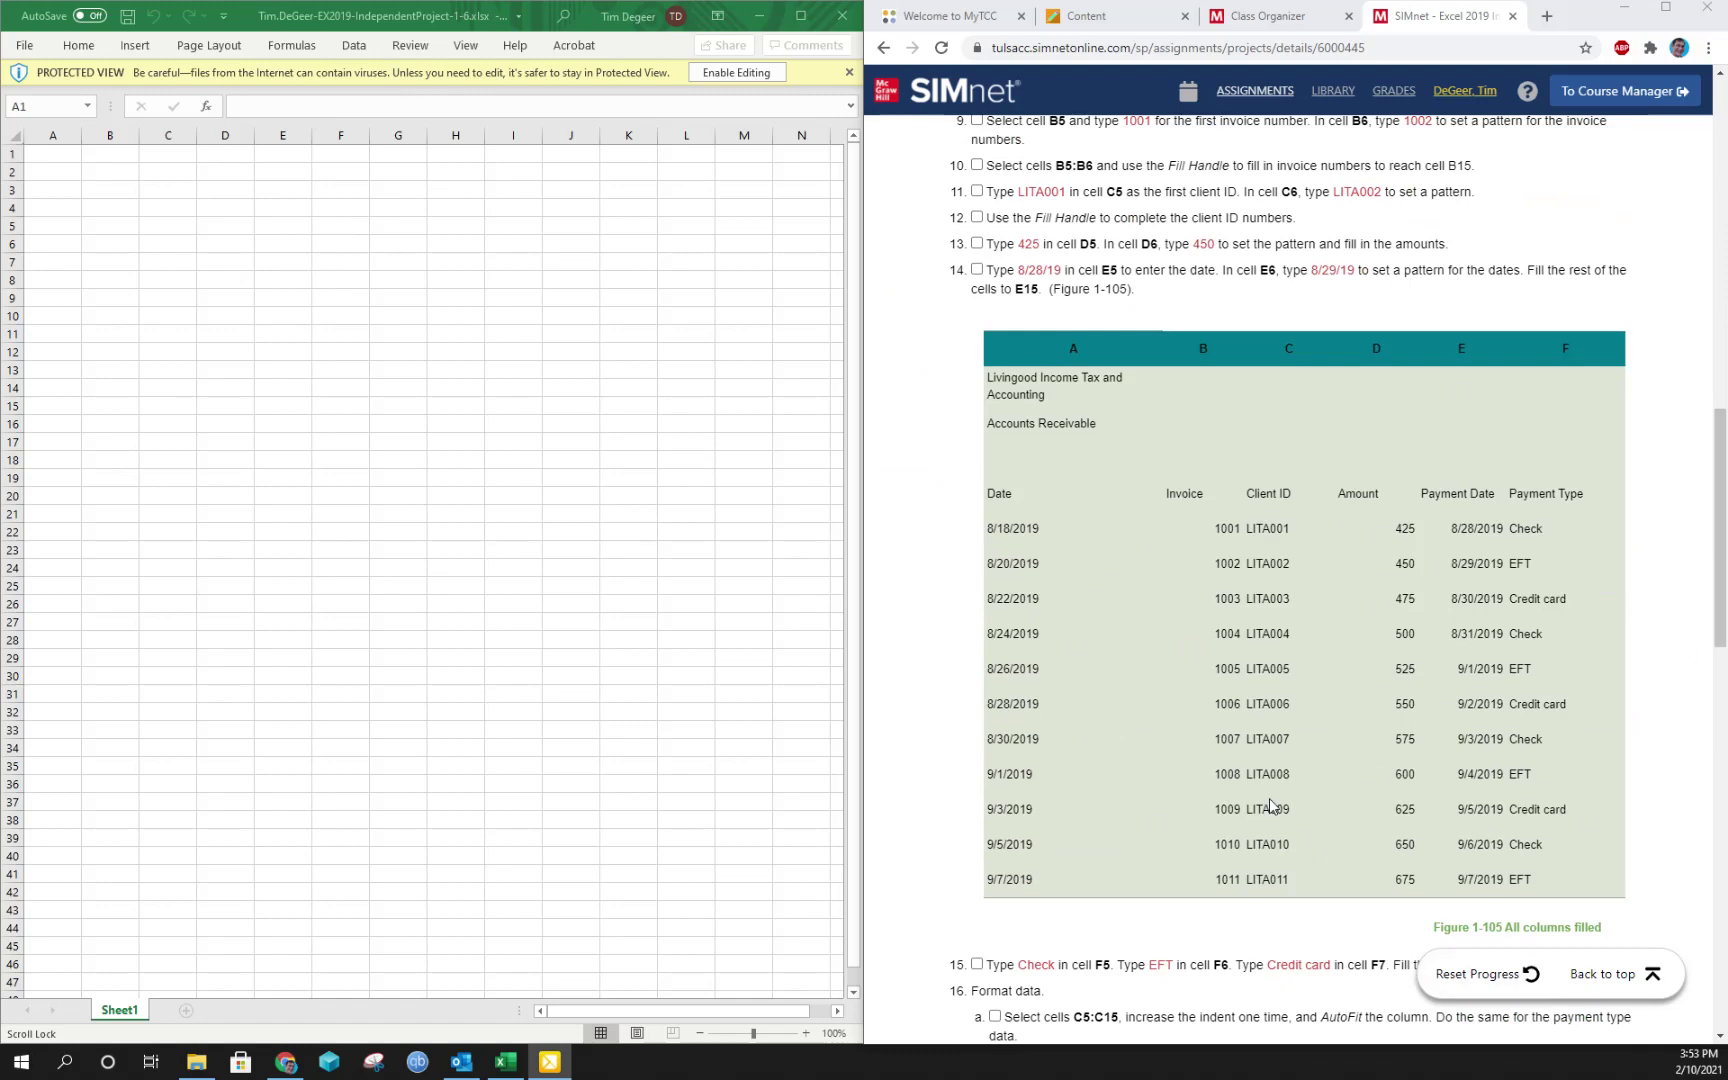
Enable editing in the protected workbook and check off instruction 1, keeping the workbook and project instructions side by side
scroll(1270, 797, up, 9)
scroll(1338, 645, up, 3)
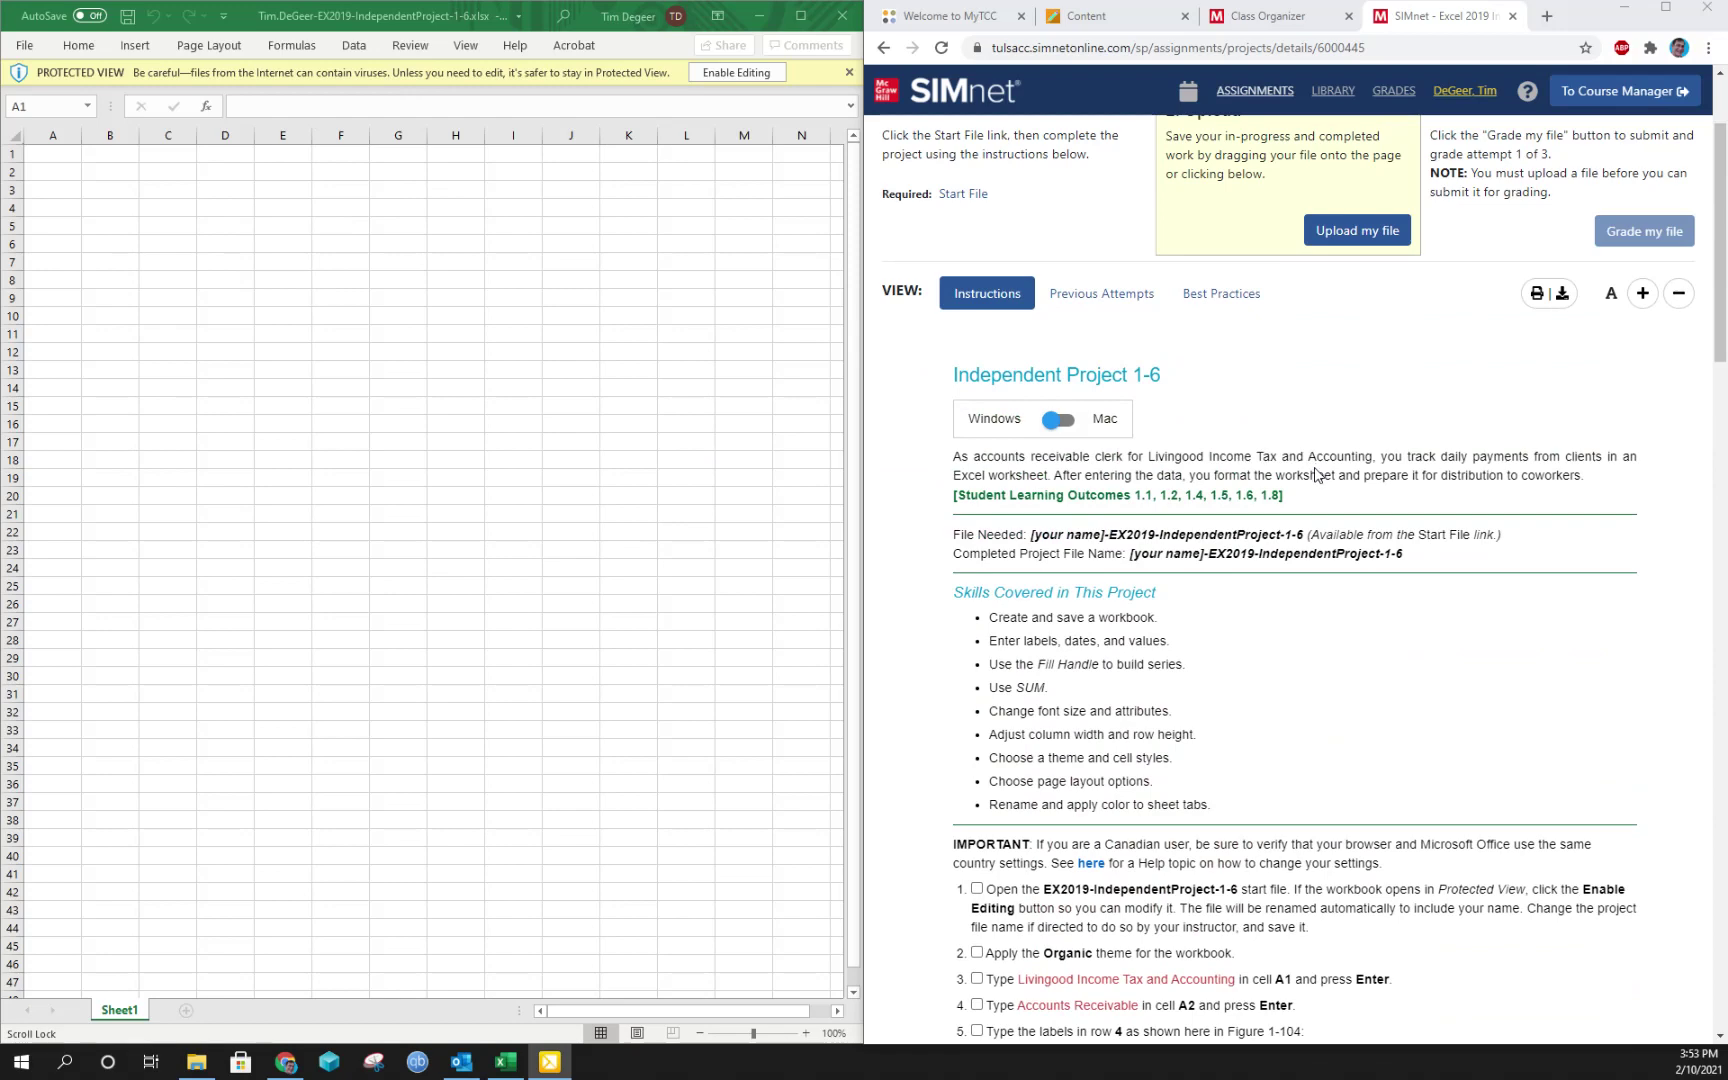
scroll(1316, 474, down, 1)
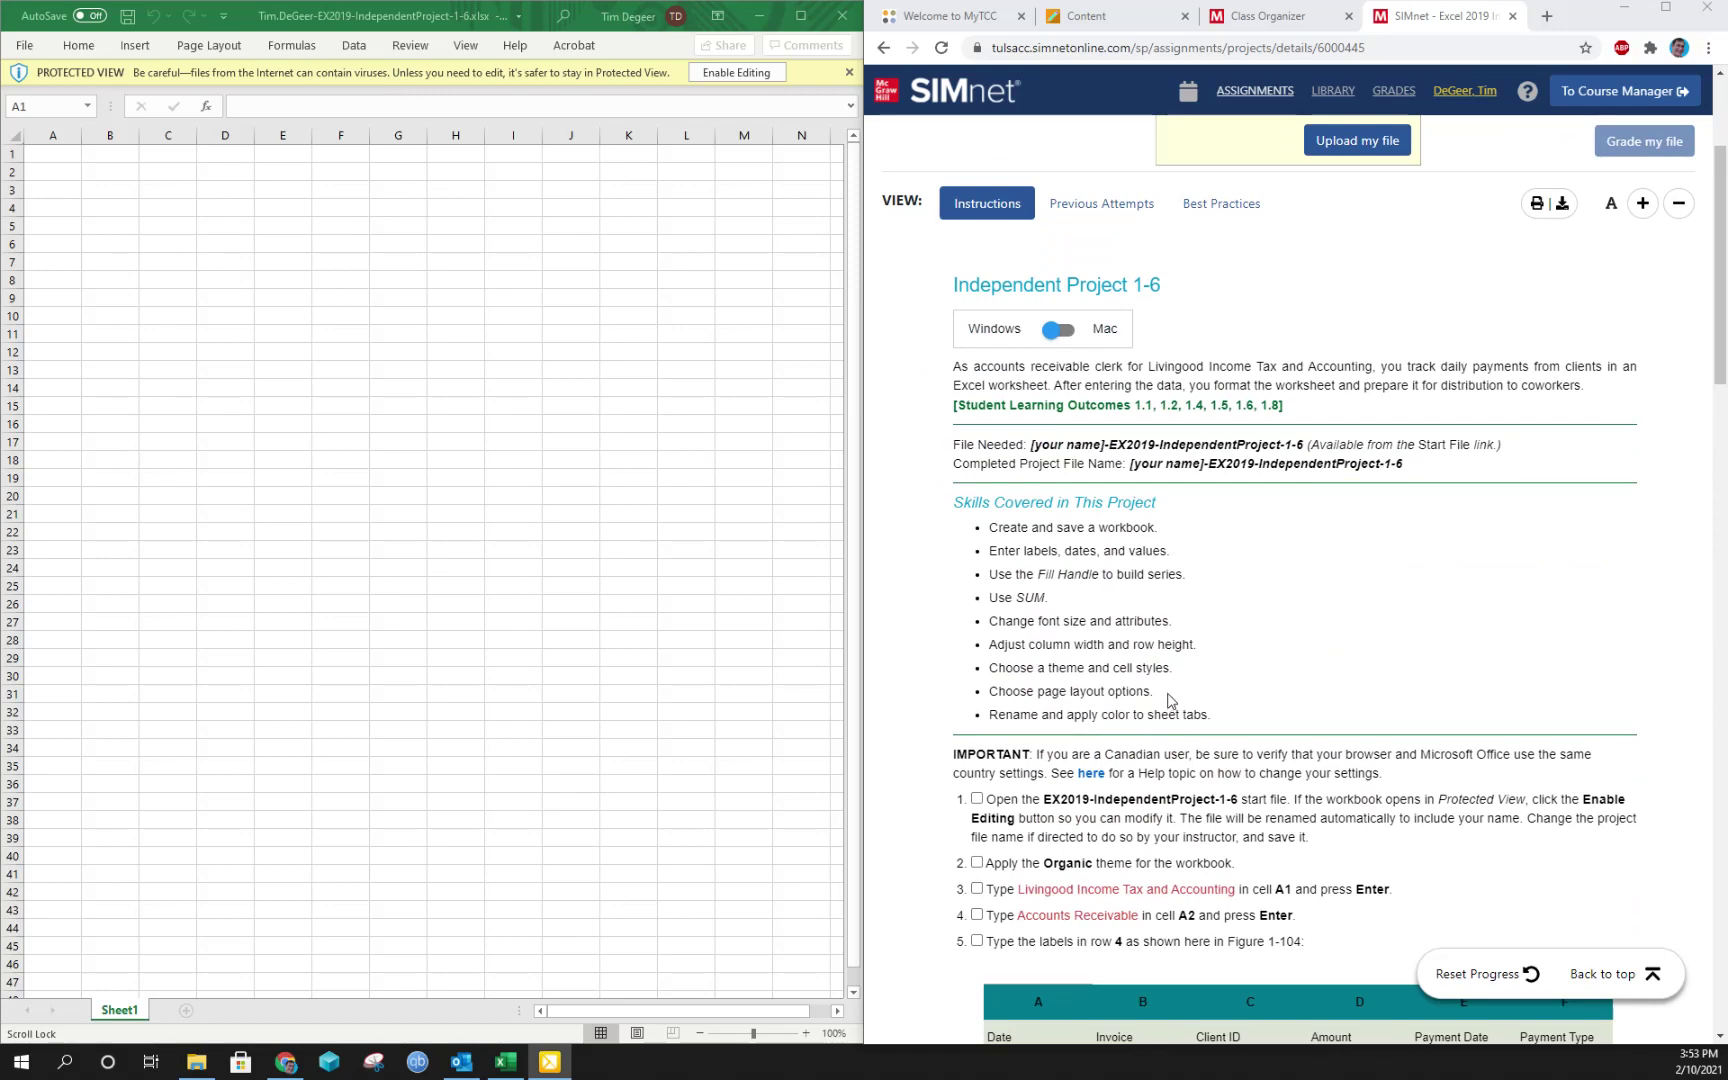
scroll(1170, 698, down, 2)
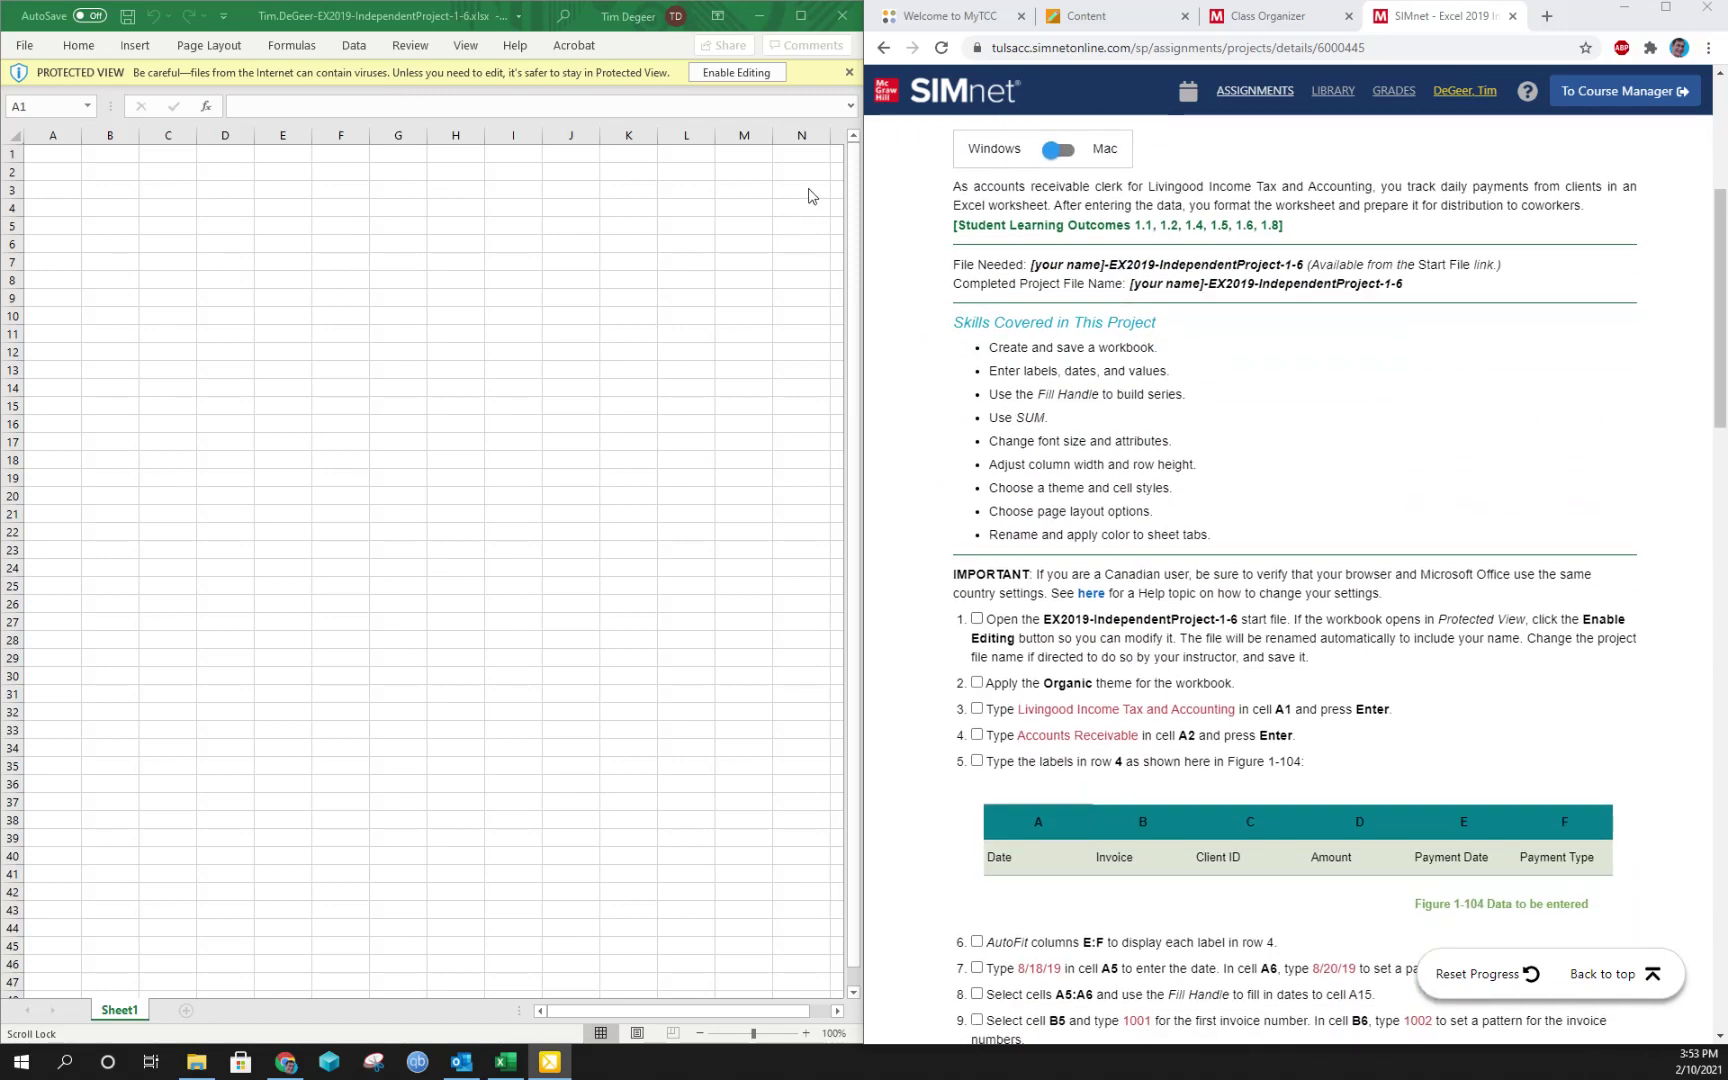
click(734, 75)
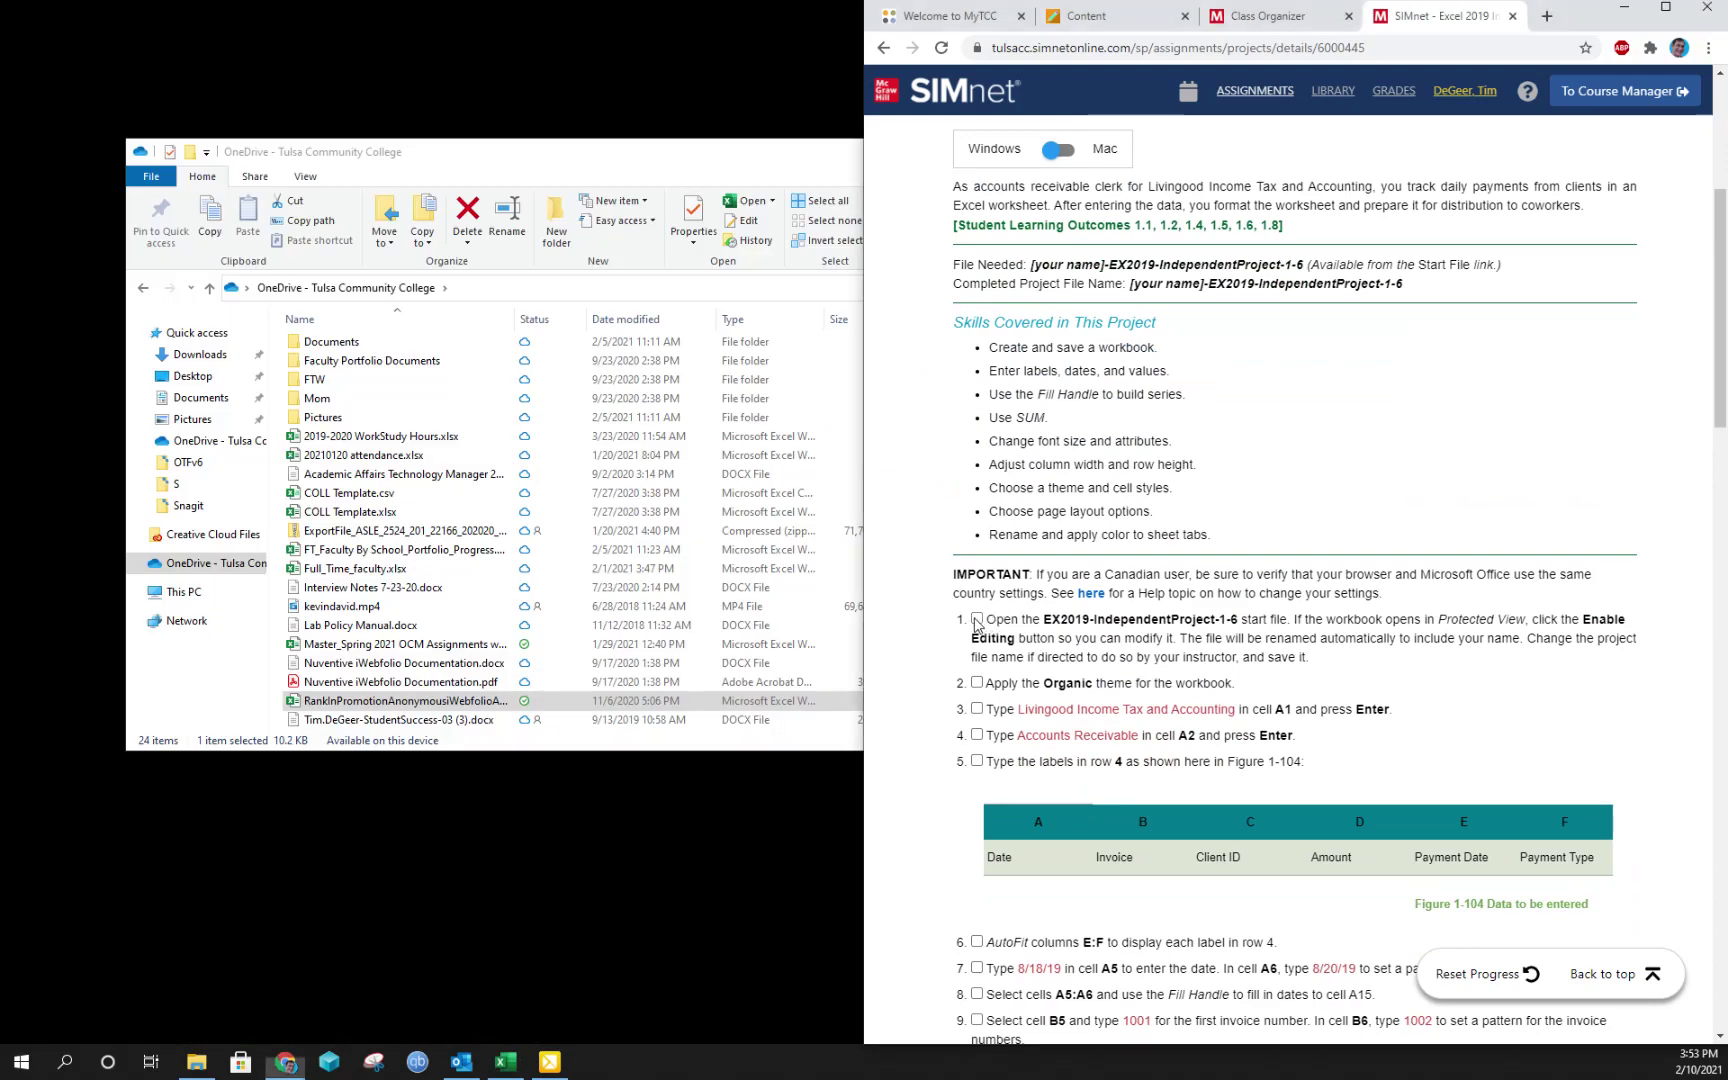
click(977, 619)
drag(2, 300, 3, 371)
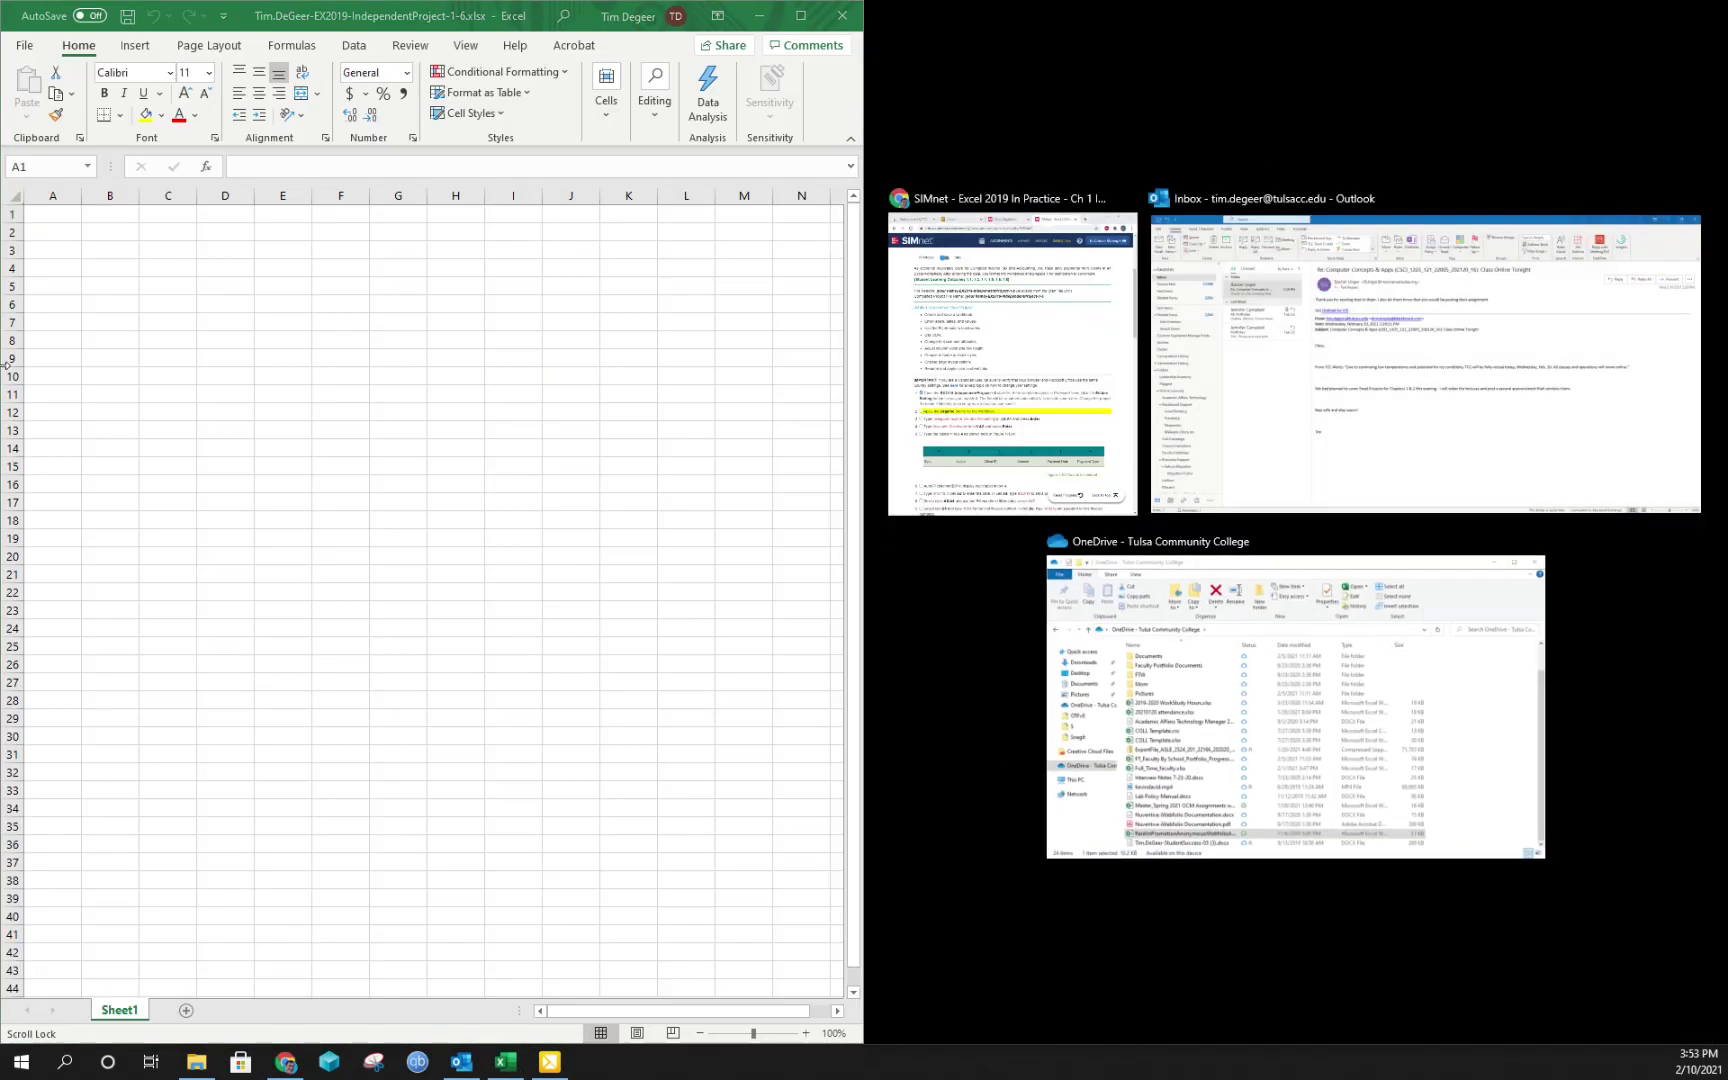
click(962, 377)
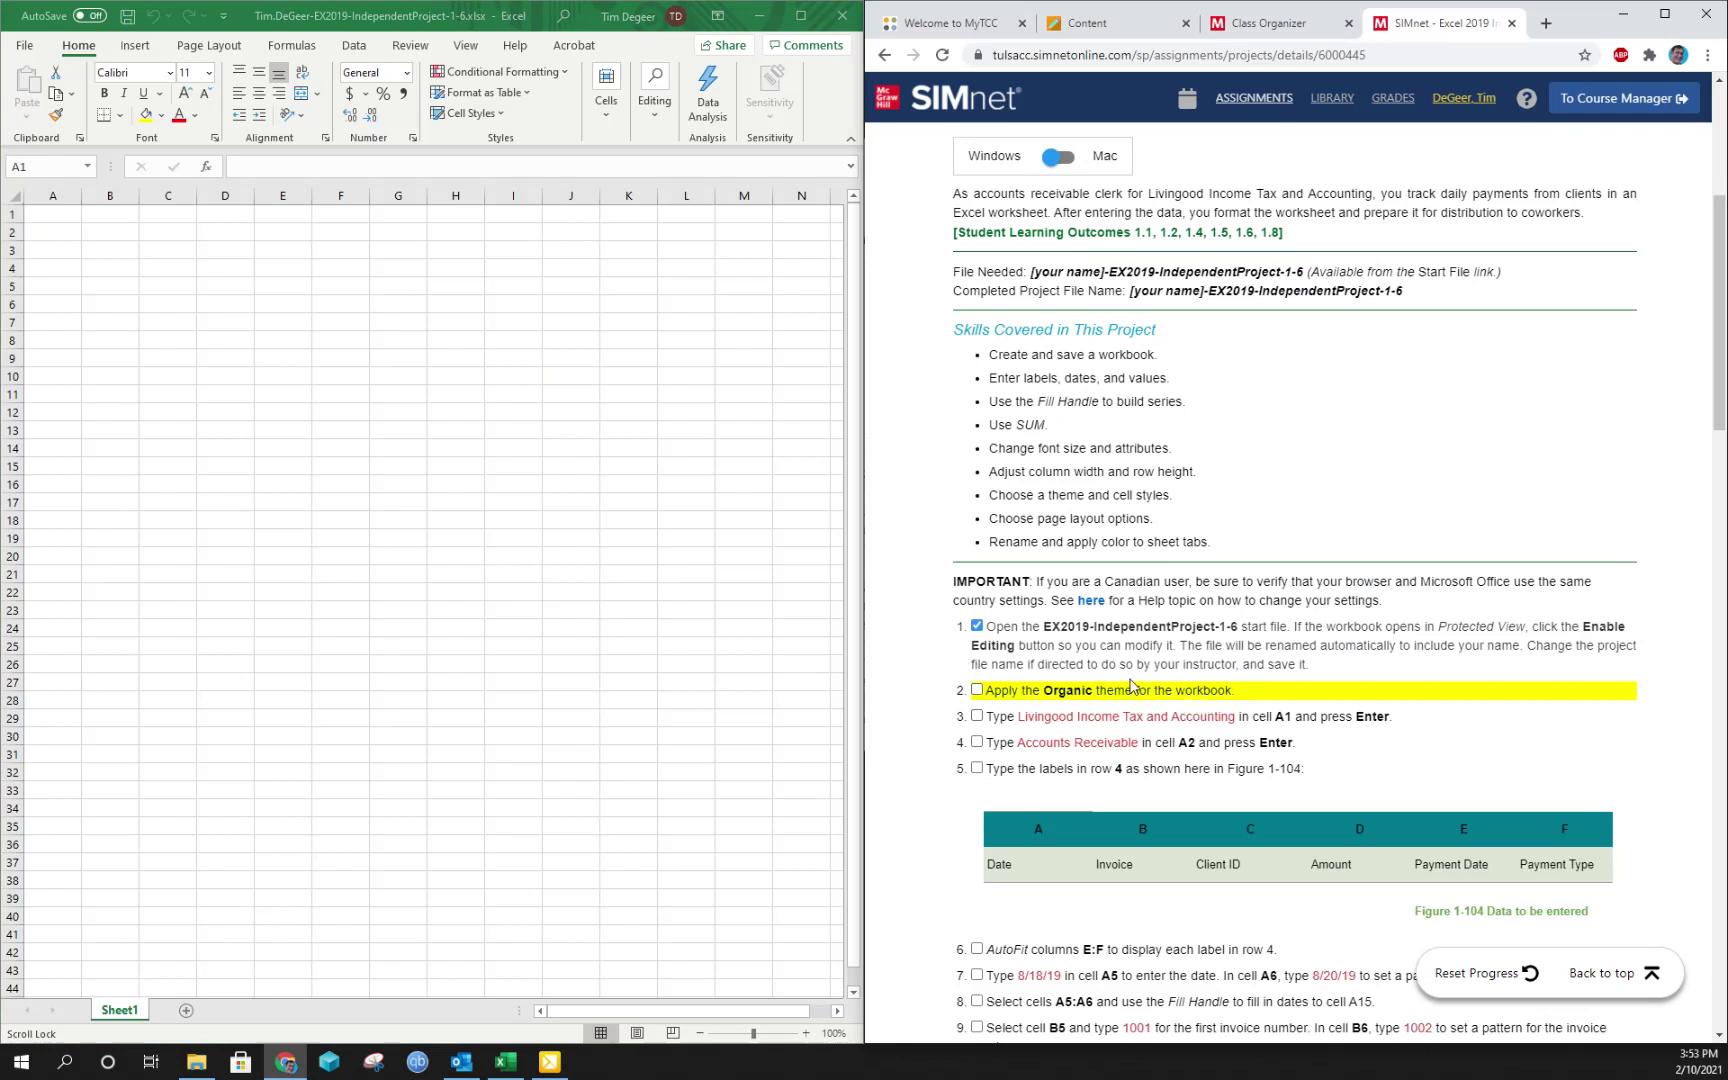
Apply the Organic theme to the workbook and check off instruction 2
click(210, 50)
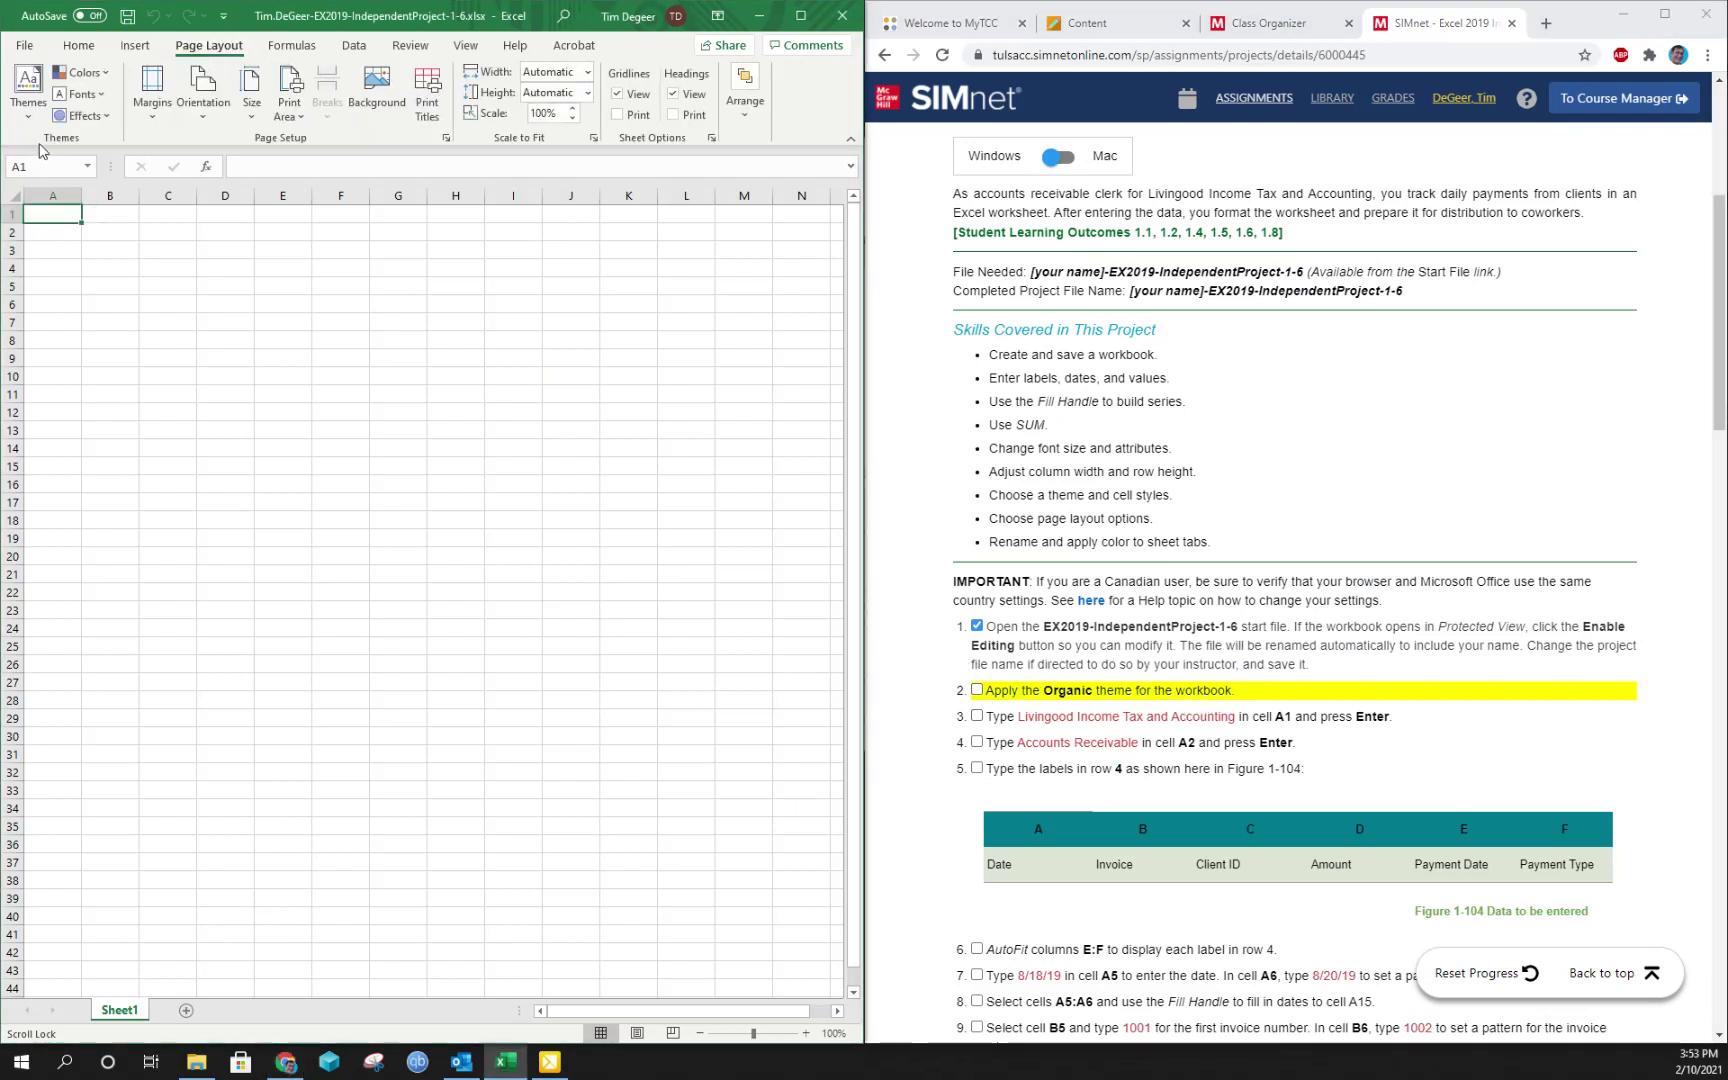
click(29, 90)
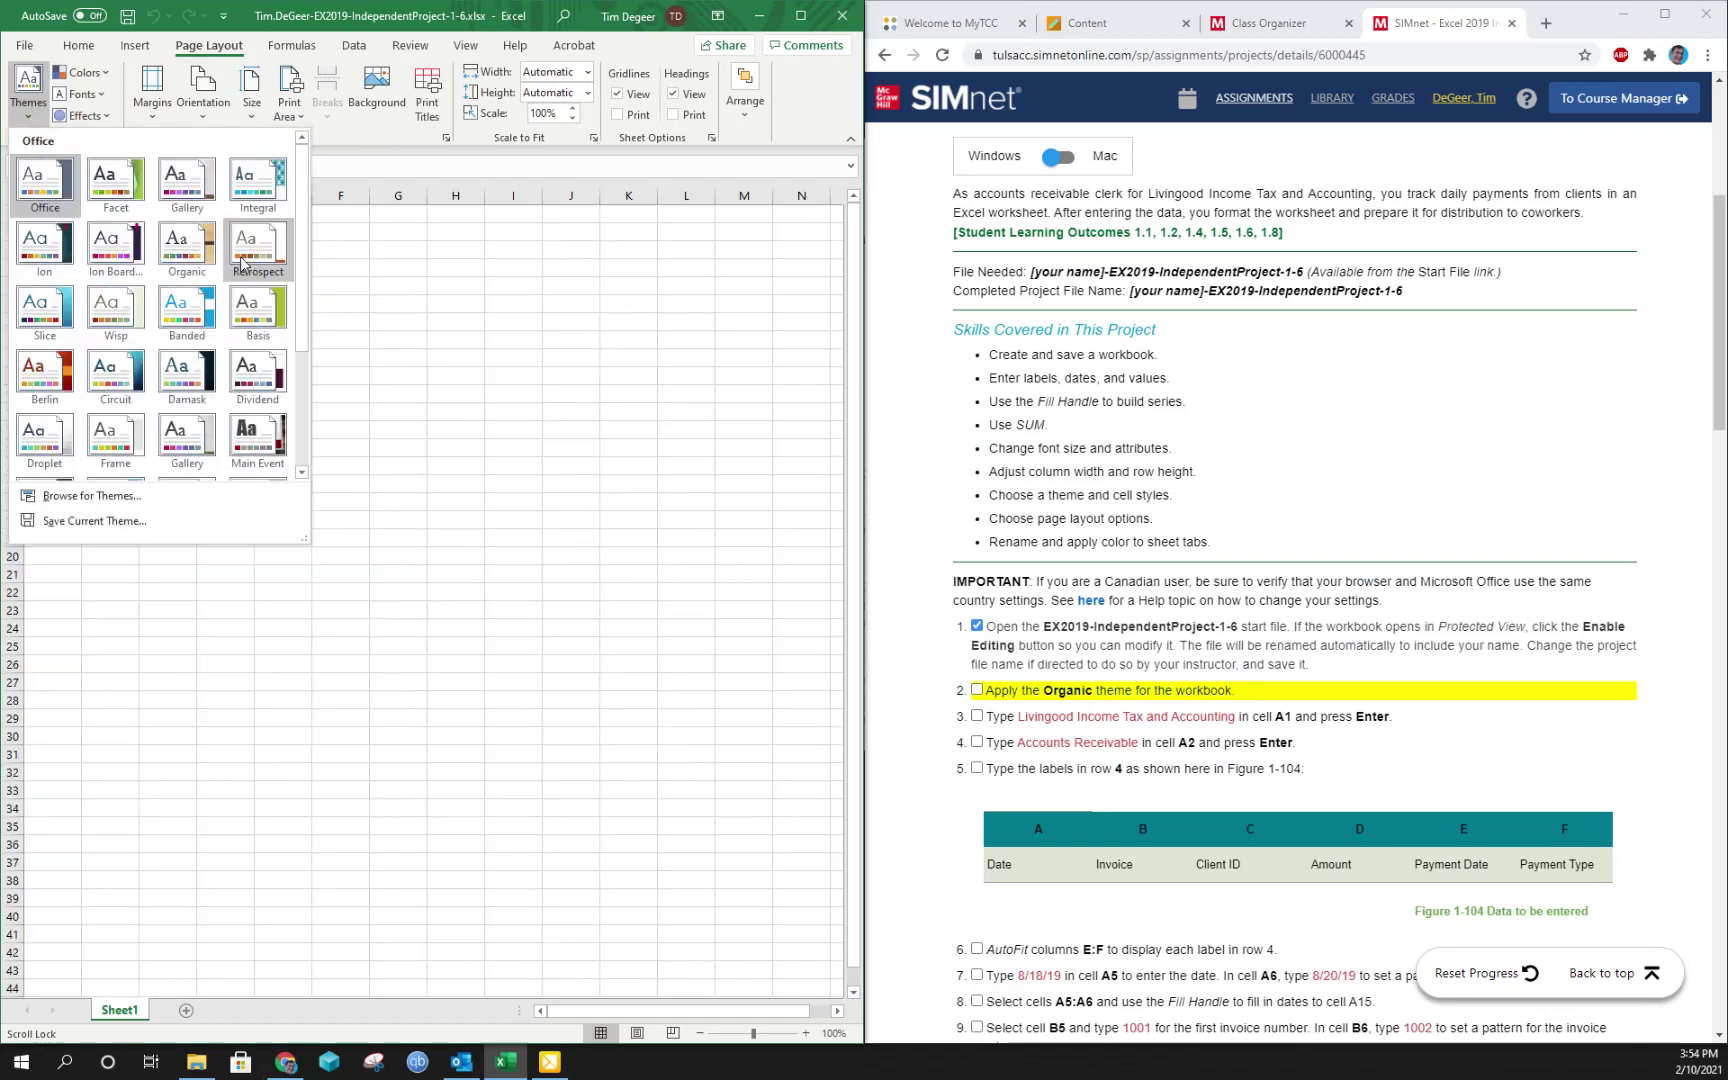
click(190, 262)
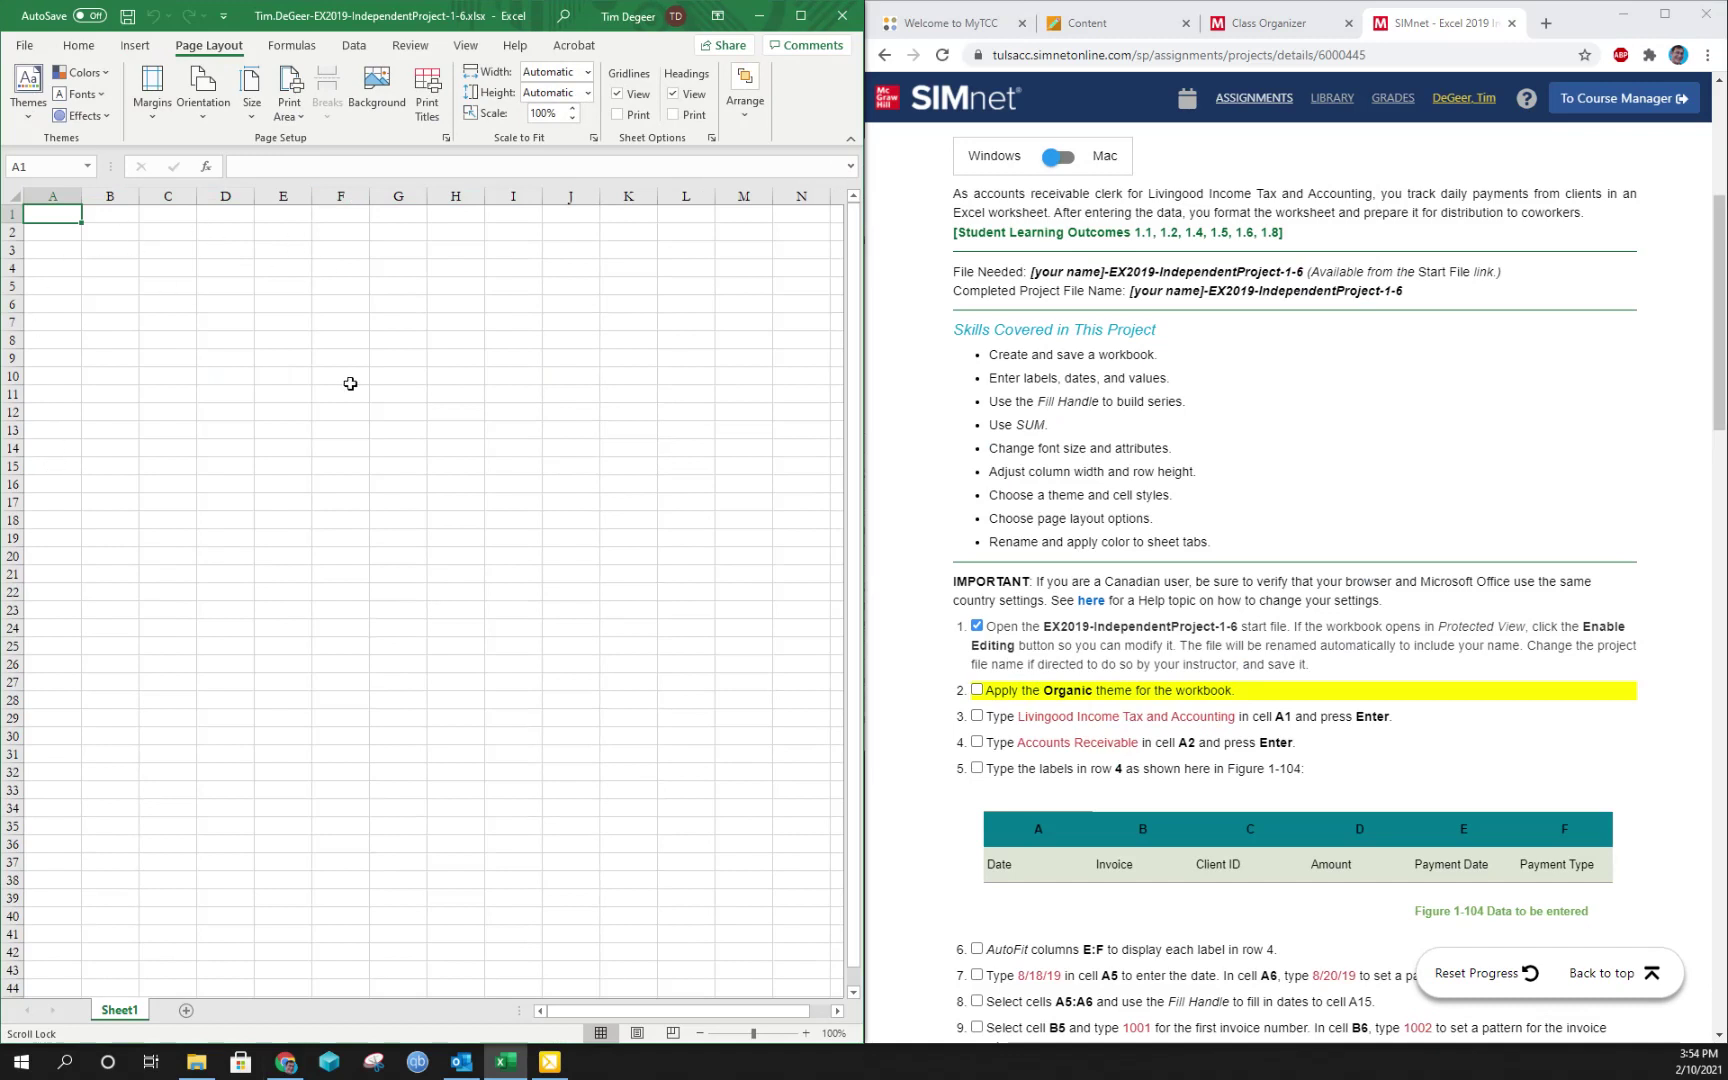
click(977, 690)
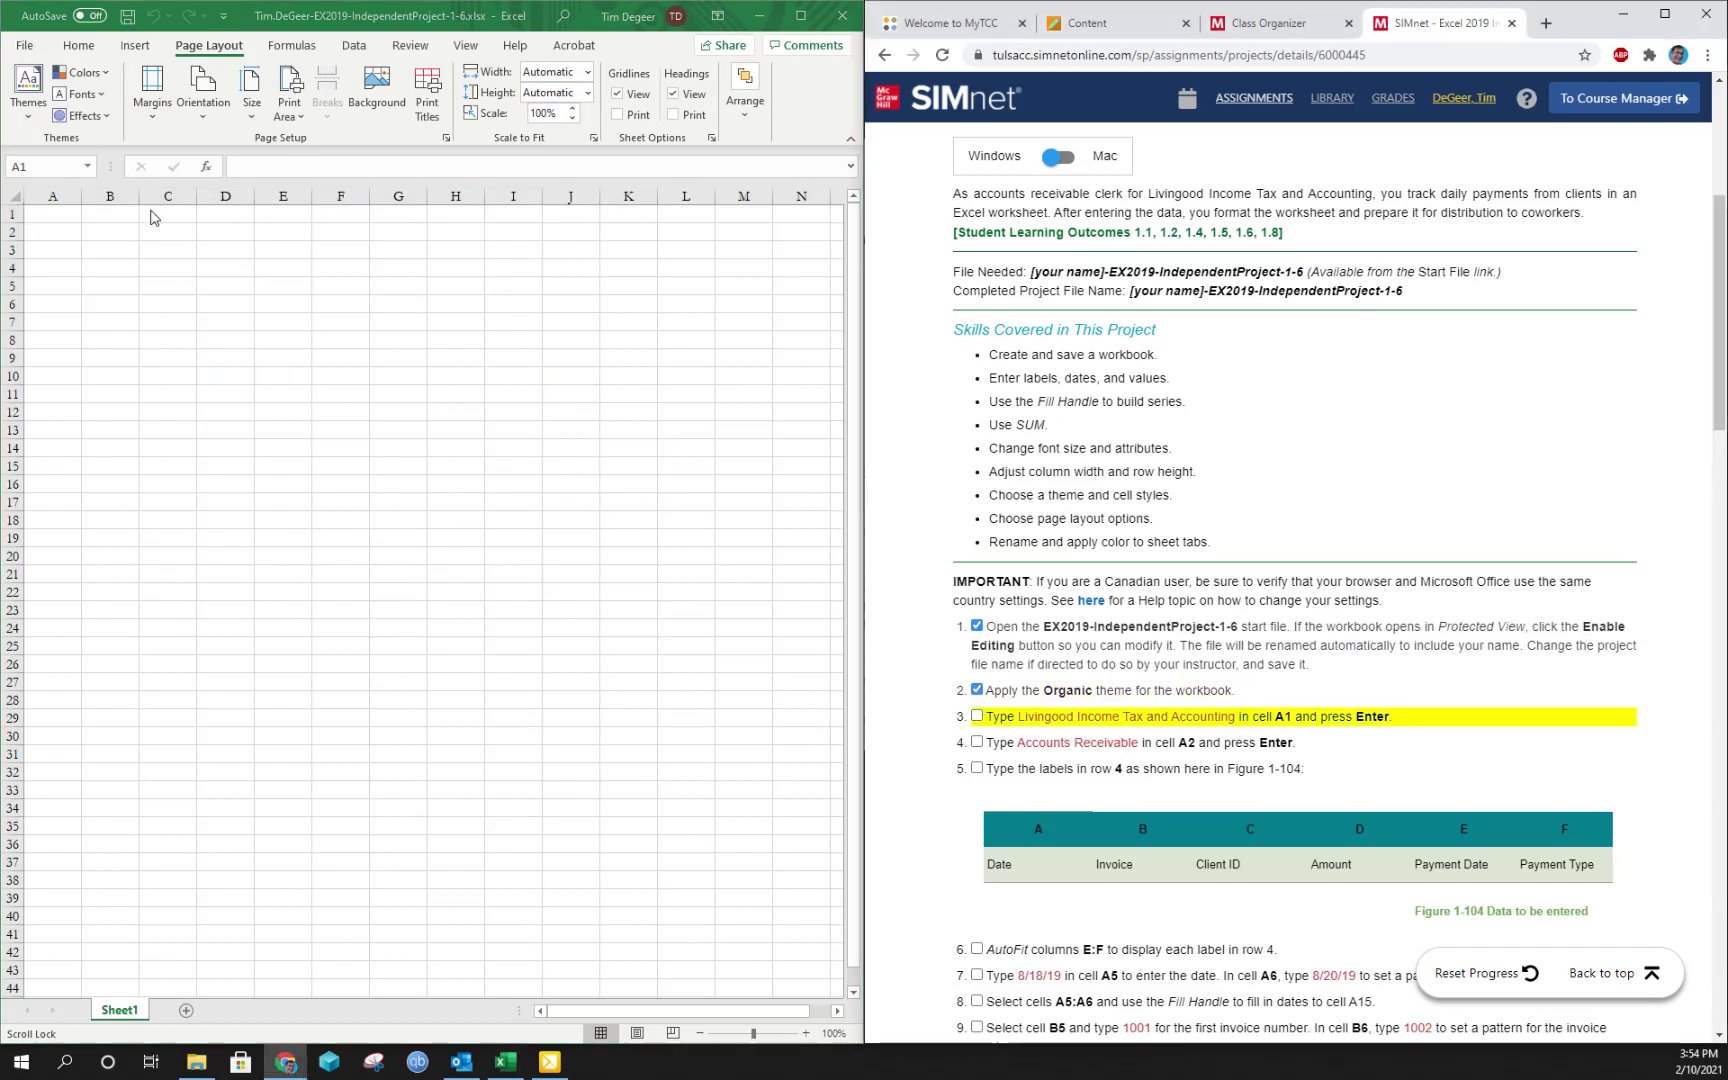
Enter the title "Livingood Income Tax and Accounting" in cell A1
click(63, 218)
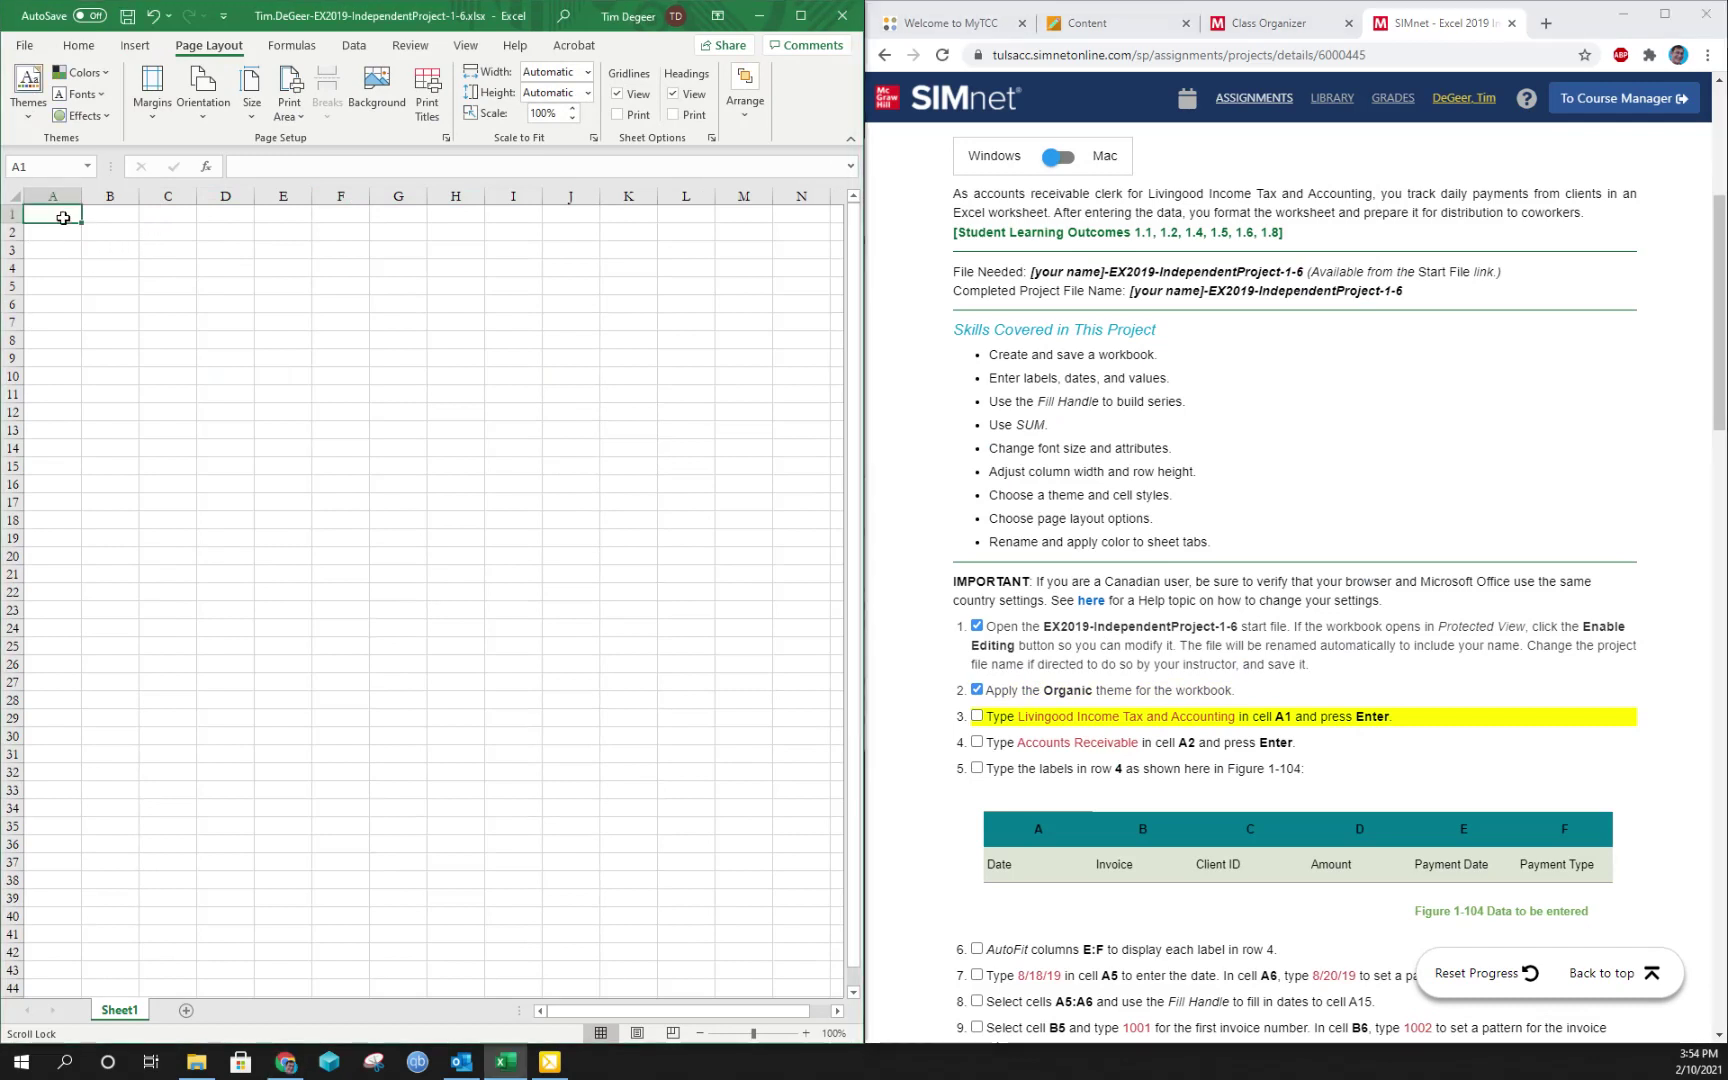
text(L)
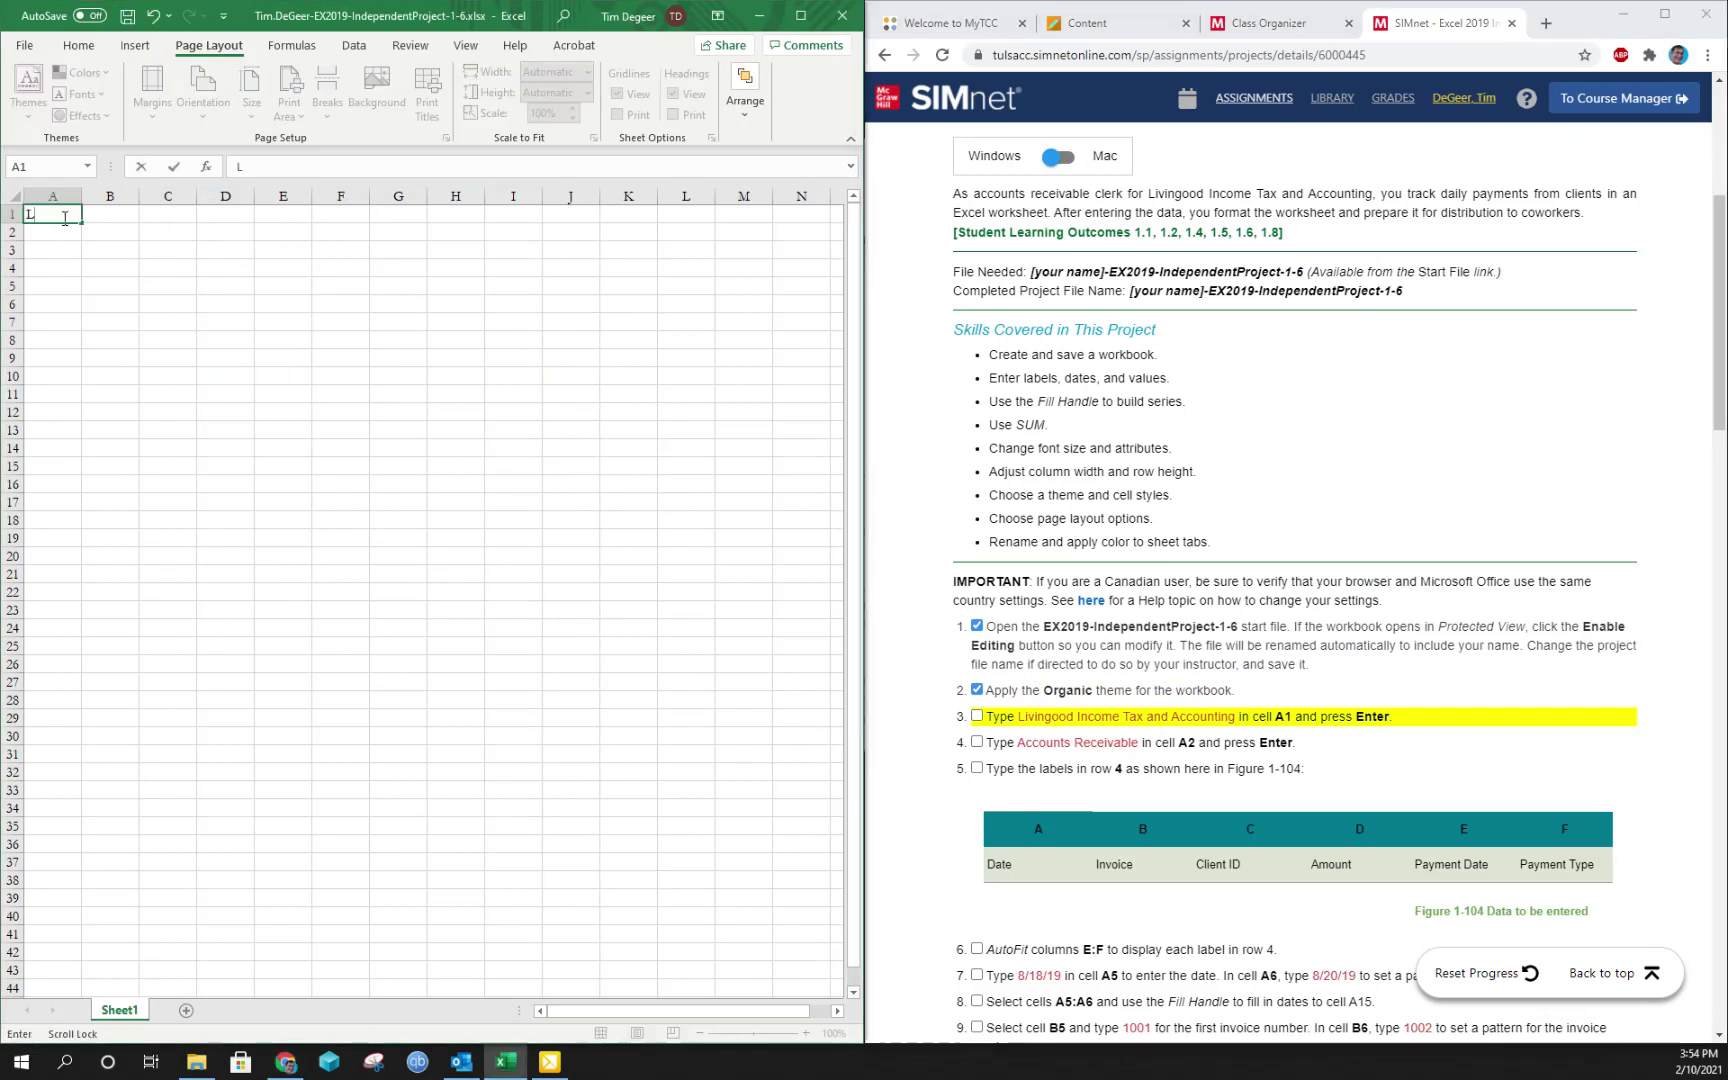
text(ive)
text(ing)
text(ood I)
text(ncome T)
text(ax and A)
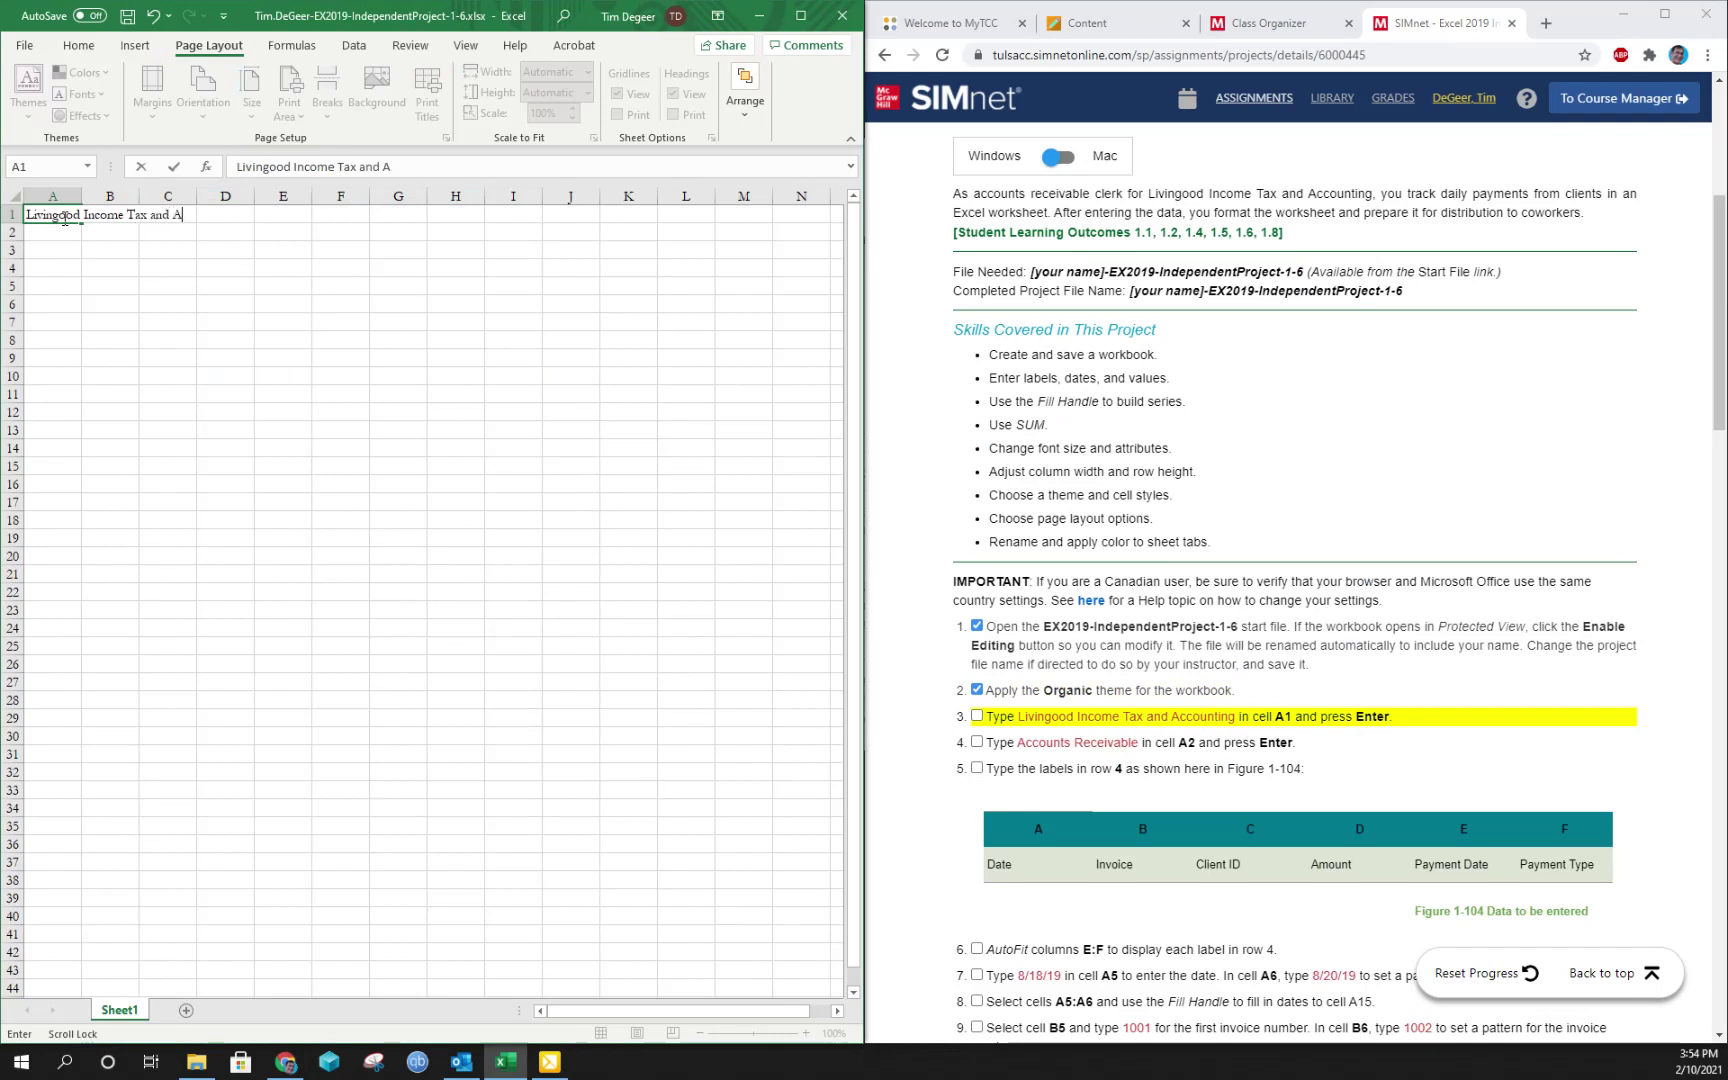
text(ccounting)
key(Return)
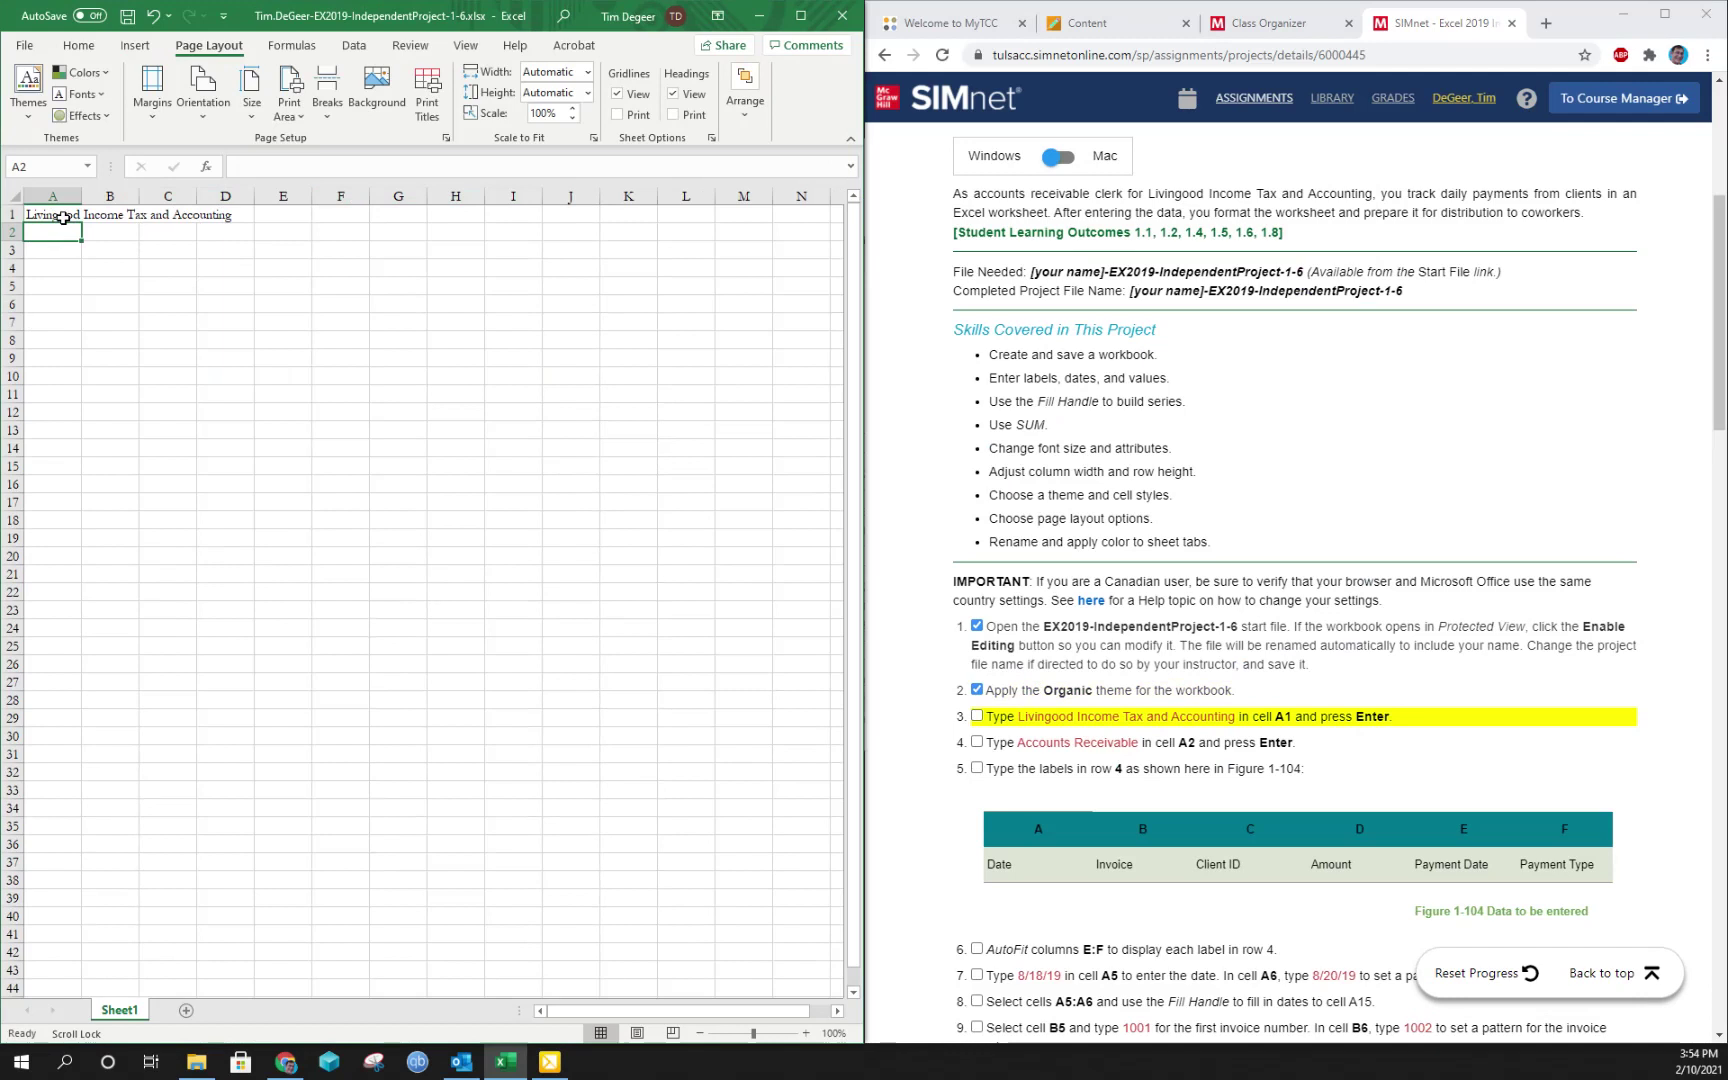
Enter "Accounts Receivable" in cell A2 and check off instructions 3 and 4
text(Acc)
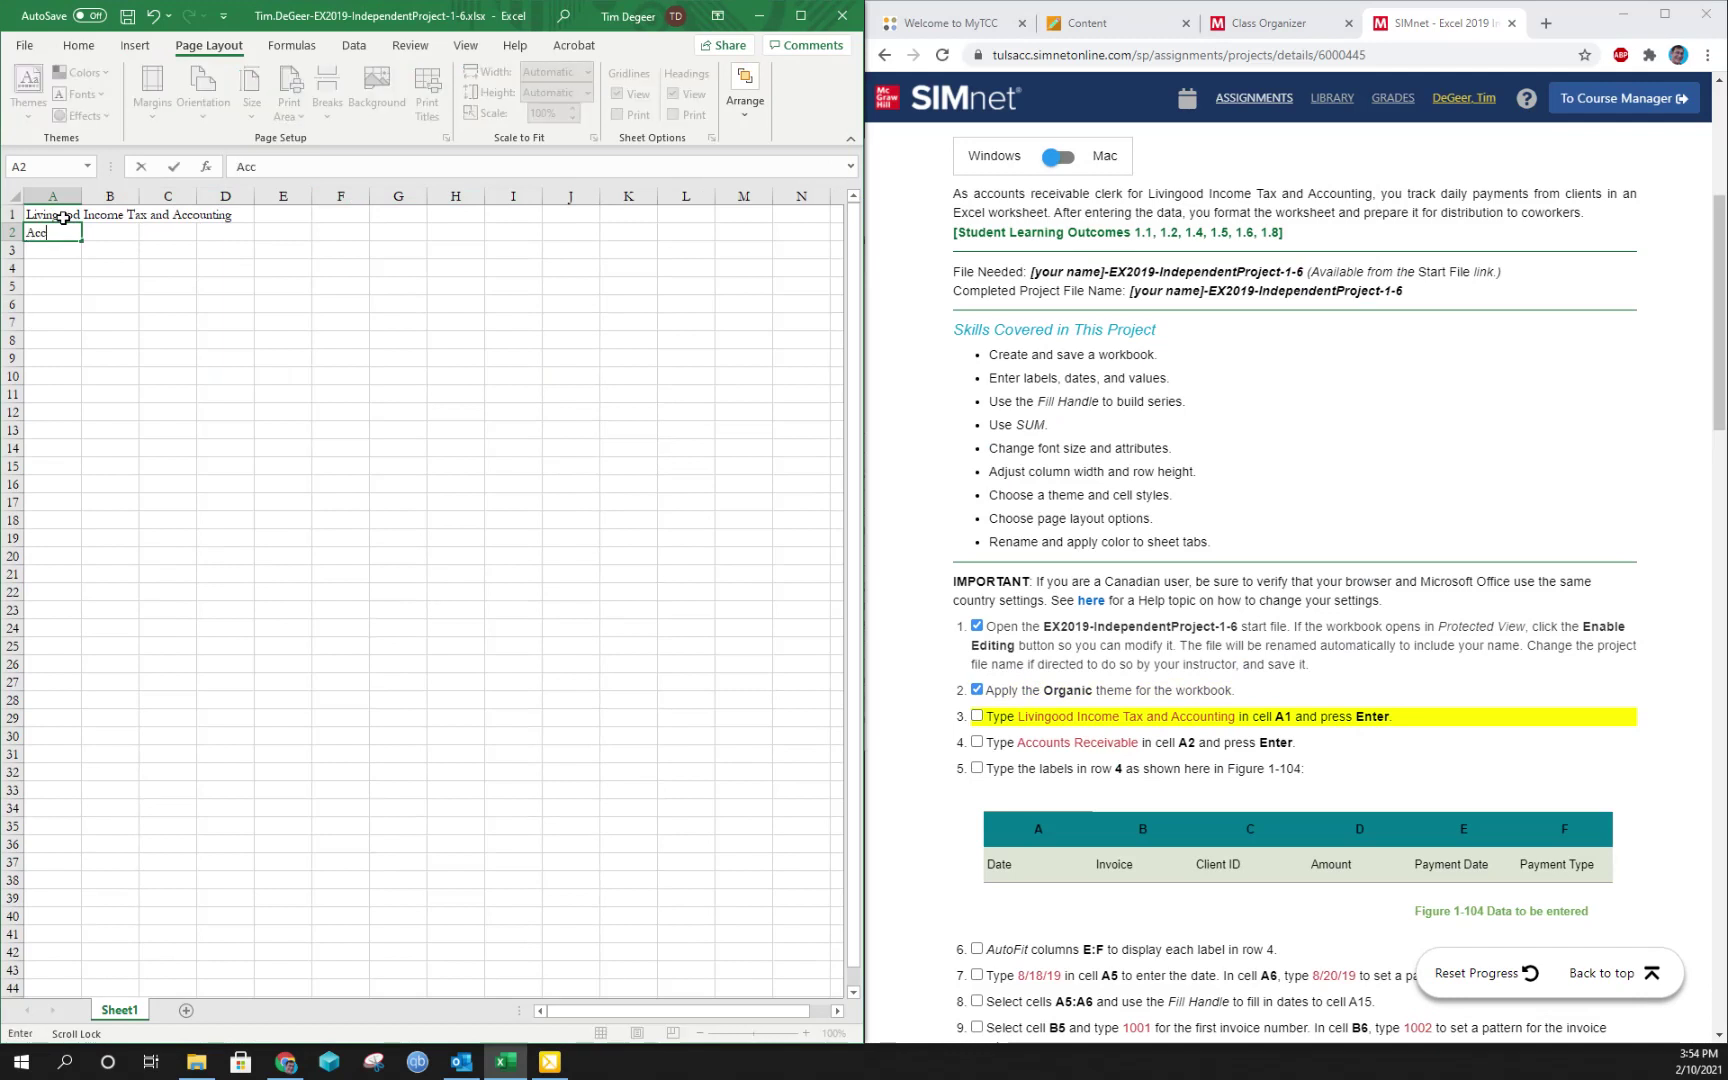
text(ounts Receivable)
key(Return)
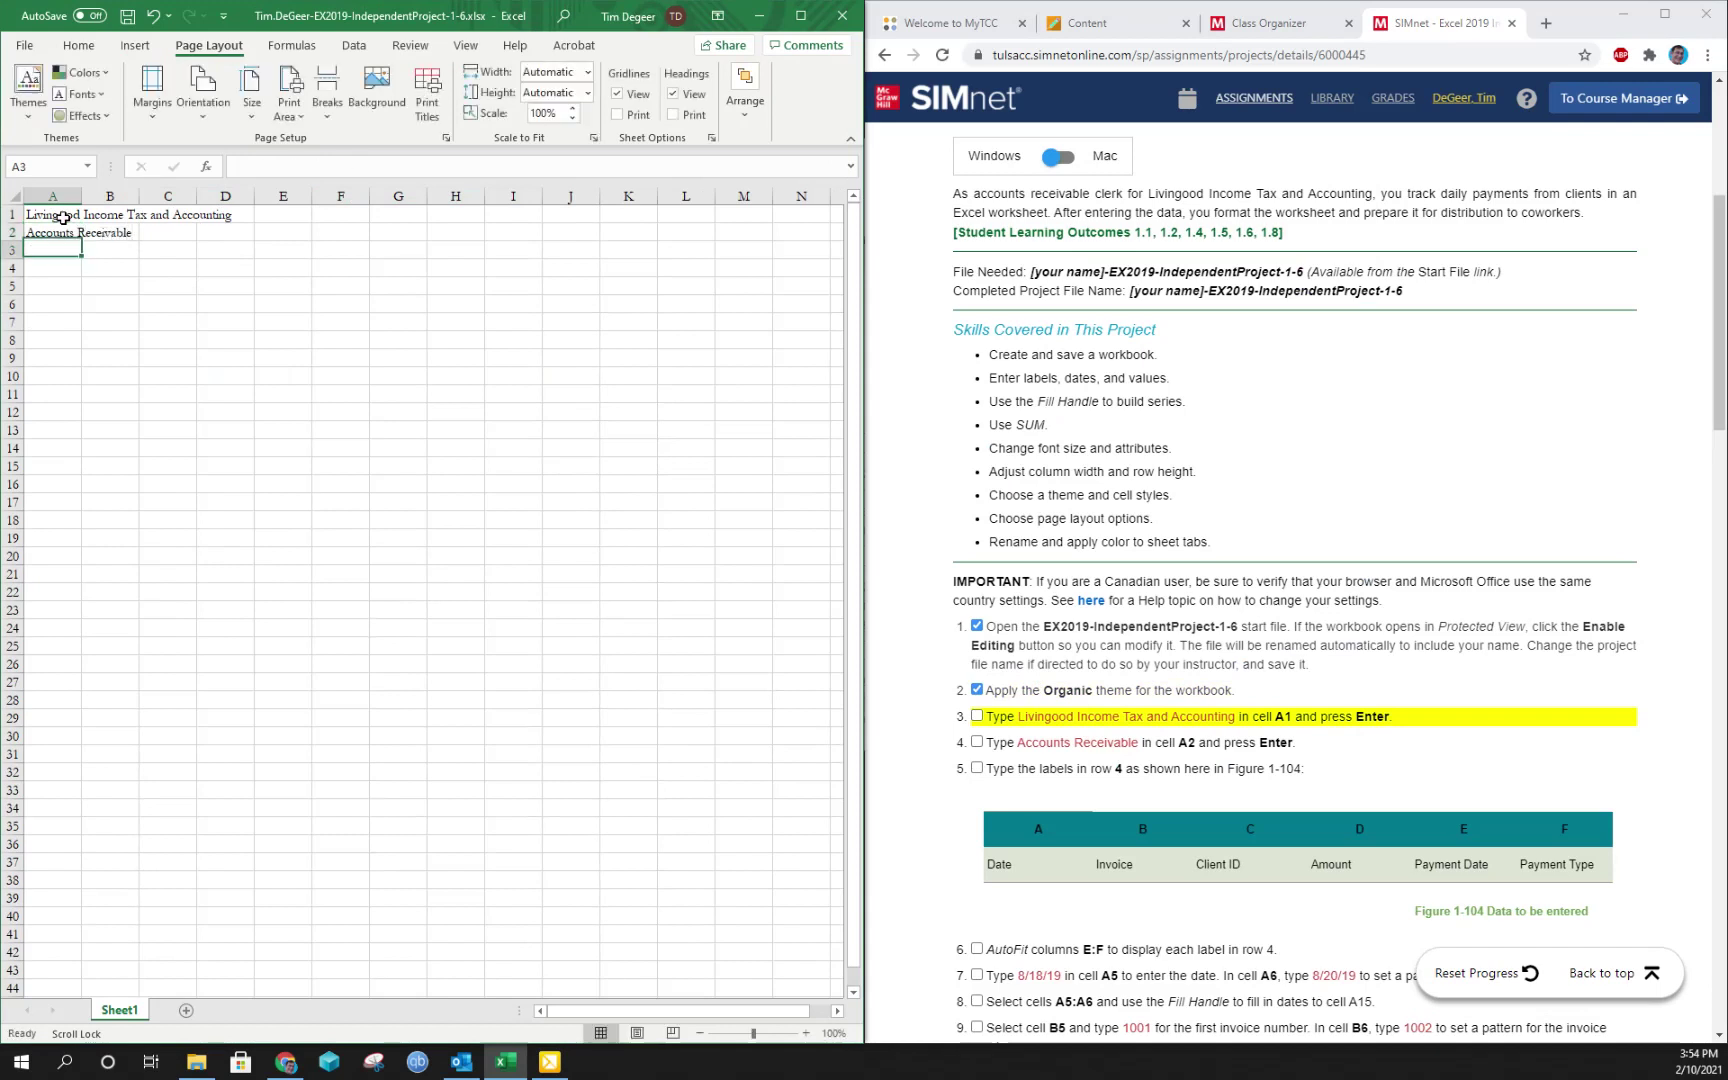
click(977, 716)
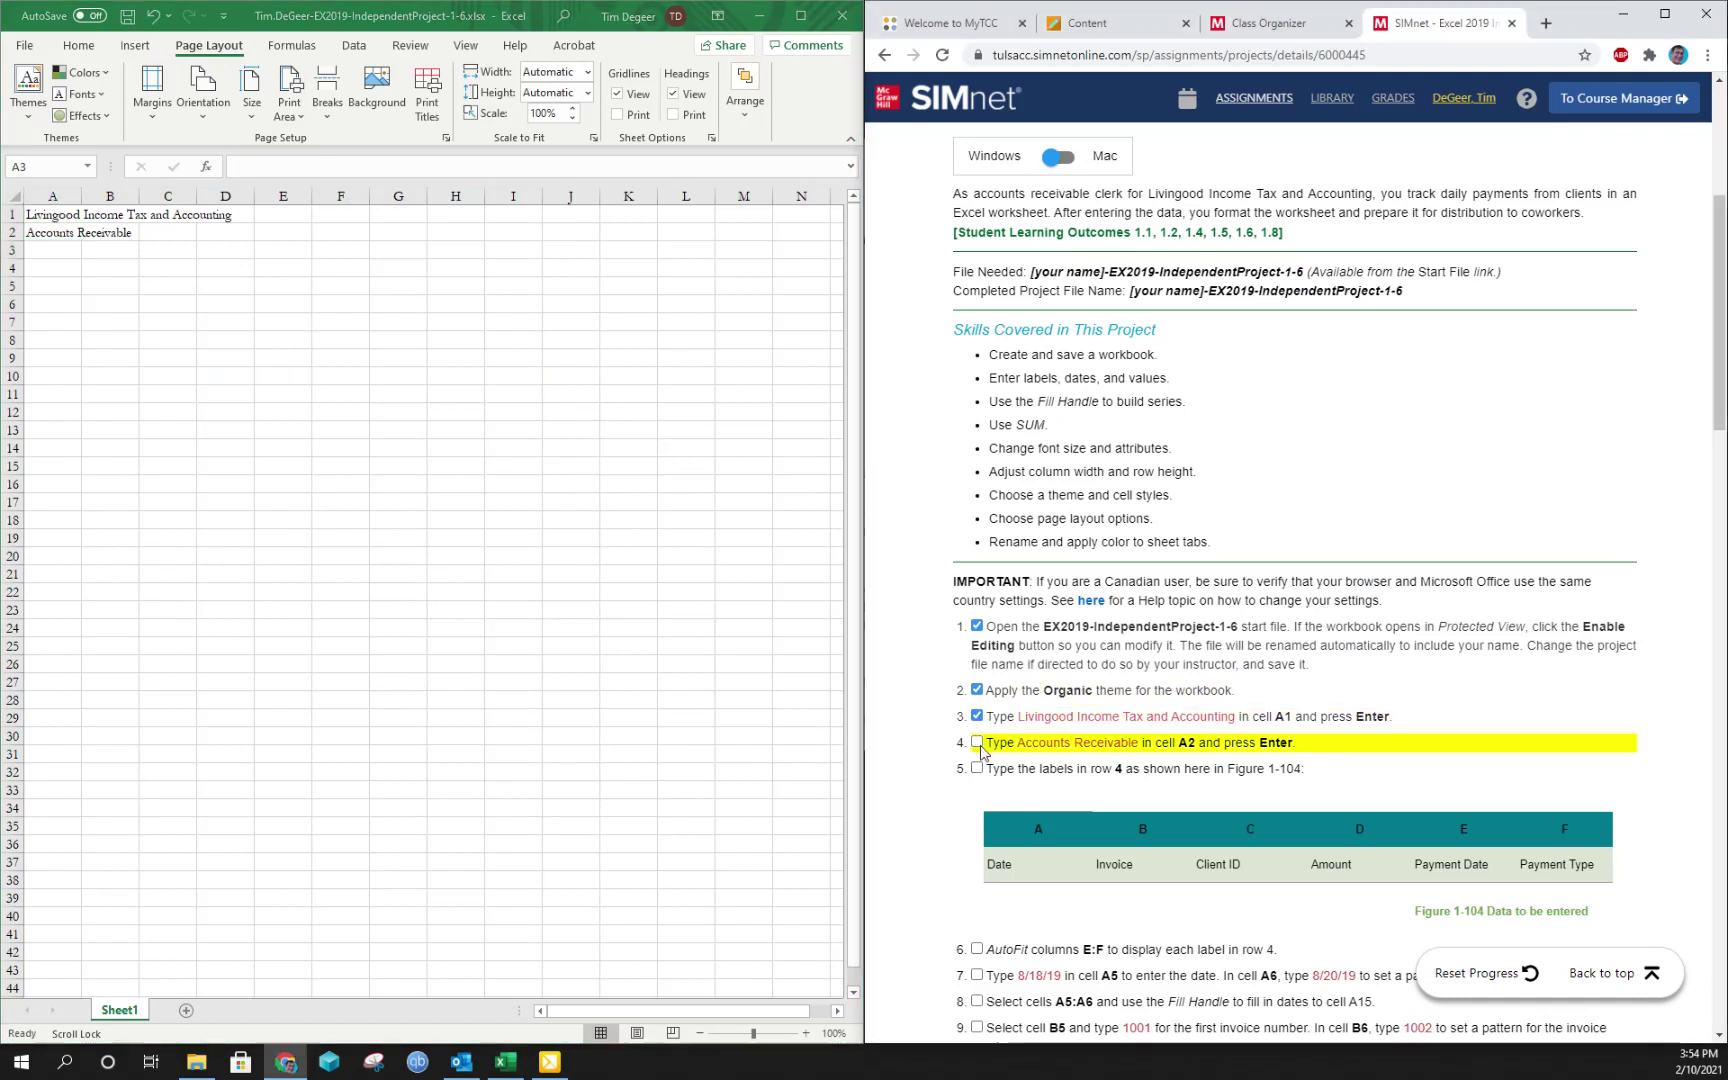
click(977, 741)
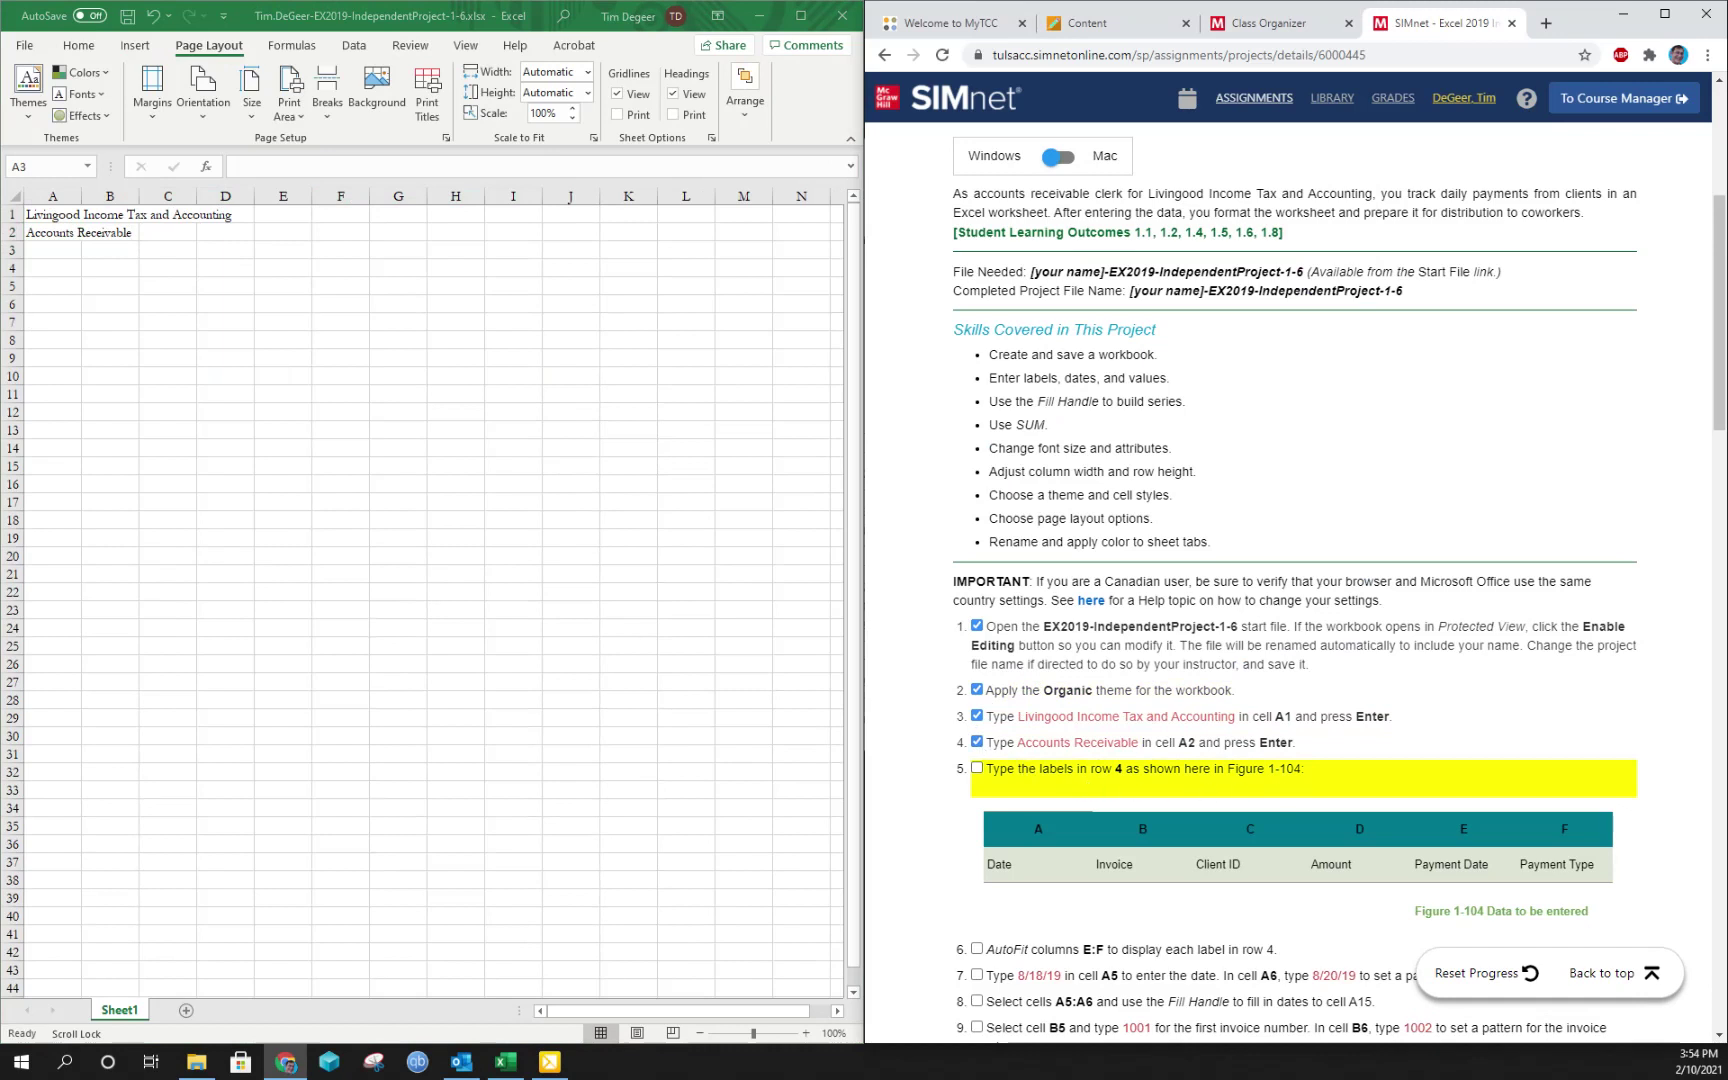
click(50, 270)
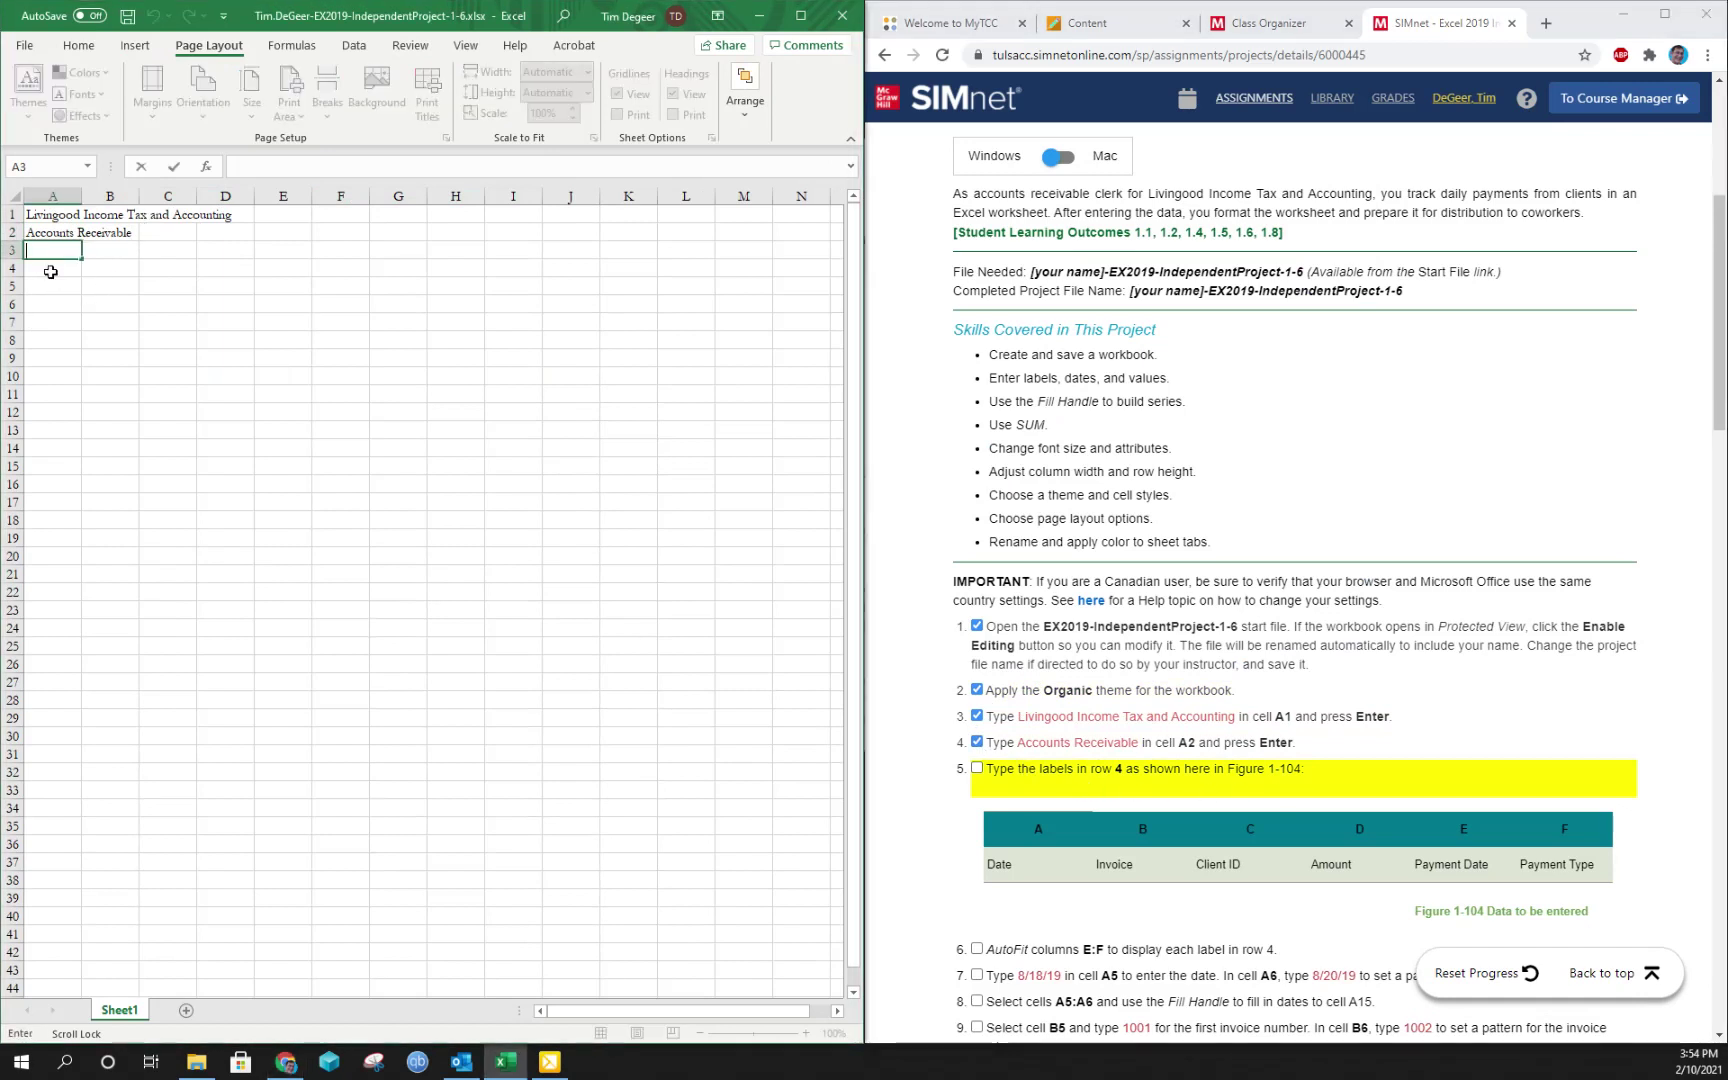
click(50, 272)
key(Tab)
key(Tab)
key(Tab)
key(Tab)
key(Tab)
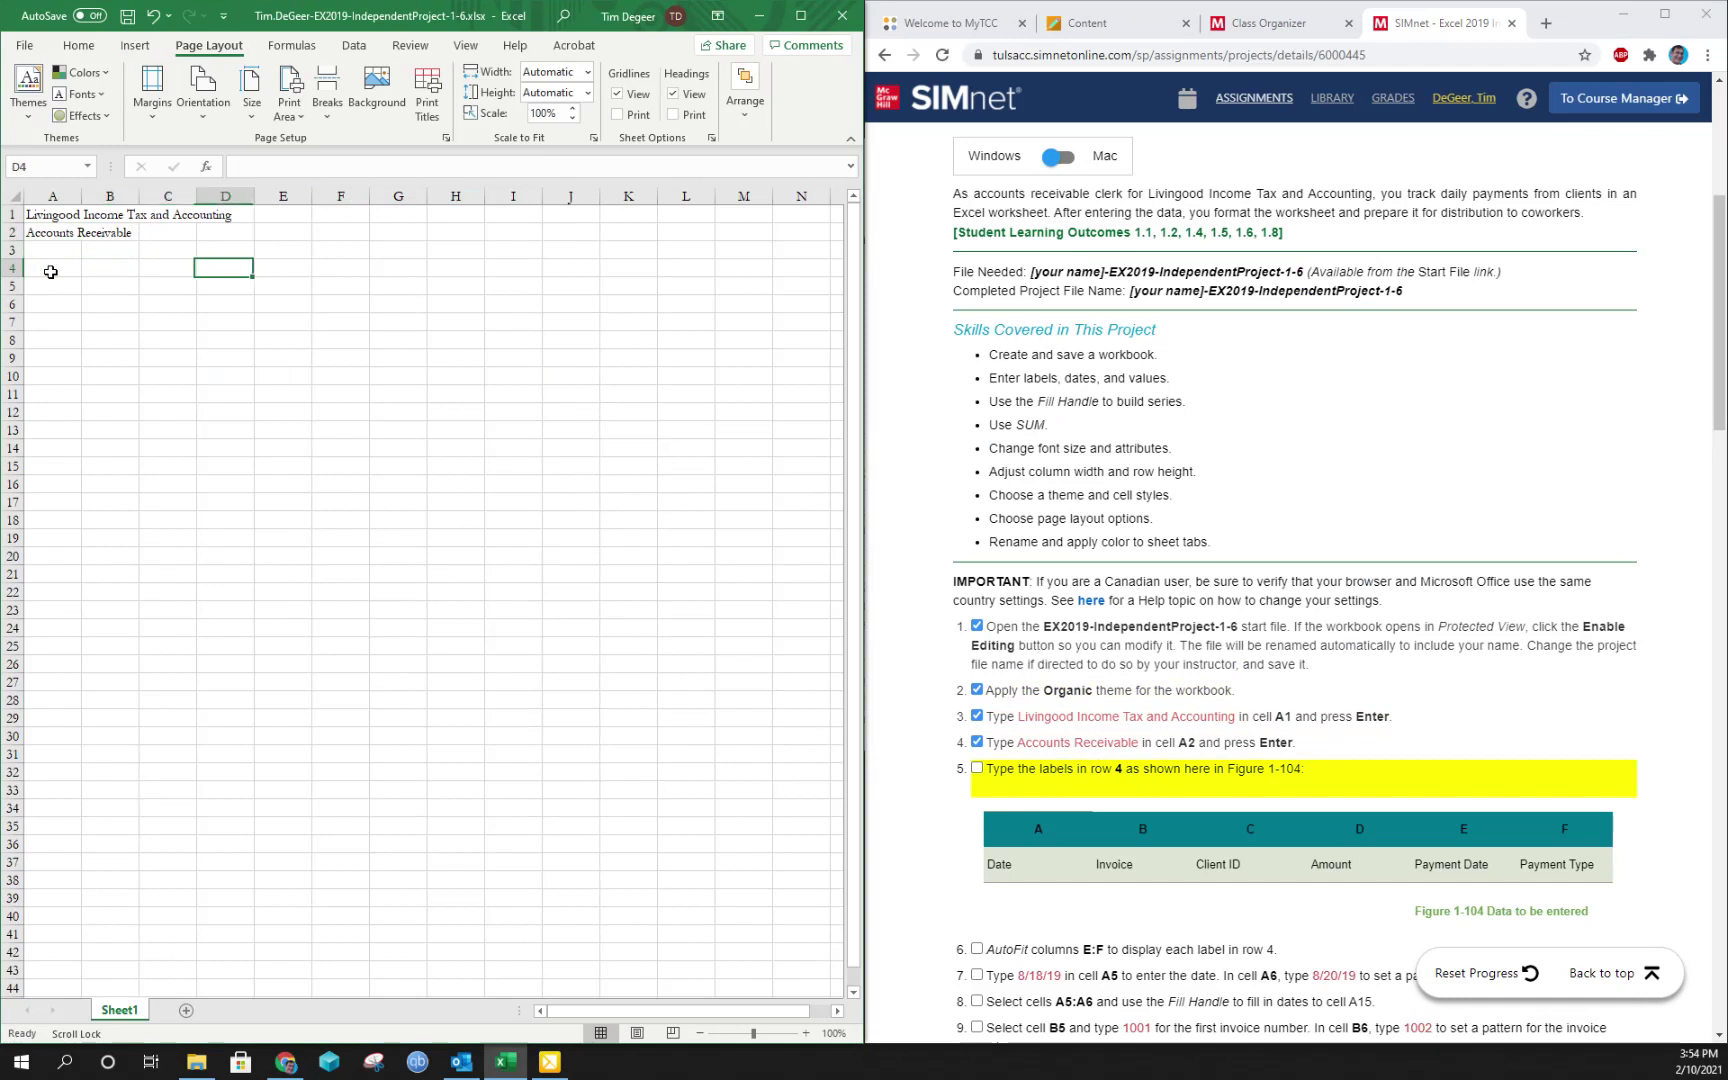
click(50, 272)
key(Return)
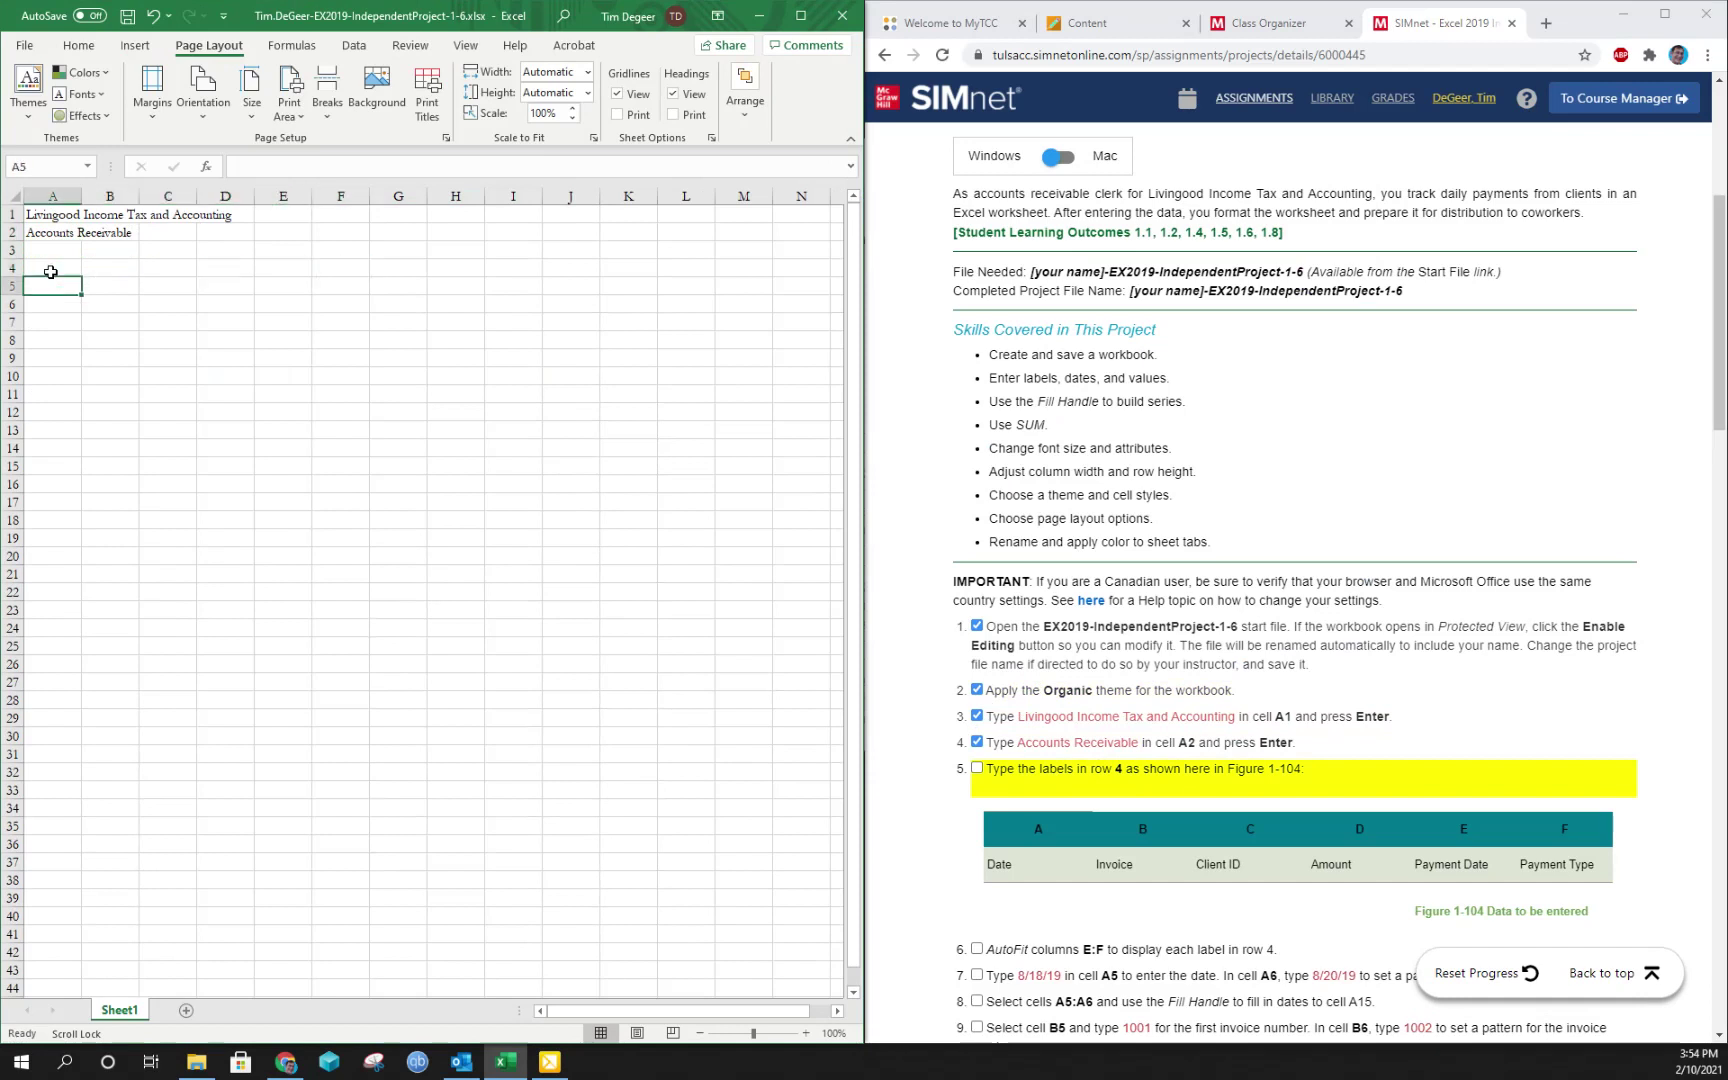
click(50, 272)
key(Return)
key(Return)
key(Return)
click(50, 272)
key(Tab)
key(Tab)
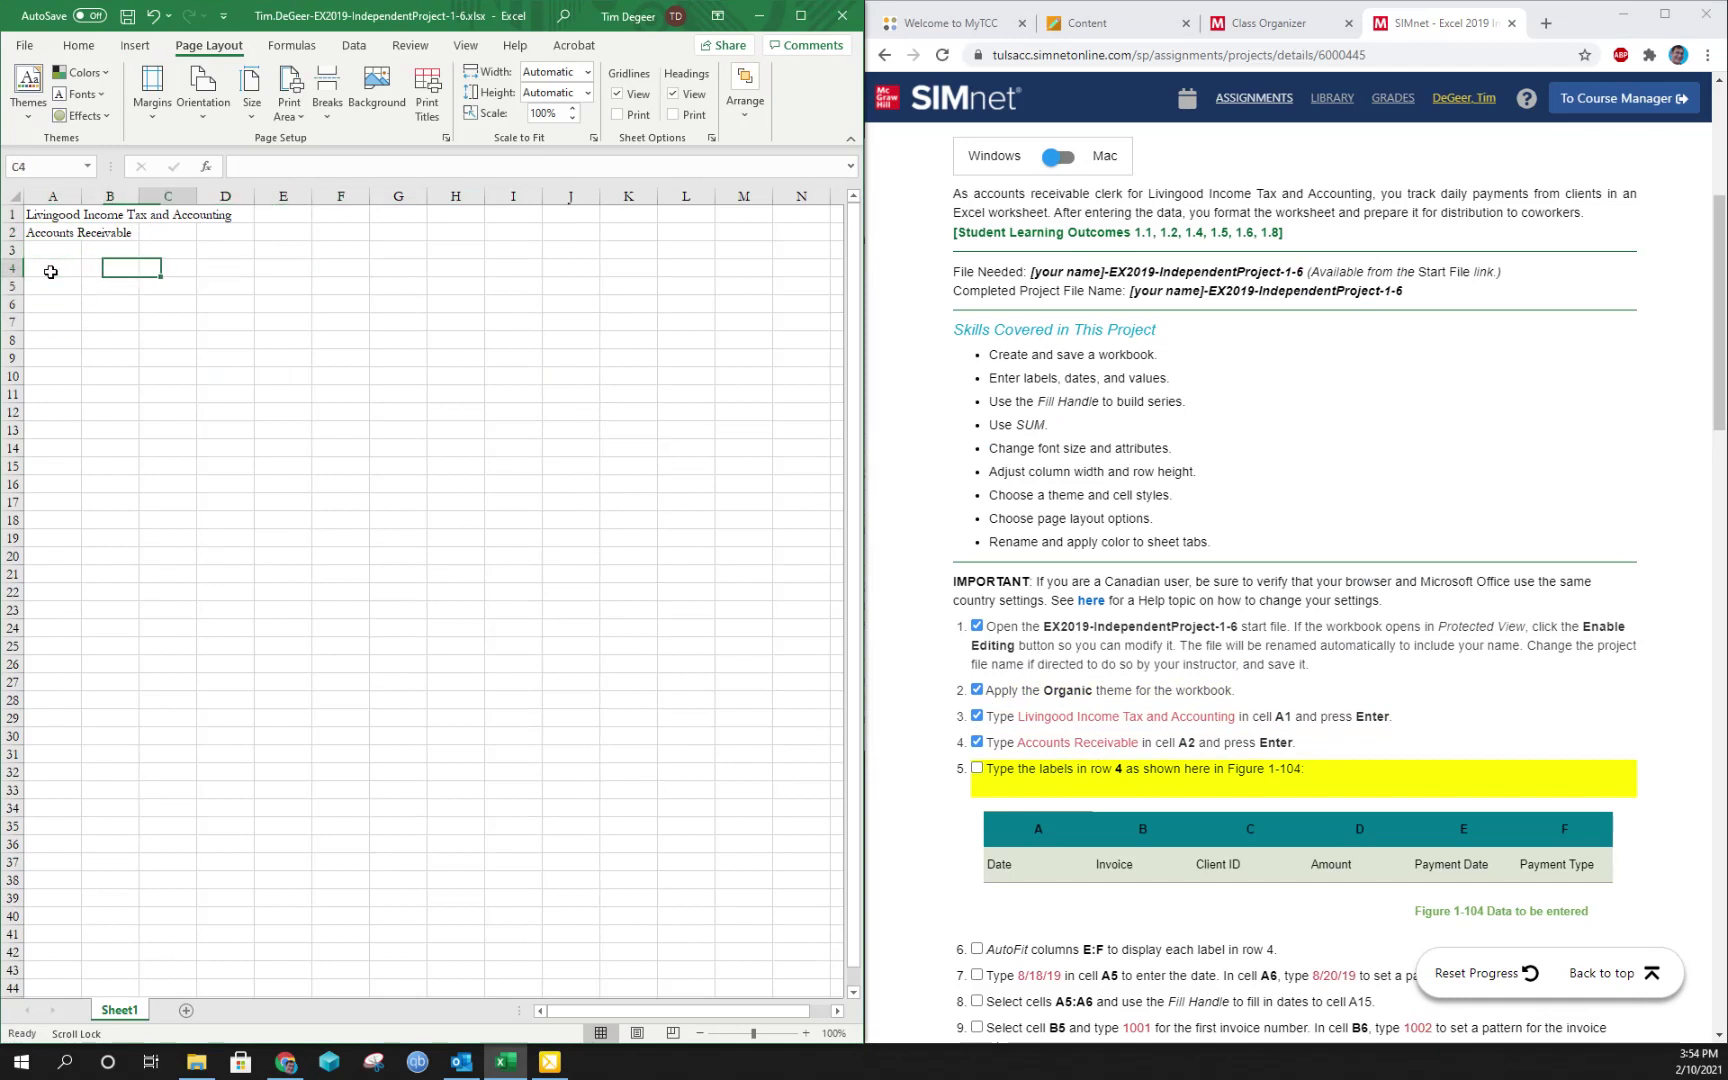
Enter the column labels Date, Invoice, Client ID and Amount in cells A4 to D4
click(50, 272)
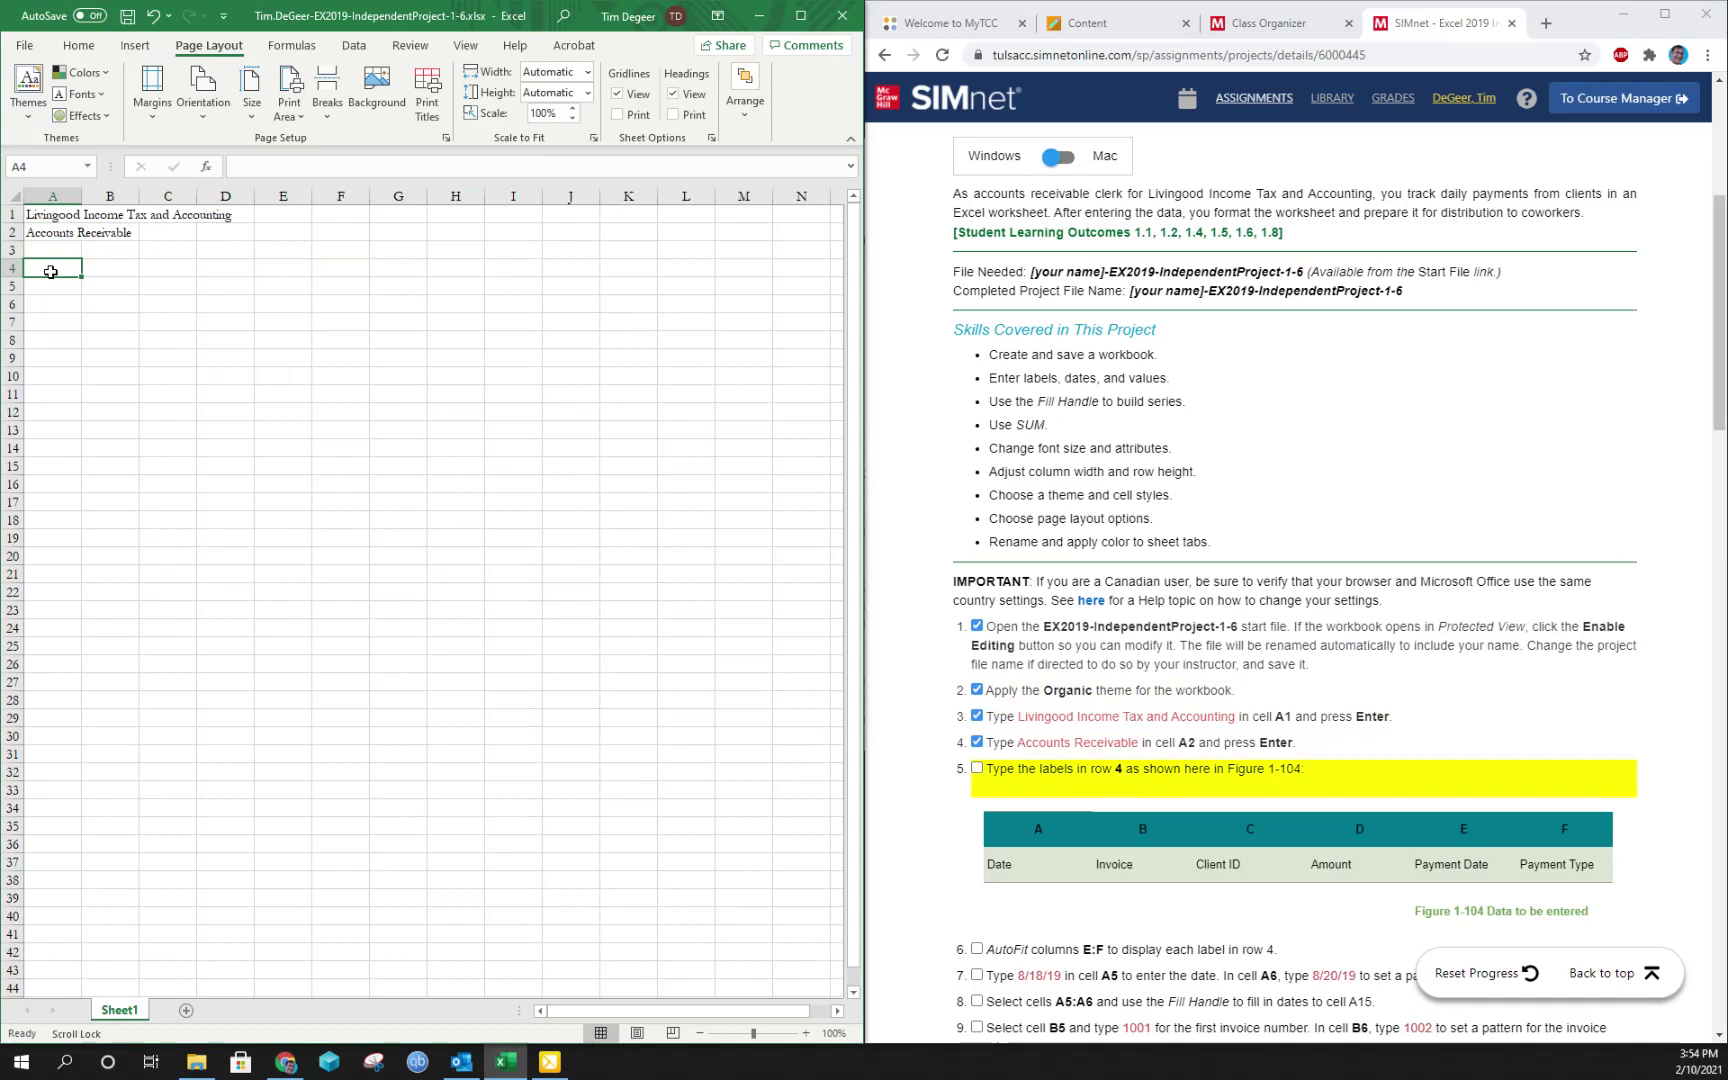
text(Date)
key(Tab)
text(Invoice)
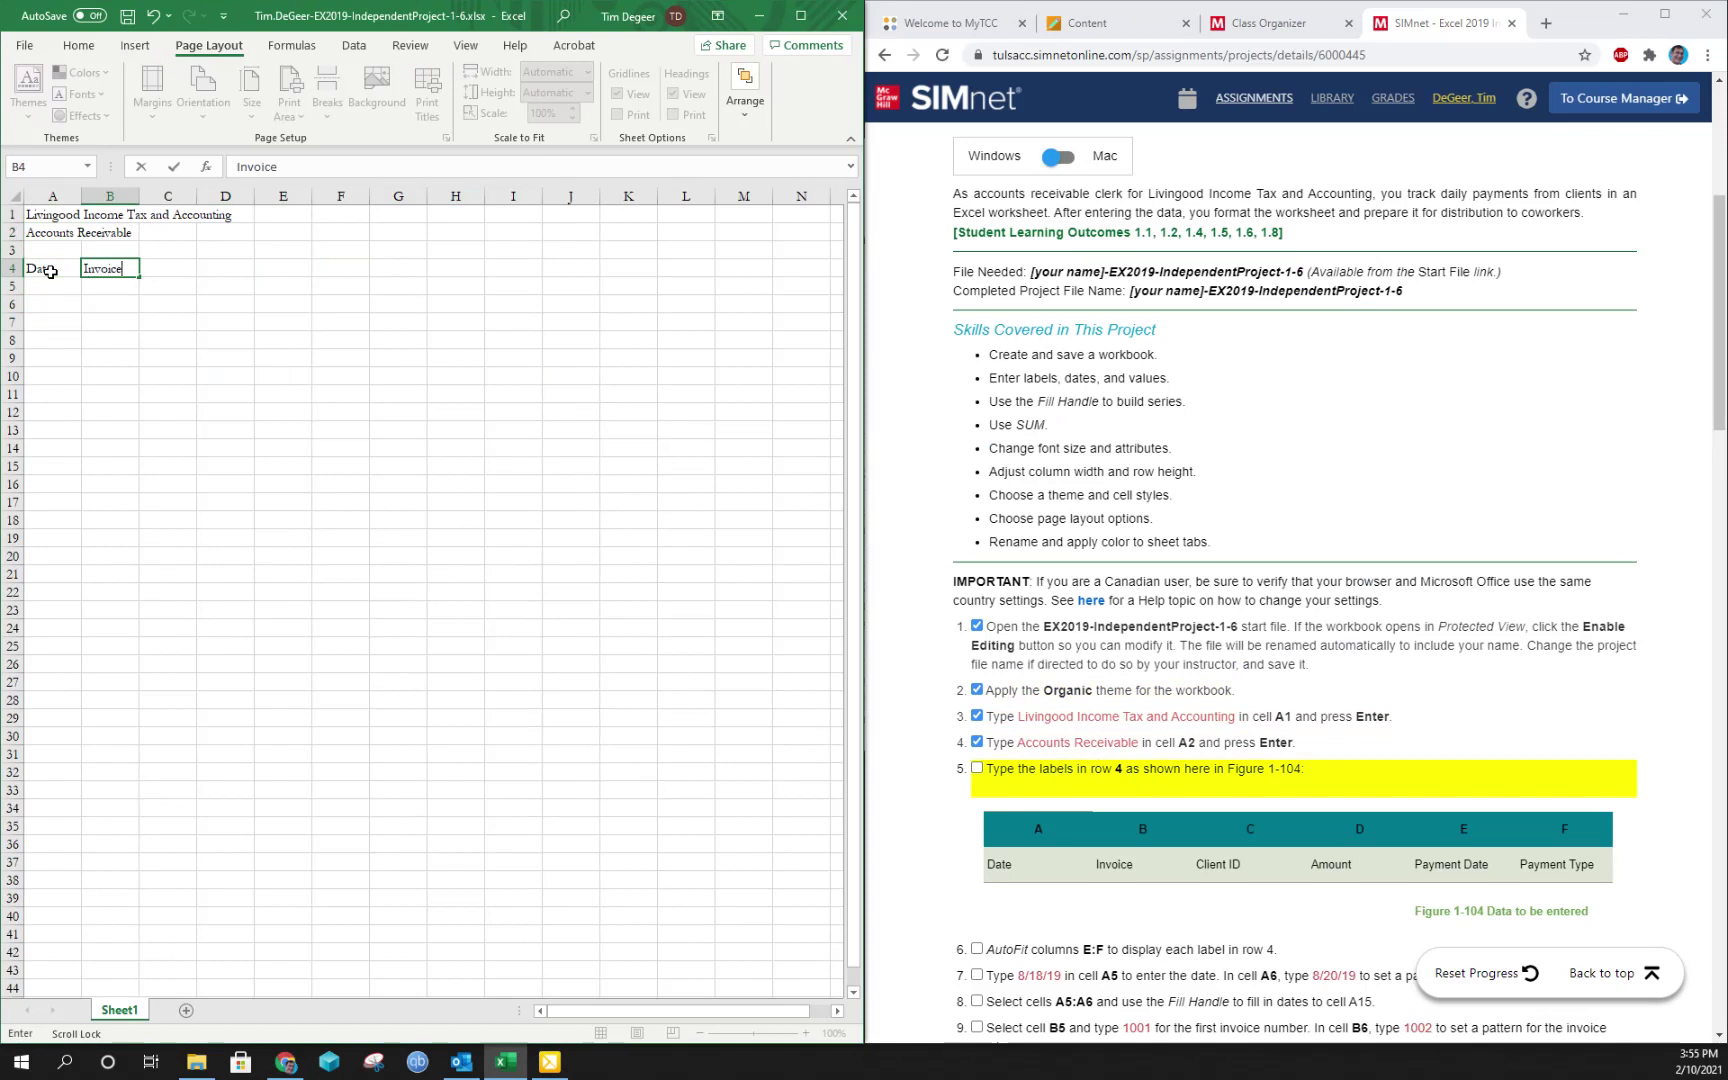
key(Tab)
text(Client ID)
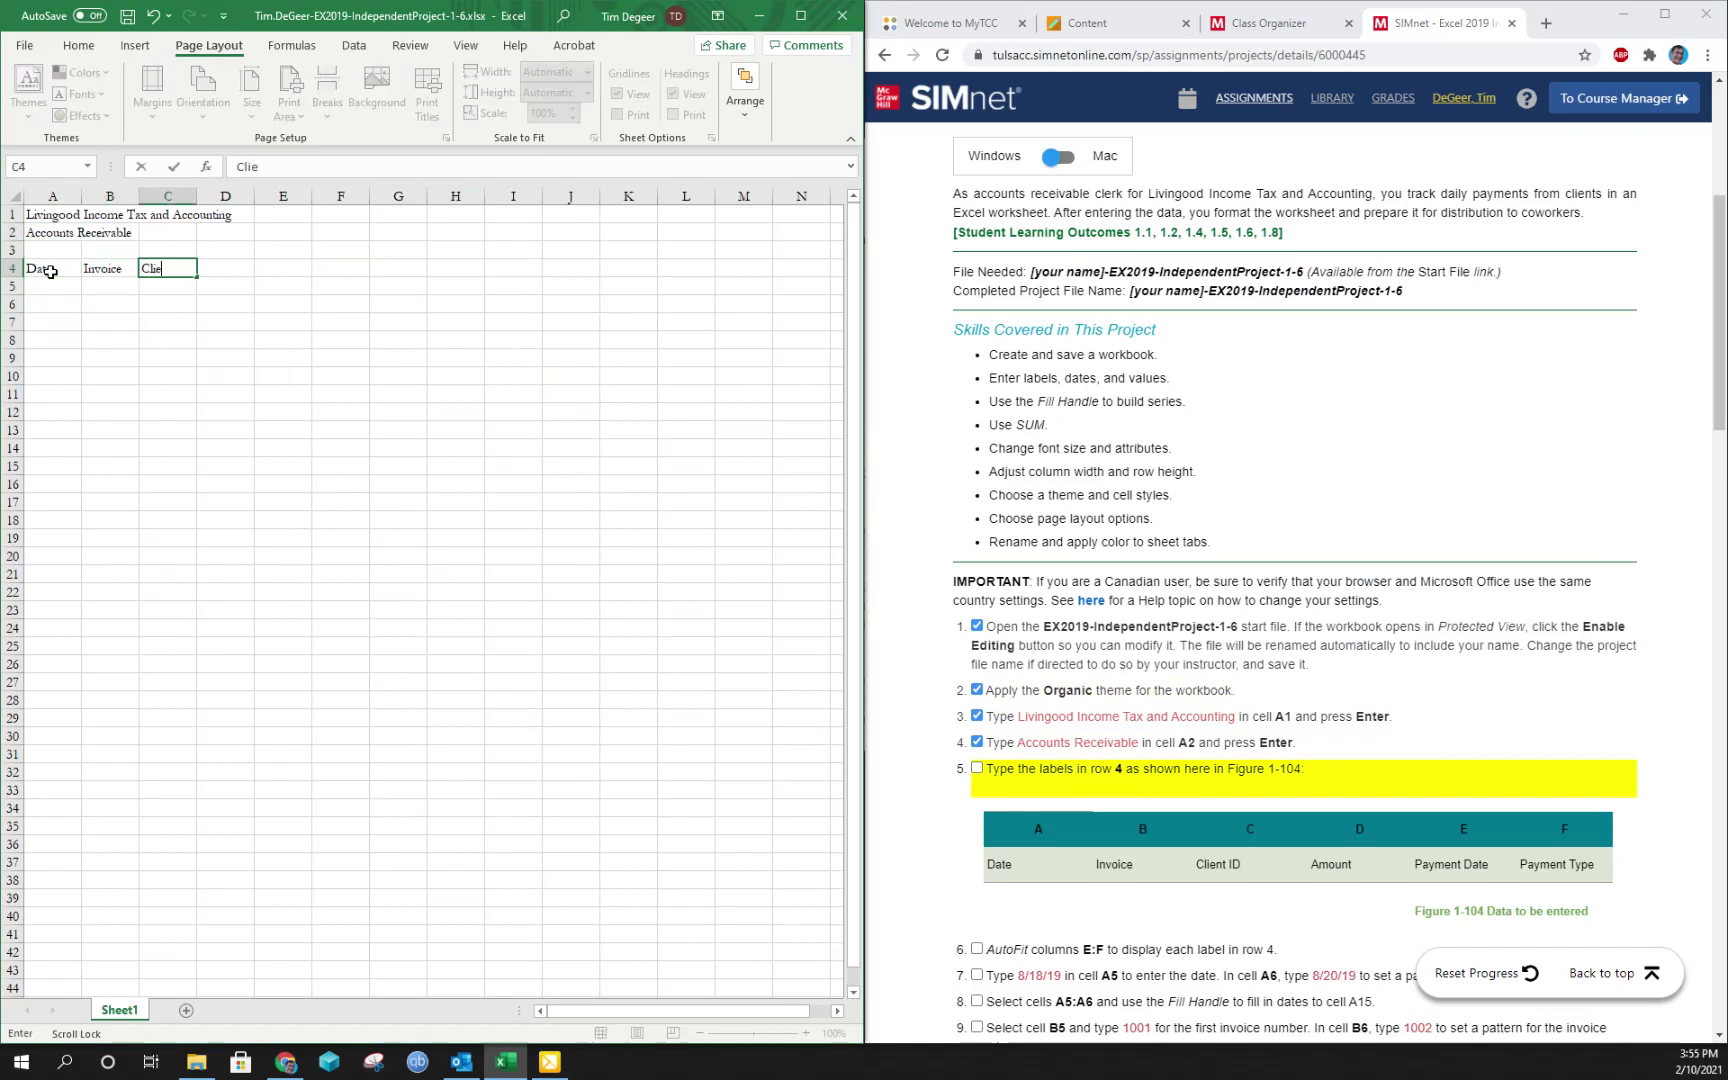
key(Tab)
text(Amount)
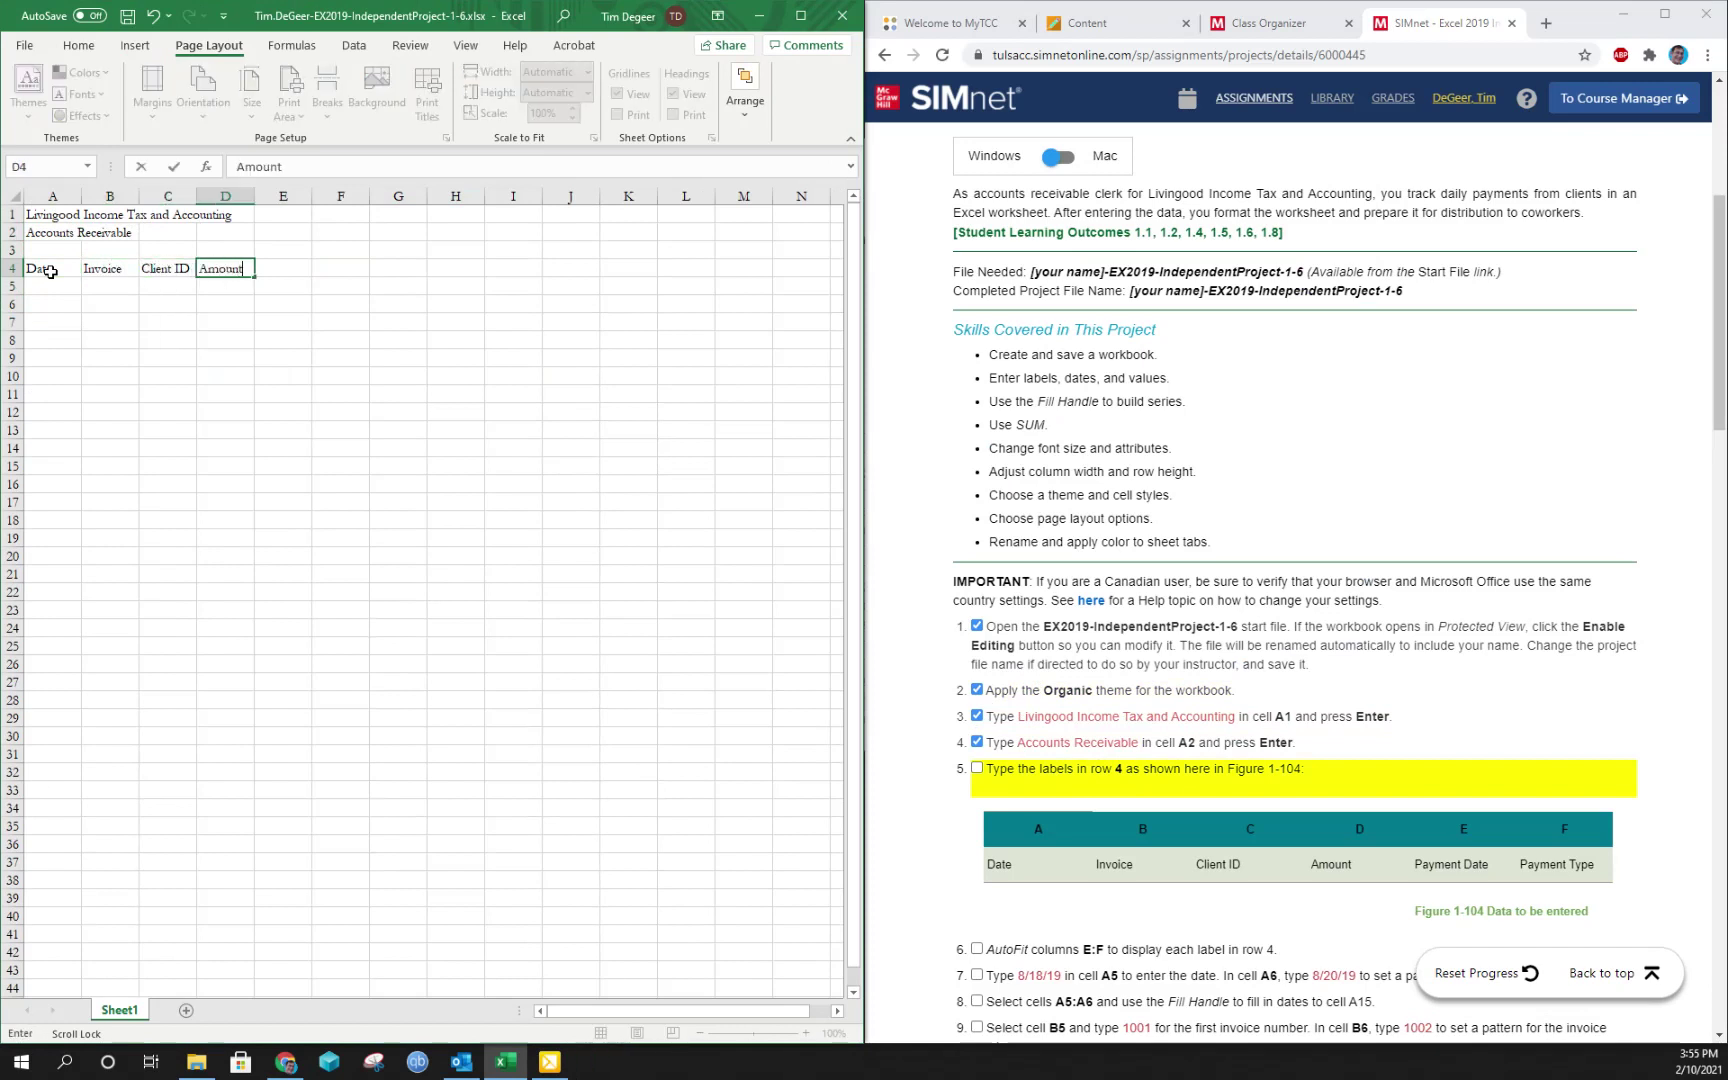
Enter the labels Payment Date in E4 and Payment Type in F4, and check off instruction 5
key(Tab)
text(Payment Date)
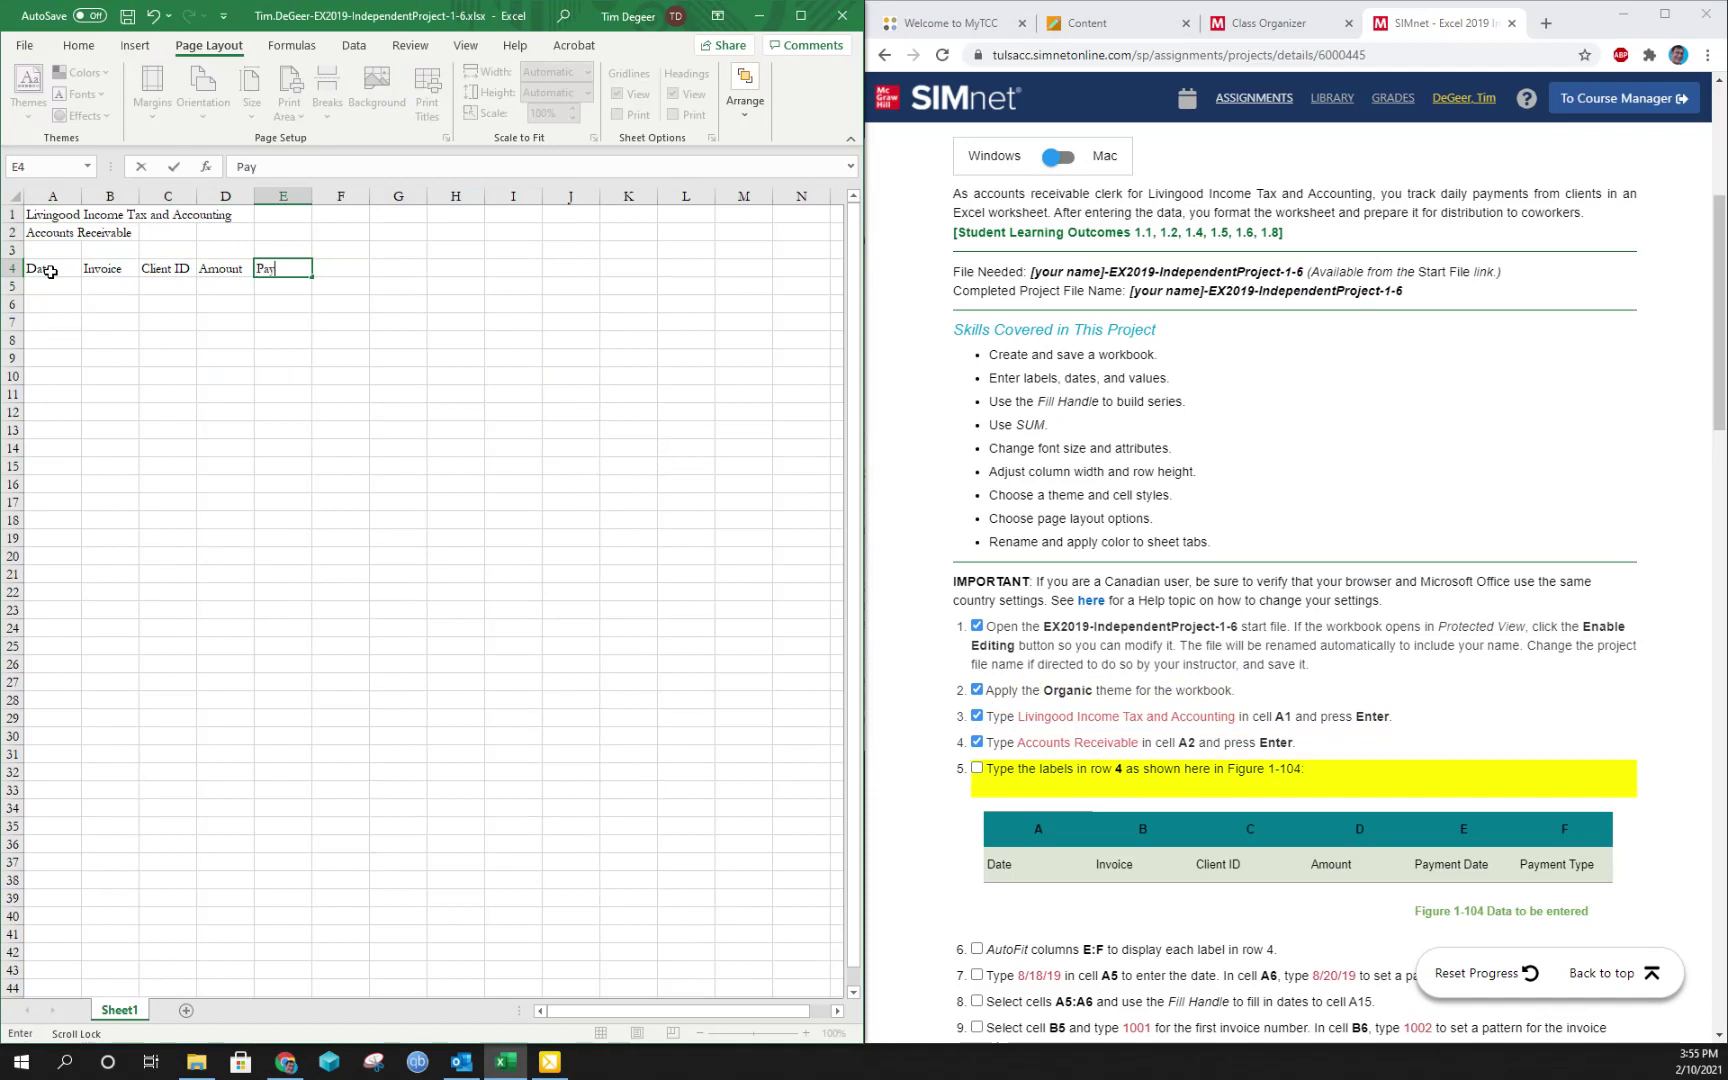
key(Tab)
text(Pay)
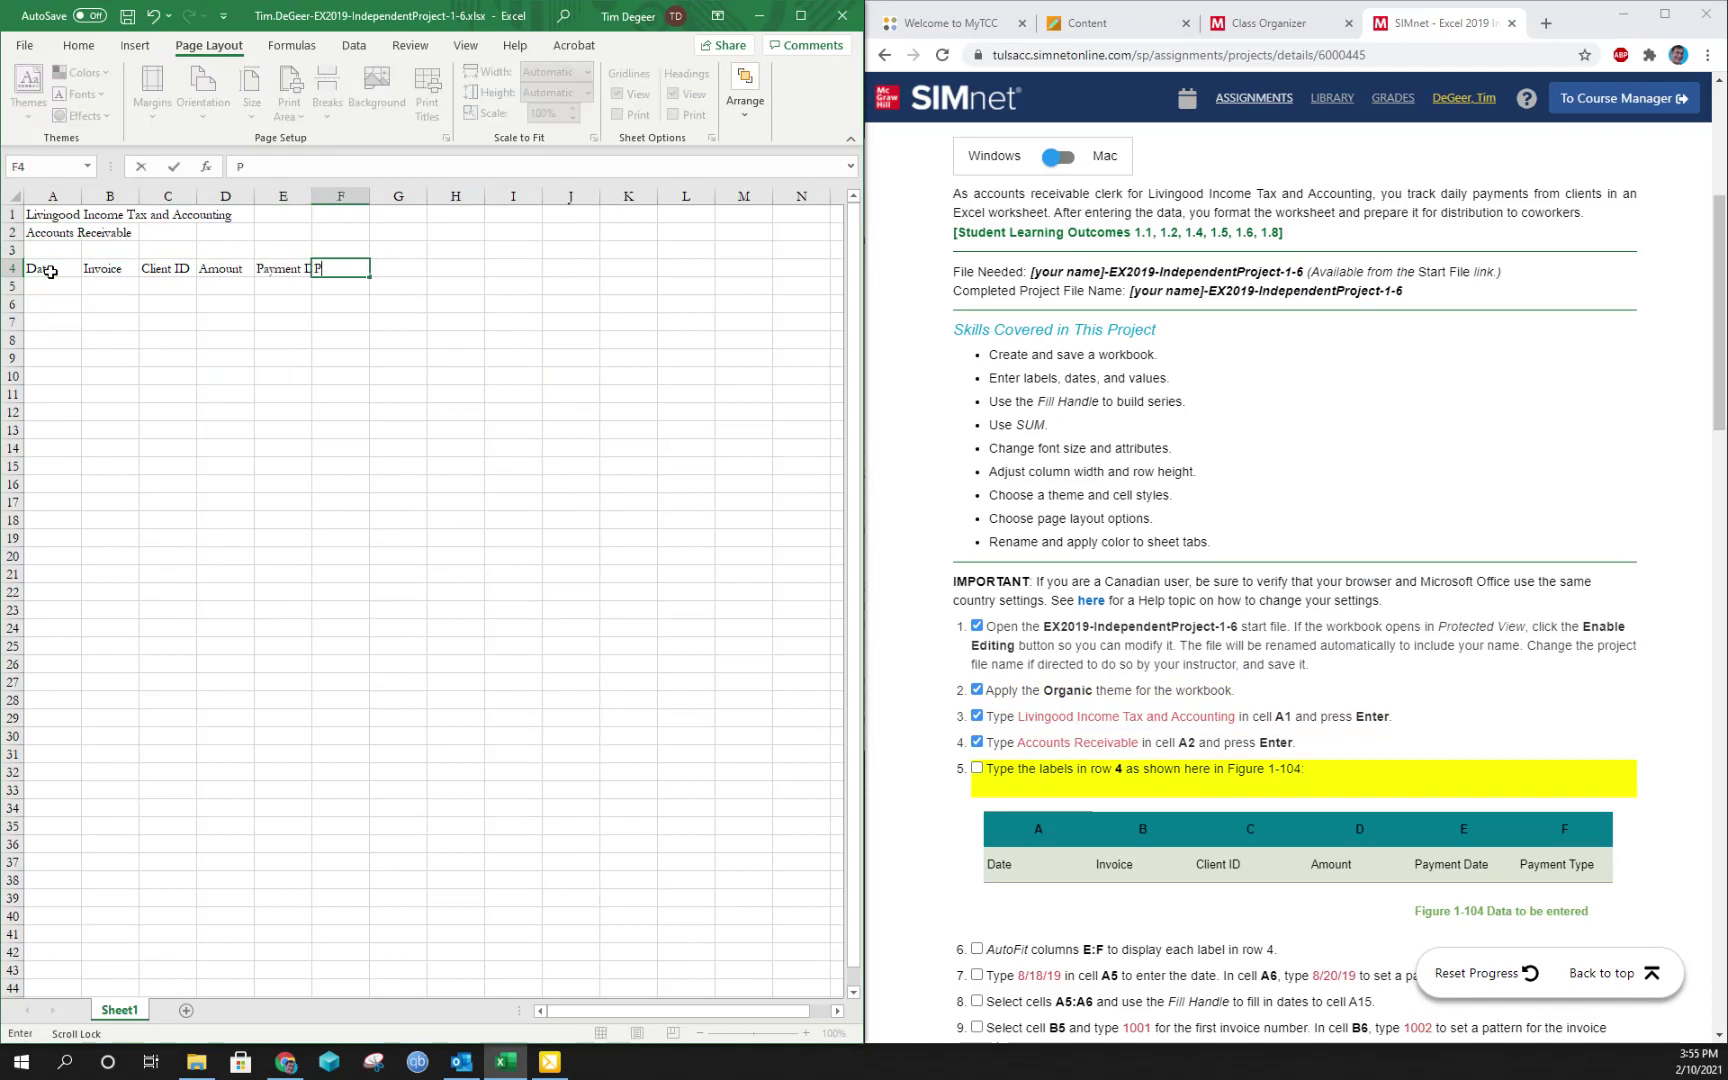
text(ment TYpe)
key(BackSpace)
key(BackSpace)
key(BackSpace)
text(ype)
key(Return)
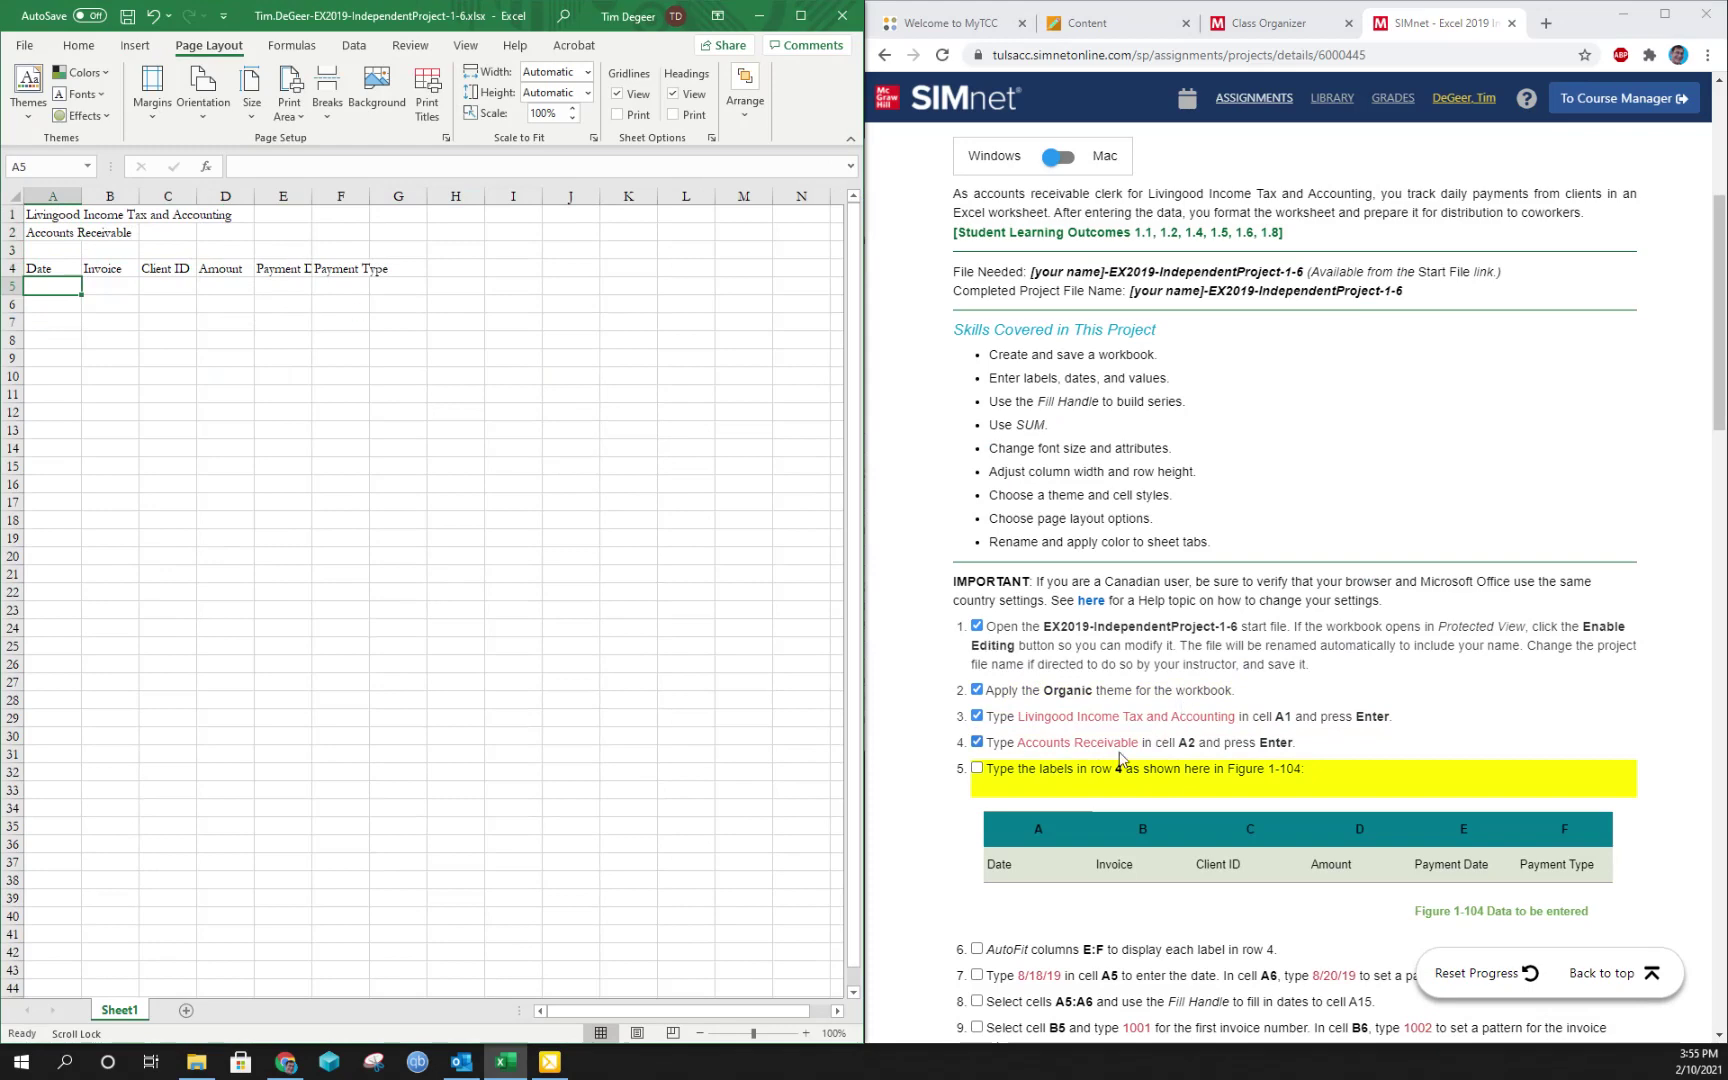
click(978, 769)
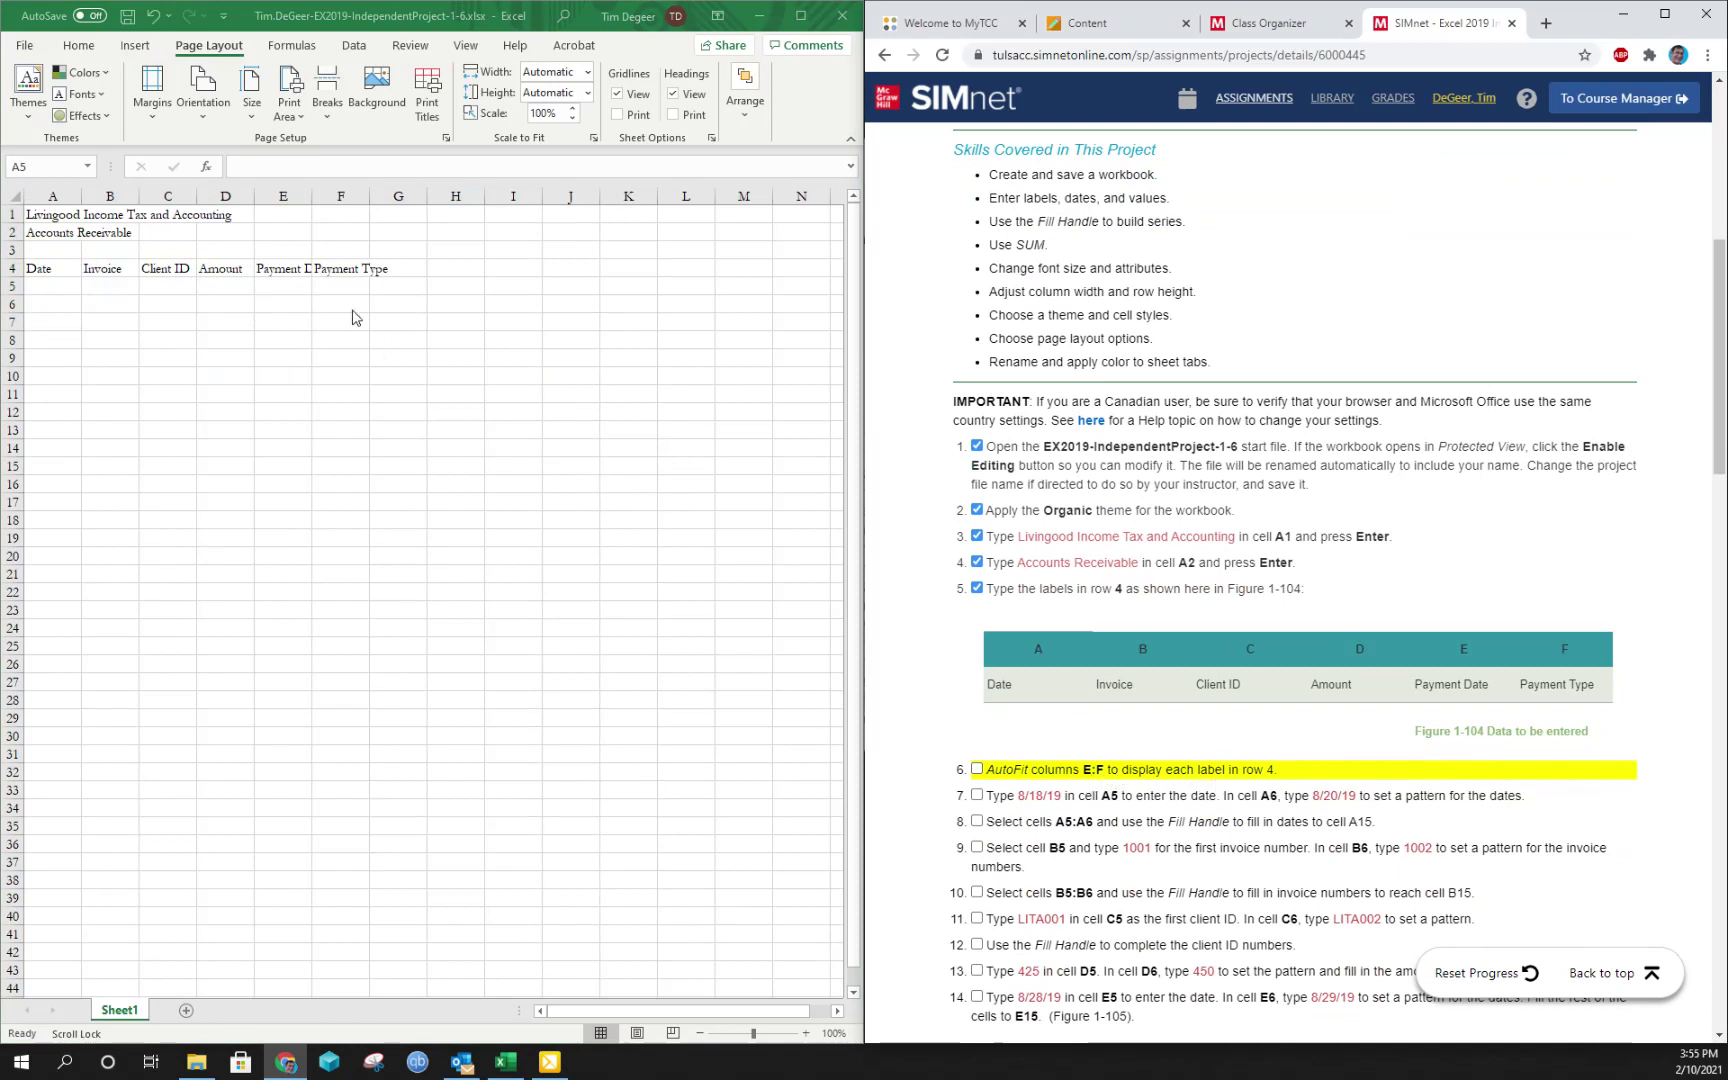
Narrow column D slightly and AutoFit columns E:F to their row 4 labels, checking off instruction 6
click(296, 238)
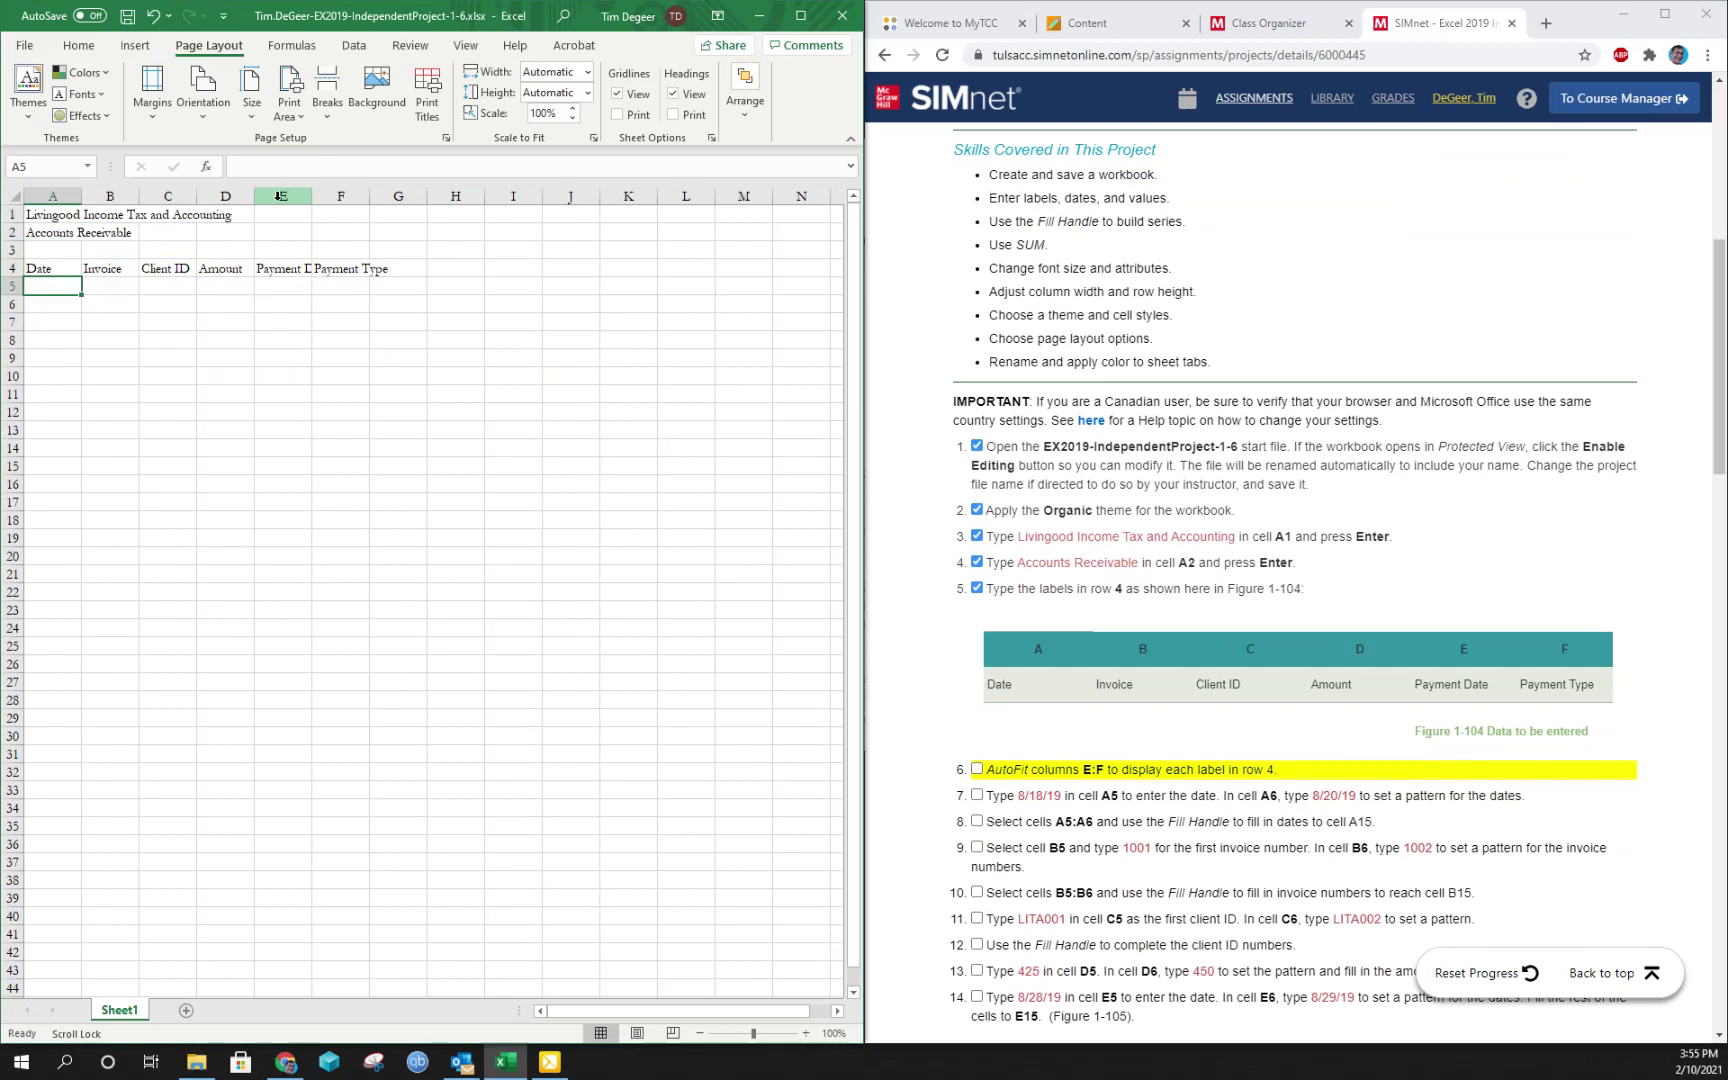
drag(280, 197, 329, 193)
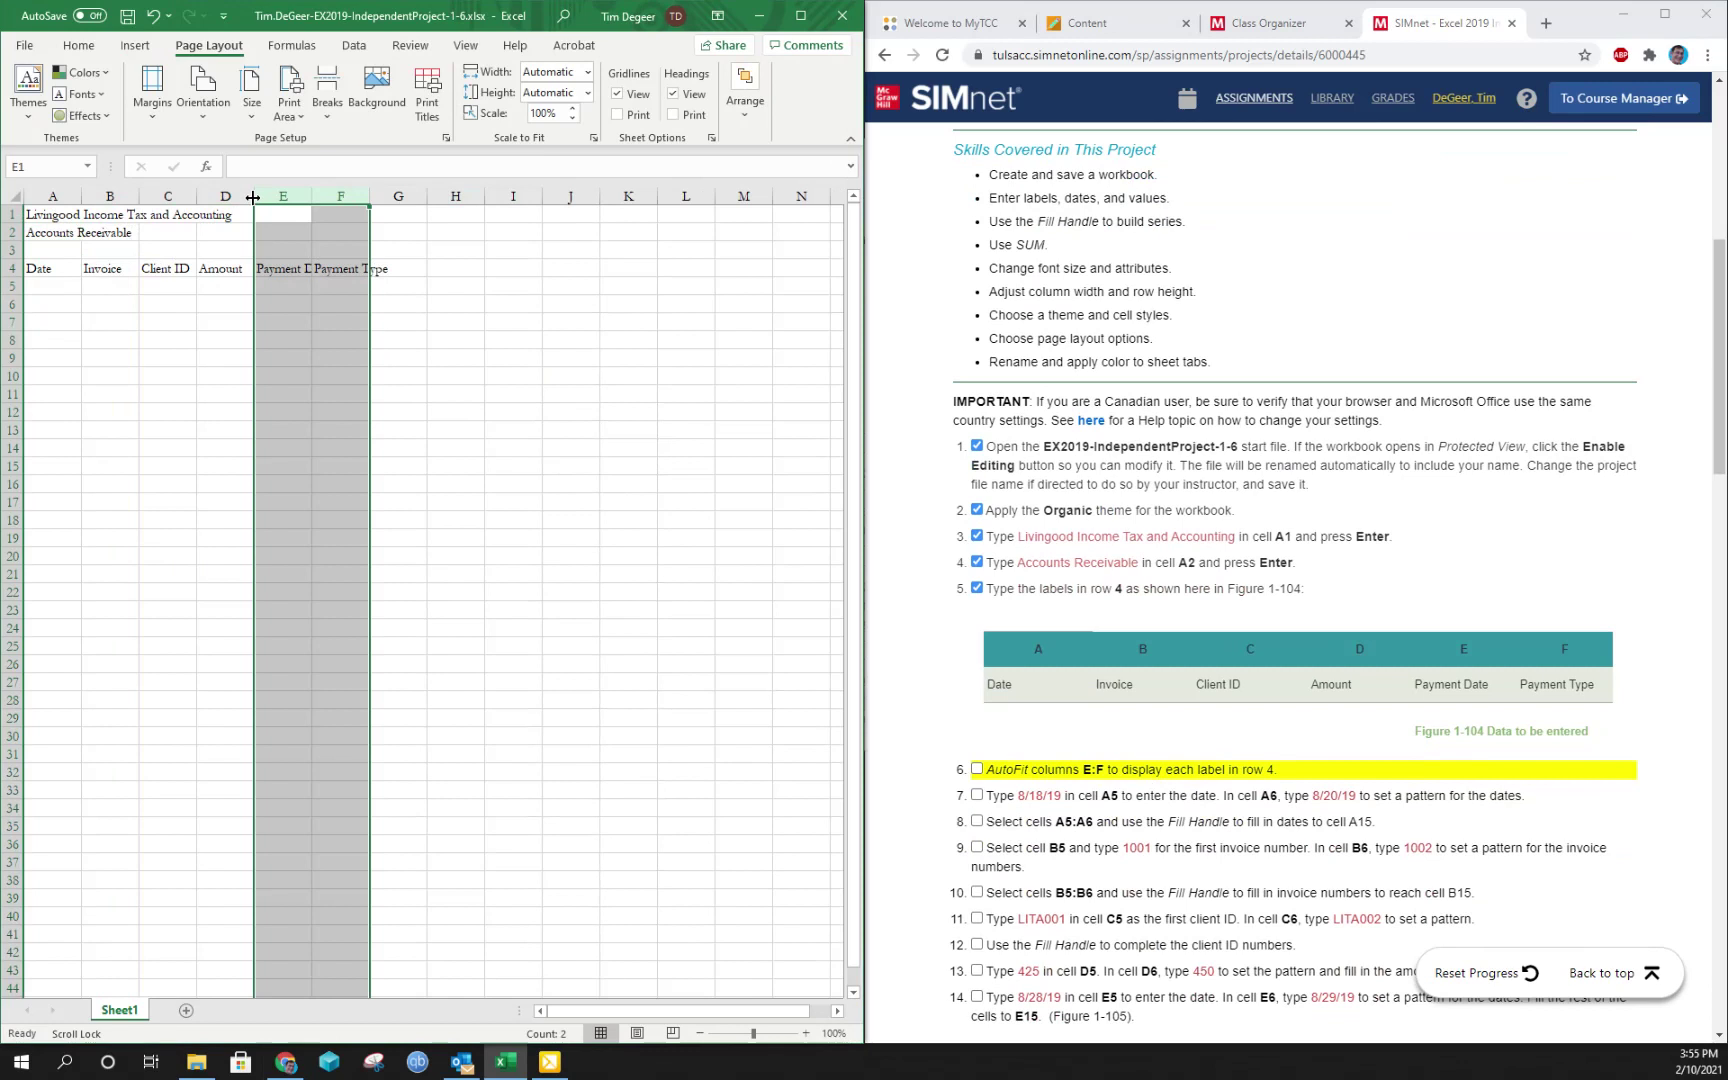
drag(253, 197, 245, 197)
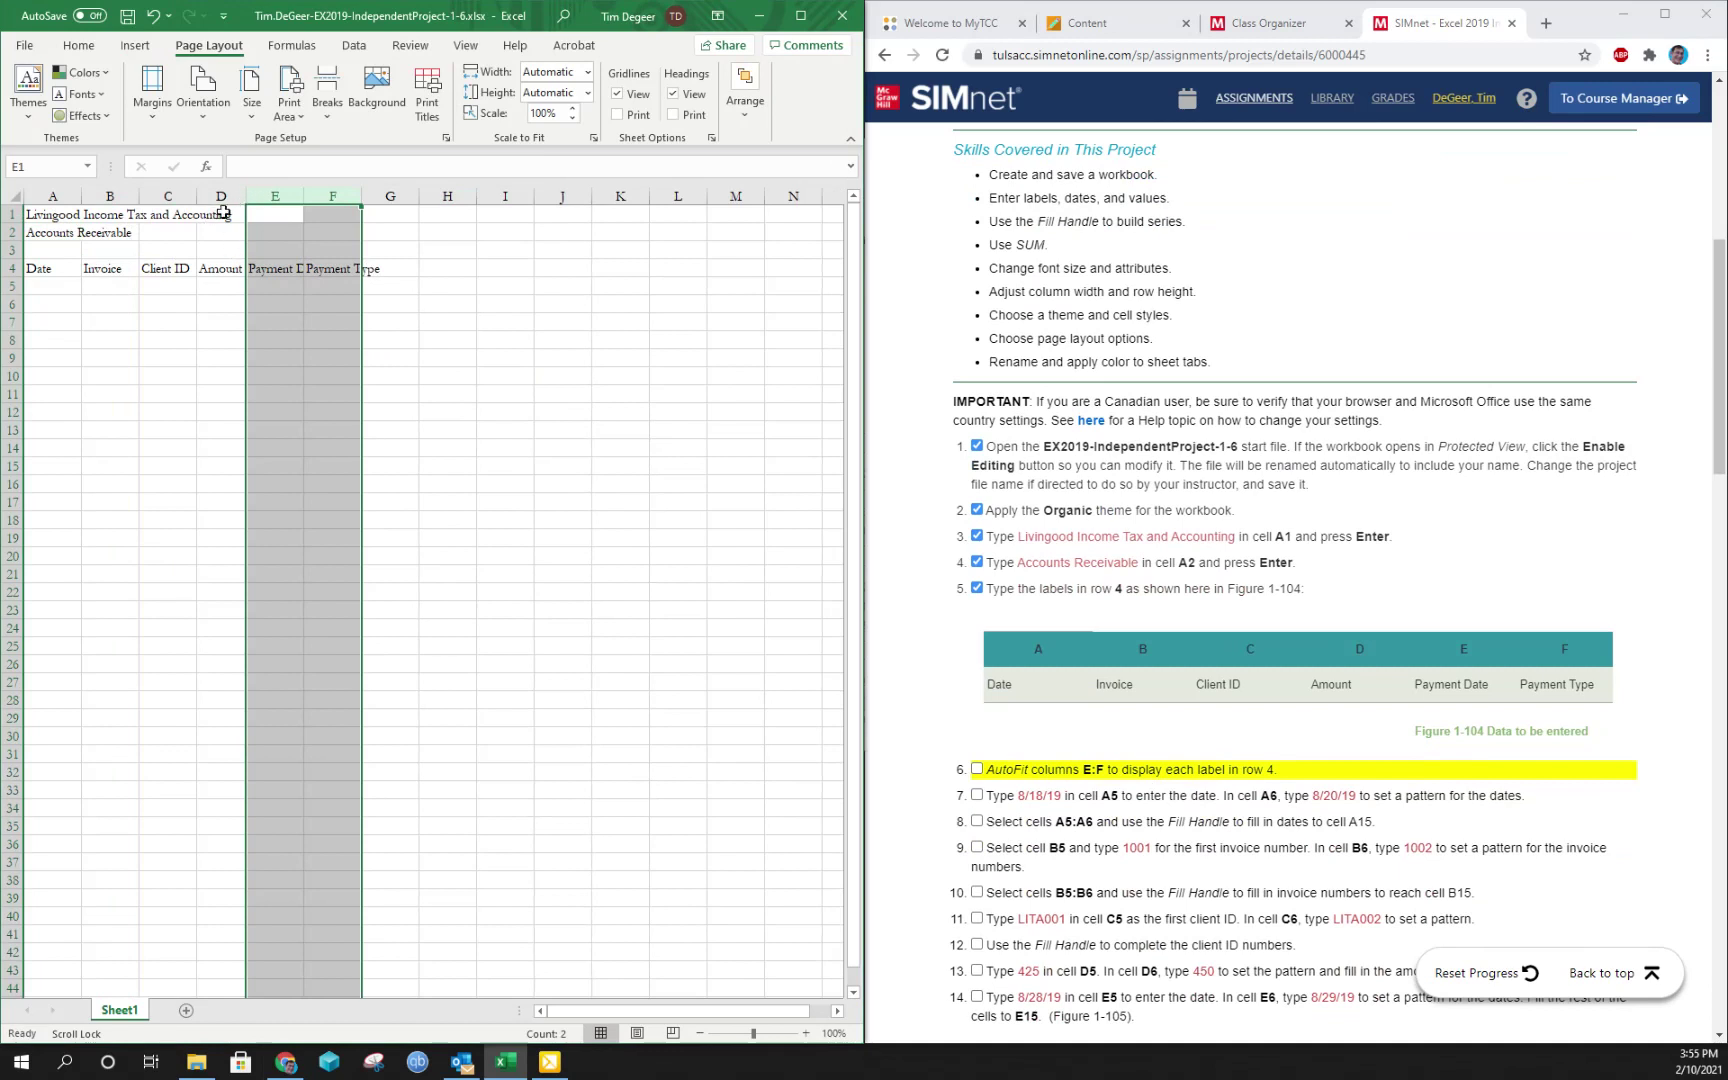
double_click(357, 196)
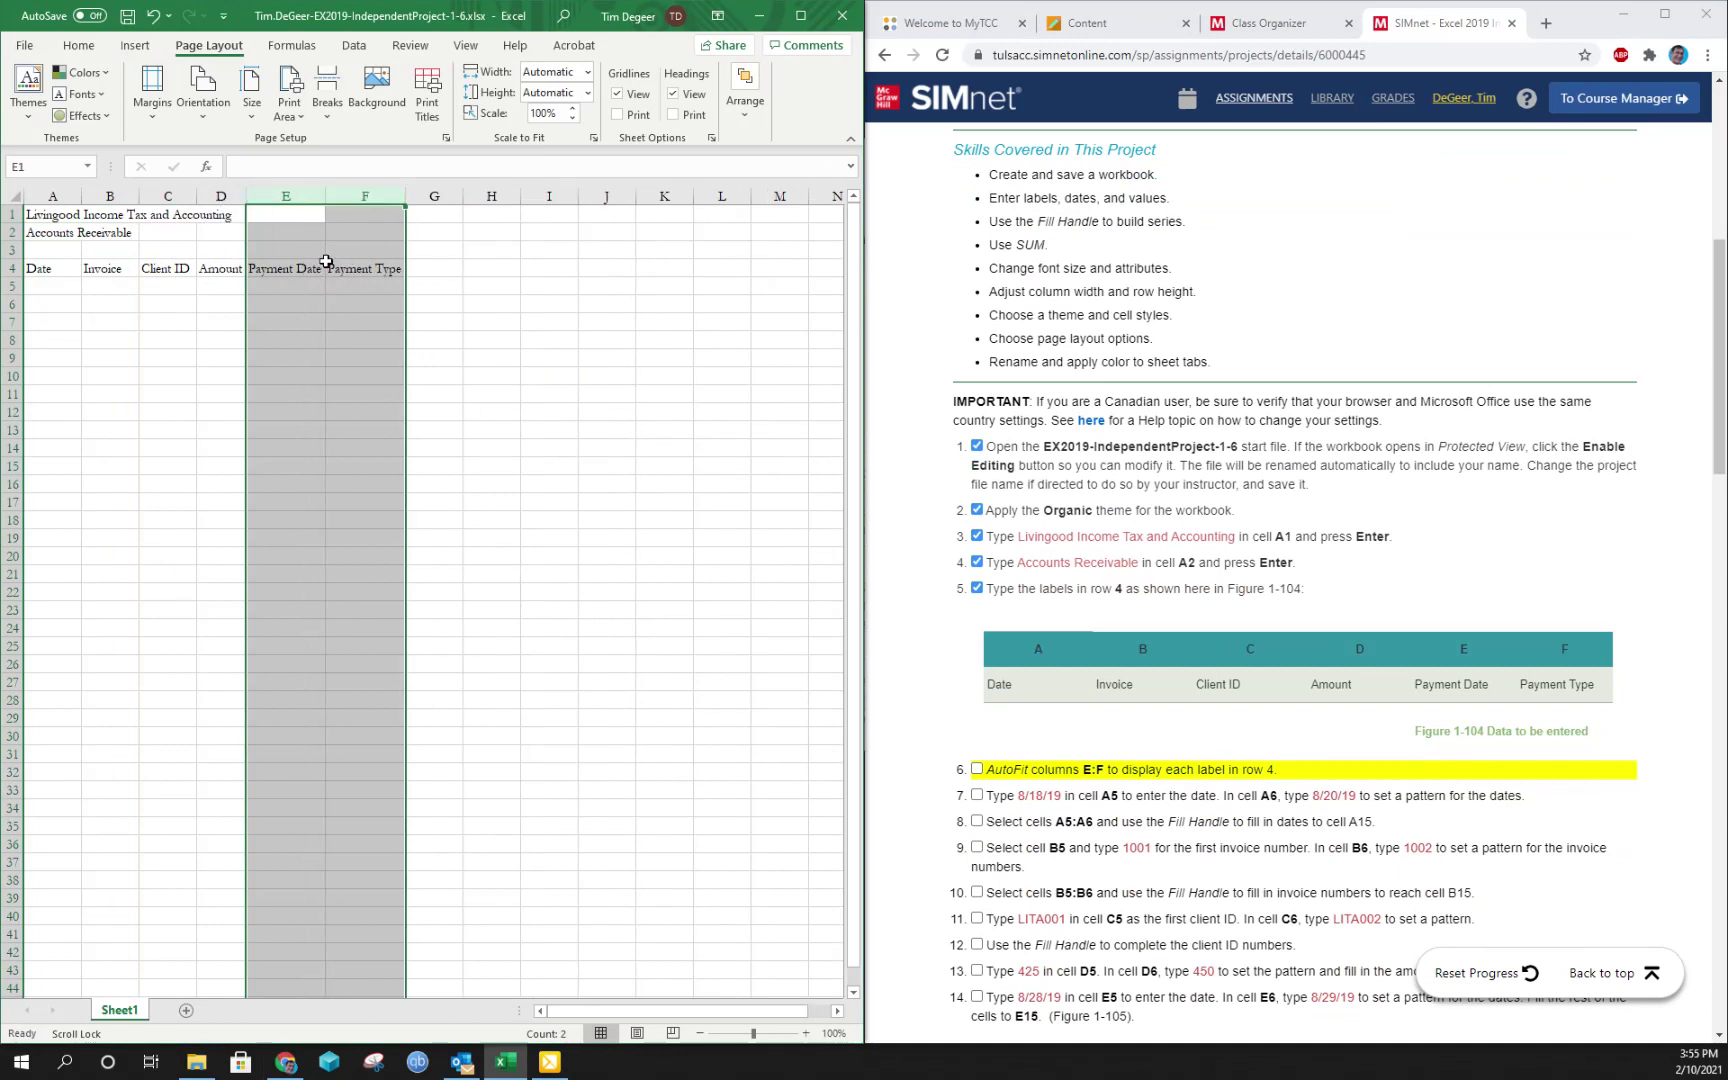
click(981, 770)
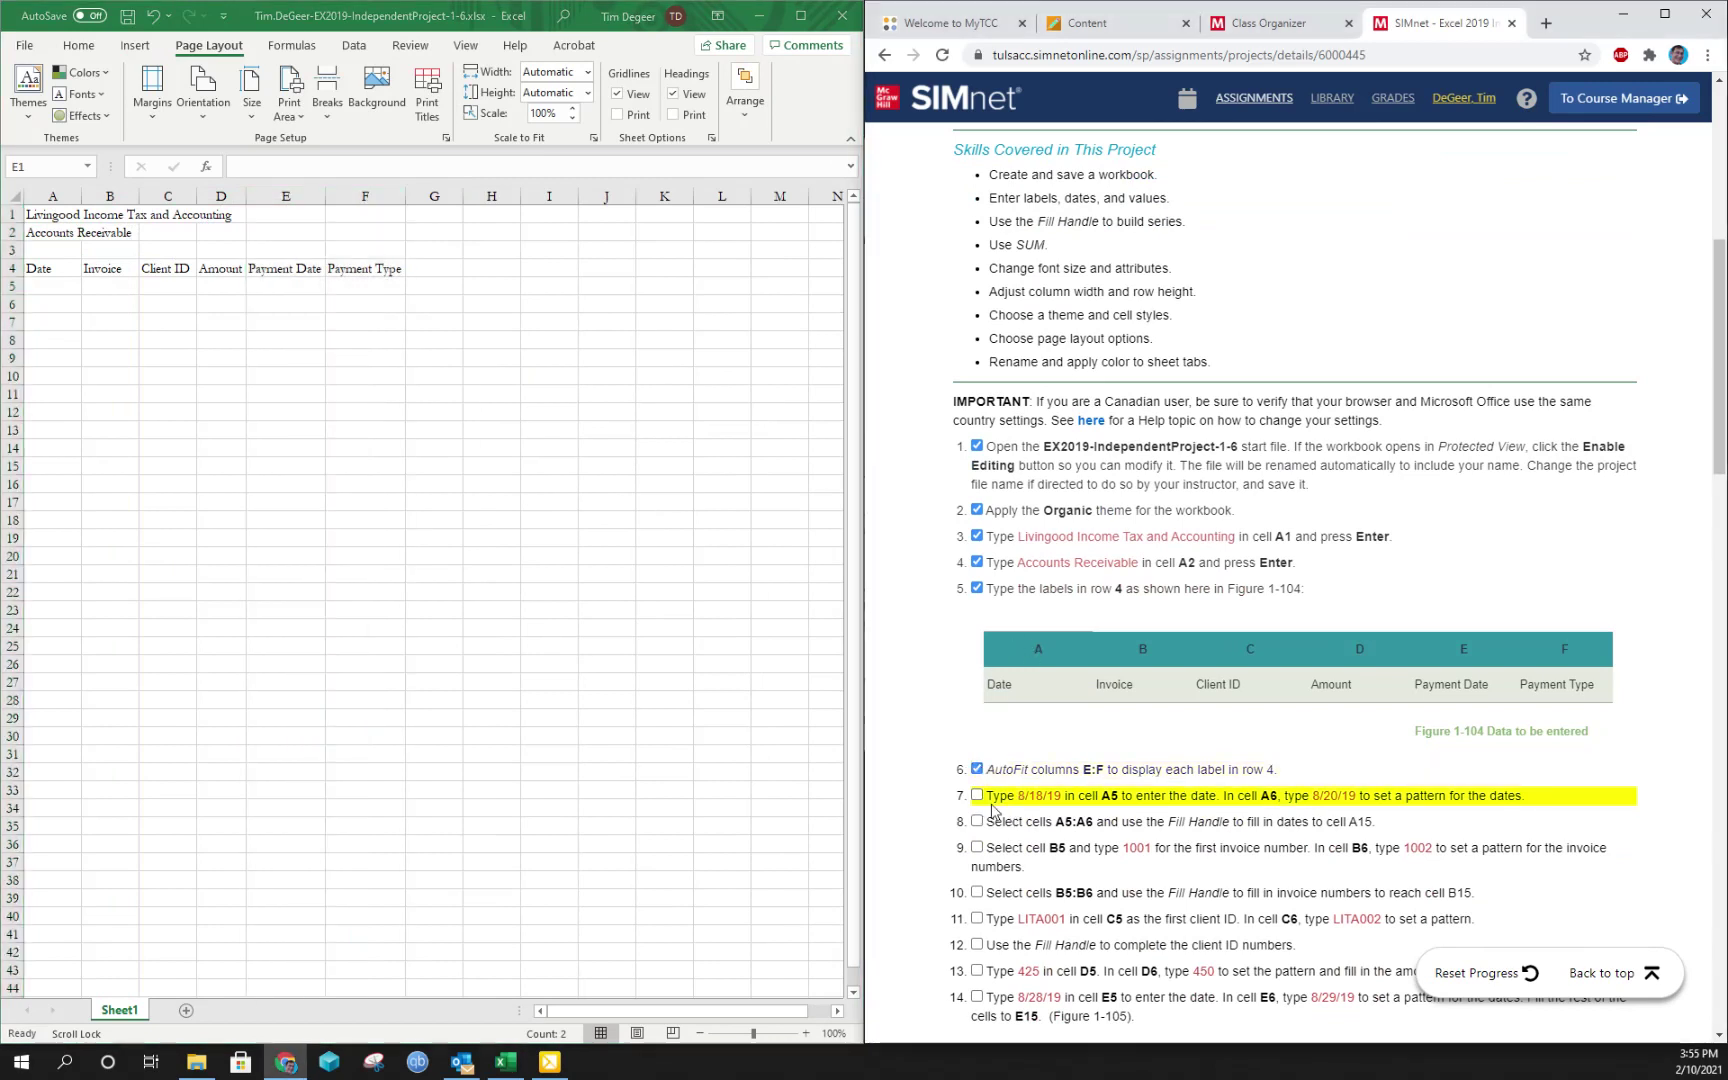
Enter the dates 8/18/19 in cell A5 and 8/20/19 in cell A6, and check off instruction 7
click(52, 284)
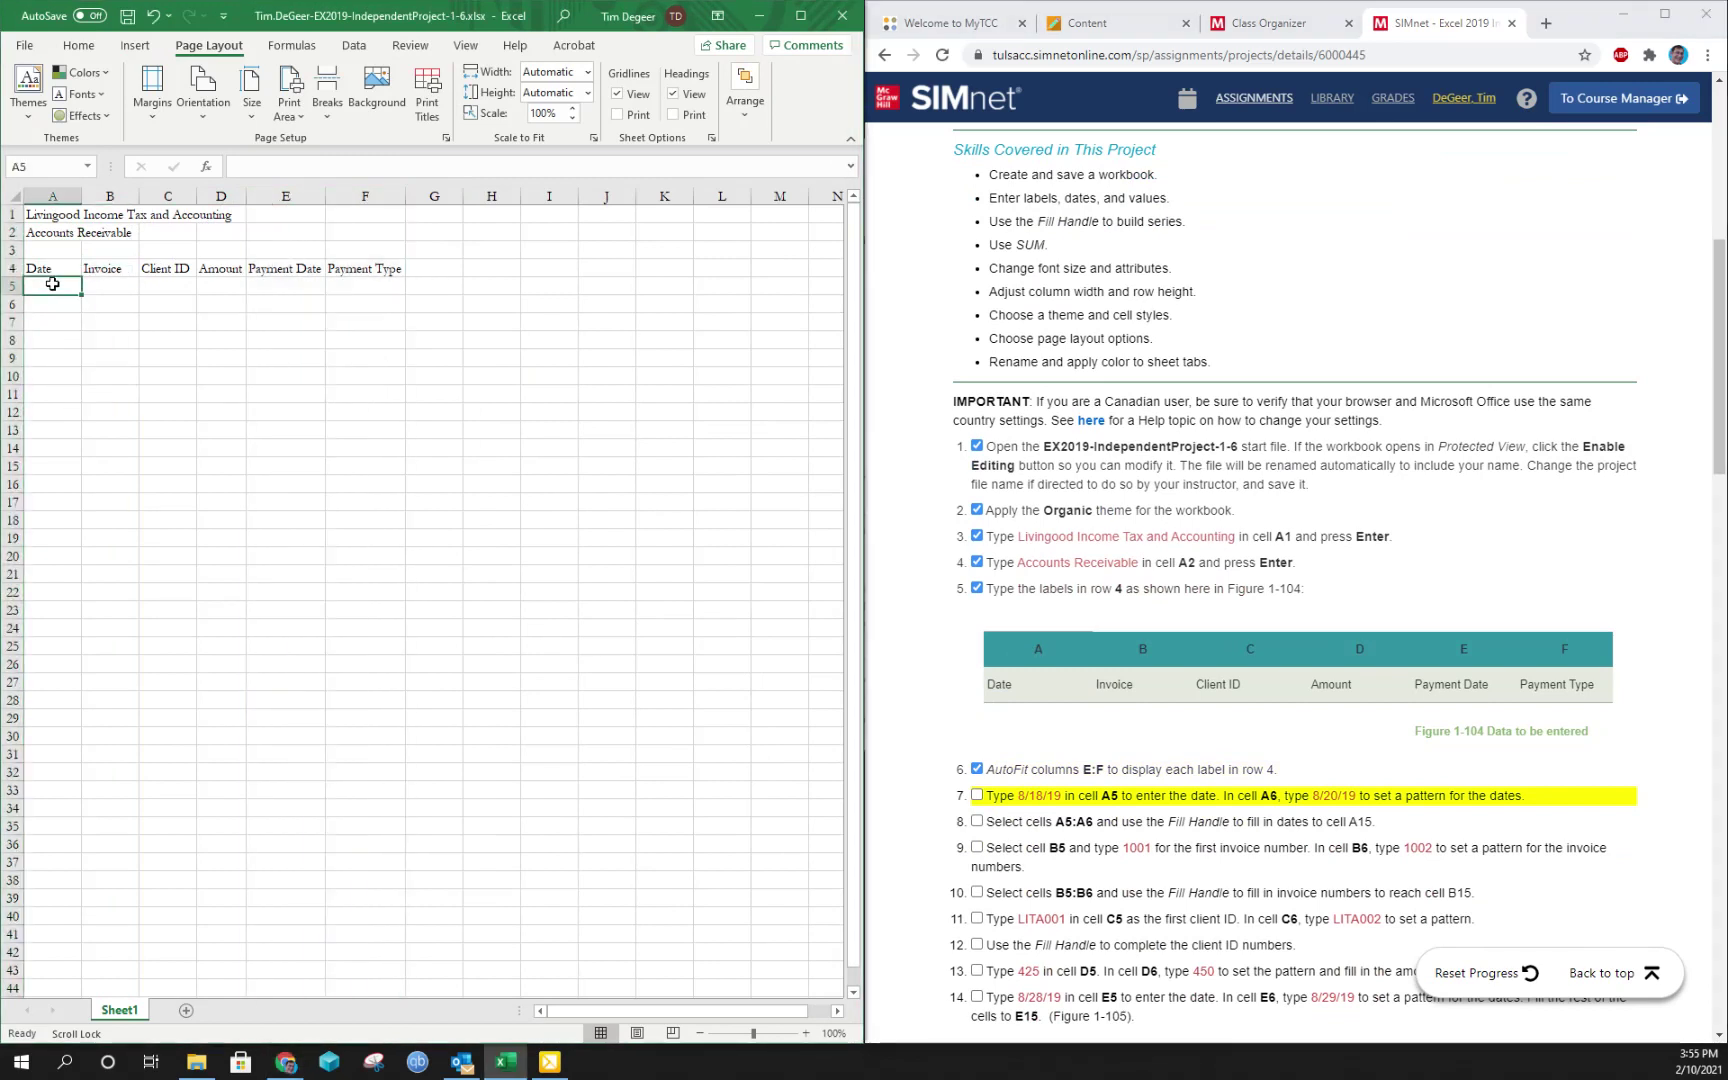
text(8/18/19)
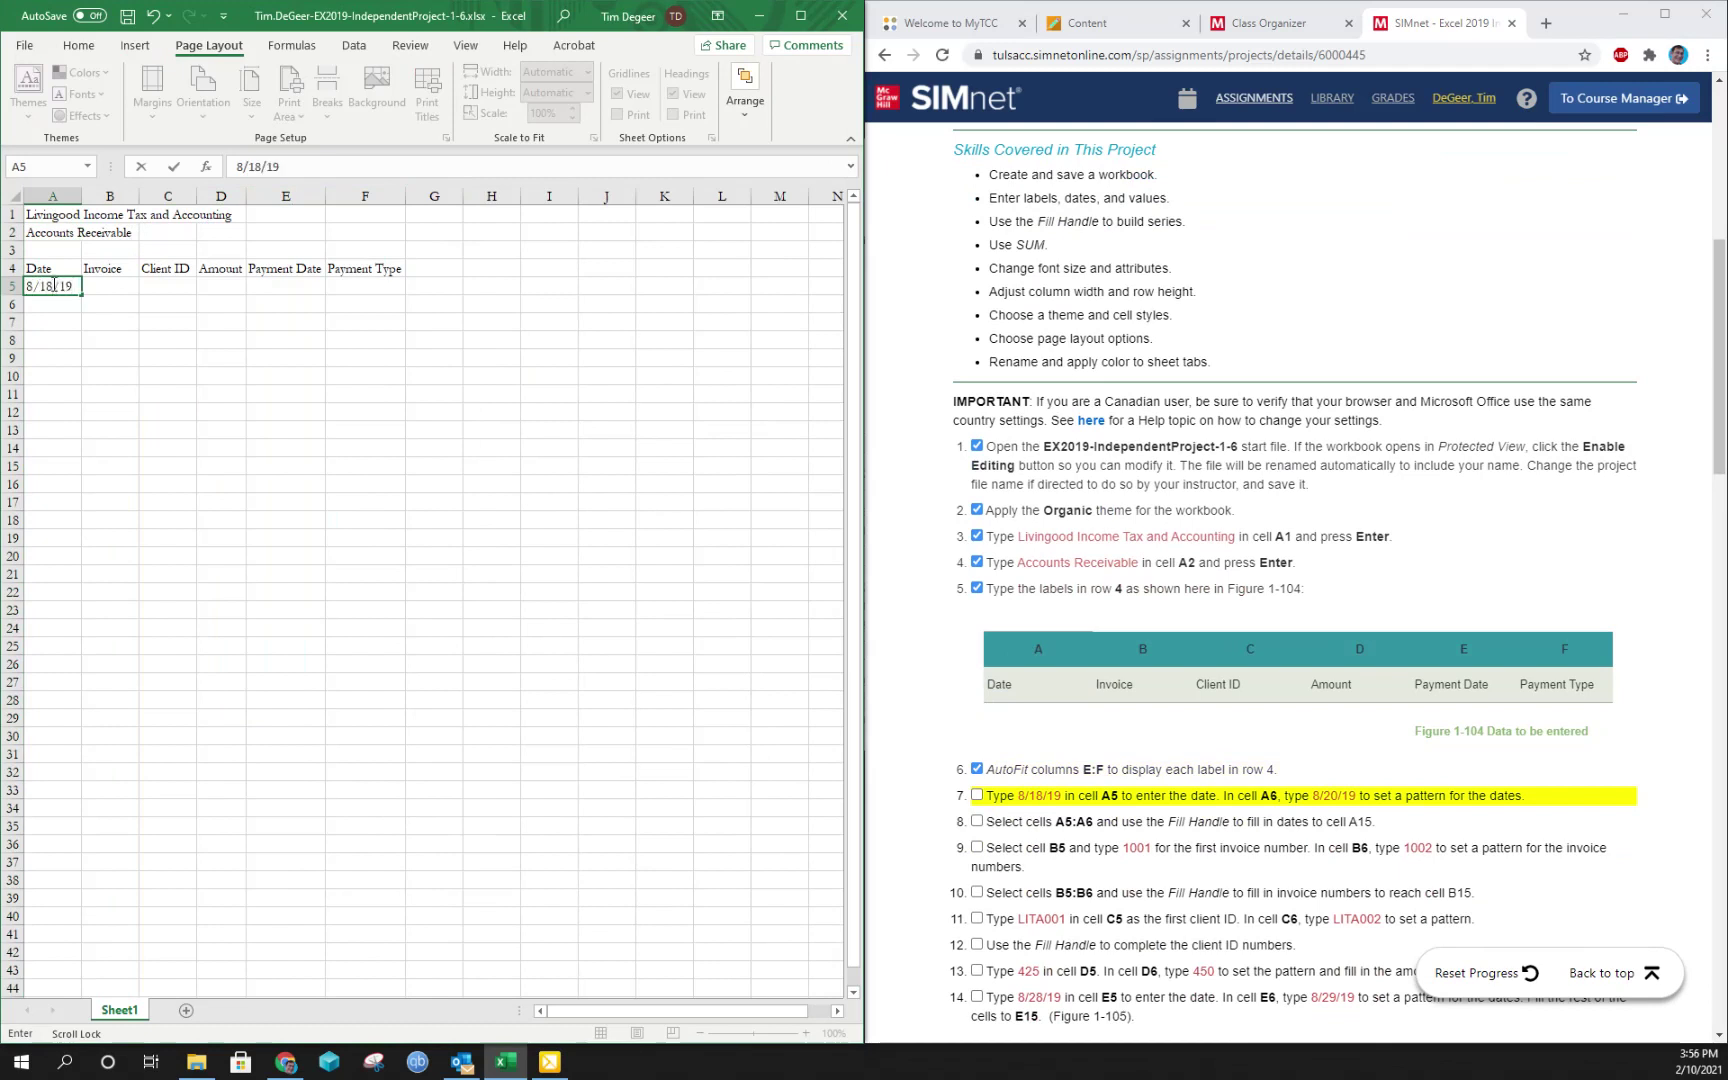
key(Return)
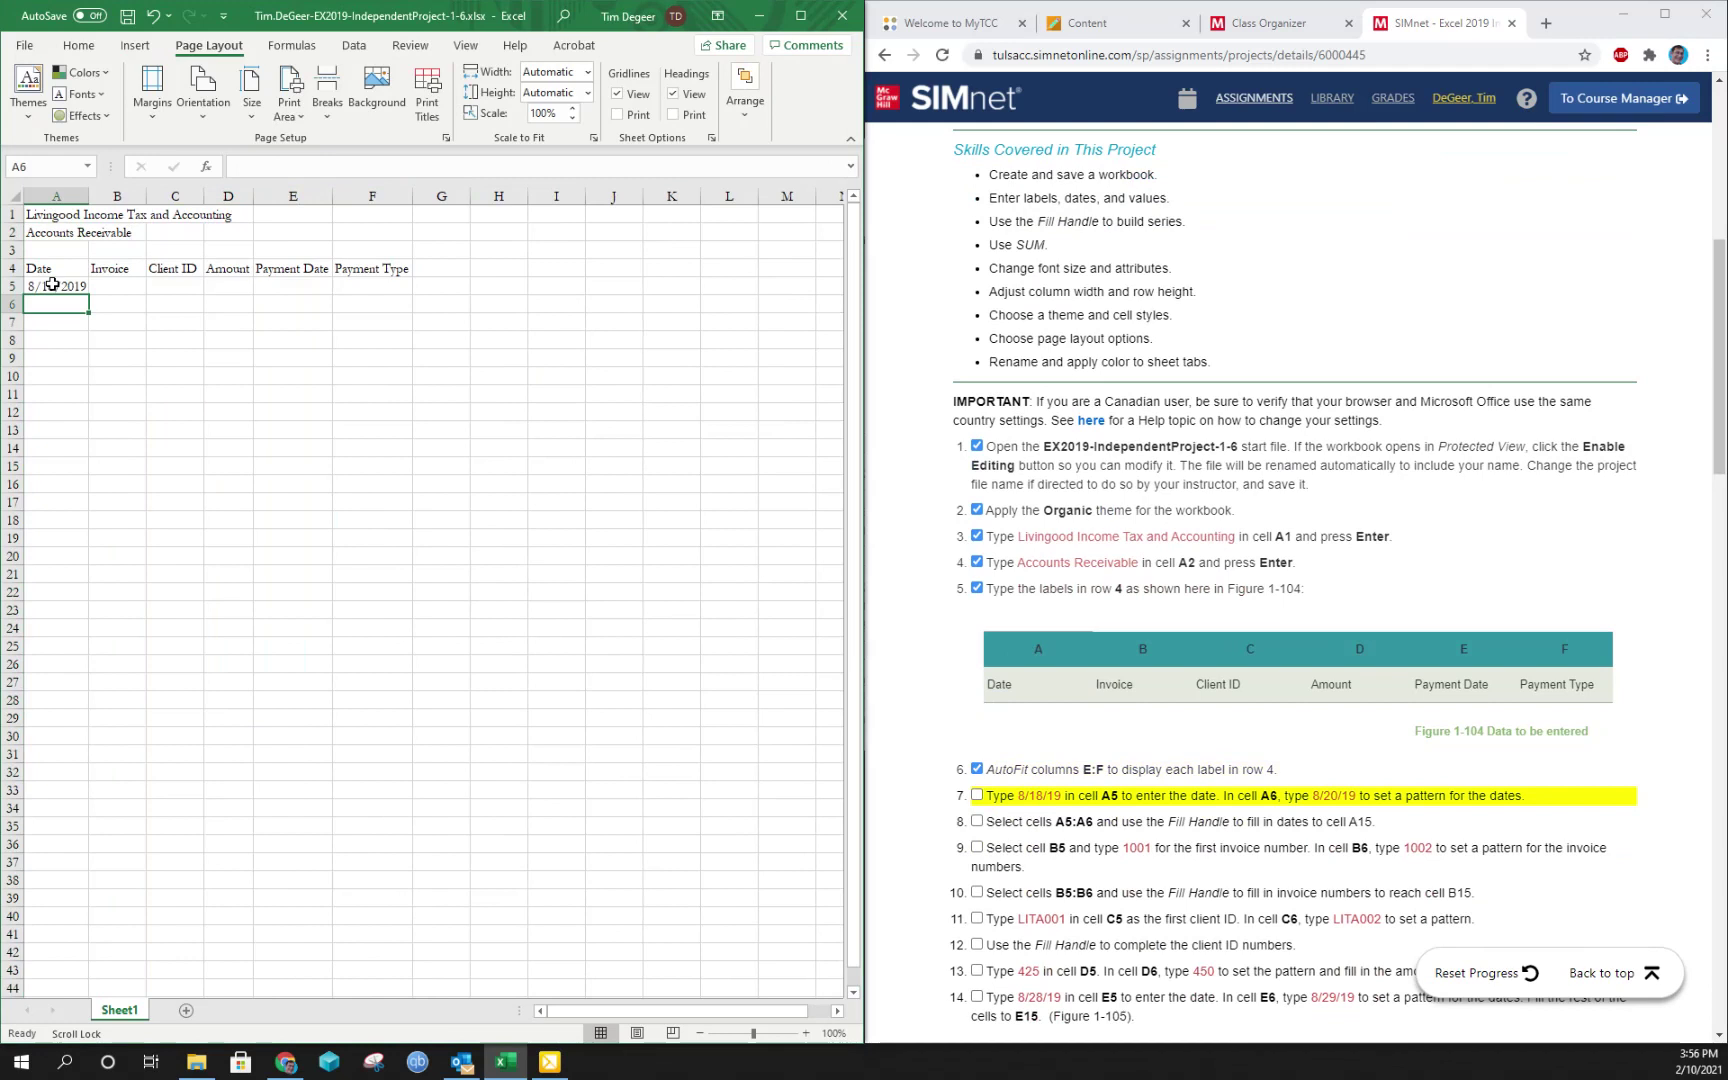
key(alt)
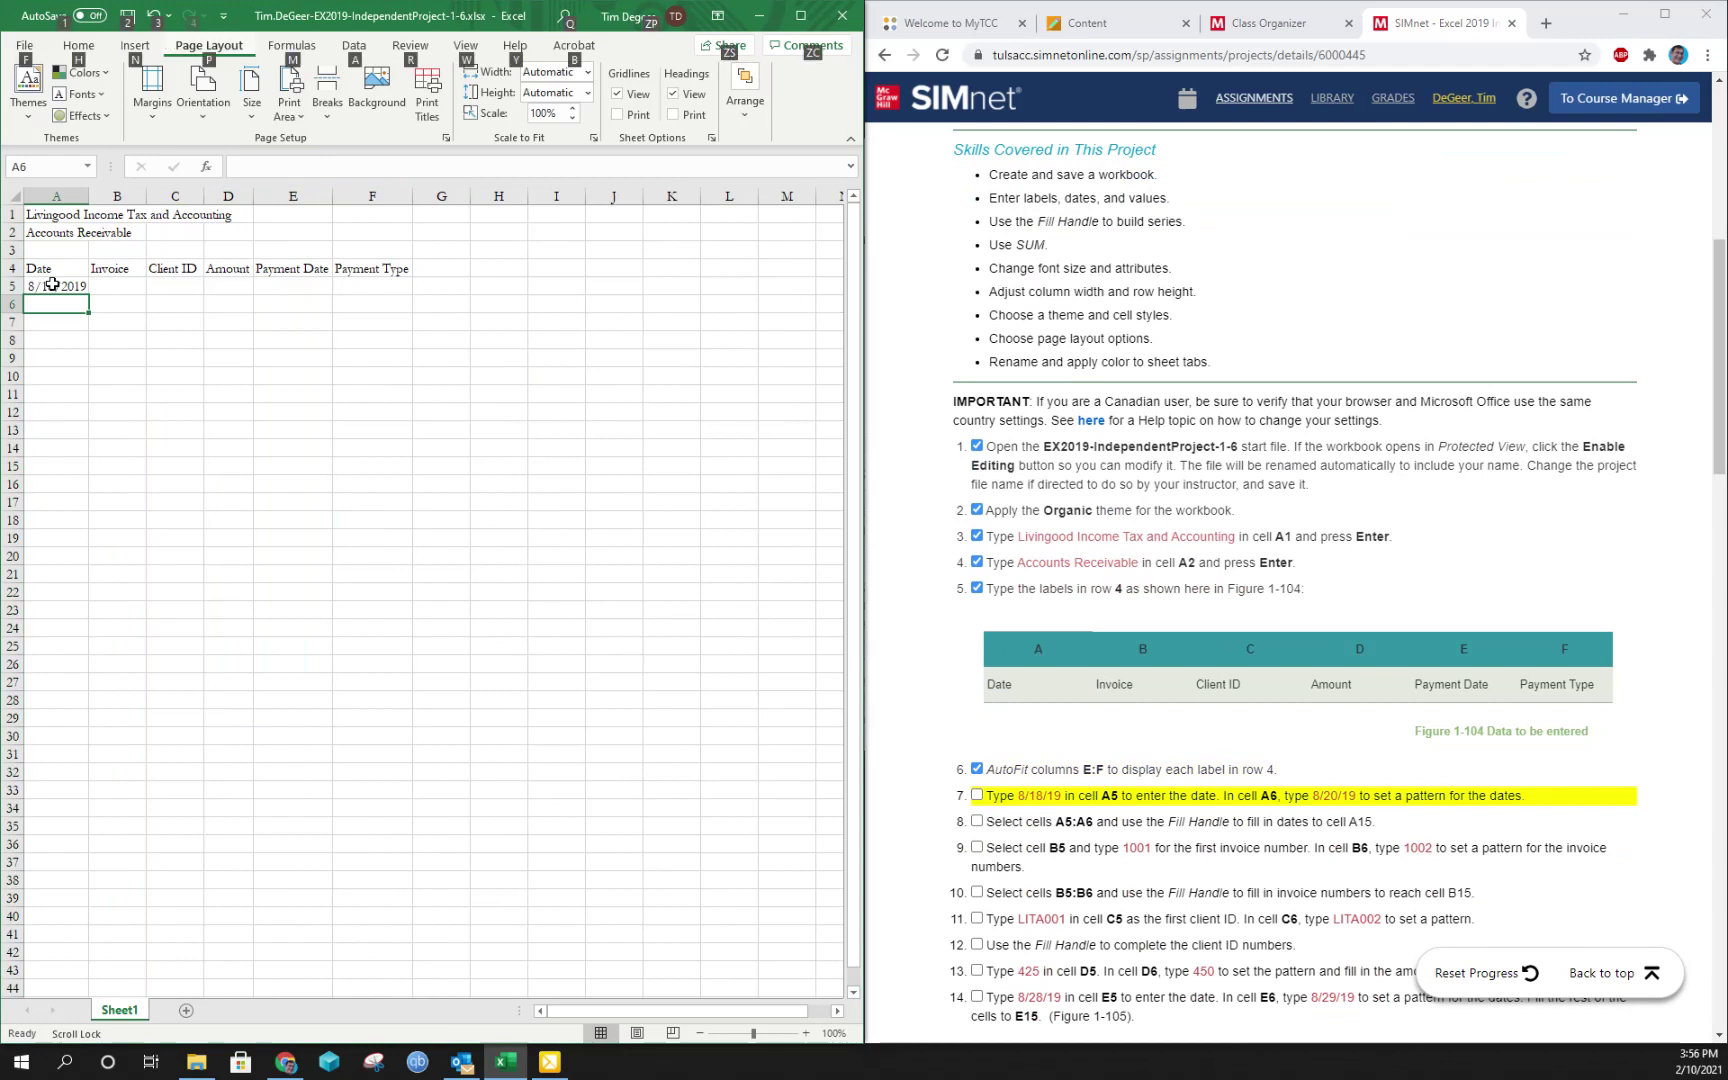
key(alt)
text(8)
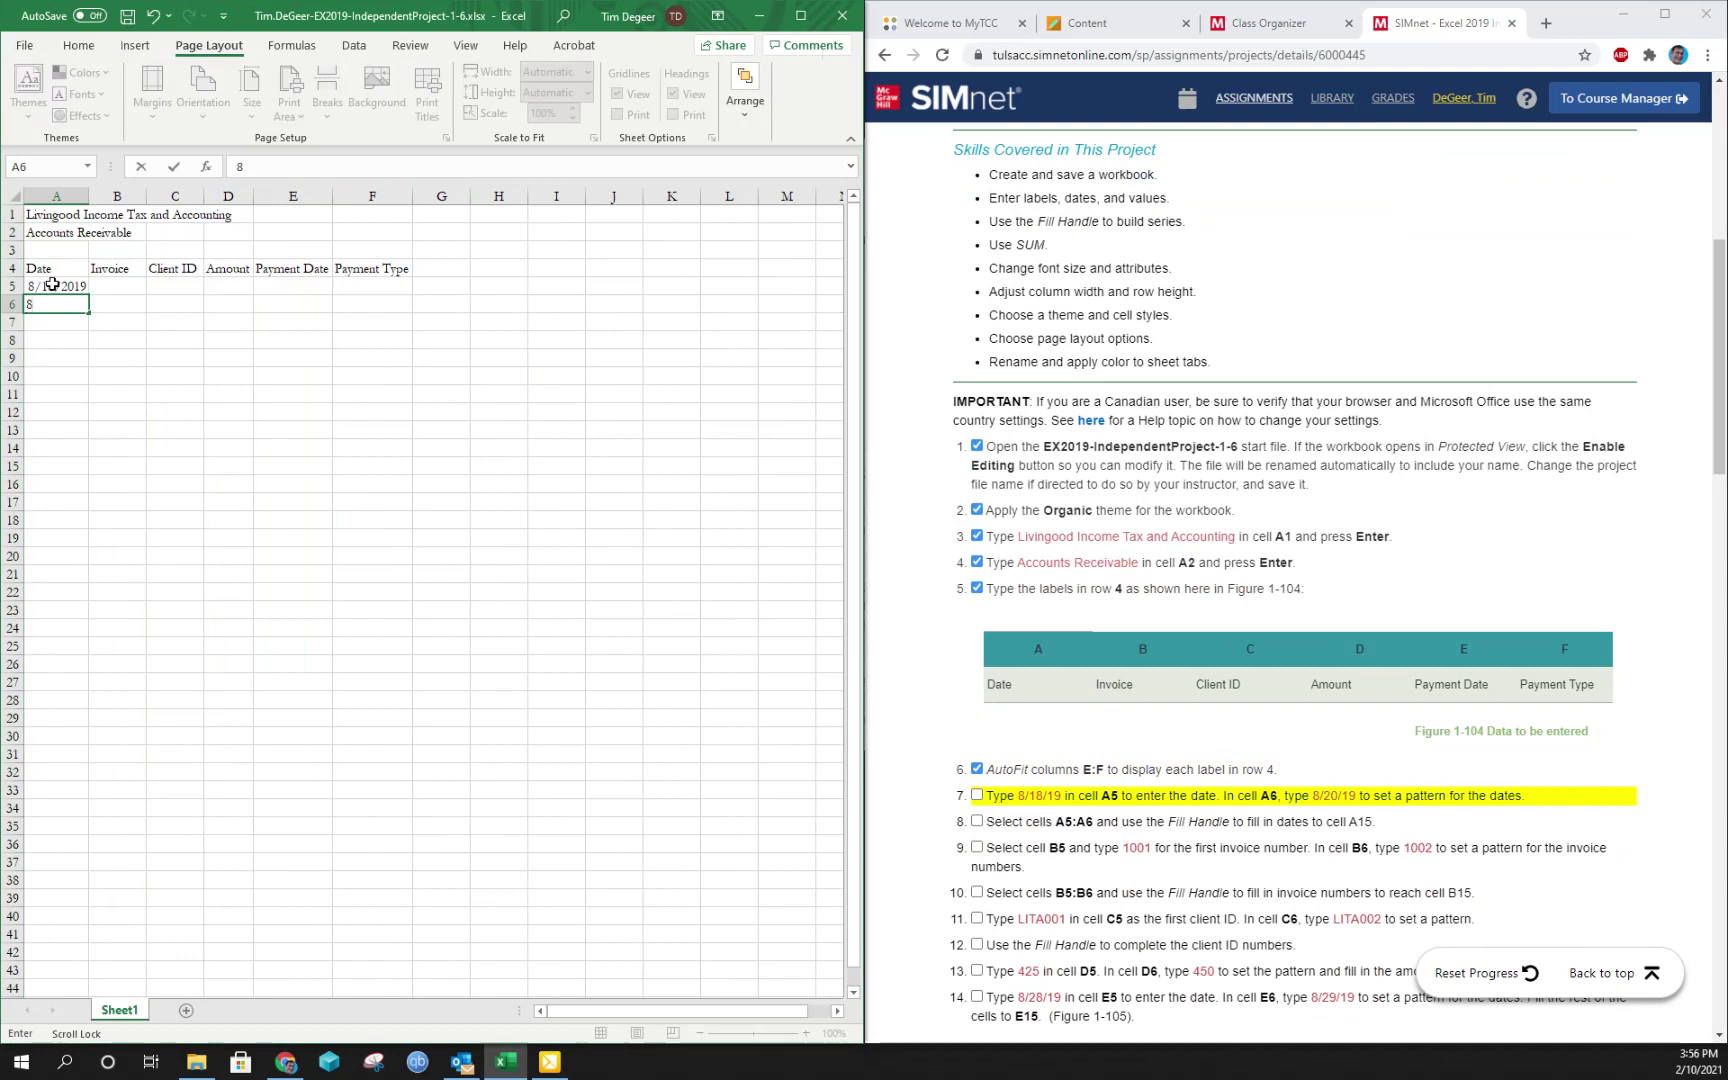
text(/20/19)
key(Return)
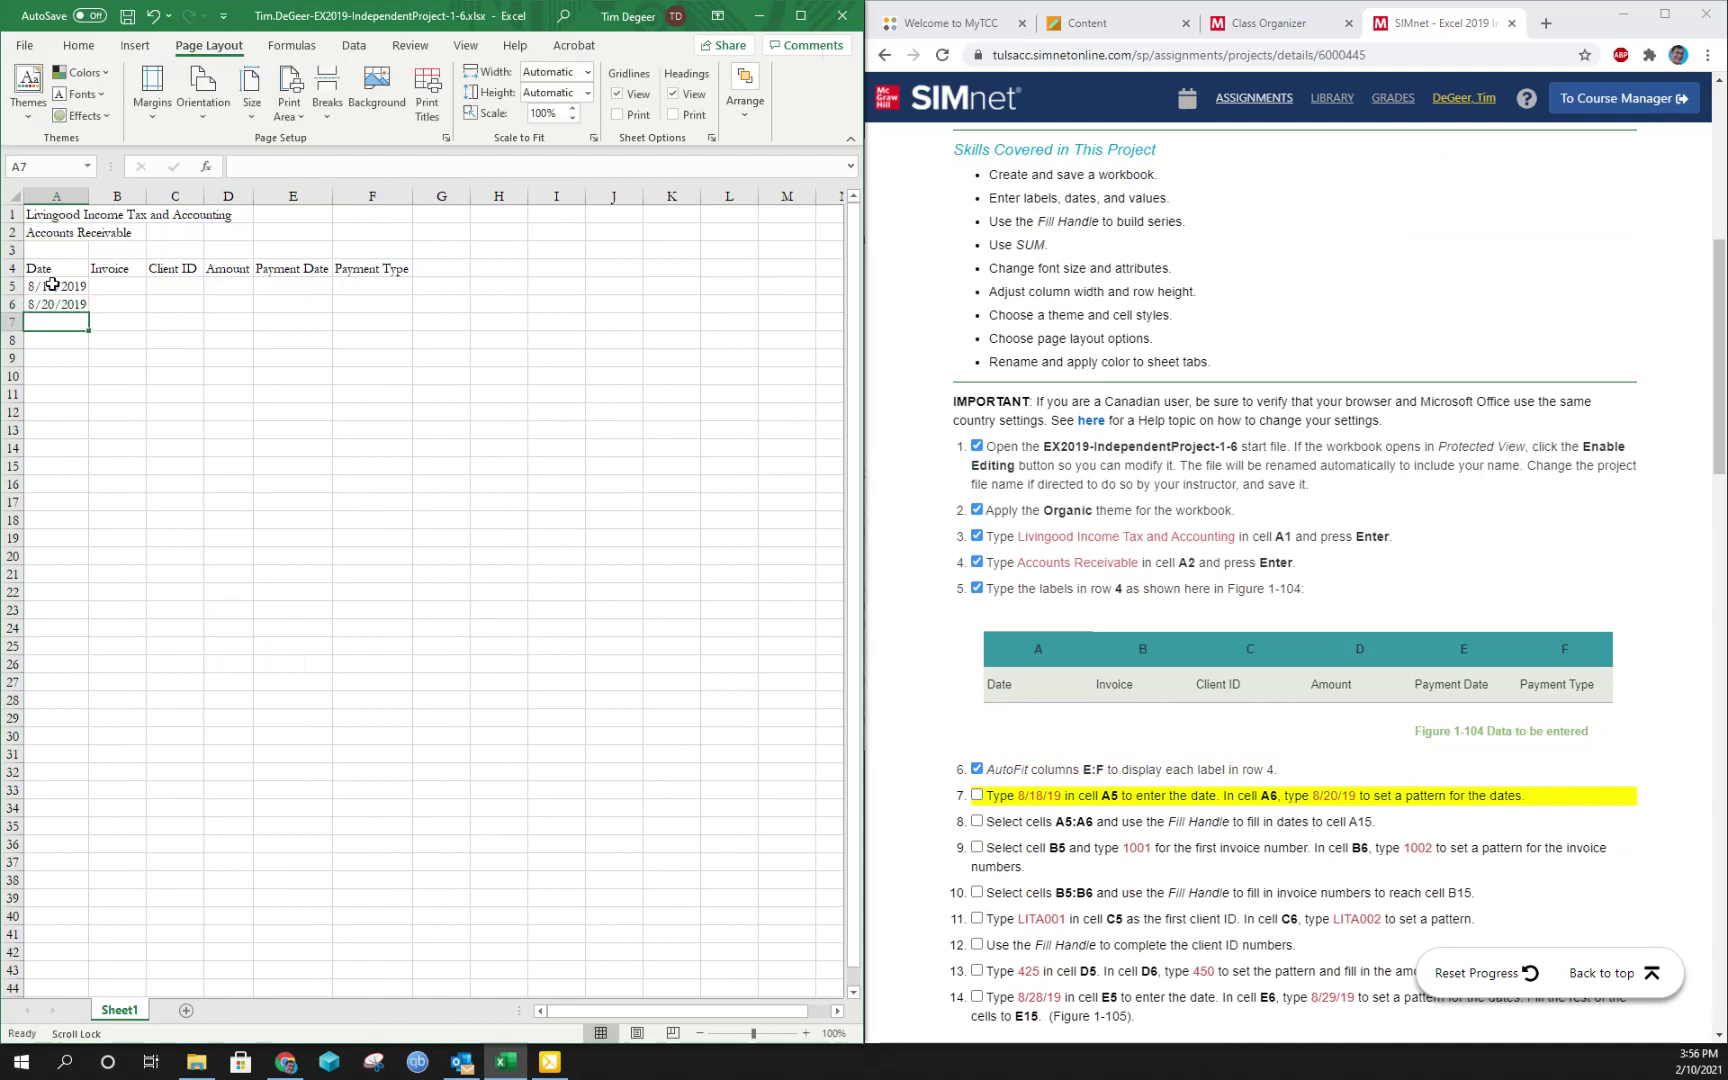
click(60, 302)
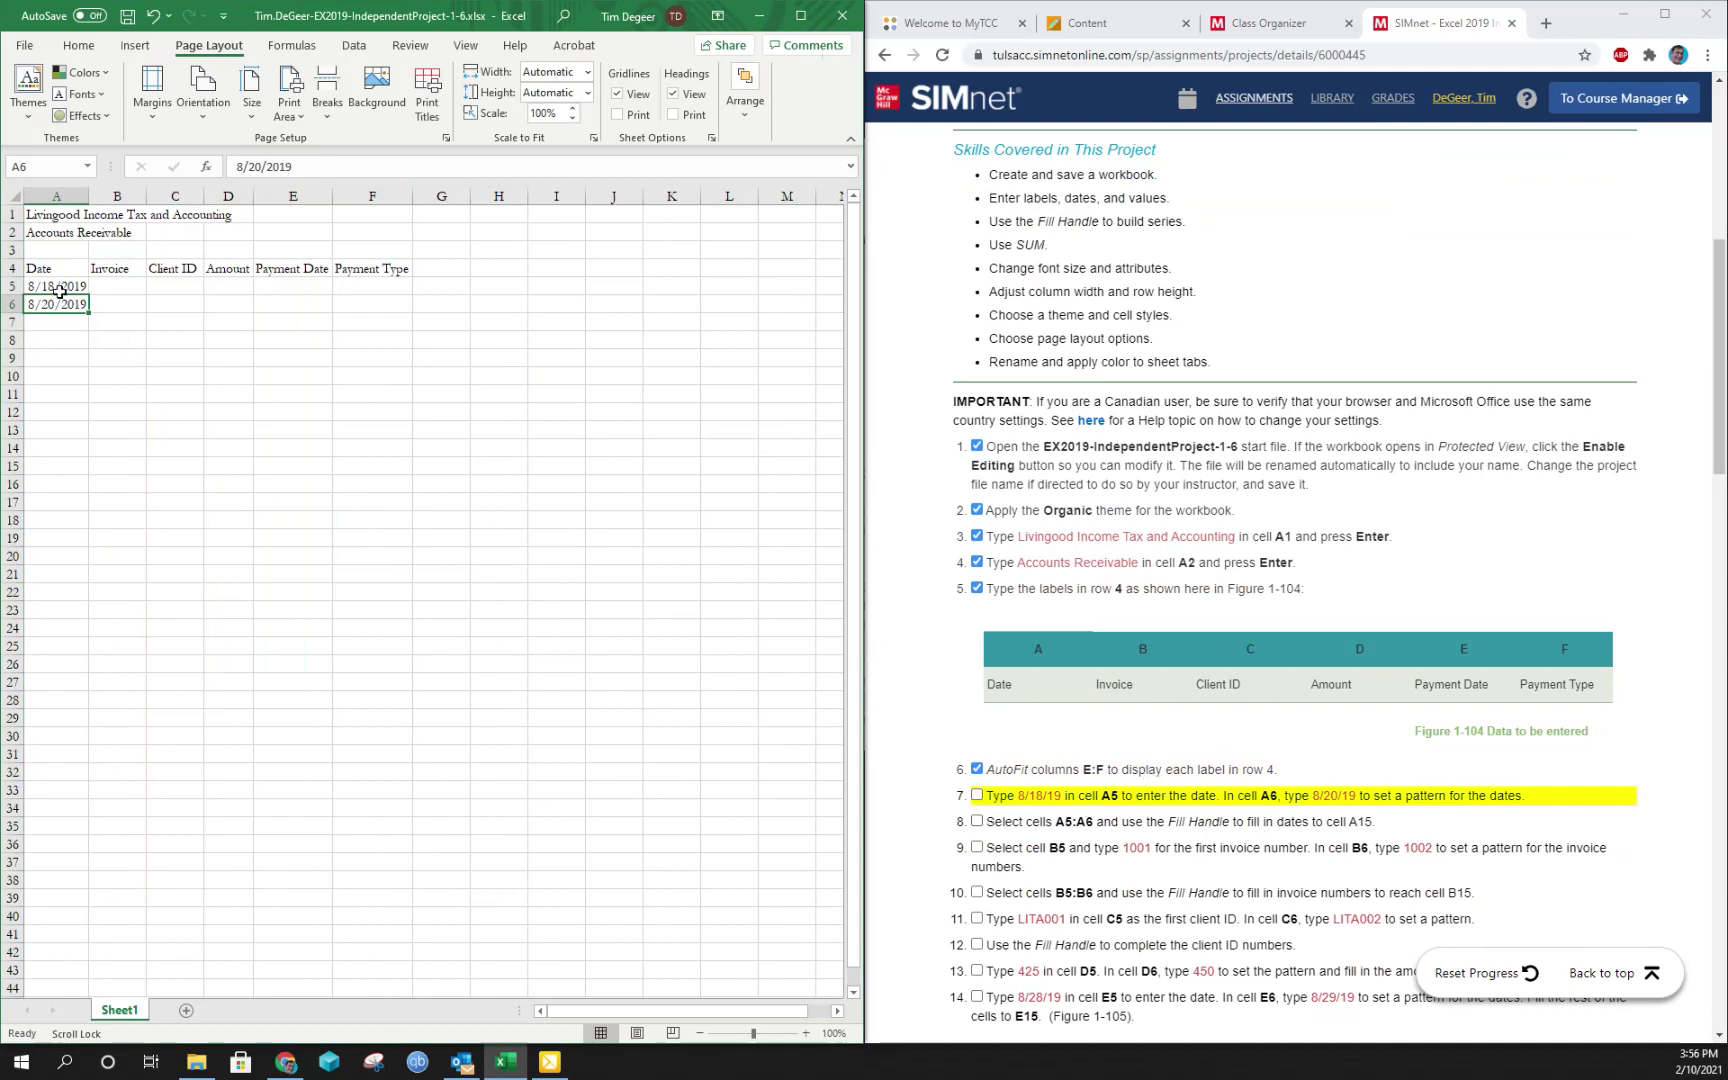
click(977, 795)
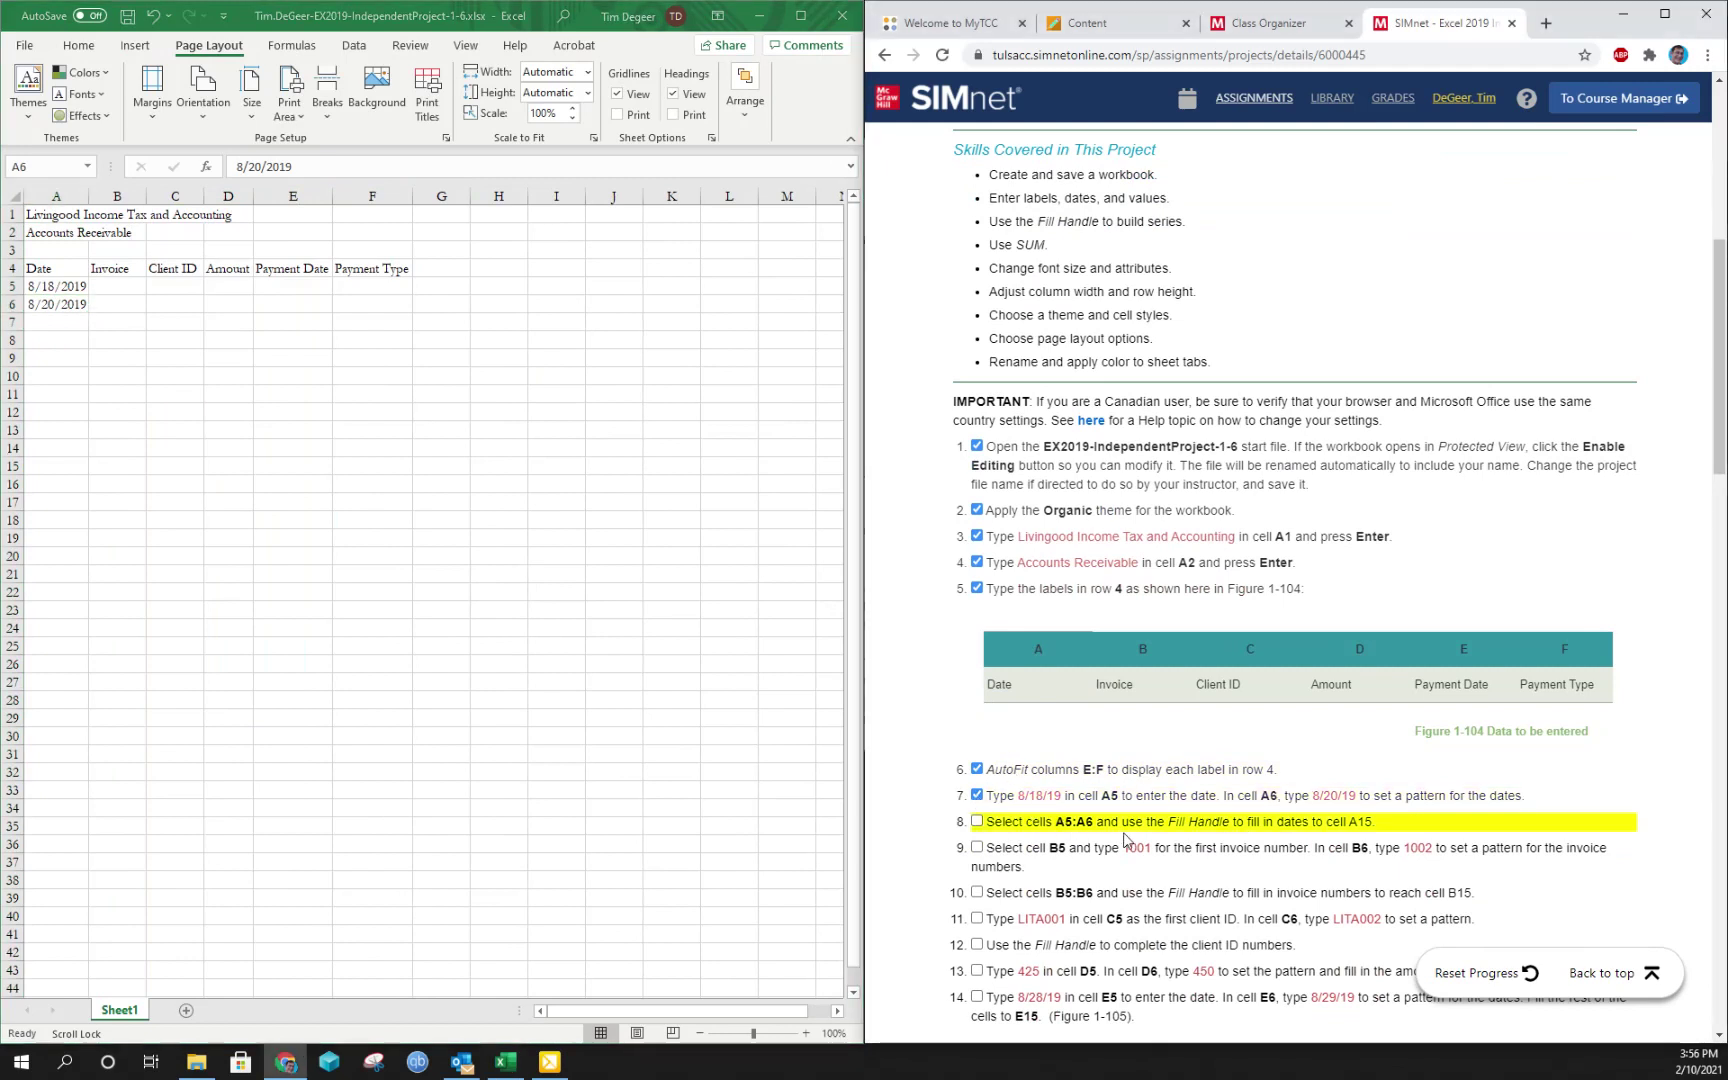
Fill the date series from A5:A6 down to cell A15 with the Fill Handle, and check off instruction 8
click(40, 278)
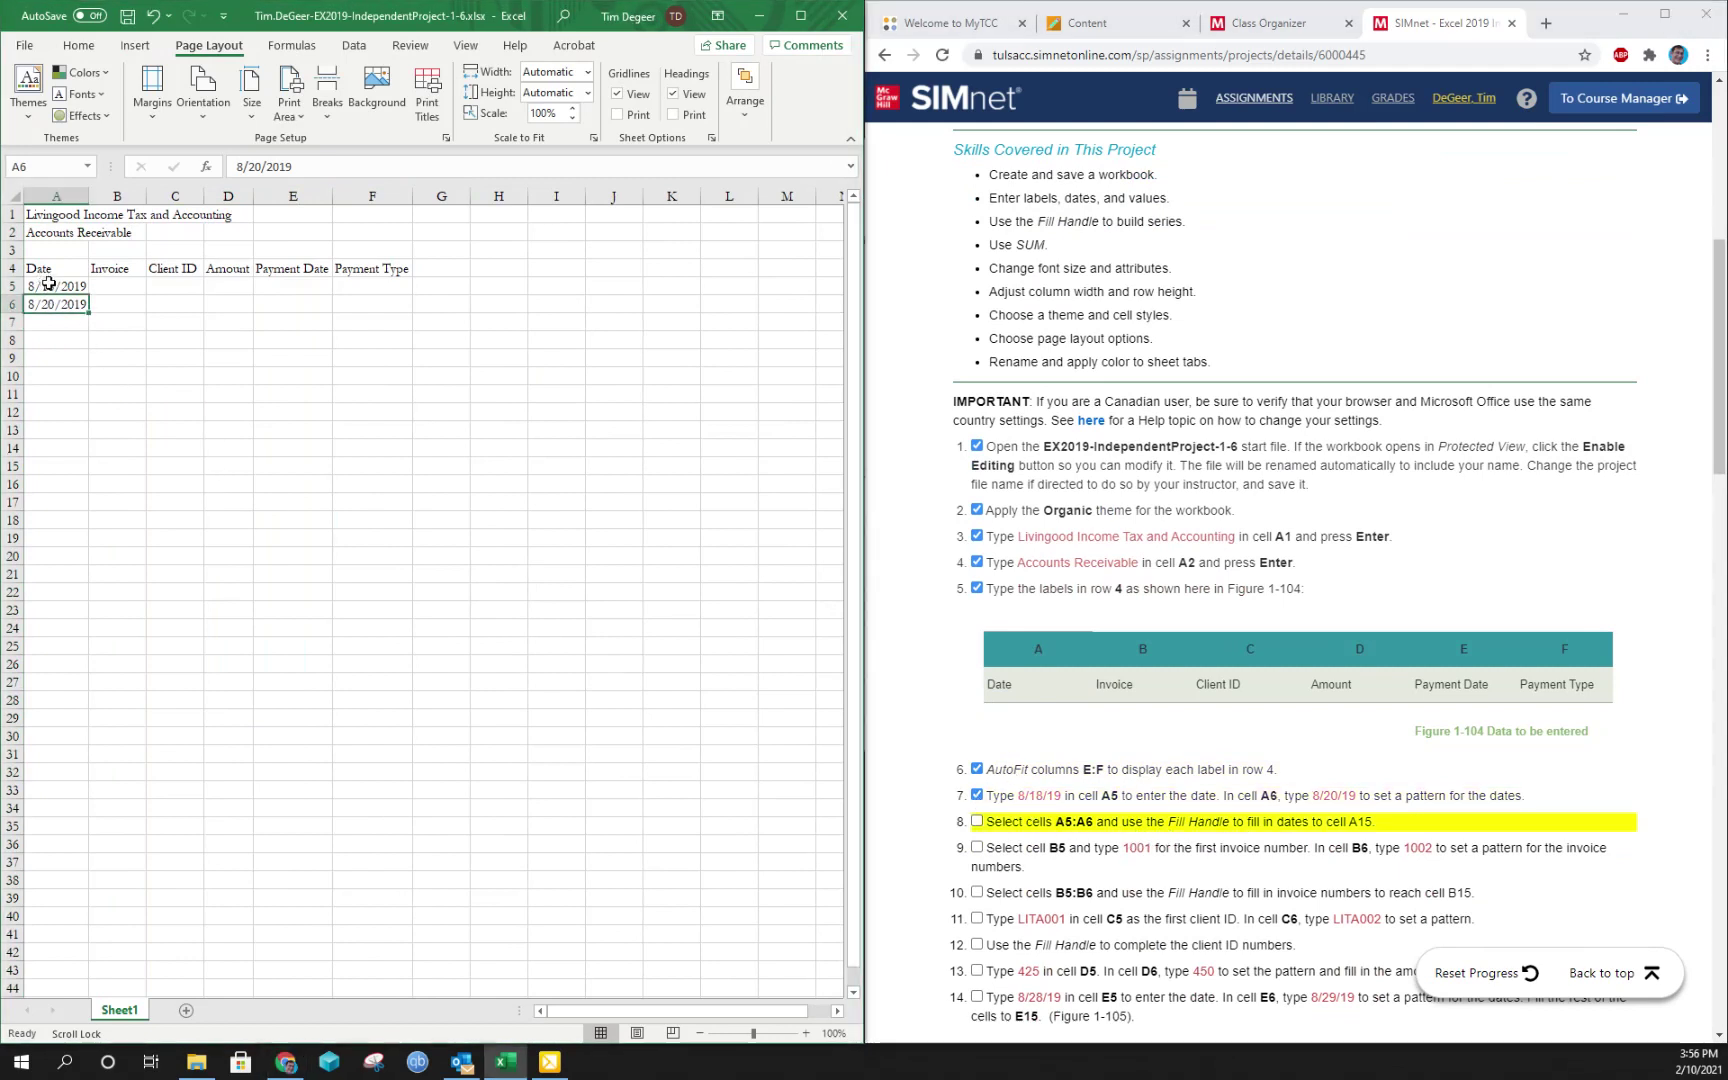
drag(48, 284, 60, 304)
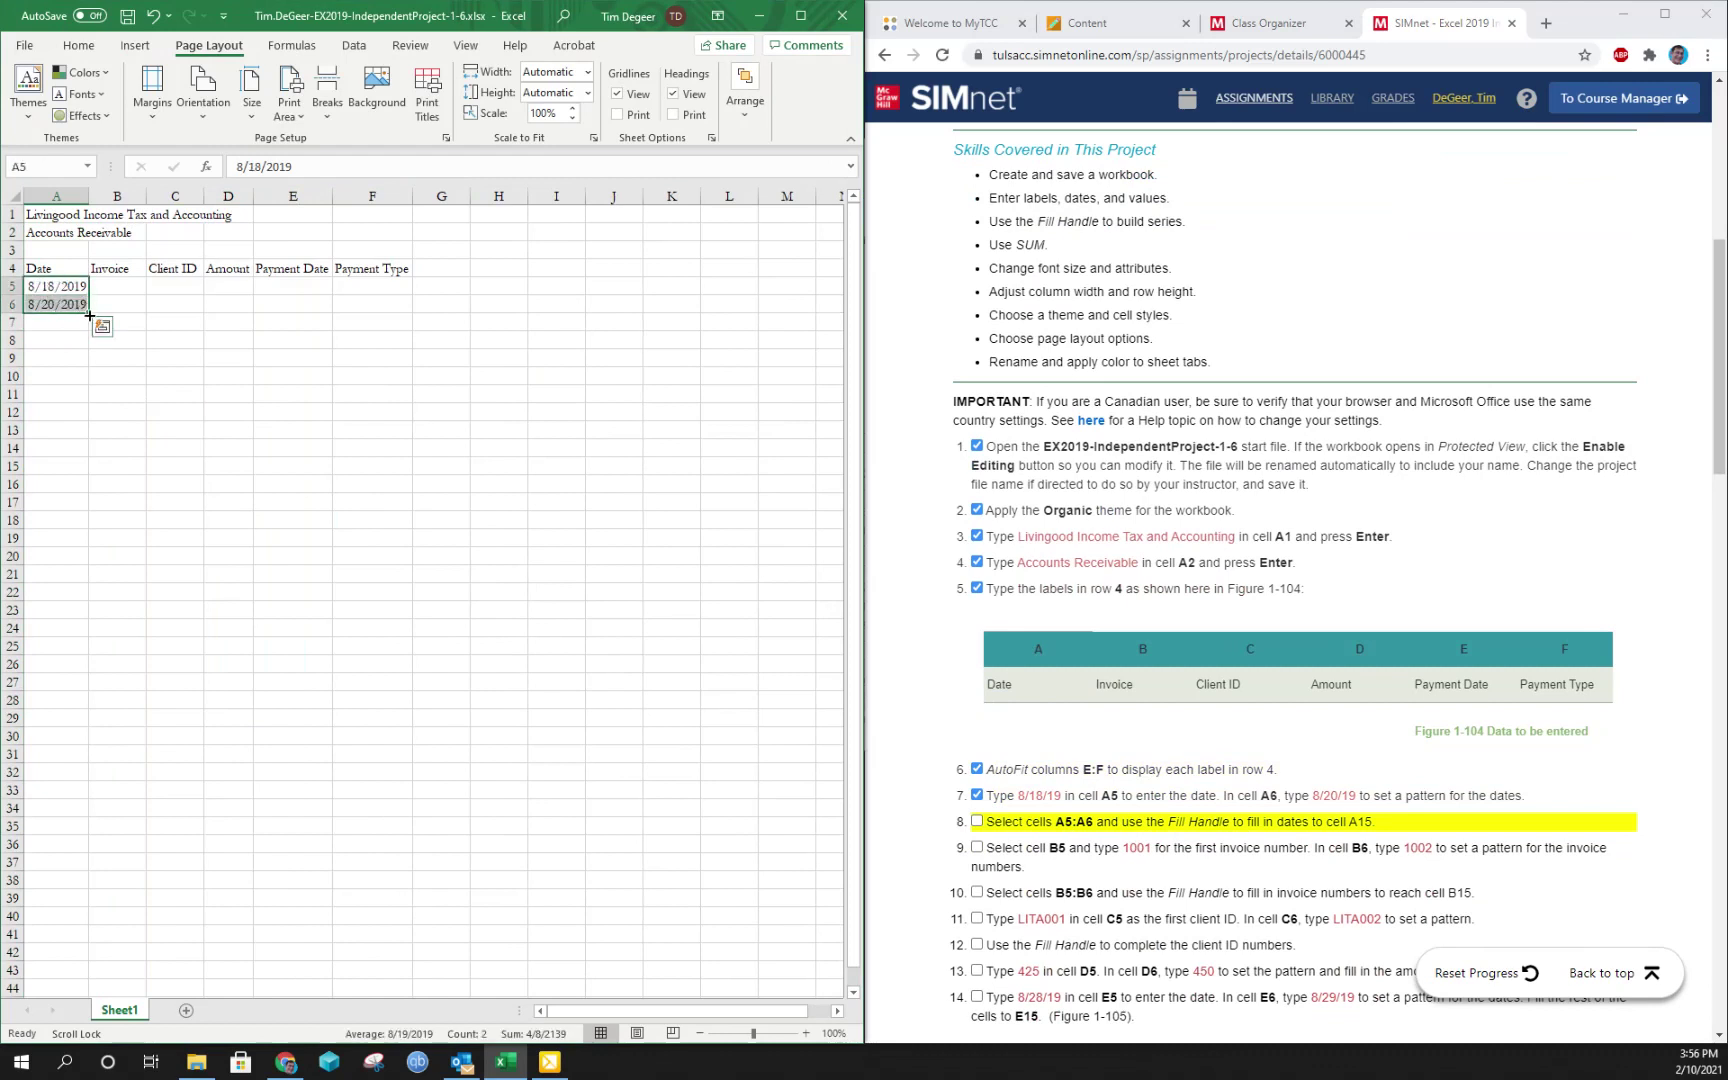
drag(89, 315, 74, 473)
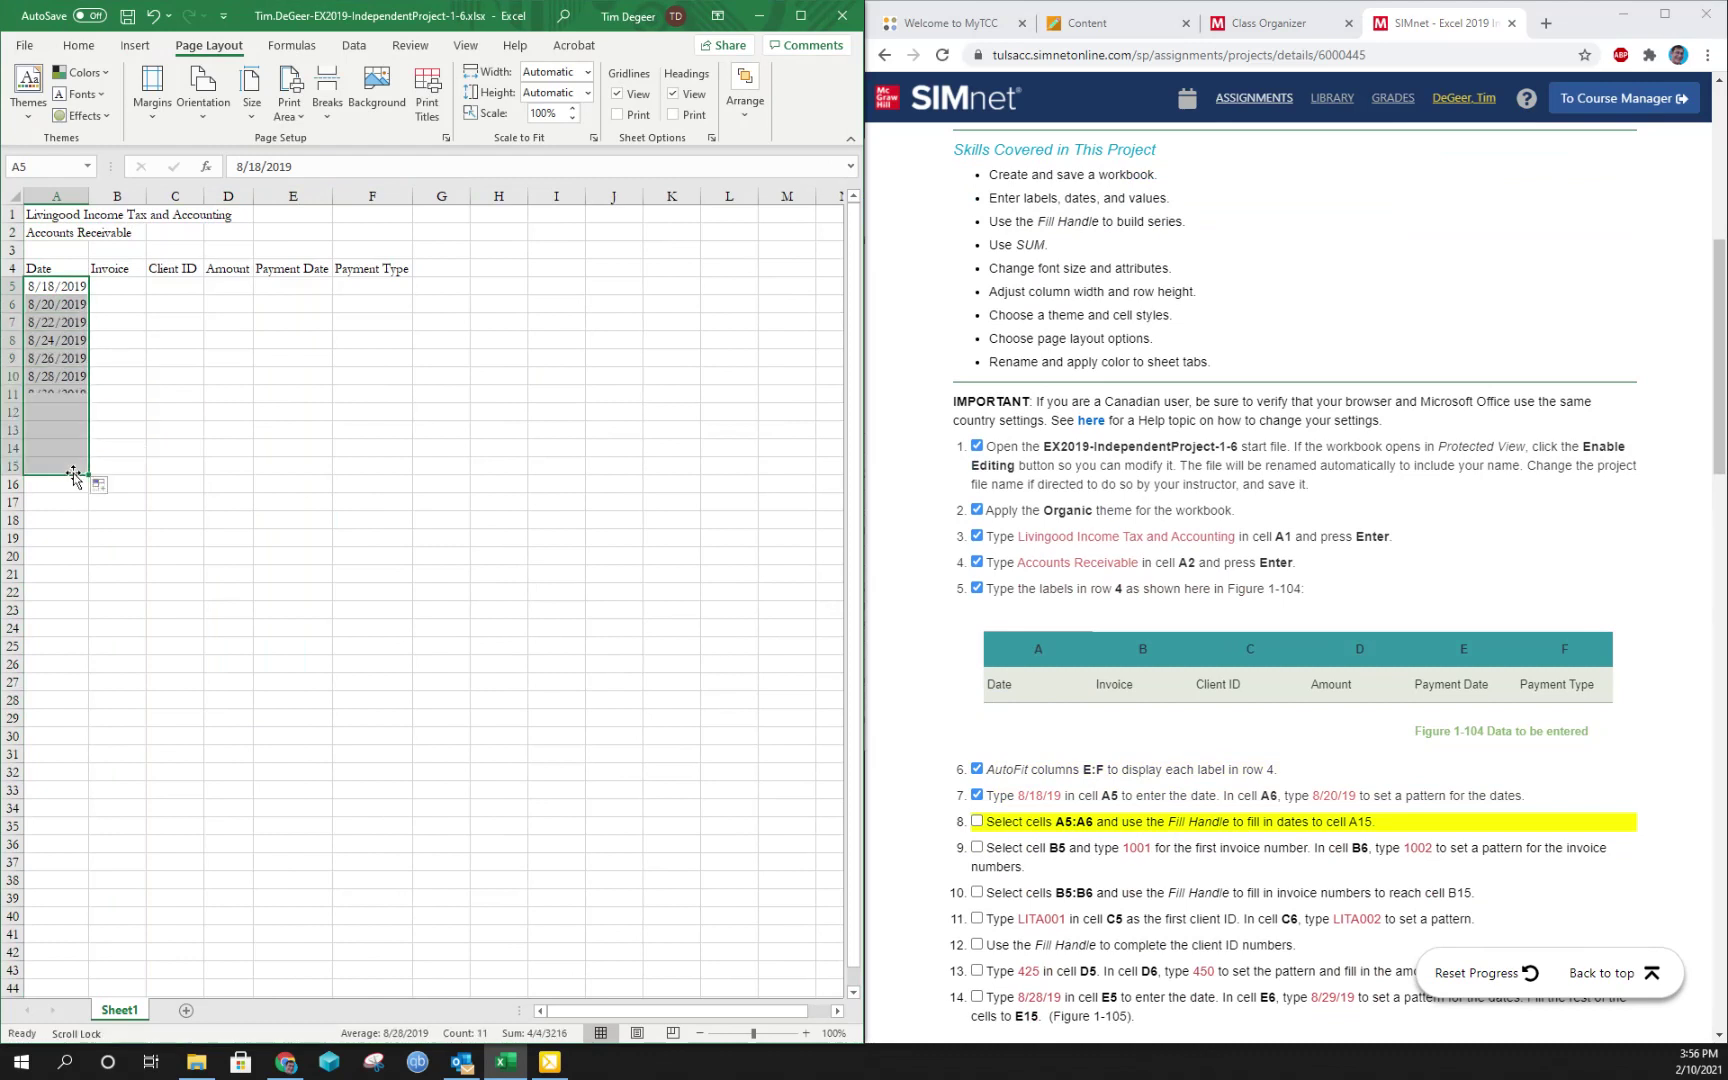
click(59, 467)
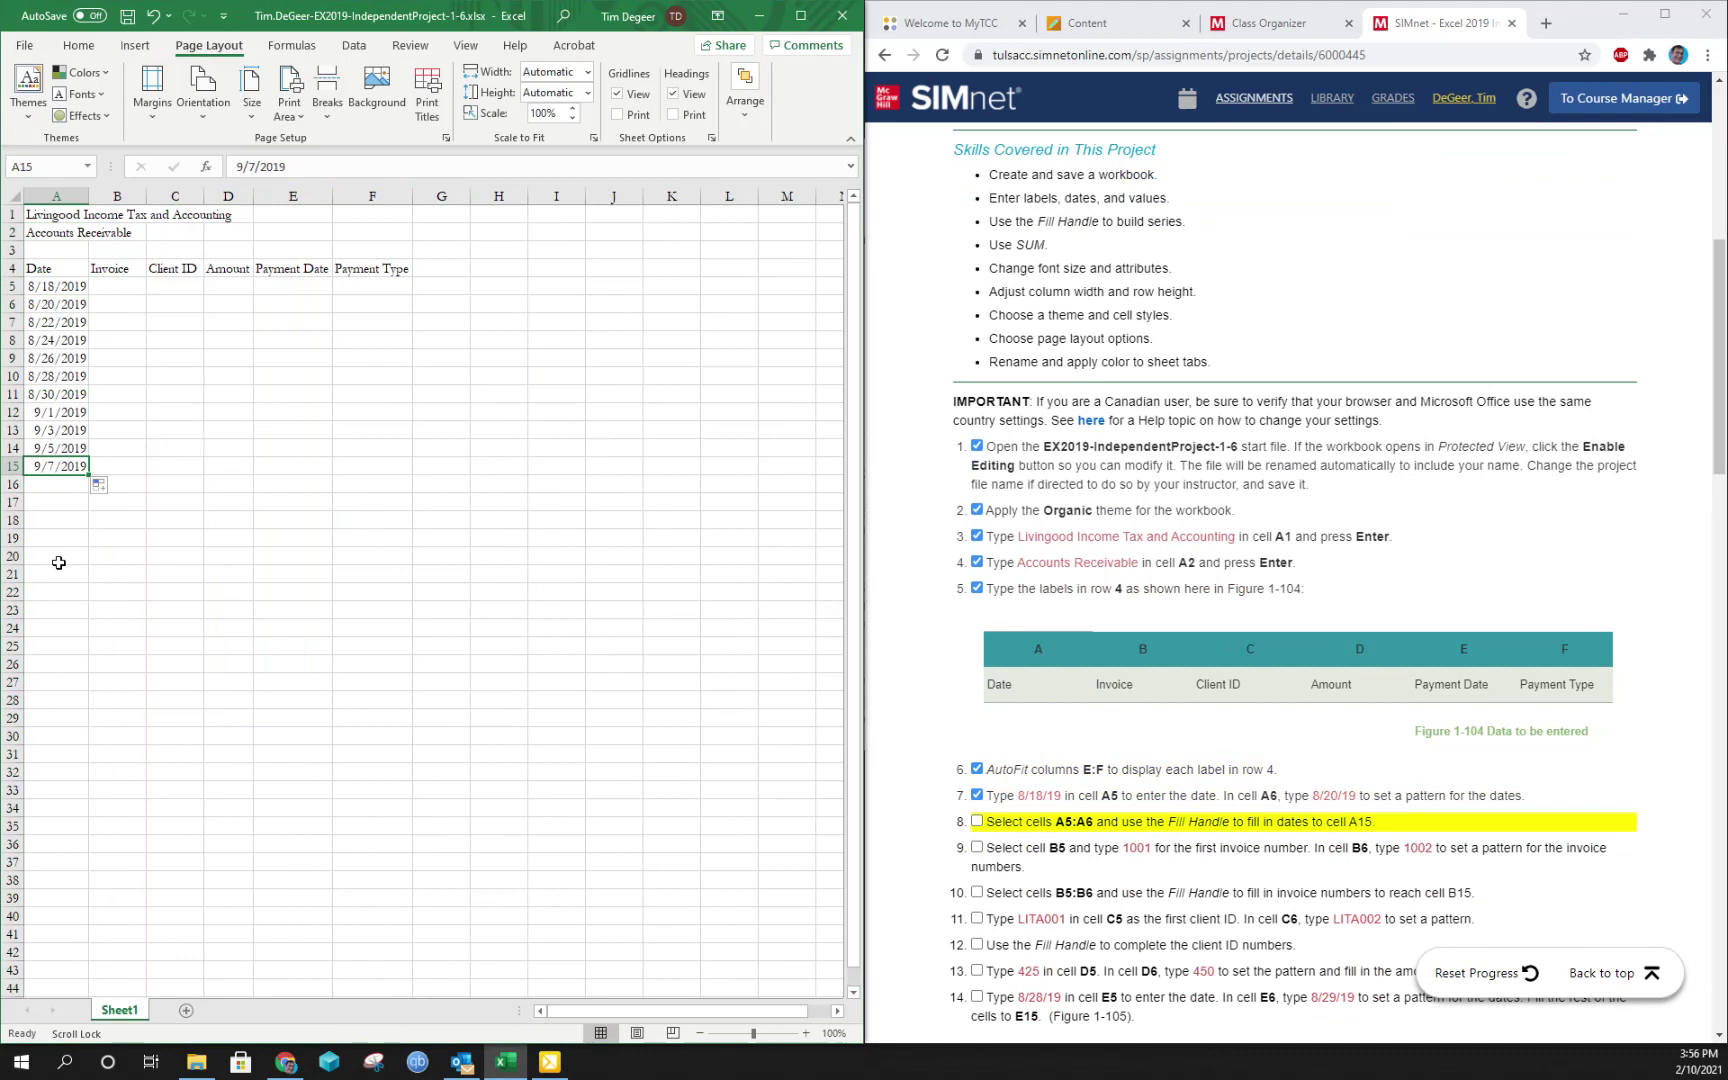
click(58, 322)
click(56, 341)
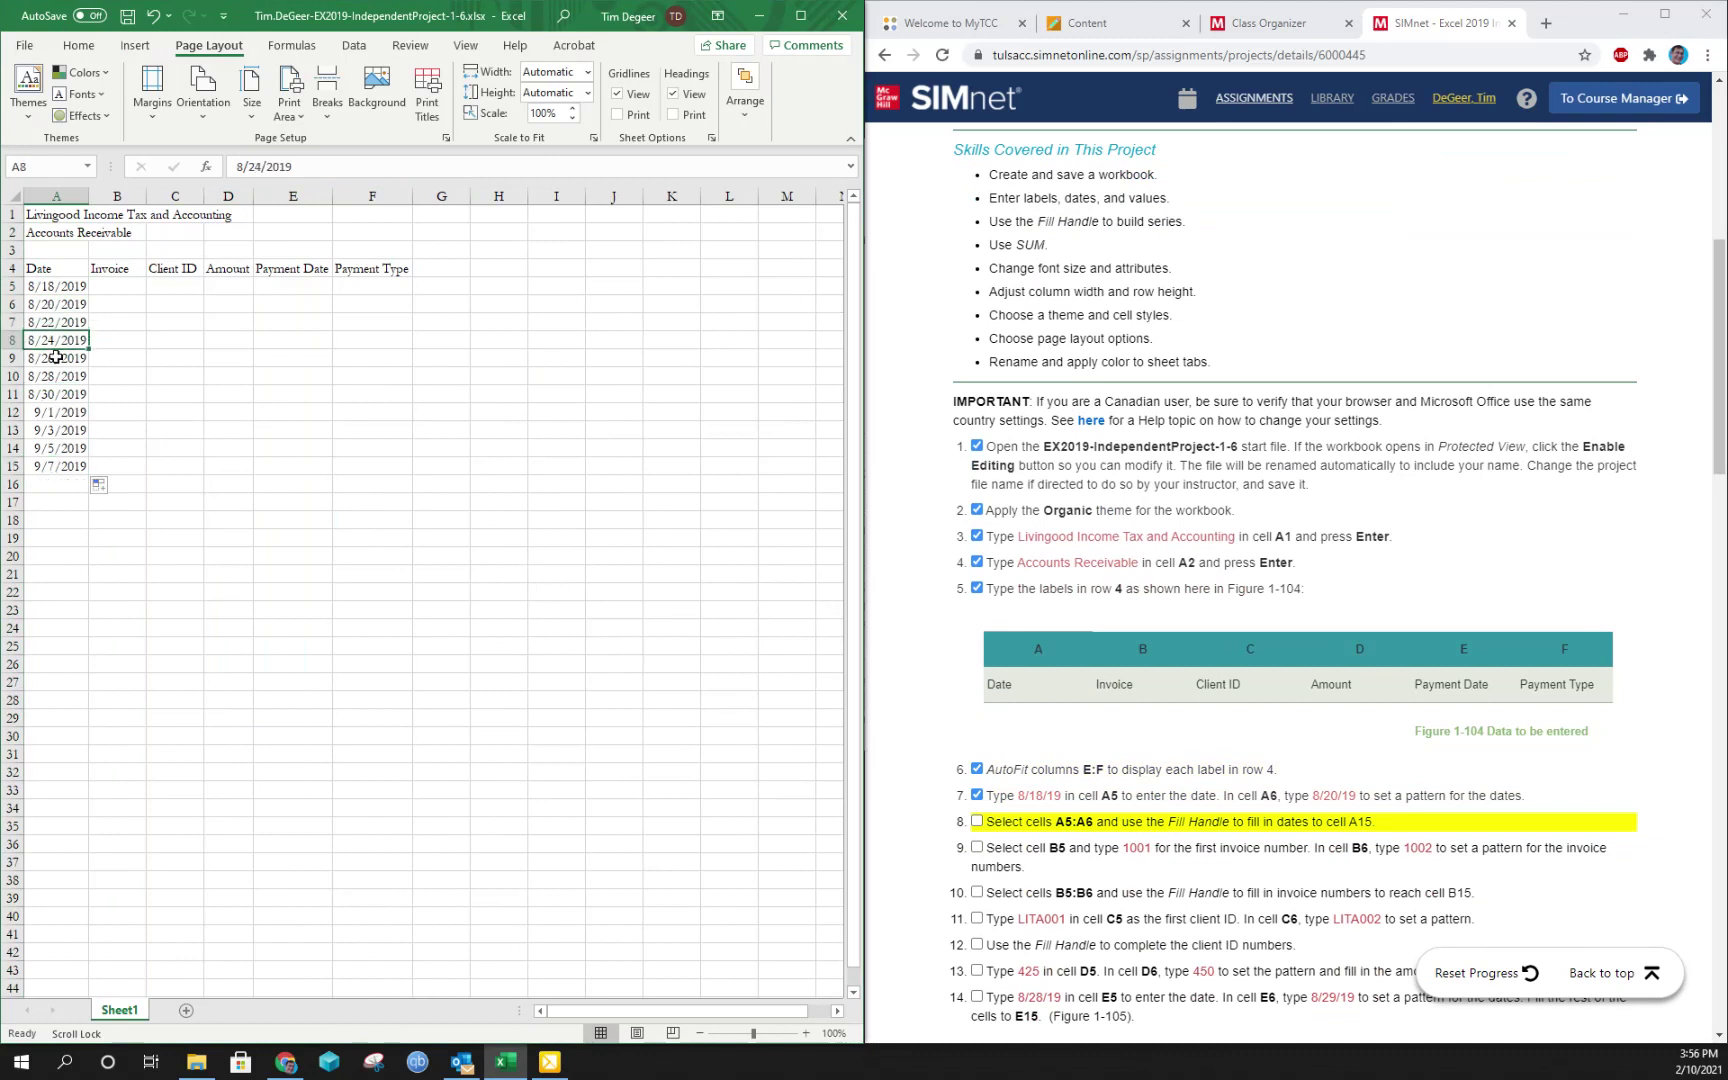
click(56, 358)
click(57, 380)
click(68, 286)
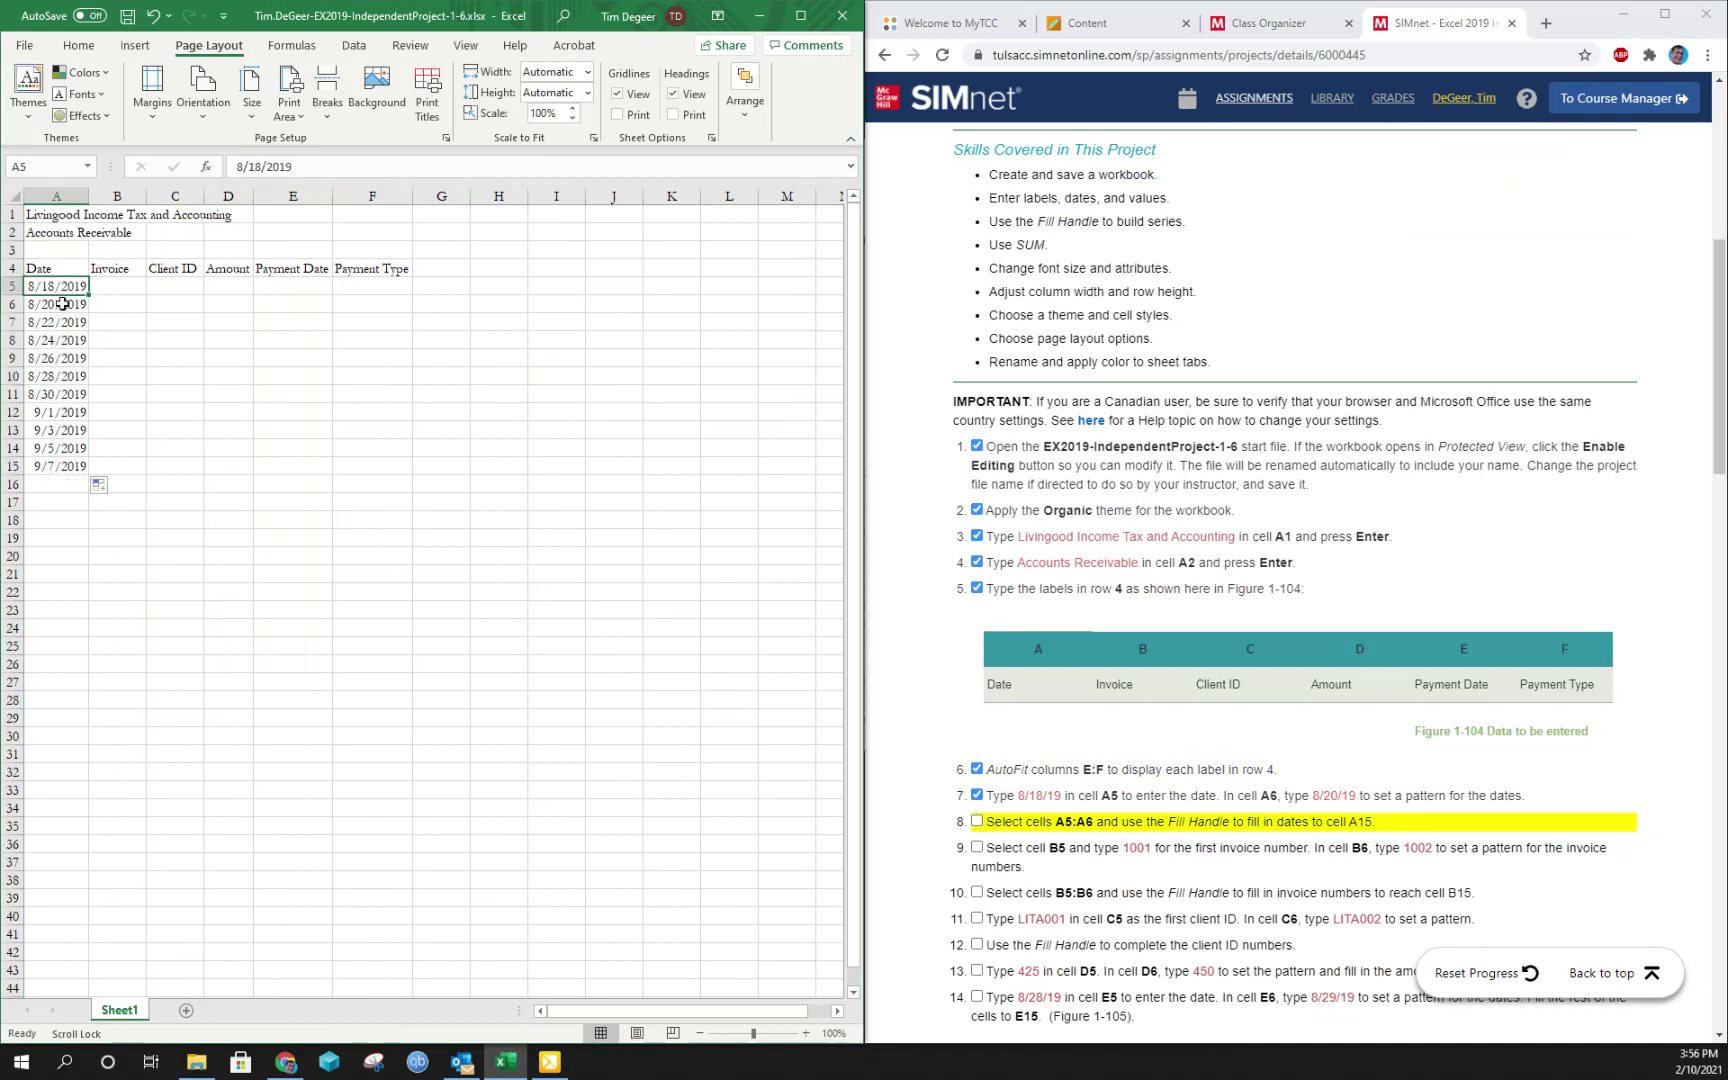
click(62, 305)
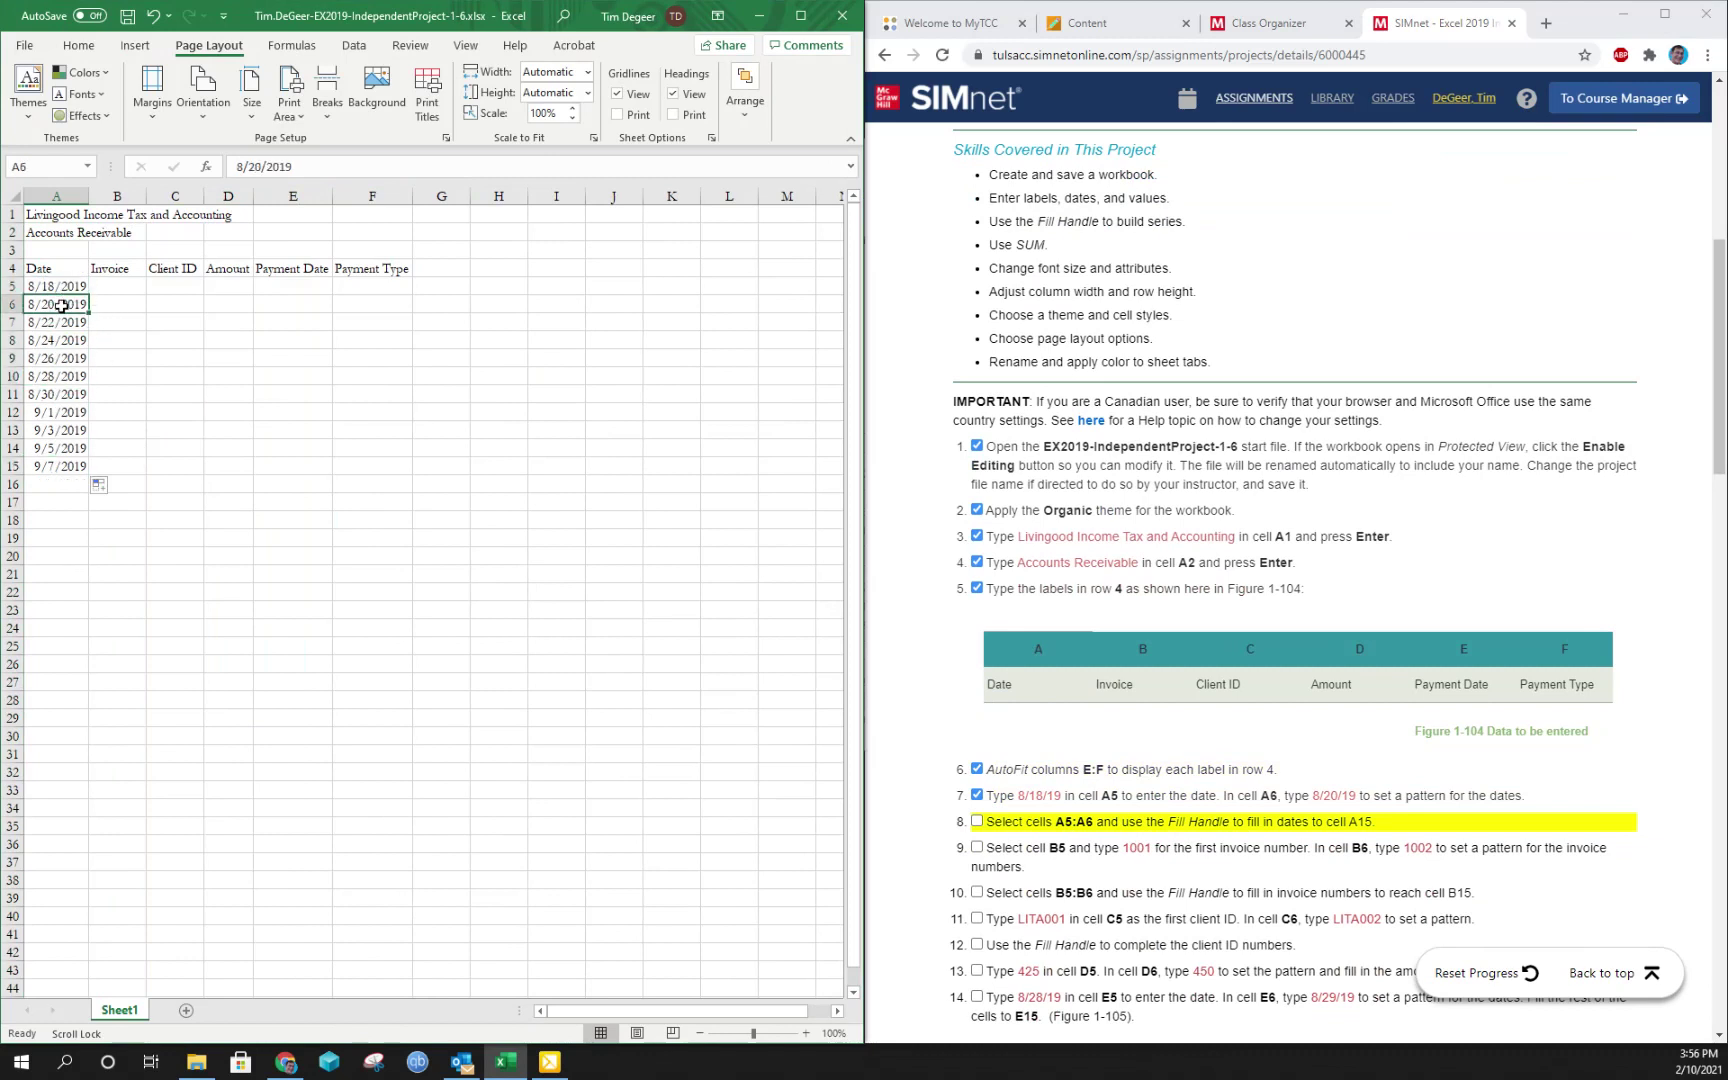
click(977, 823)
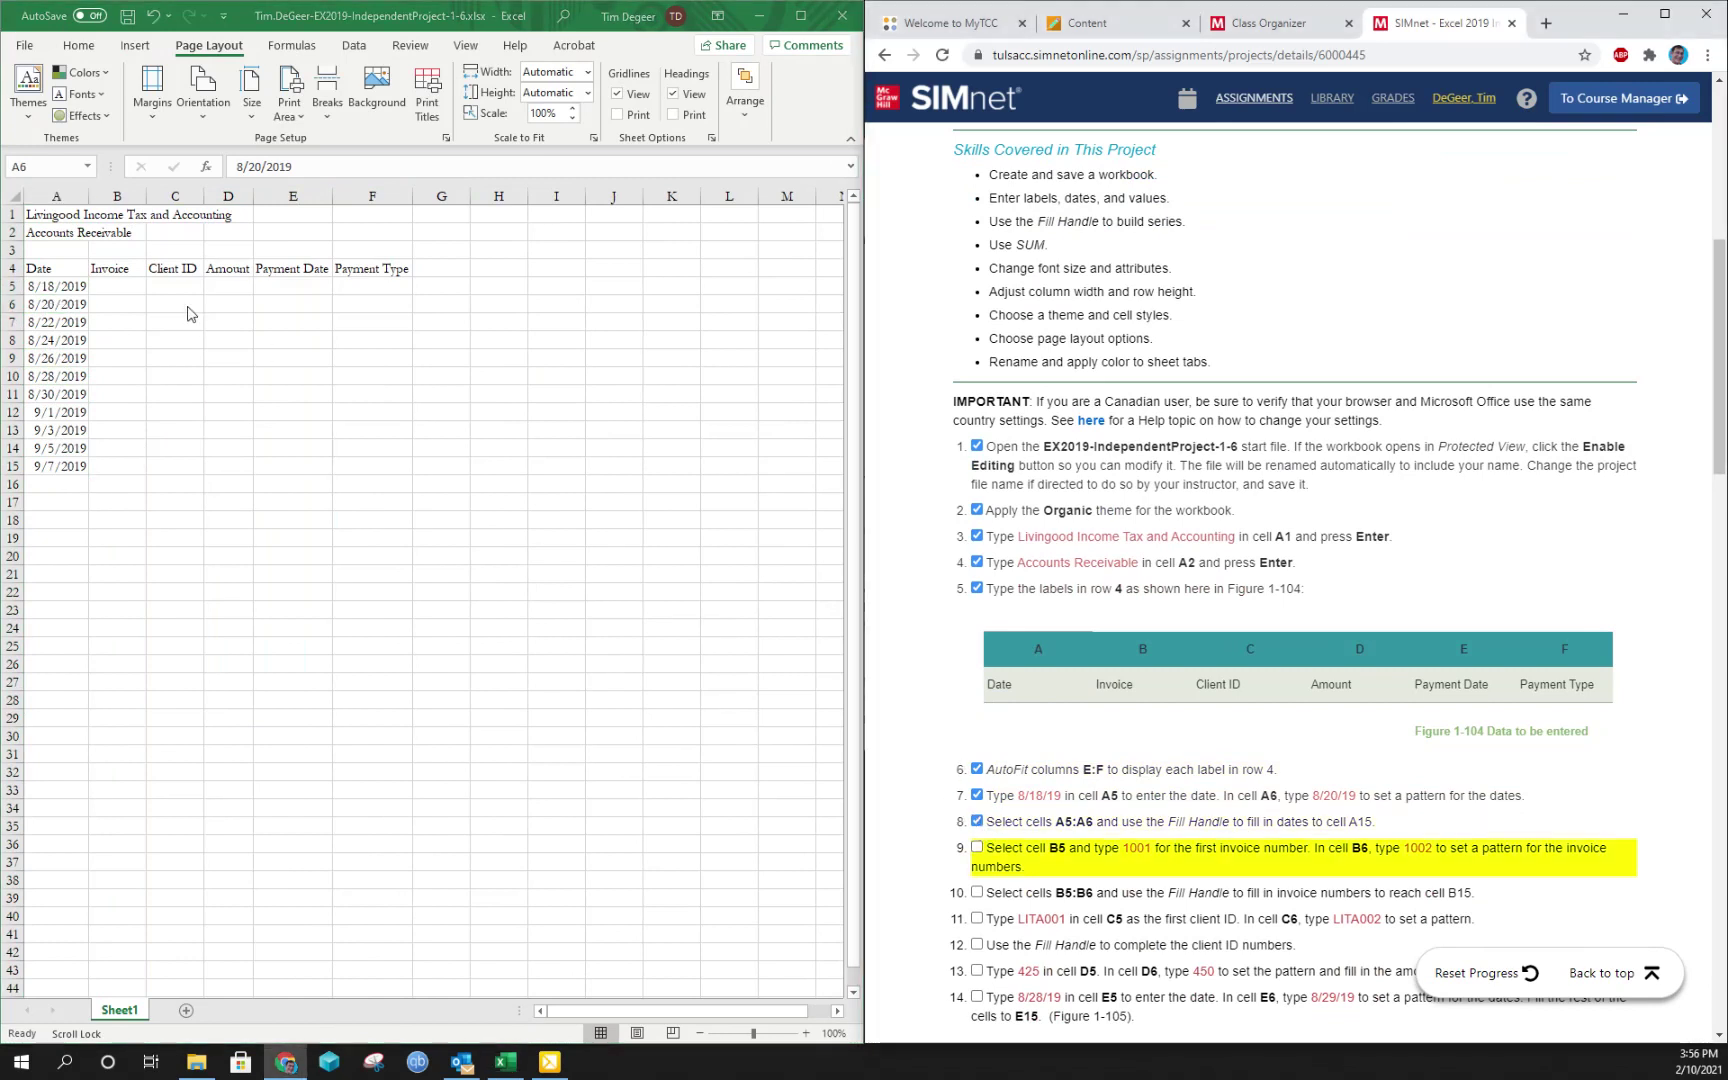
Enter the invoice numbers 1001 in cell B5 and 1002 in cell B6, and check off instruction 9
click(116, 284)
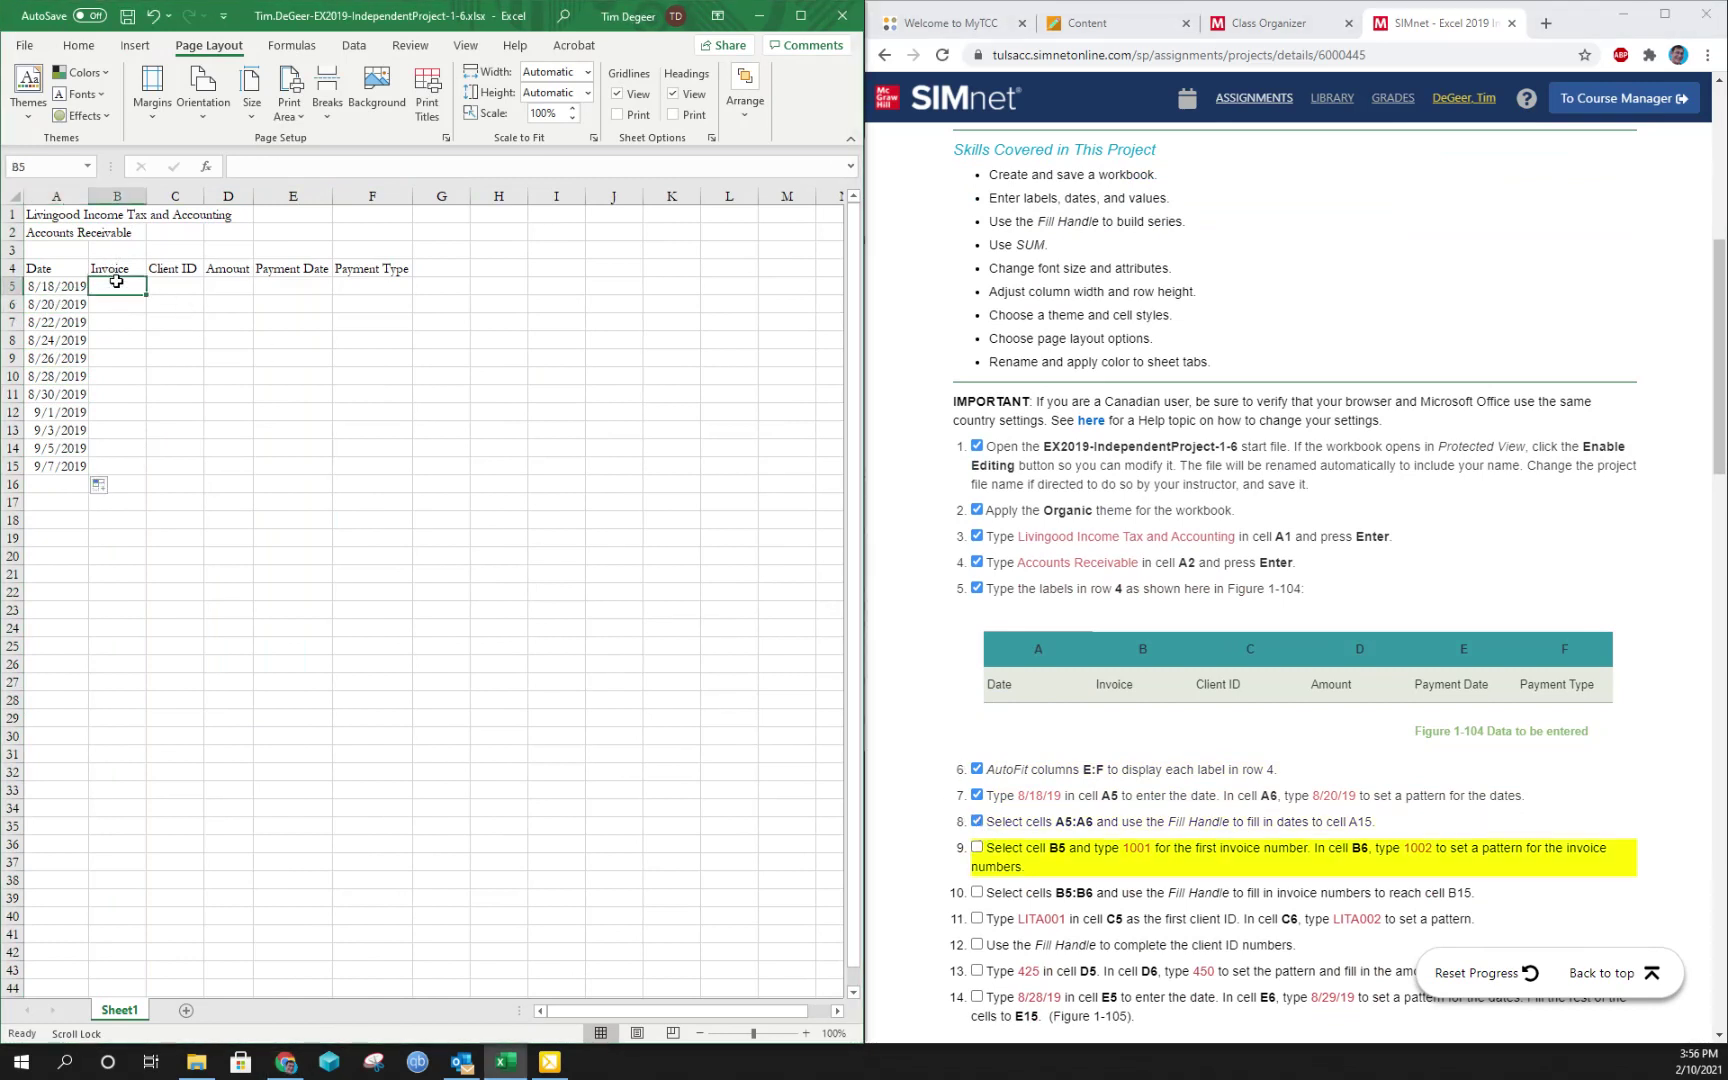
text(1001)
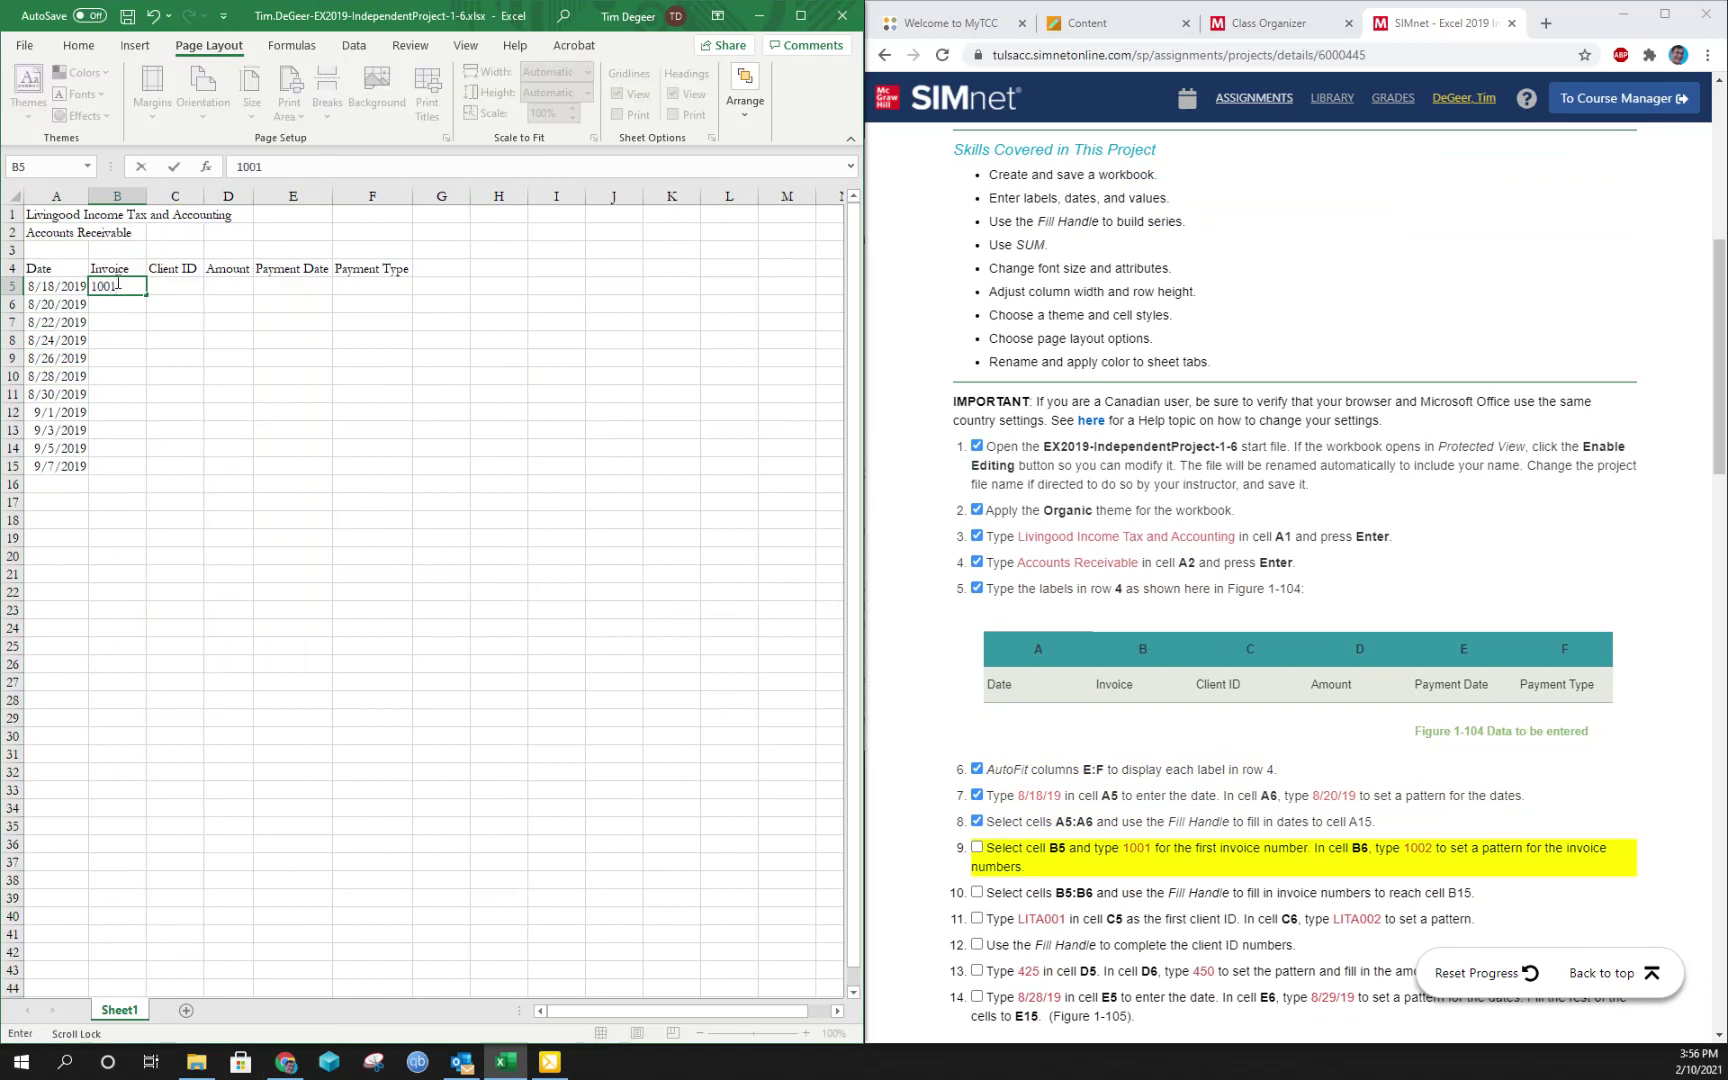
key(Return)
text(1002)
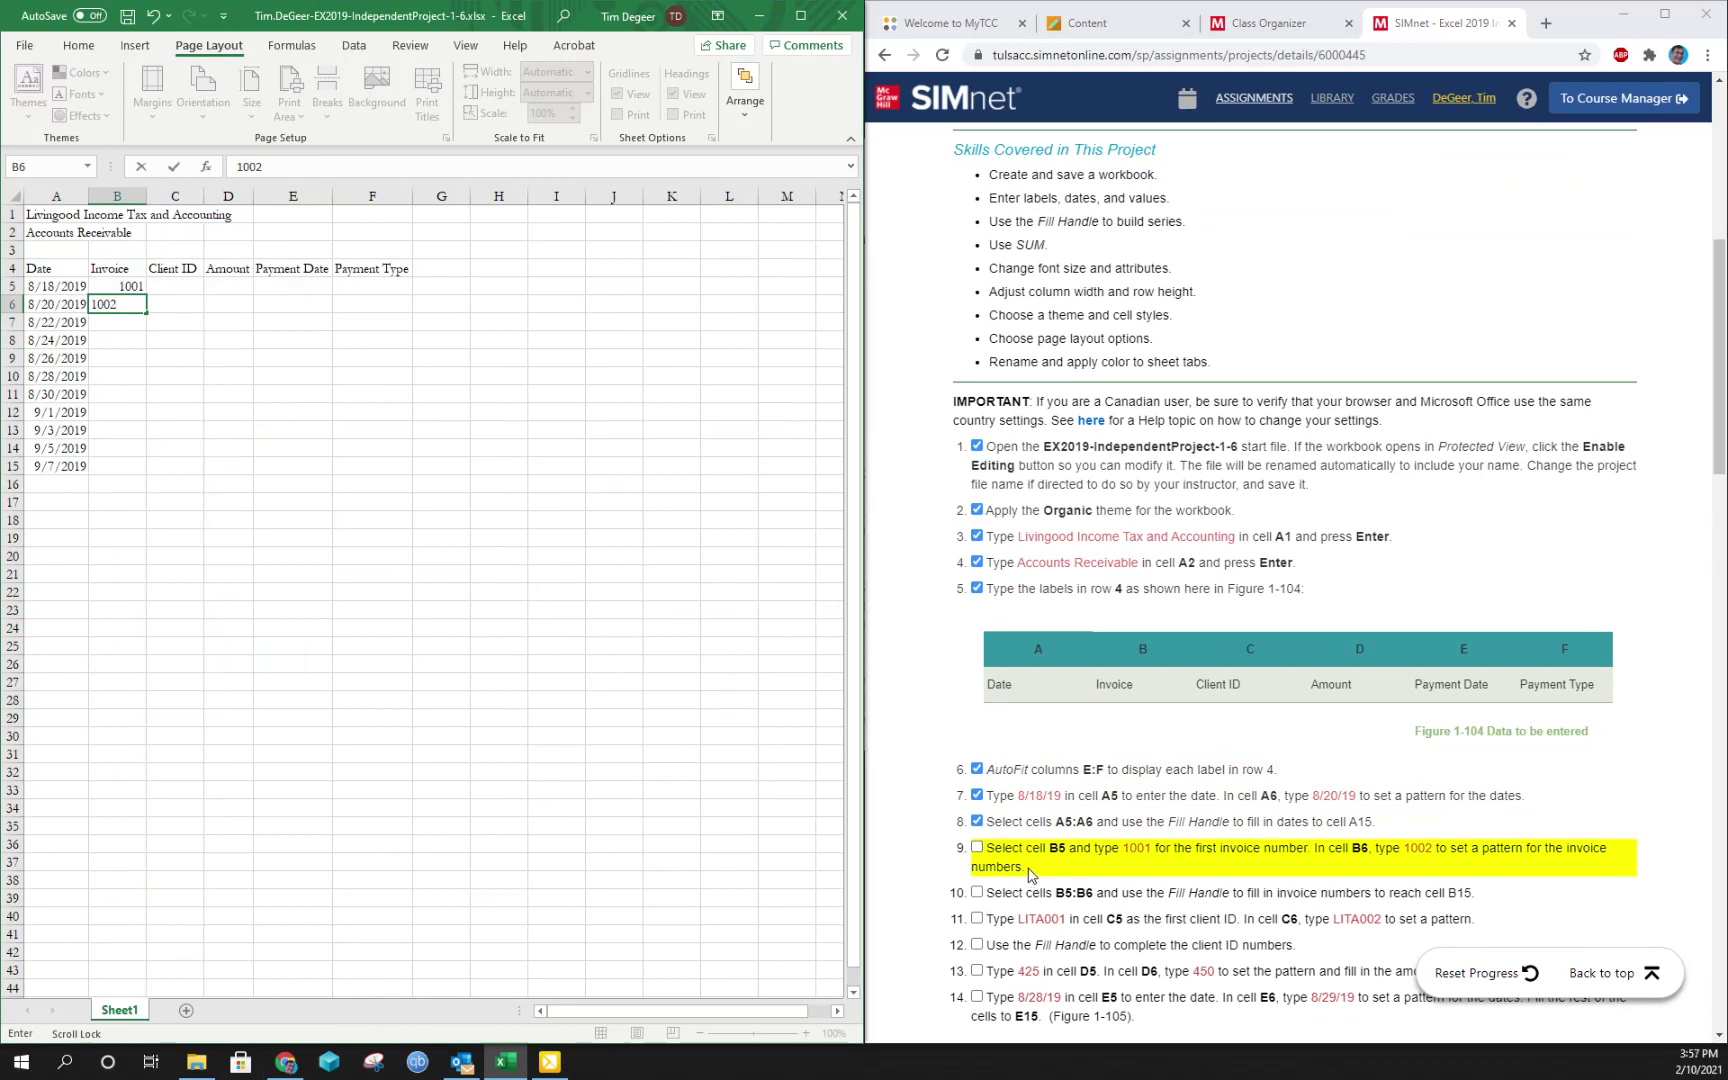
click(977, 852)
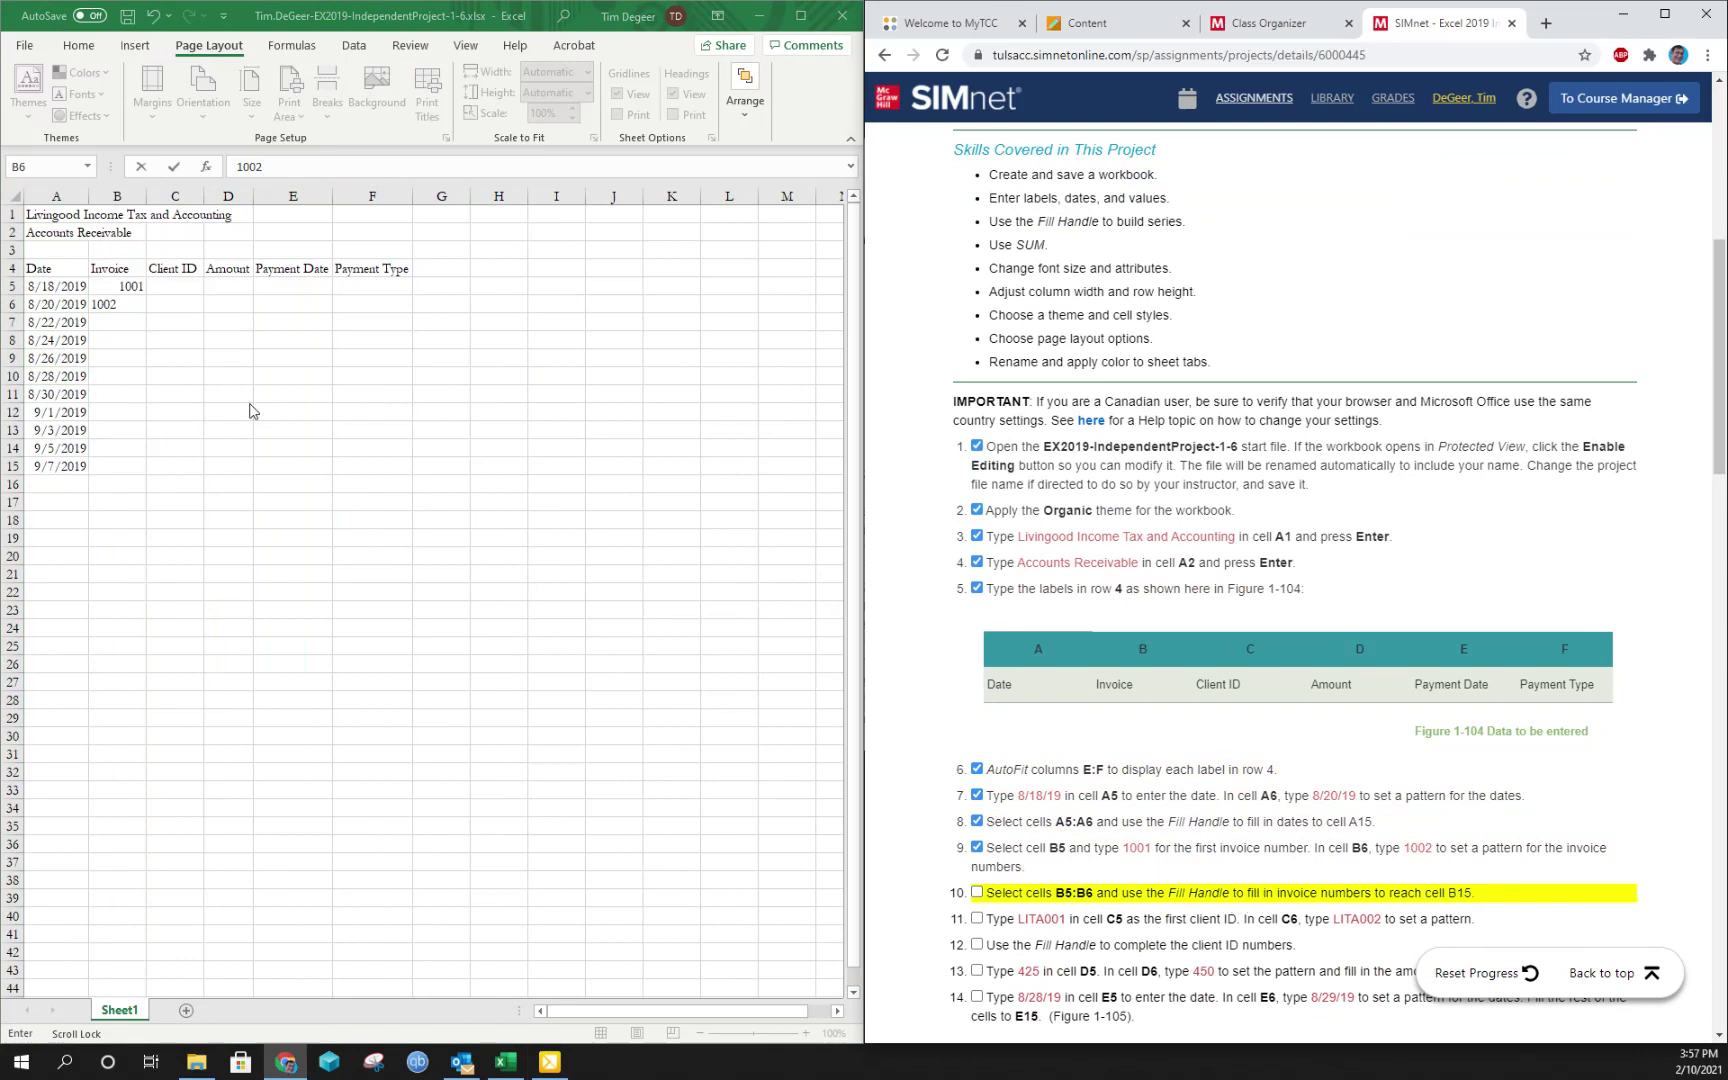
Fill the invoice number series from B5:B6 down to cell B15, and check off instruction 10
click(127, 324)
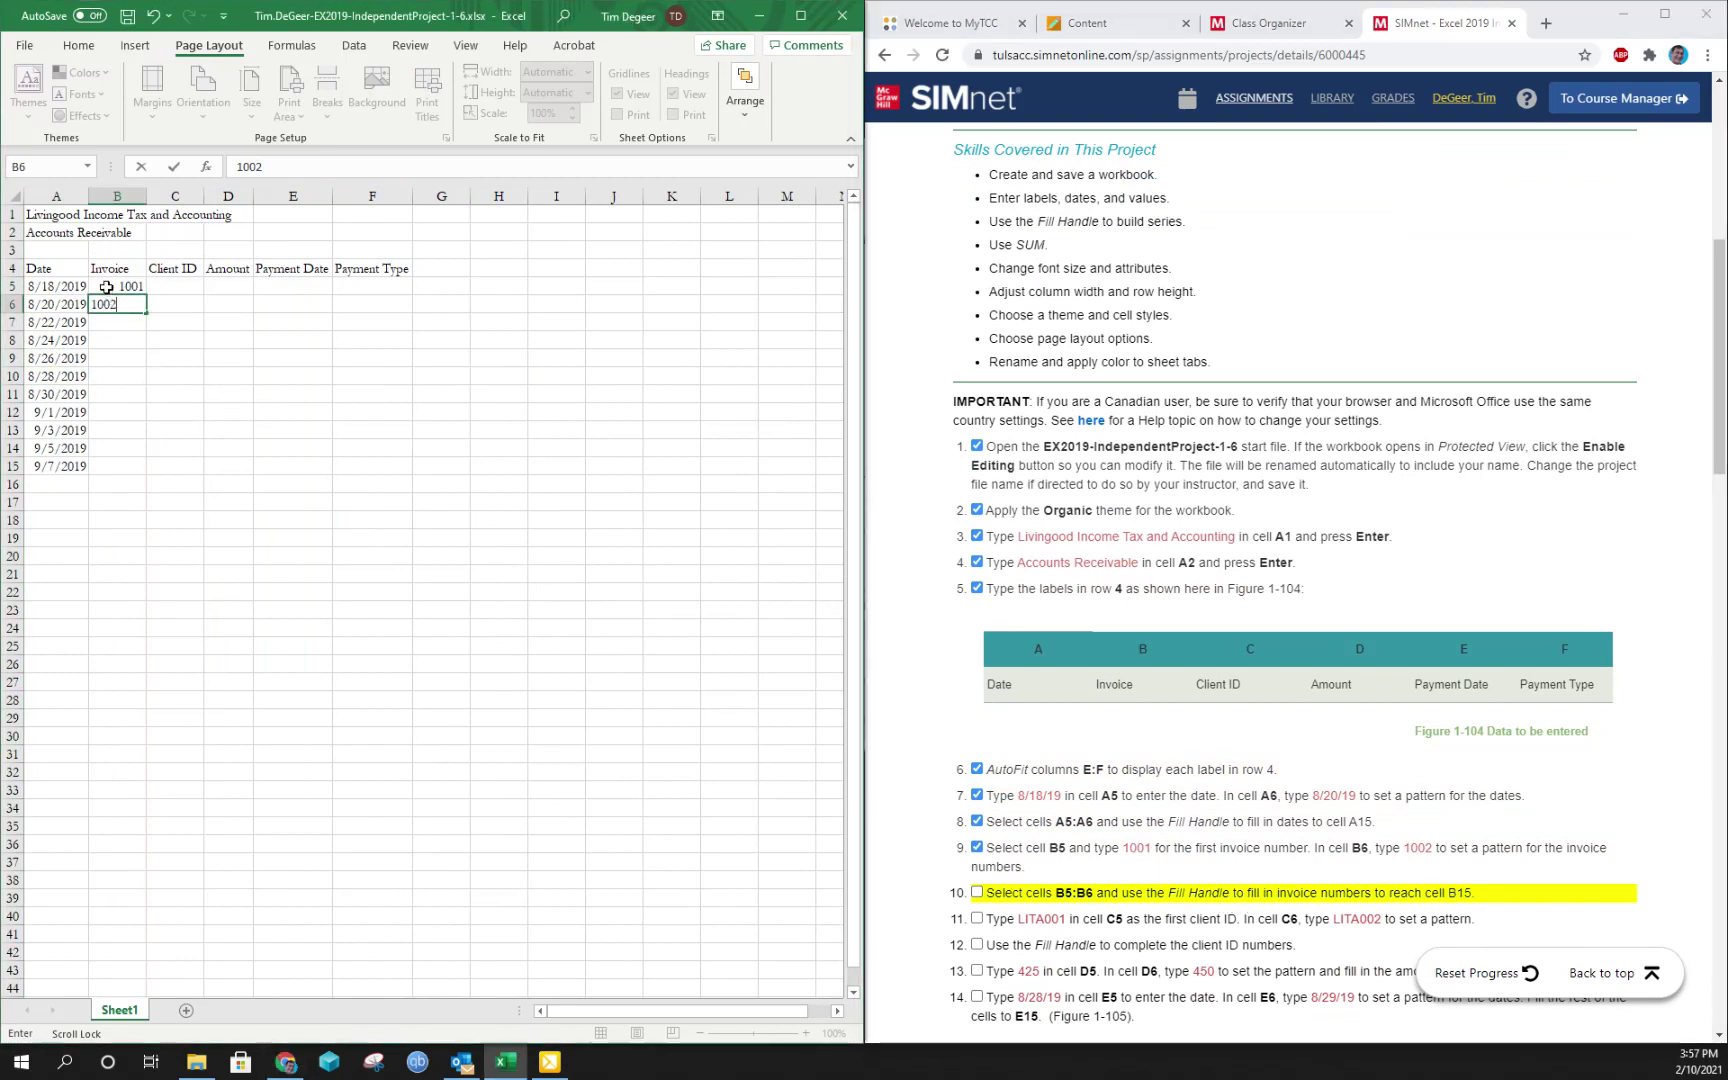
drag(116, 287, 121, 309)
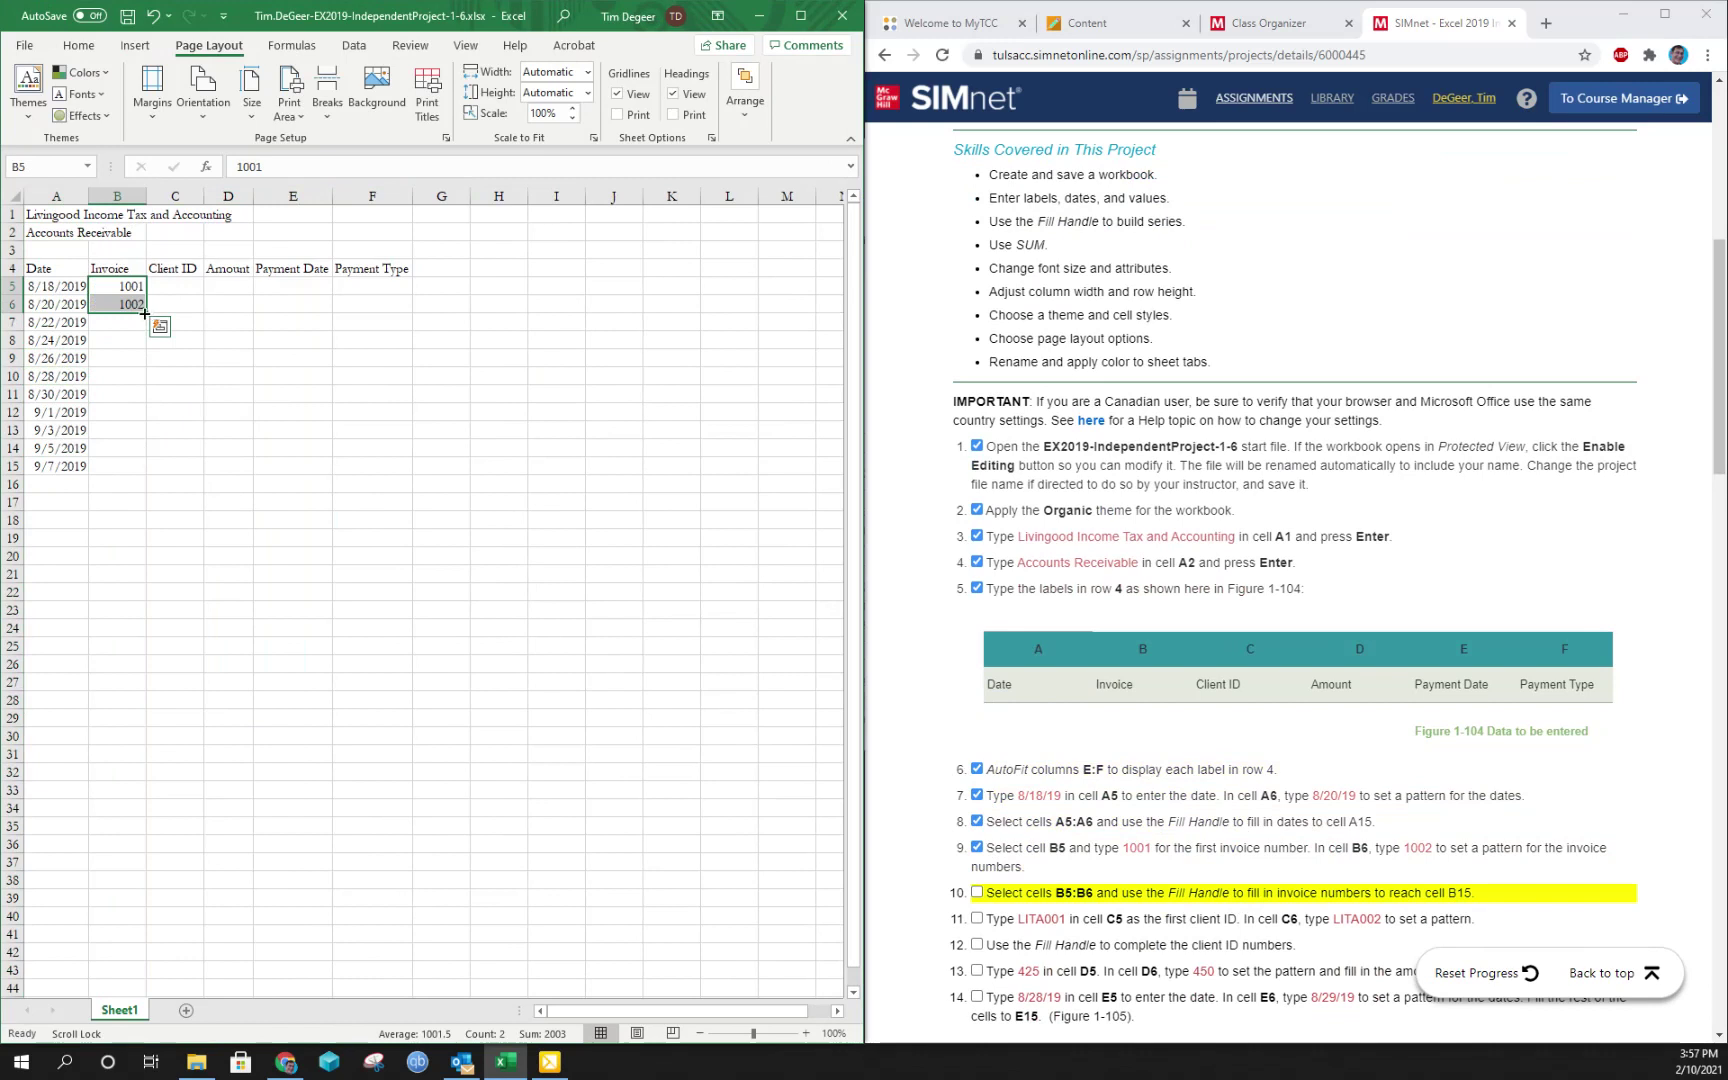
drag(145, 314, 122, 474)
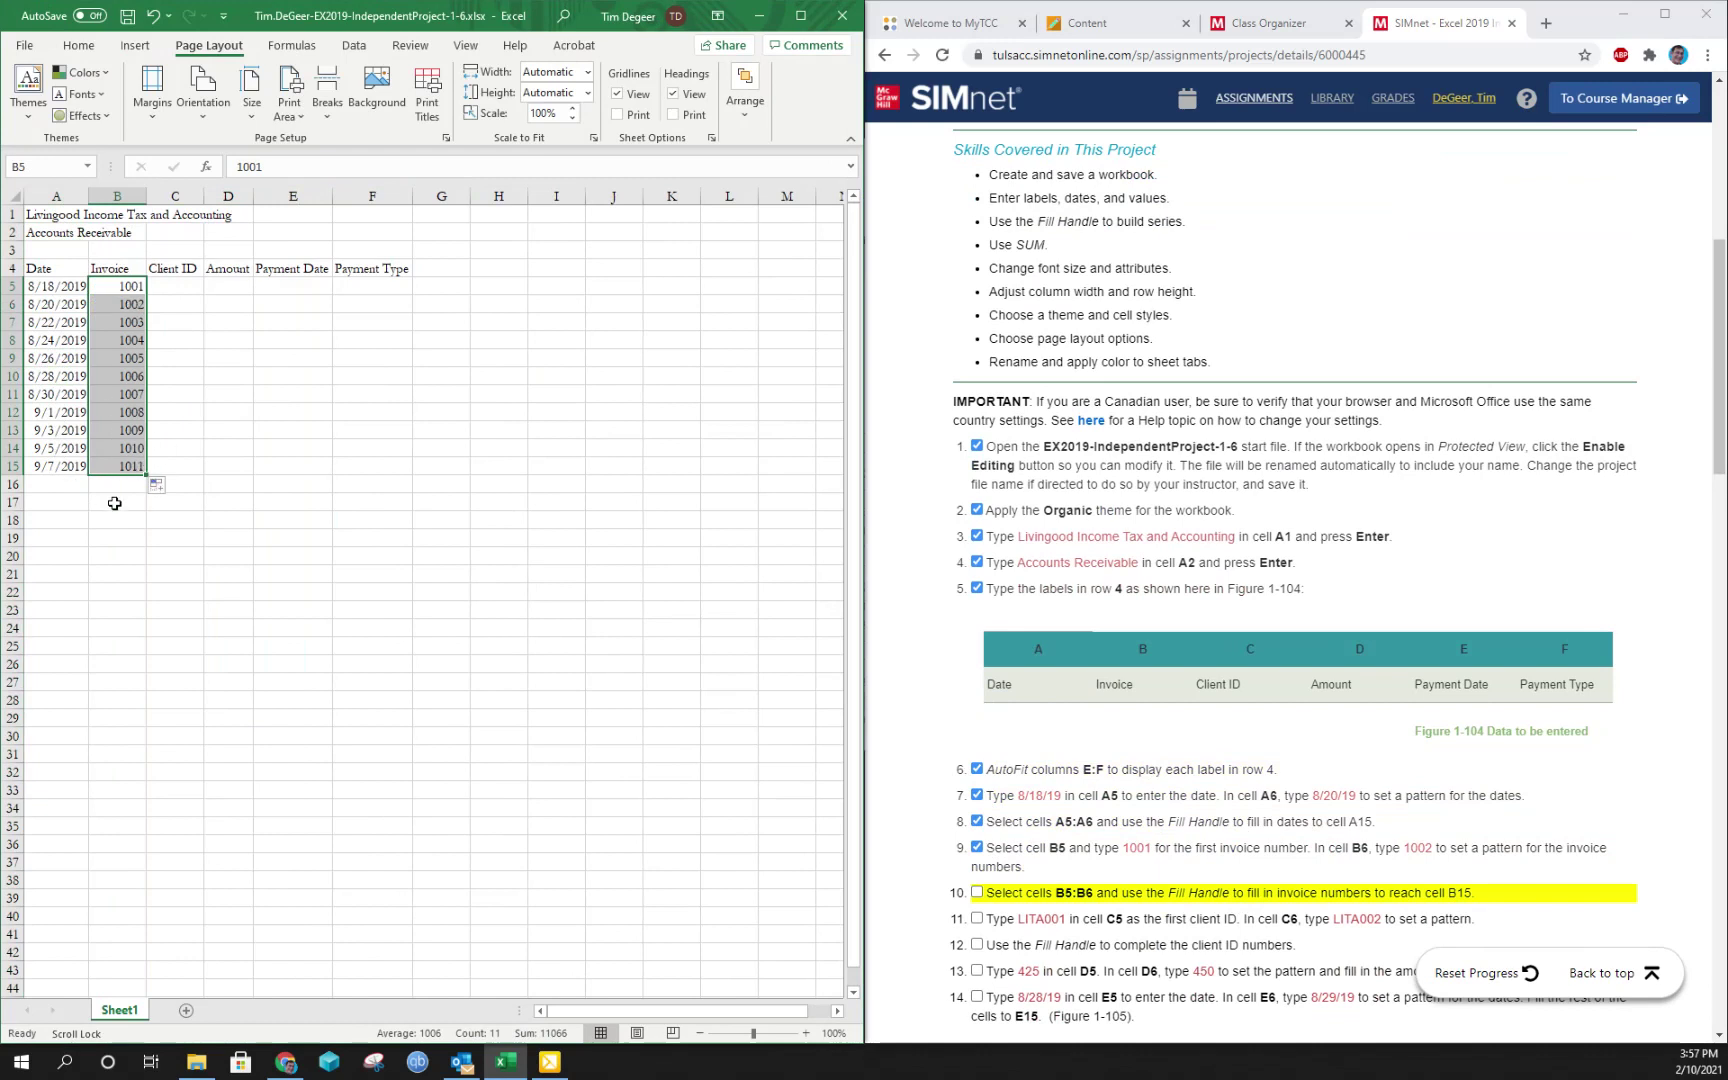
click(99, 467)
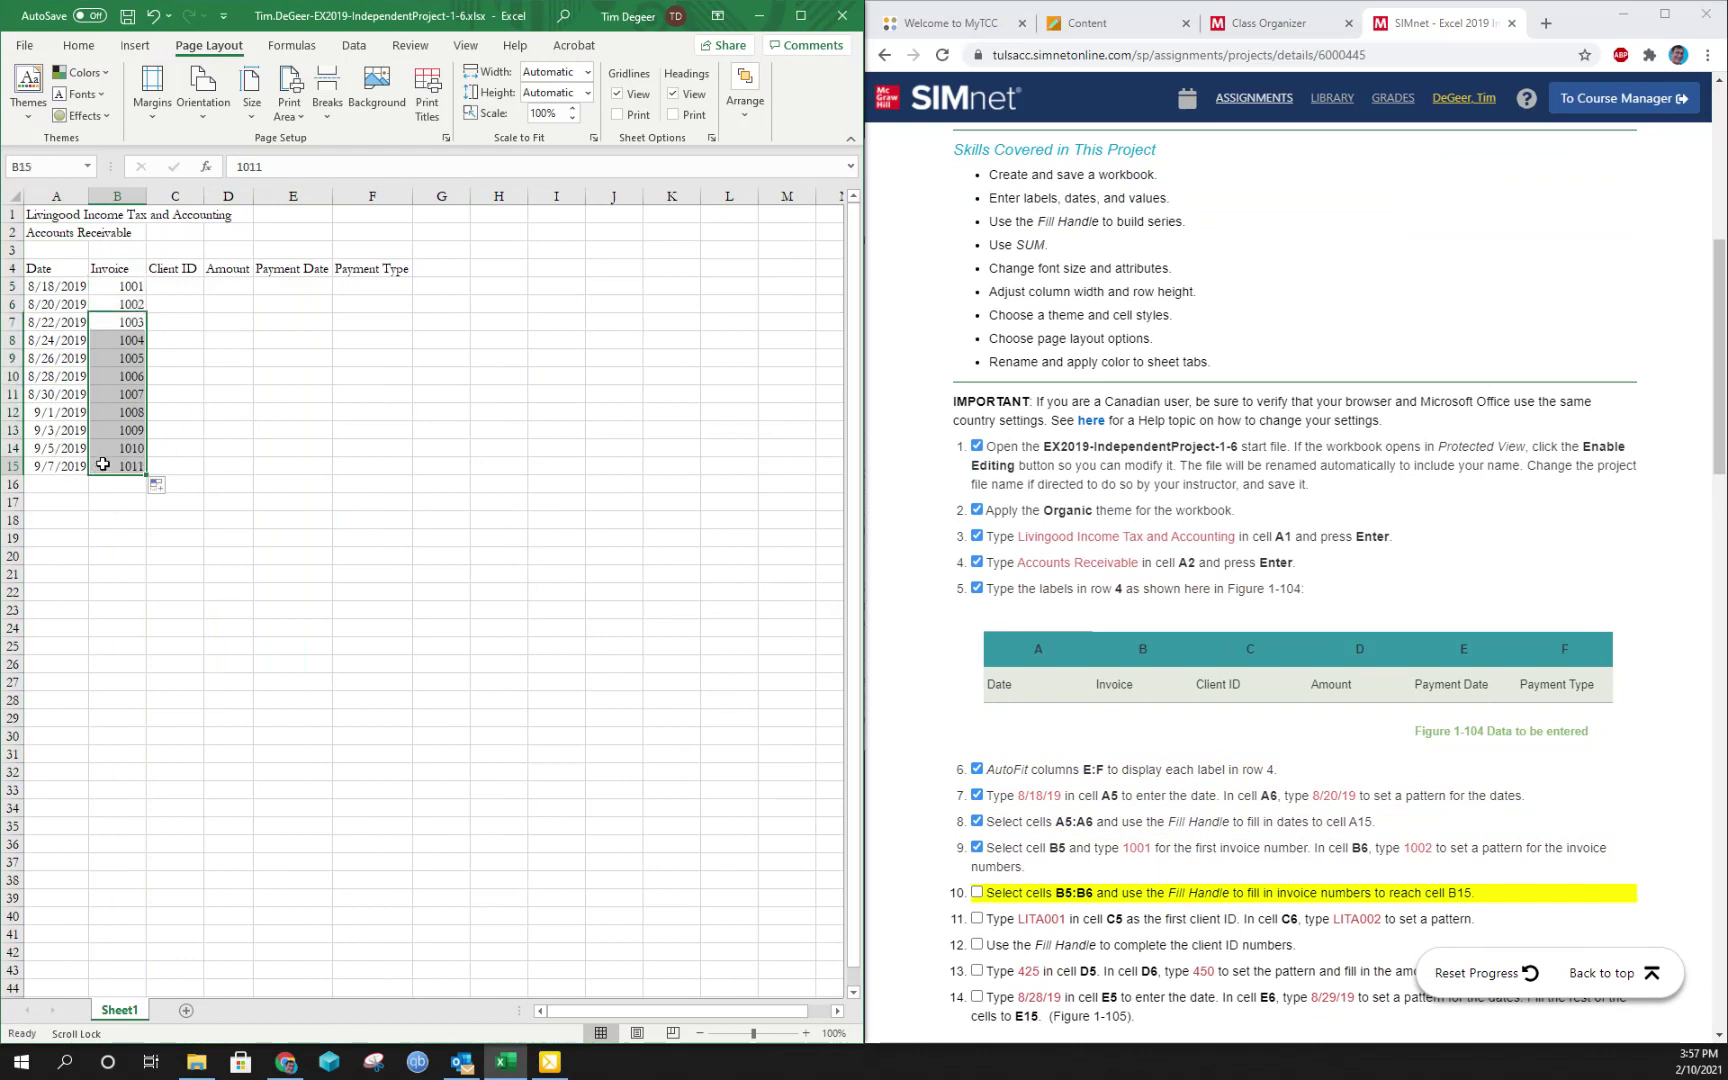
click(977, 894)
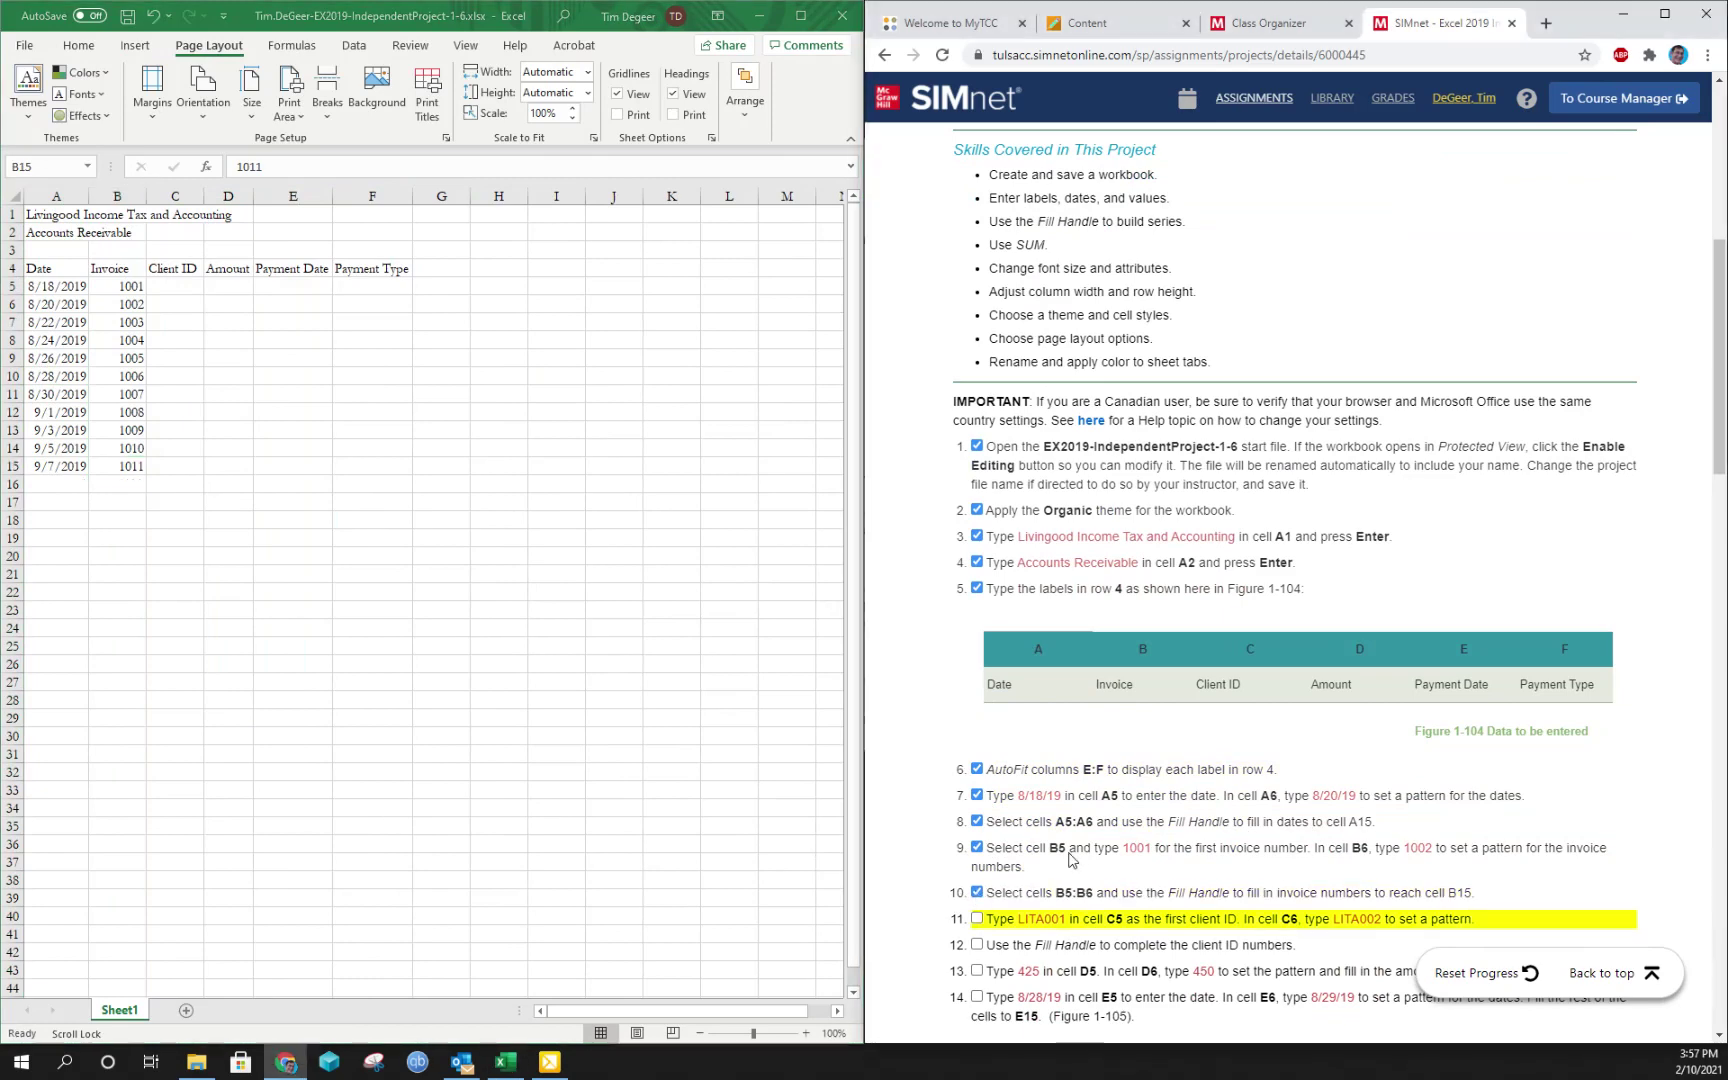
Enter the first two client IDs given in instruction 11 in cells C5 and C6
scroll(1070, 858, down, 2)
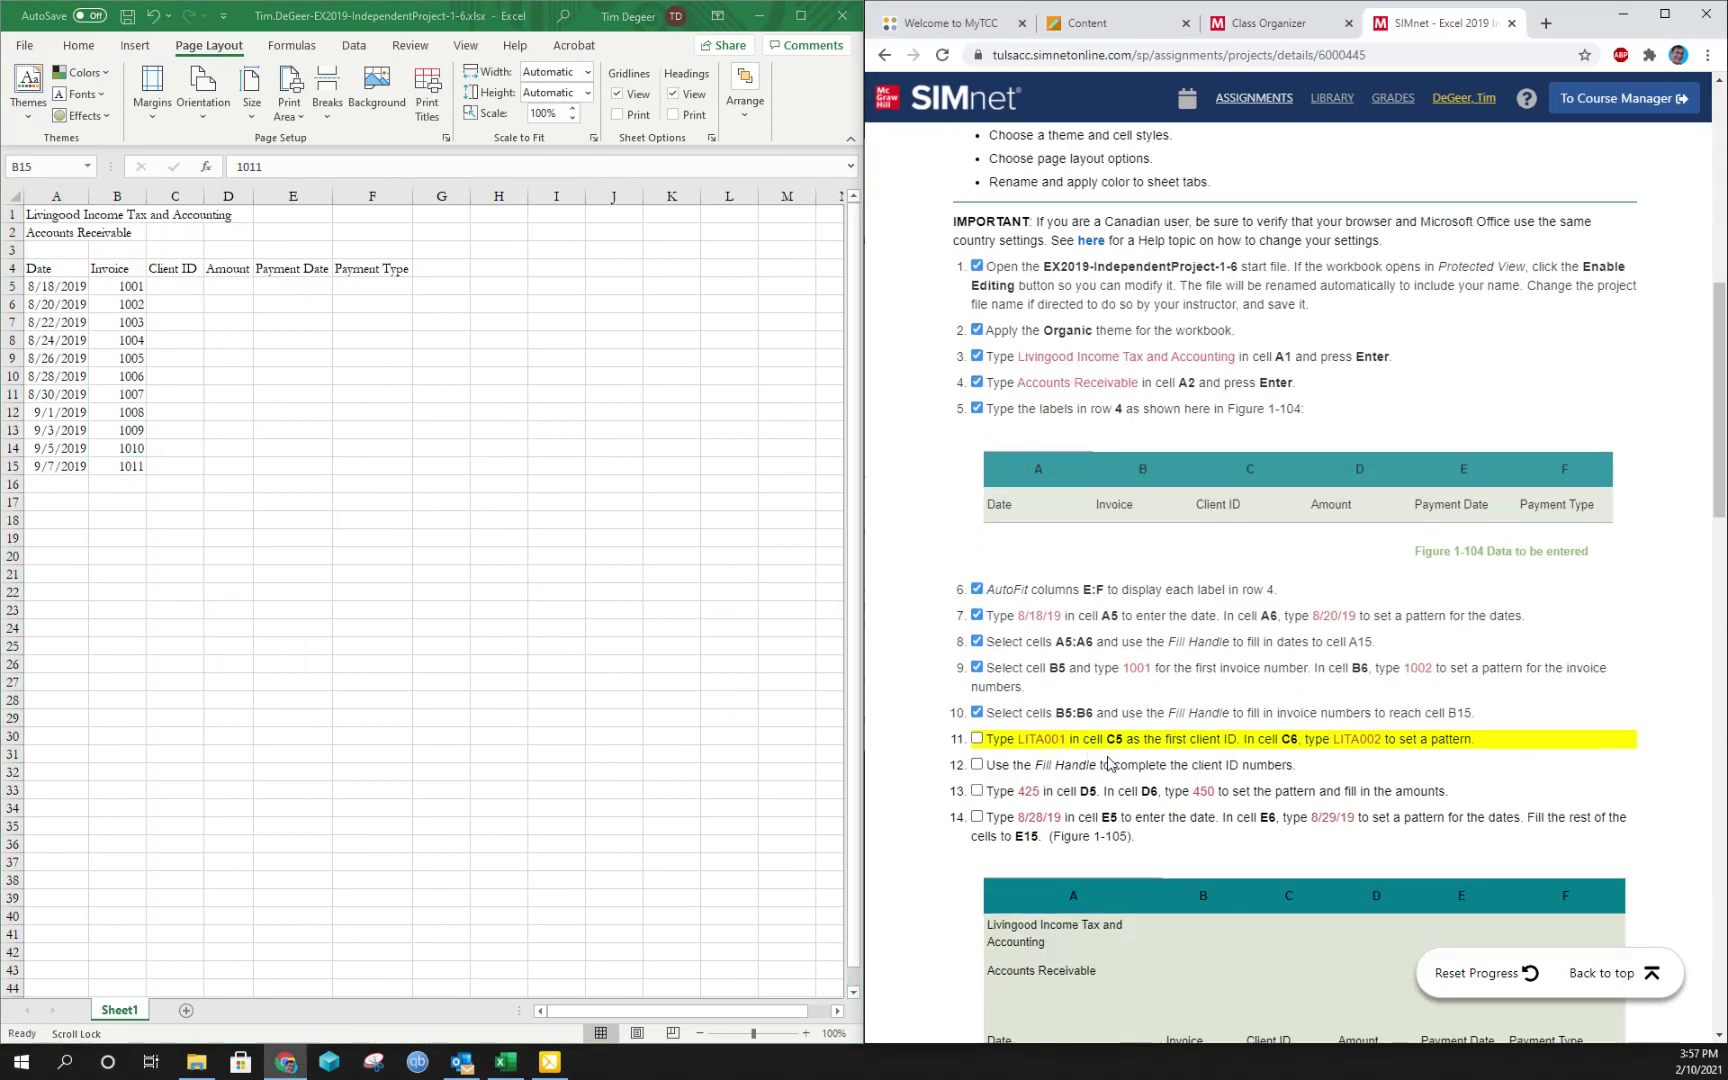
click(165, 280)
click(183, 288)
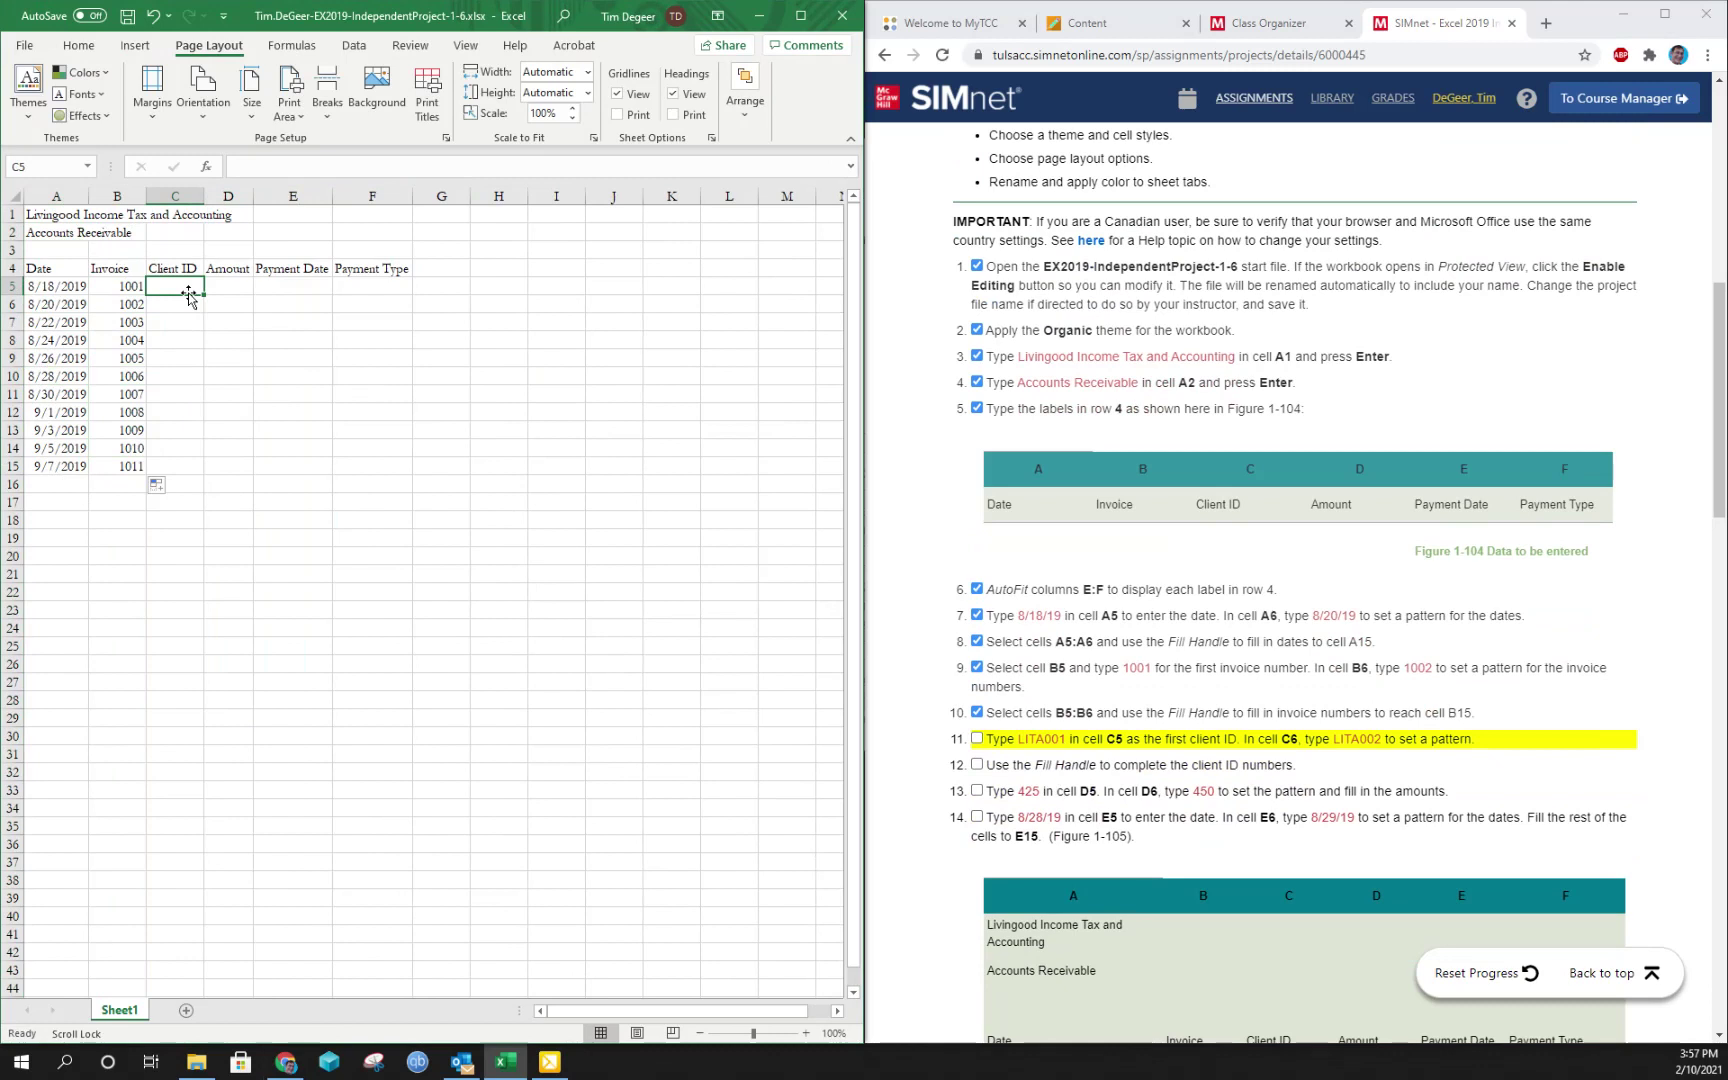
text(LITA001)
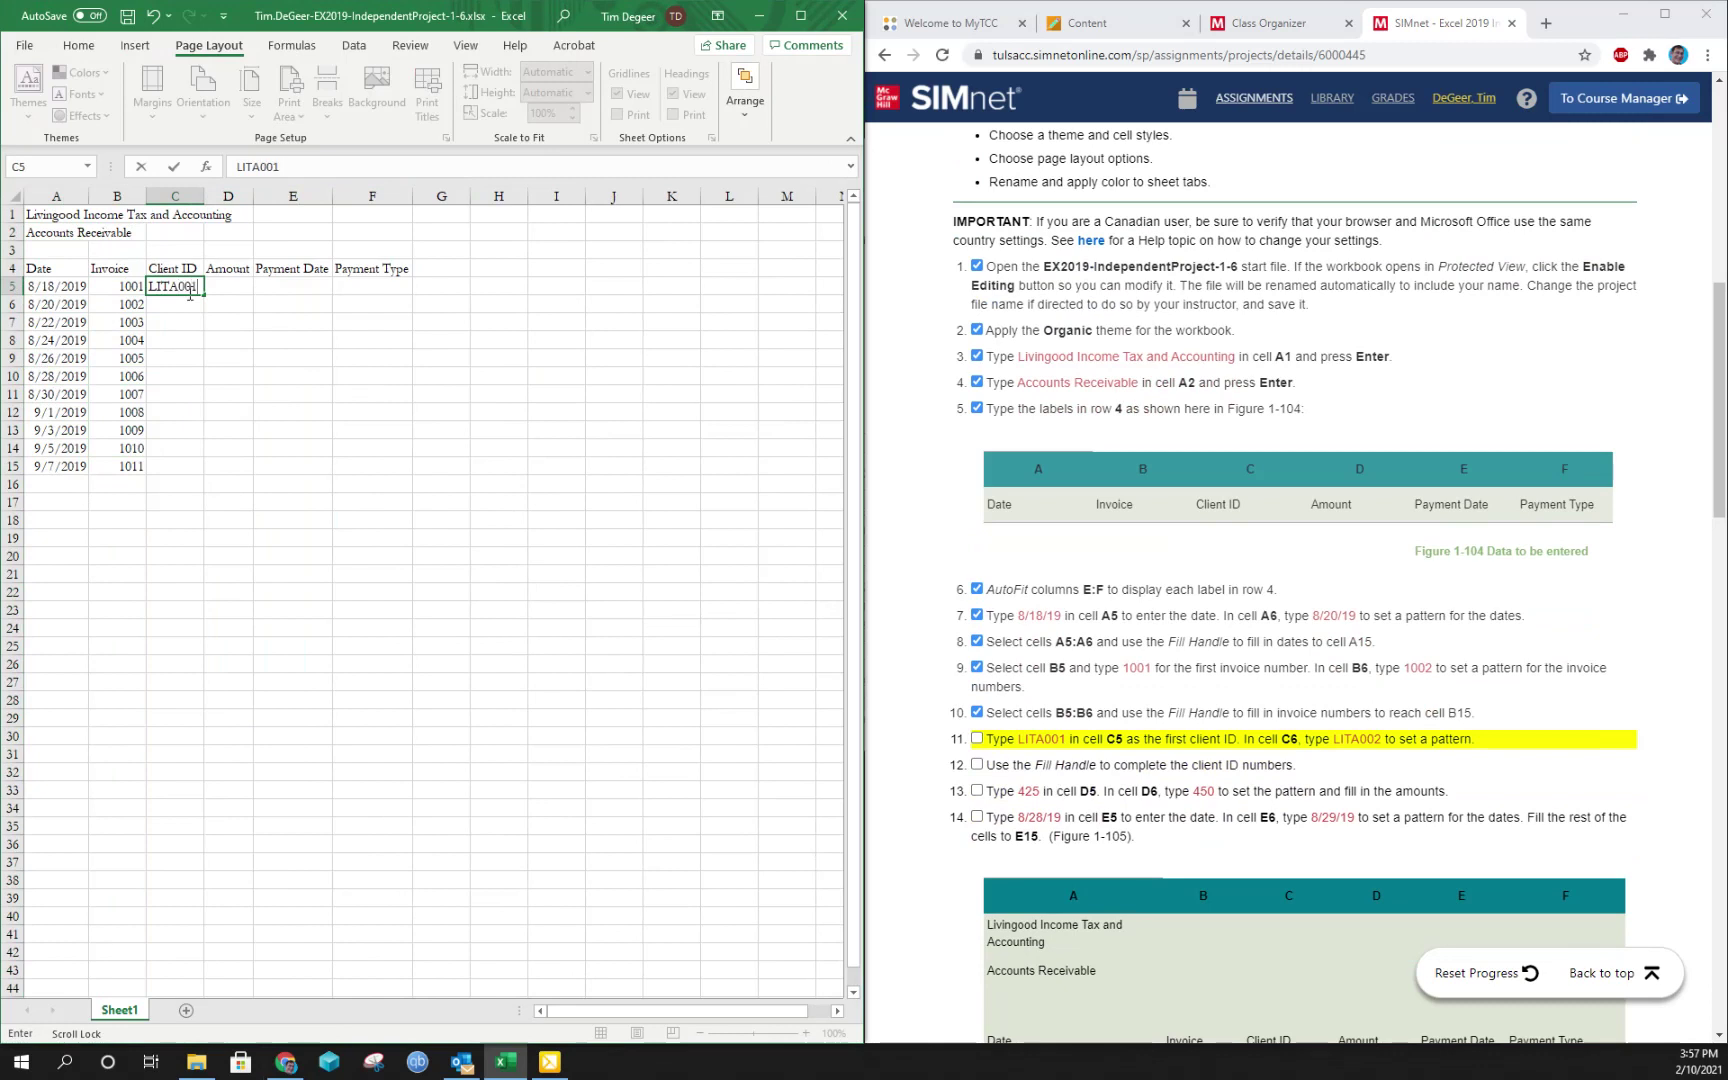
key(Return)
text(LITA00)
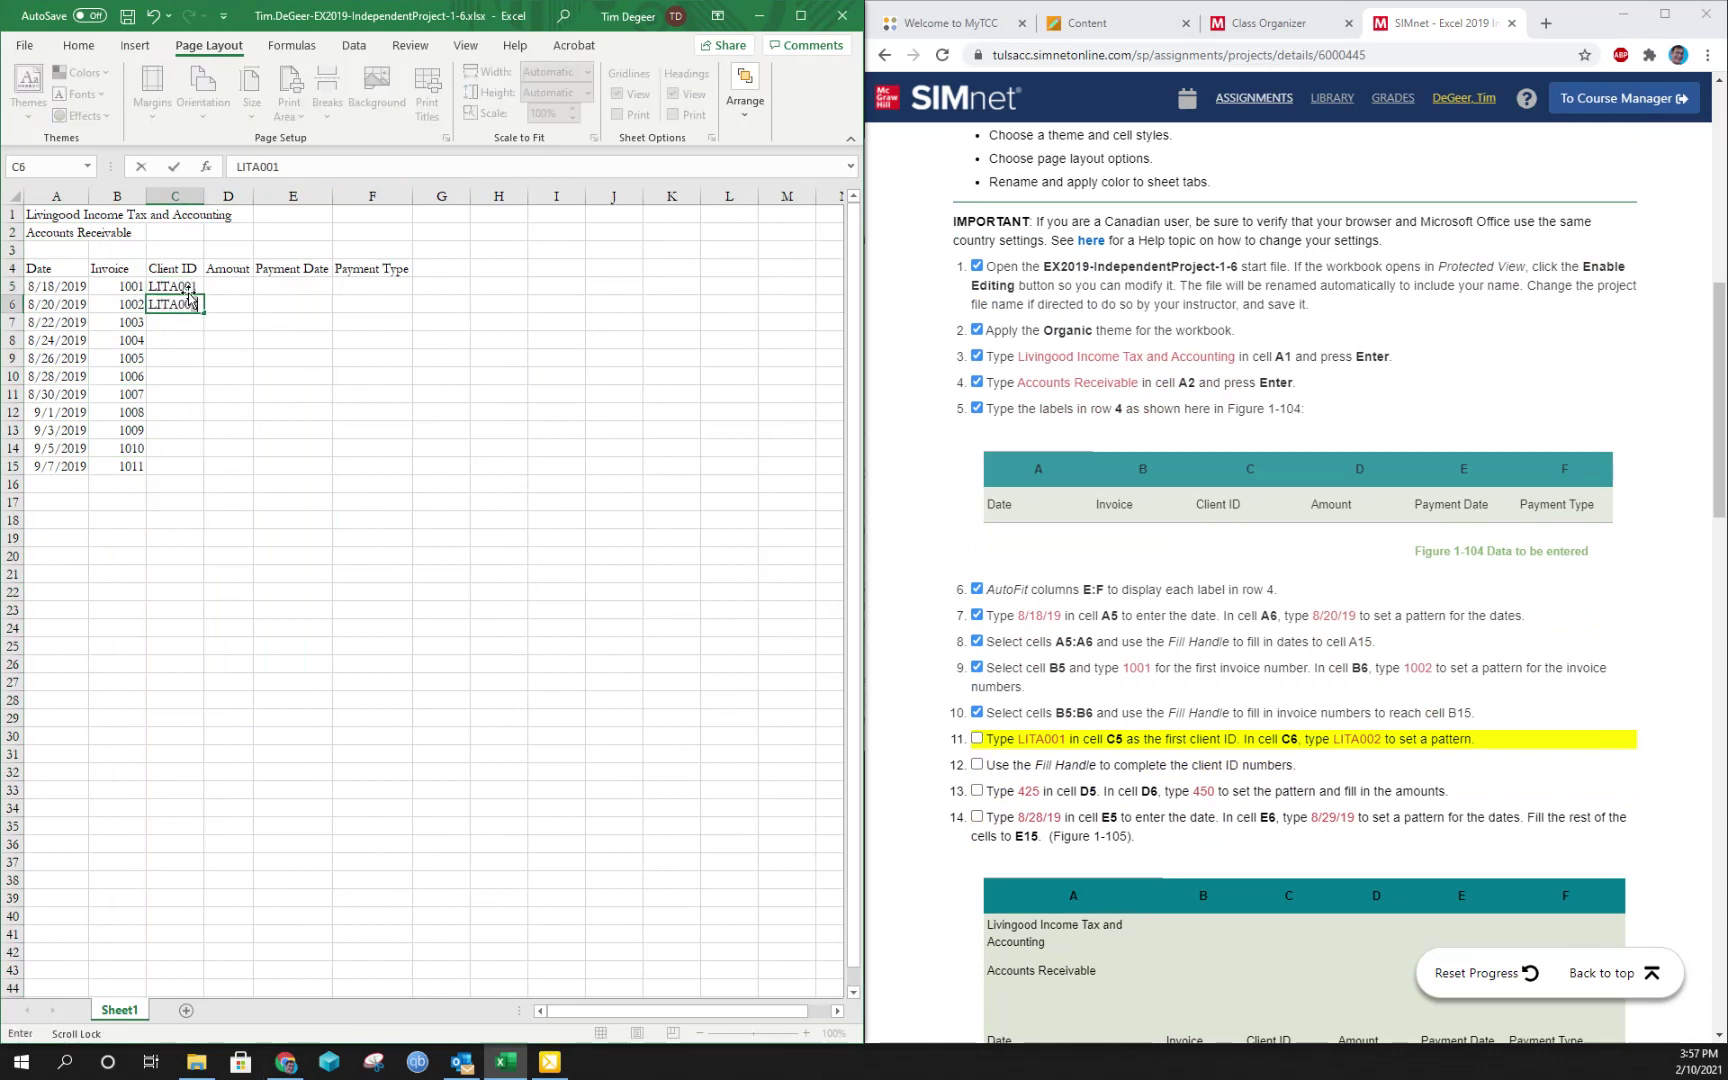
text(2)
key(Return)
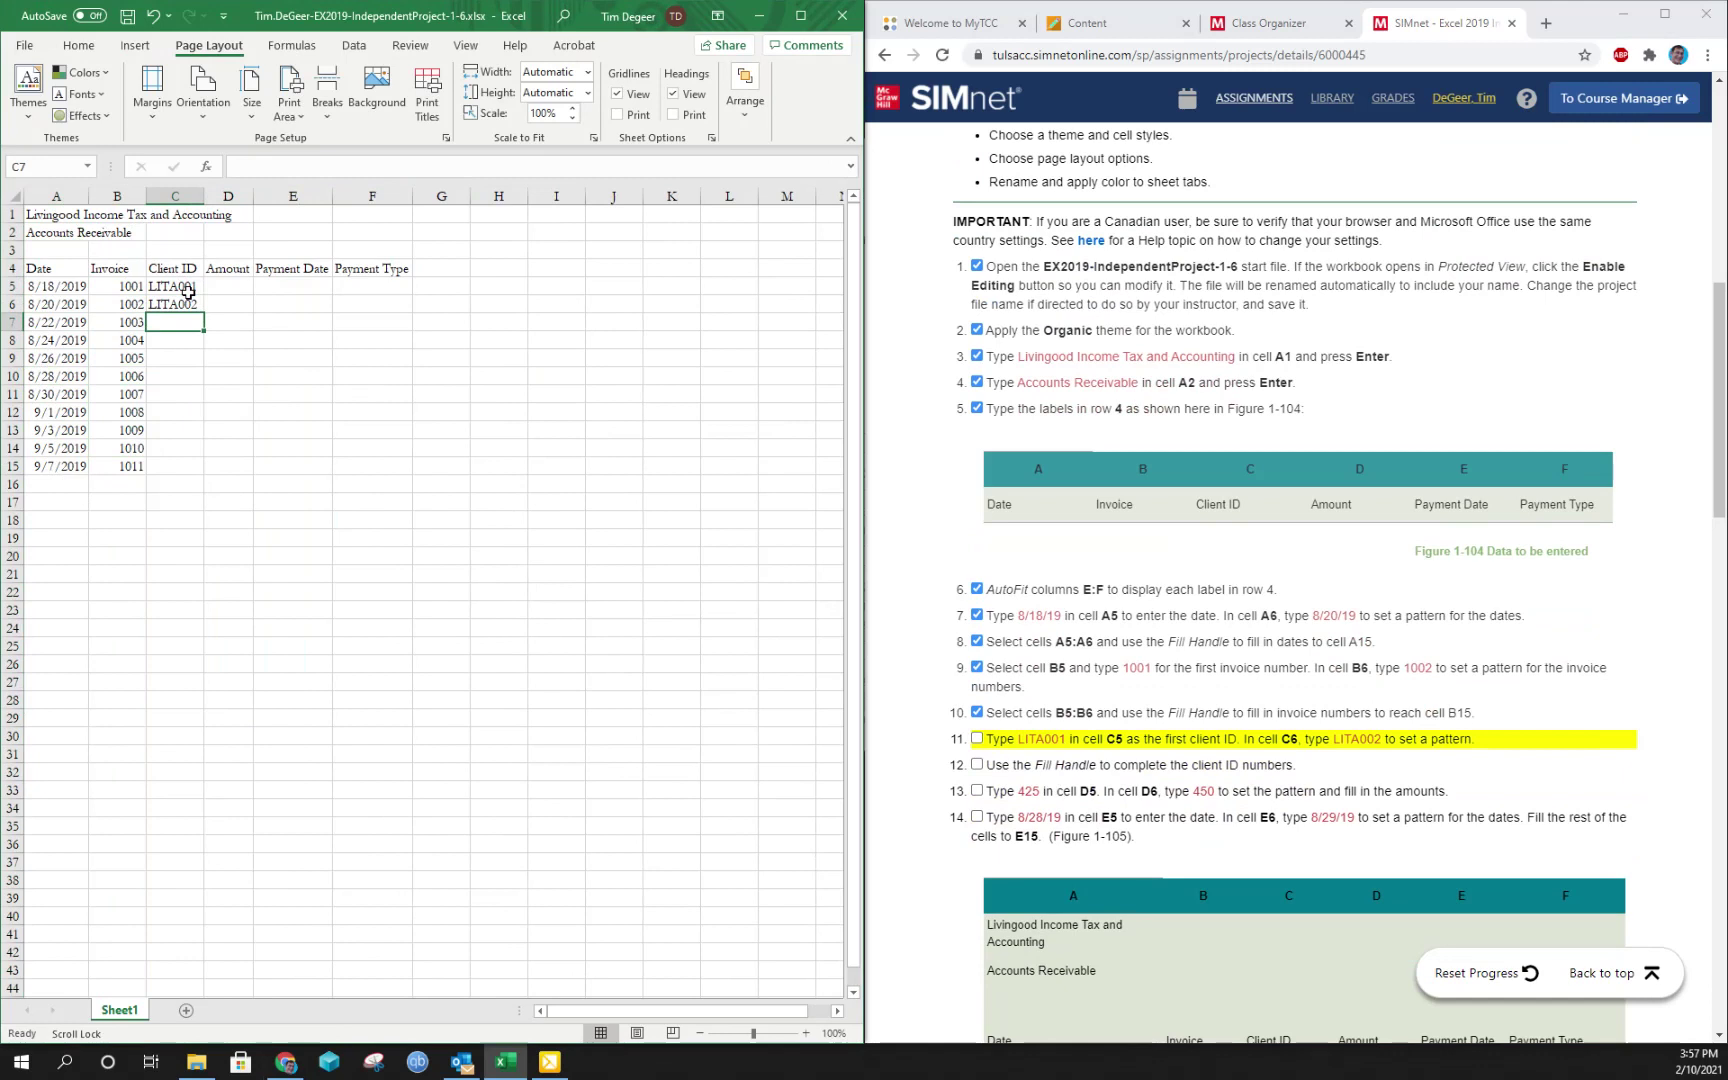
Fill the client ID series from C5:C6 down to cell C15, and check off instructions 11 and 12
drag(185, 293, 204, 473)
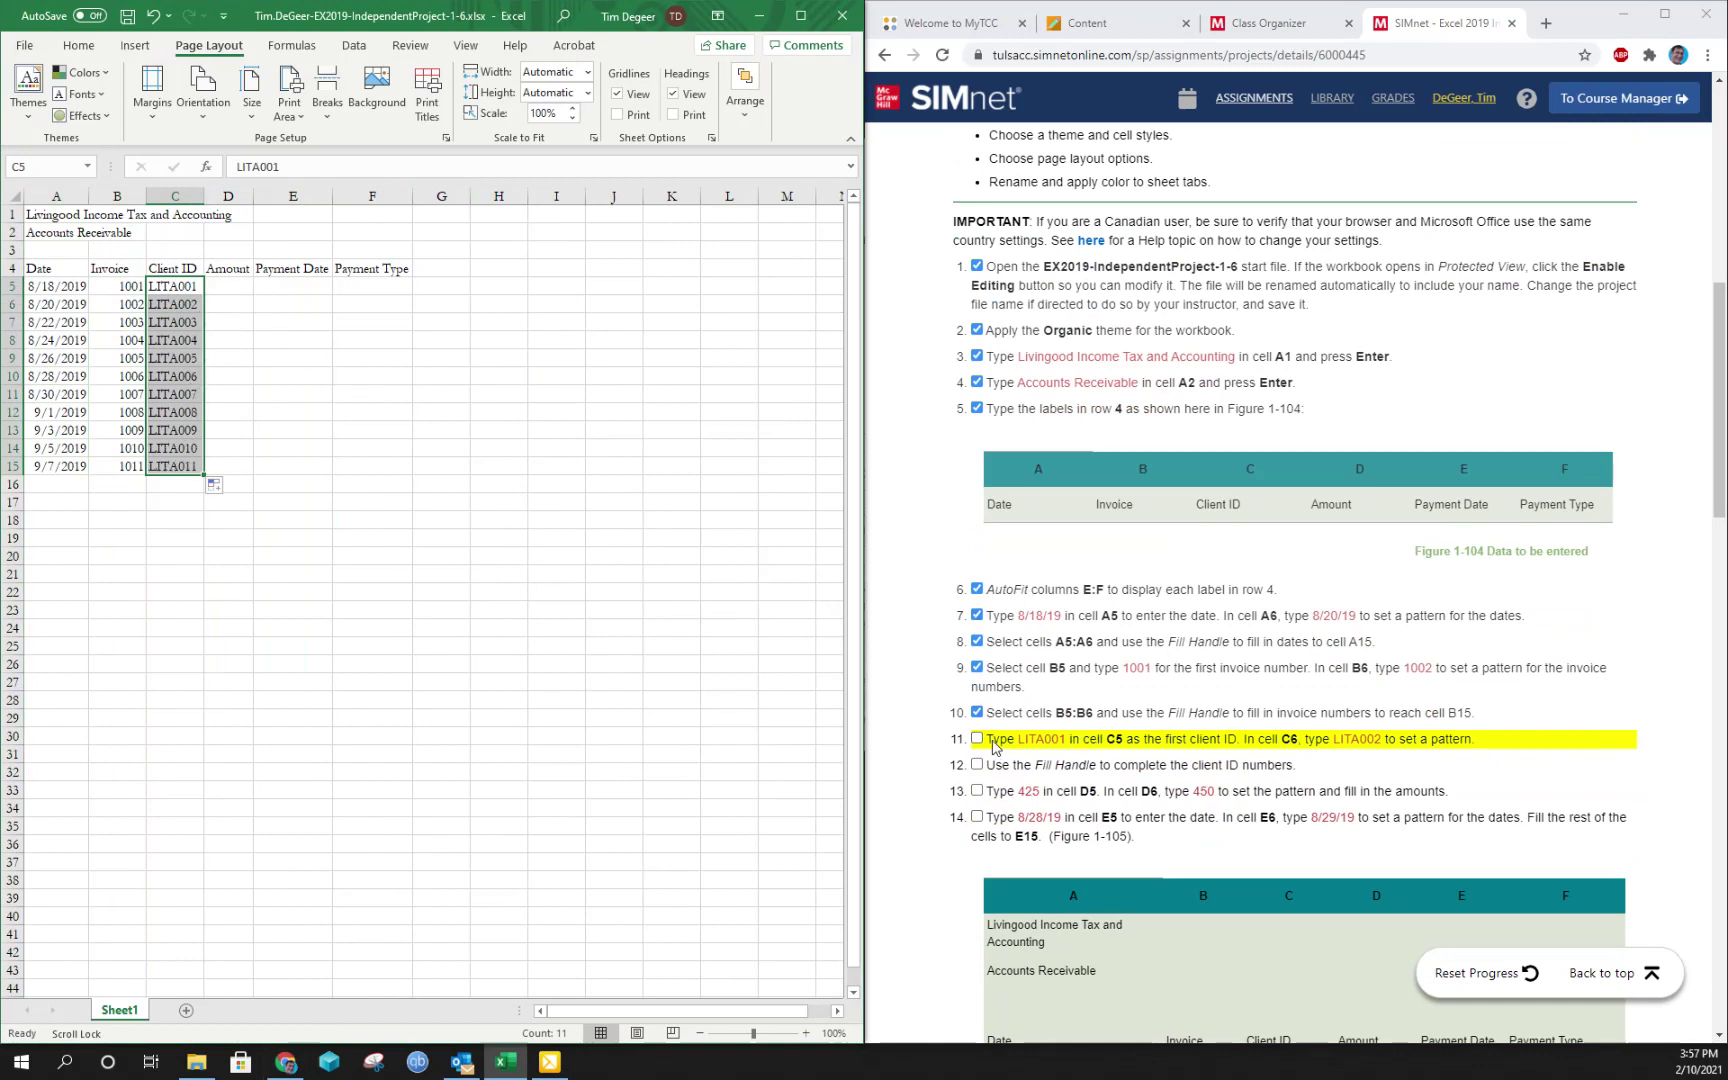
click(977, 739)
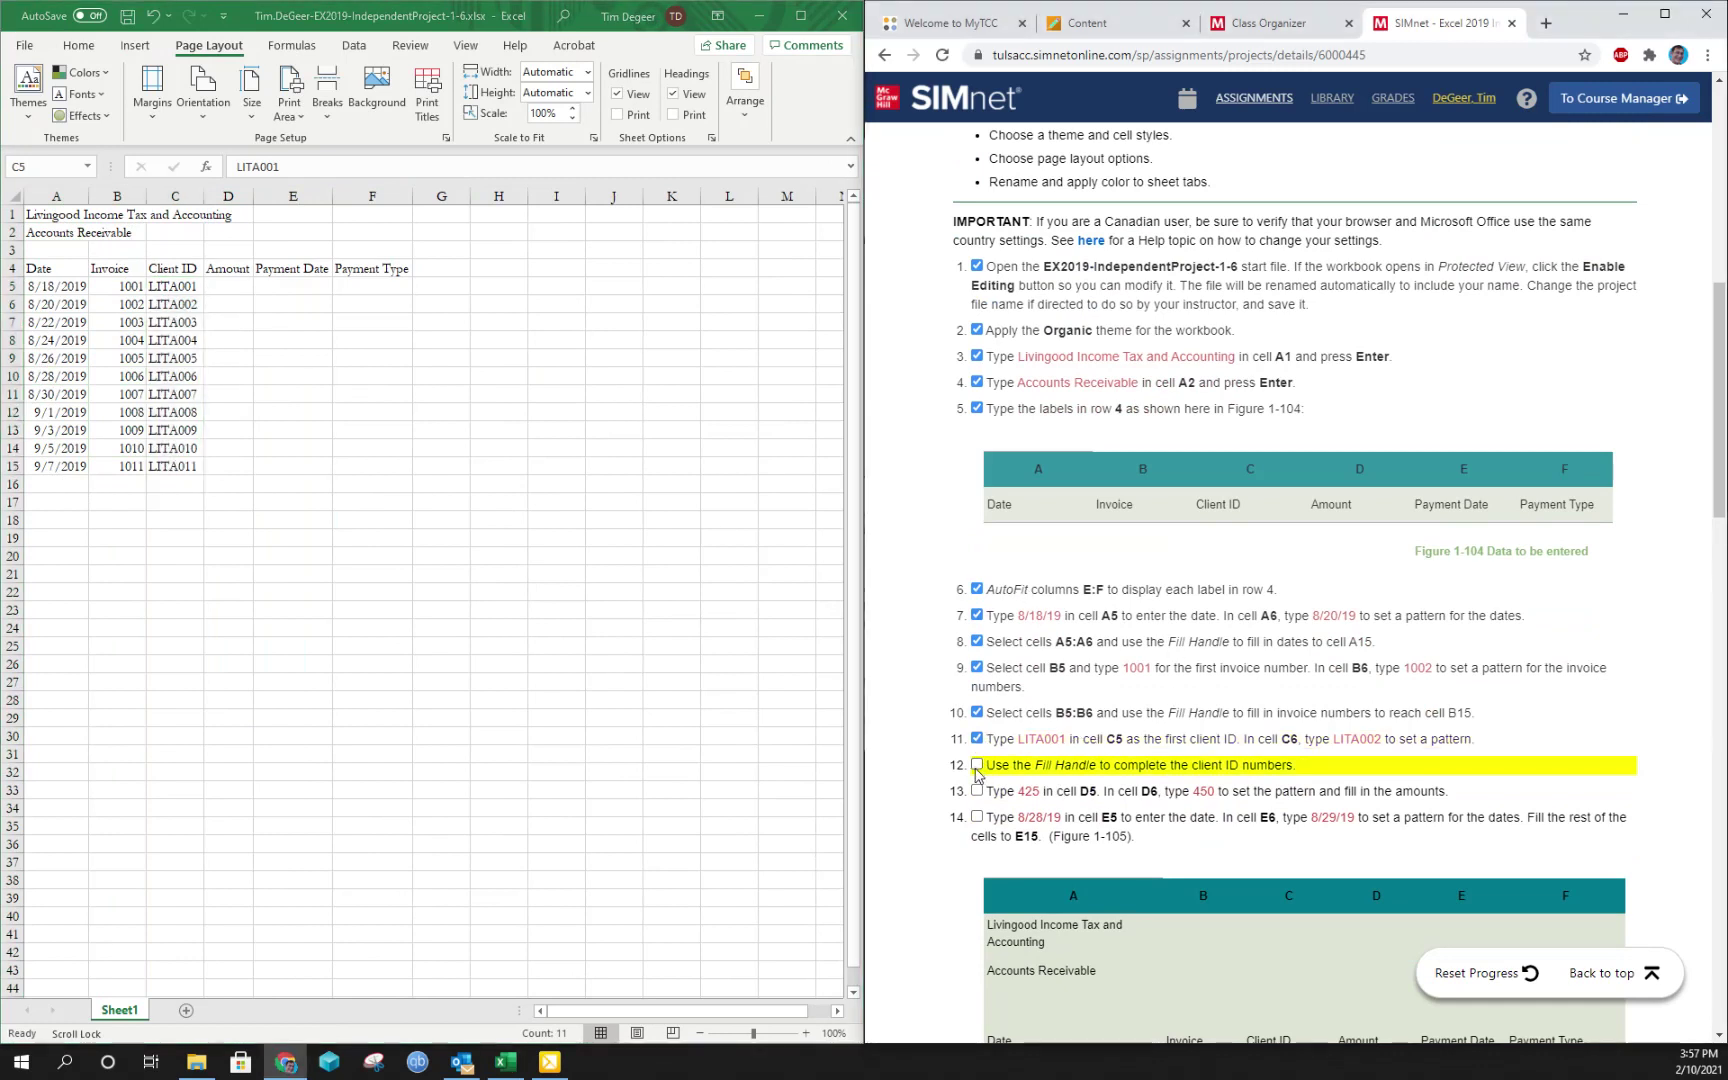
click(977, 765)
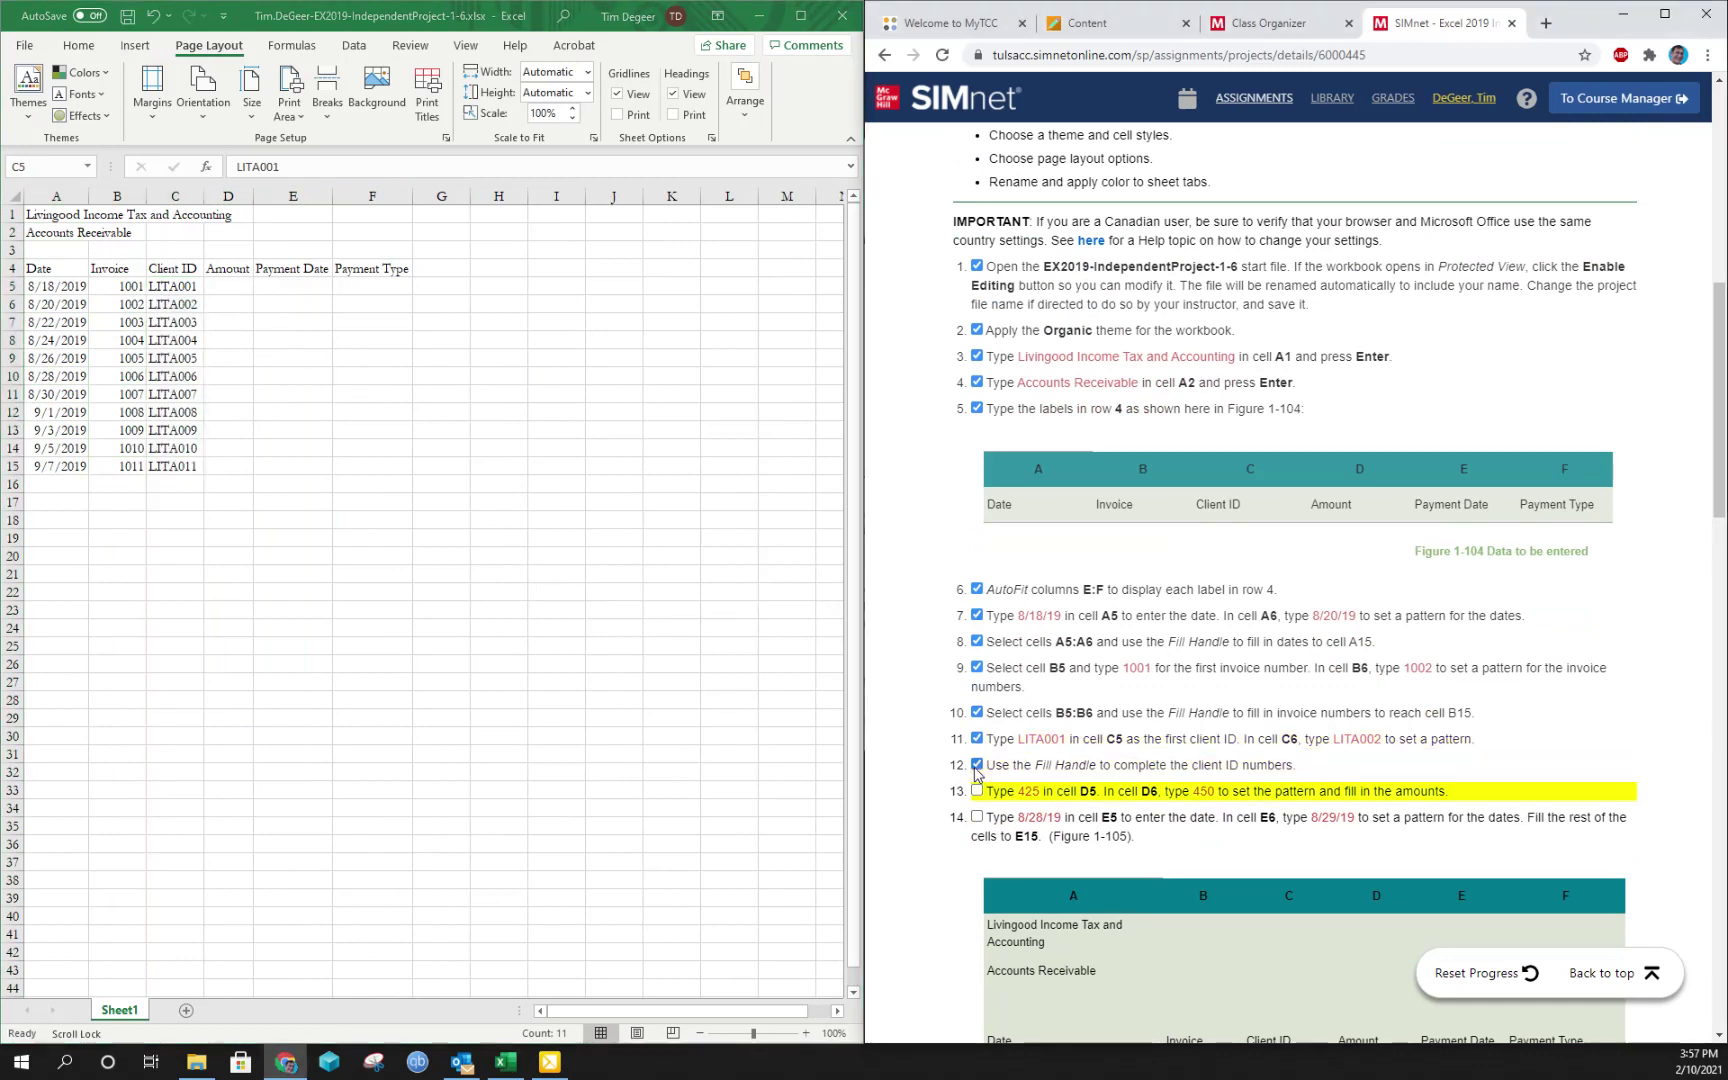
Enter the amounts 425 in cell D5 and 450 in cell D6
click(226, 290)
click(224, 285)
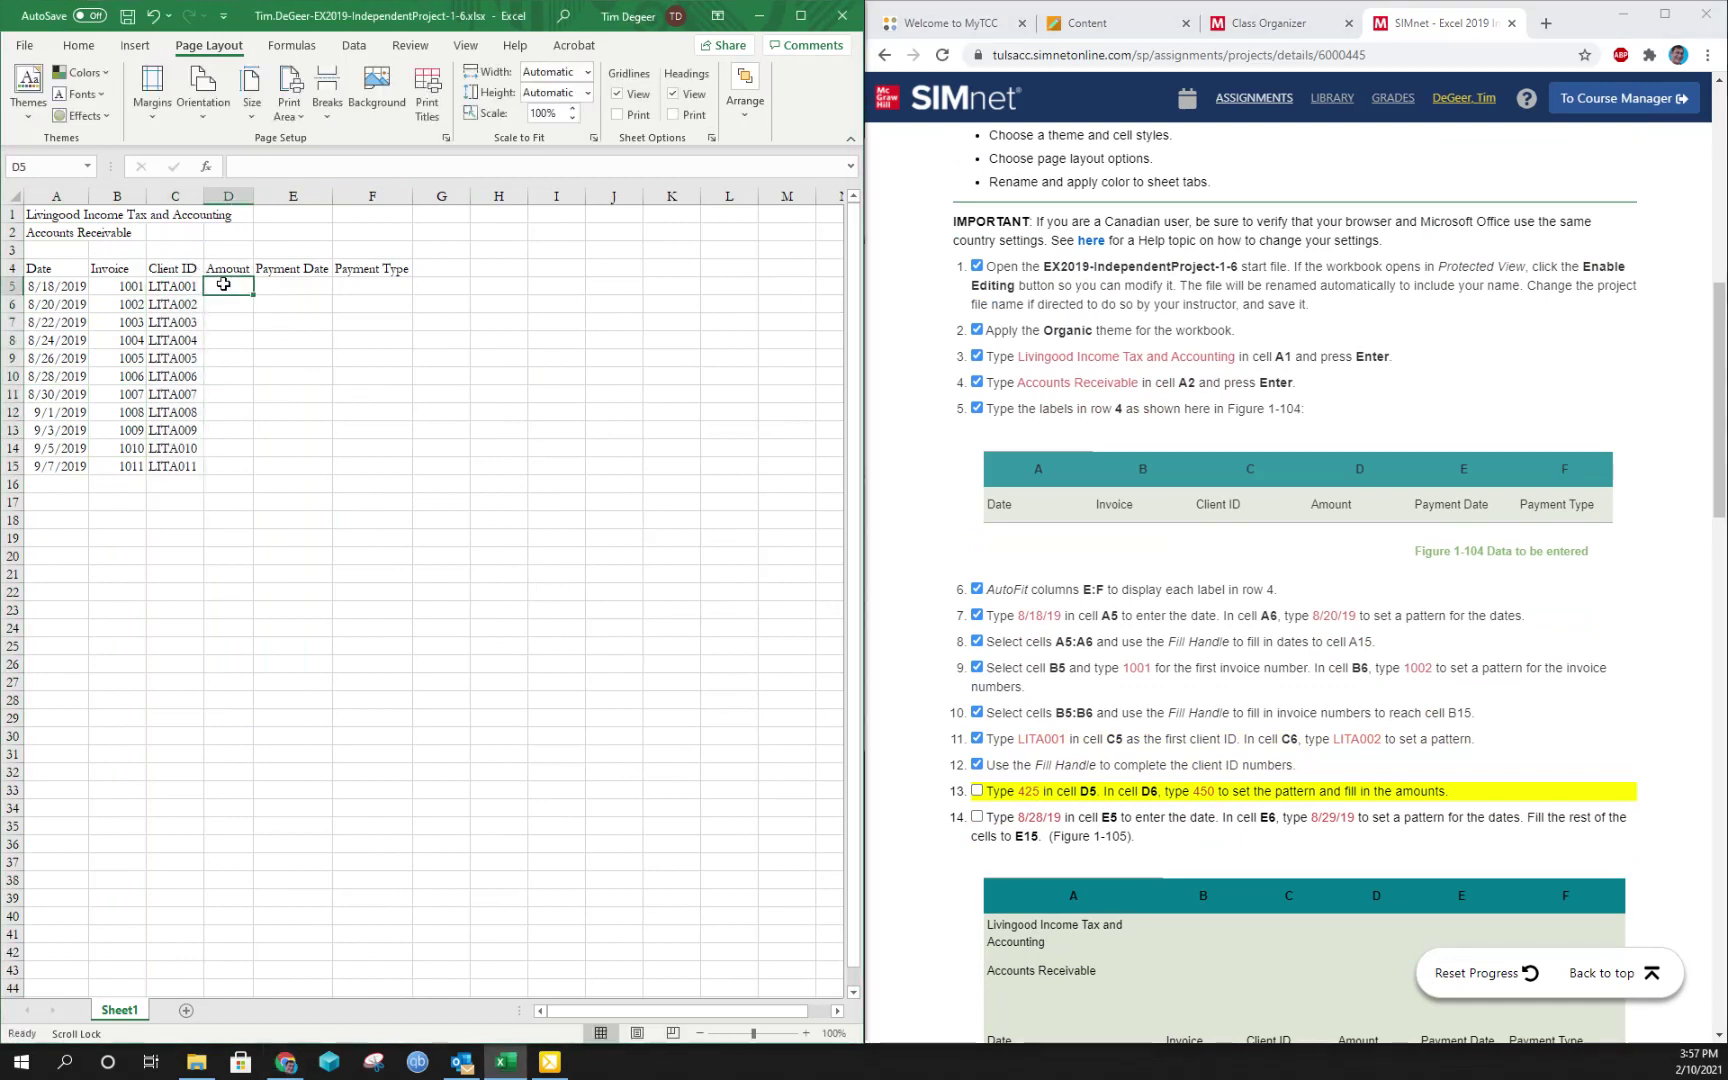
text(4)
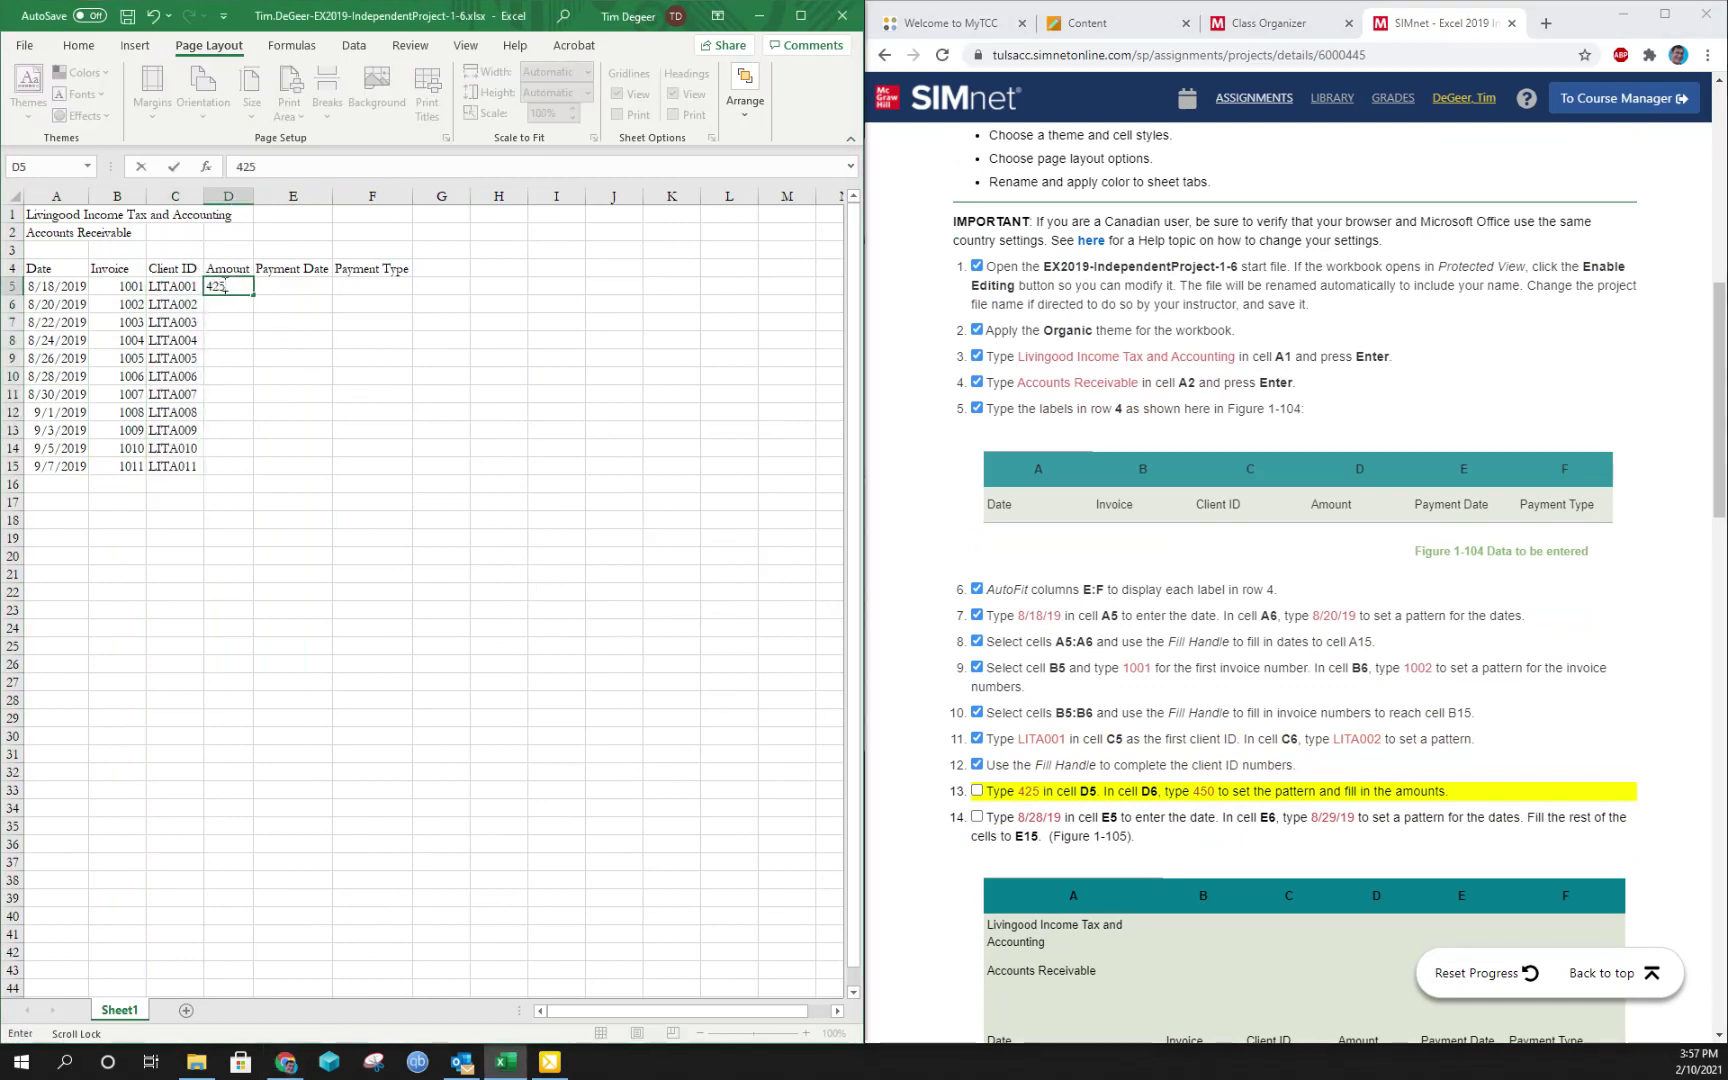
text(25)
key(Return)
text(450)
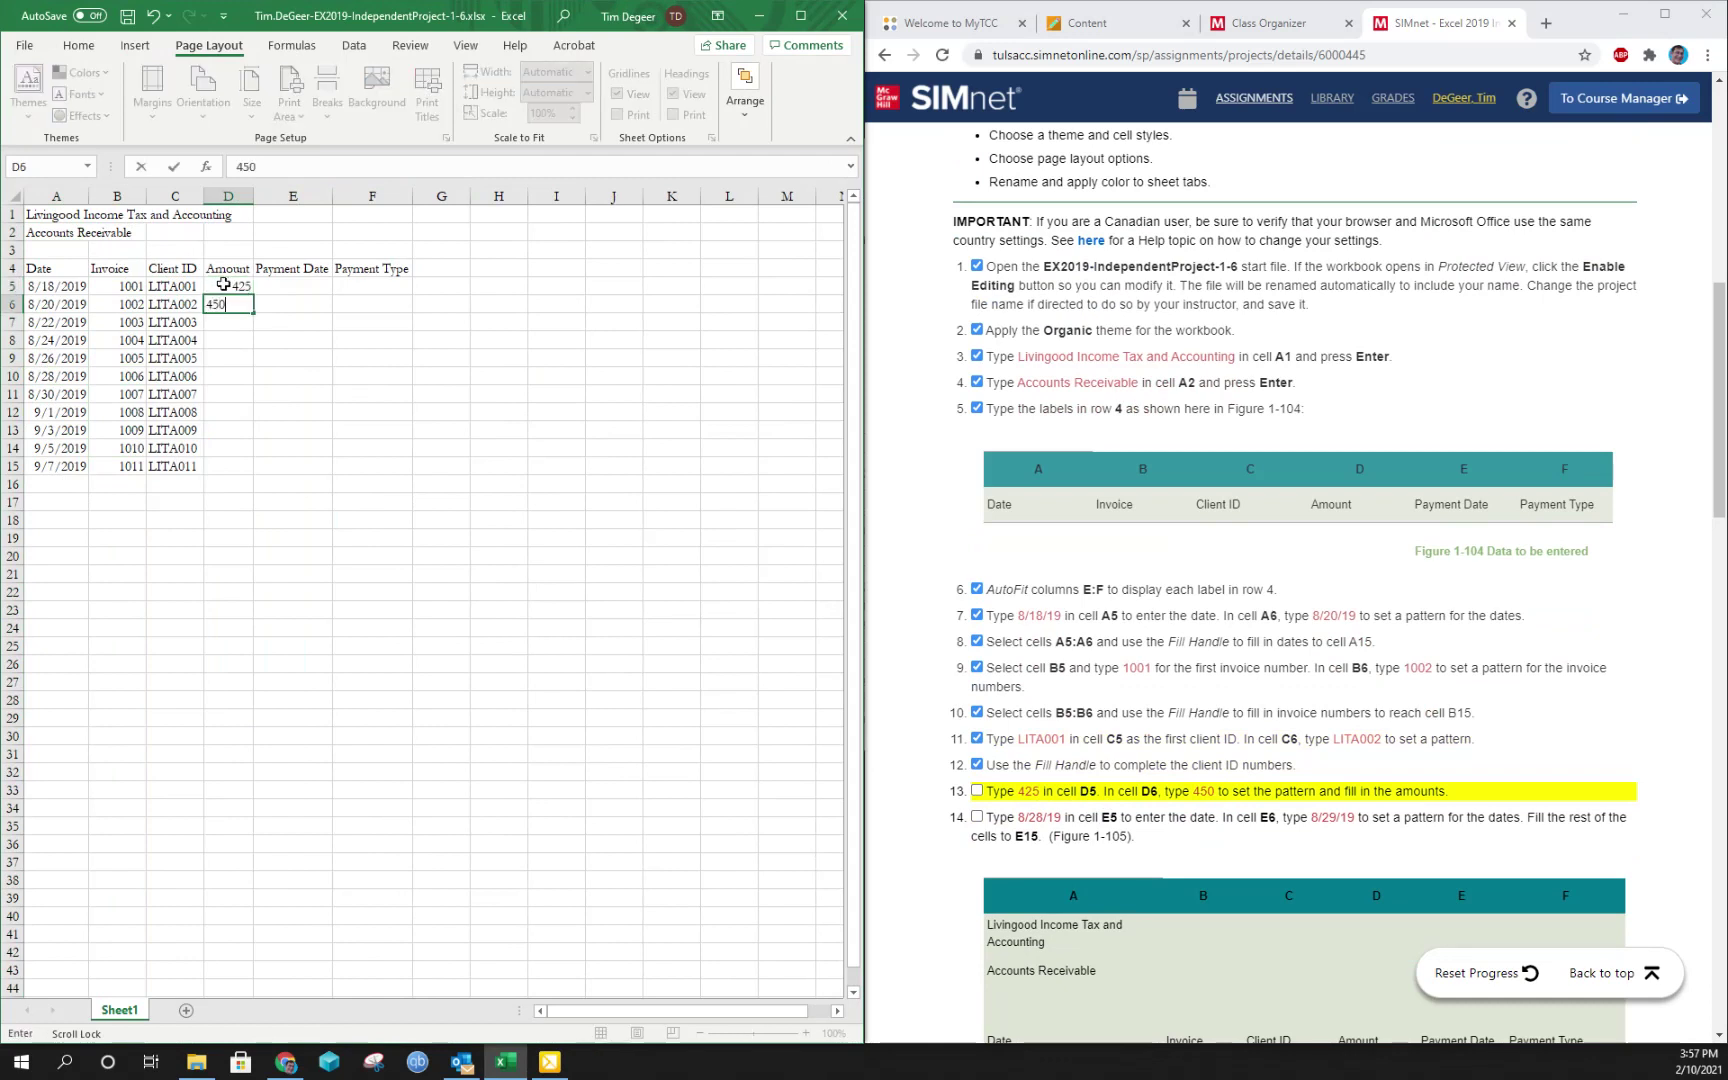
key(Return)
Fill the amount series from D5:D6 down to cell D15, and check off instruction 13
drag(224, 285, 236, 471)
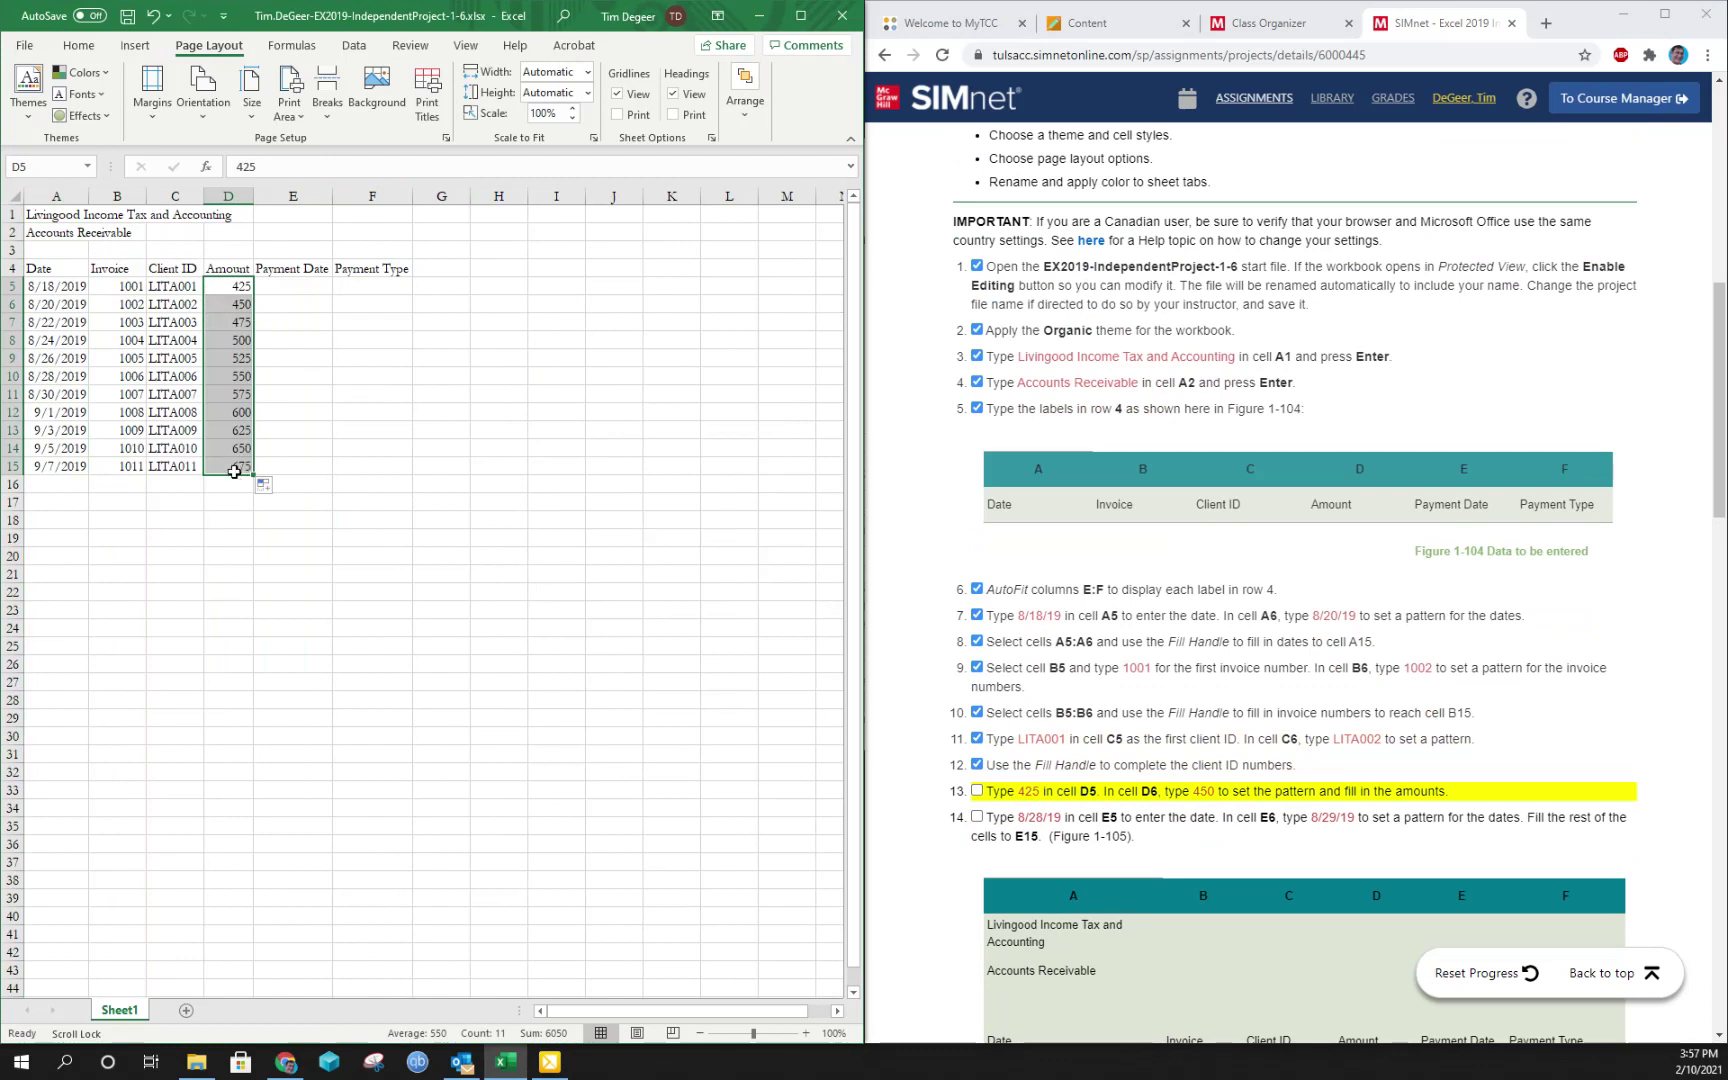
click(234, 471)
click(287, 286)
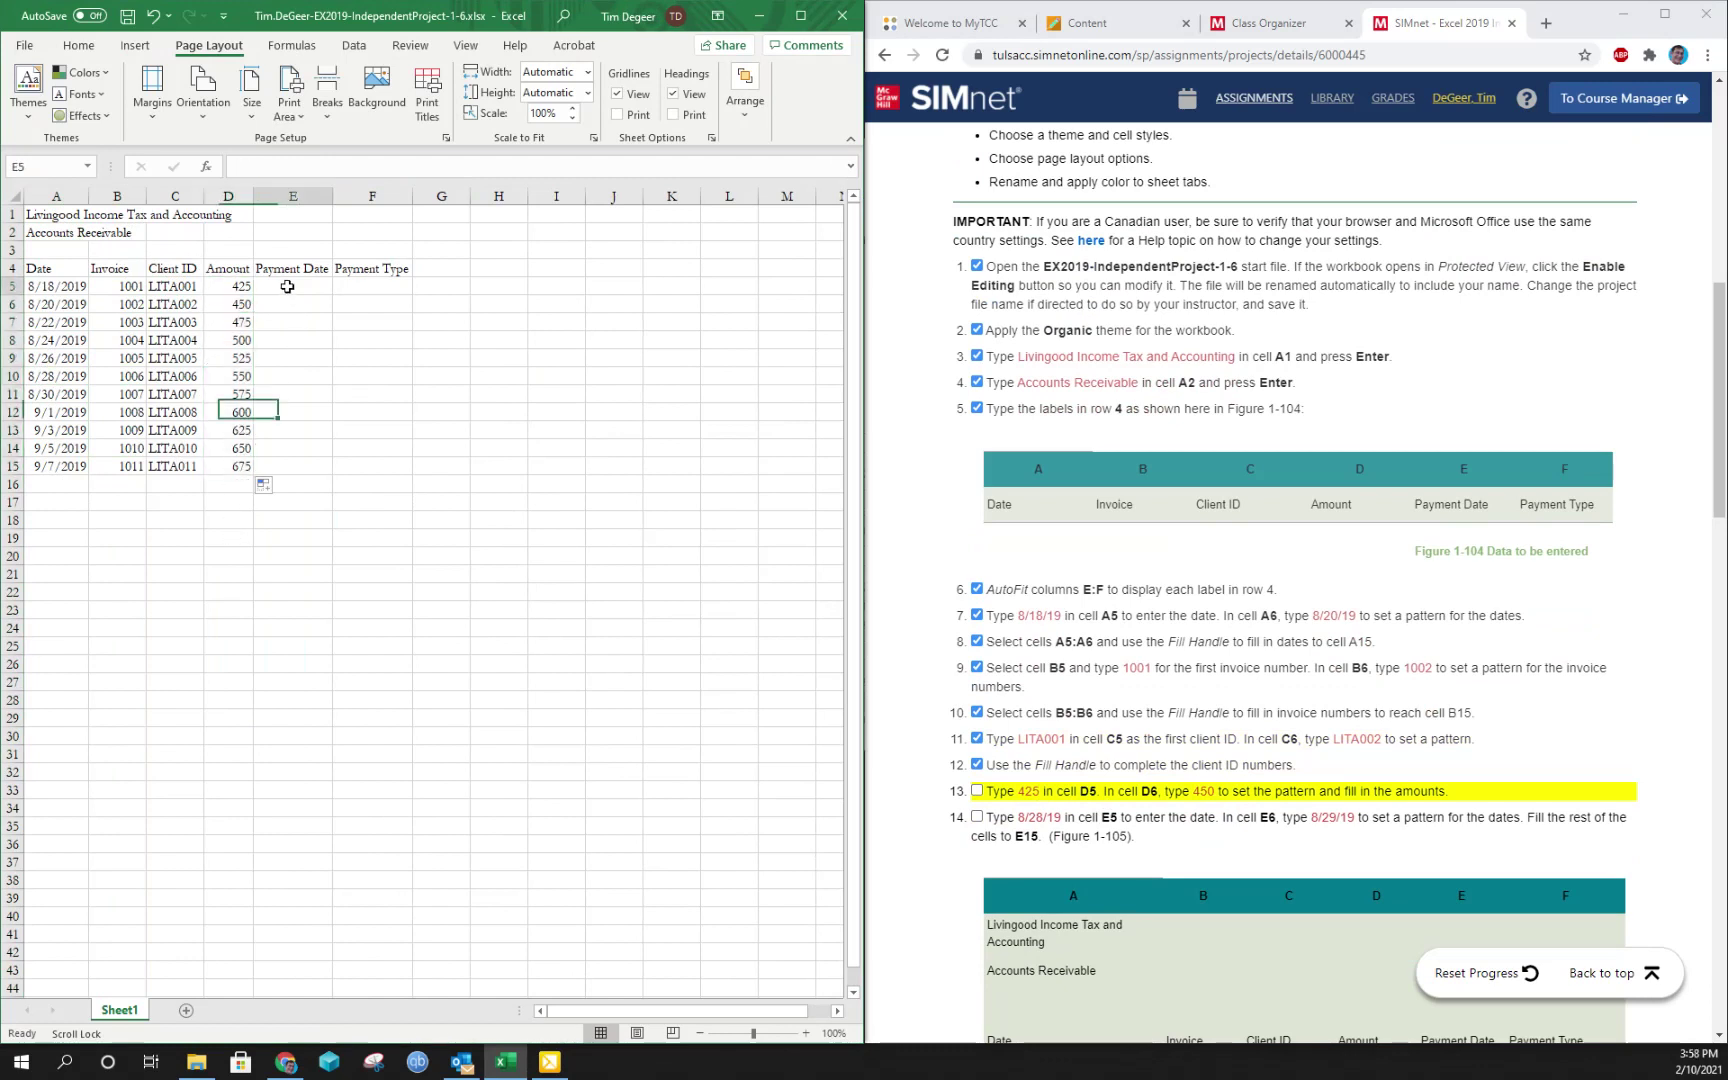
click(977, 791)
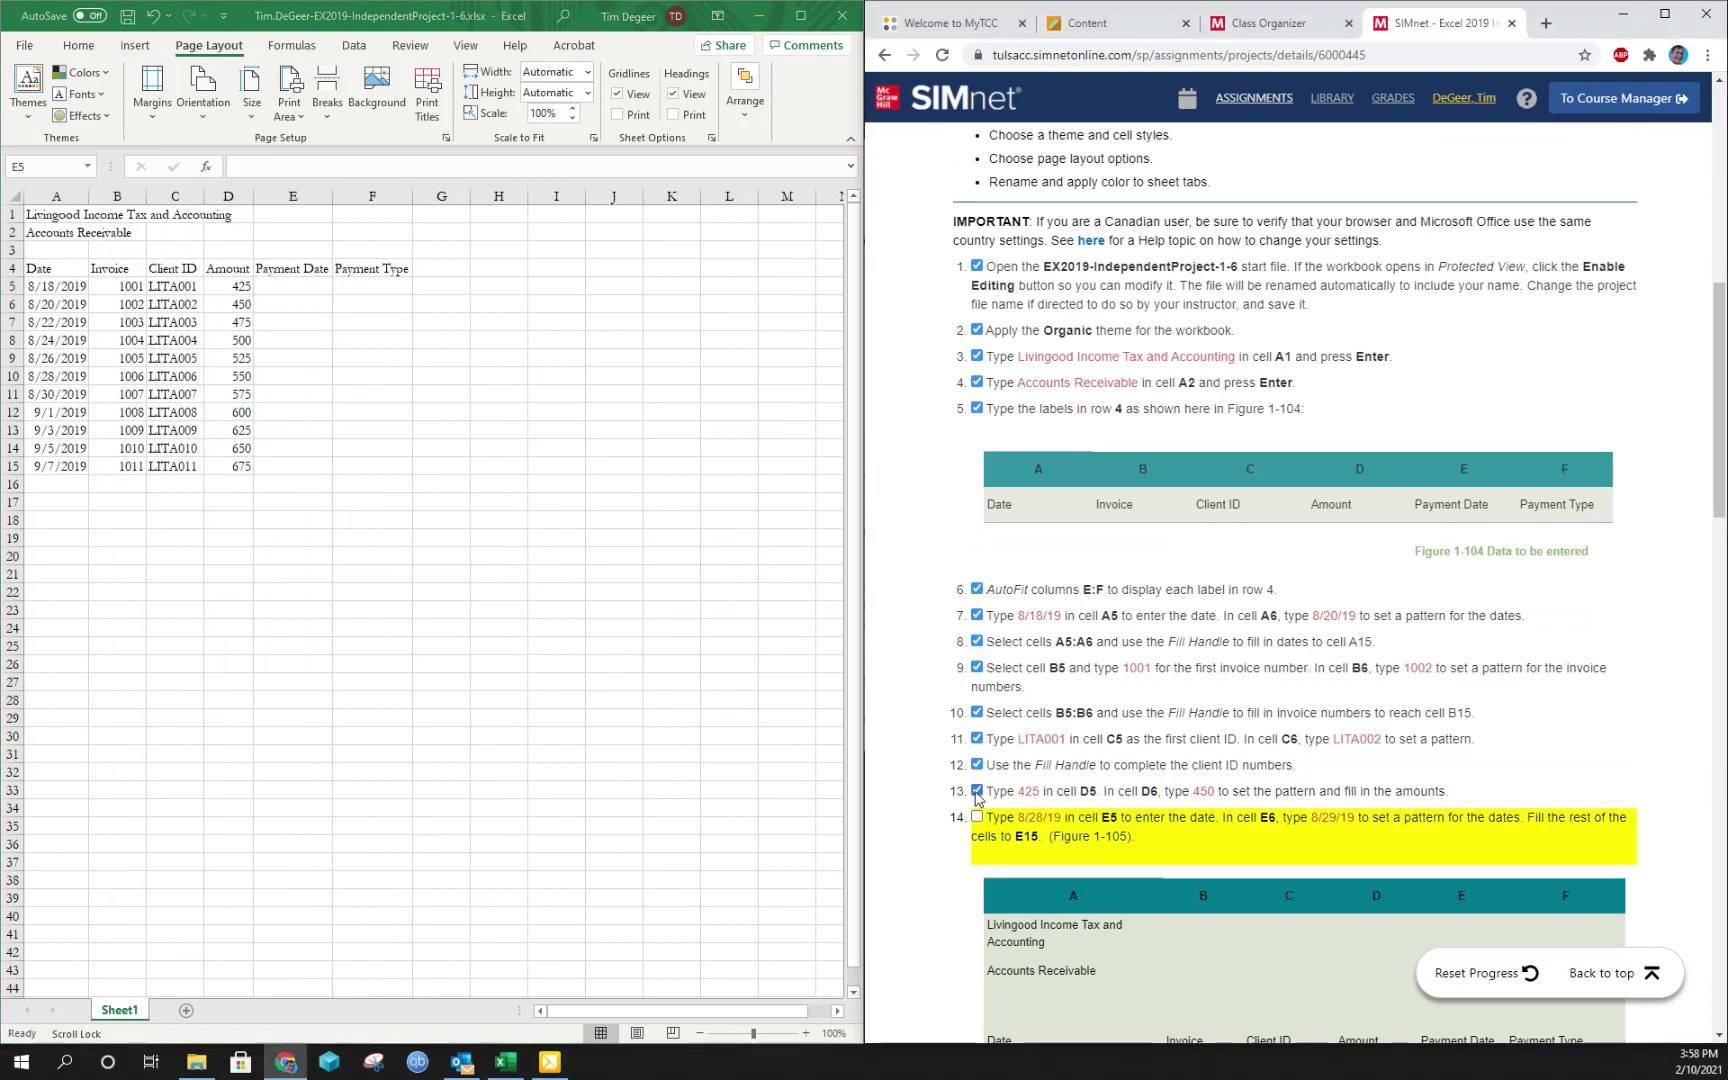
Enter the payment dates 8/28/19 in cell E5 and 8/29/2019 in cell E6
click(283, 289)
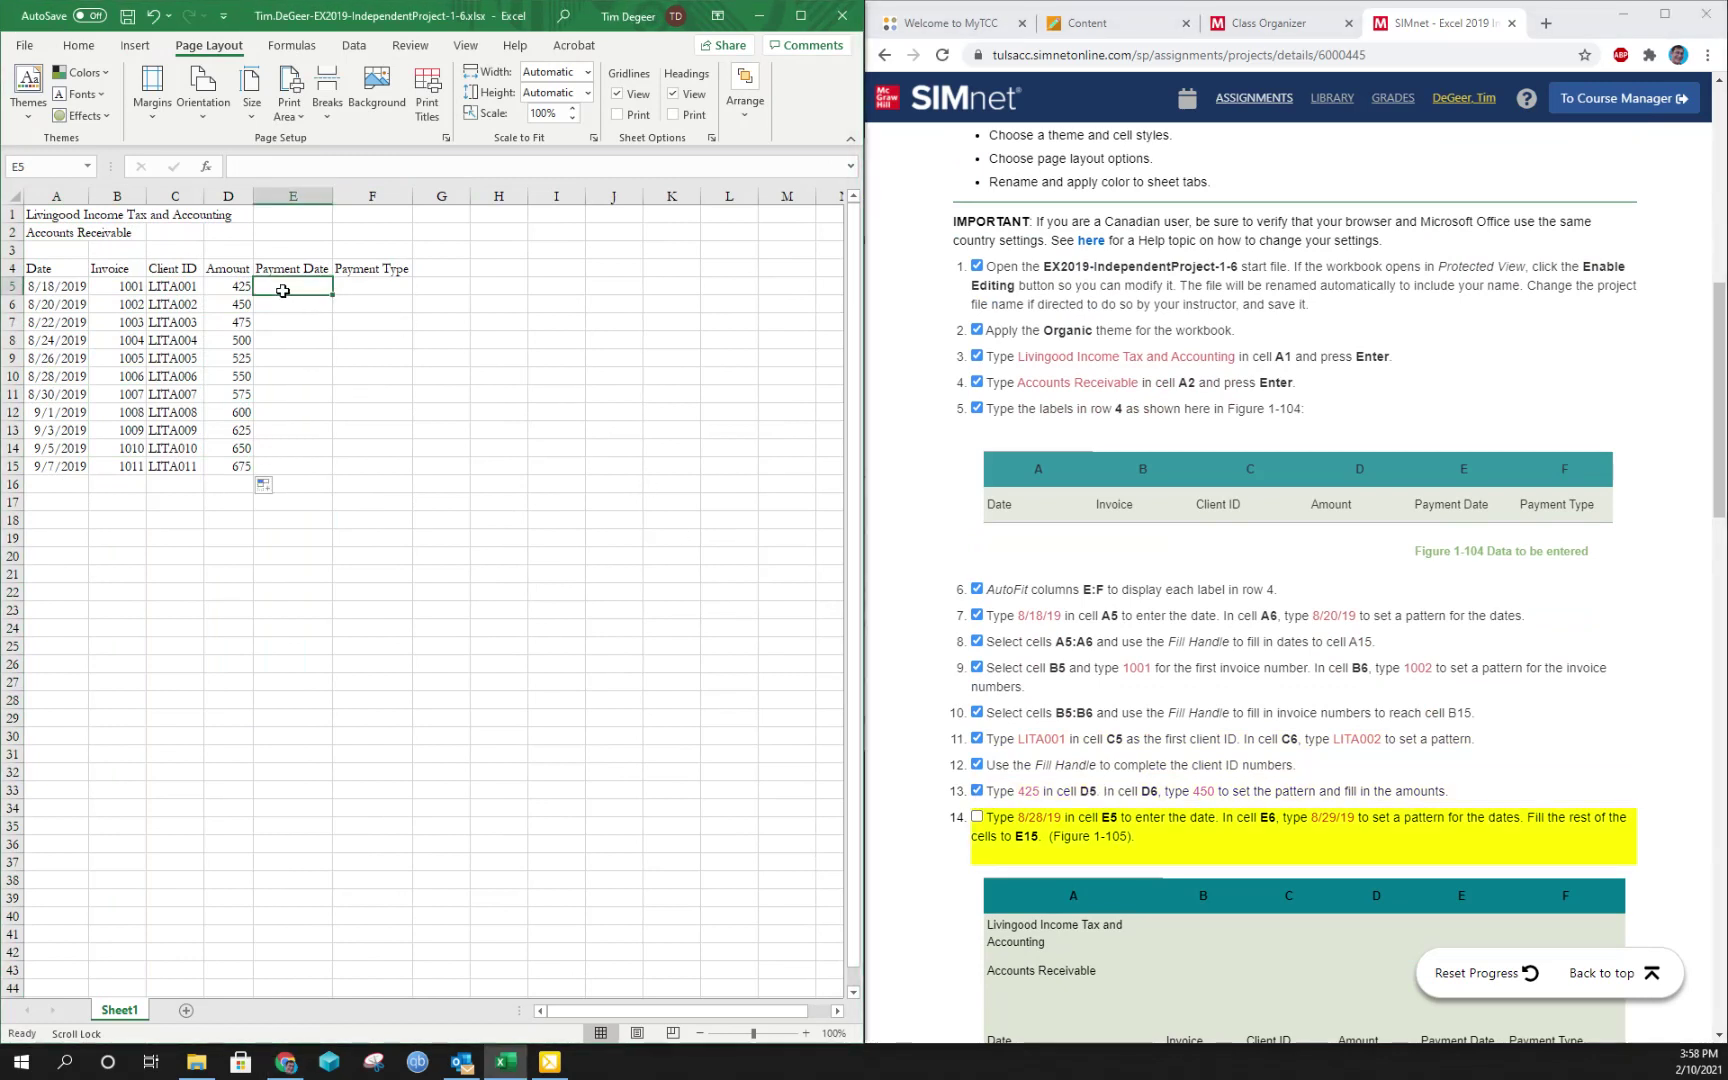
text(8/28/)
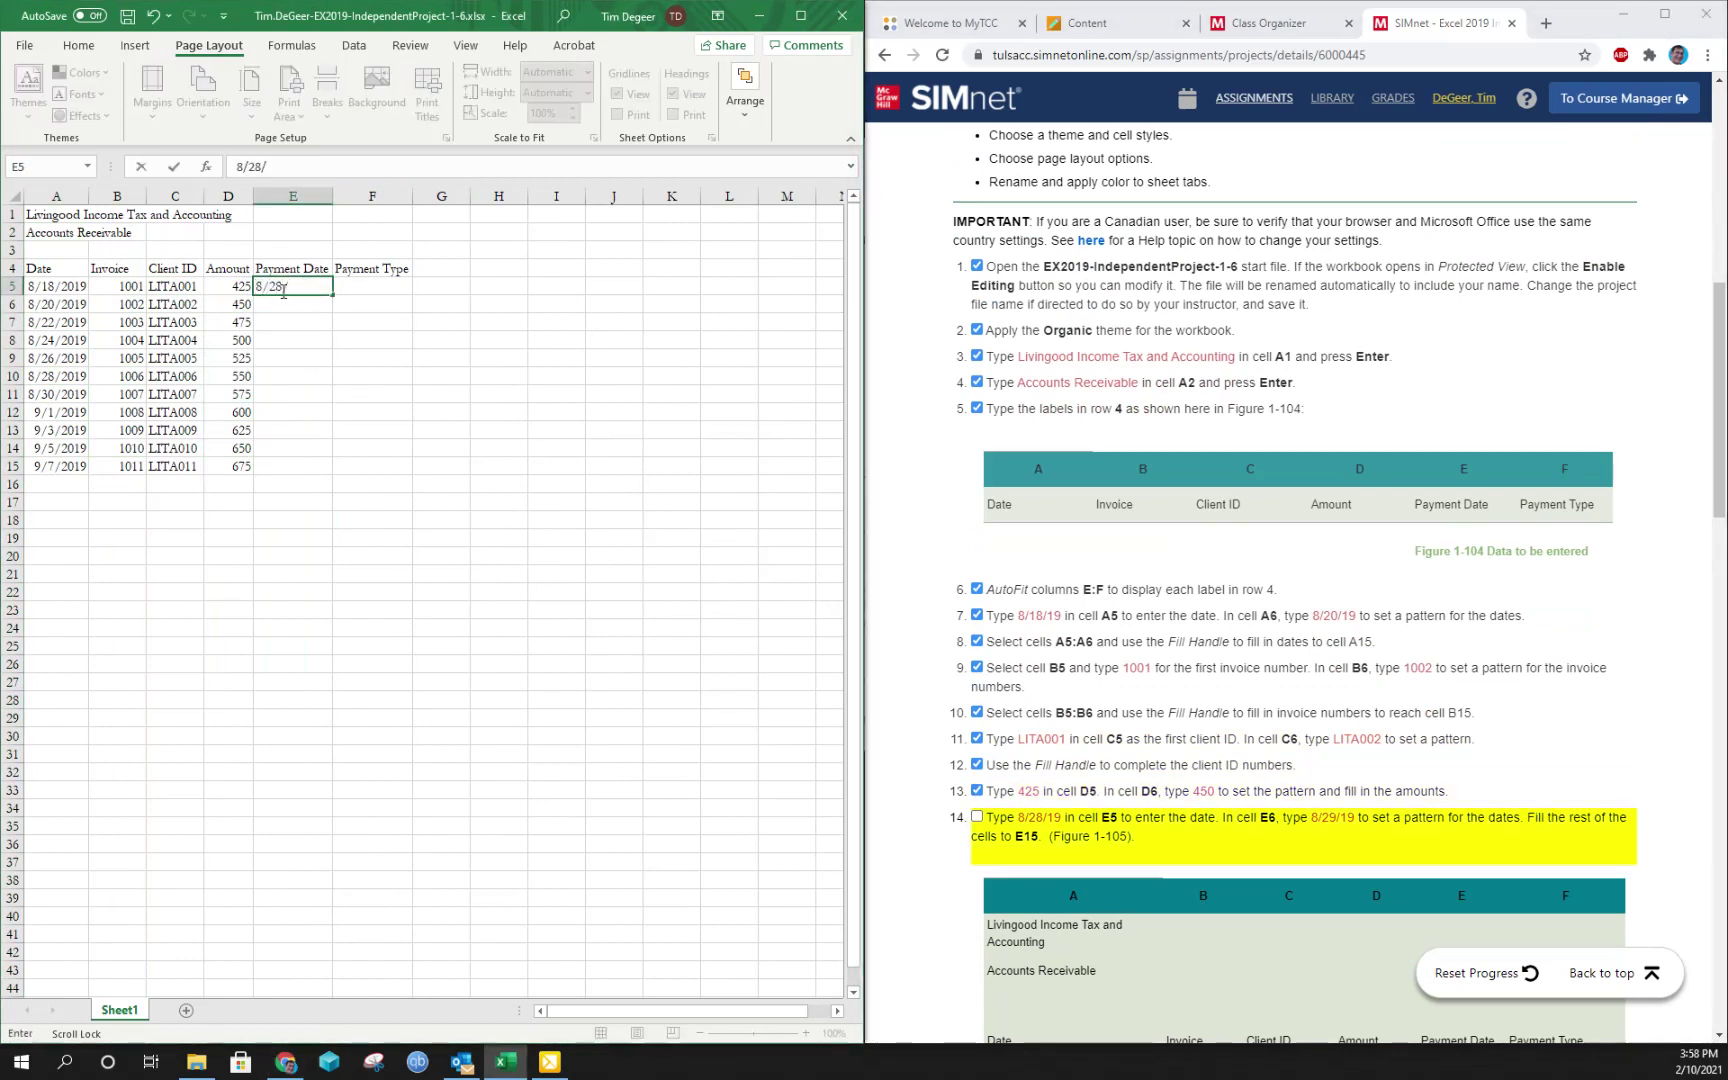
text(19)
key(Return)
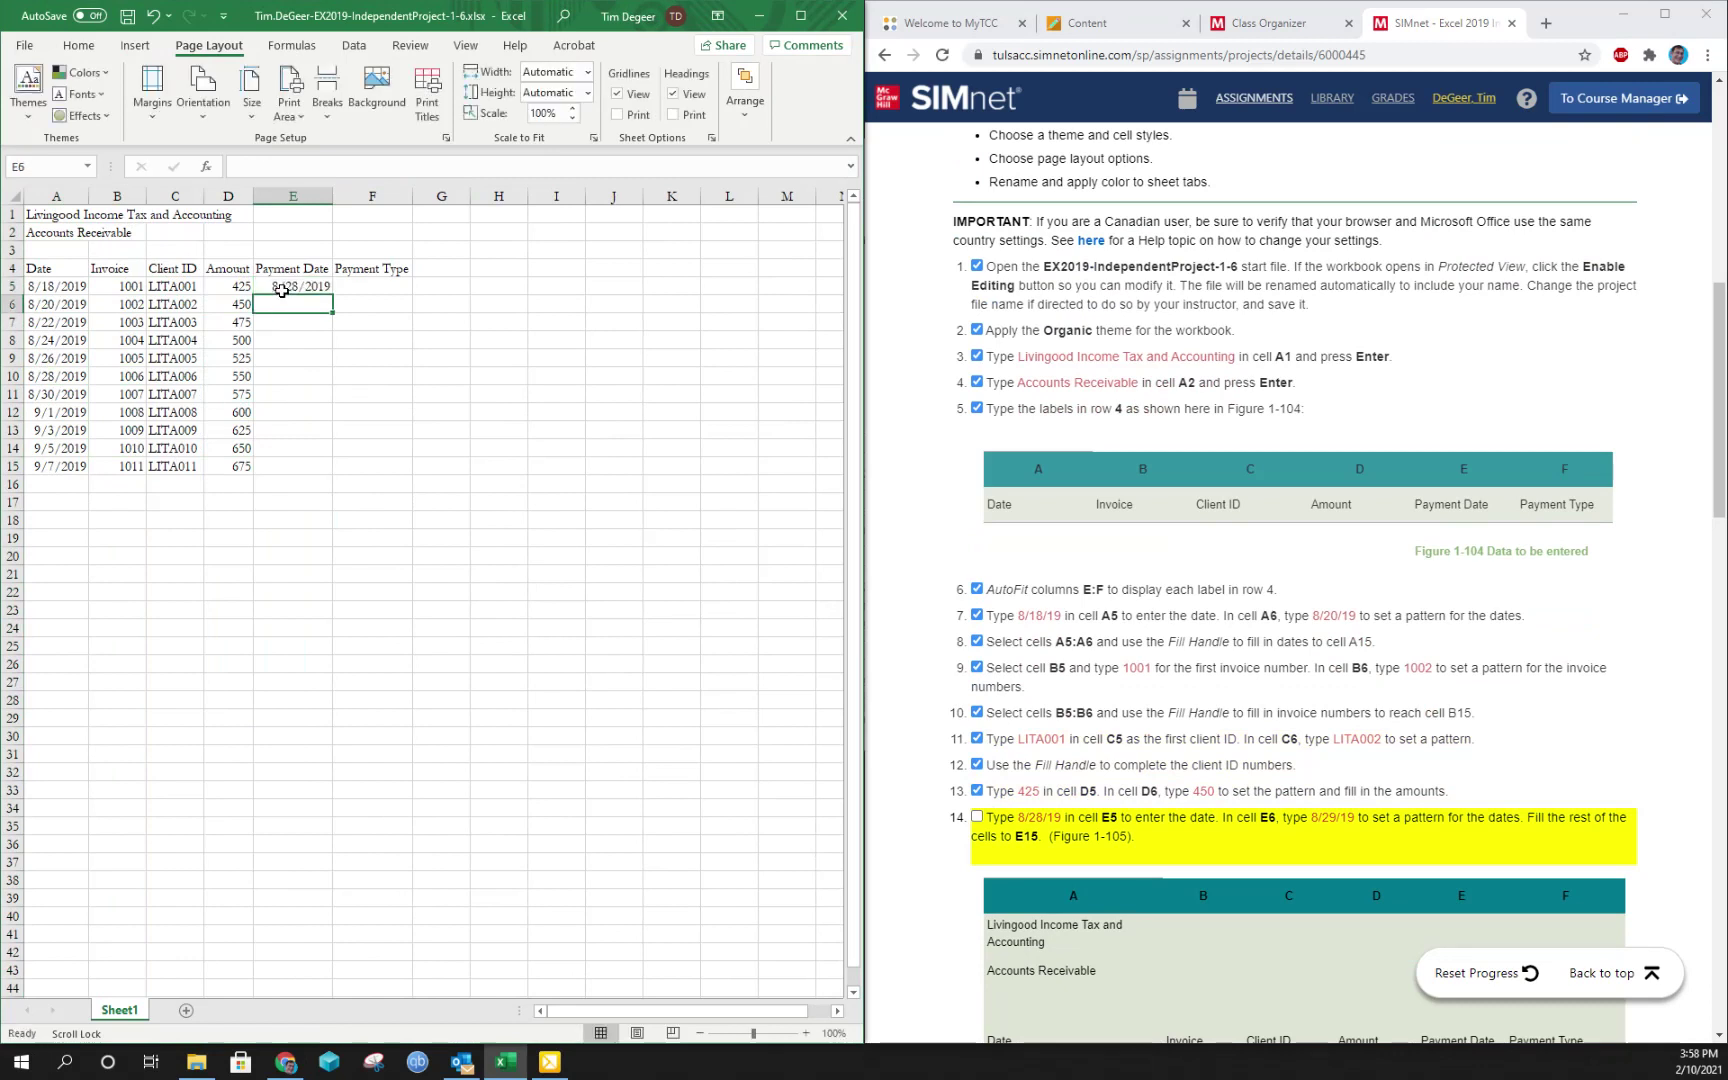
text(8/29/)
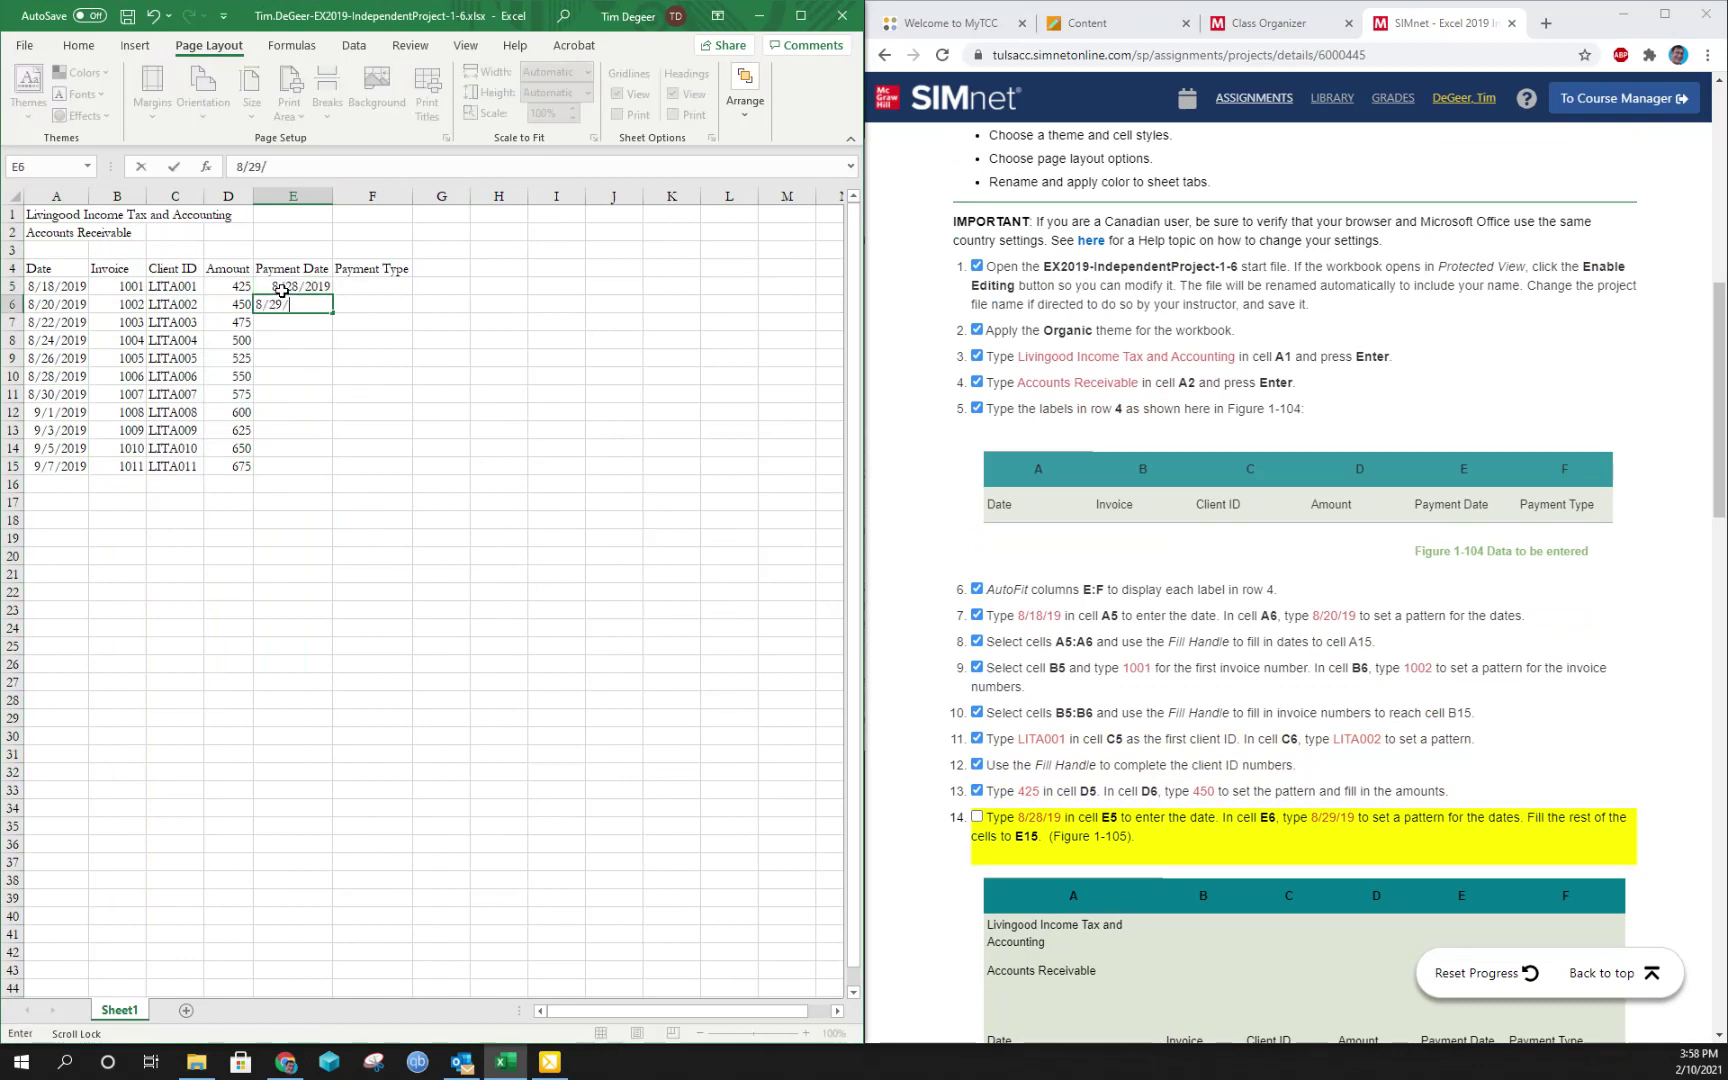
text(2019)
key(Return)
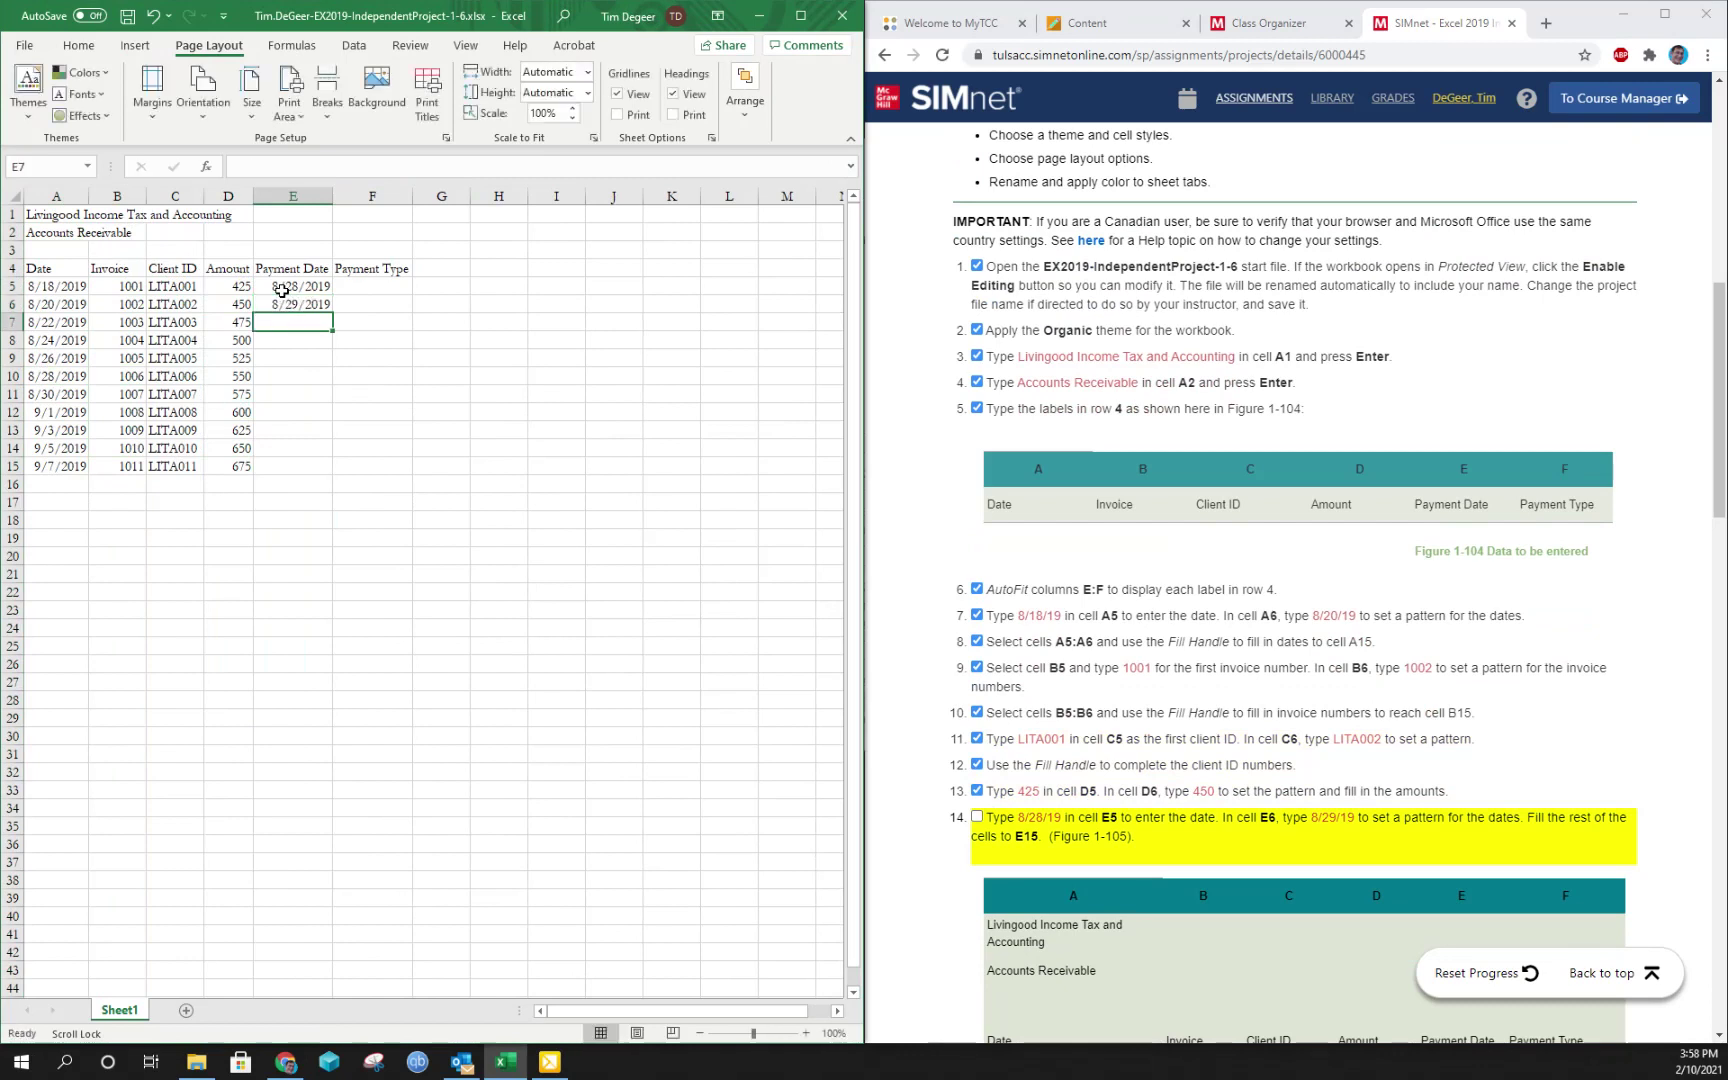
Fill the payment date series from E5:E6 down to cell E15, and check off instruction 14
drag(281, 290, 292, 462)
click(291, 466)
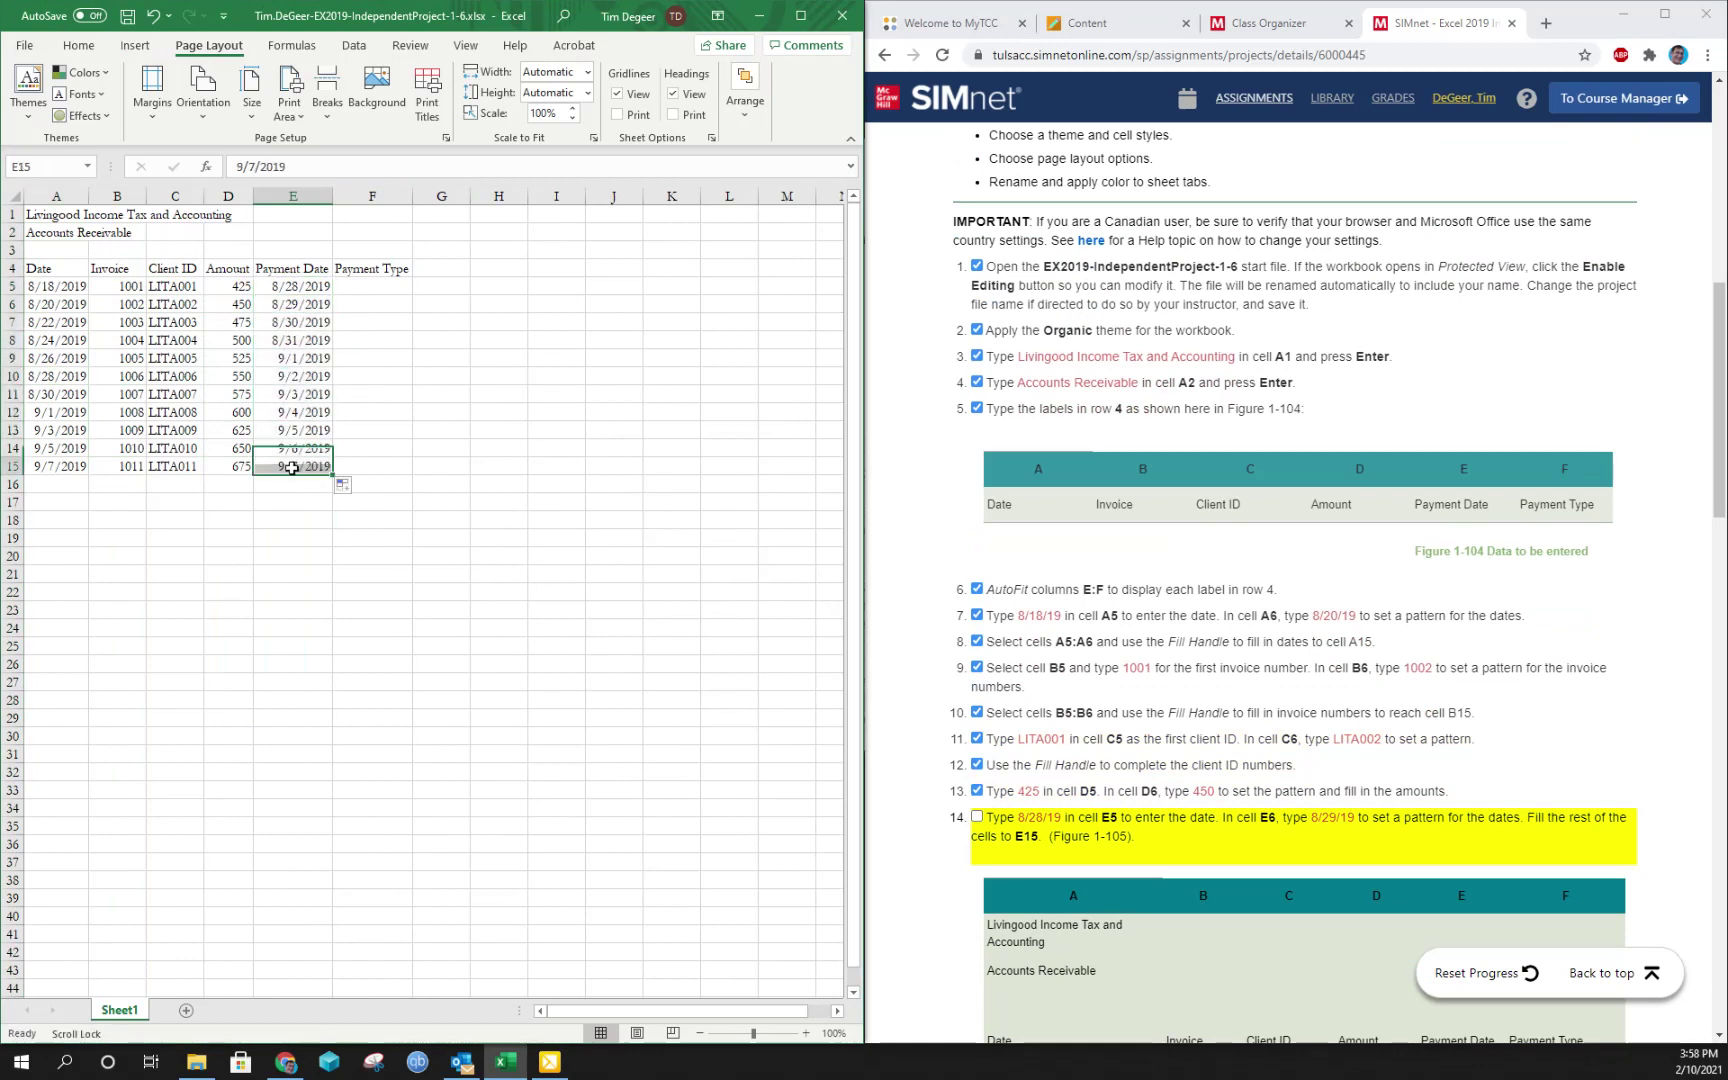
click(63, 465)
click(280, 467)
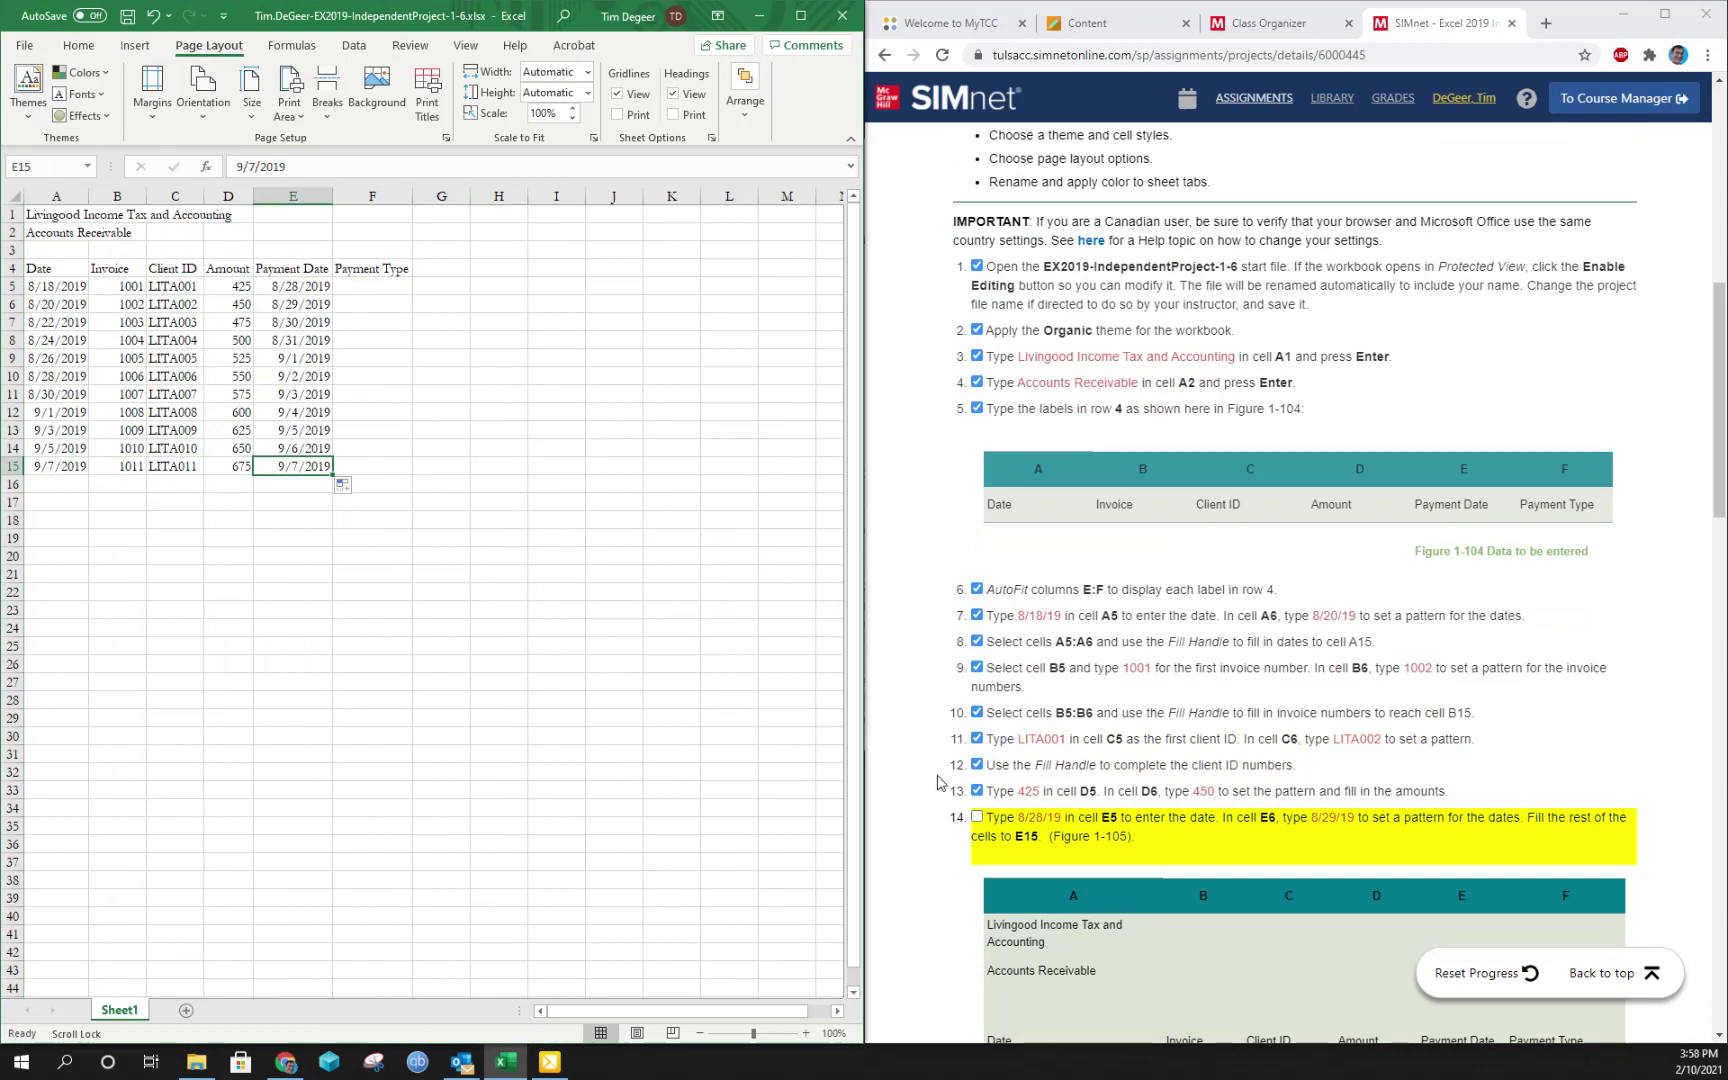
click(978, 817)
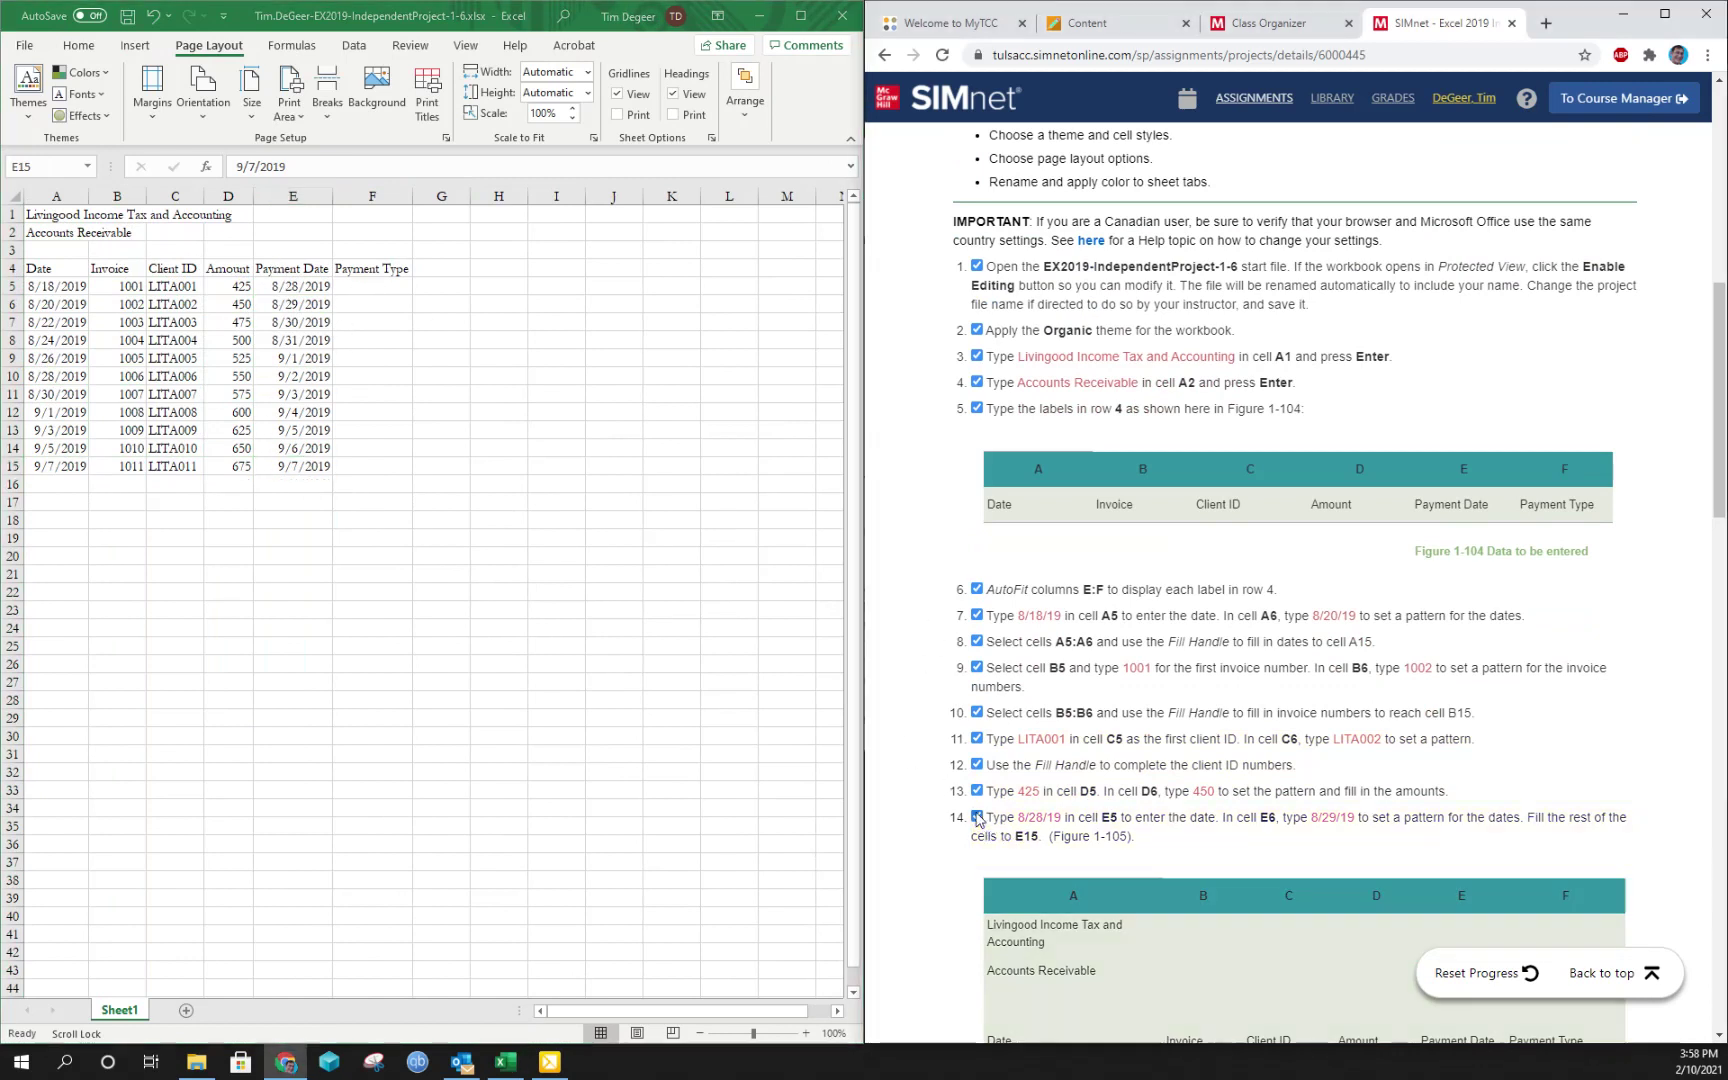
Enter the payment types Check in cell F5, EFT in cell F6 and Credit card in cell F7
scroll(1193, 772, down, 2)
scroll(1196, 770, down, 3)
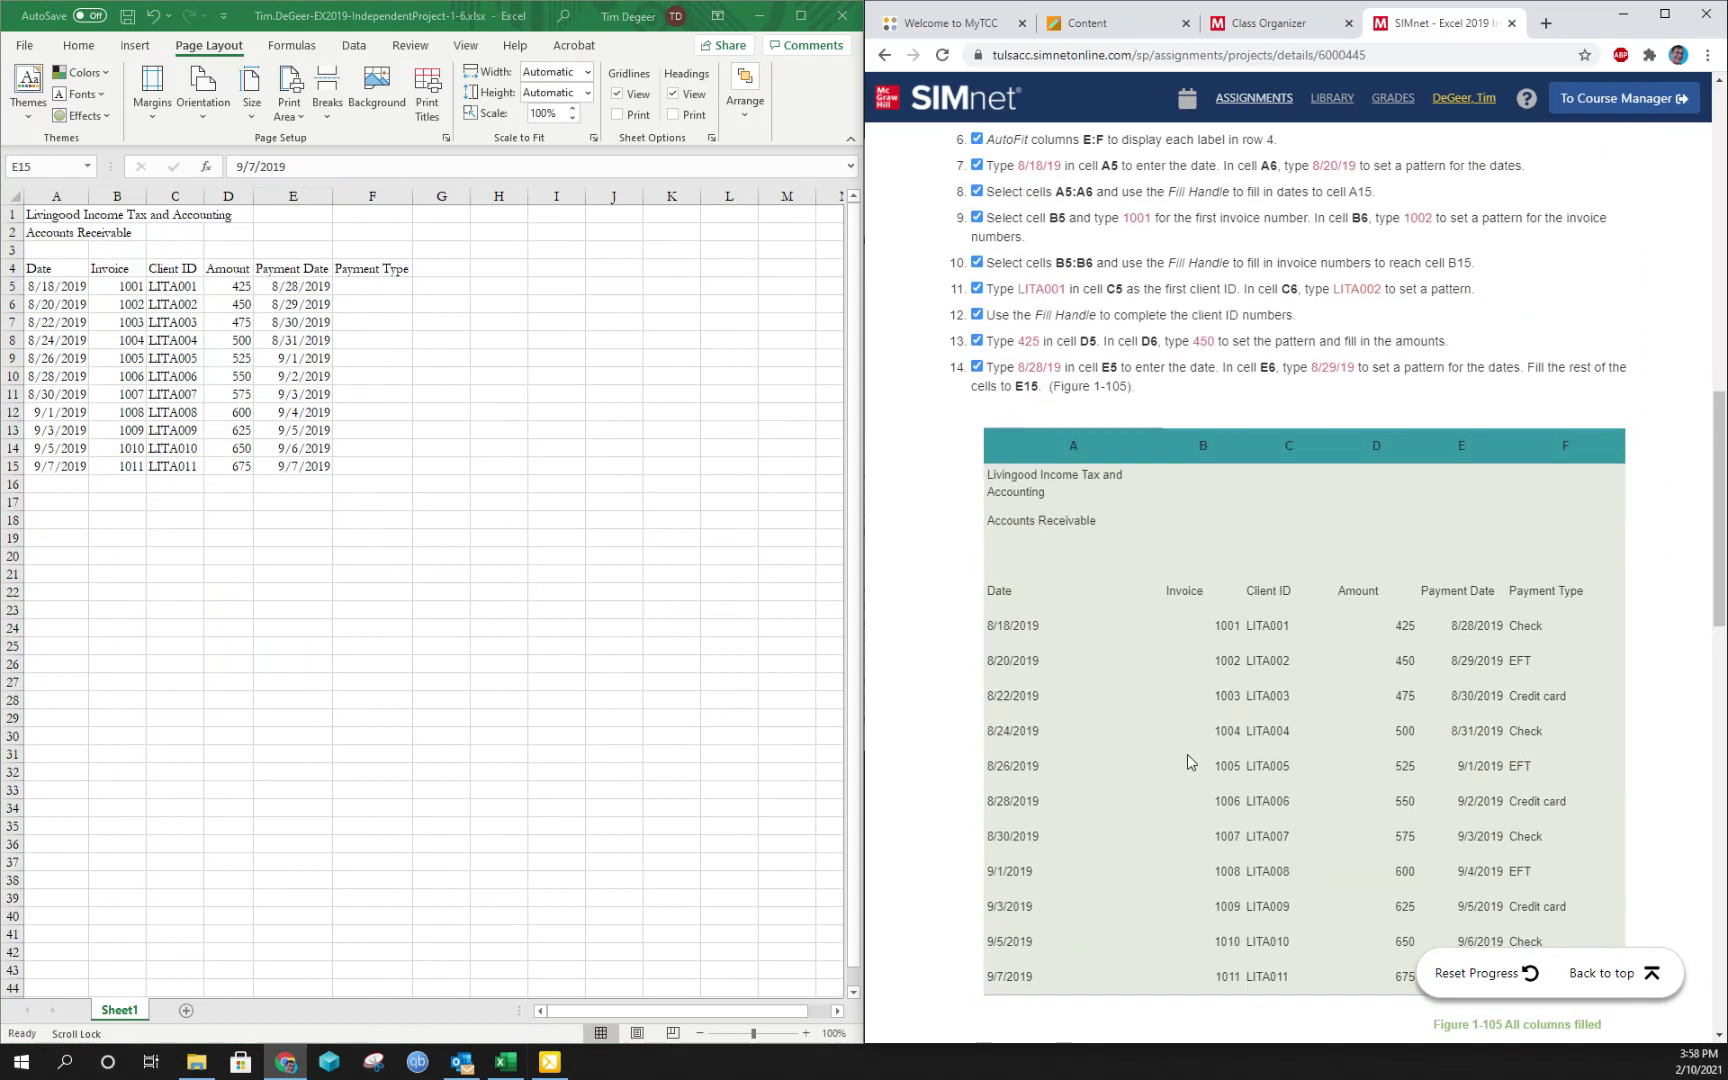
scroll(1497, 400, down, 3)
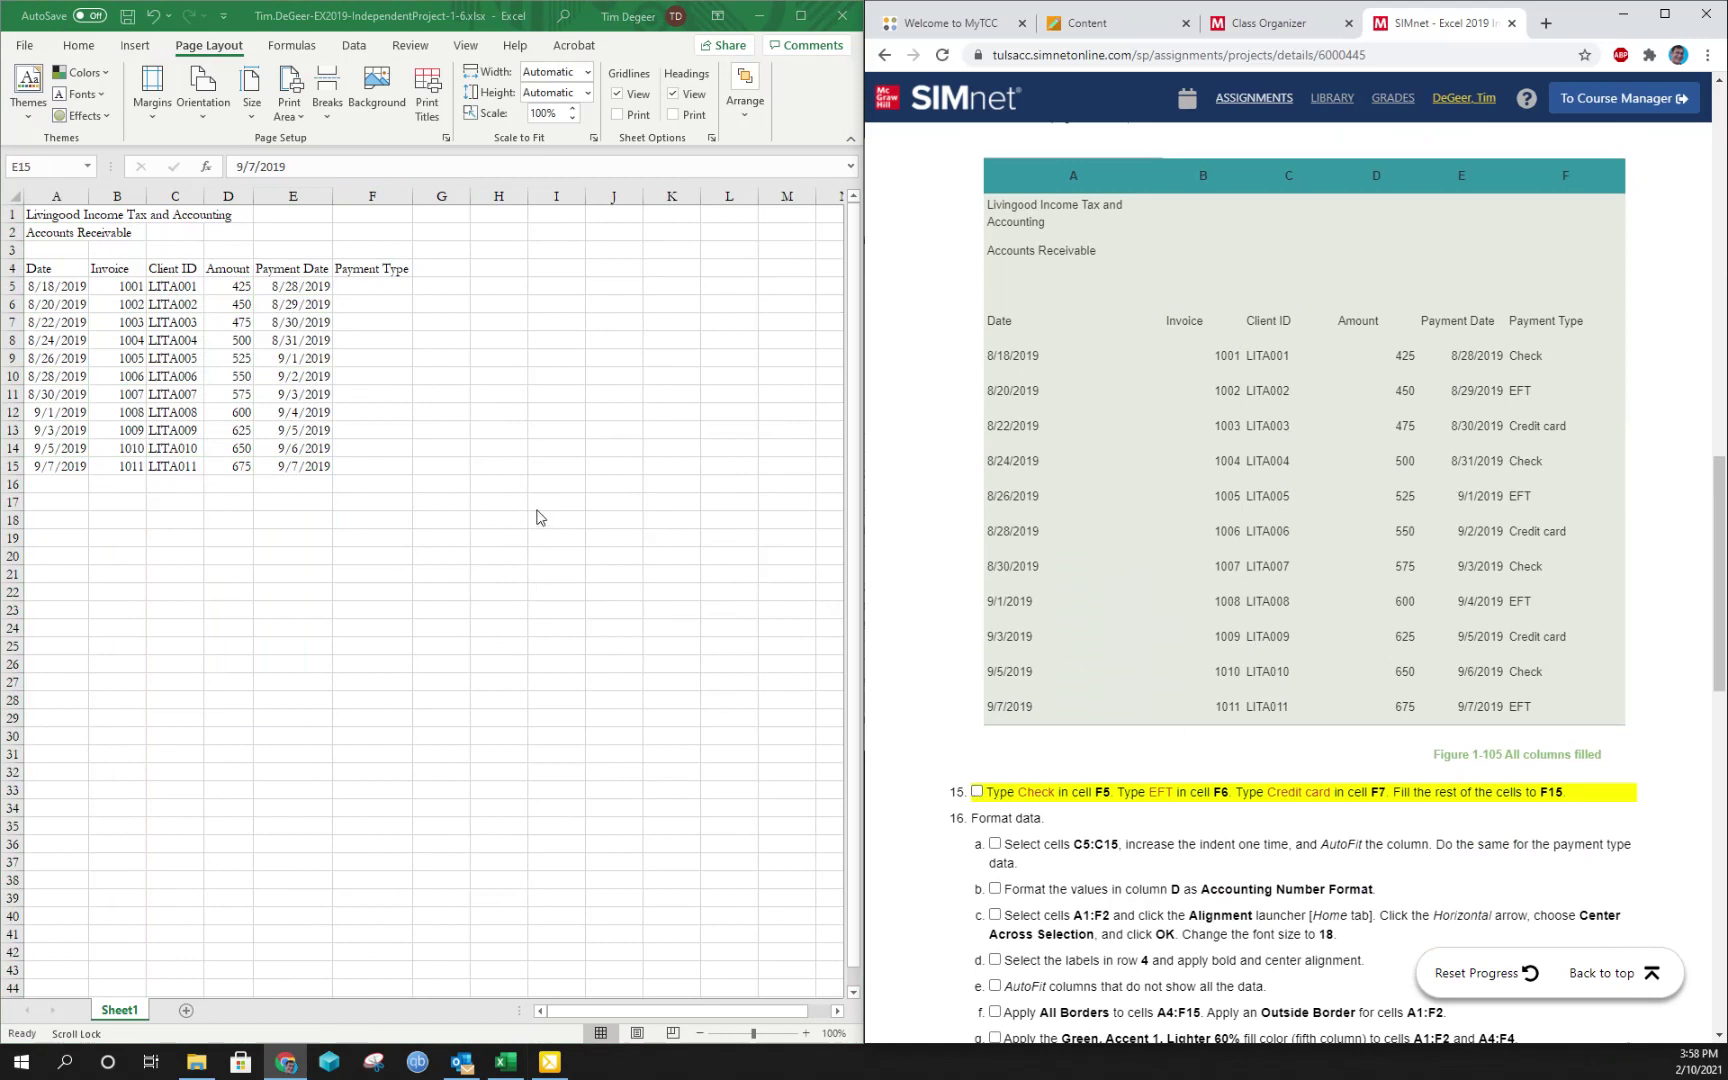
click(366, 291)
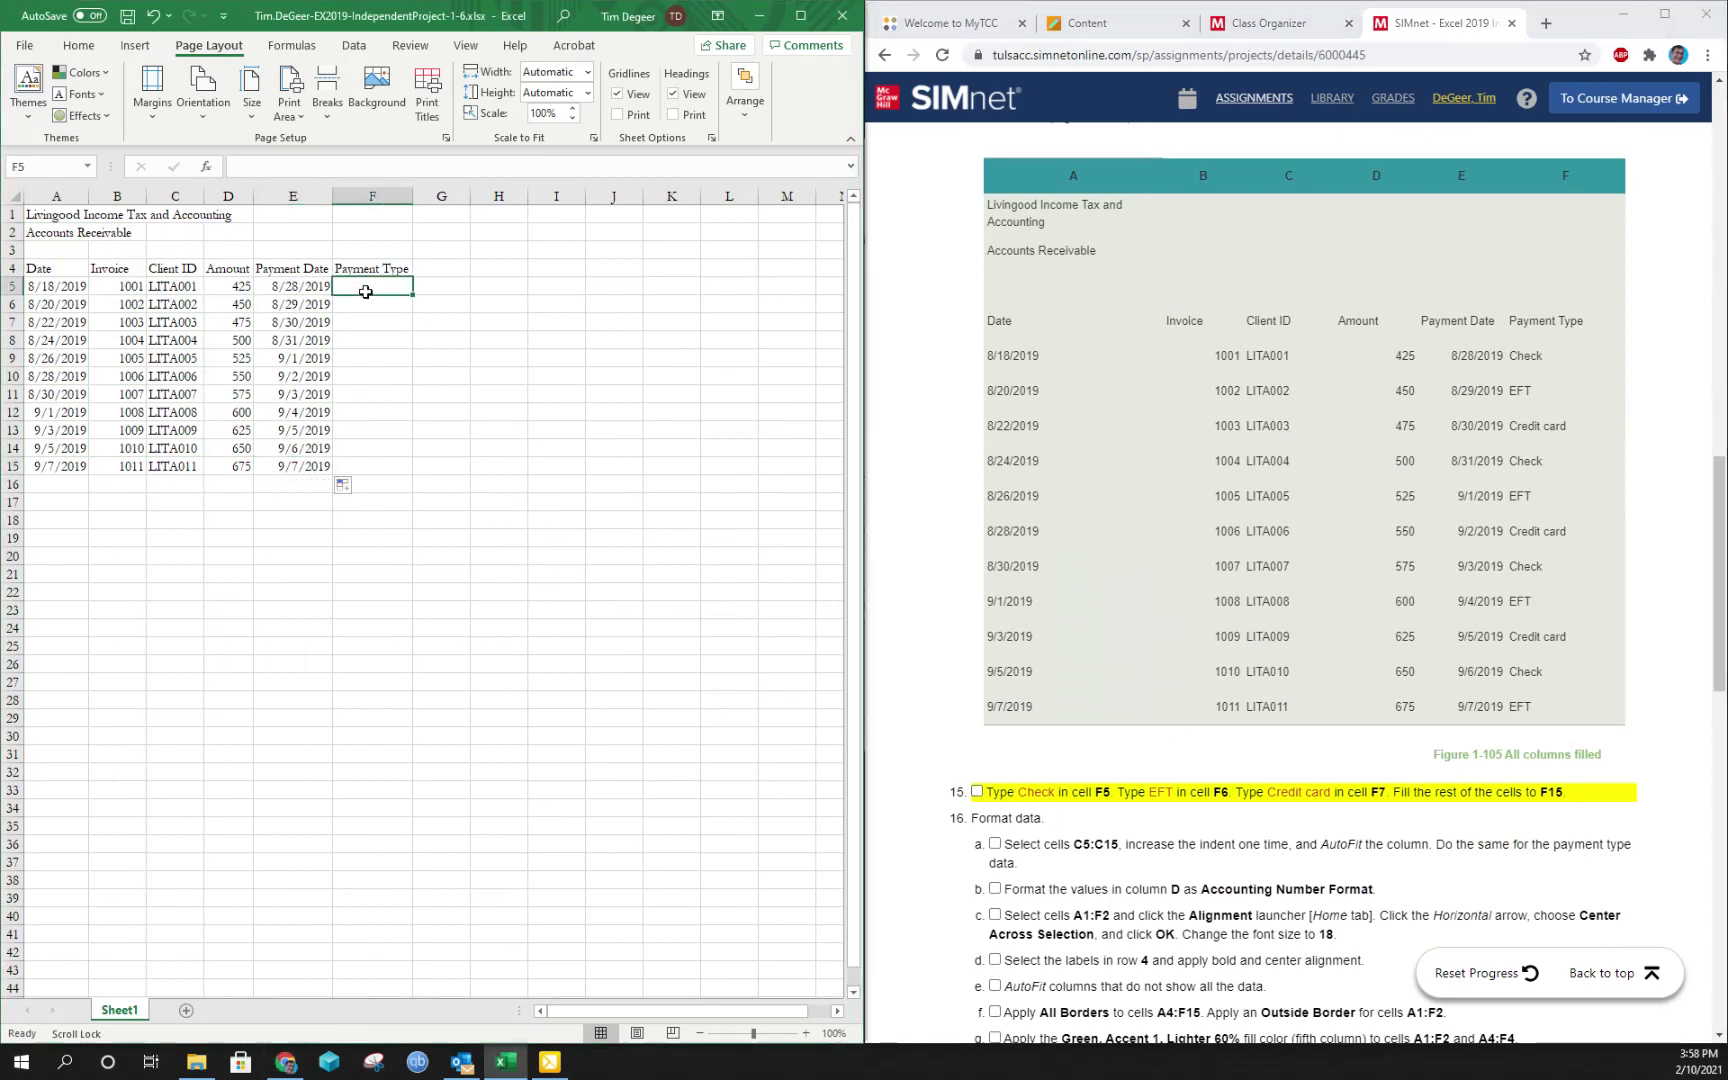
text(C)
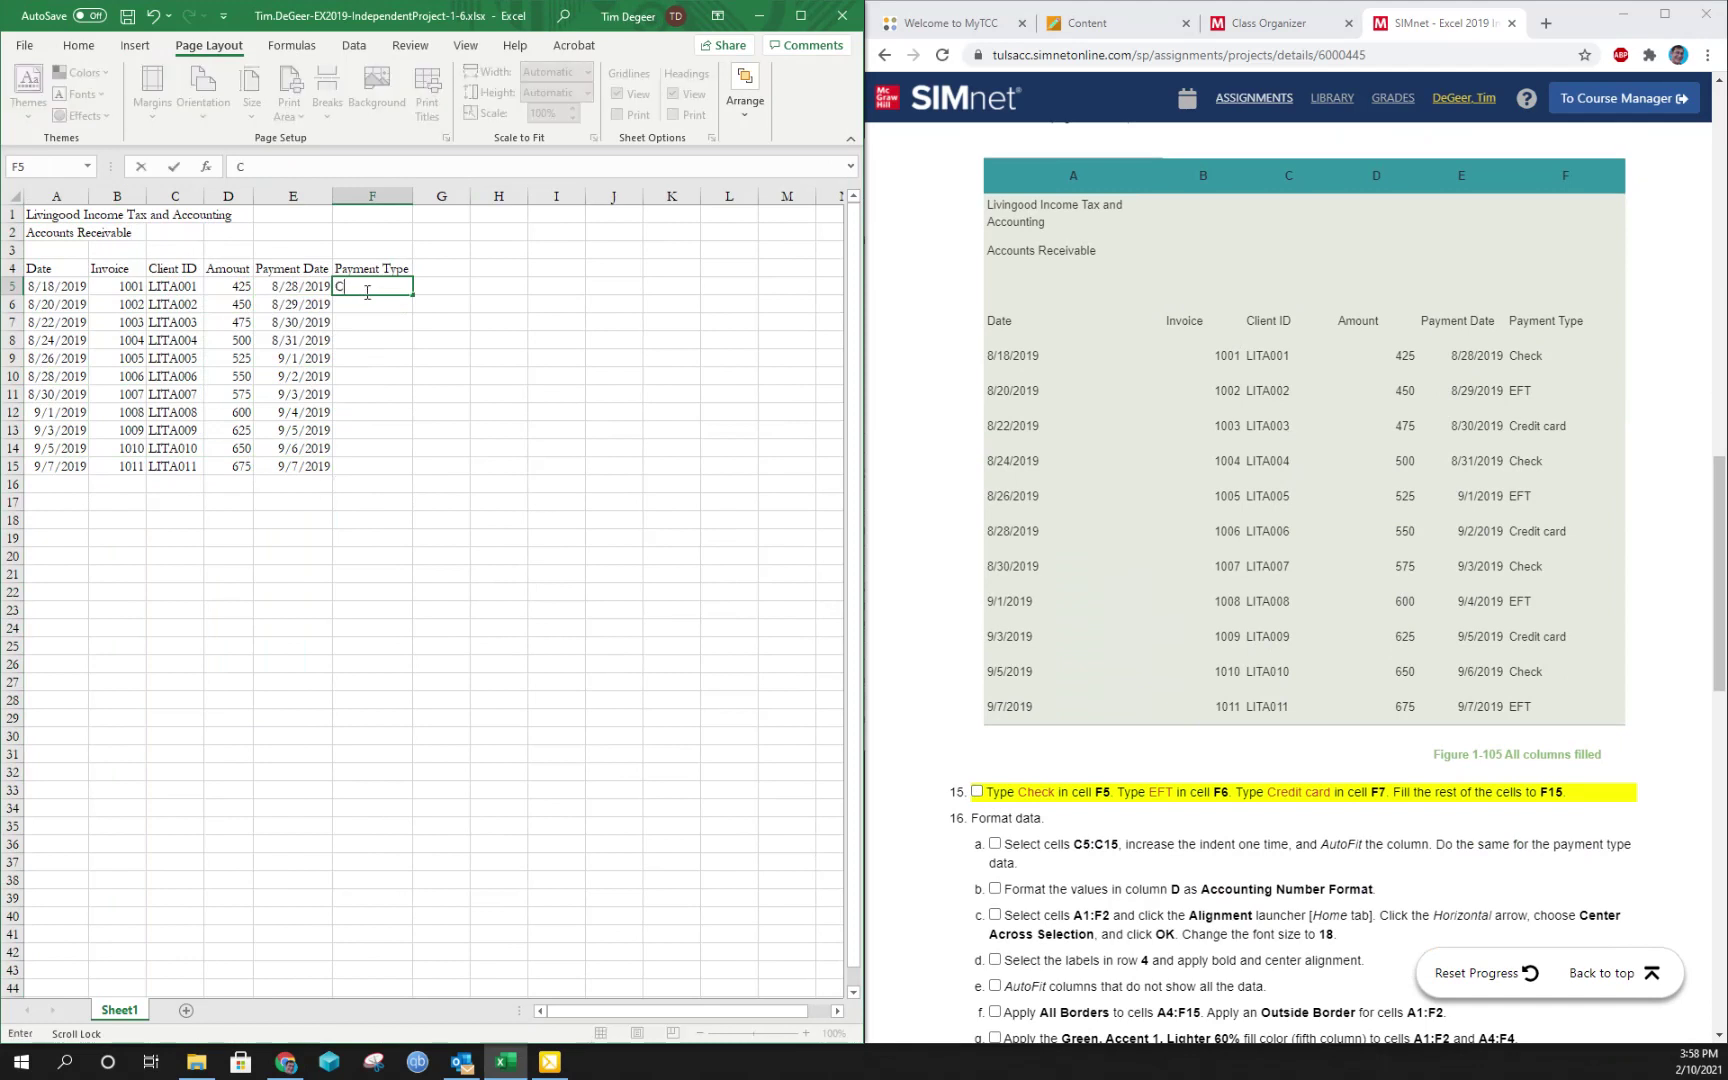
text(heck)
key(Return)
text(E)
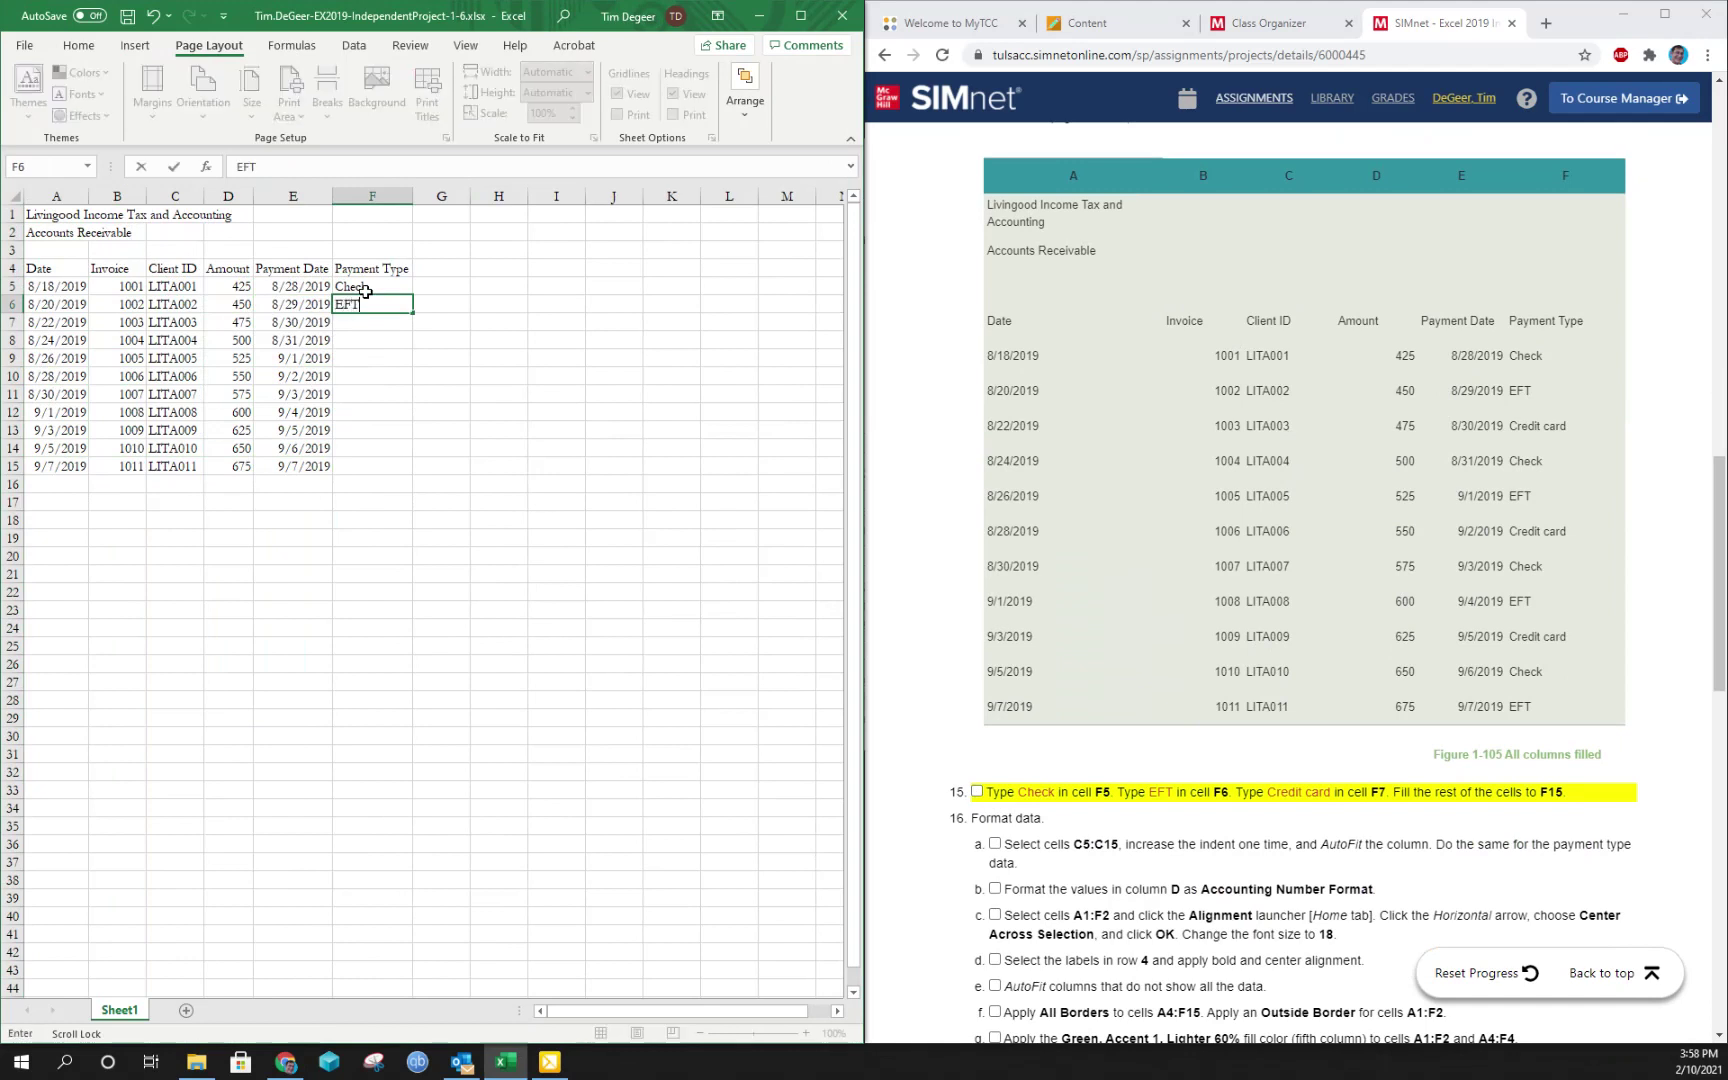
text(FT)
key(Return)
text(Credit)
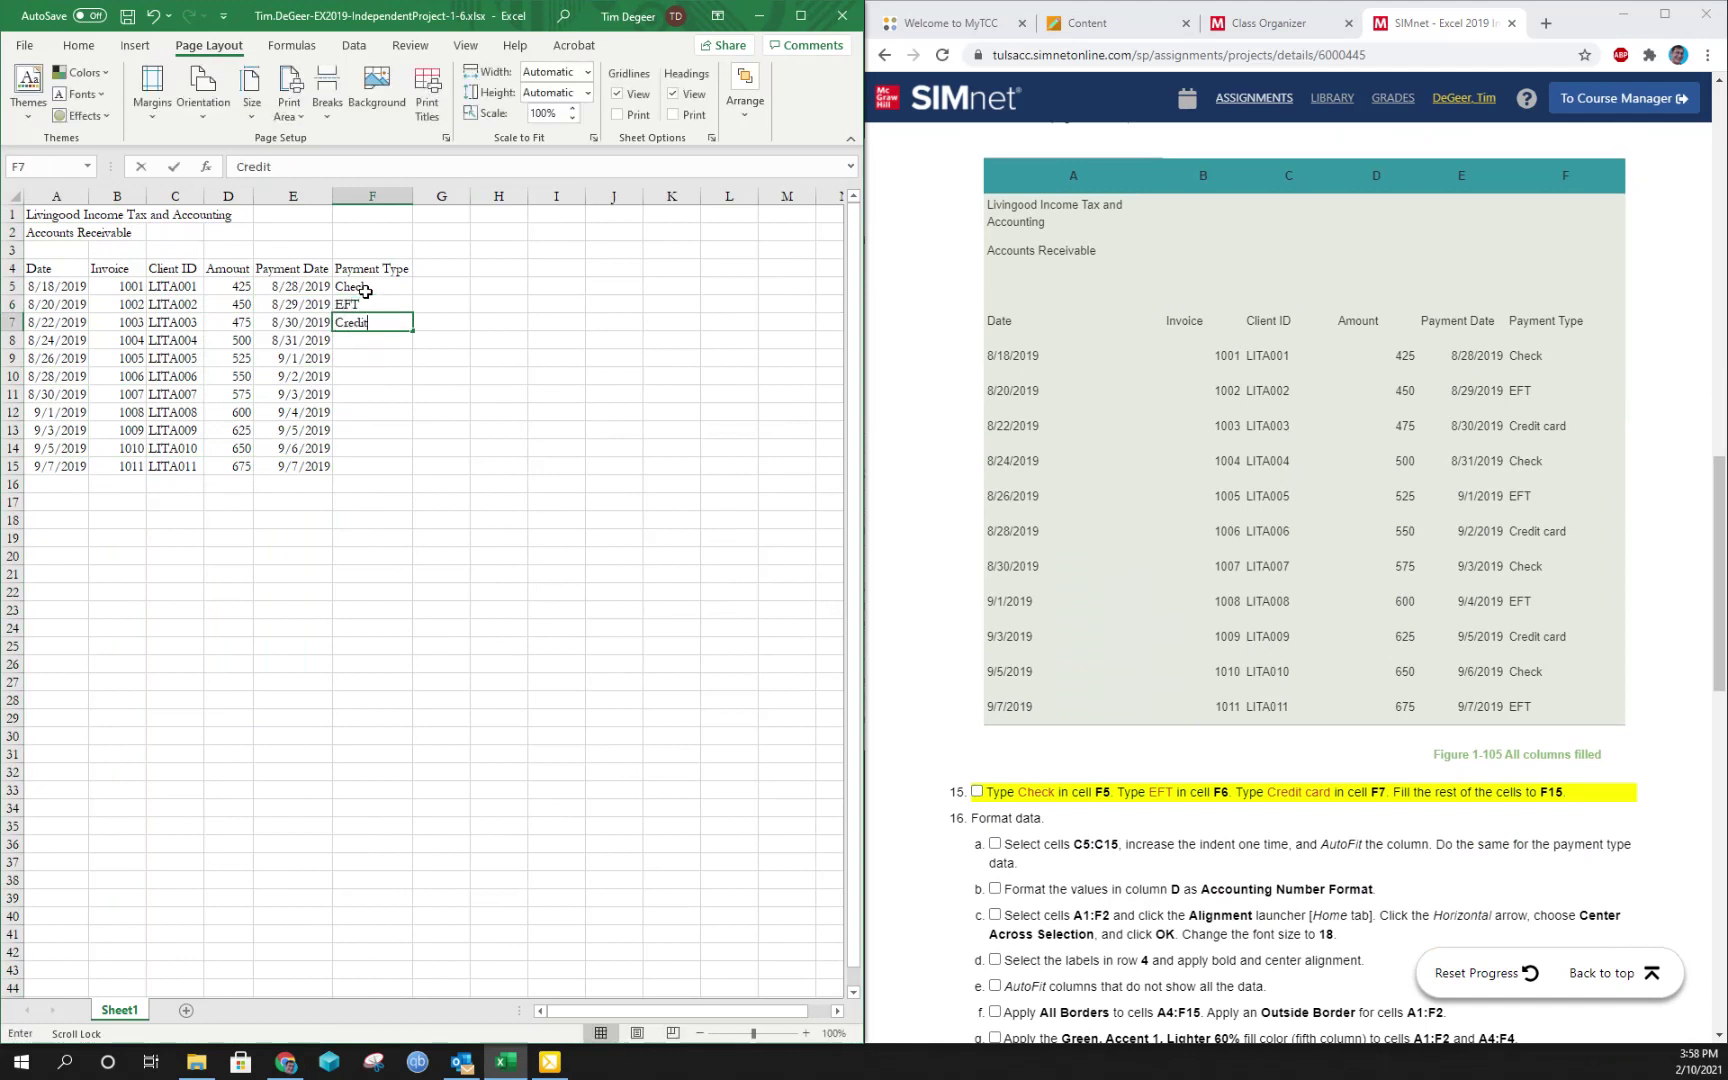
text( card)
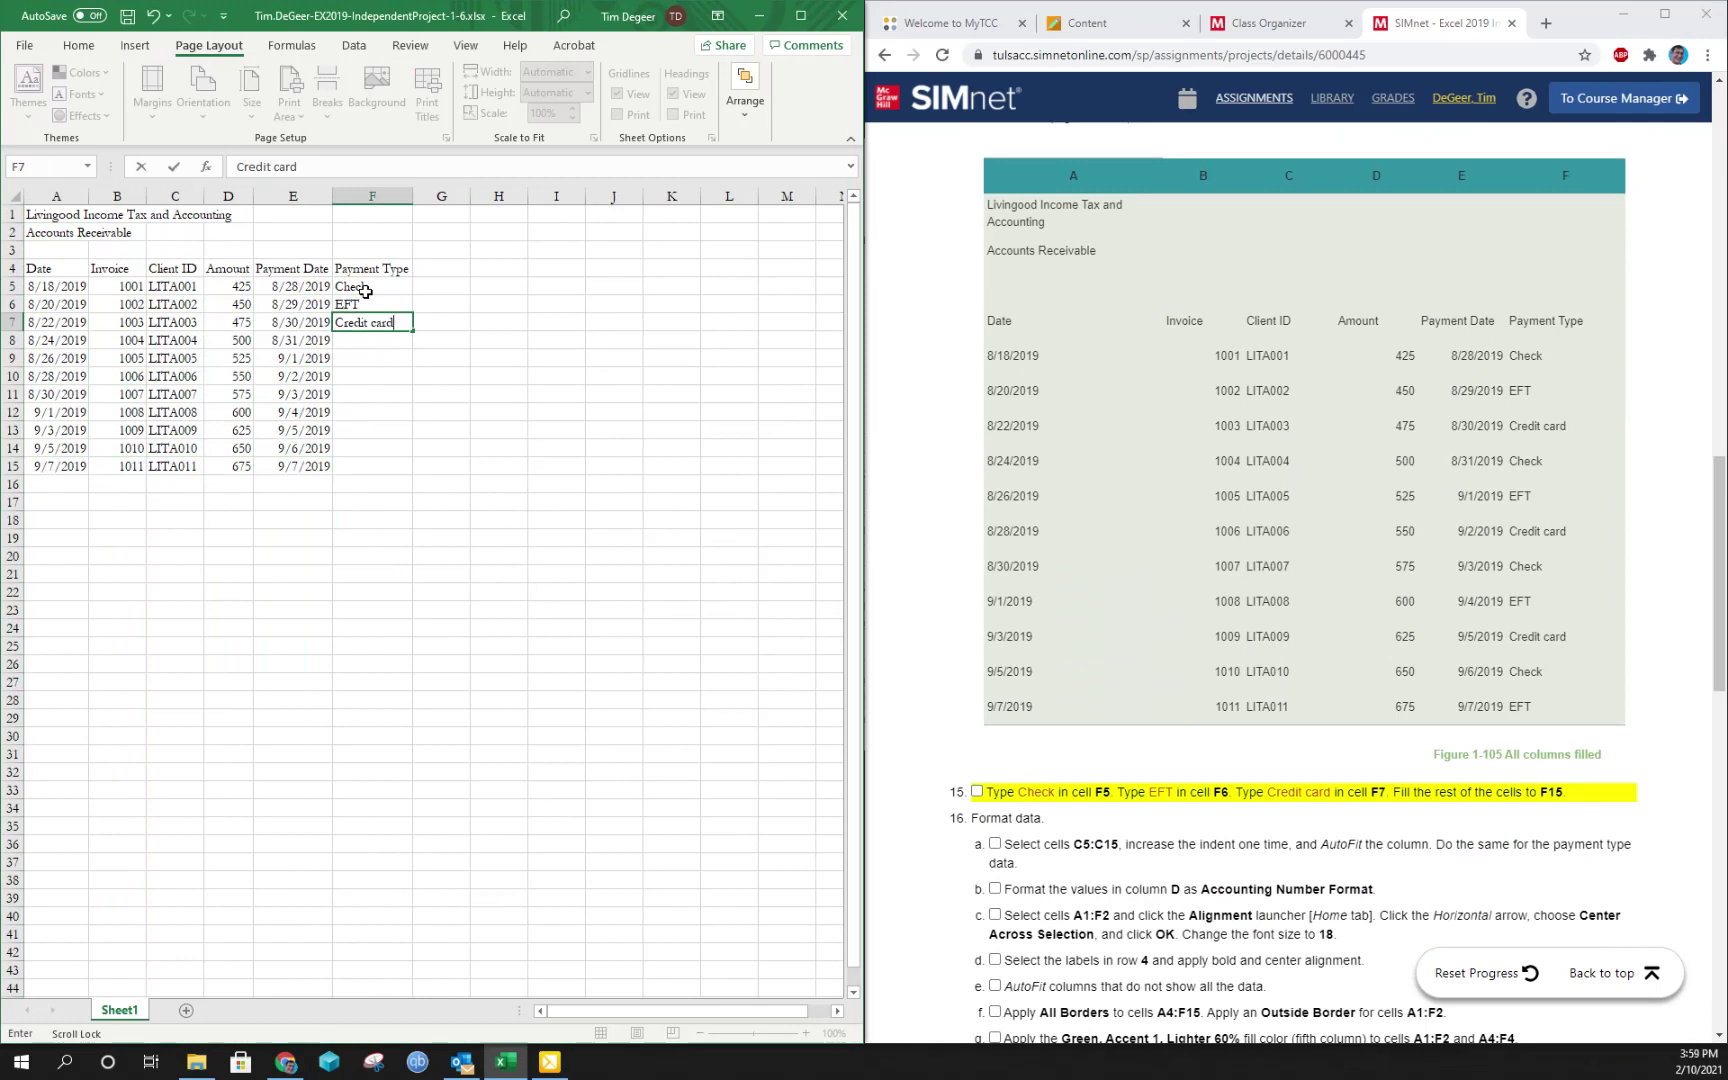
key(Return)
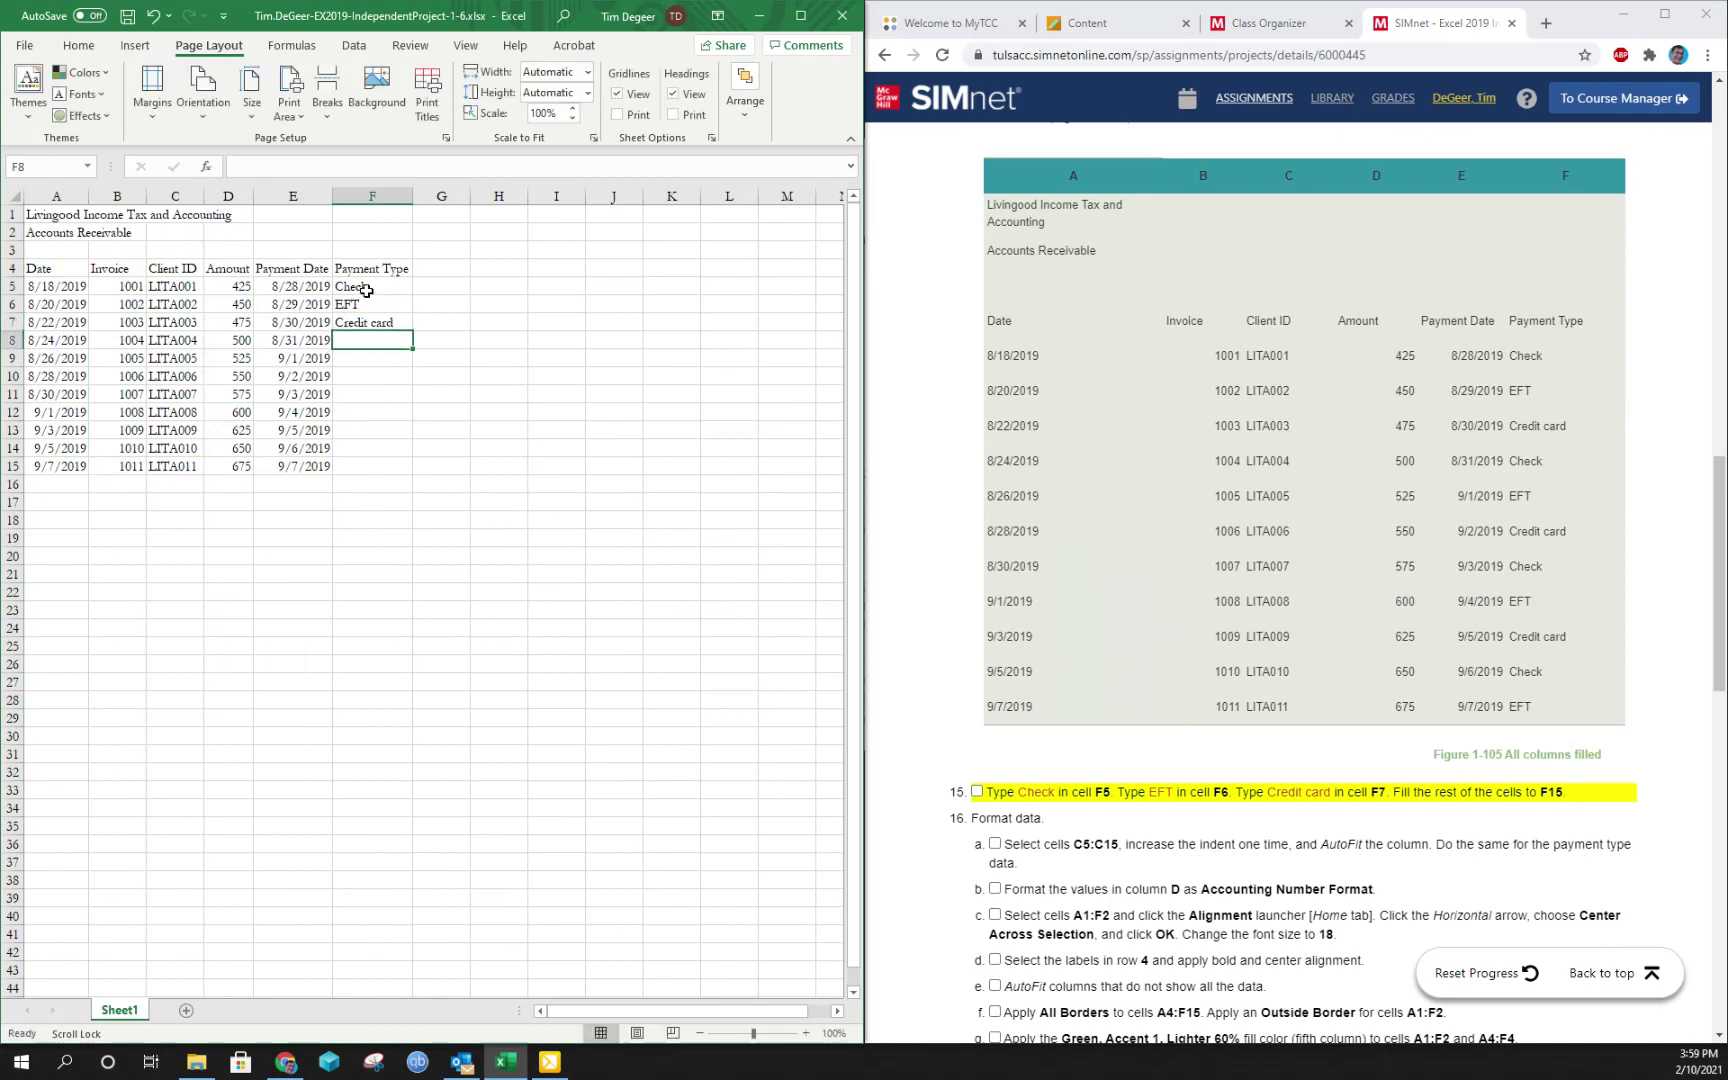
Fill the payment type pattern from F5:F7 down to cell F15, and check off instruction 15
drag(366, 290, 413, 472)
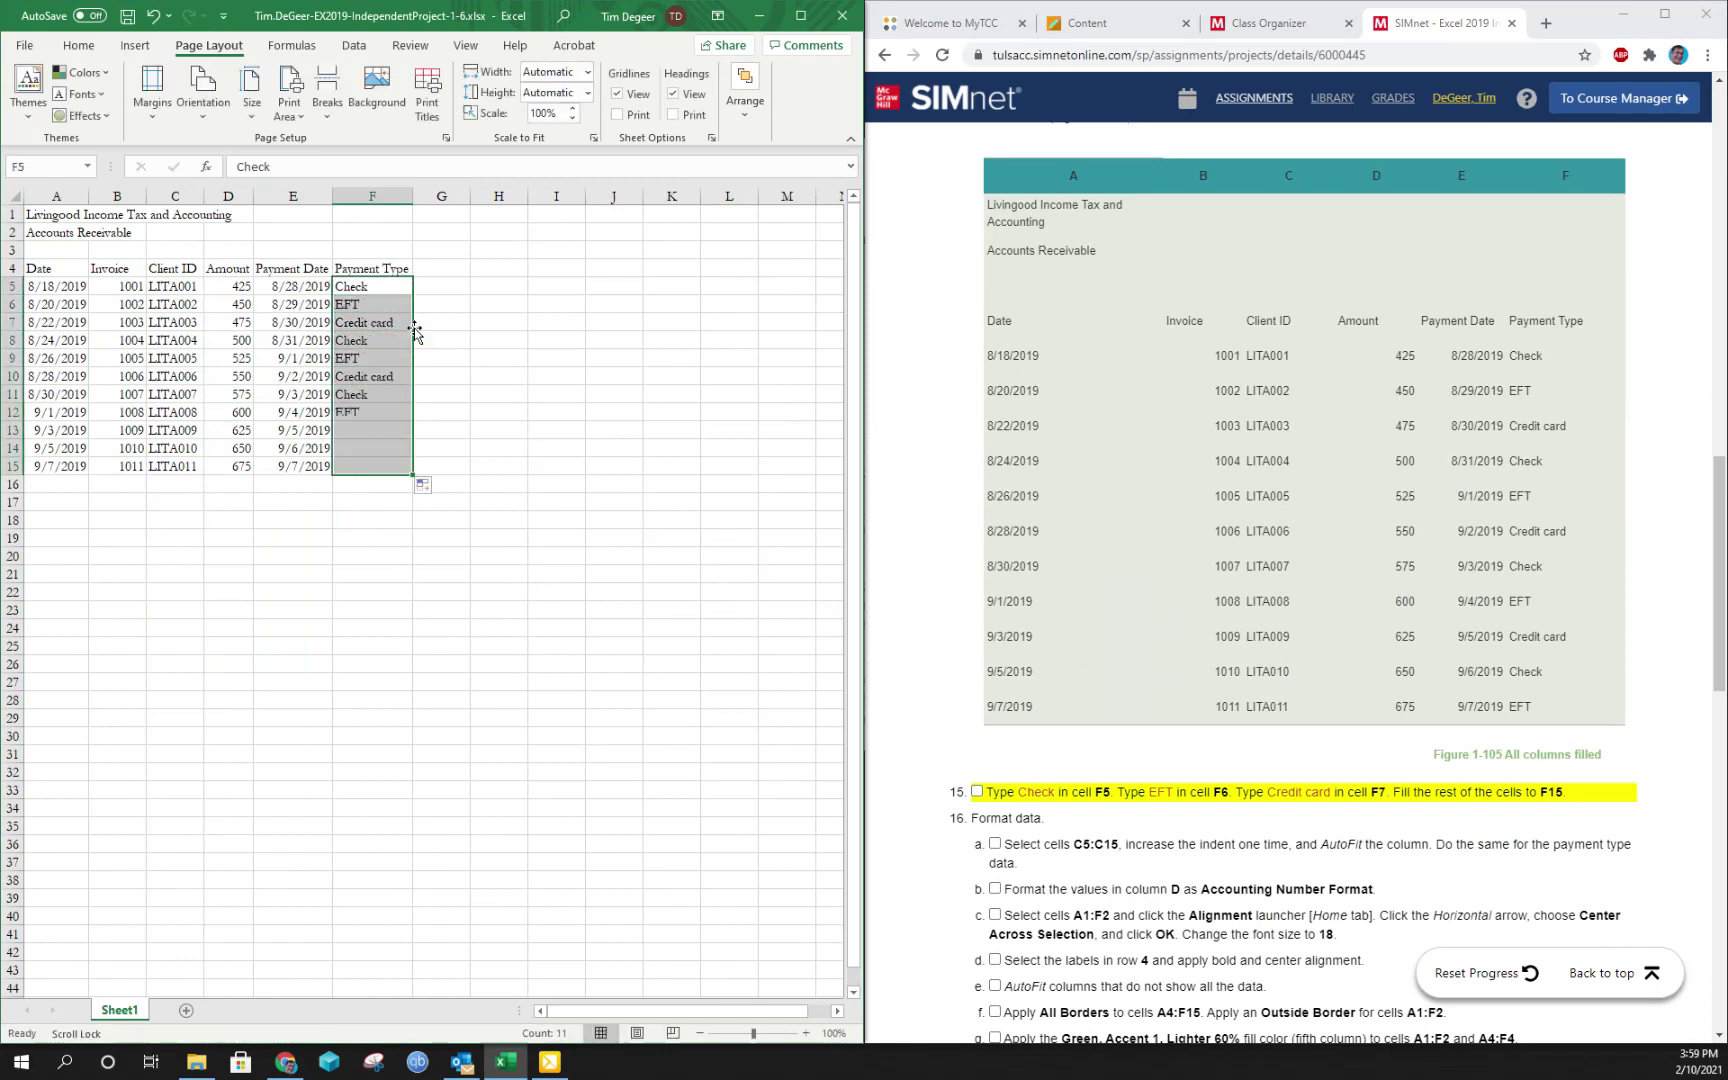
click(361, 463)
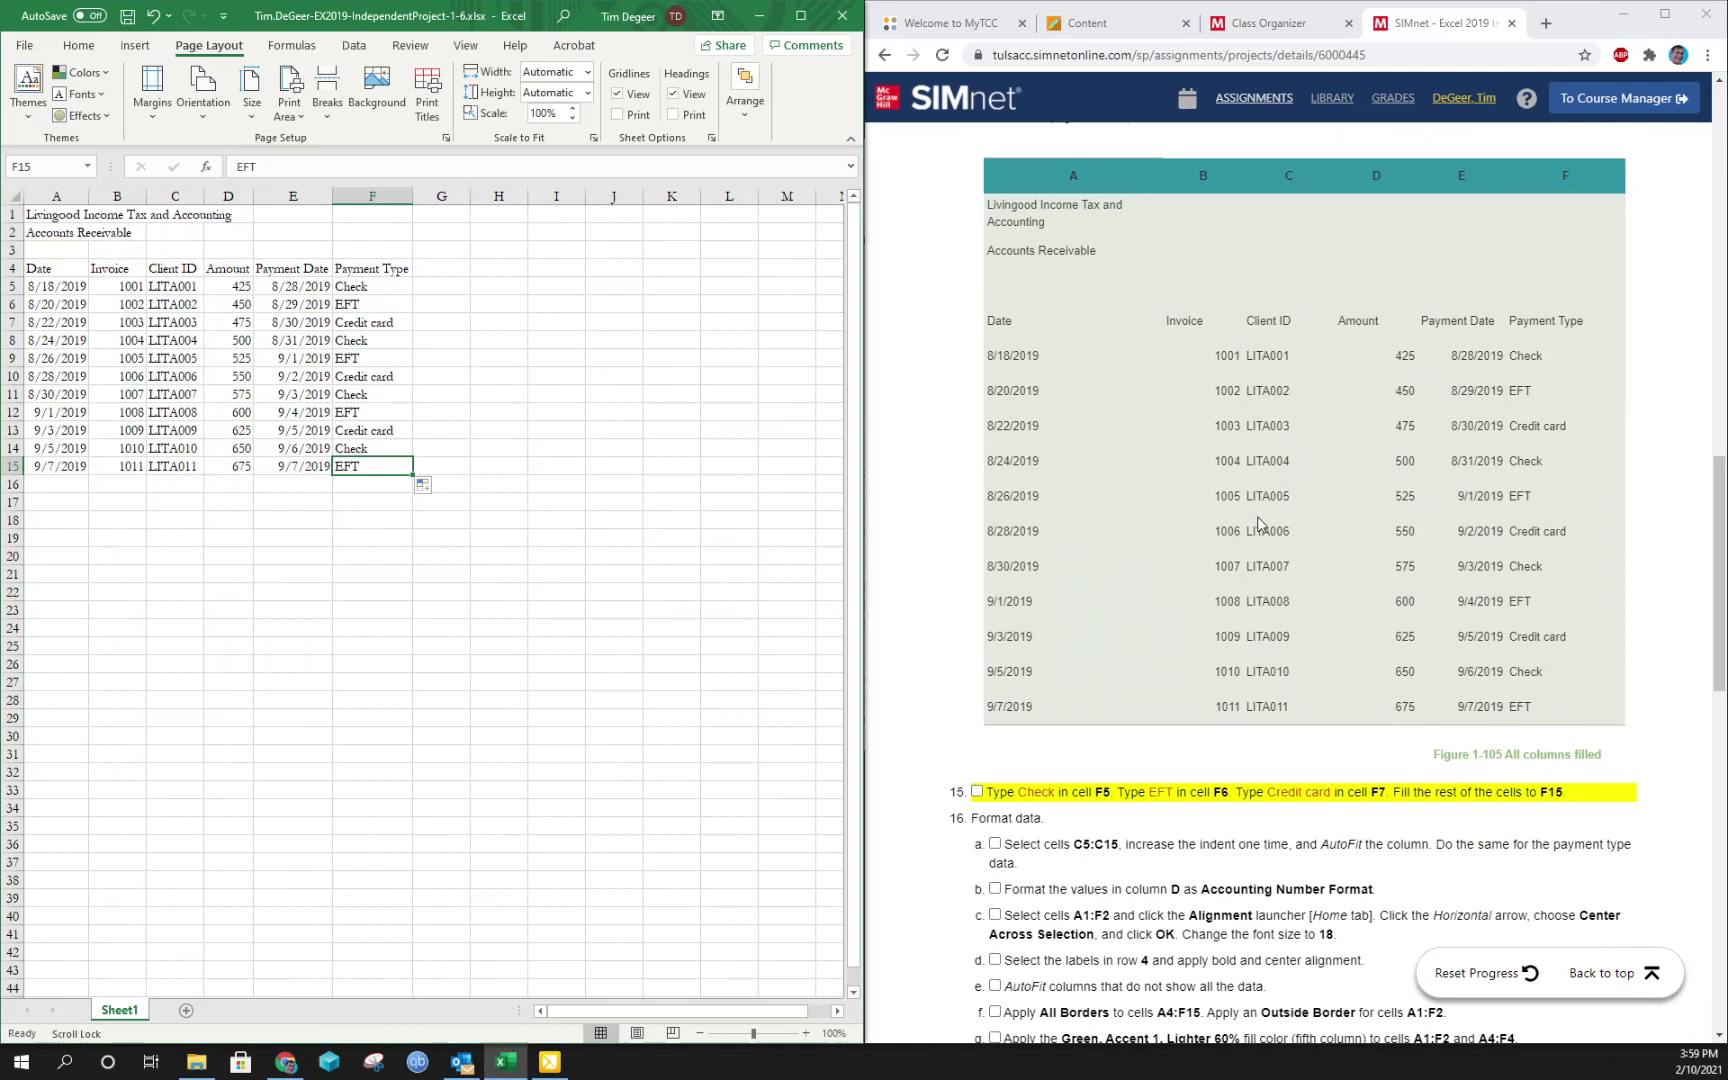
click(977, 792)
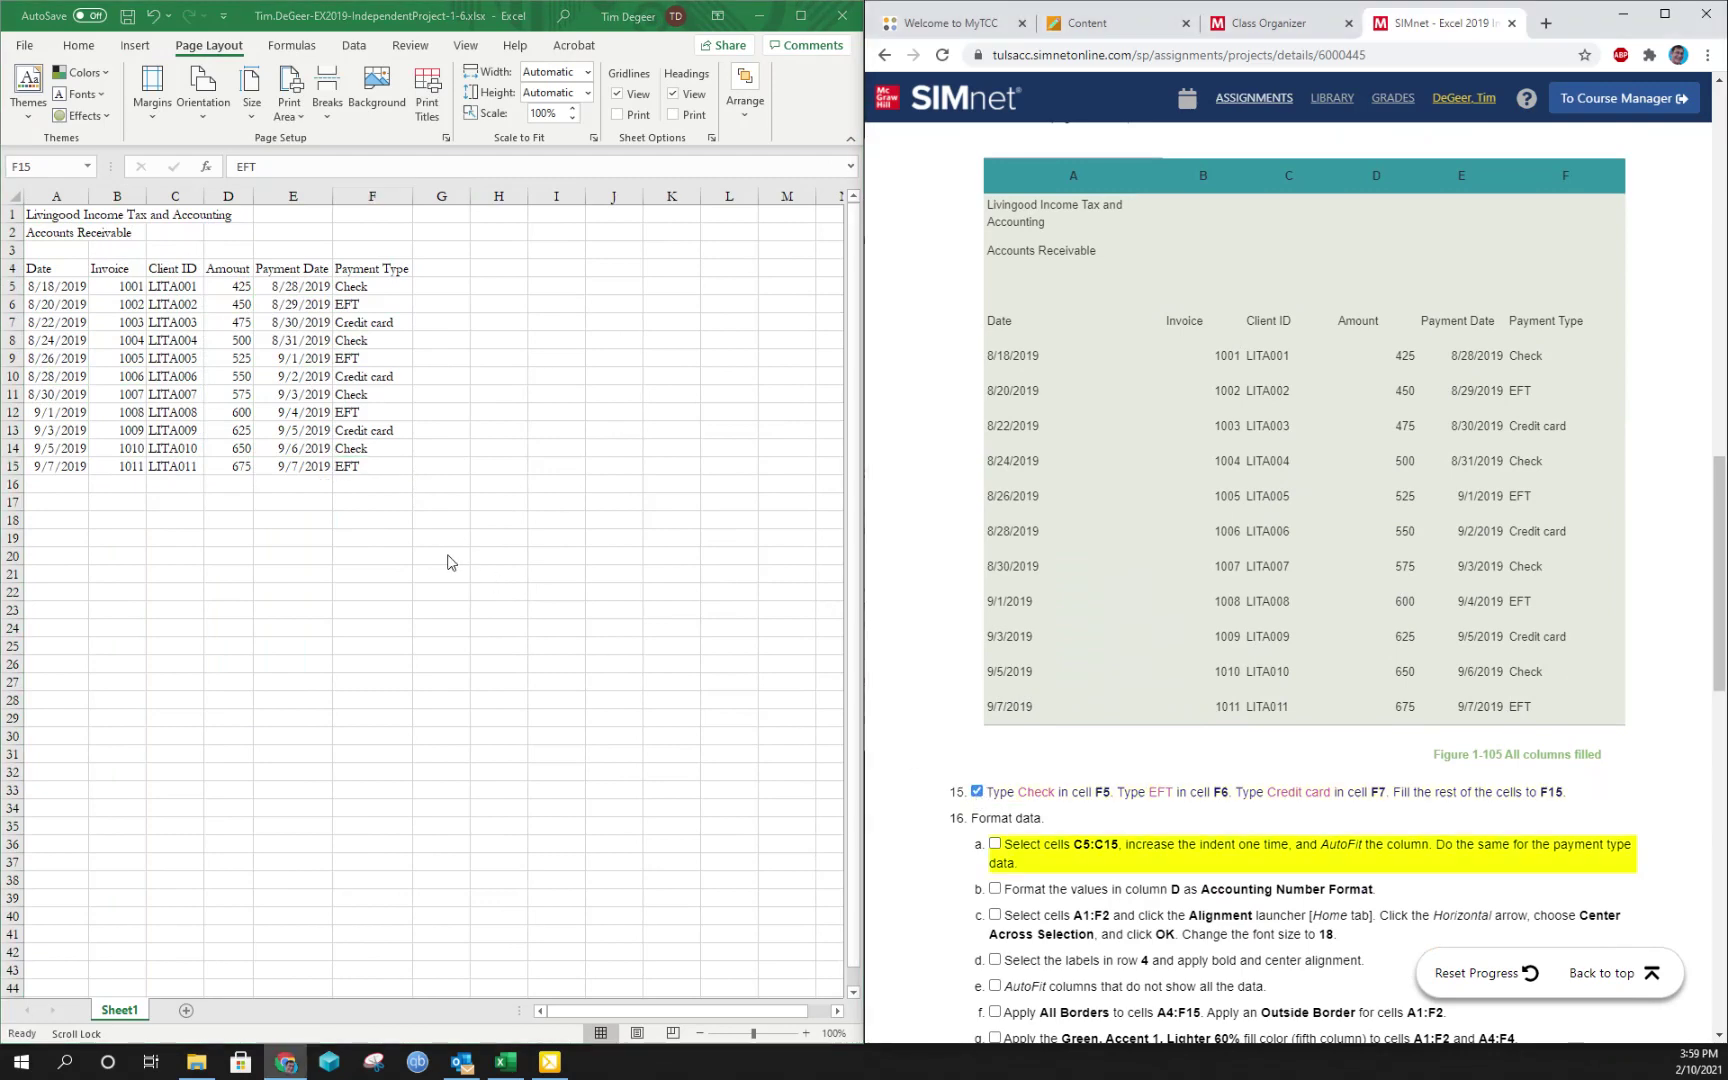
Increase the indent of cells C5:C15 one time and AutoFit column C, checking off instruction 16a
scroll(1316, 737, down, 2)
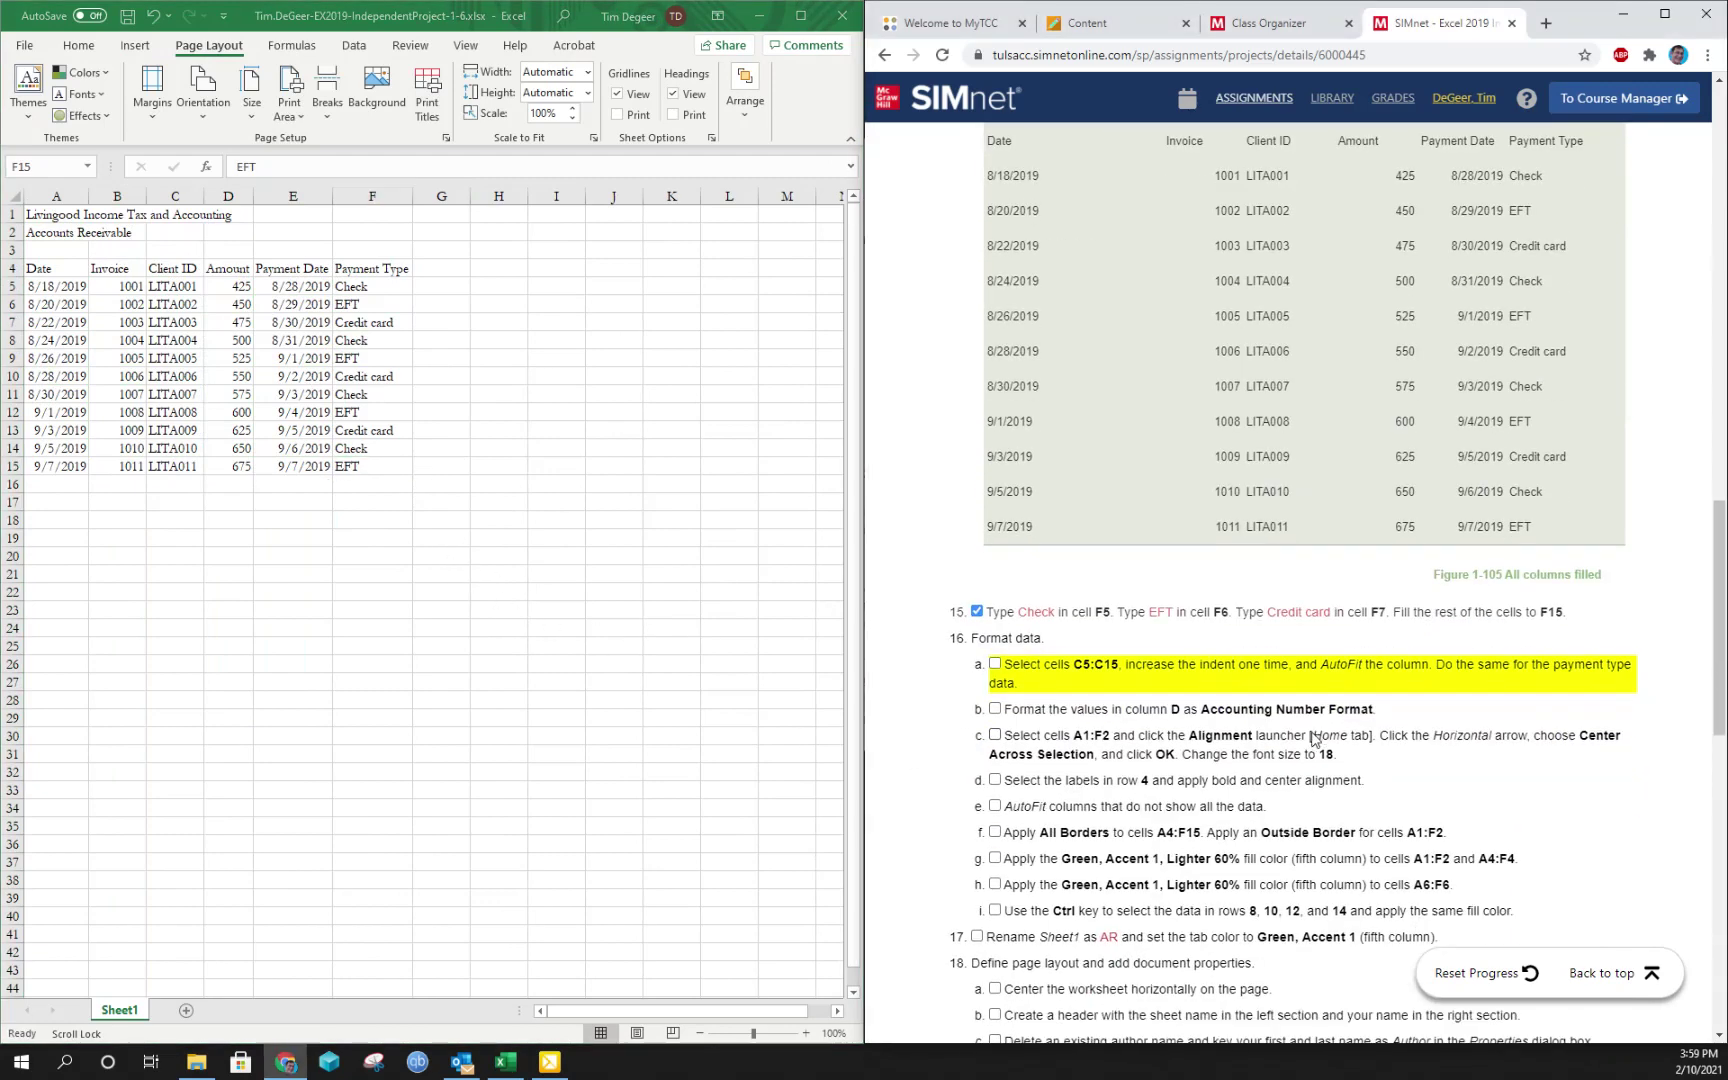
scroll(1314, 738, down, 1)
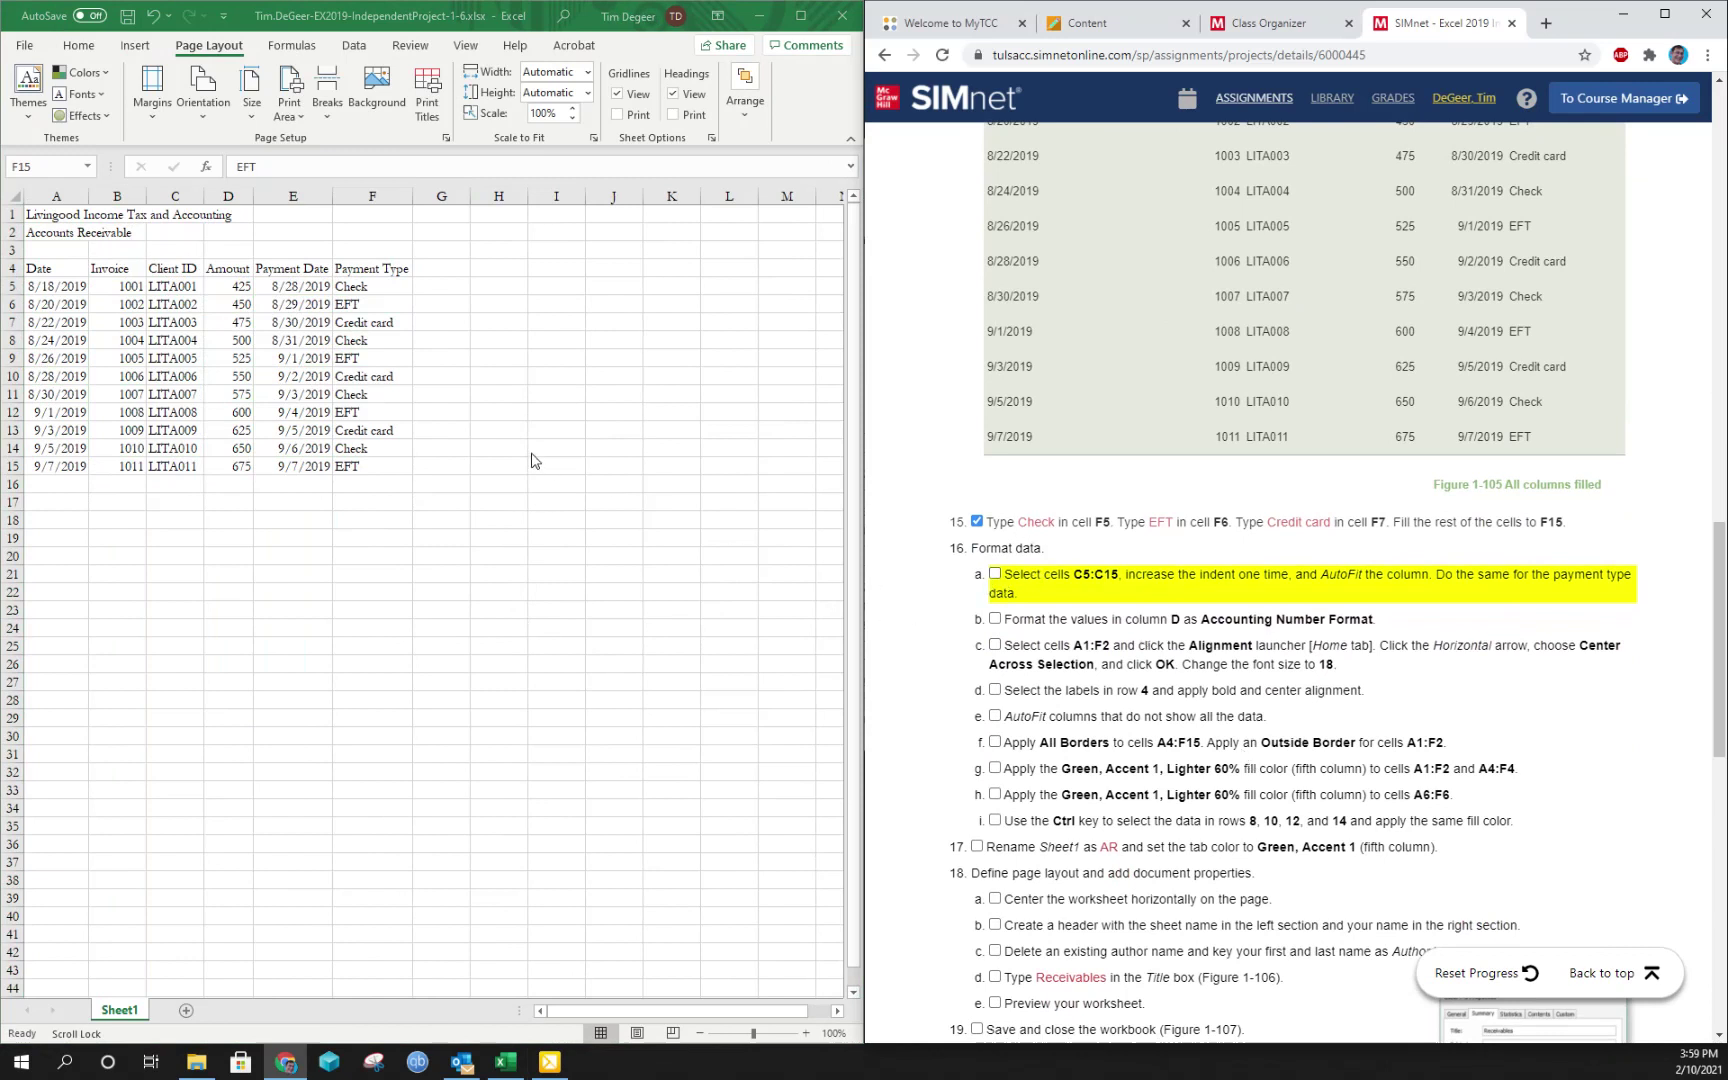
click(175, 286)
drag(175, 286, 175, 466)
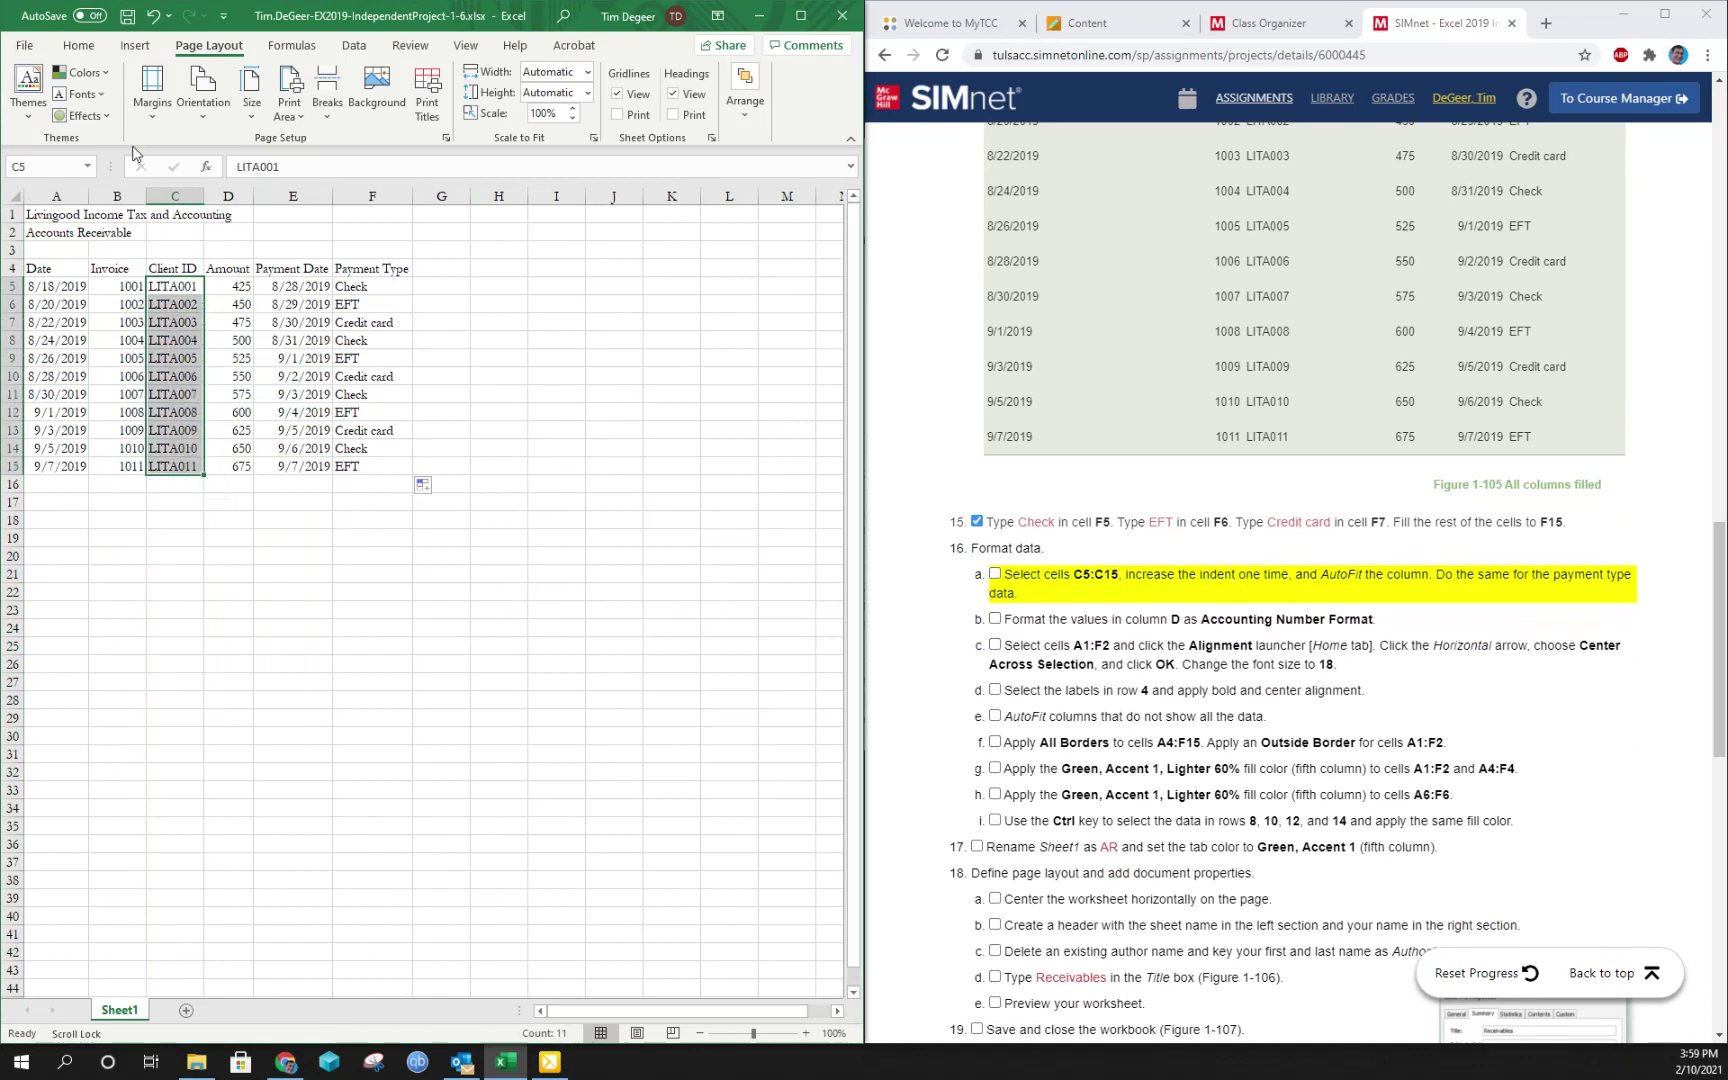
click(77, 46)
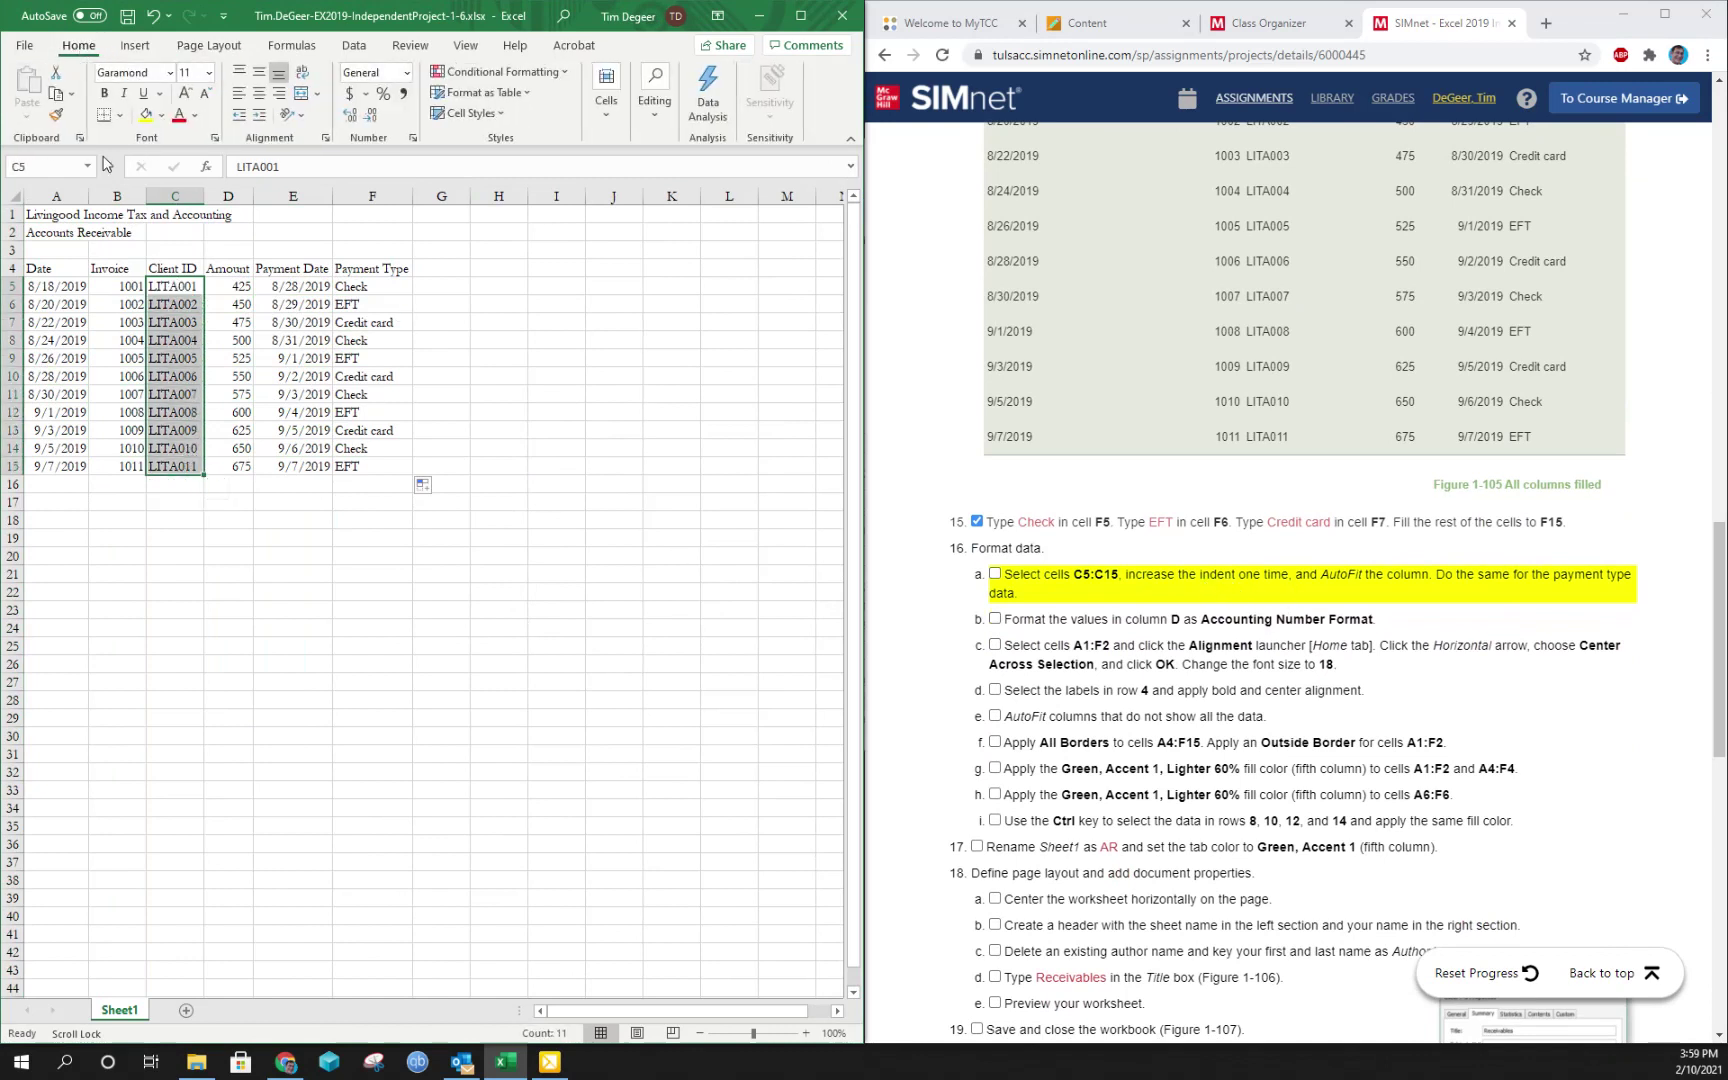
click(259, 118)
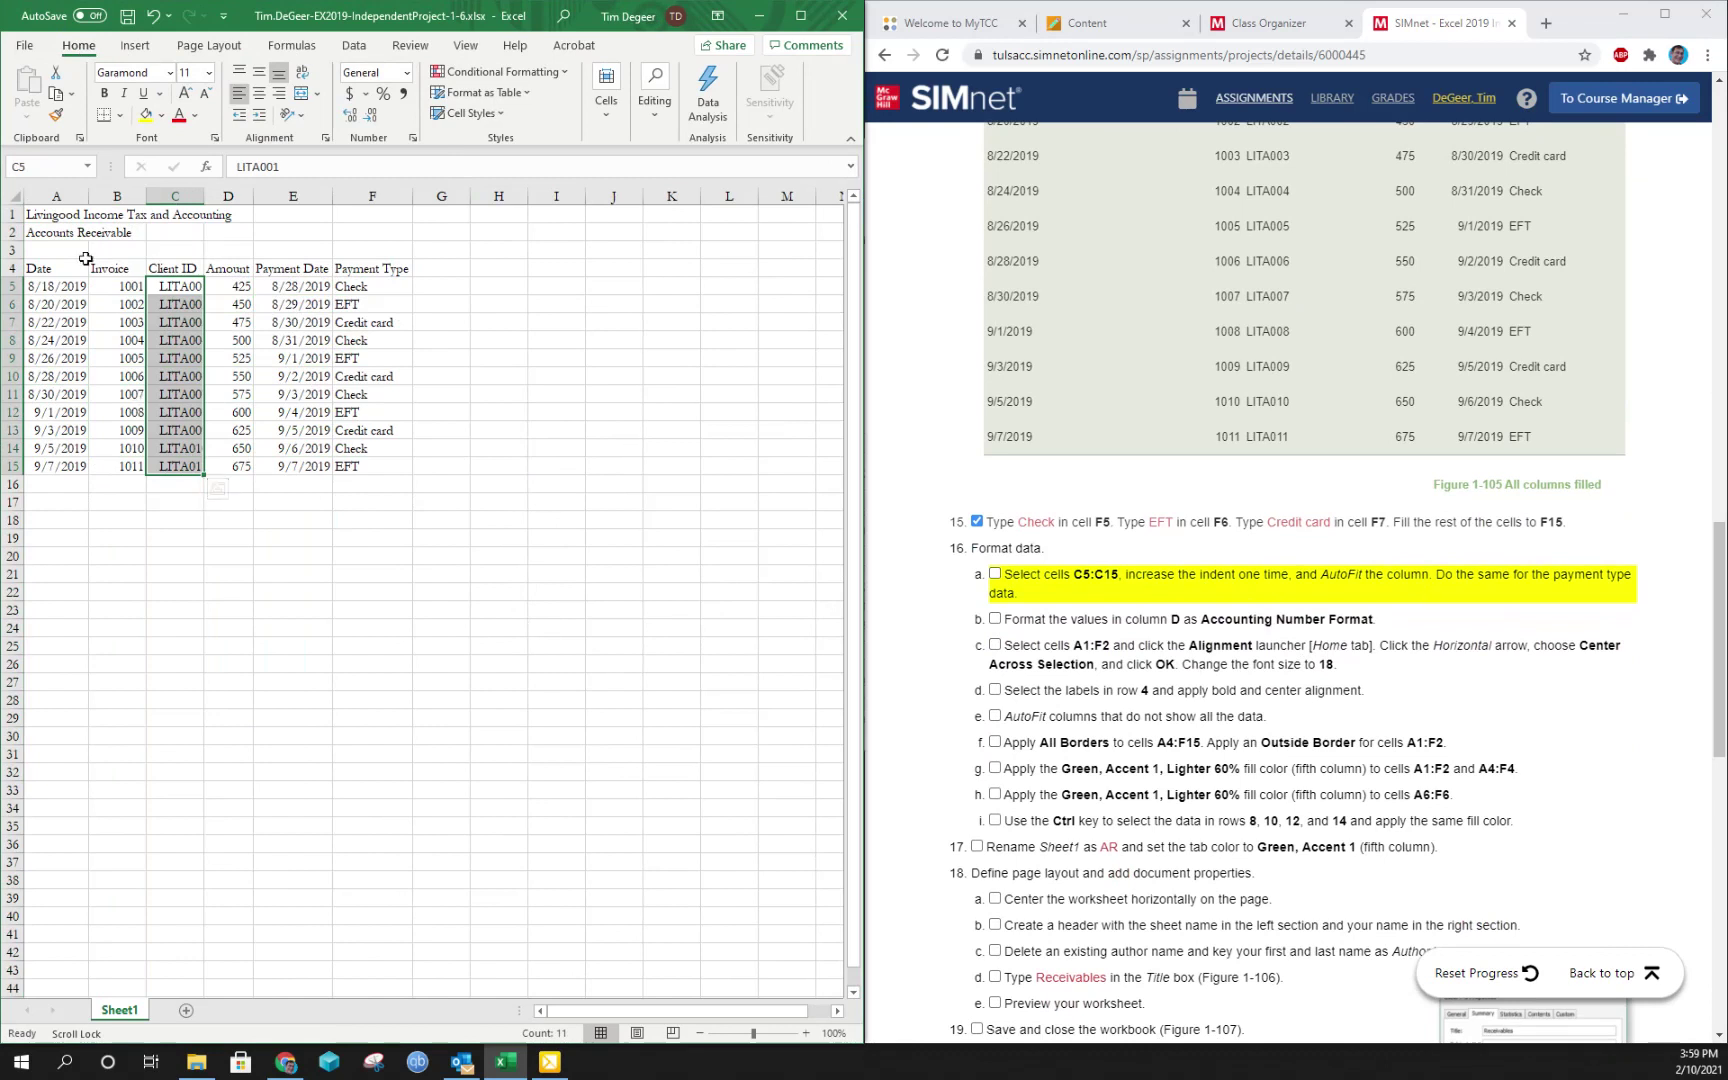
double_click(203, 199)
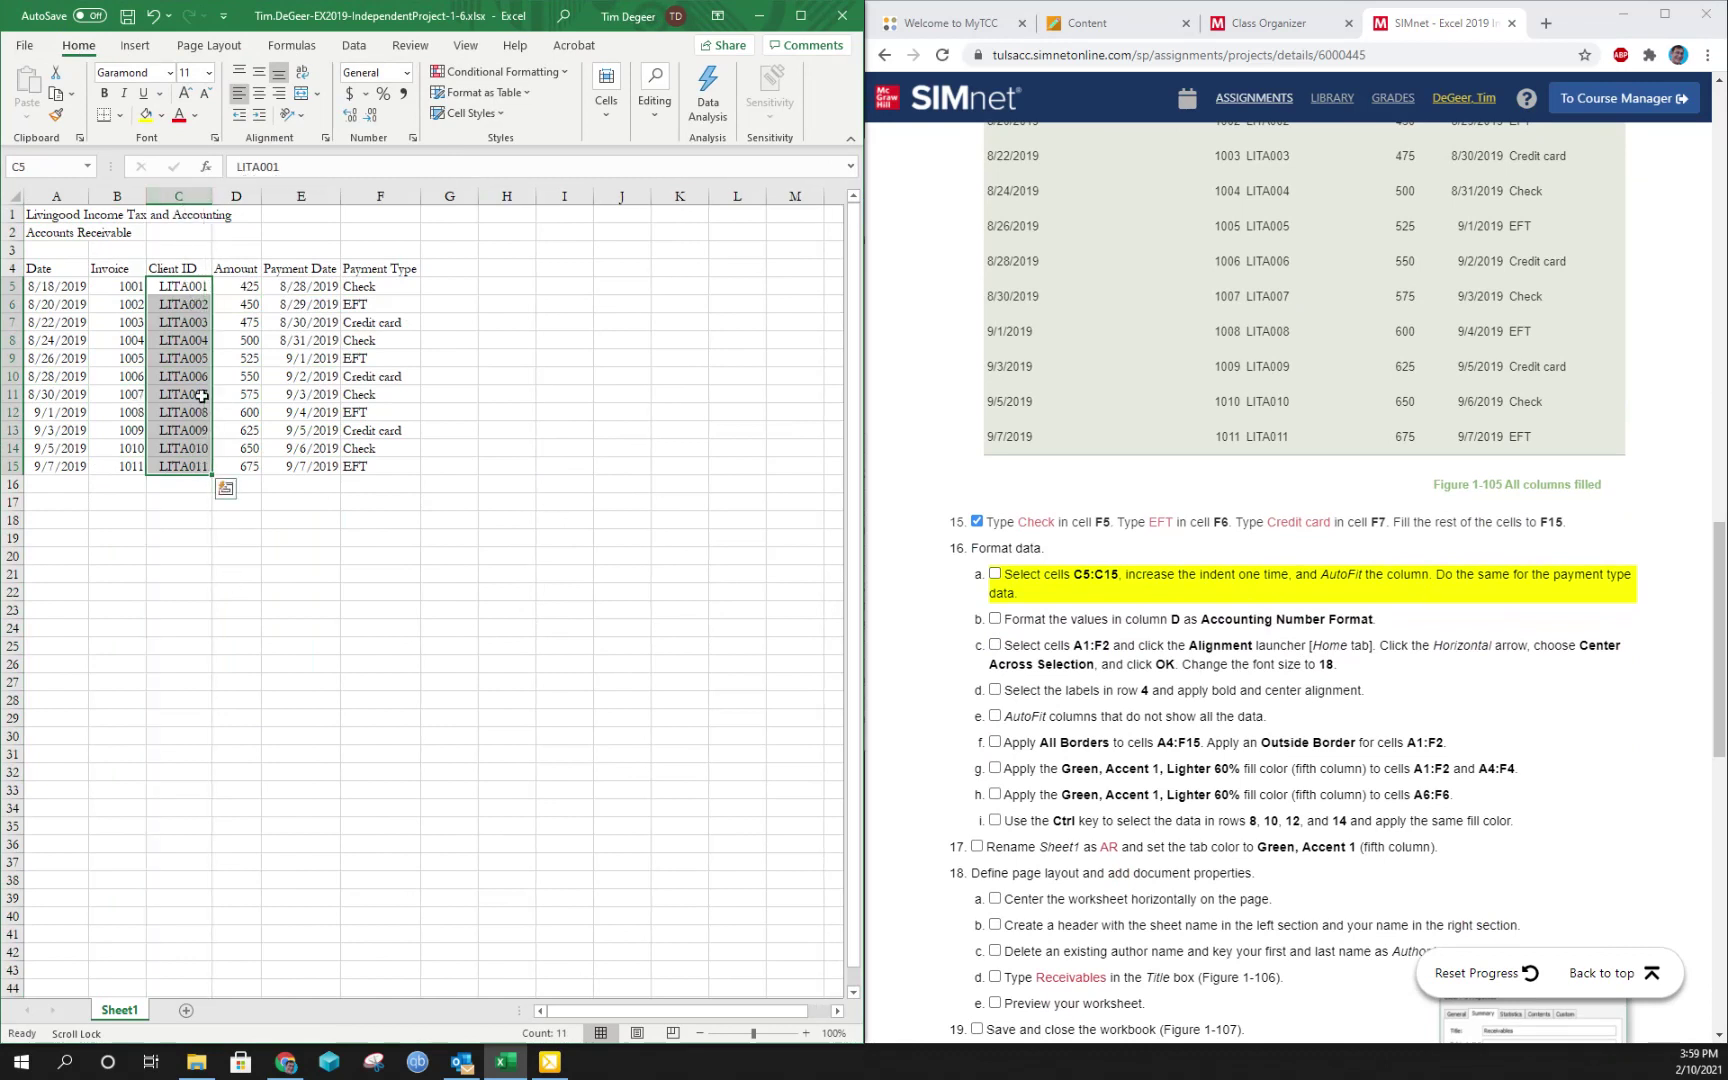
click(1460, 588)
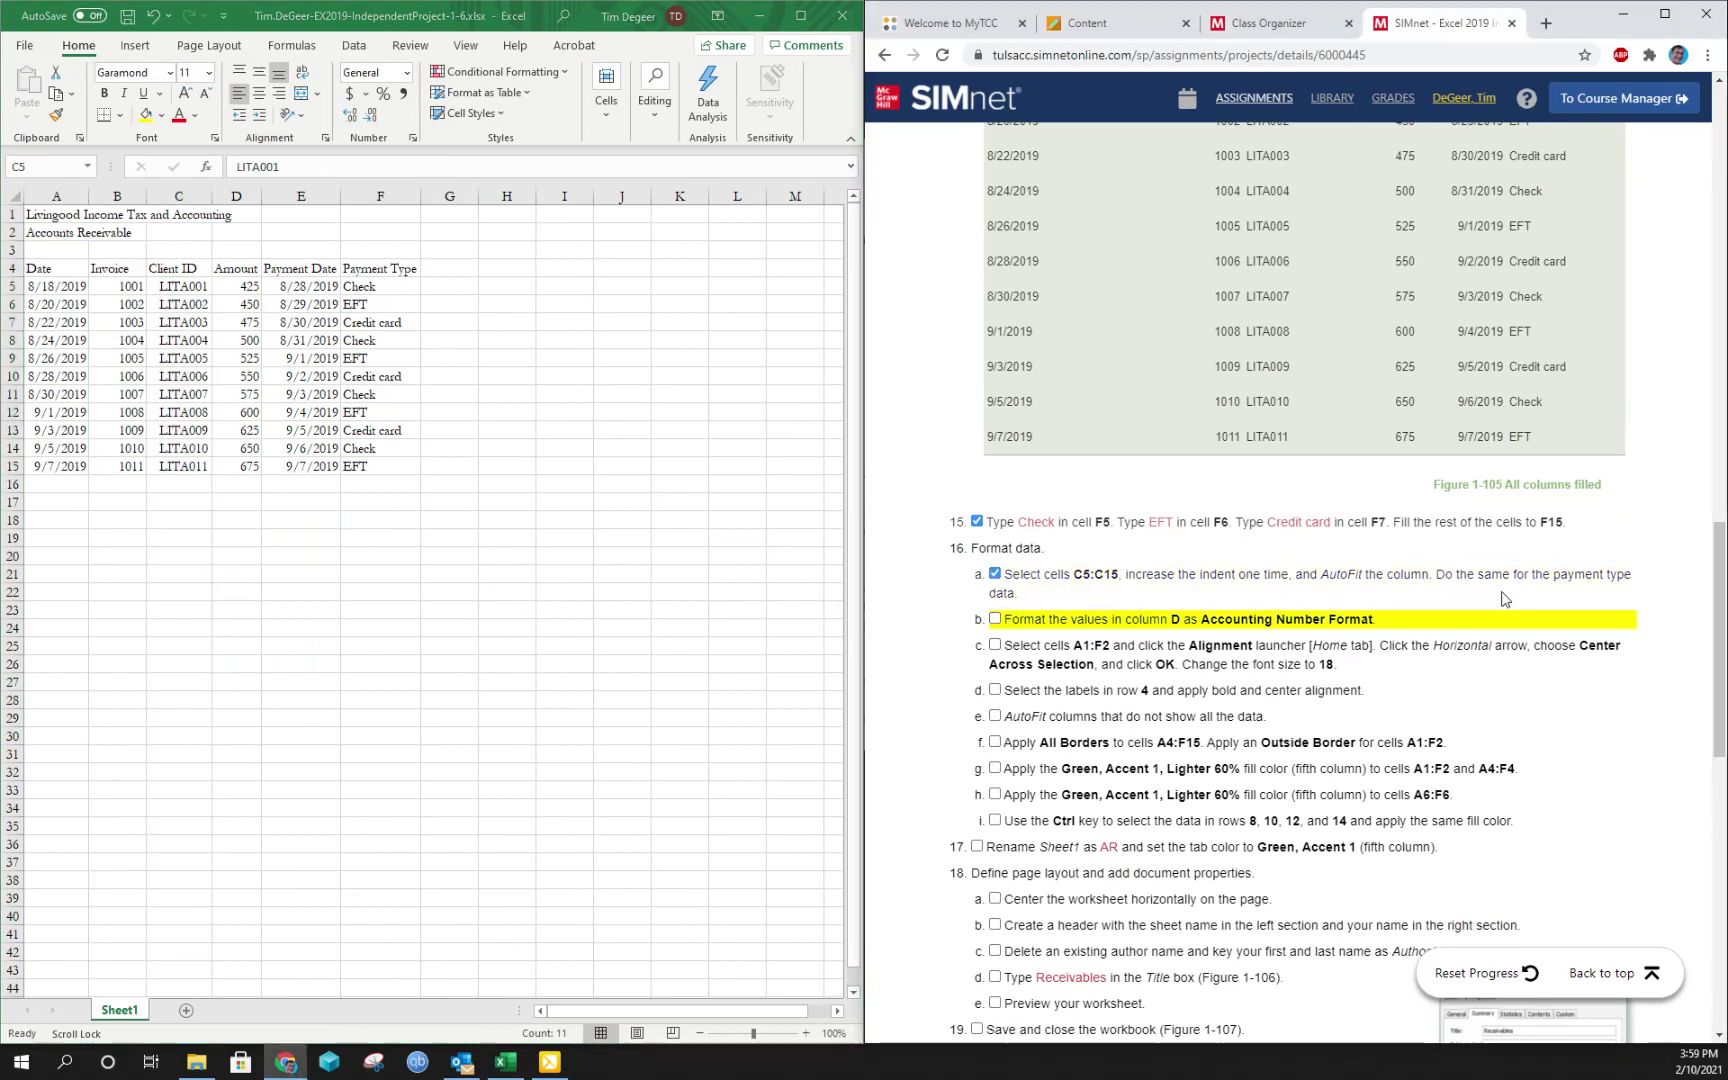
Increase the indent of the payment type data in cells F5:F15 one time
click(367, 288)
drag(372, 287, 380, 461)
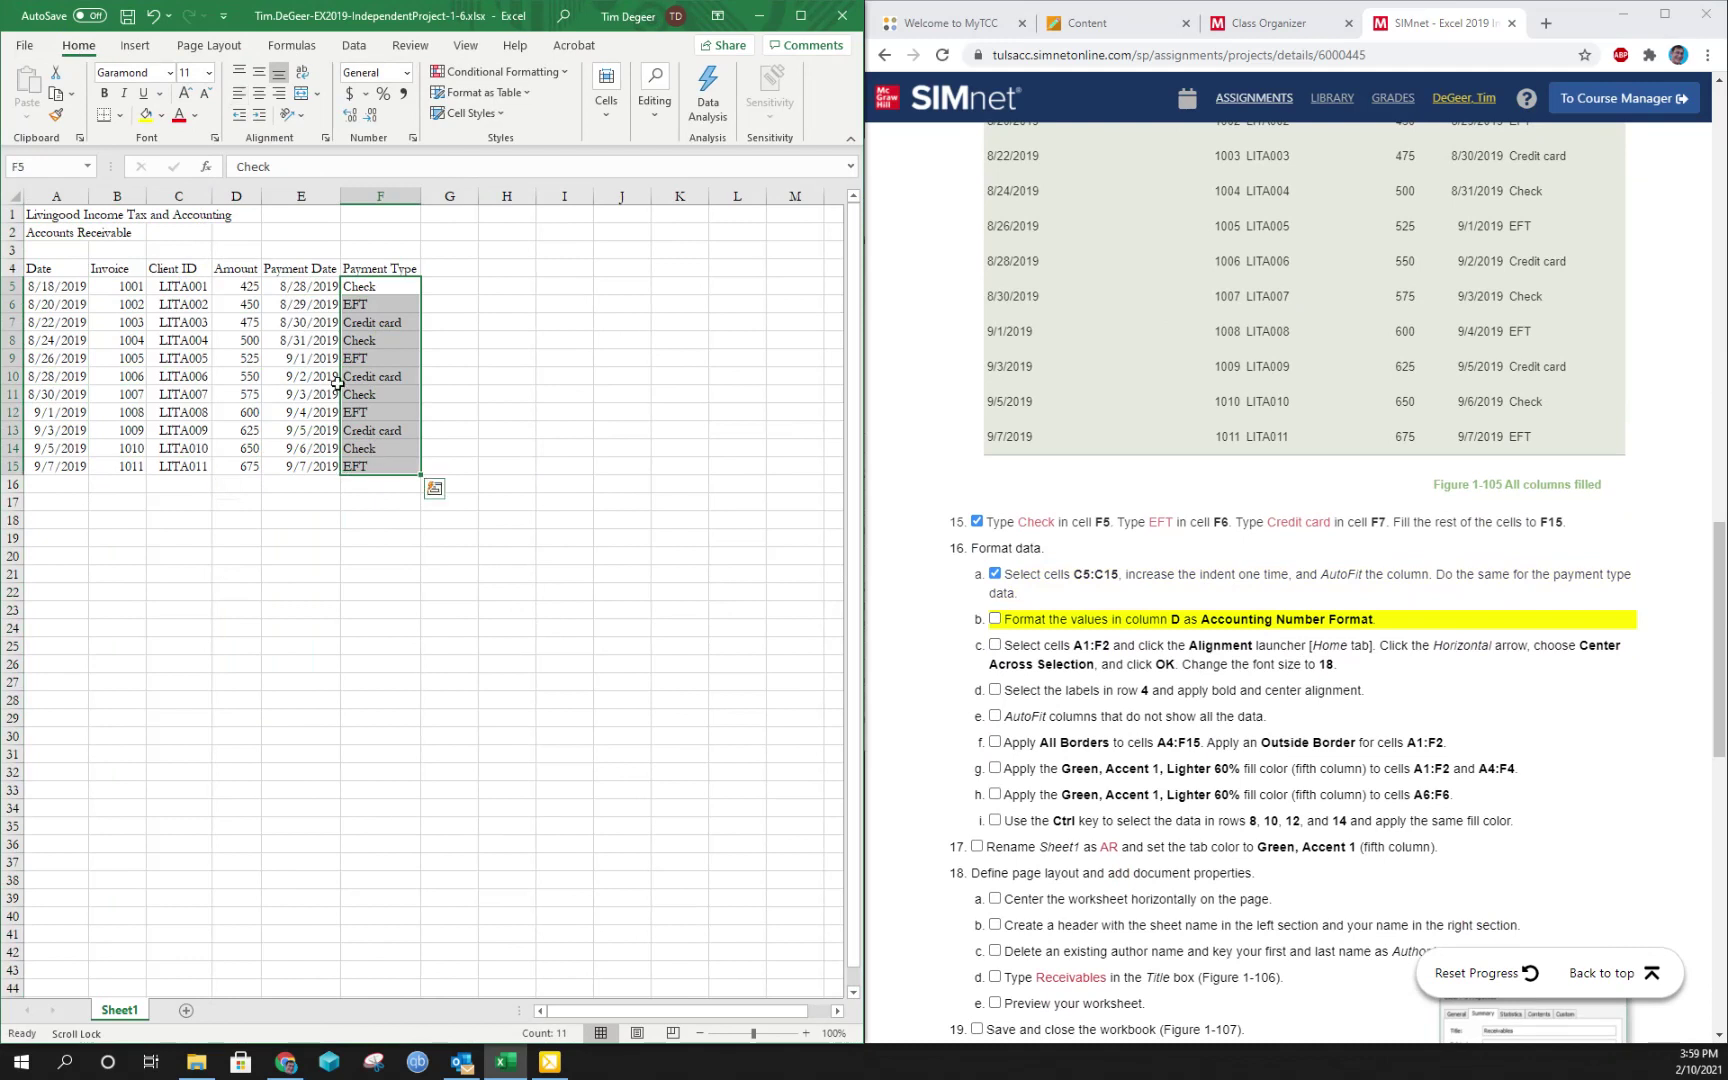
click(258, 118)
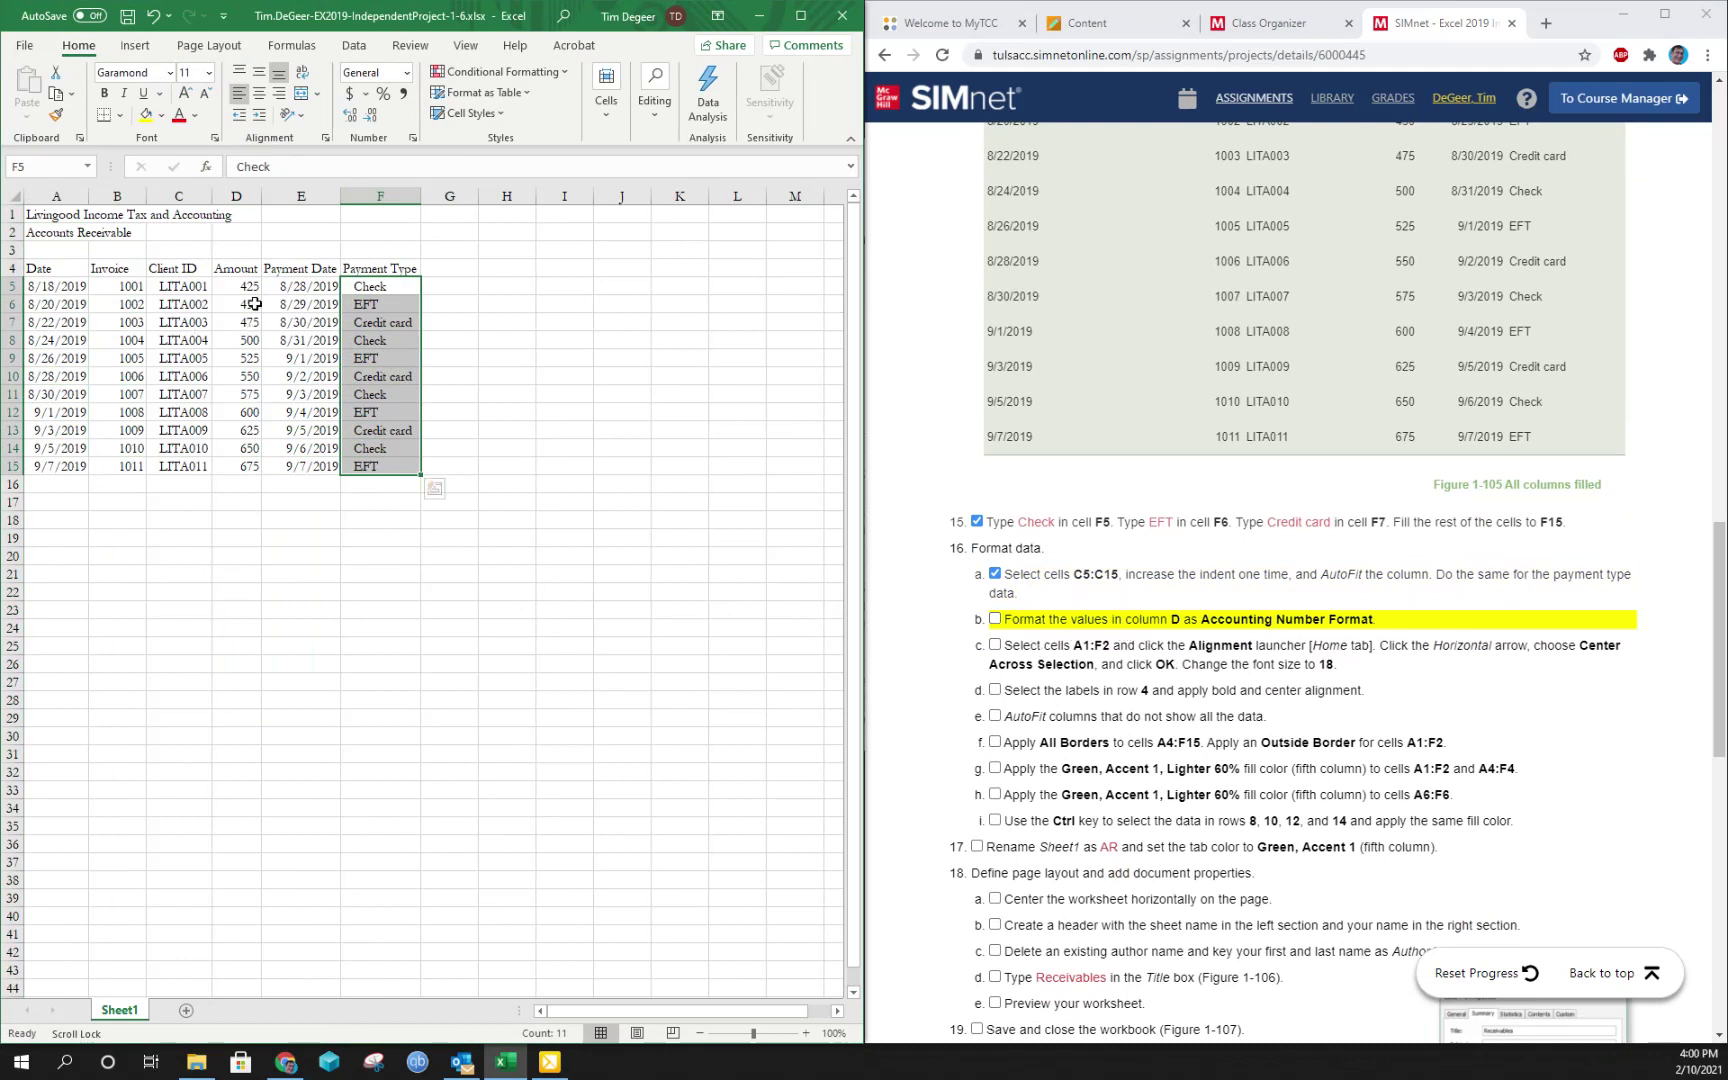
click(226, 266)
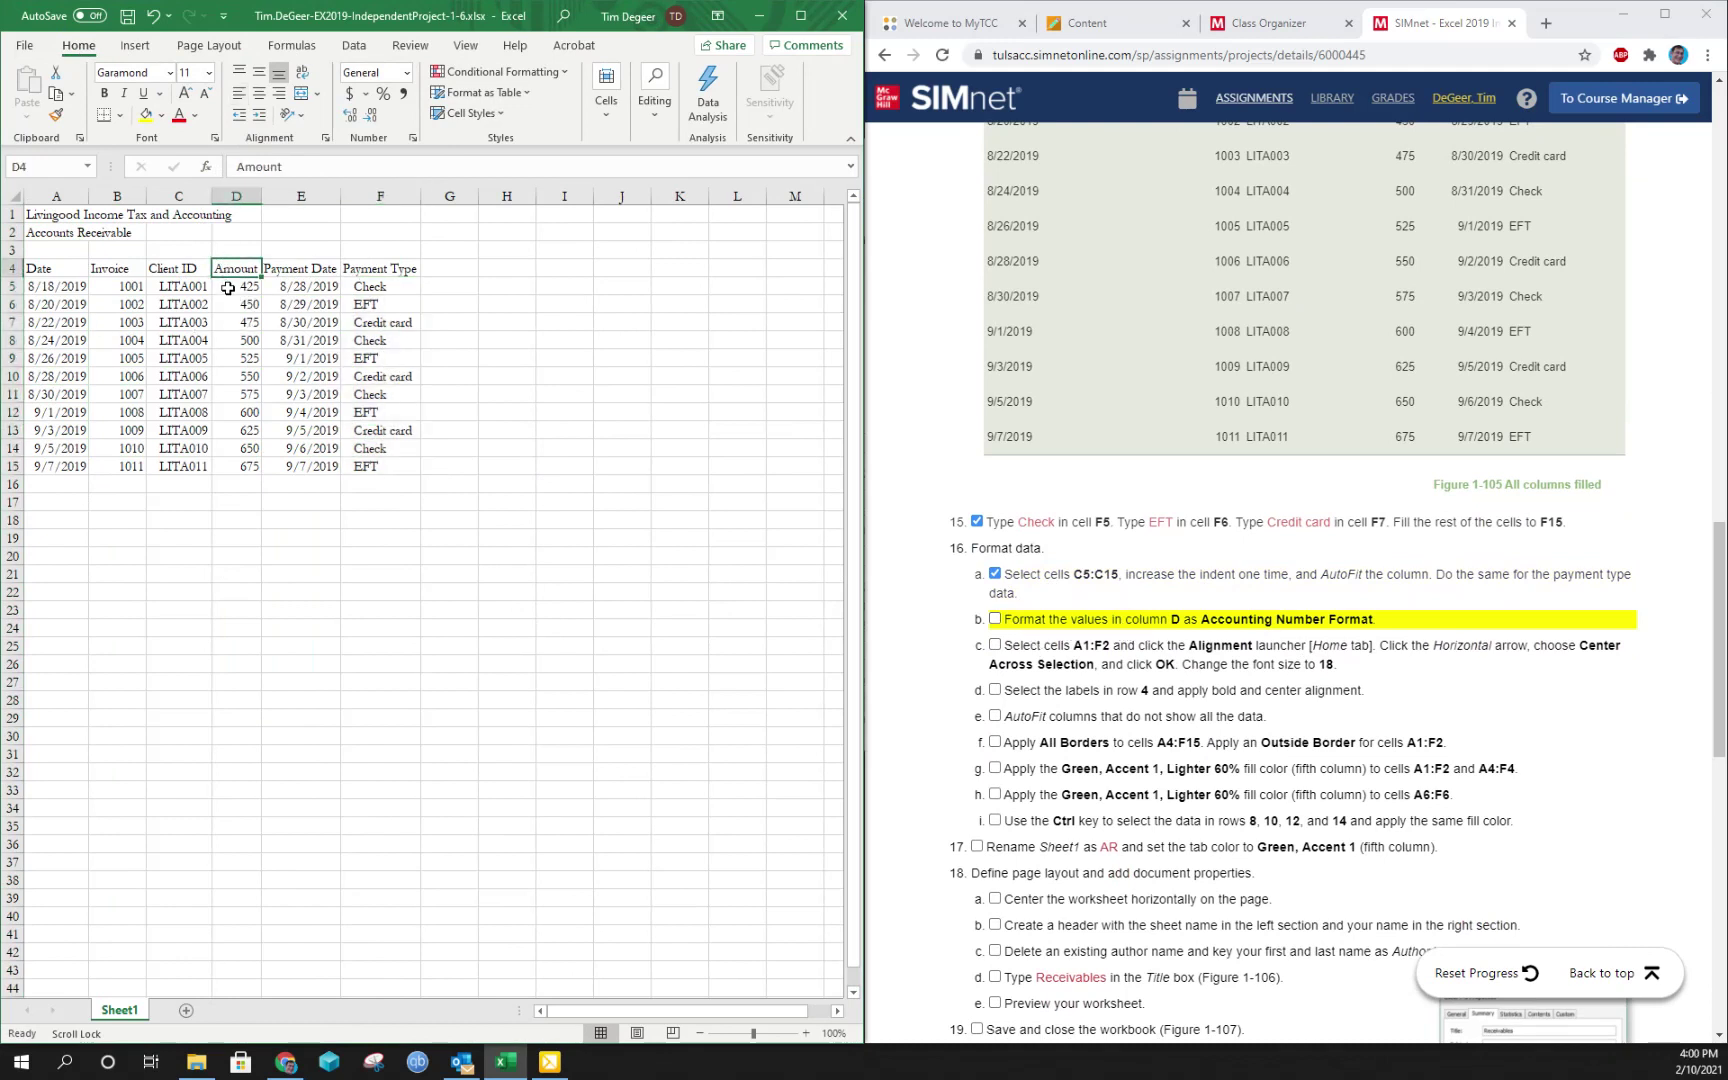
Apply the Accounting Number Format to the amounts in cells D5:D15, and check off instruction 16b
drag(226, 287, 238, 466)
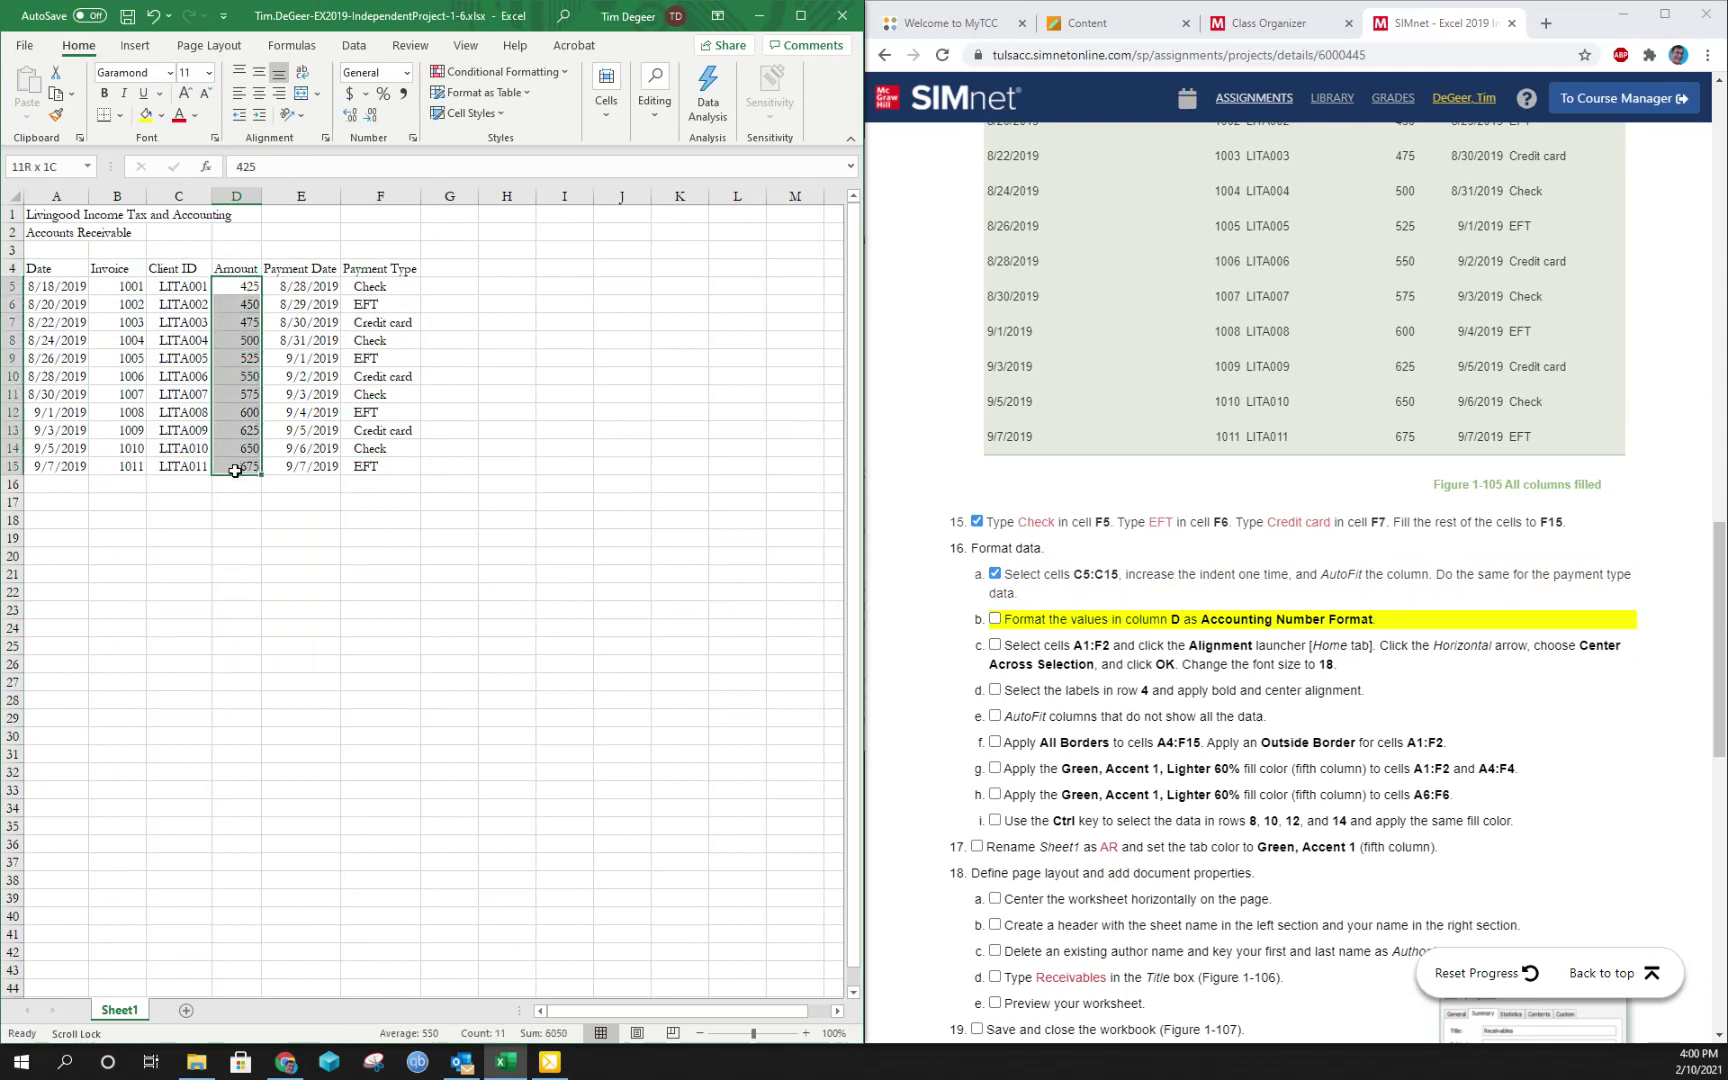
click(406, 75)
click(406, 77)
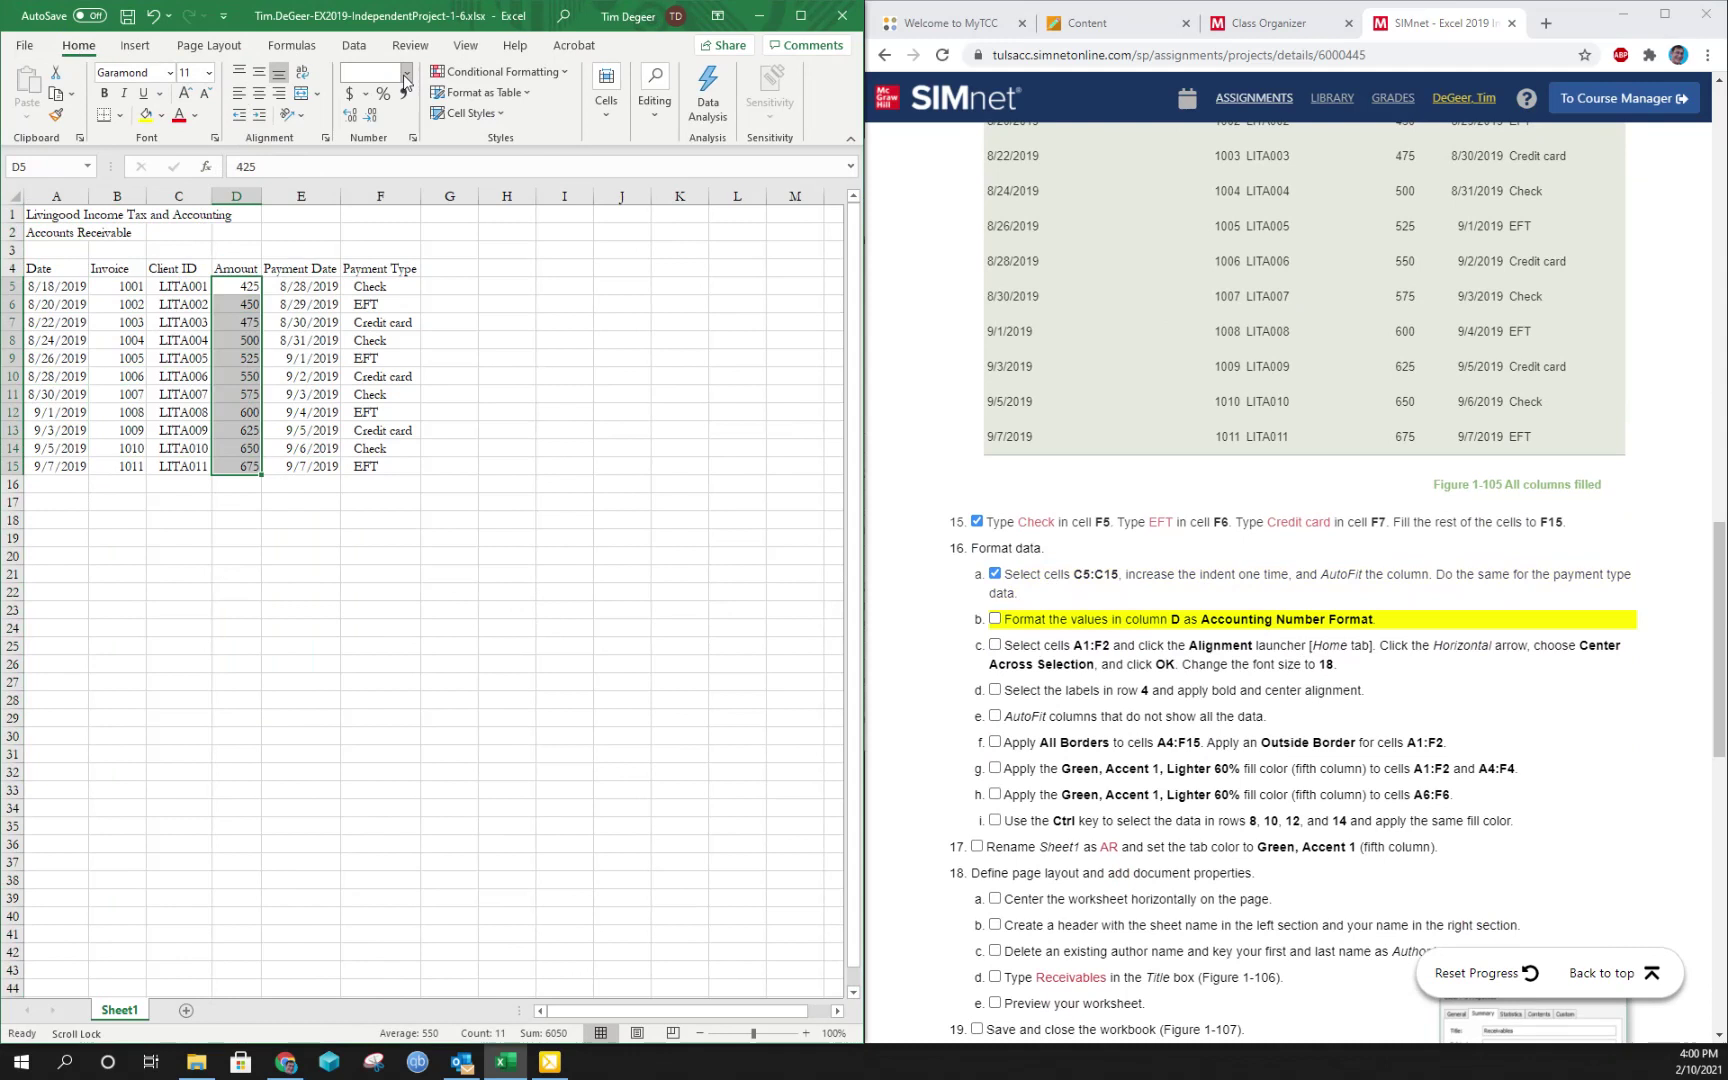
click(350, 93)
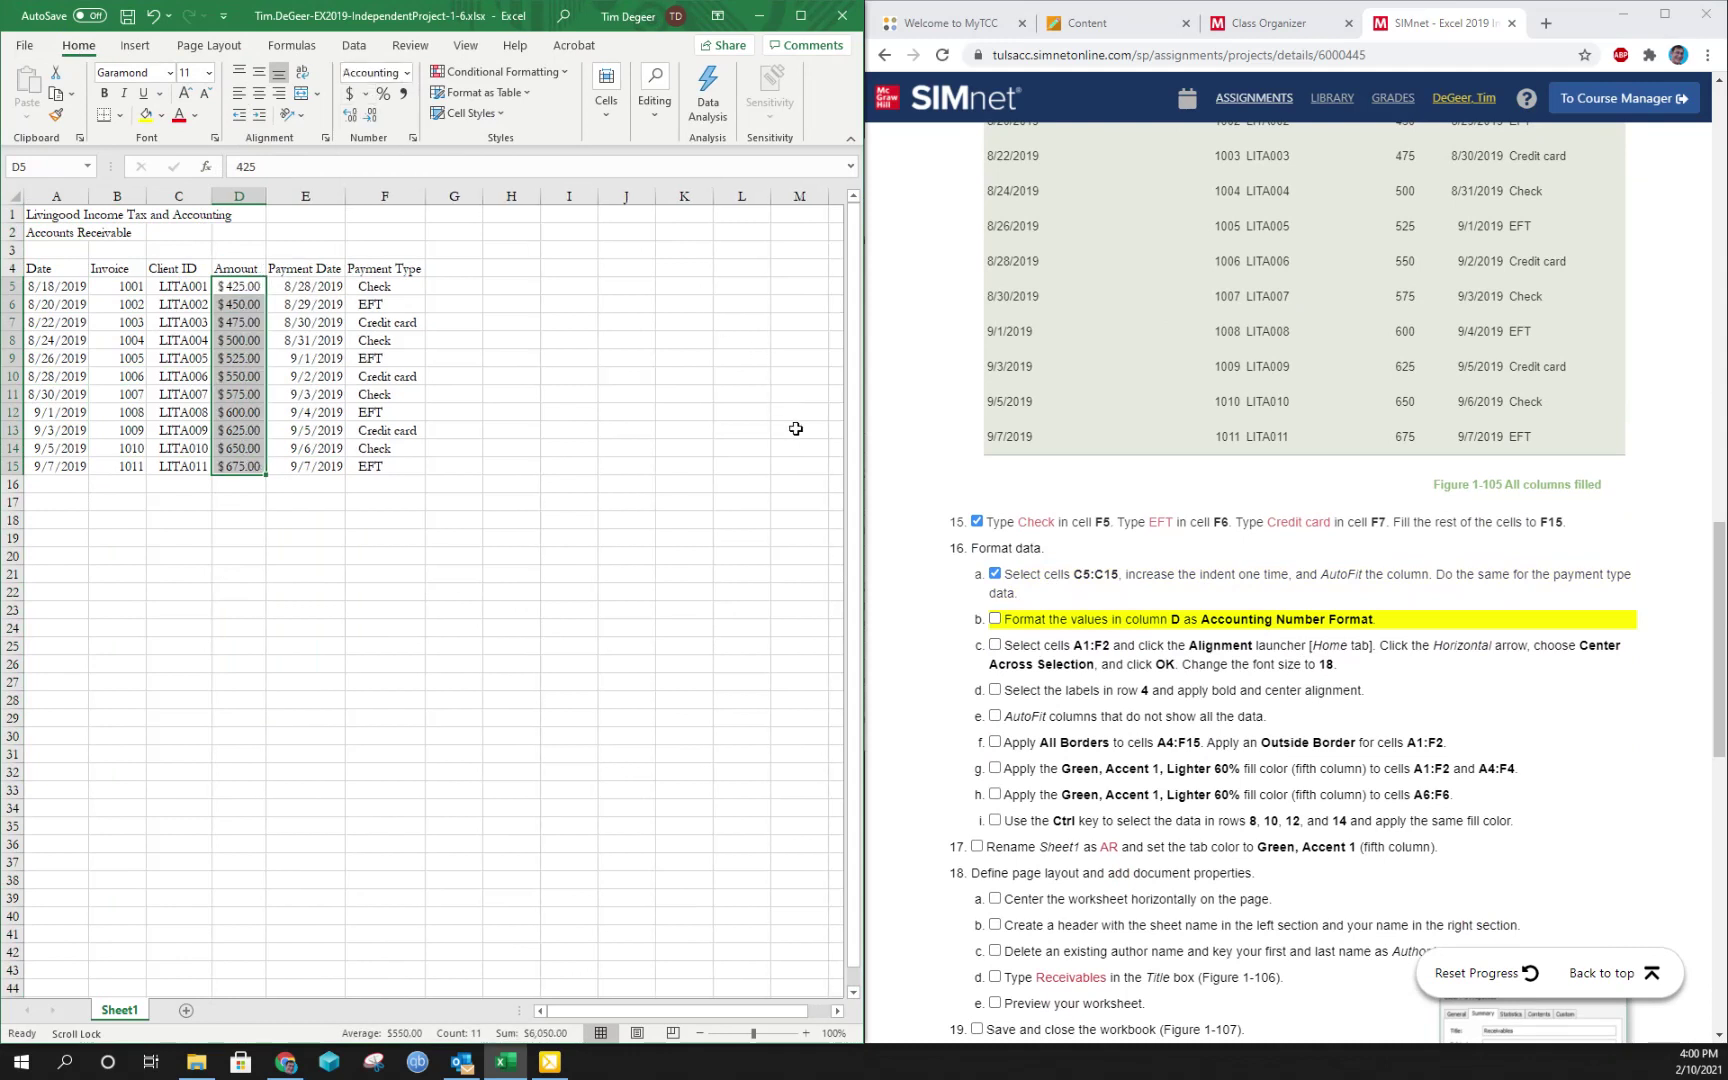
click(995, 619)
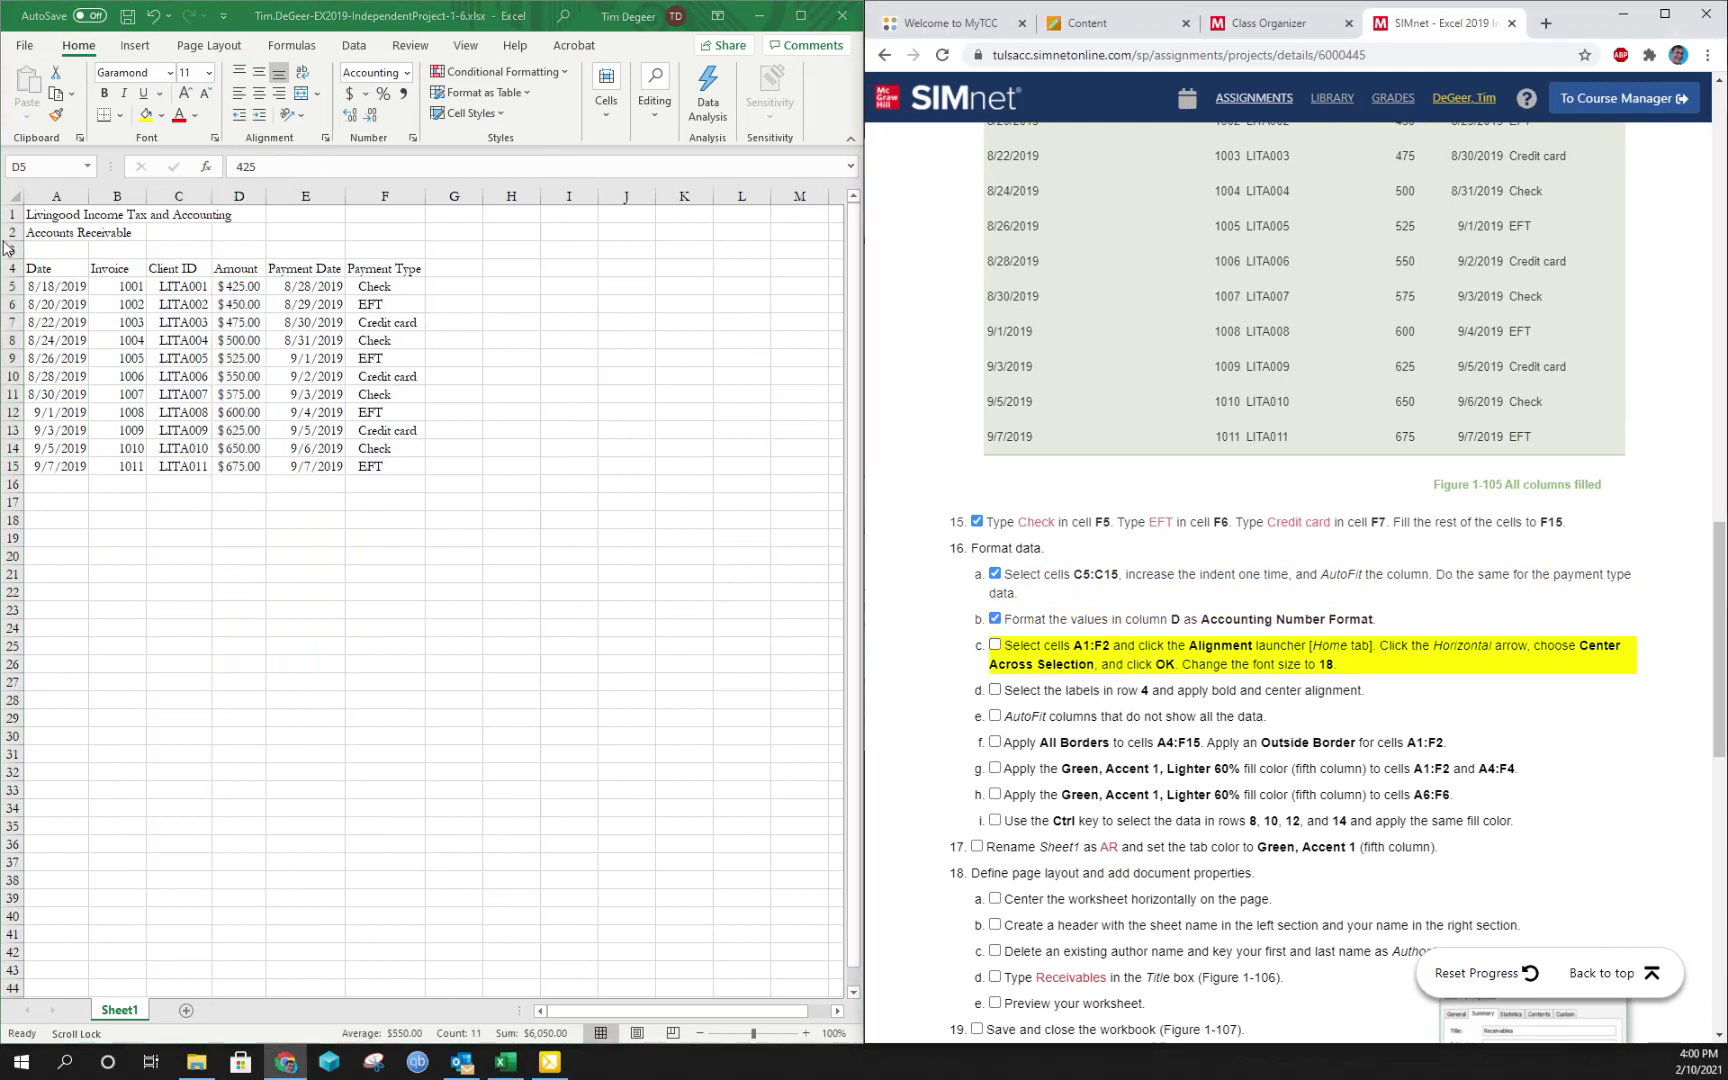
Set the horizontal alignment of cells A1:F2 to Center Across Selection and their font size to 18
click(52, 215)
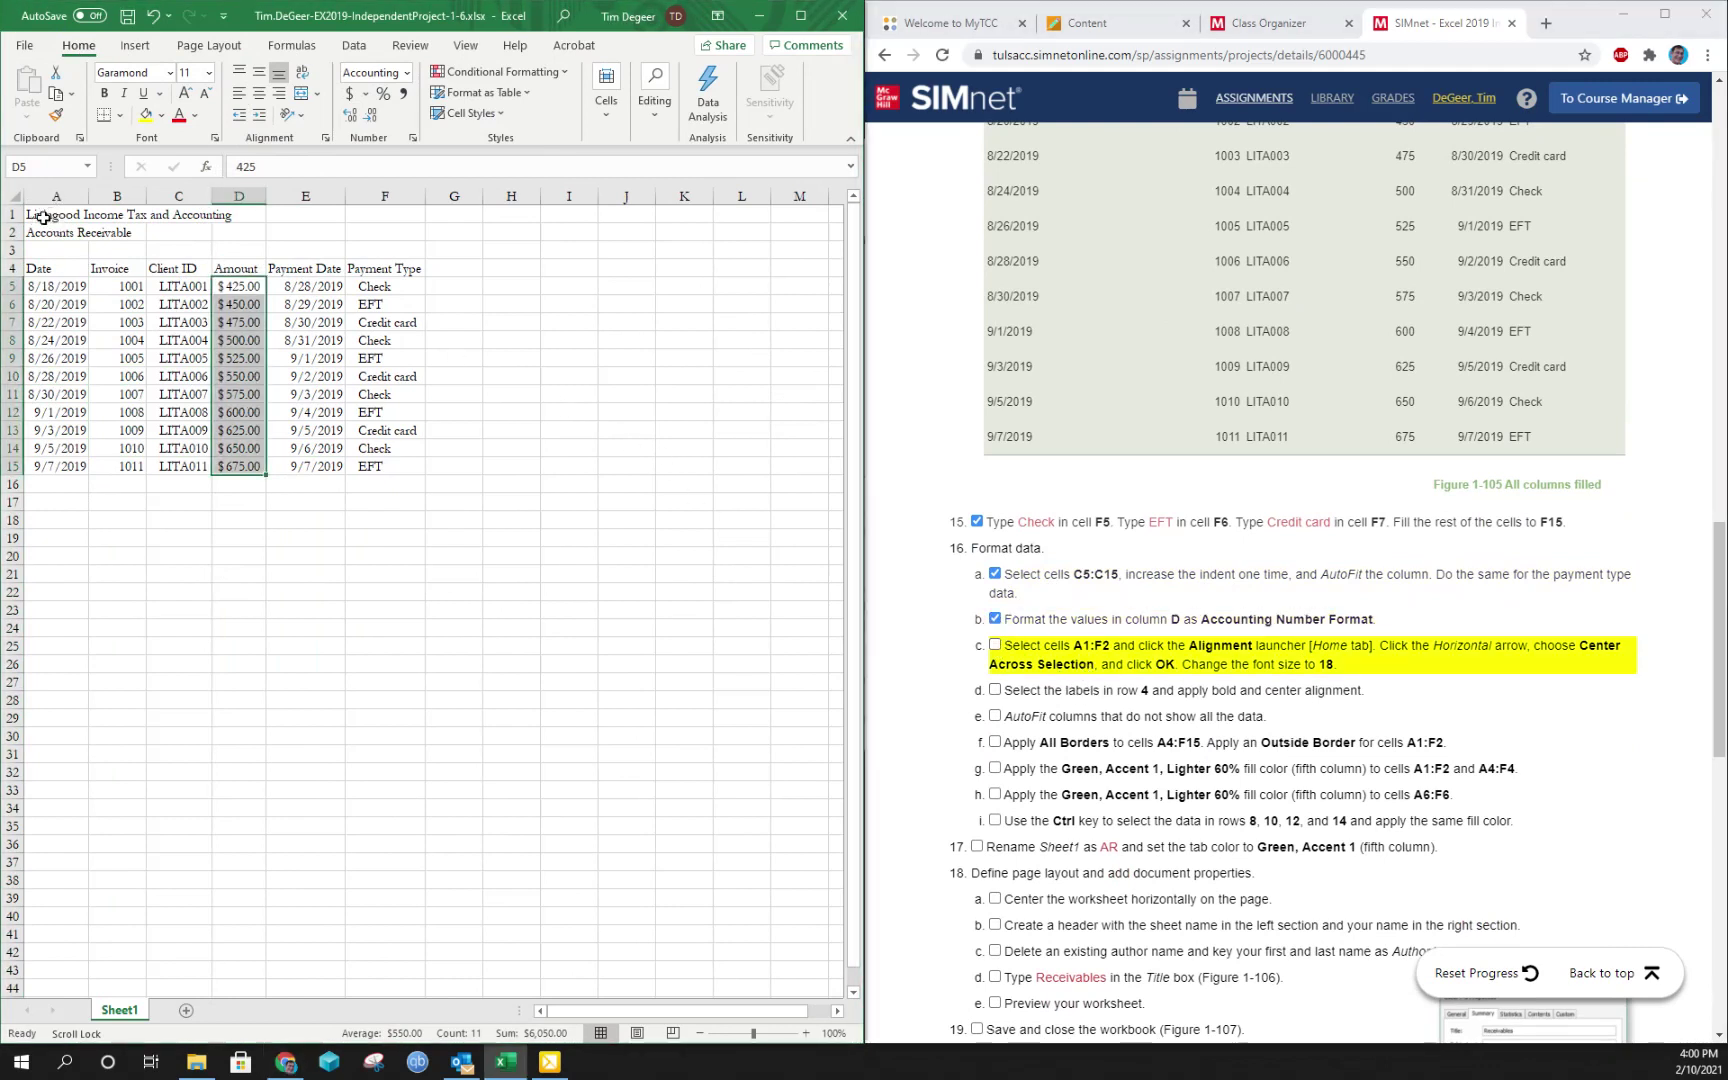
drag(43, 218, 406, 237)
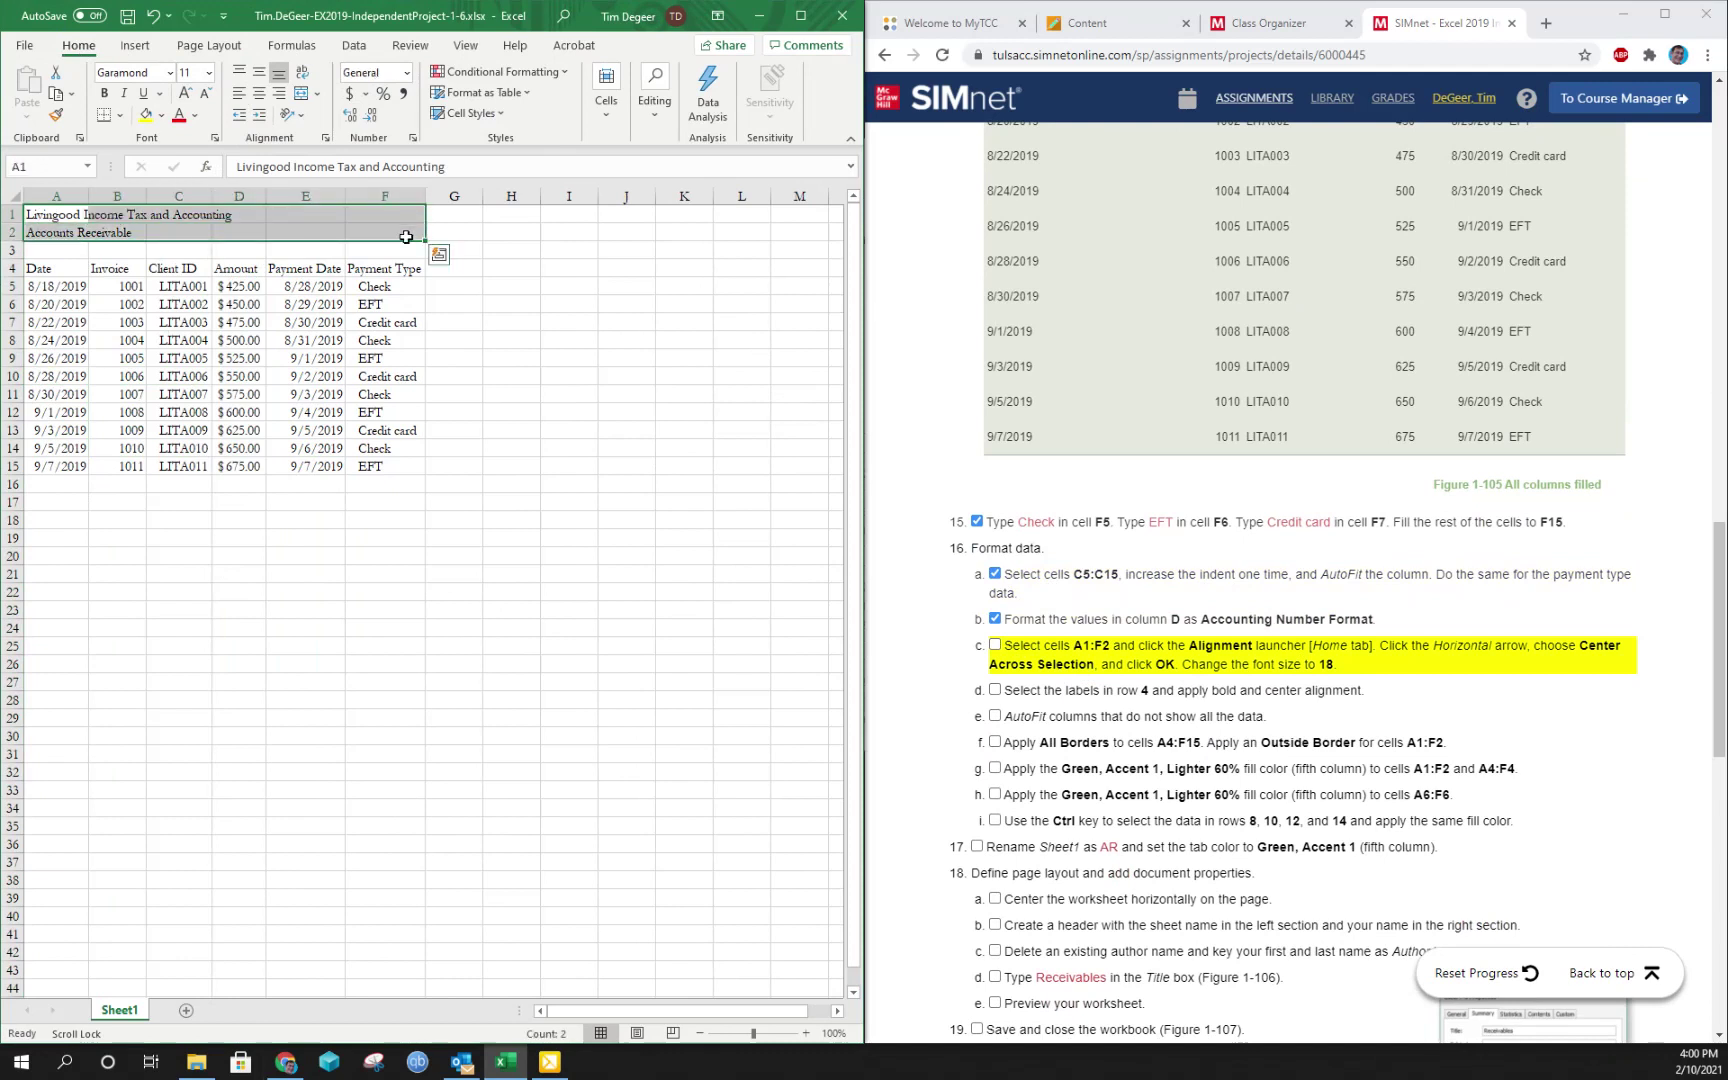
click(326, 142)
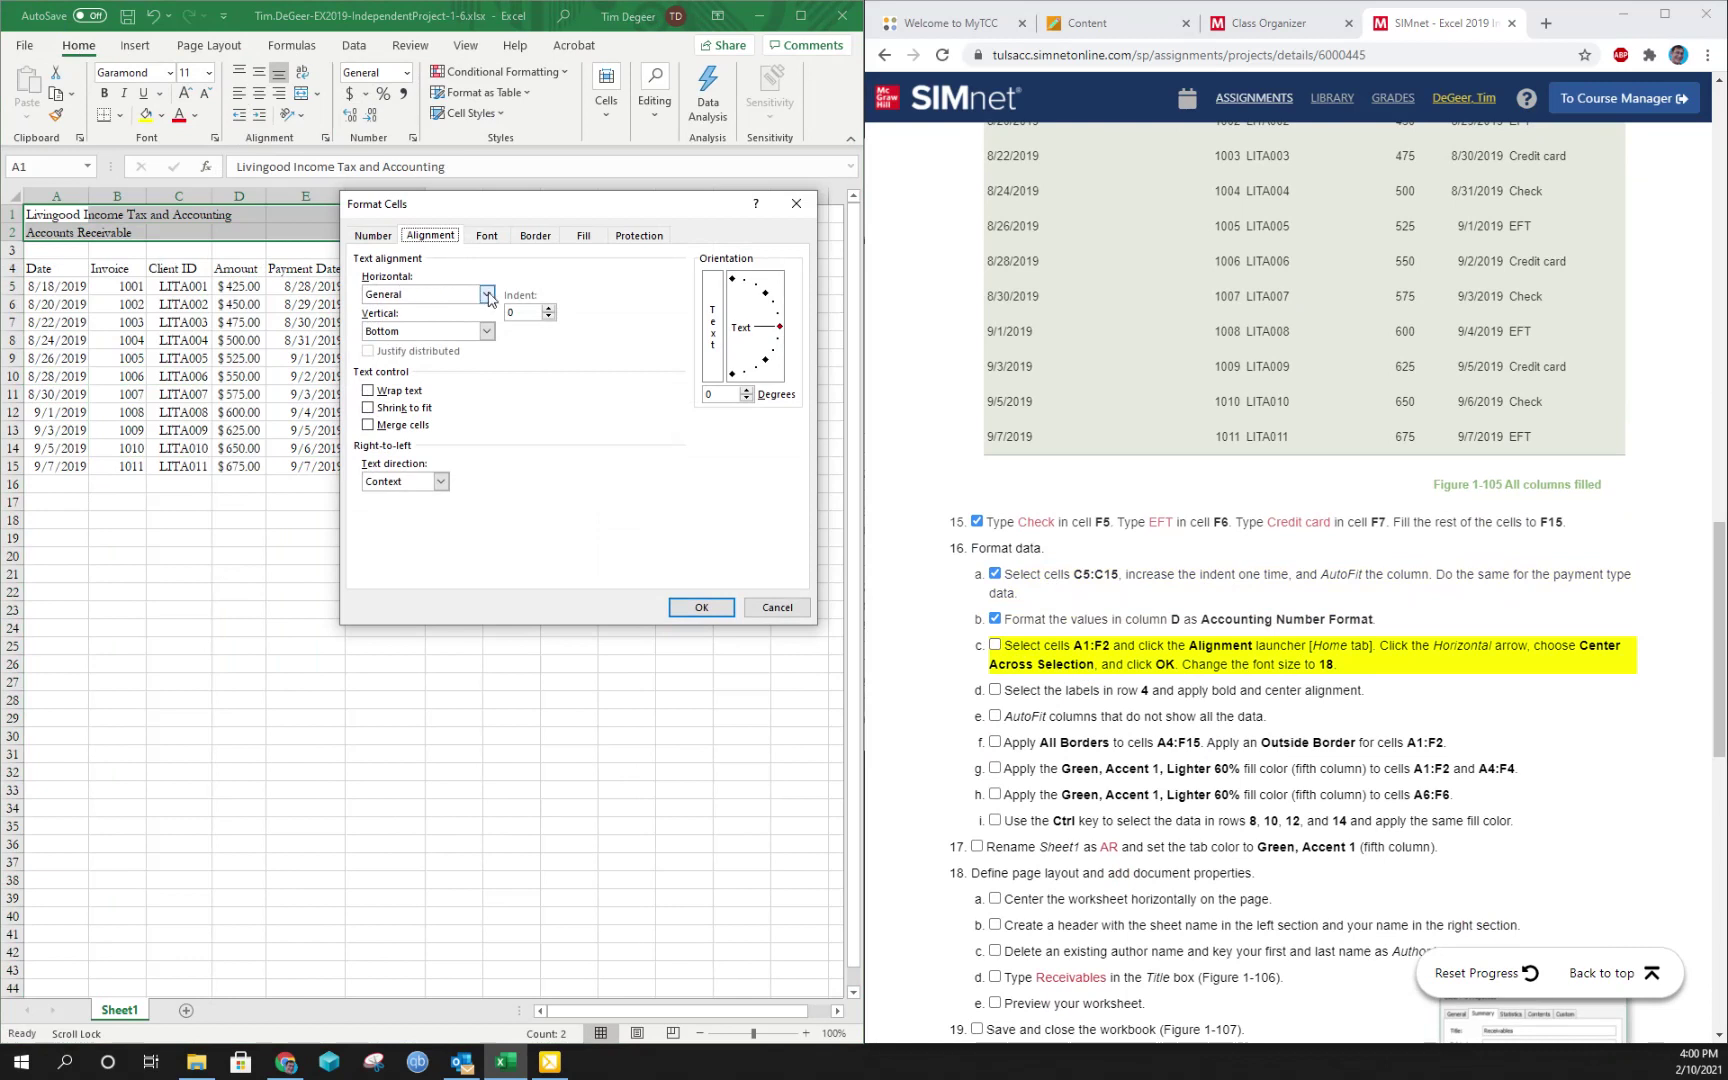
click(488, 296)
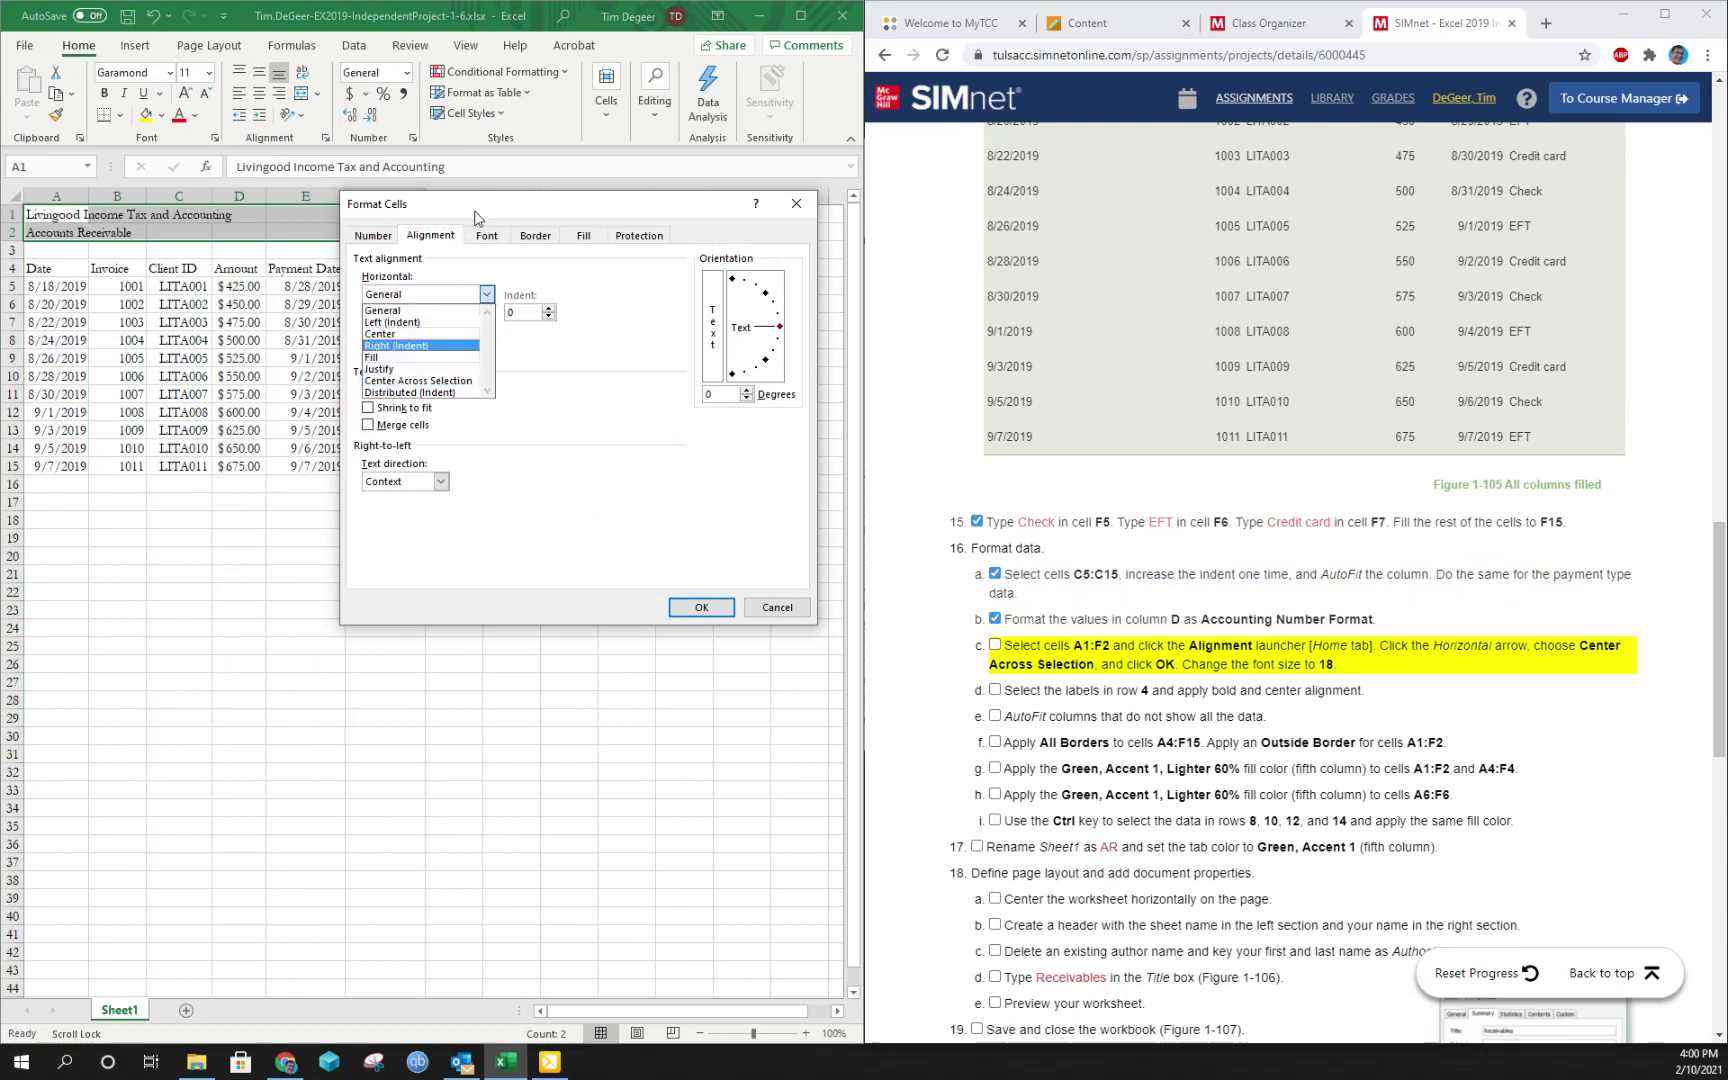
click(418, 381)
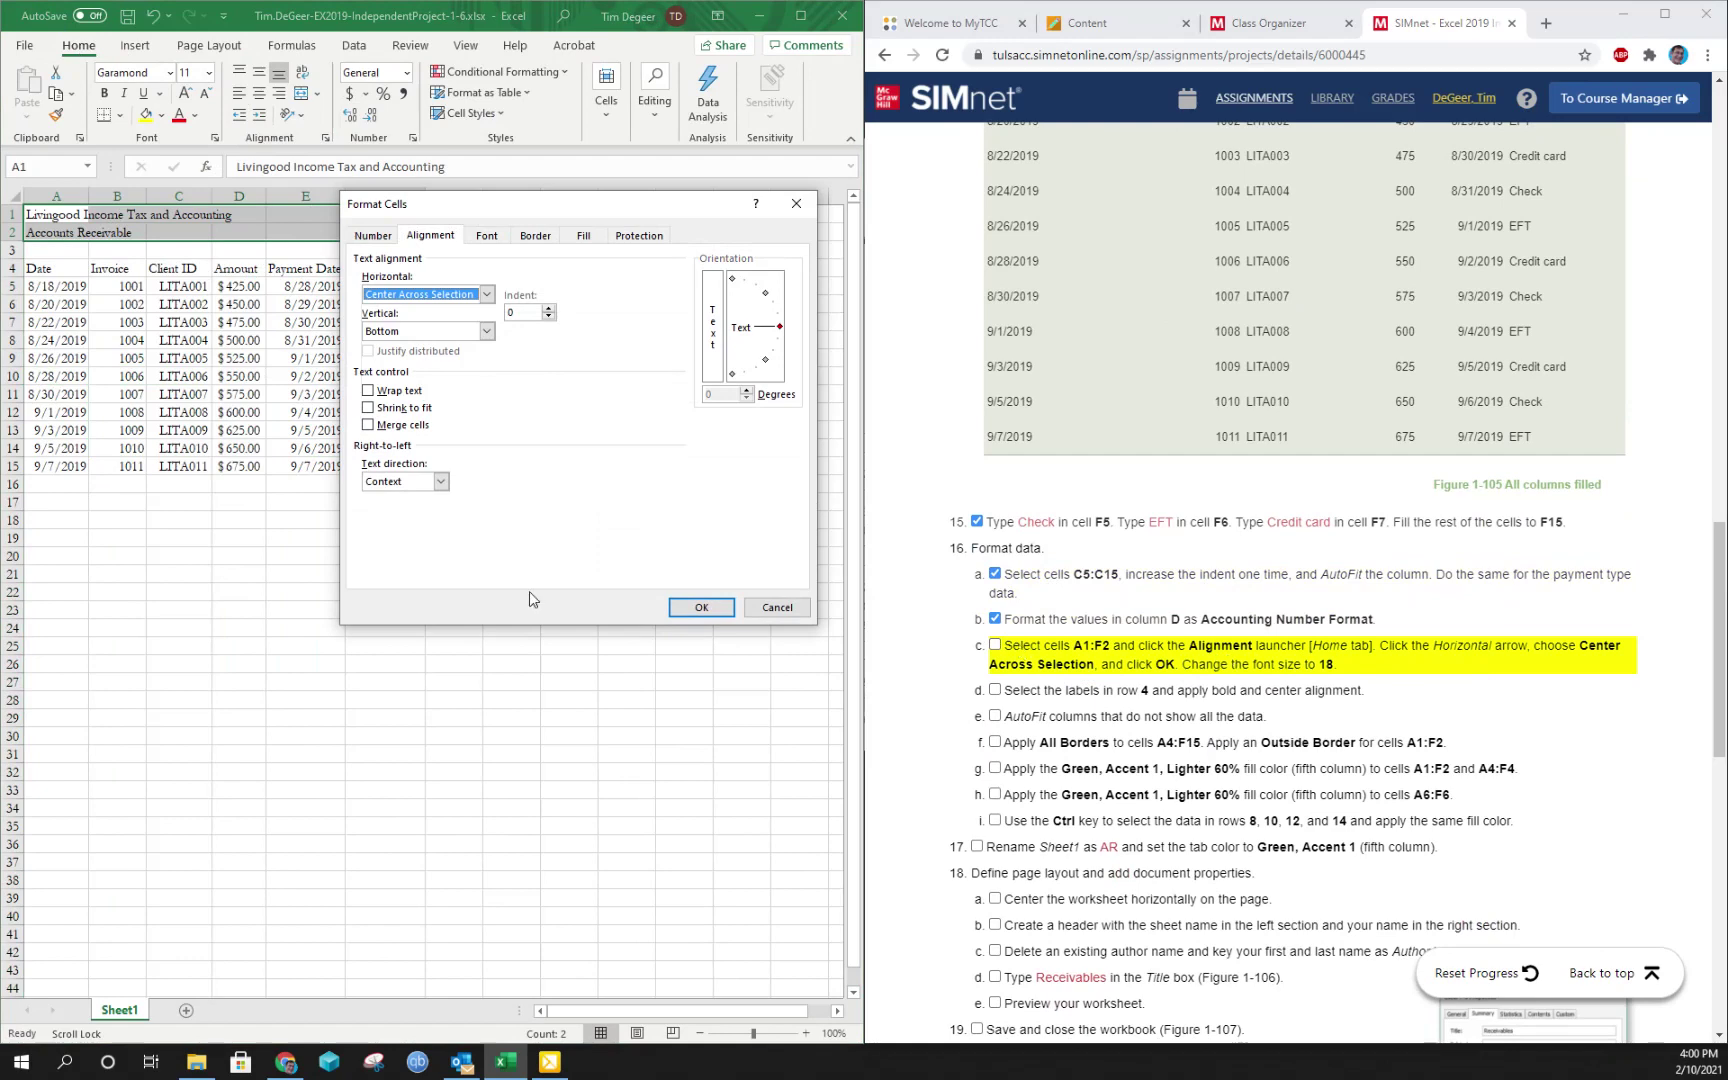
click(700, 607)
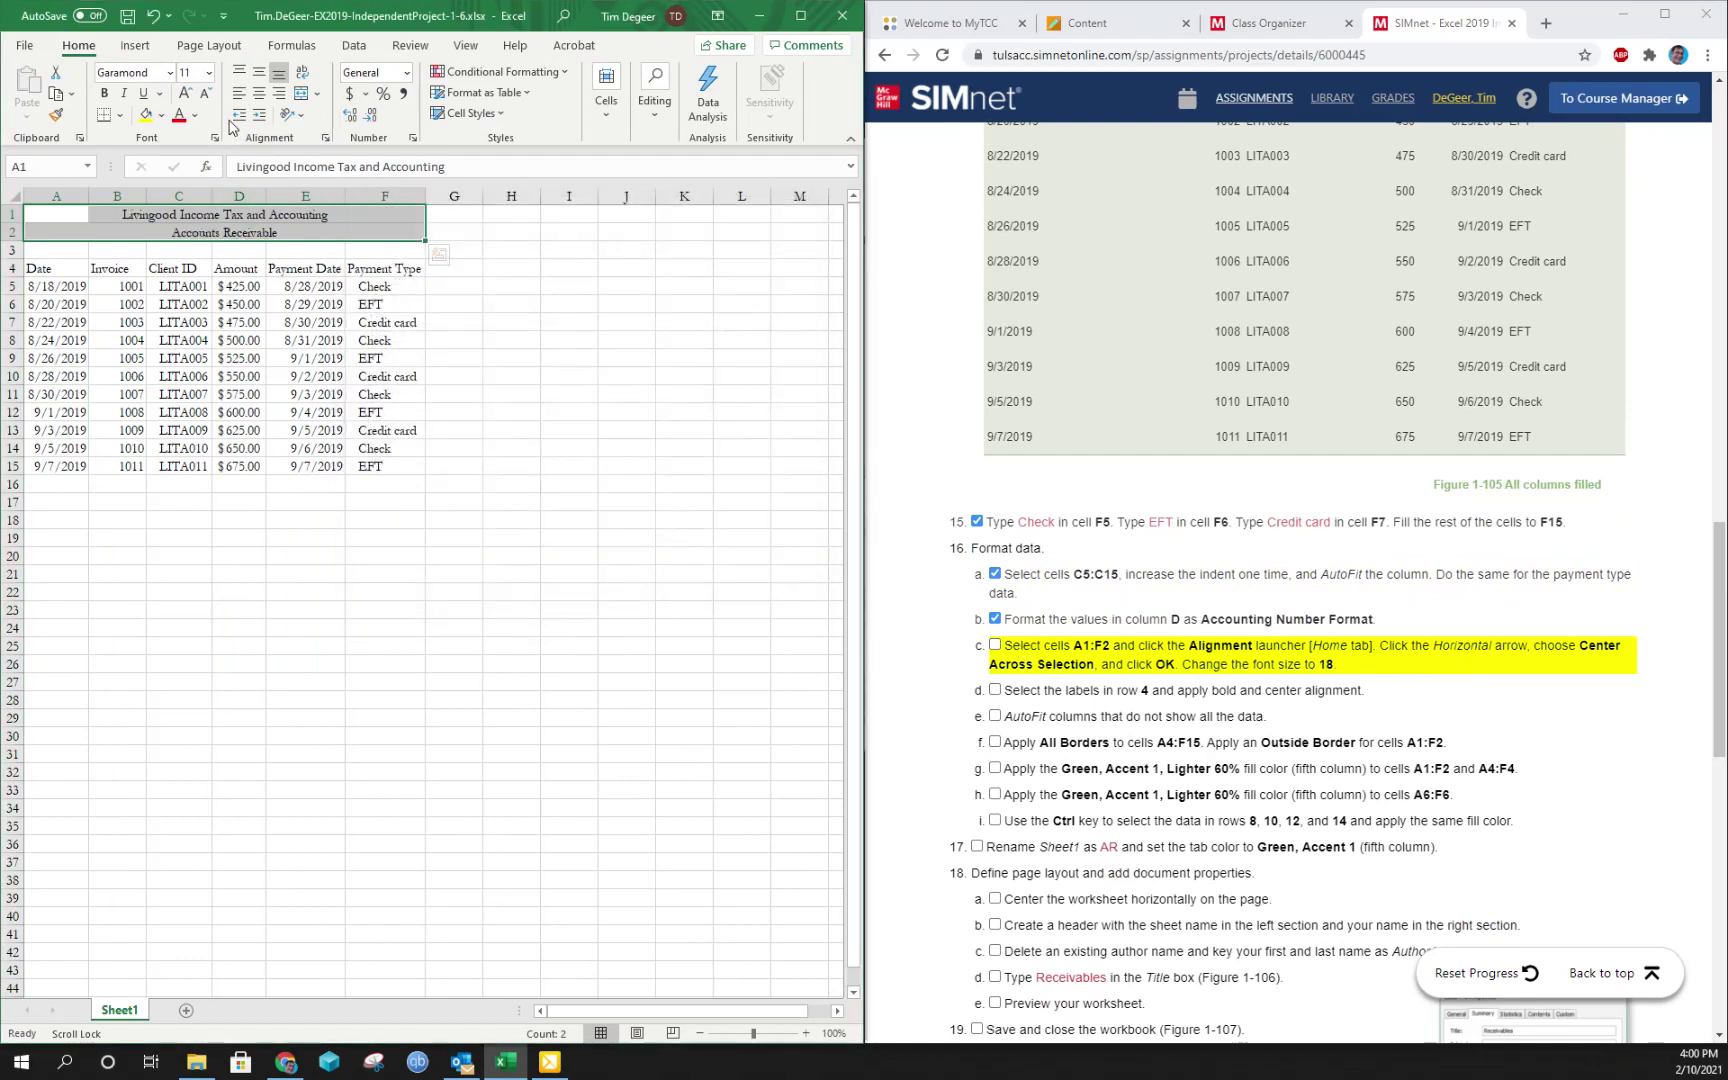
click(207, 73)
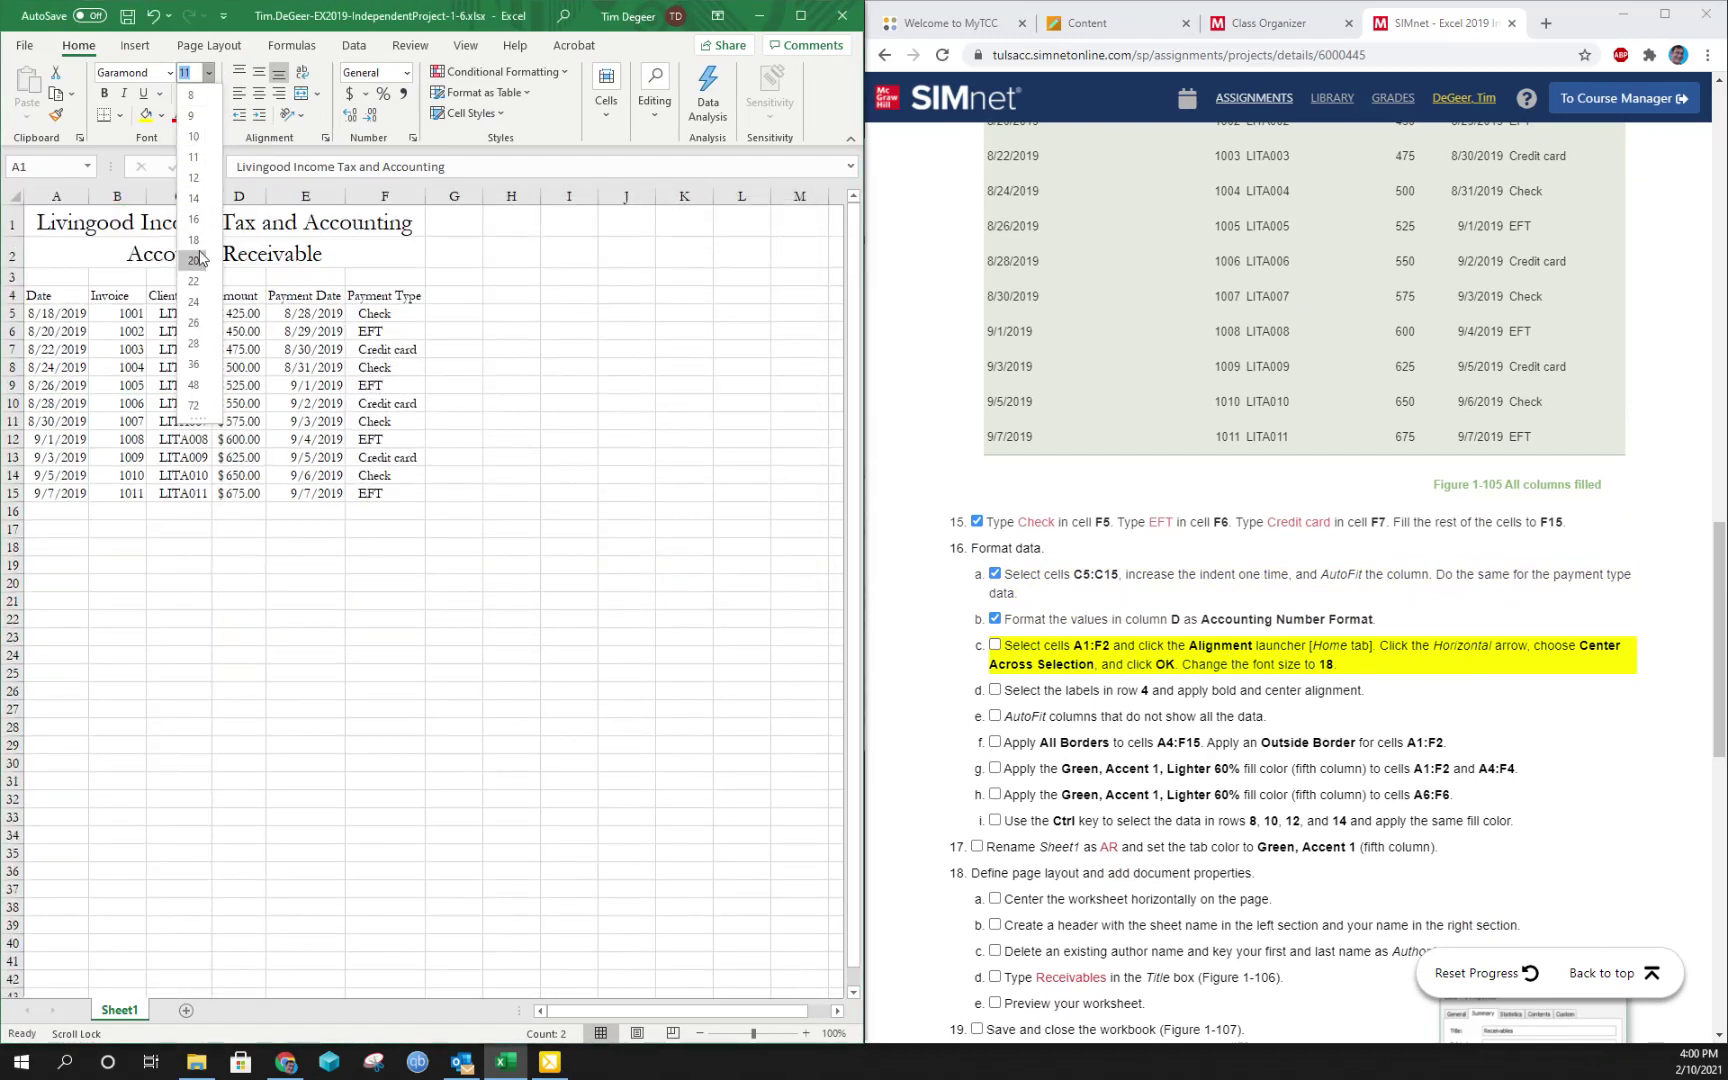
click(196, 239)
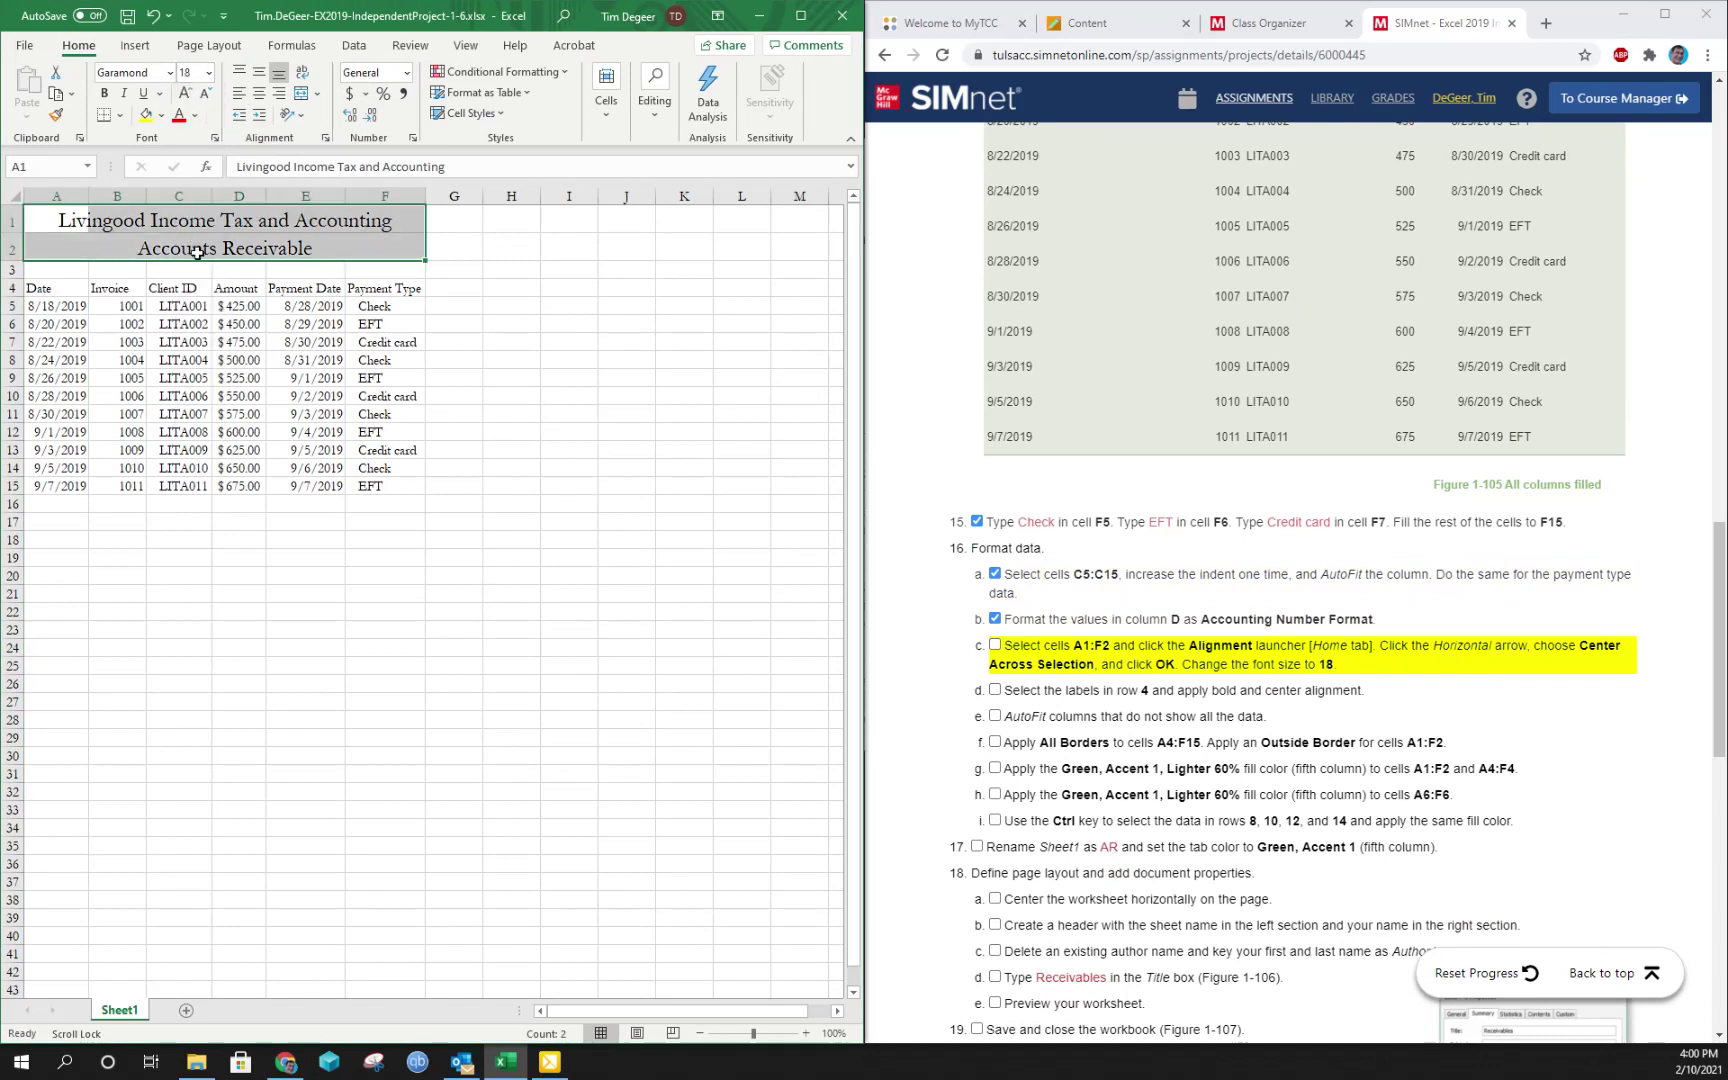
Examine which cells in rows 1 and 2 actually hold the centered titles, and check off instruction 16c
click(110, 220)
click(190, 222)
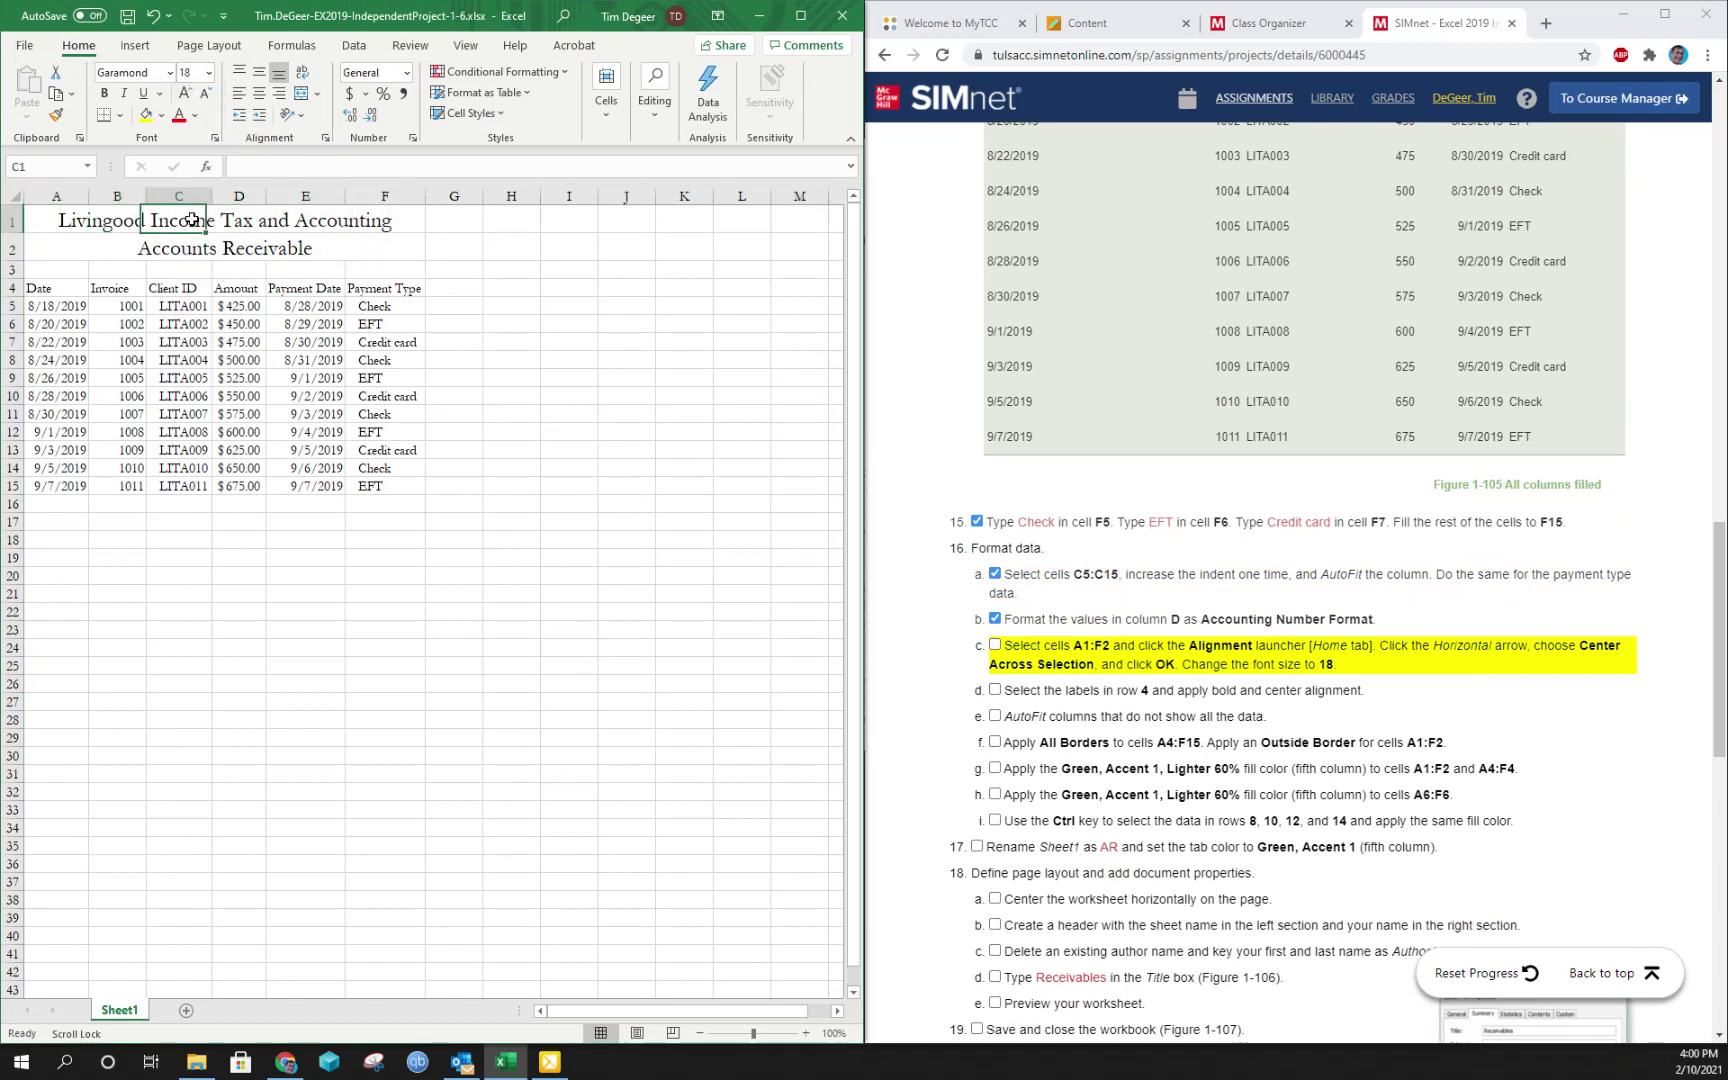
click(245, 220)
click(316, 227)
click(378, 228)
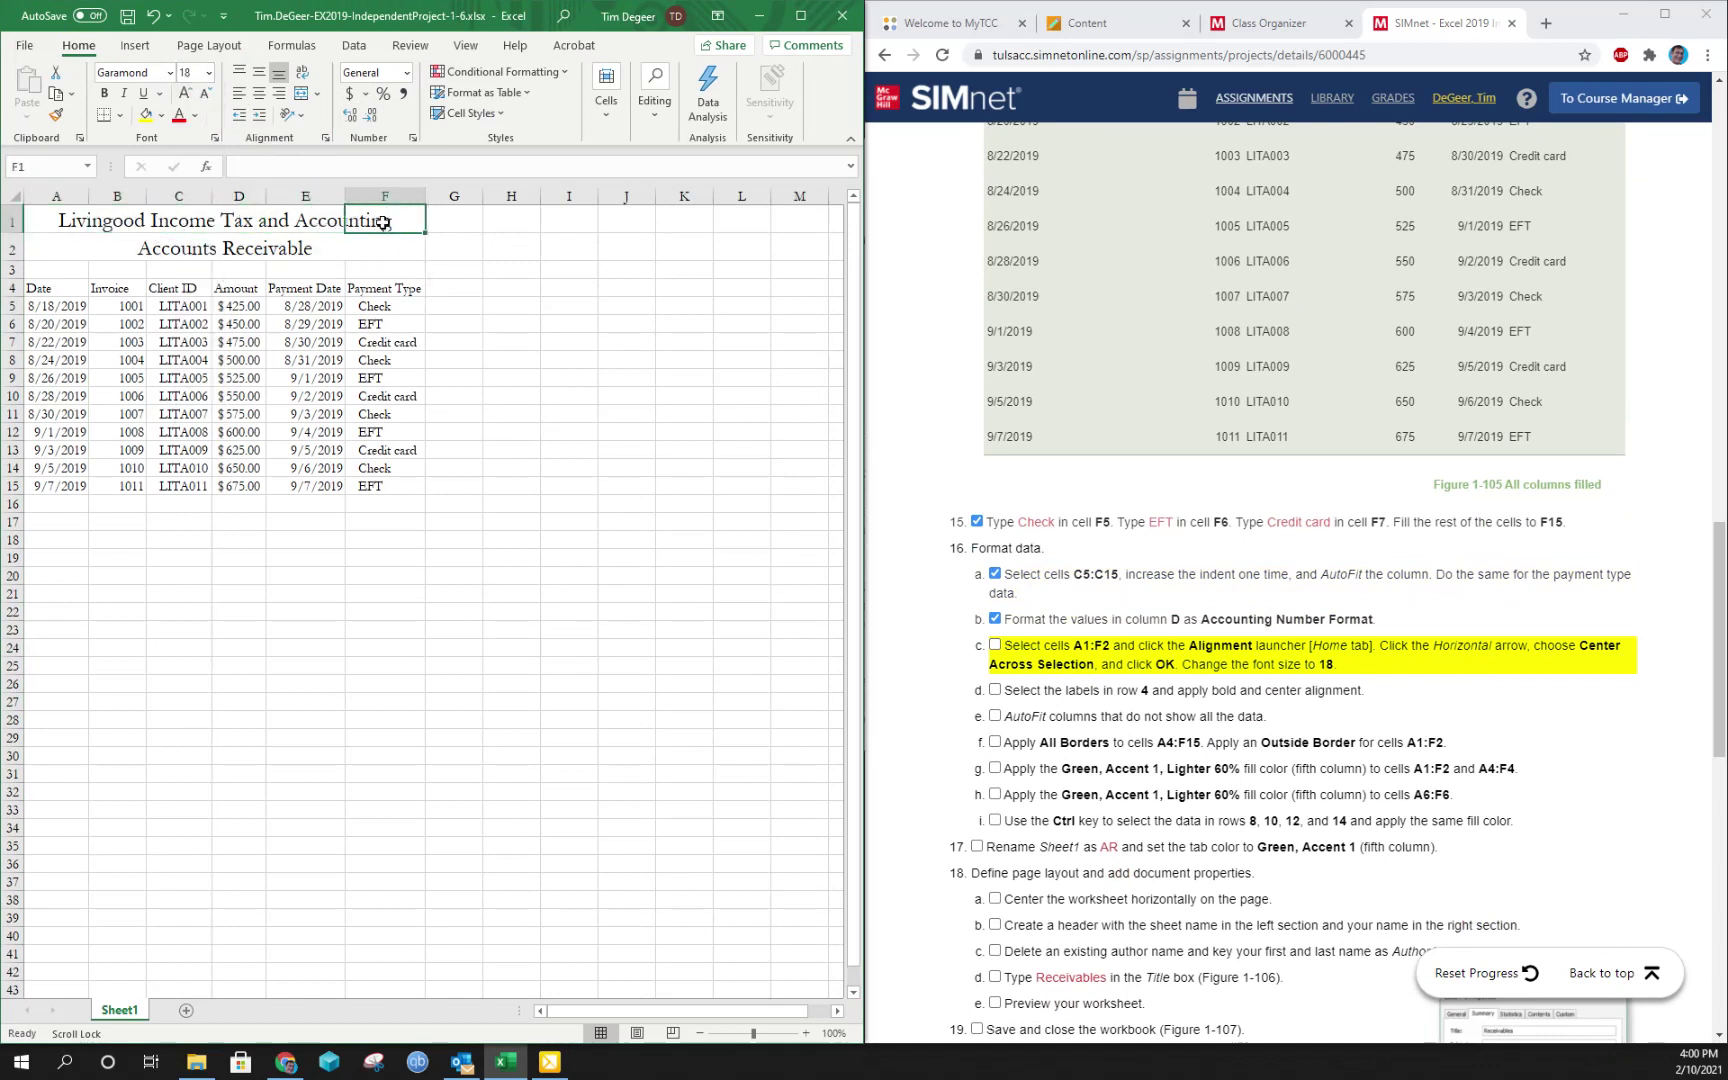
click(143, 226)
click(168, 221)
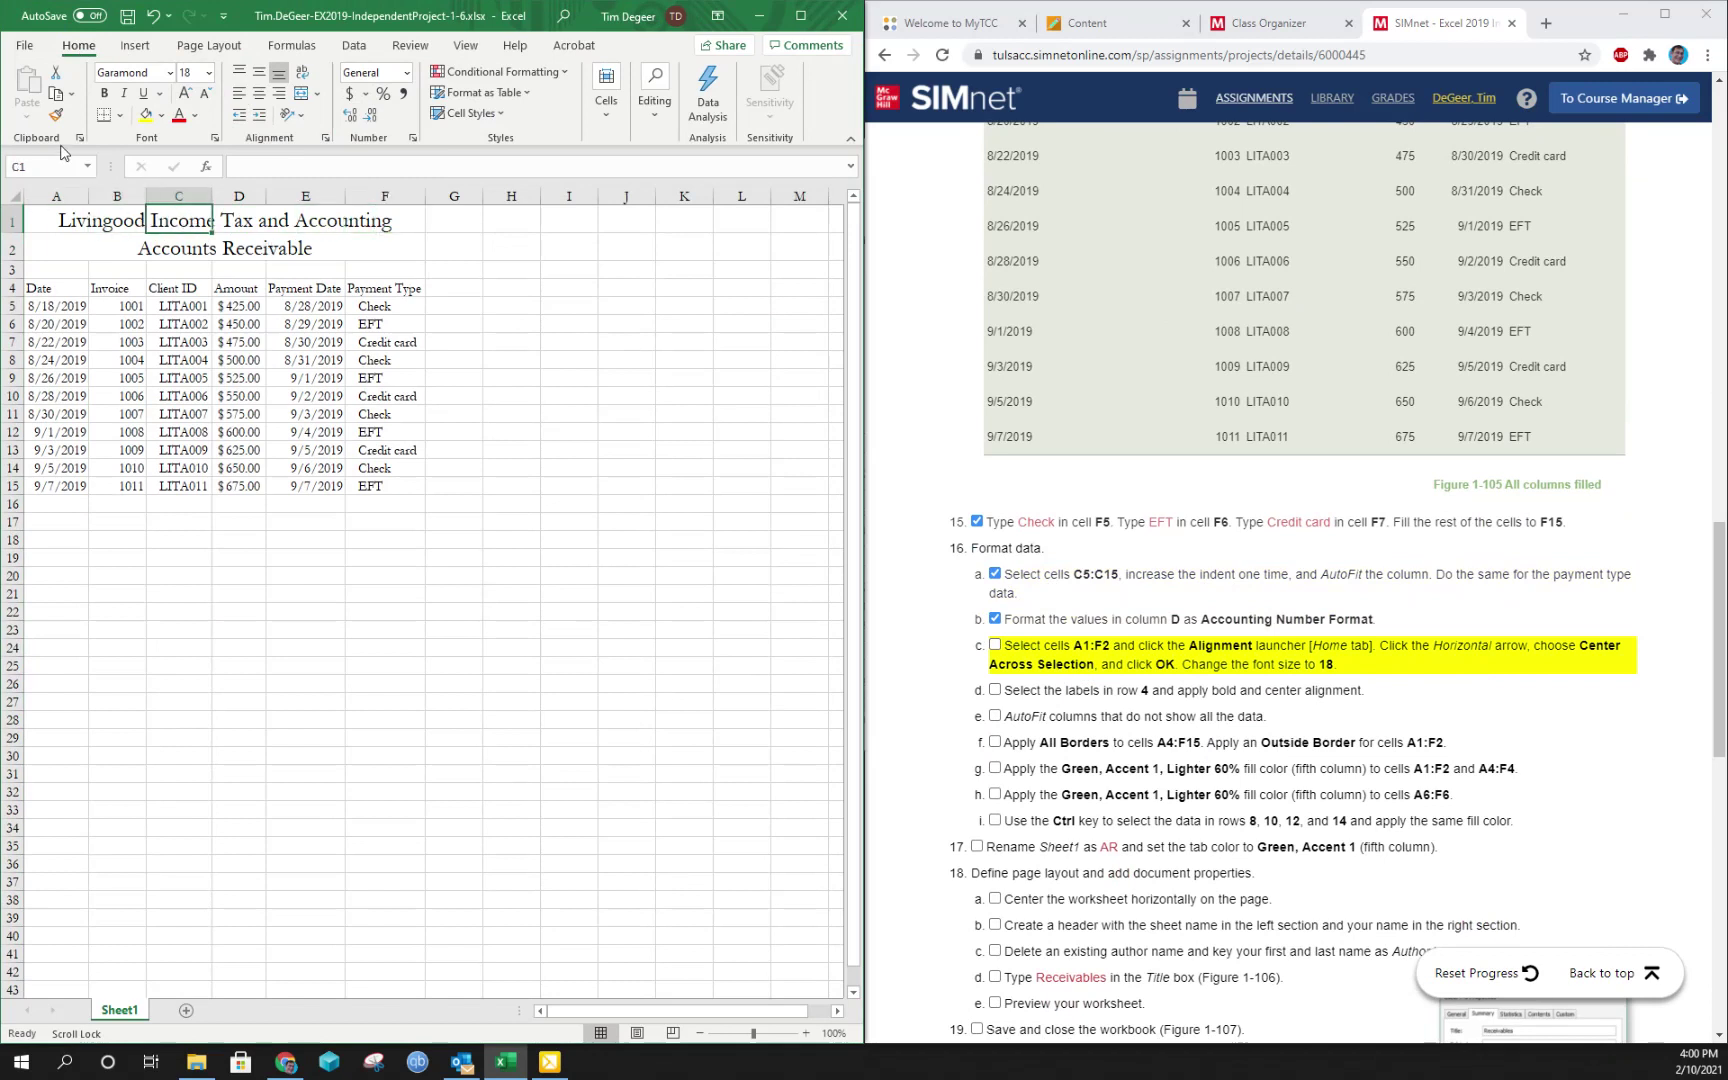
click(52, 214)
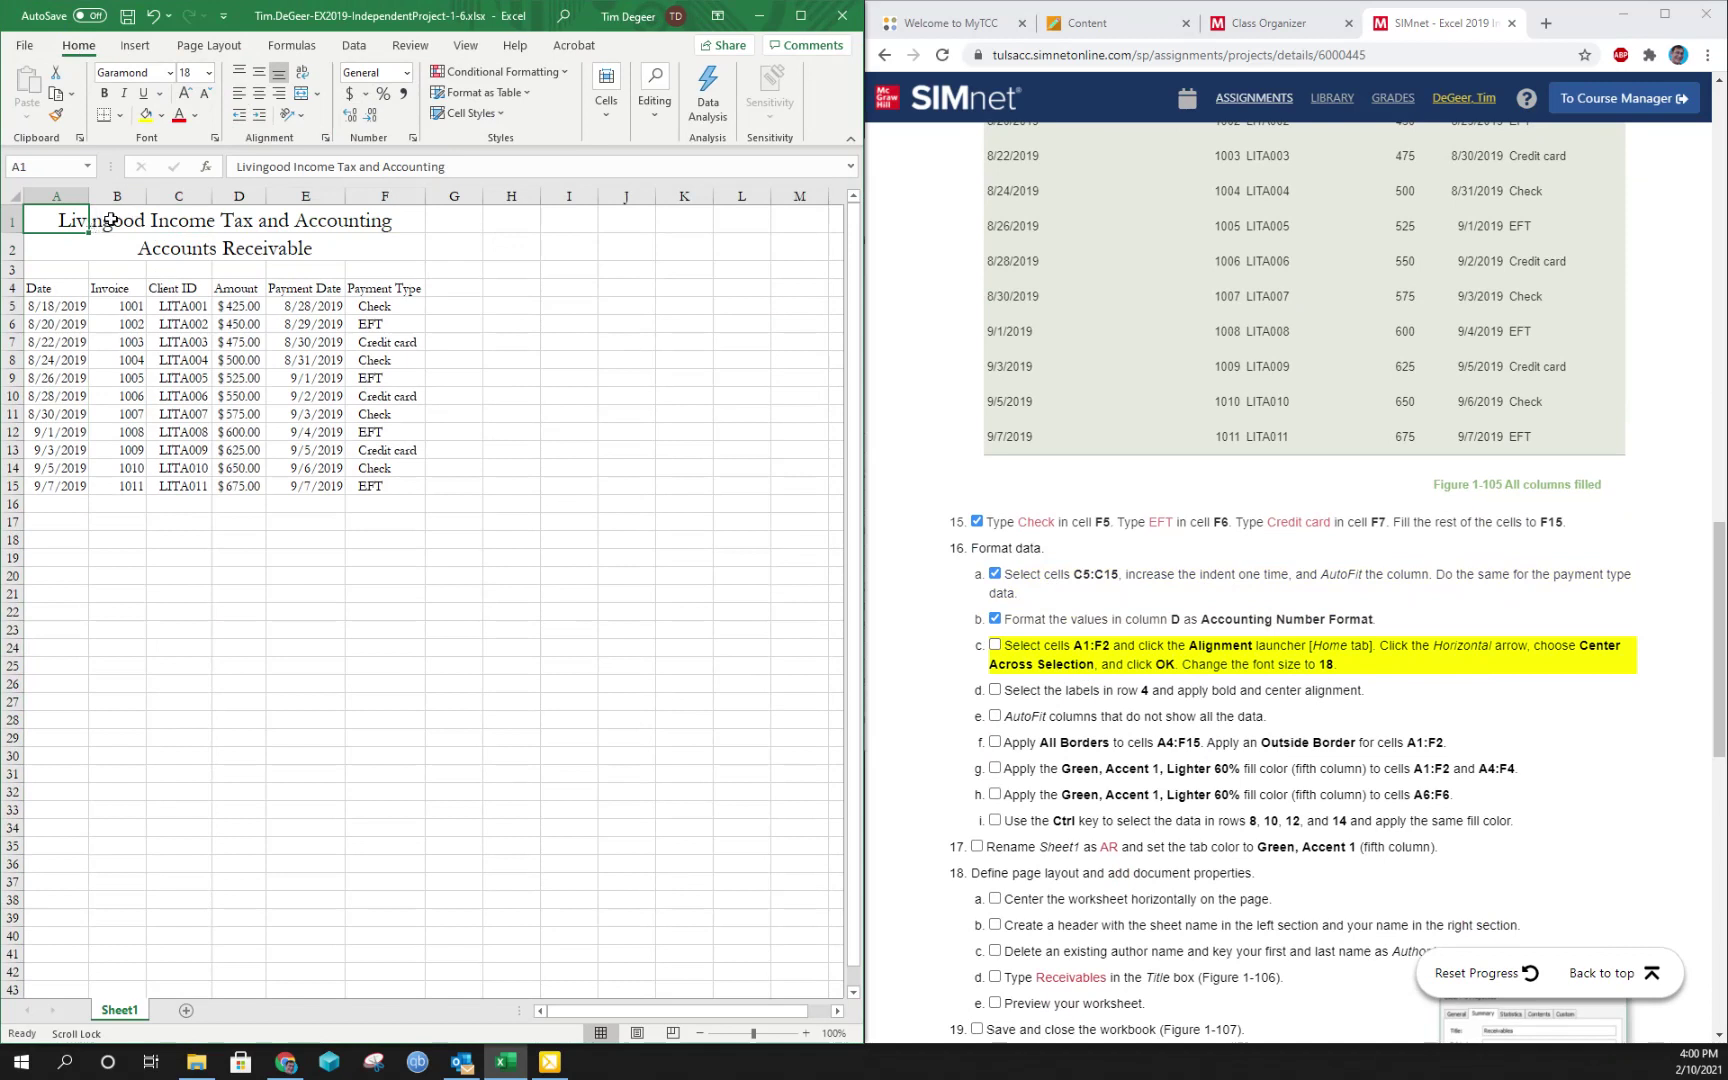
click(188, 243)
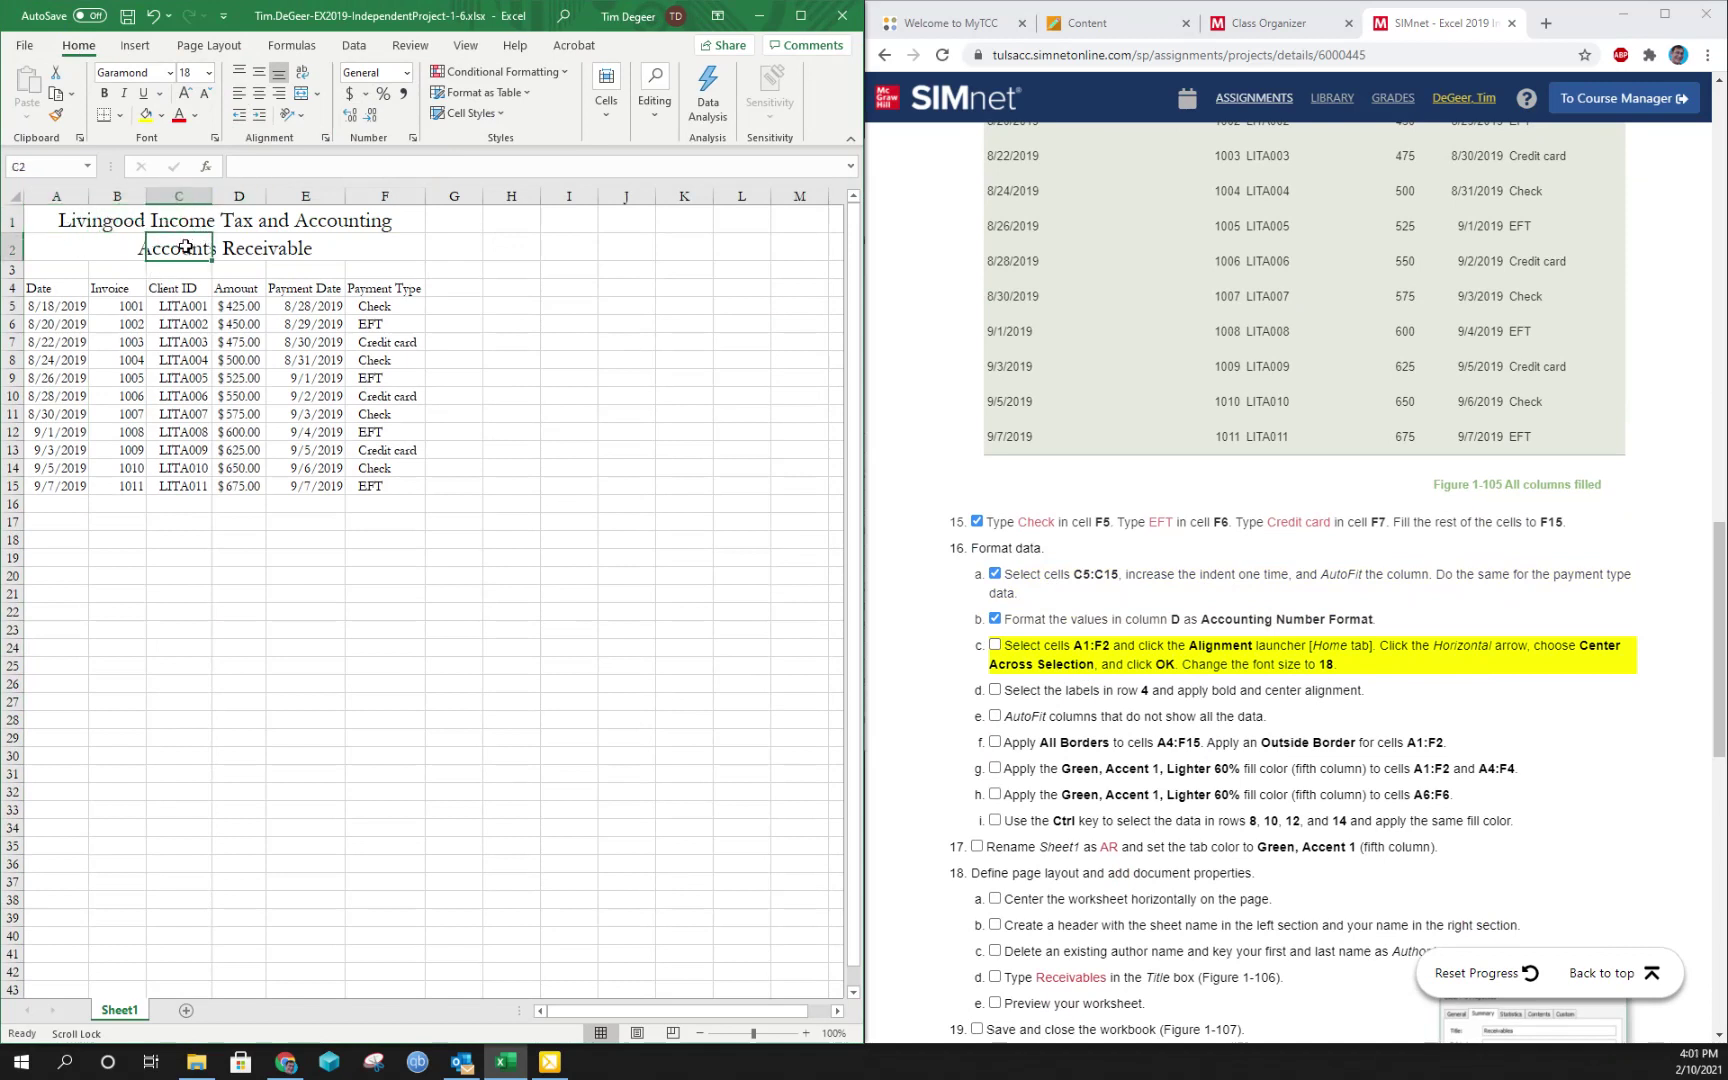
click(48, 251)
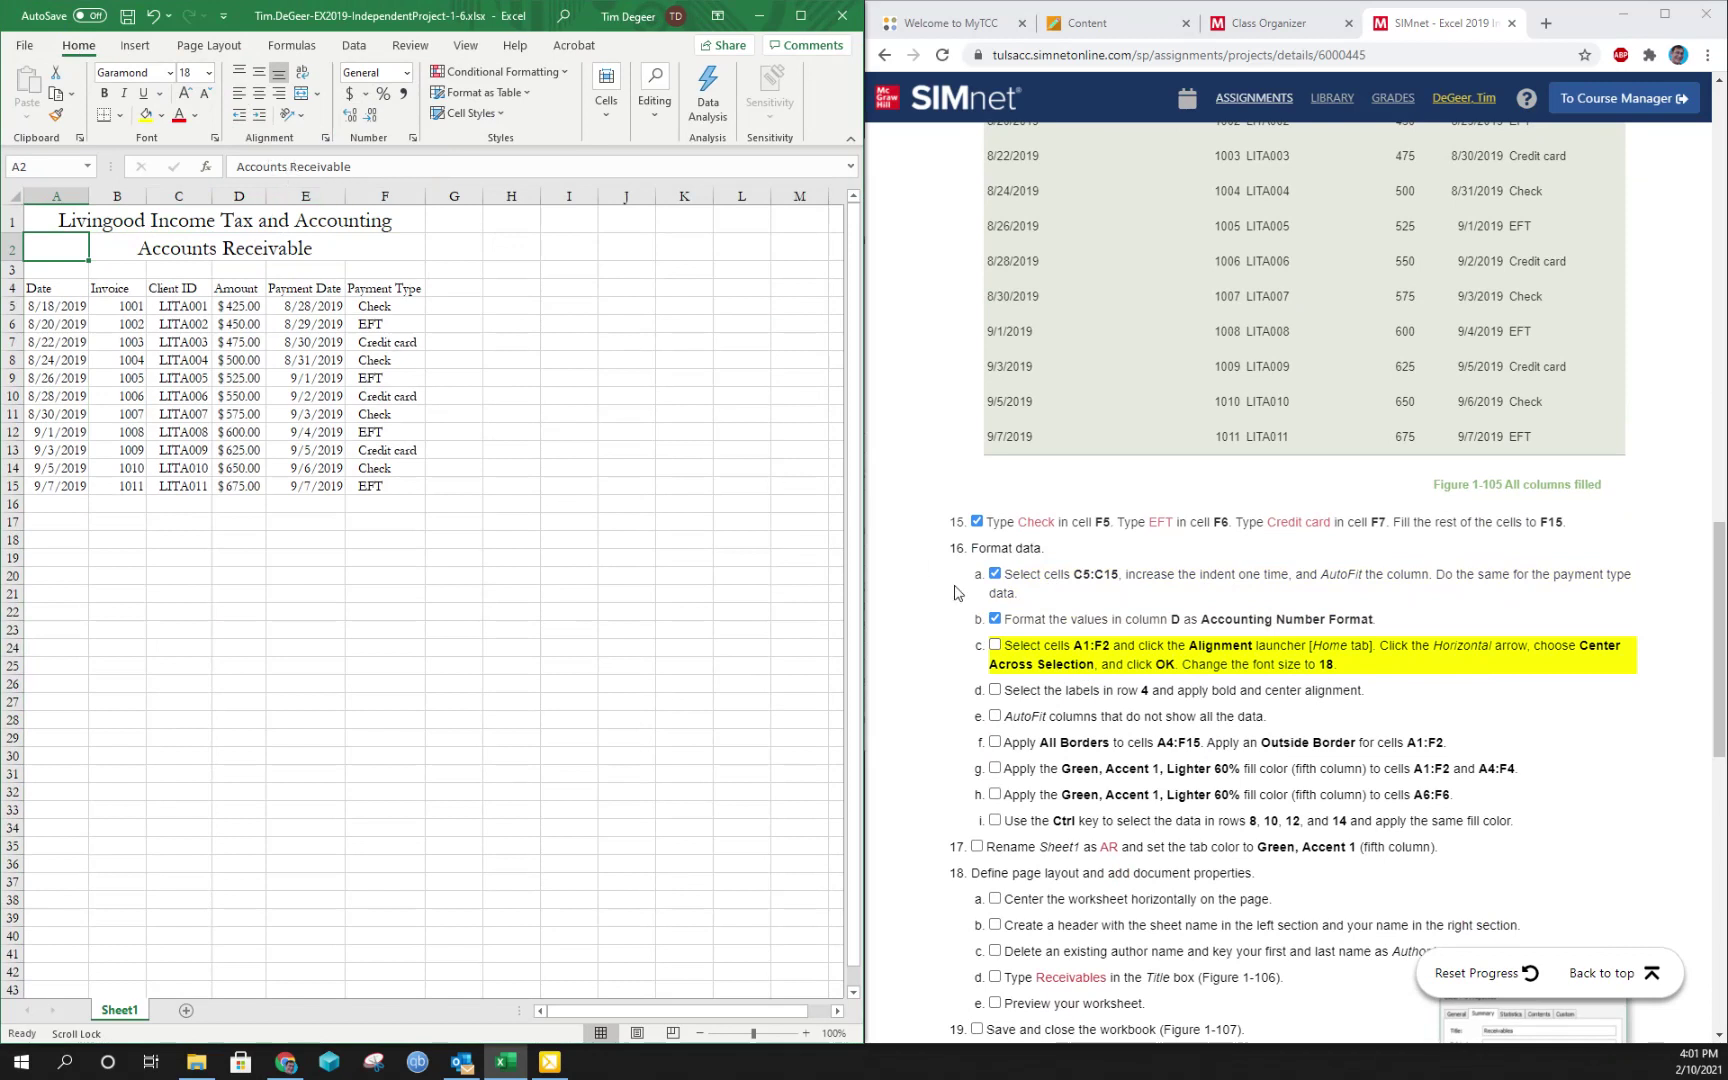
click(995, 646)
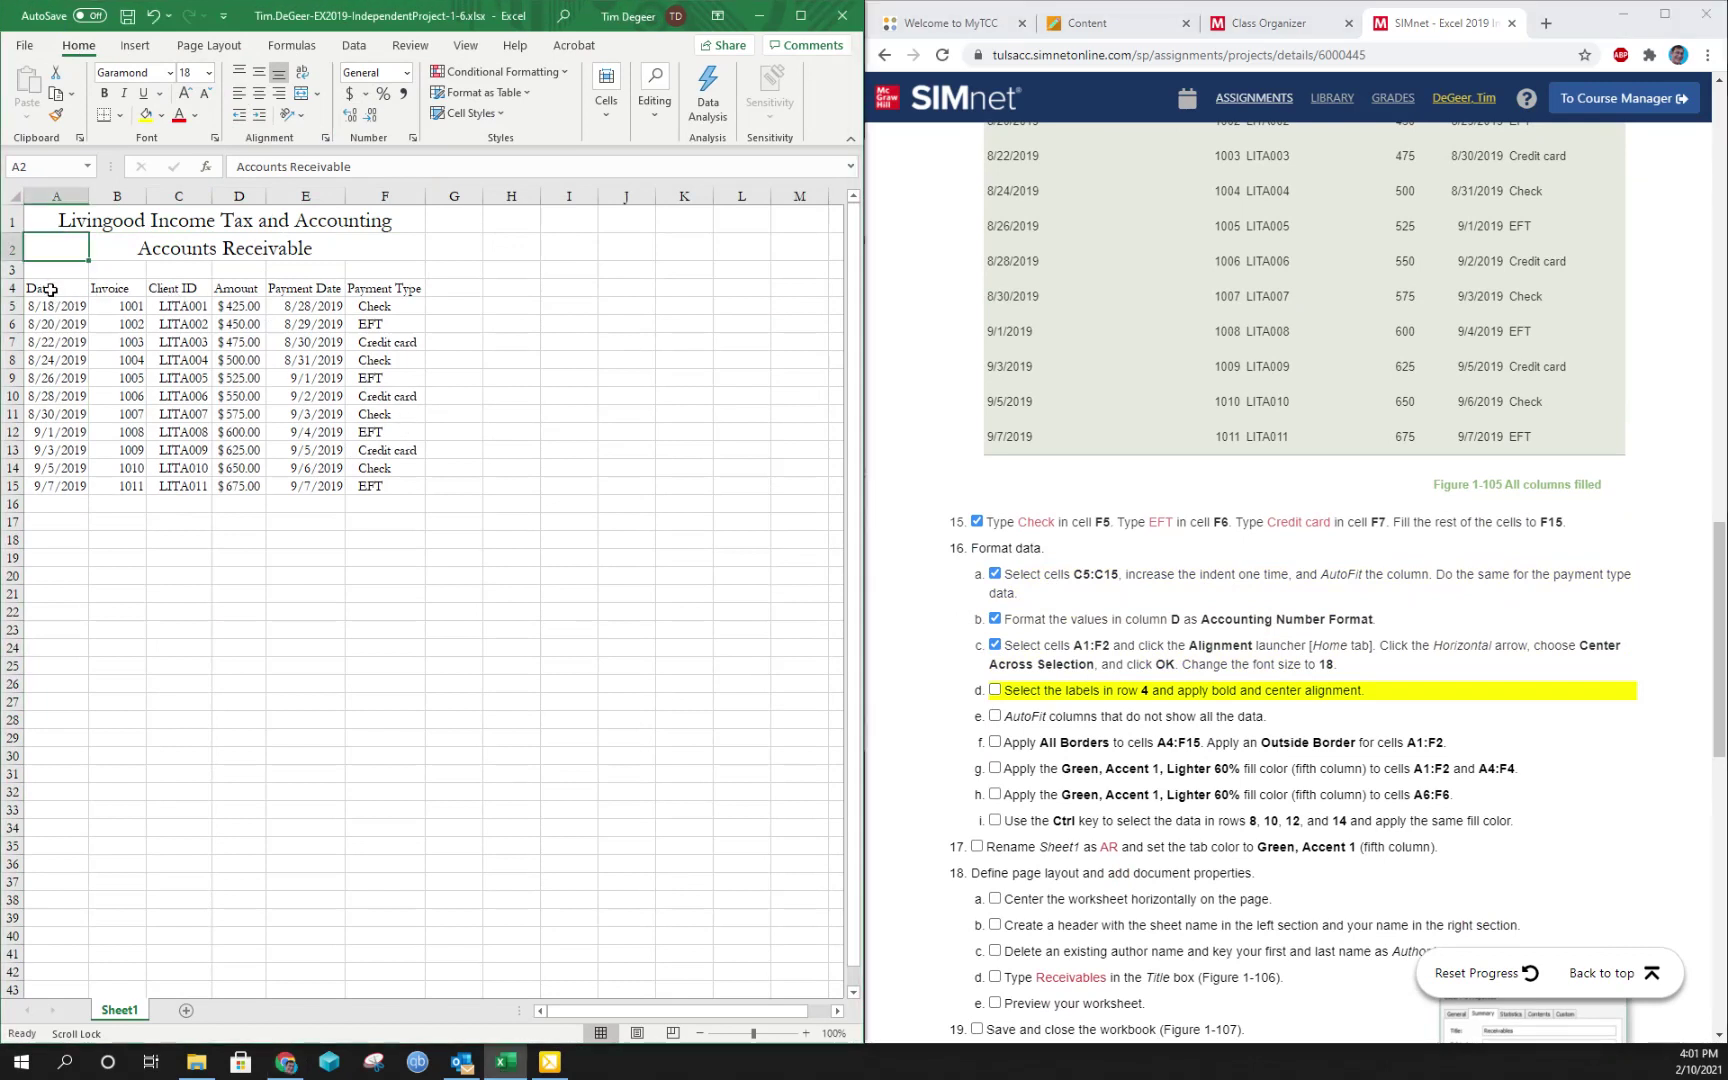
Apply bold and center alignment to the labels in cells A4:F4, and check off instruction 16d
drag(52, 293, 406, 291)
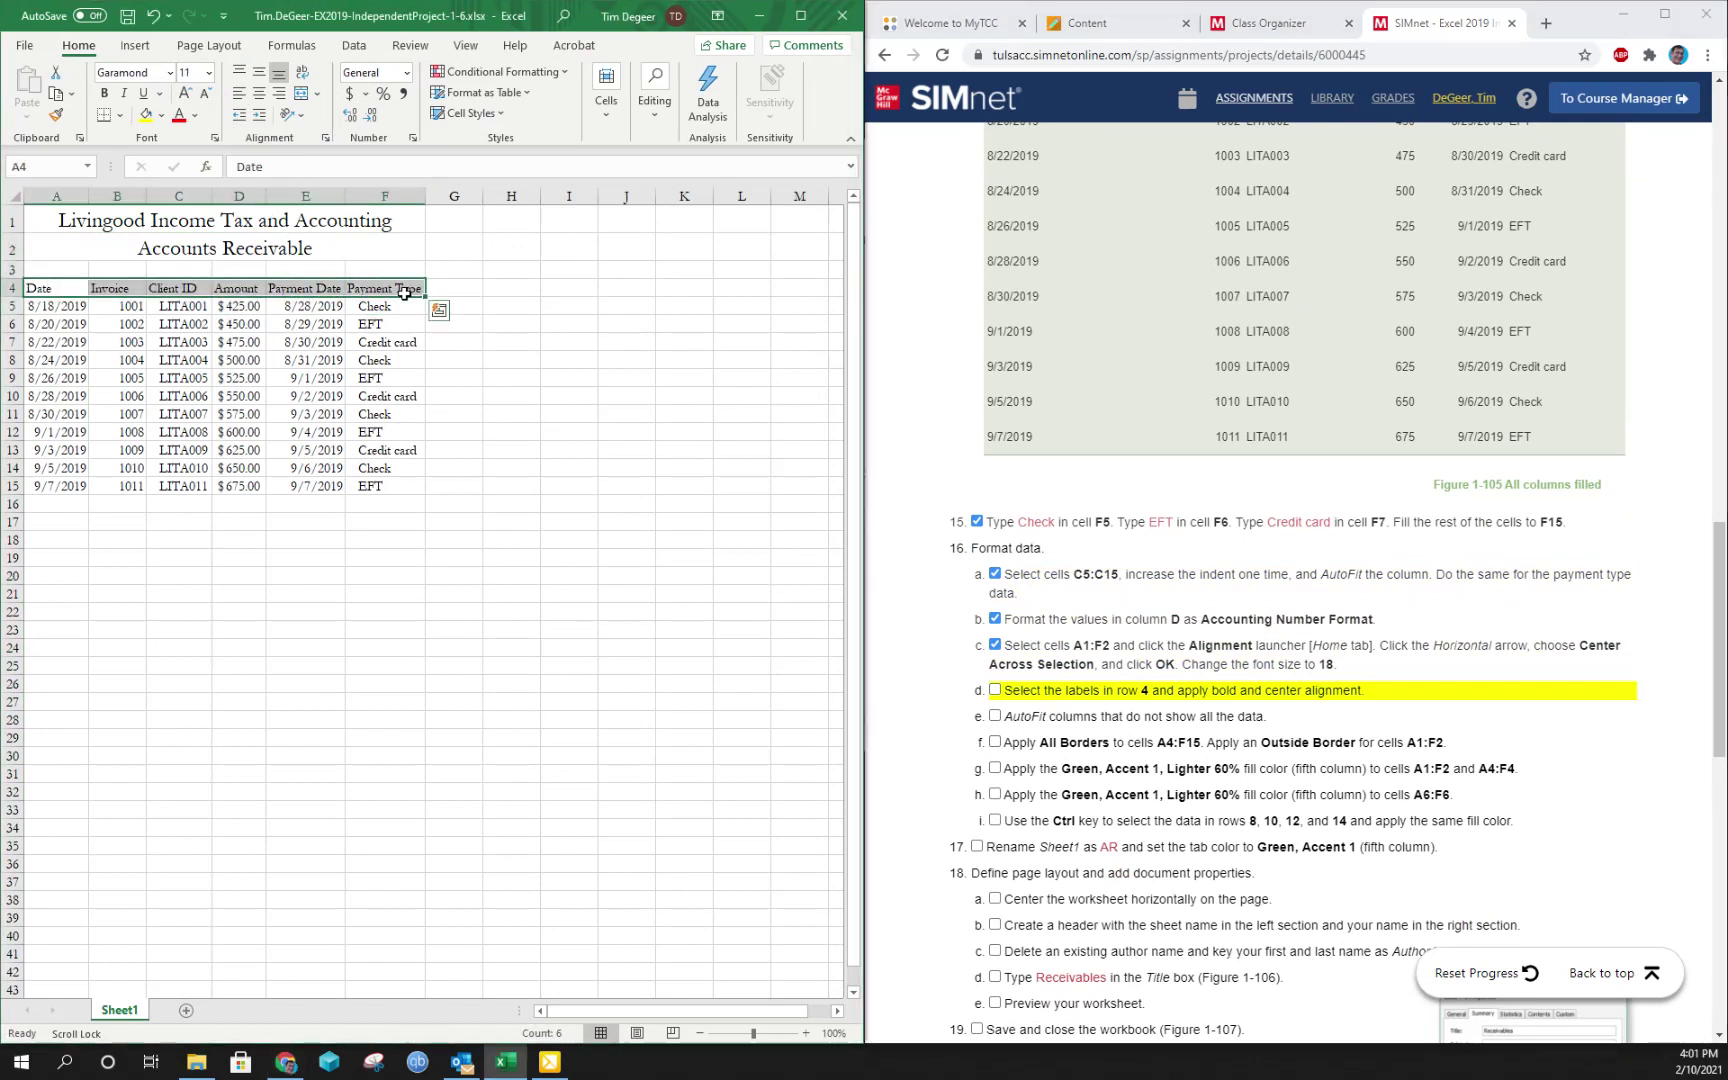
click(105, 97)
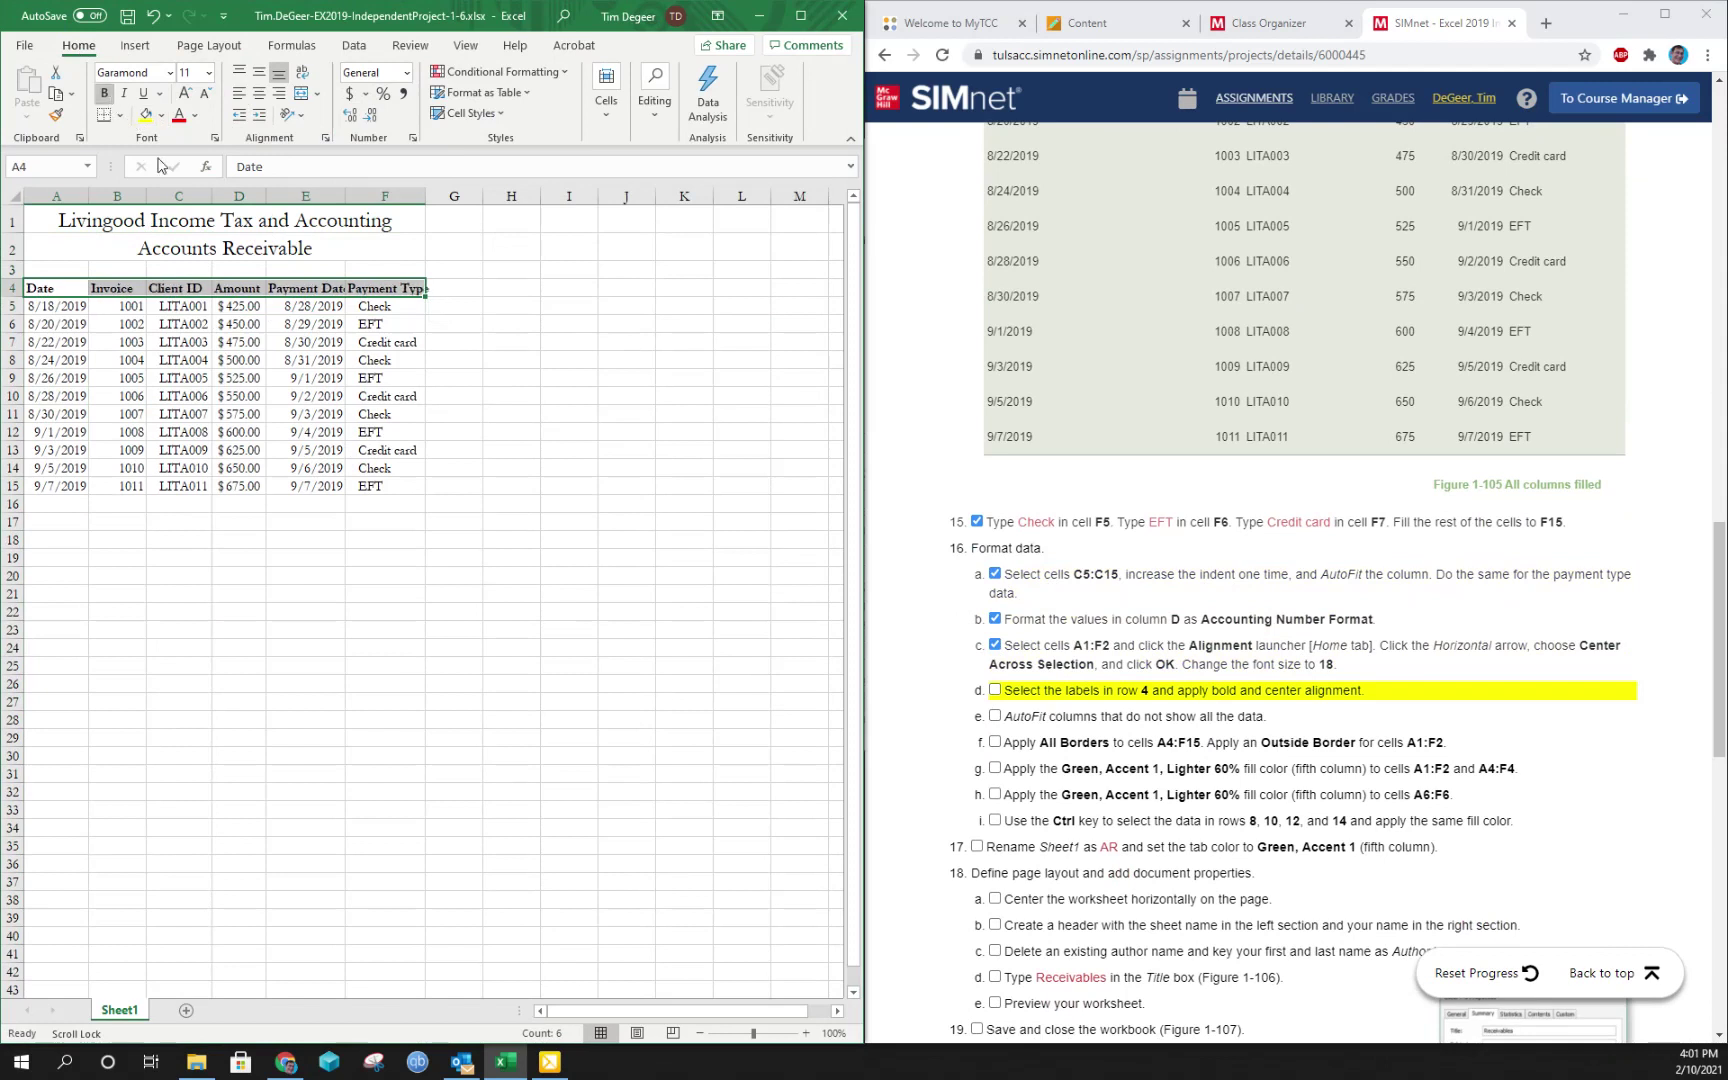
click(259, 96)
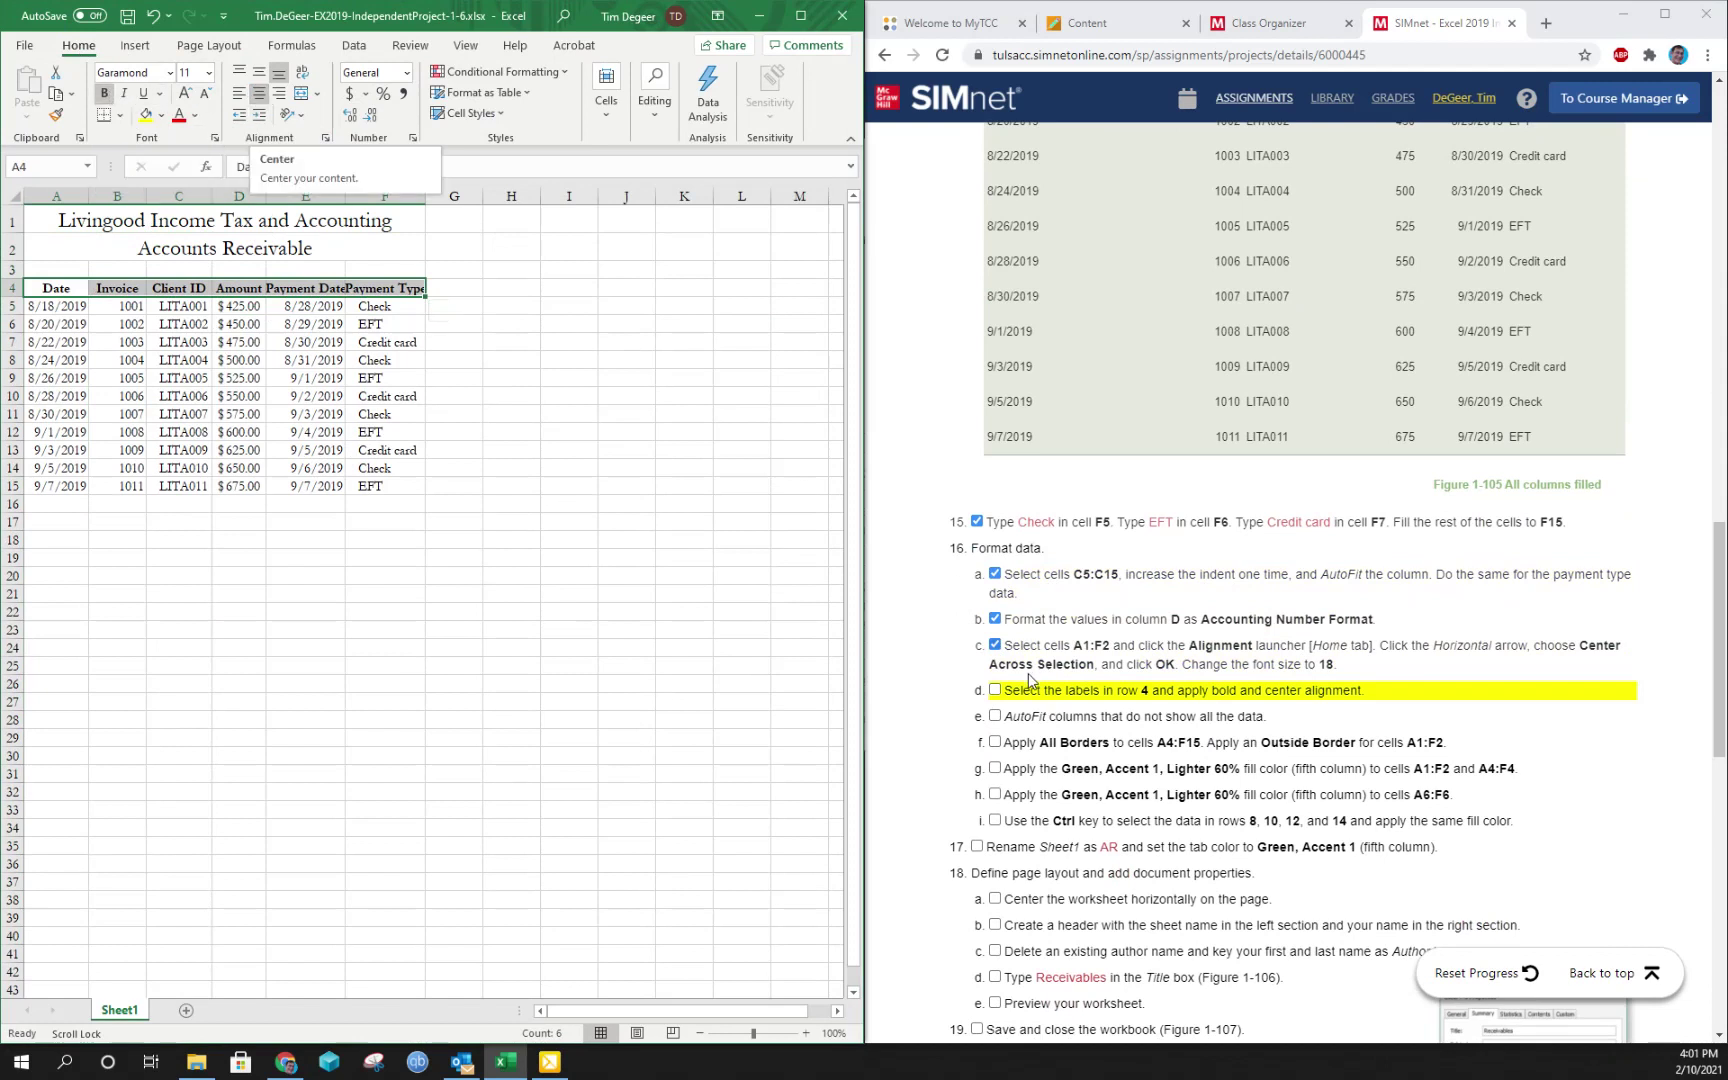
click(996, 690)
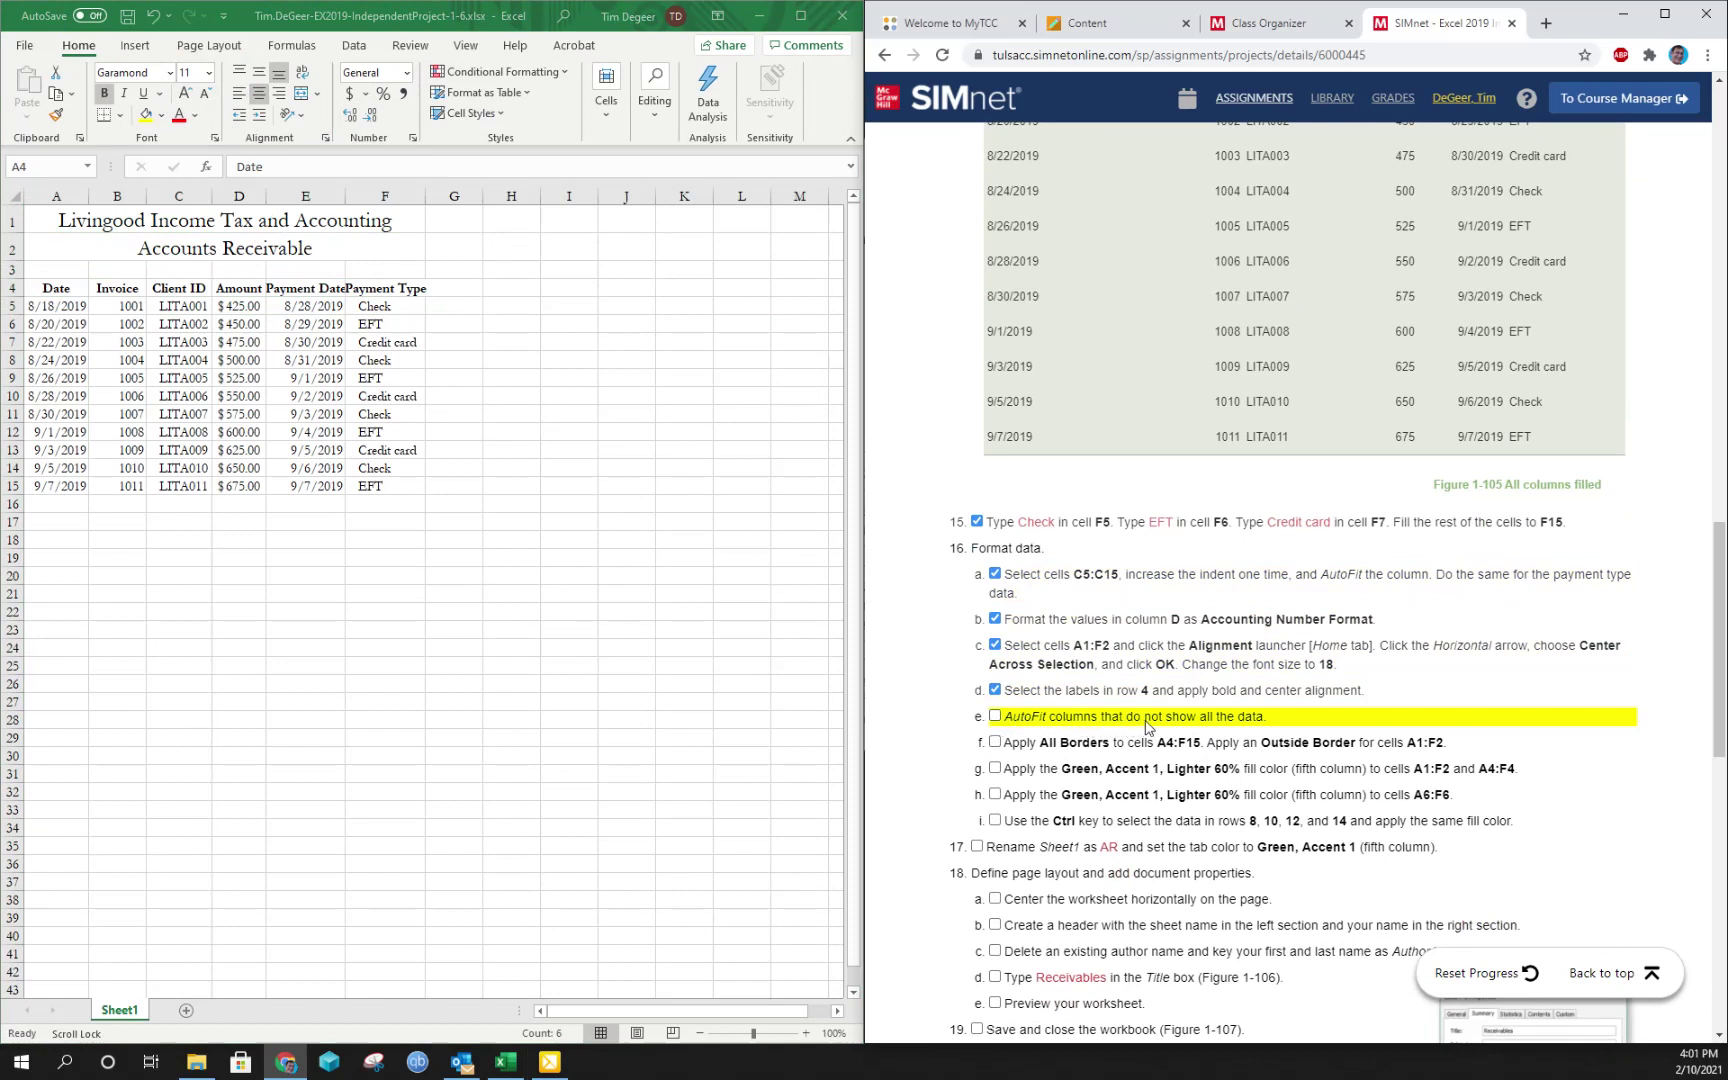
AutoFit columns A through F so that all the data shows, and check off instruction 16e
click(57, 197)
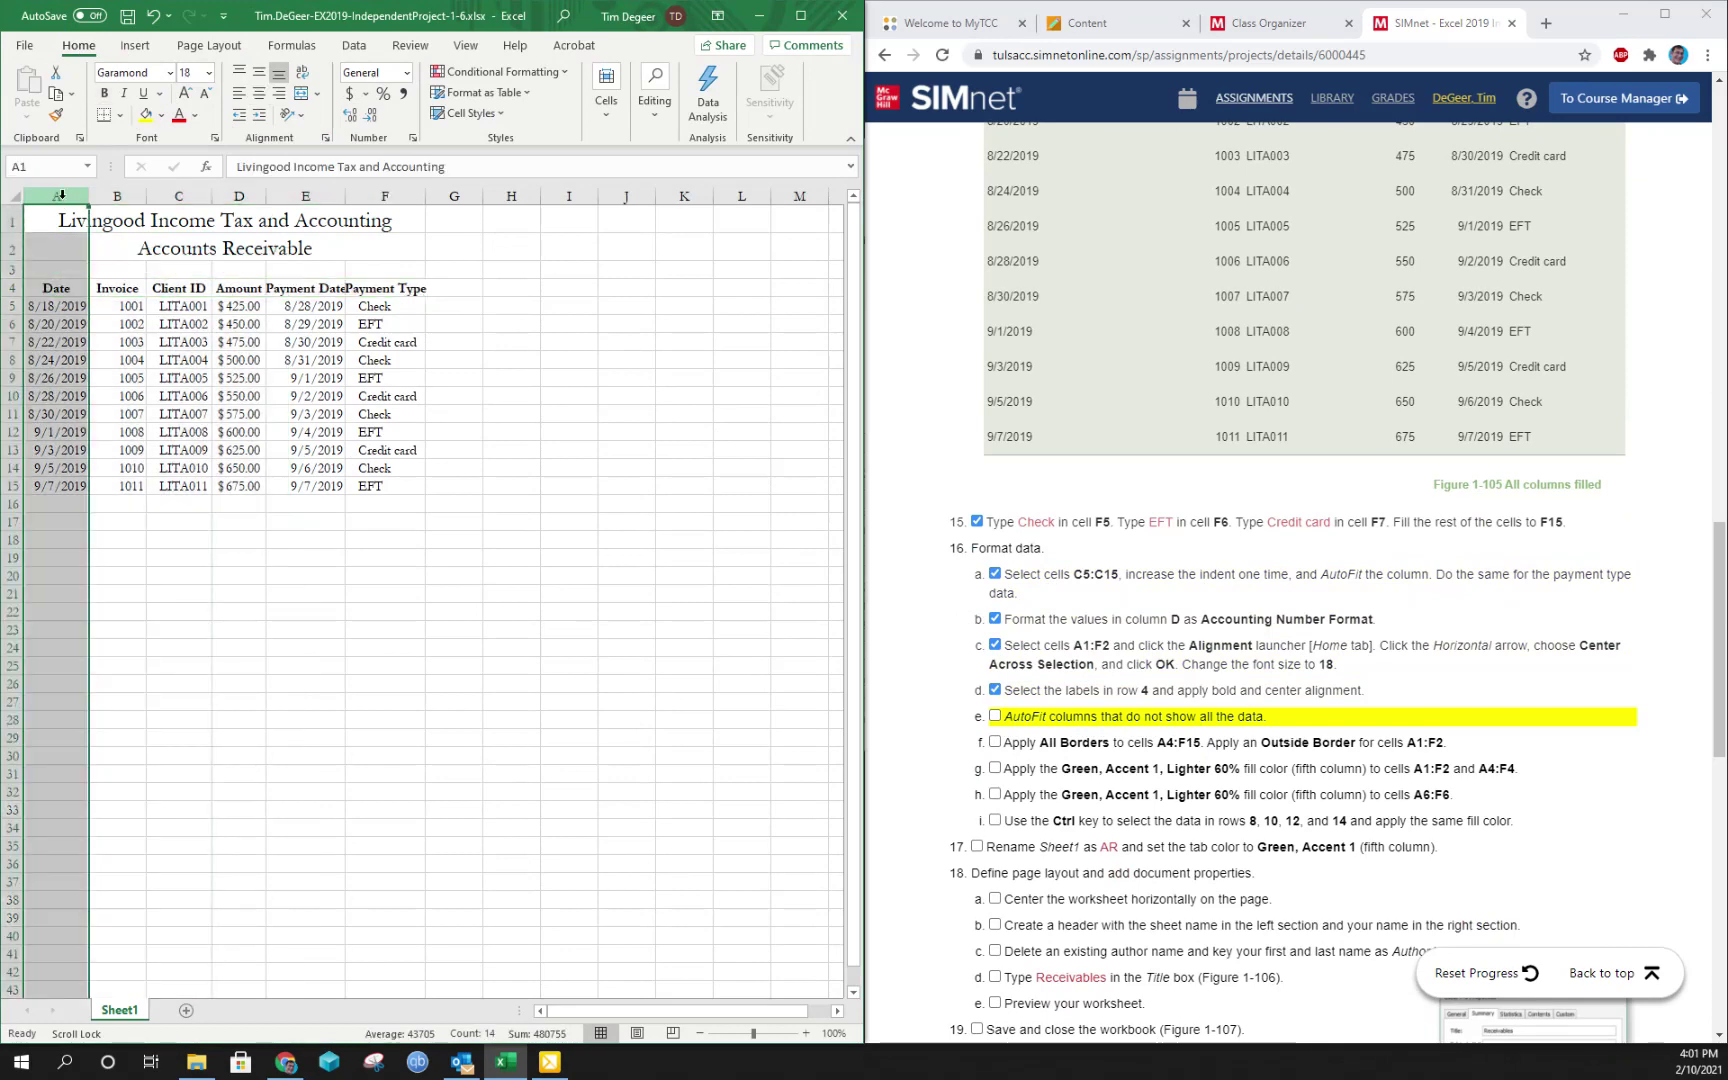
double_click(88, 199)
drag(40, 197, 420, 196)
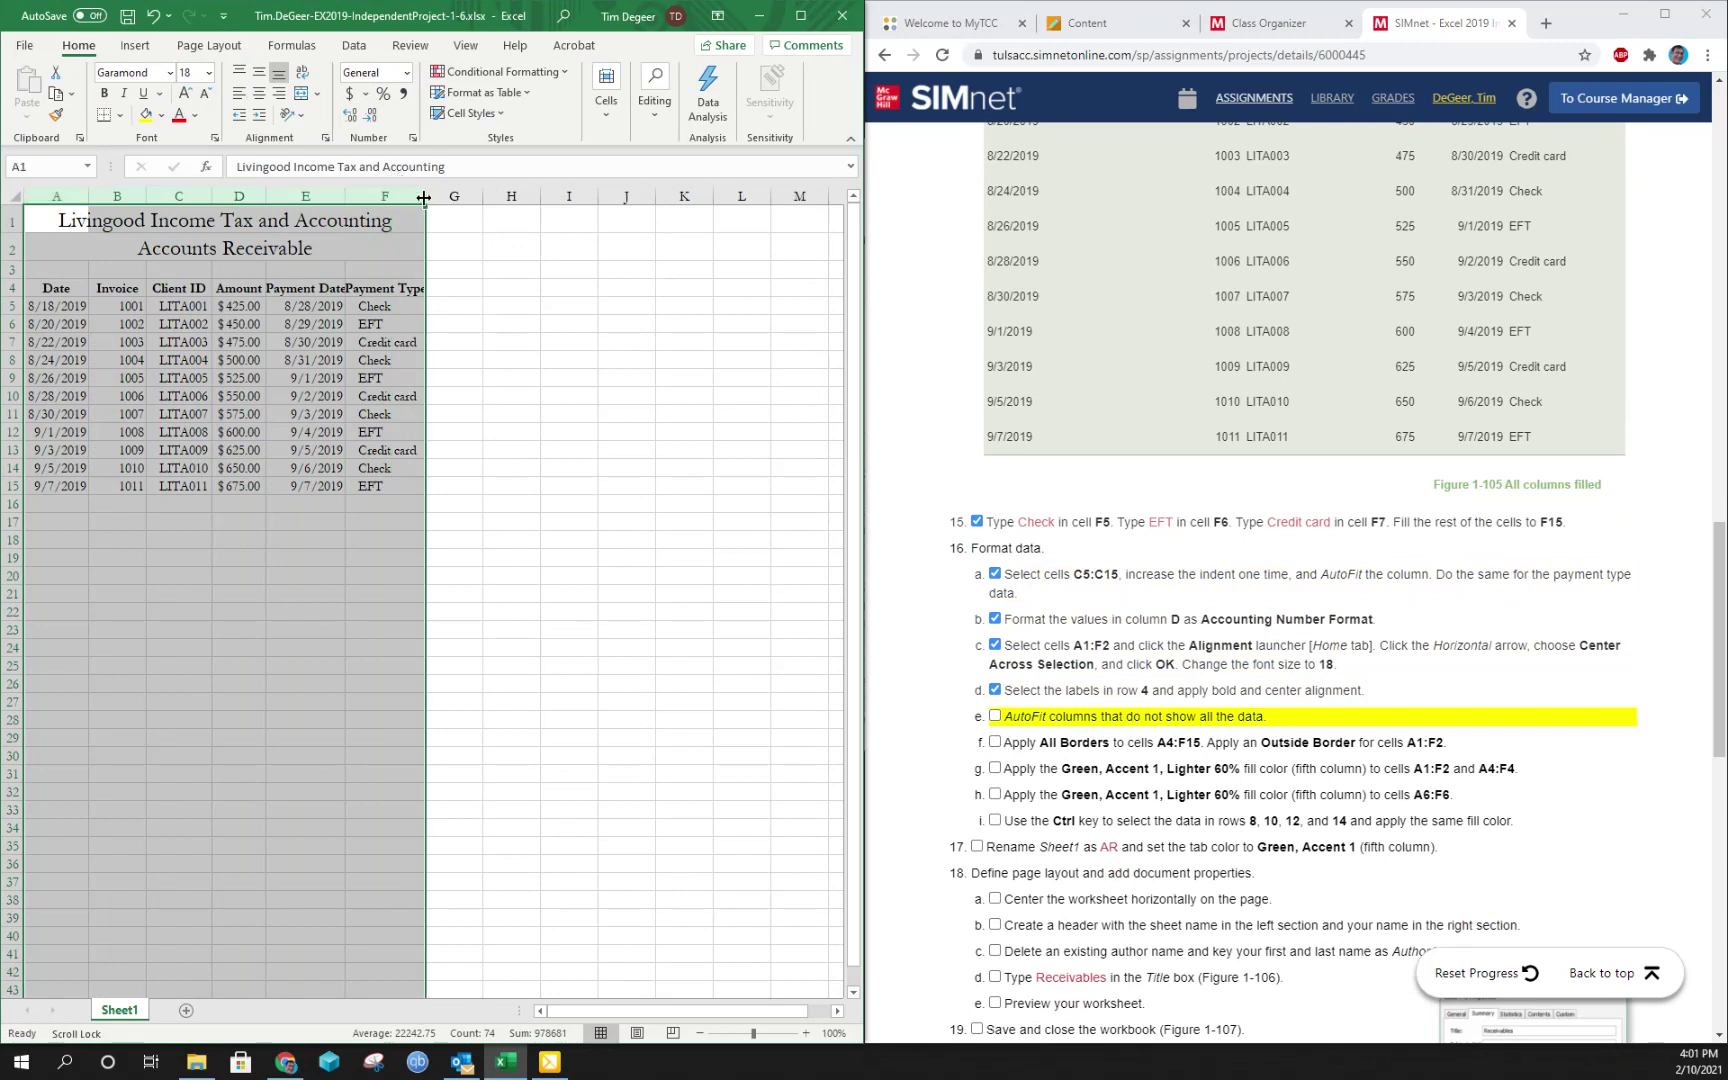
double_click(425, 196)
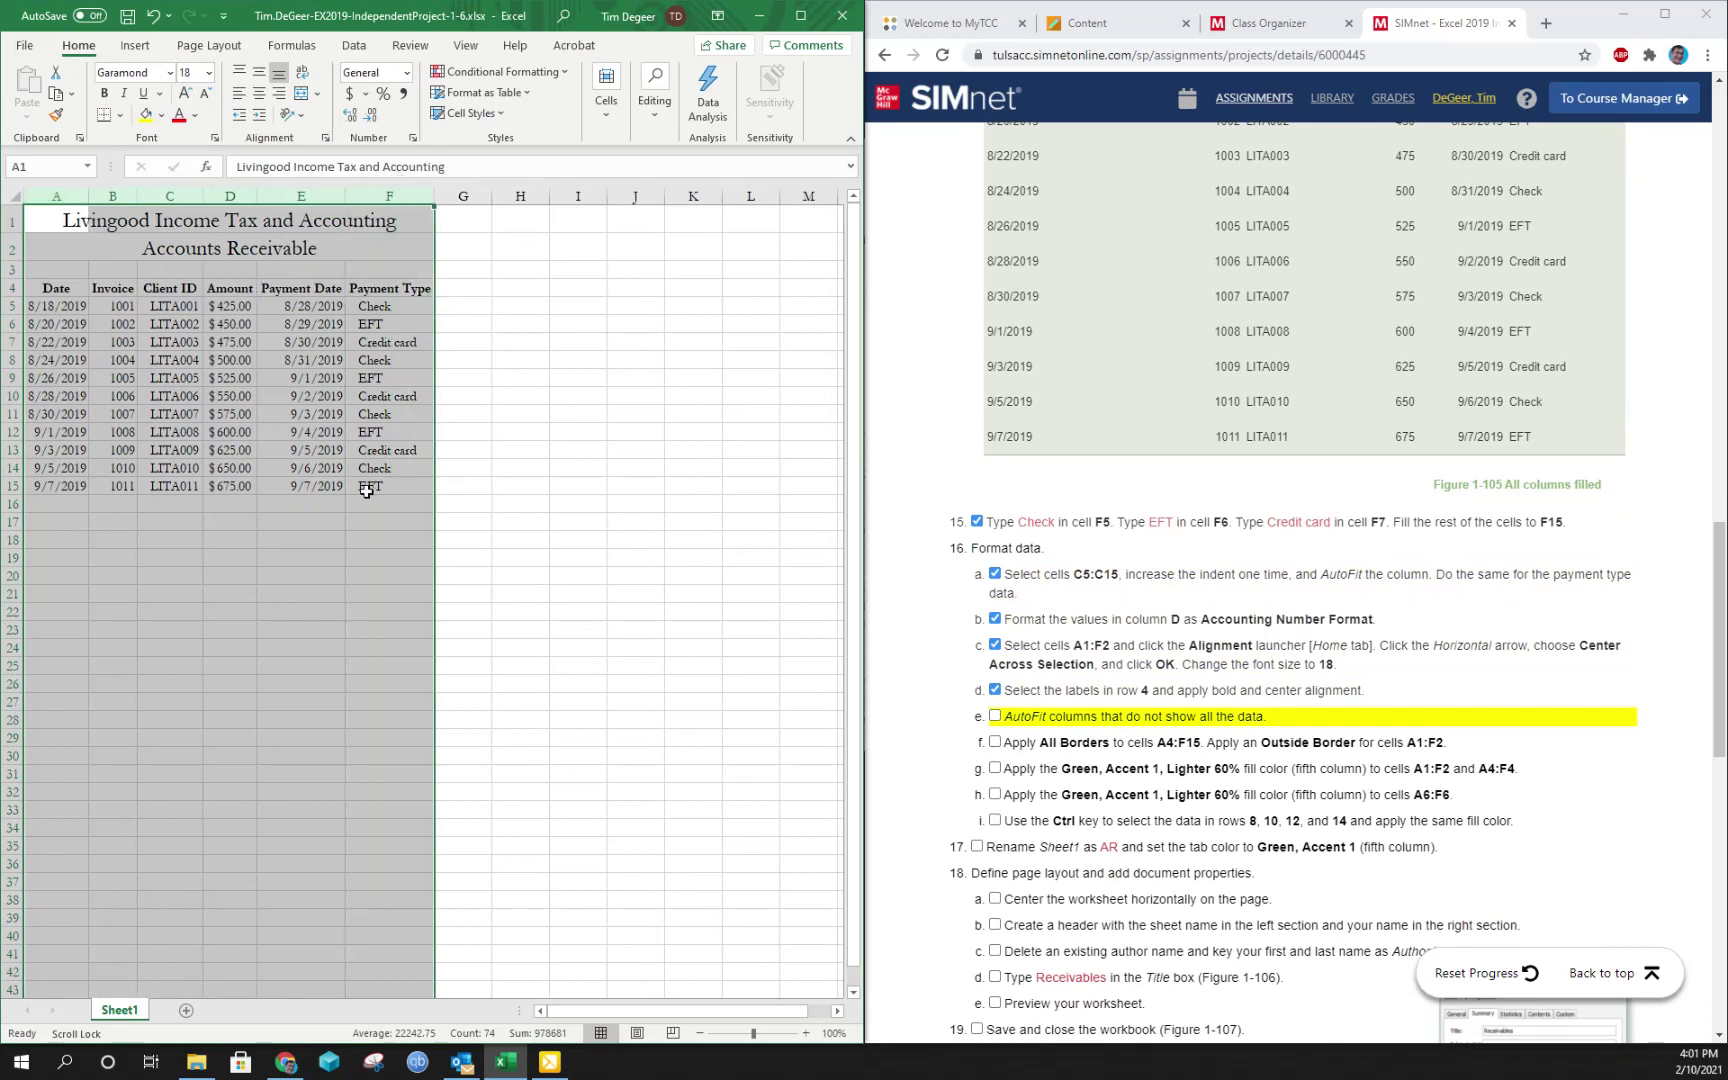
click(996, 718)
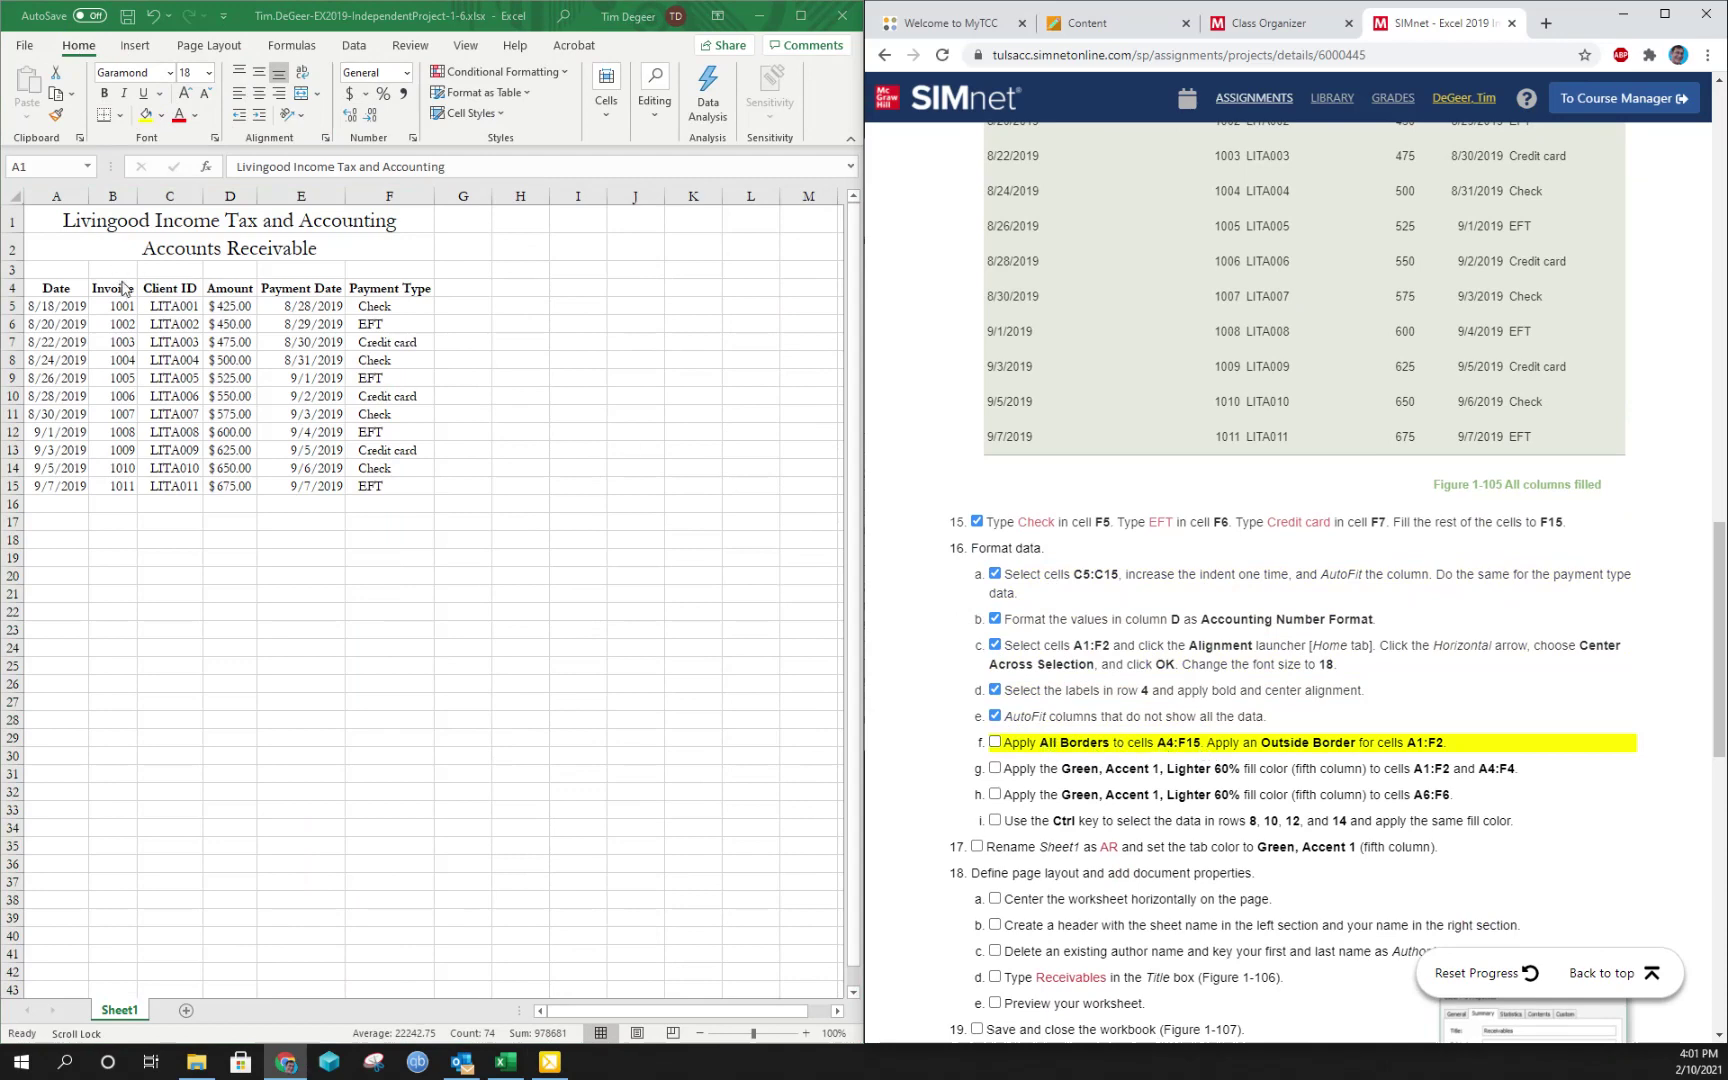
Apply All Borders to the labels and data in cells A4:F15
click(49, 289)
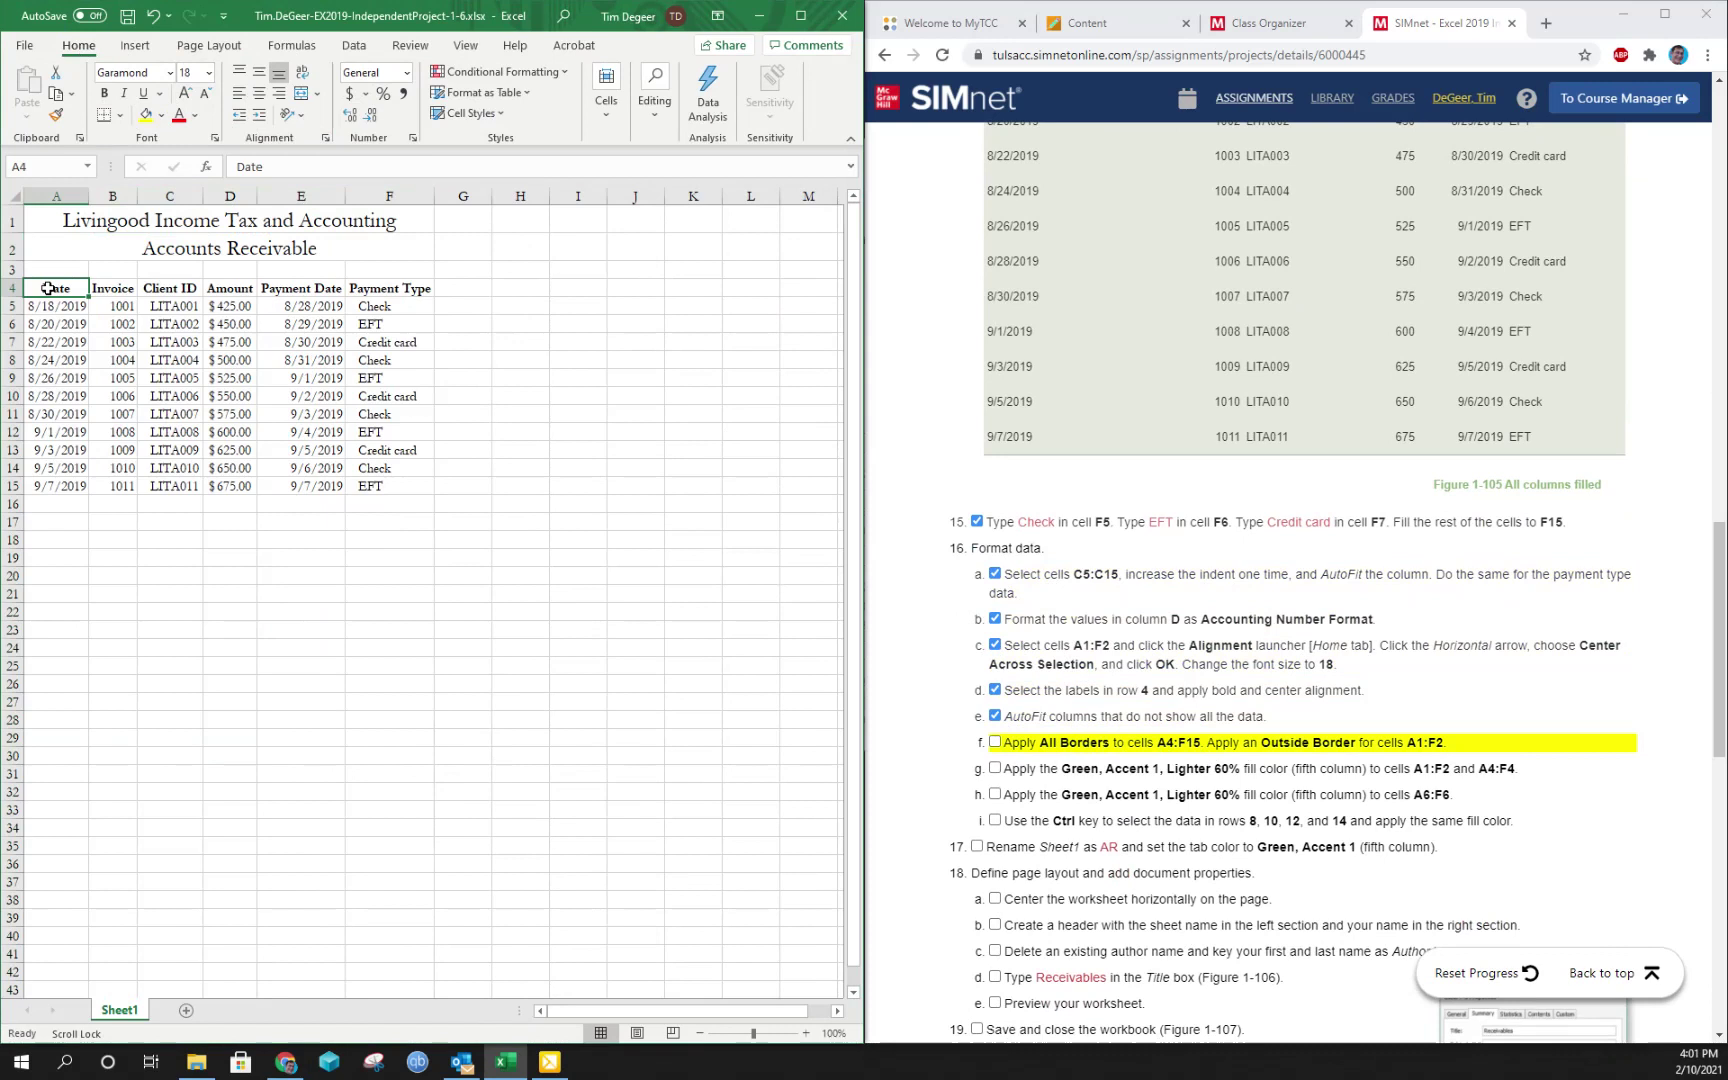
drag(48, 289, 395, 480)
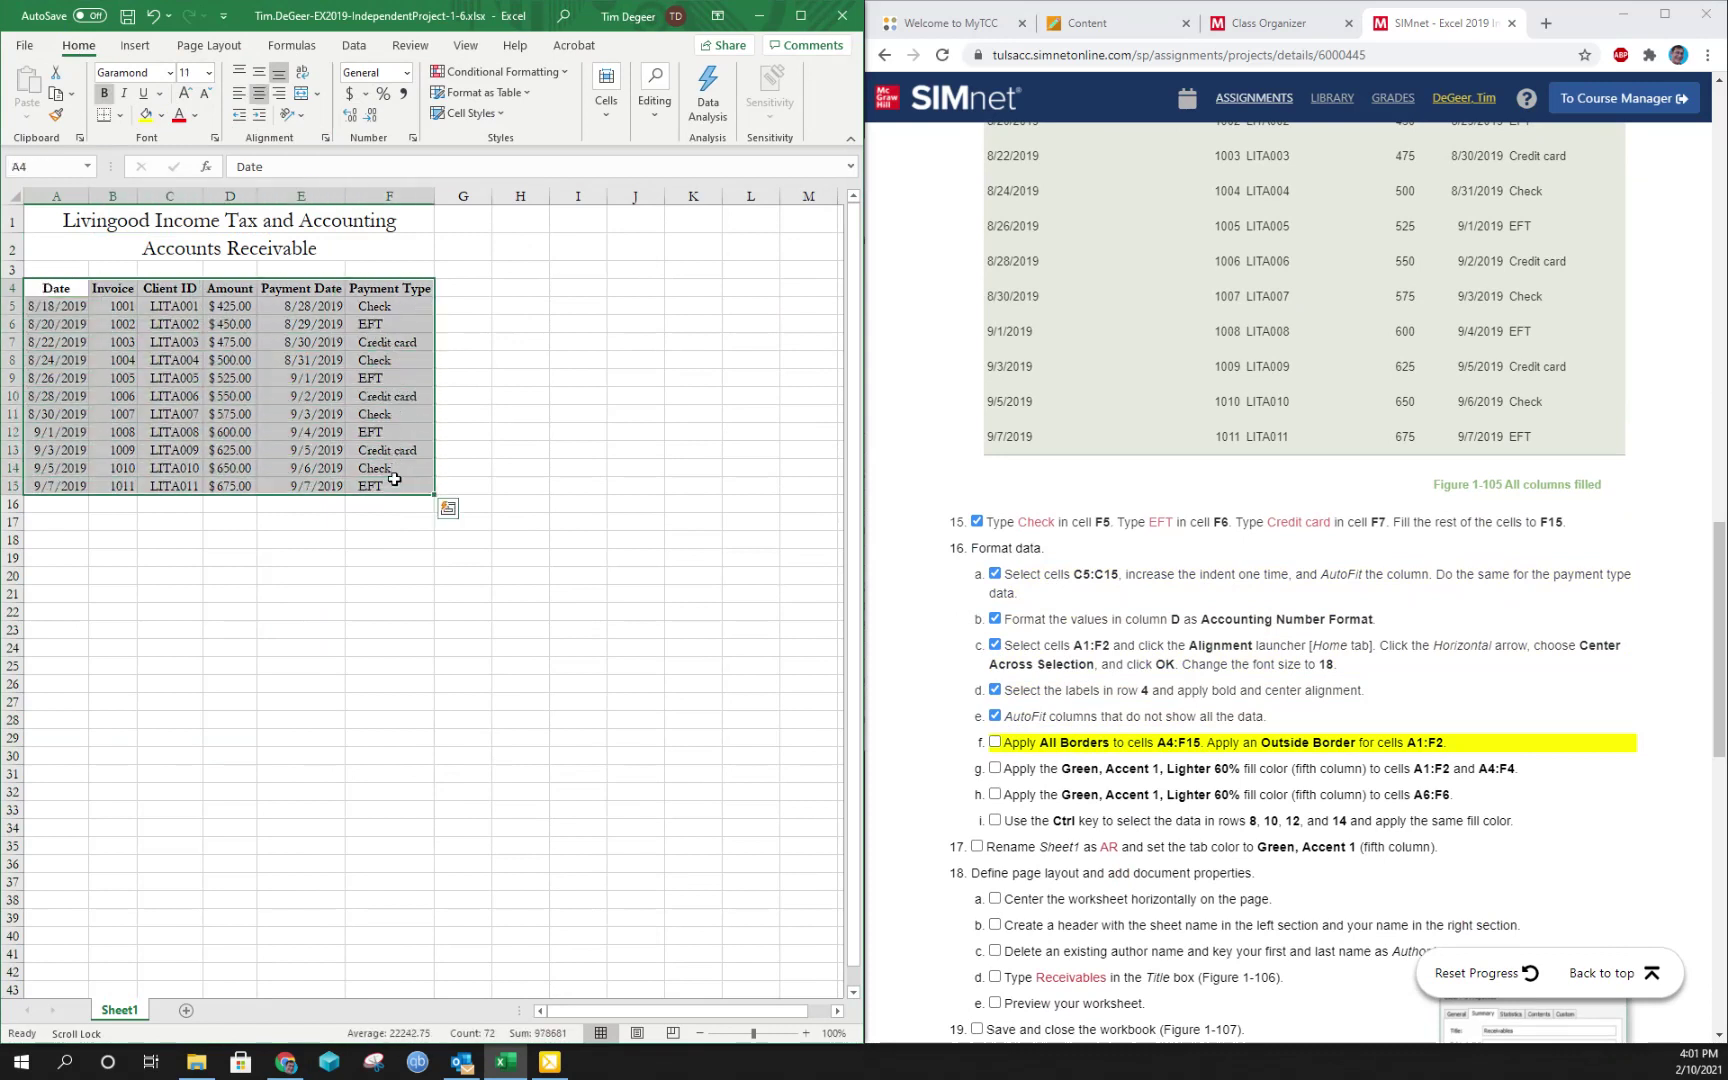
click(119, 117)
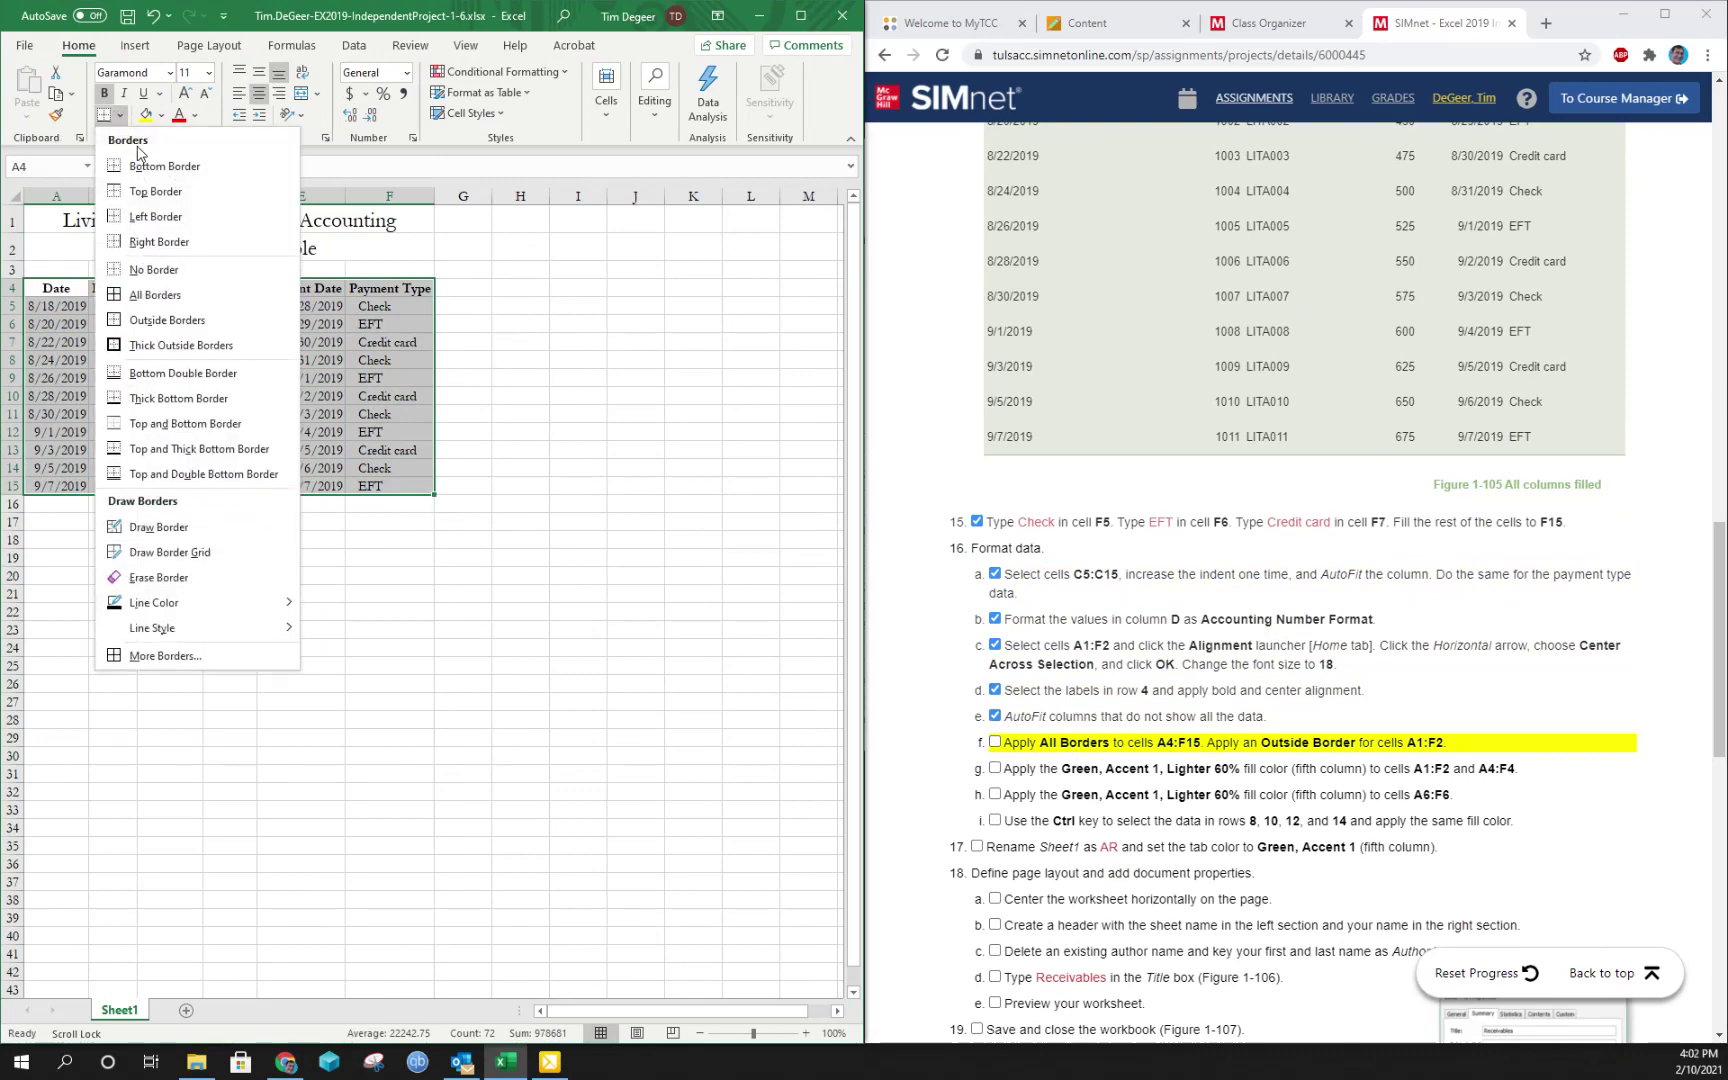
click(162, 296)
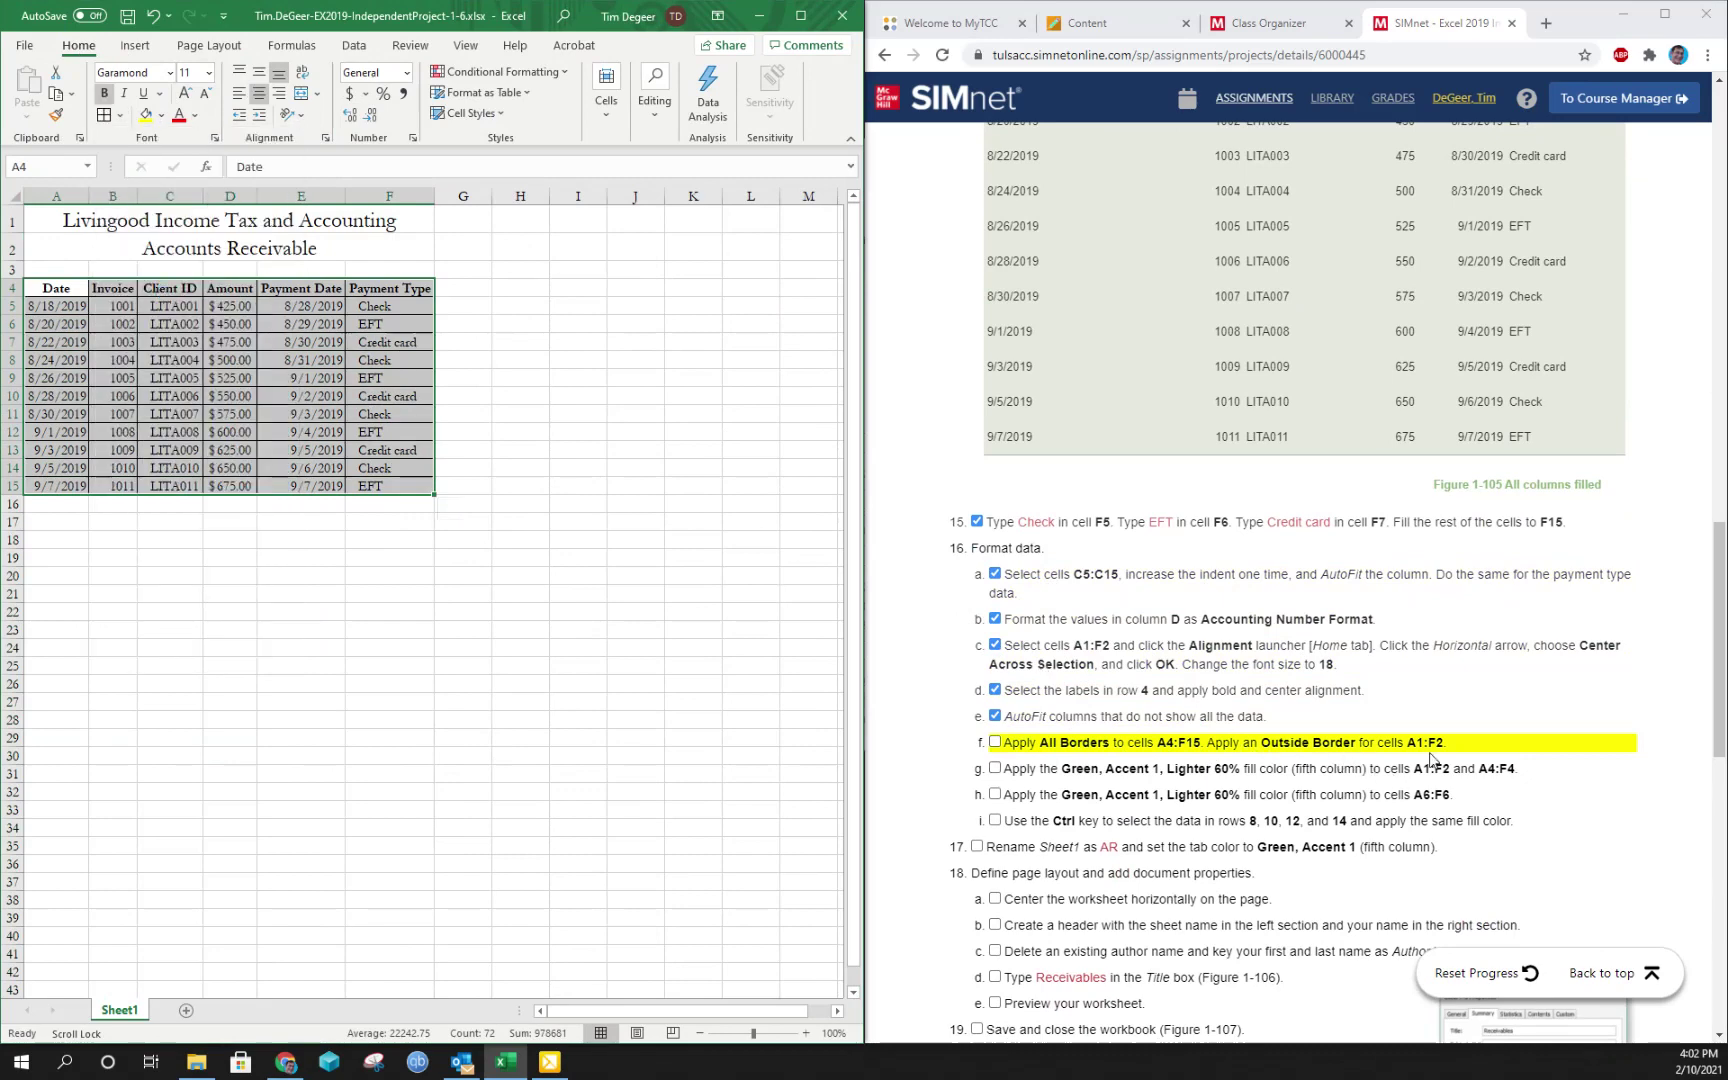
Apply Outside Borders to the title cells A1:F2, and check off instruction 16f
drag(40, 220, 398, 243)
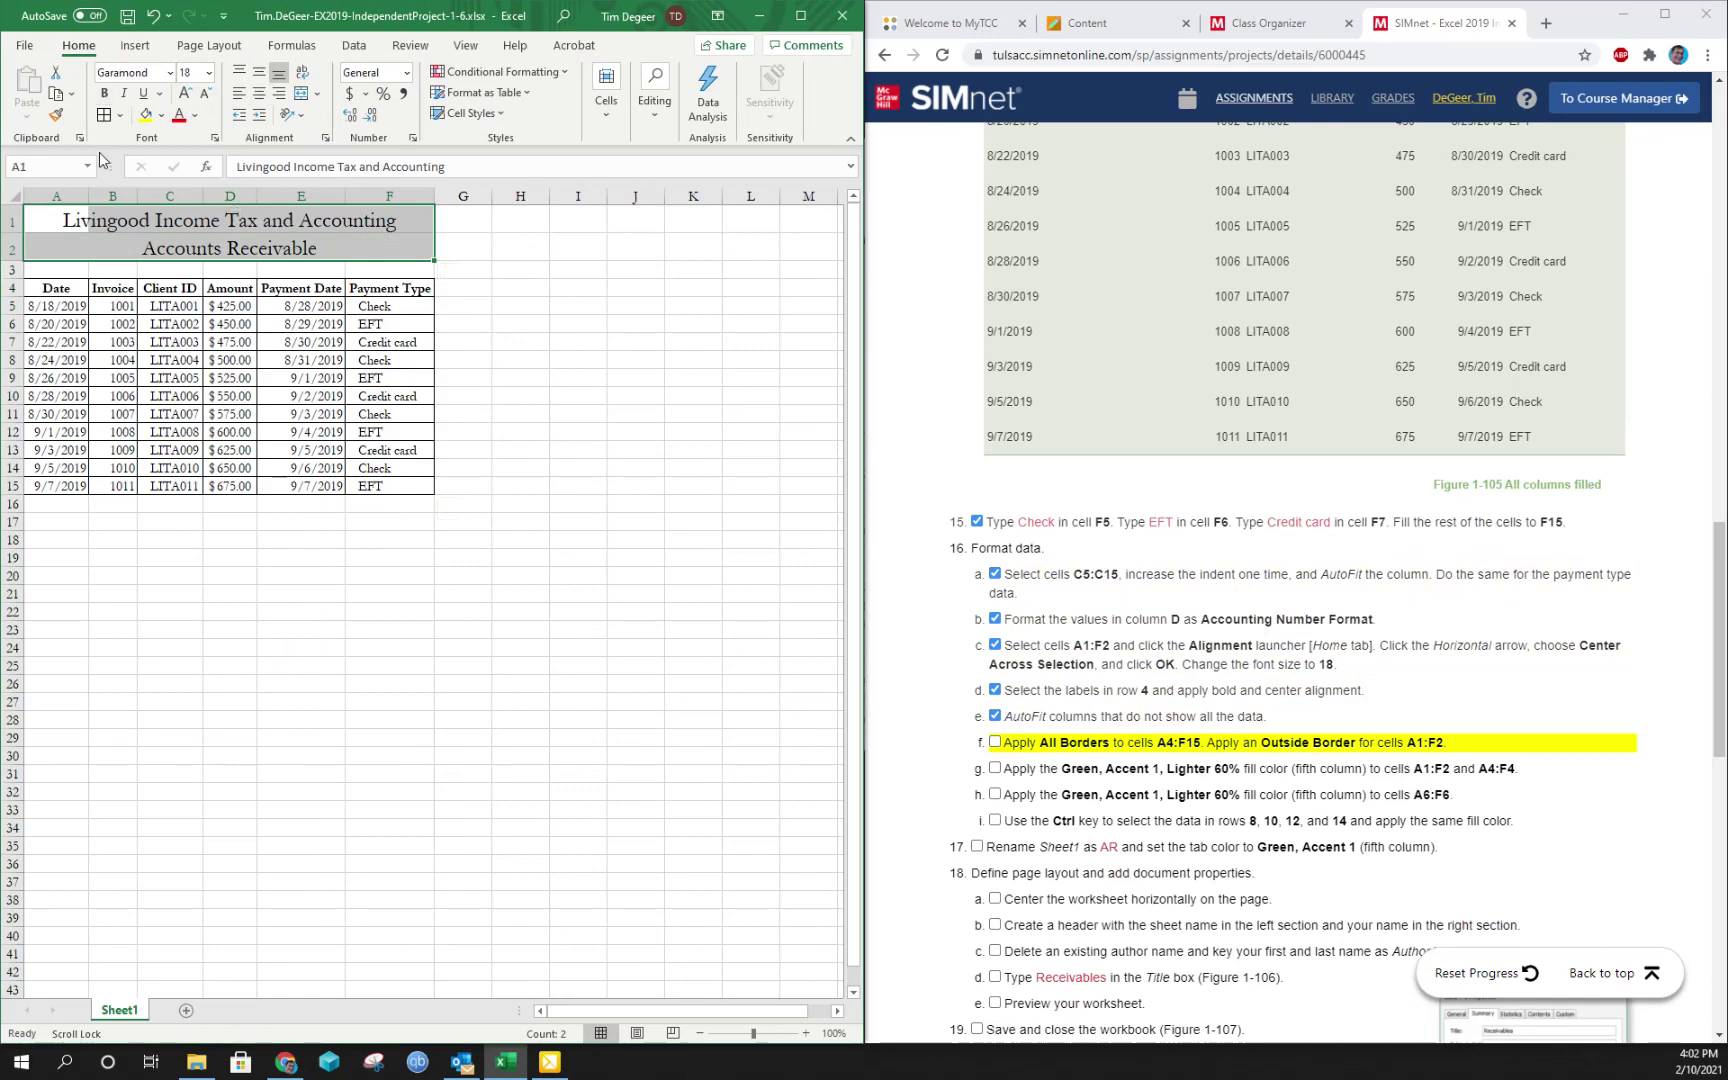
click(121, 115)
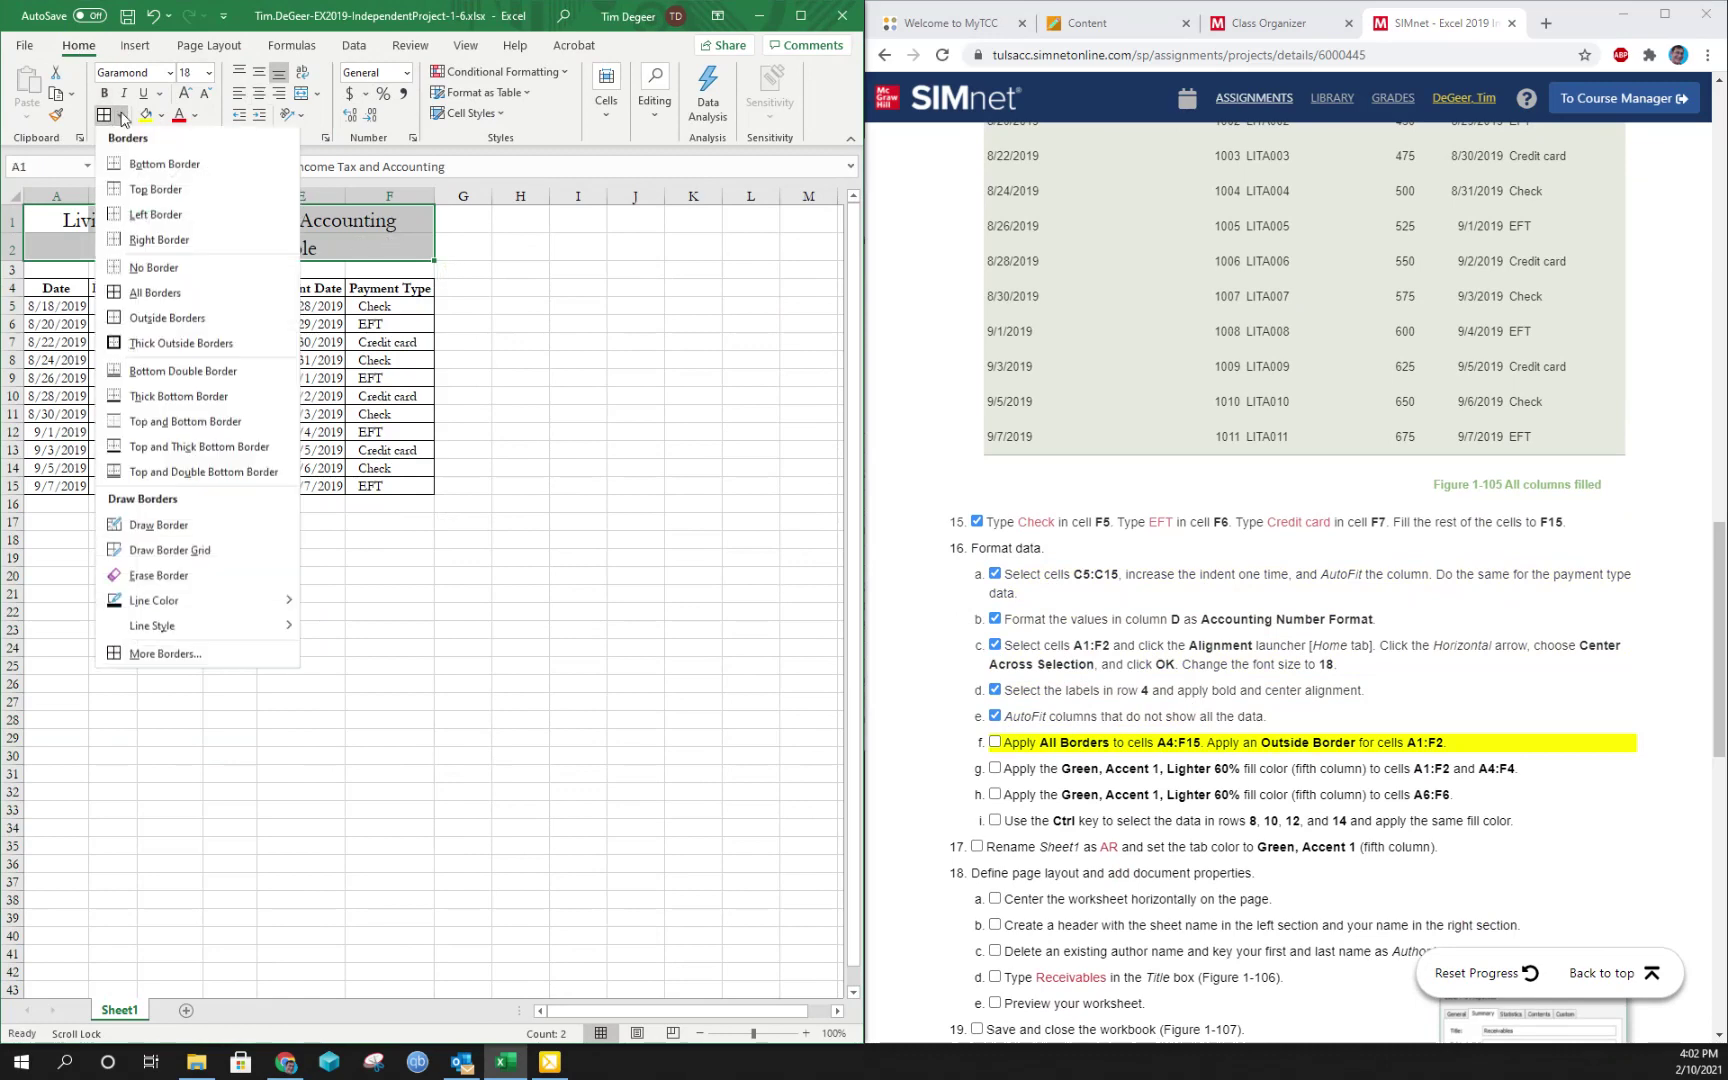
click(176, 320)
click(520, 305)
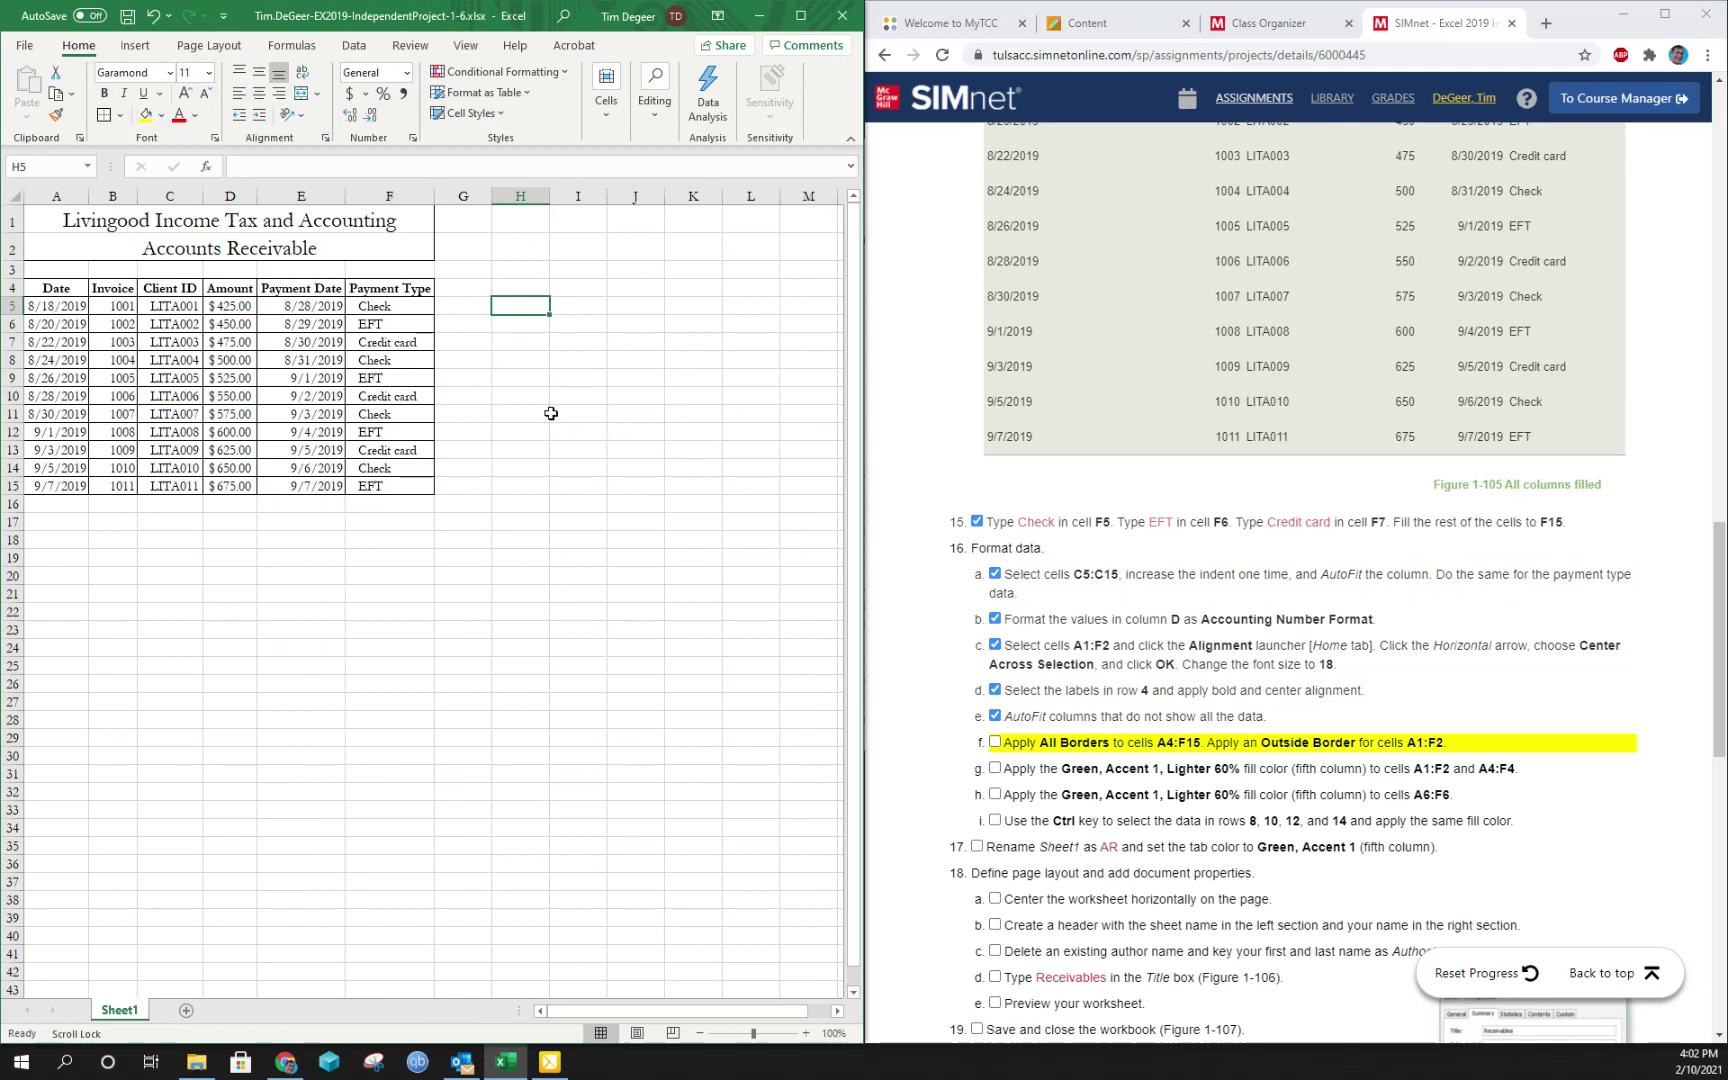
click(995, 743)
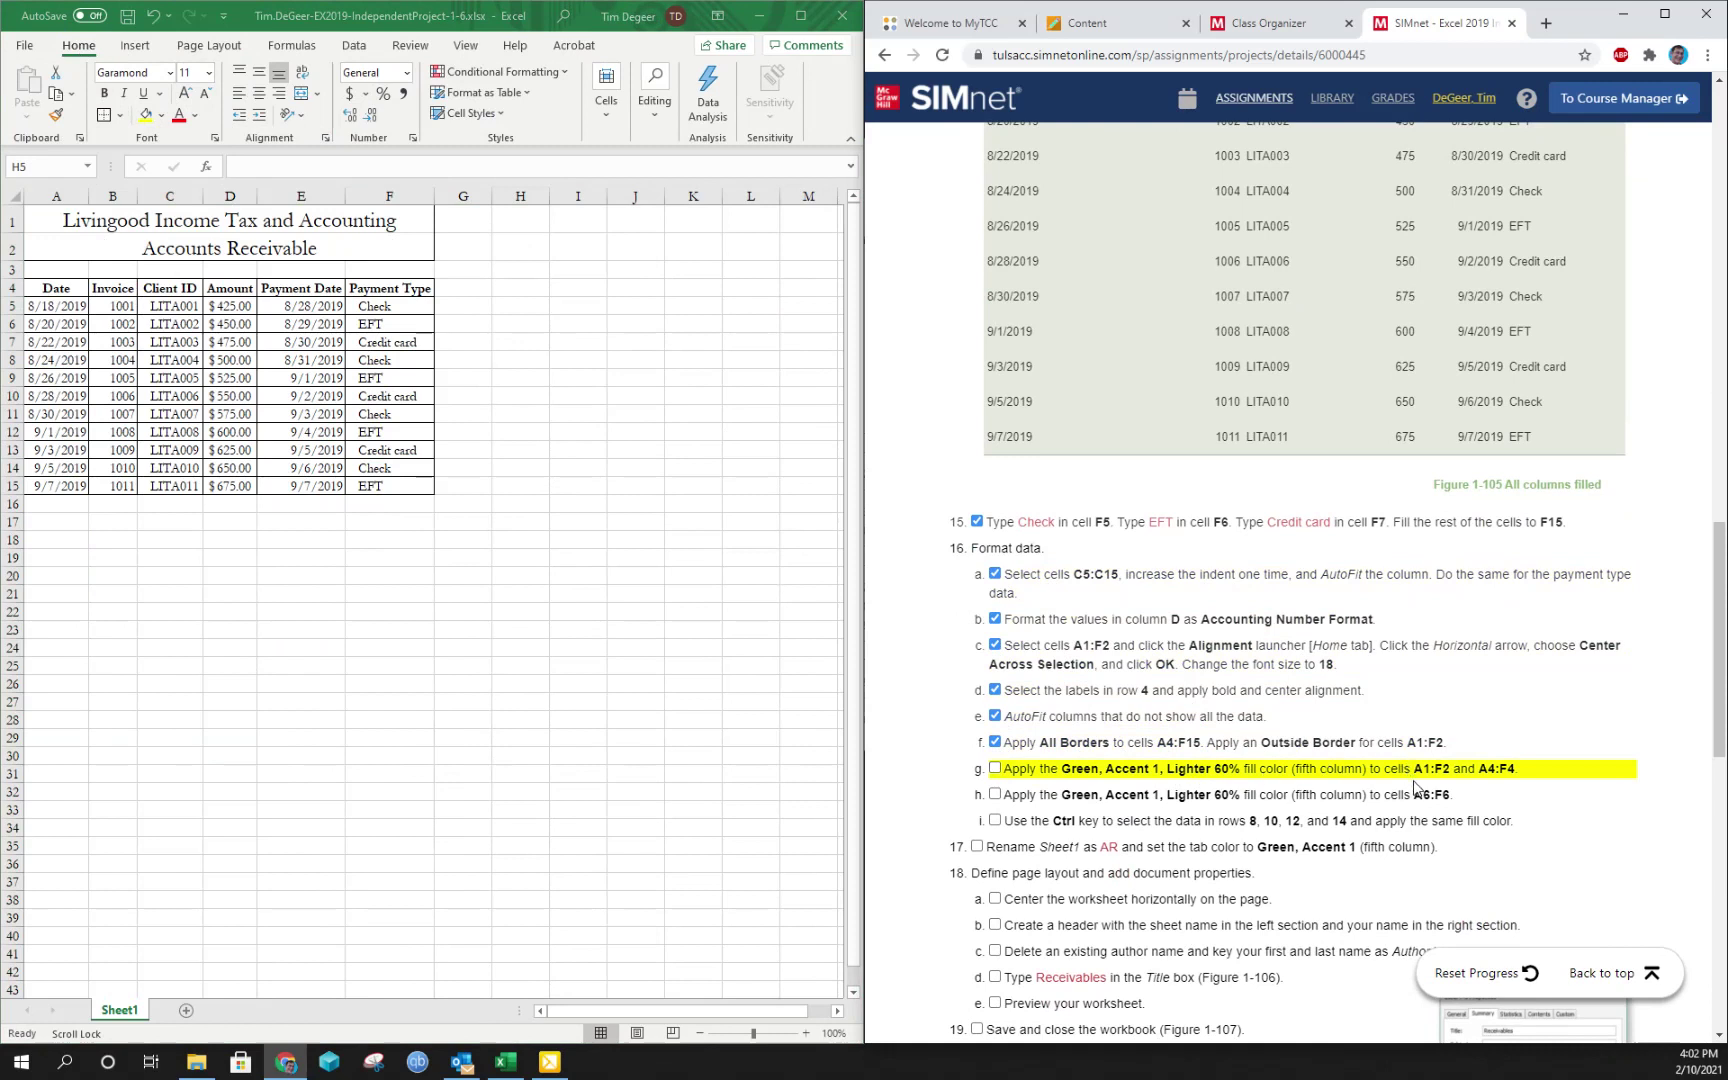
Fill the title cells A1:F2 and the labels A4:F4 with Green, Accent 1, Lighter 60%, and check off instruction 16g
click(56, 213)
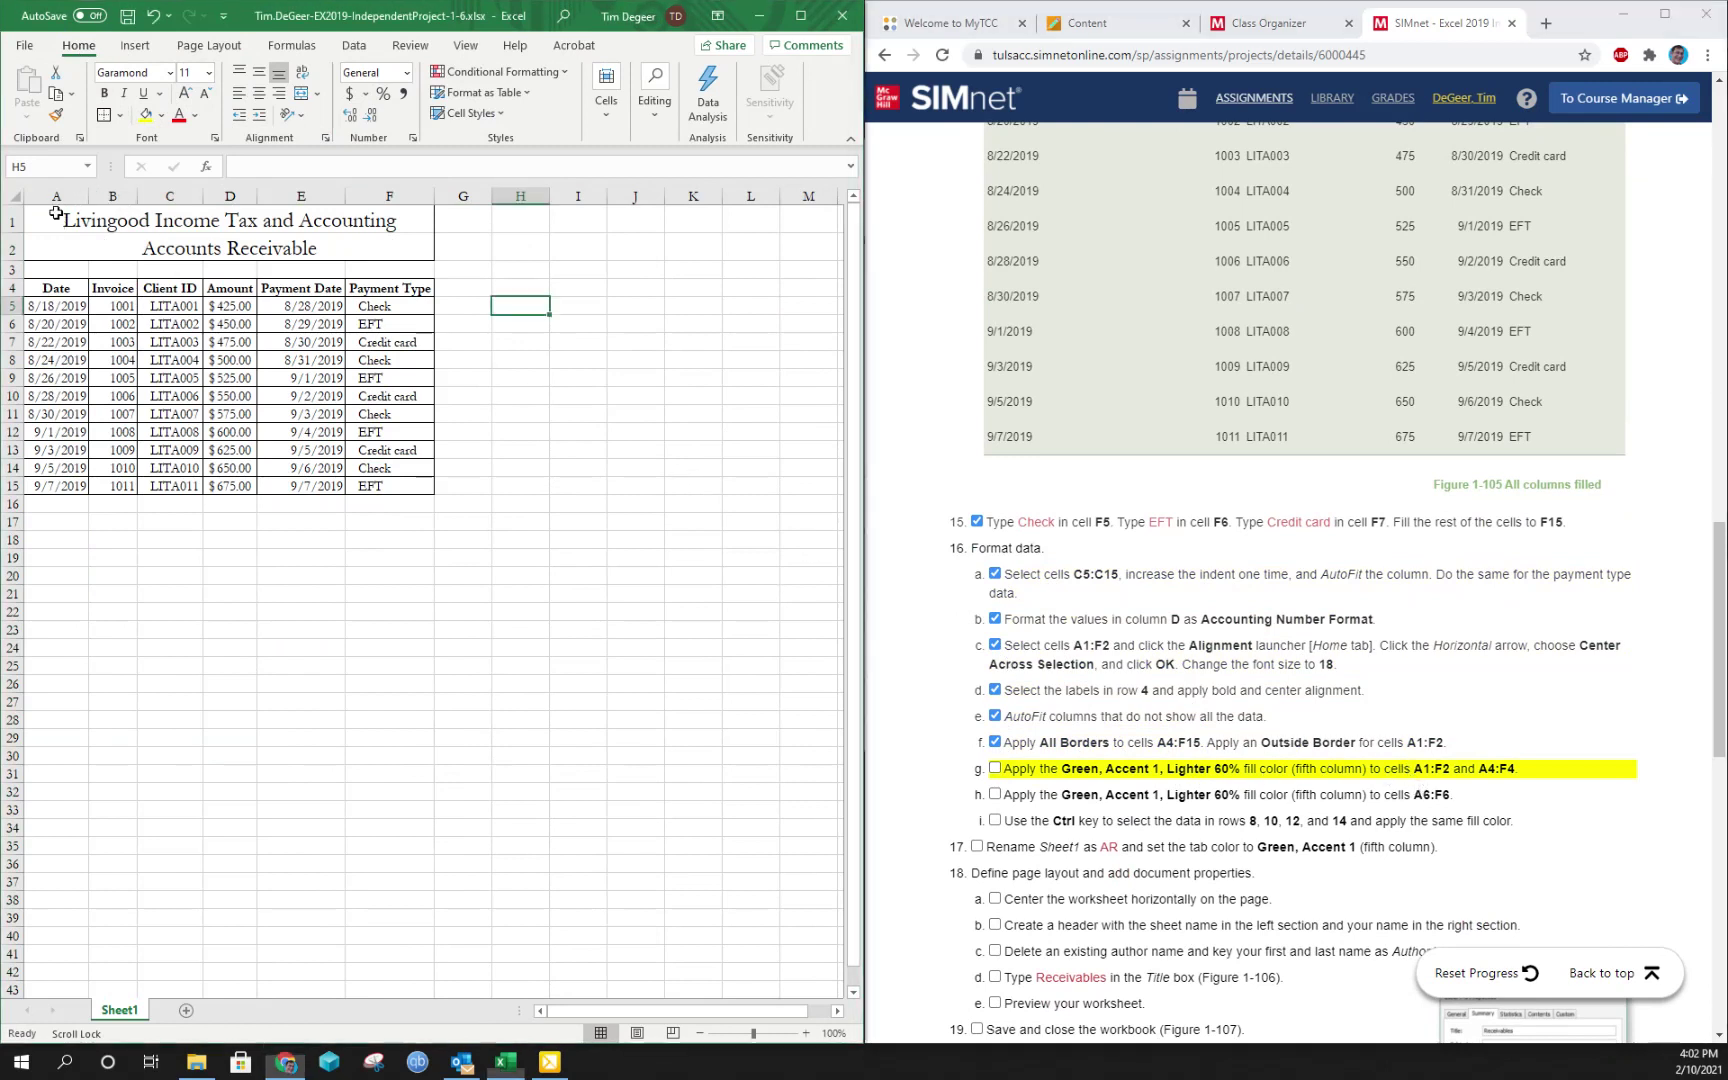
drag(56, 213, 415, 239)
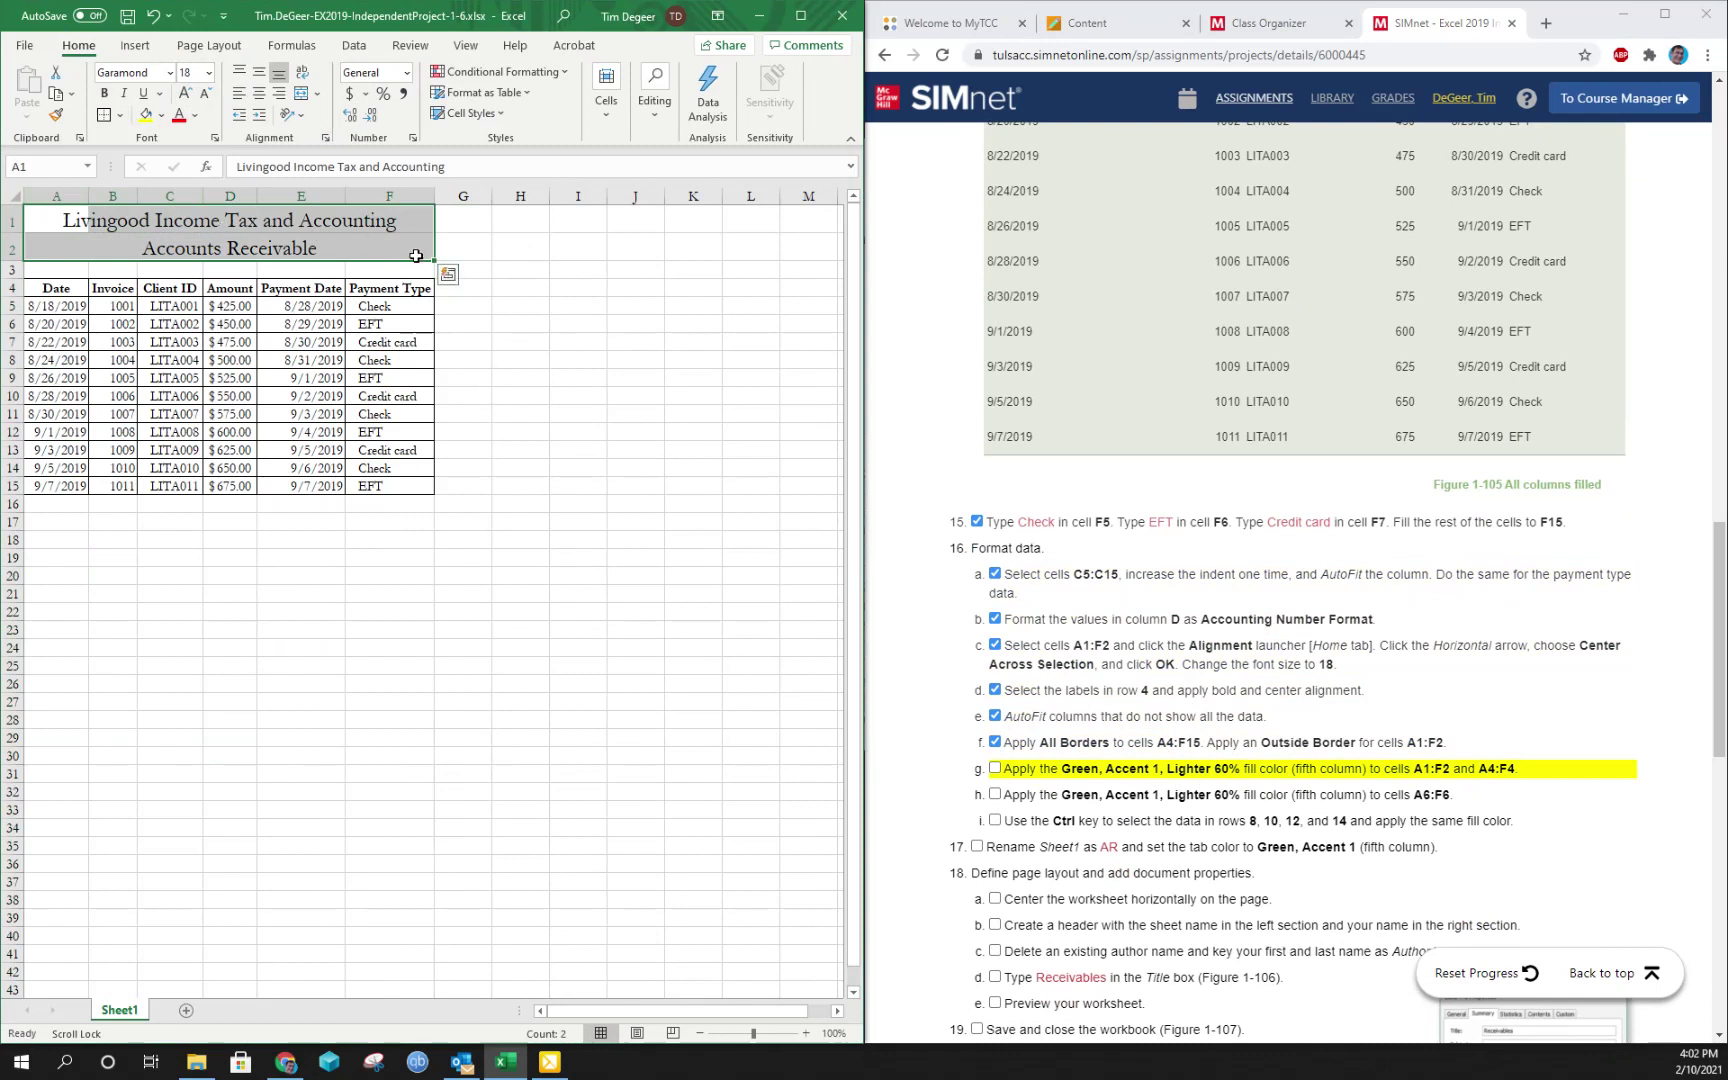
click(162, 116)
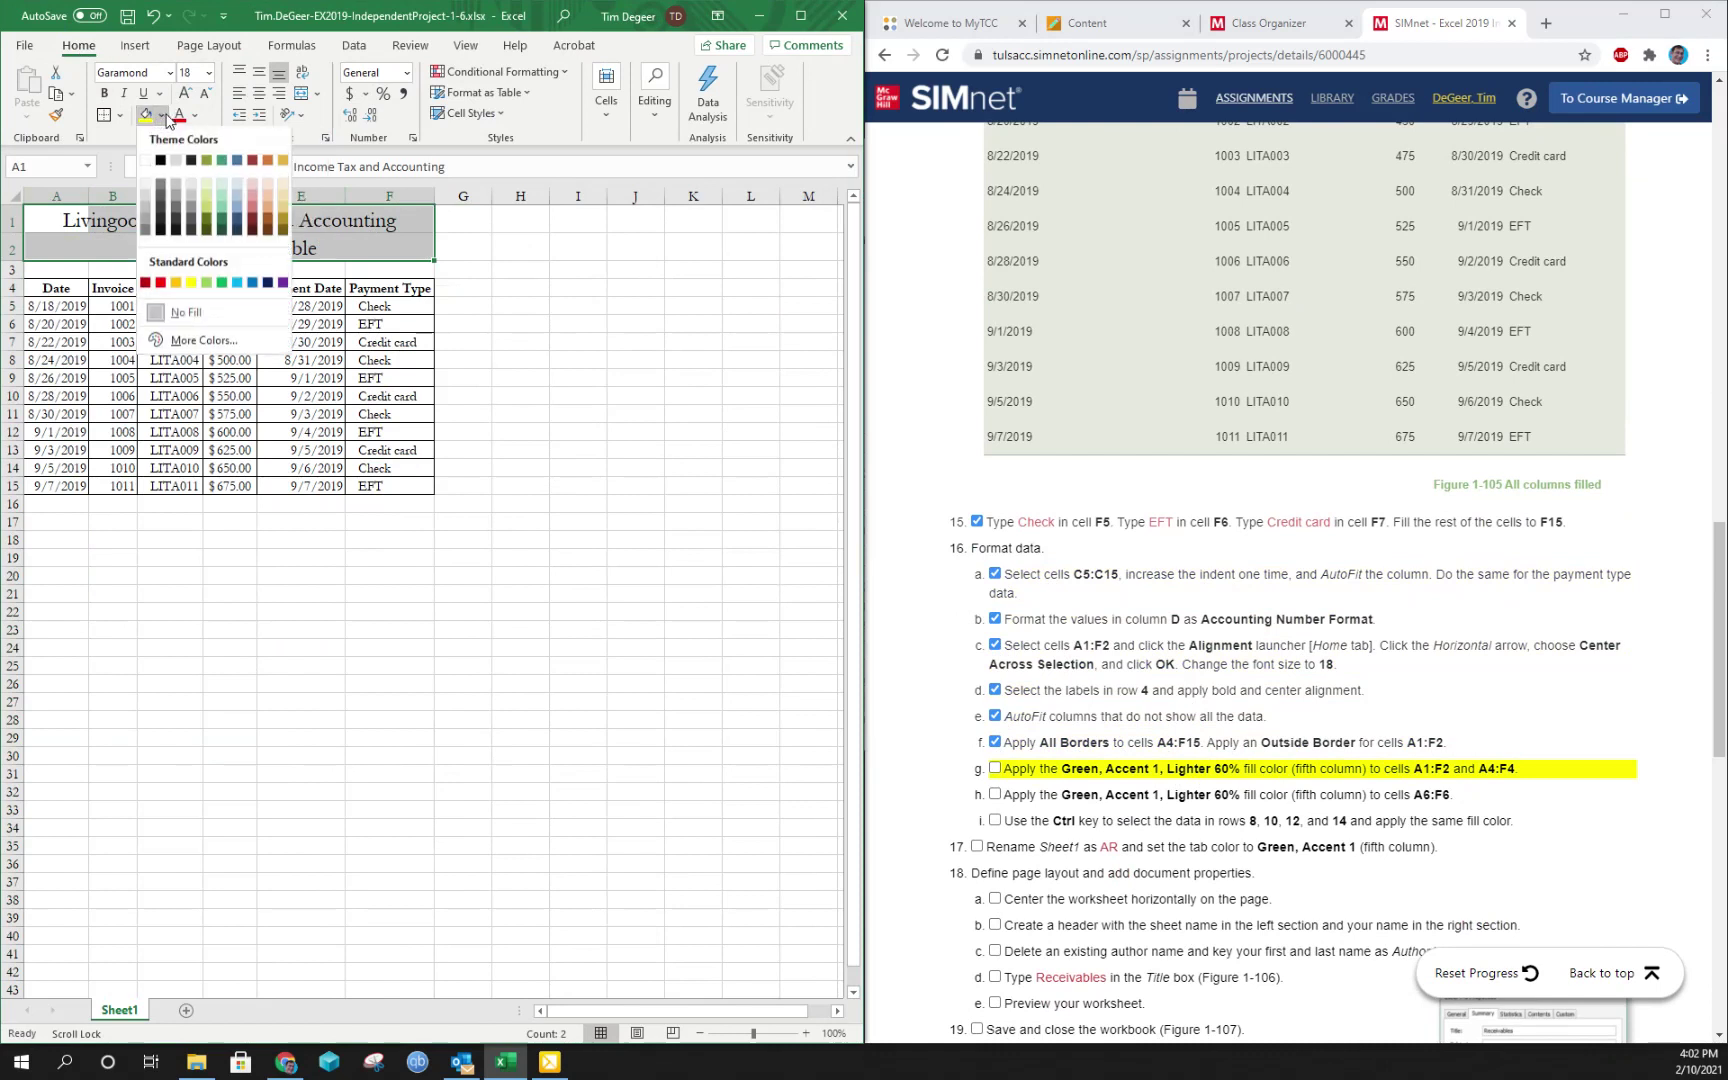
click(207, 206)
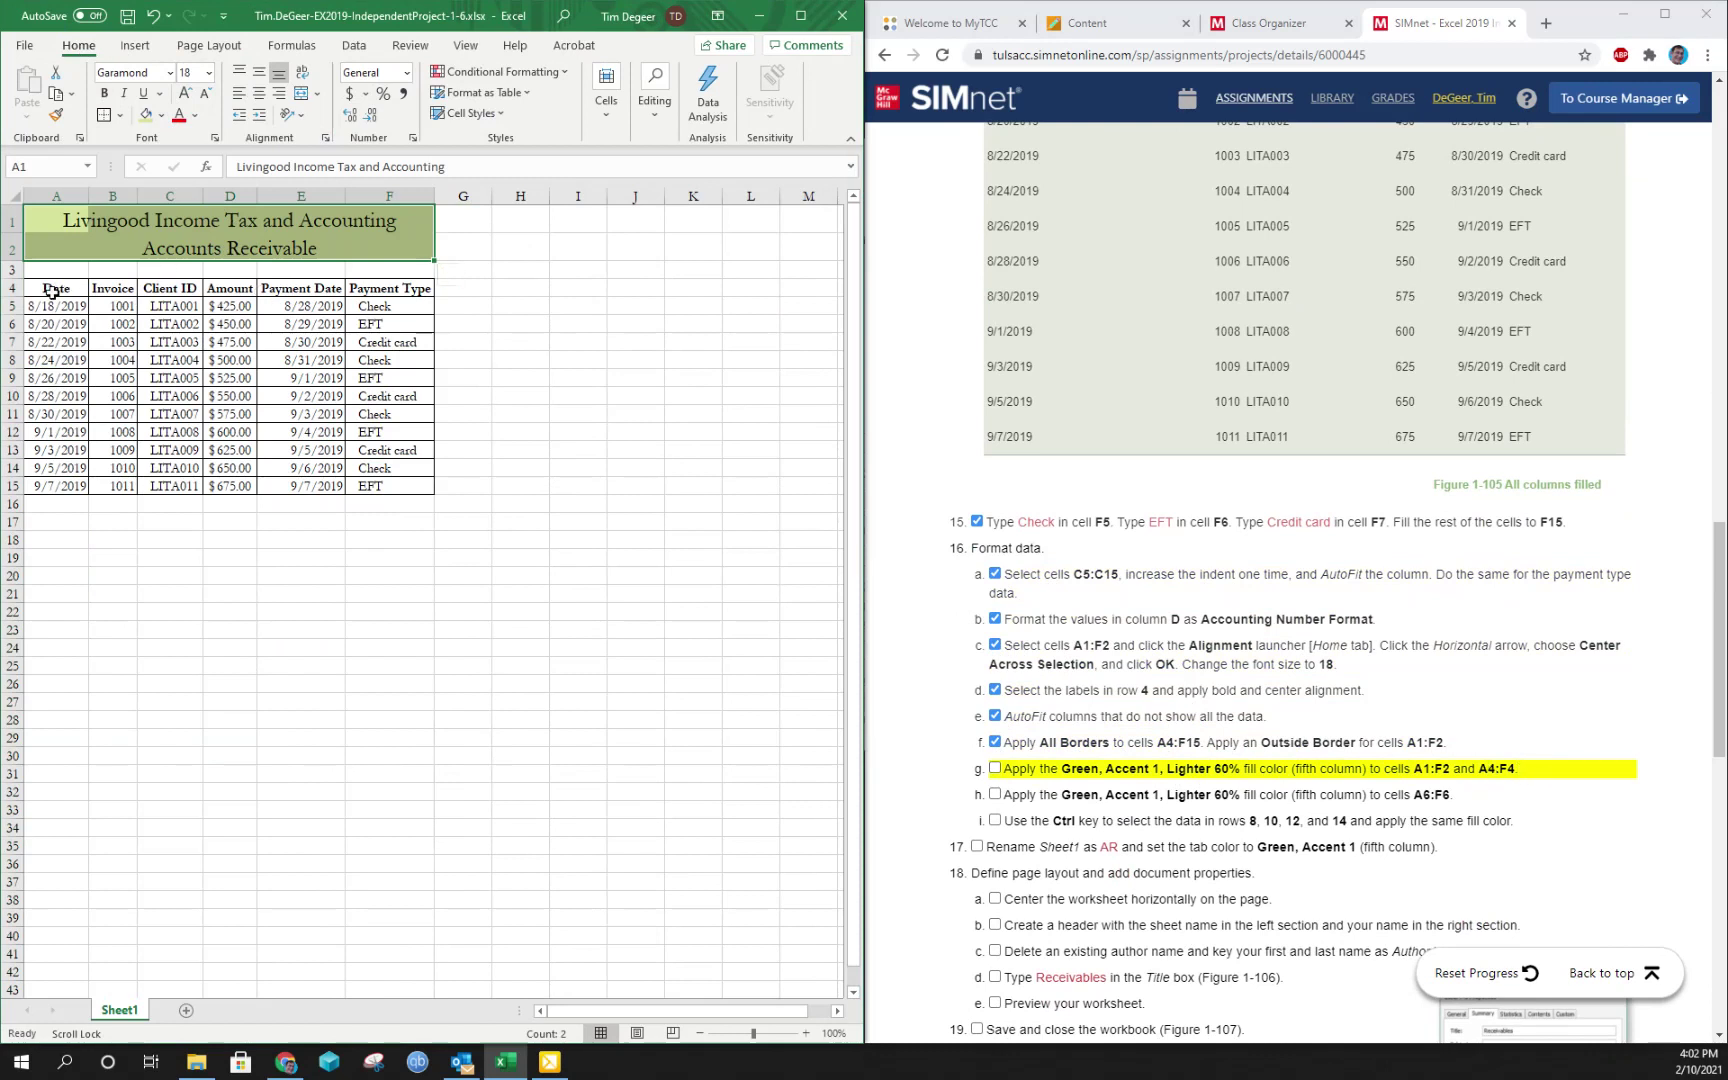
drag(53, 290, 414, 288)
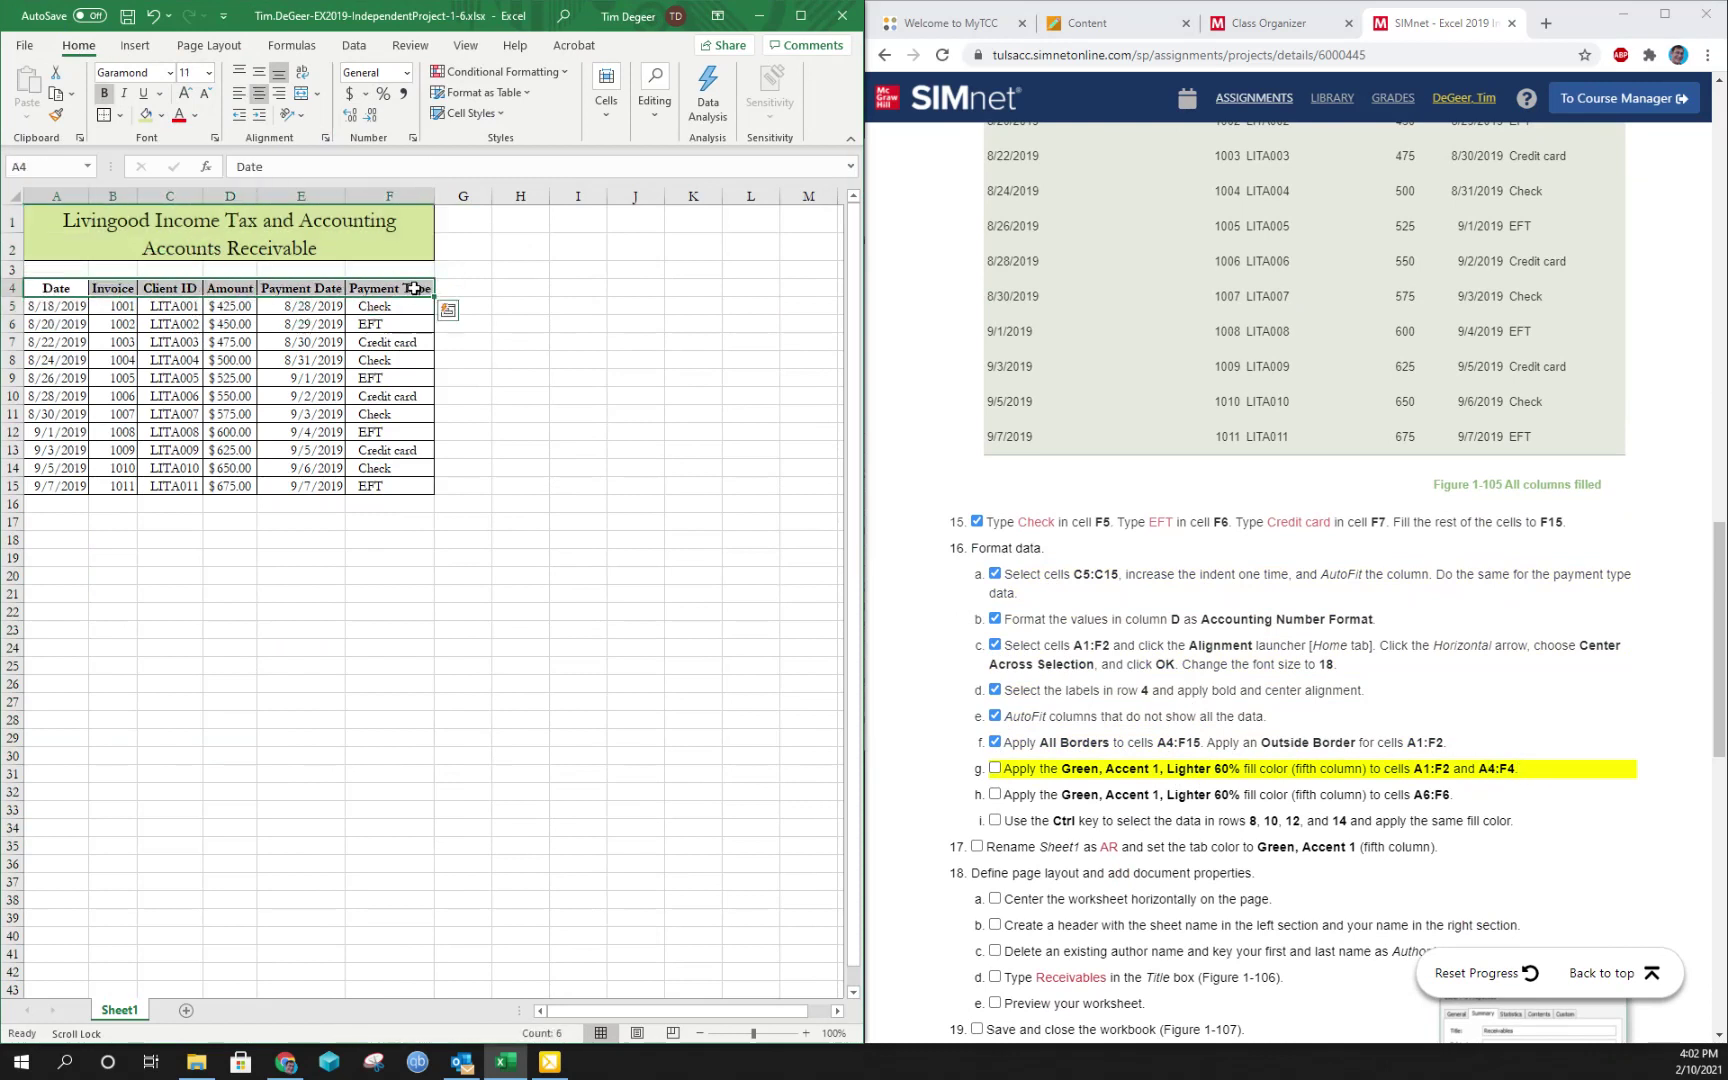
click(148, 121)
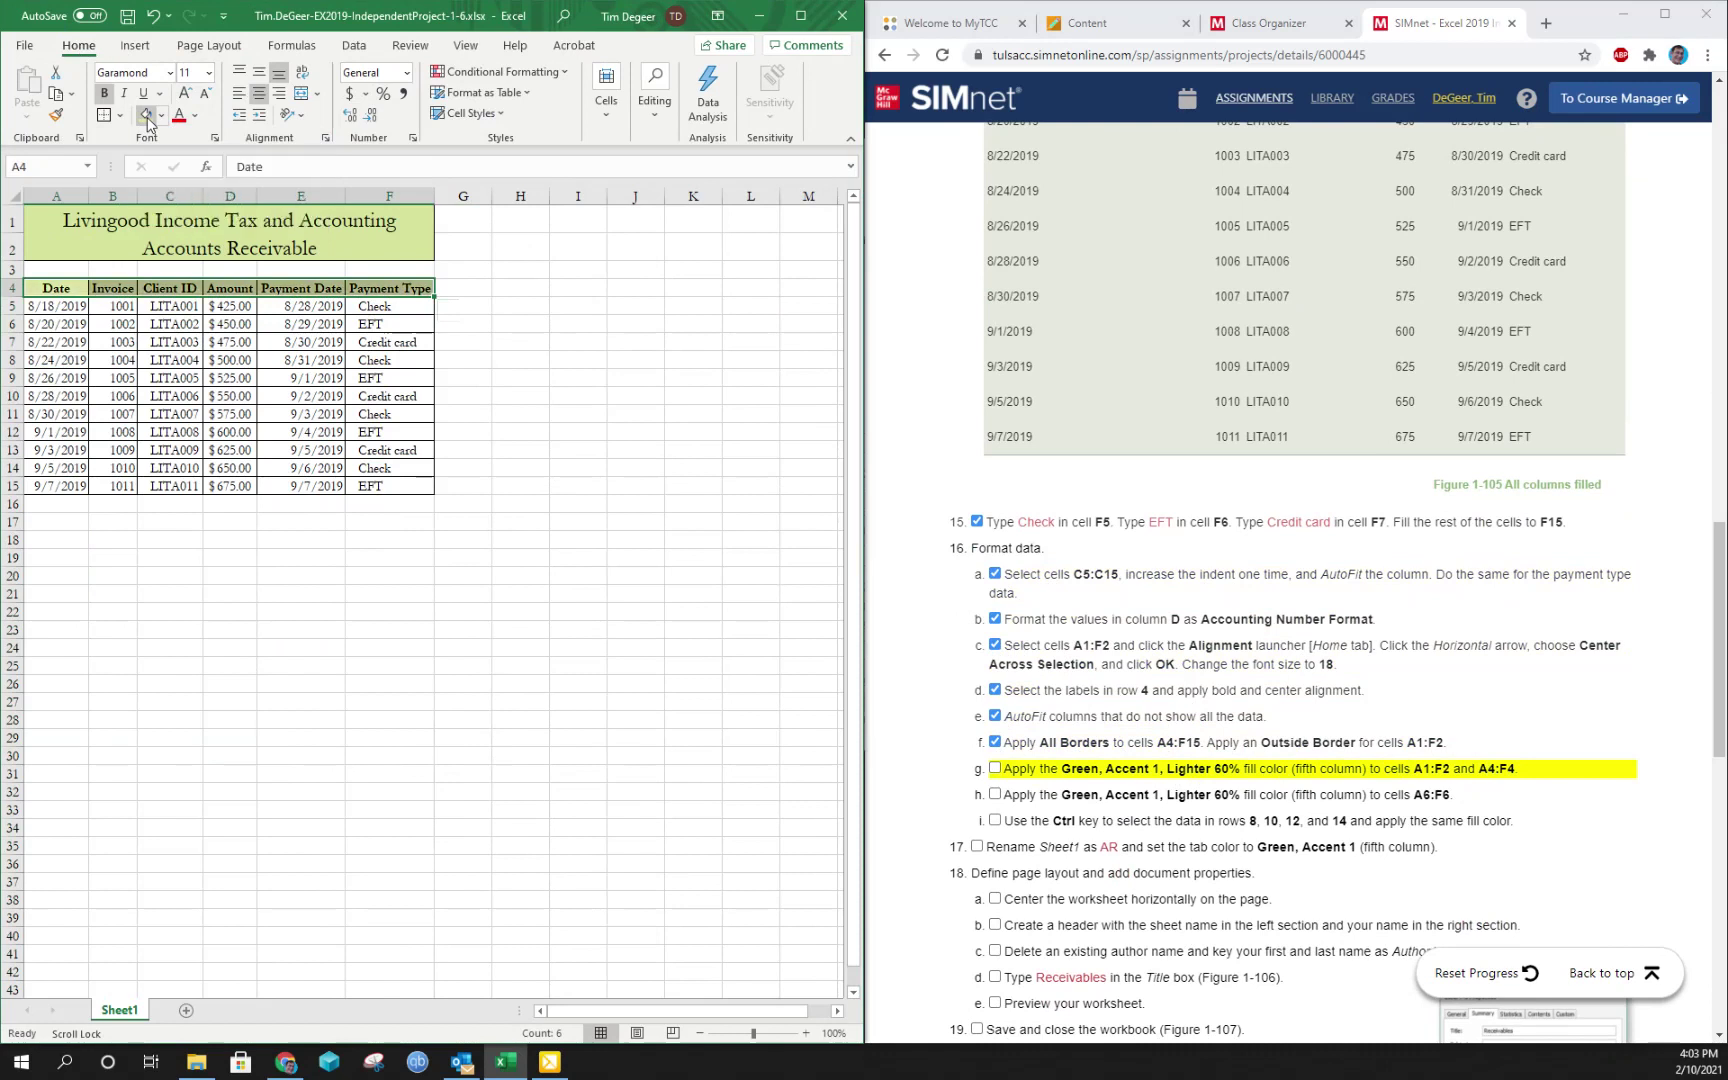
click(995, 769)
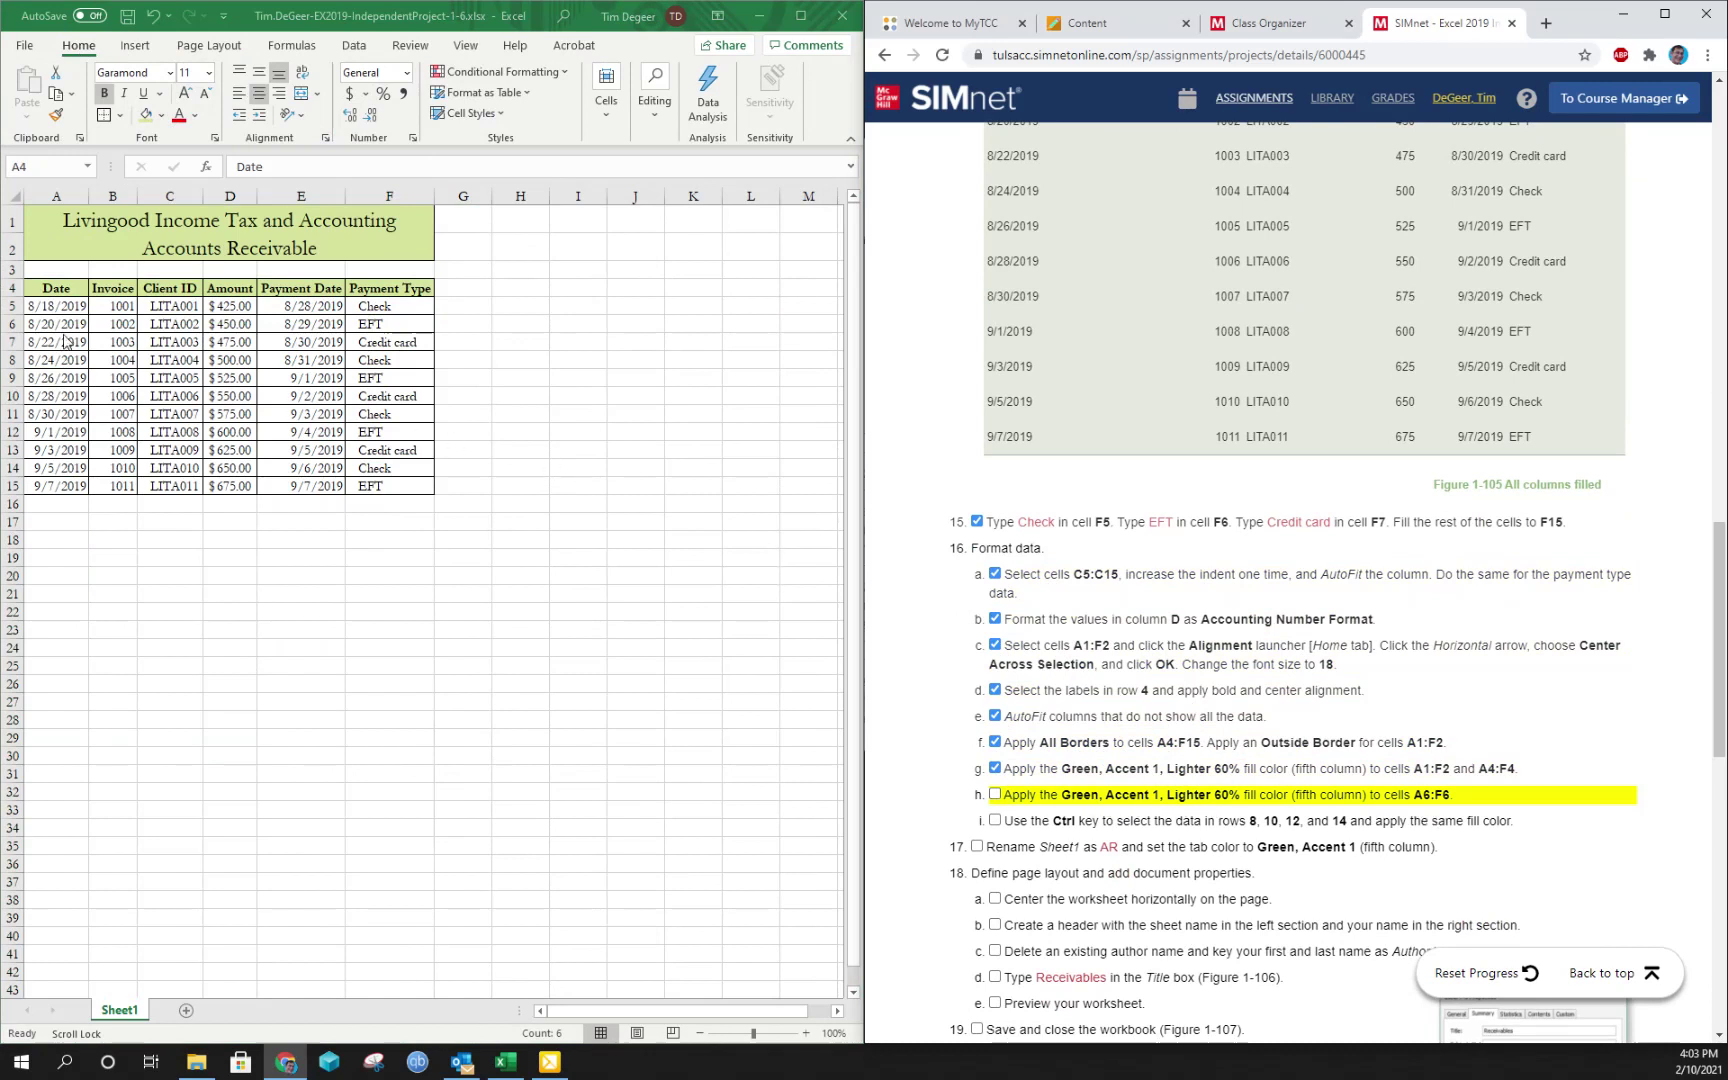
Apply the Green, Accent 1, Lighter 60% fill to cells A6:F6, and check off instruction 16h
drag(55, 324, 394, 324)
click(146, 114)
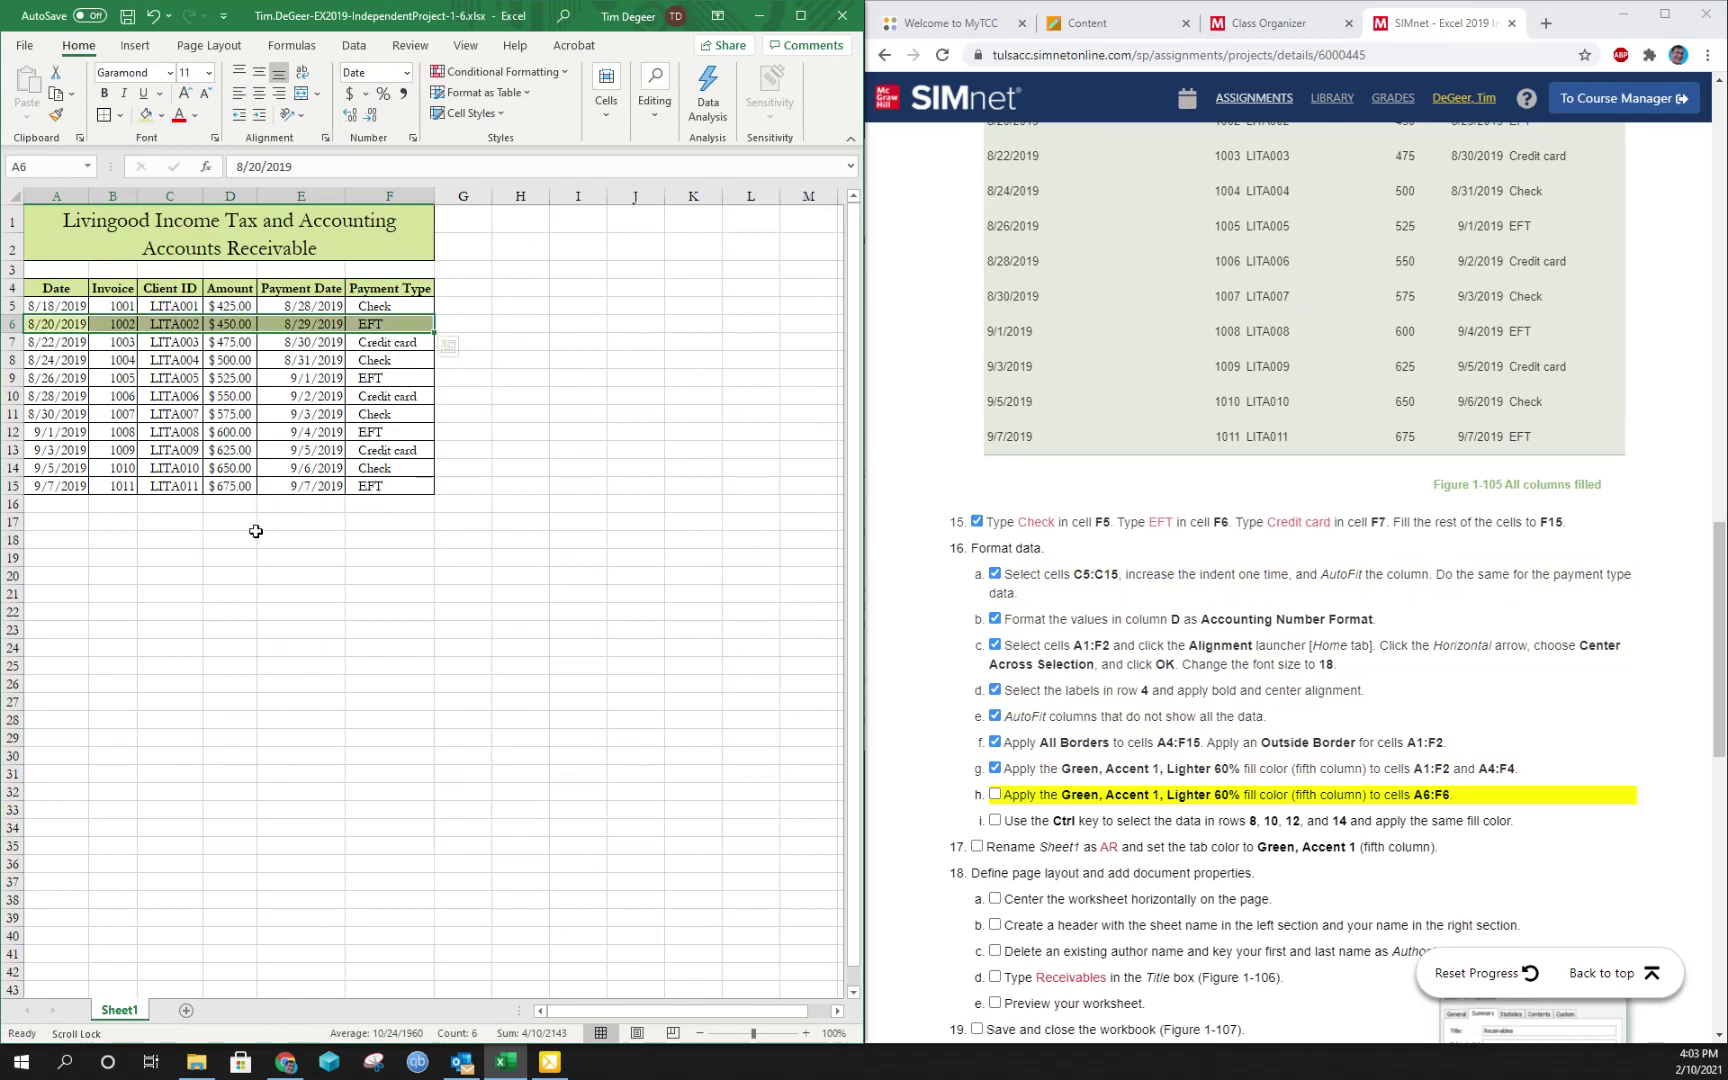
click(993, 796)
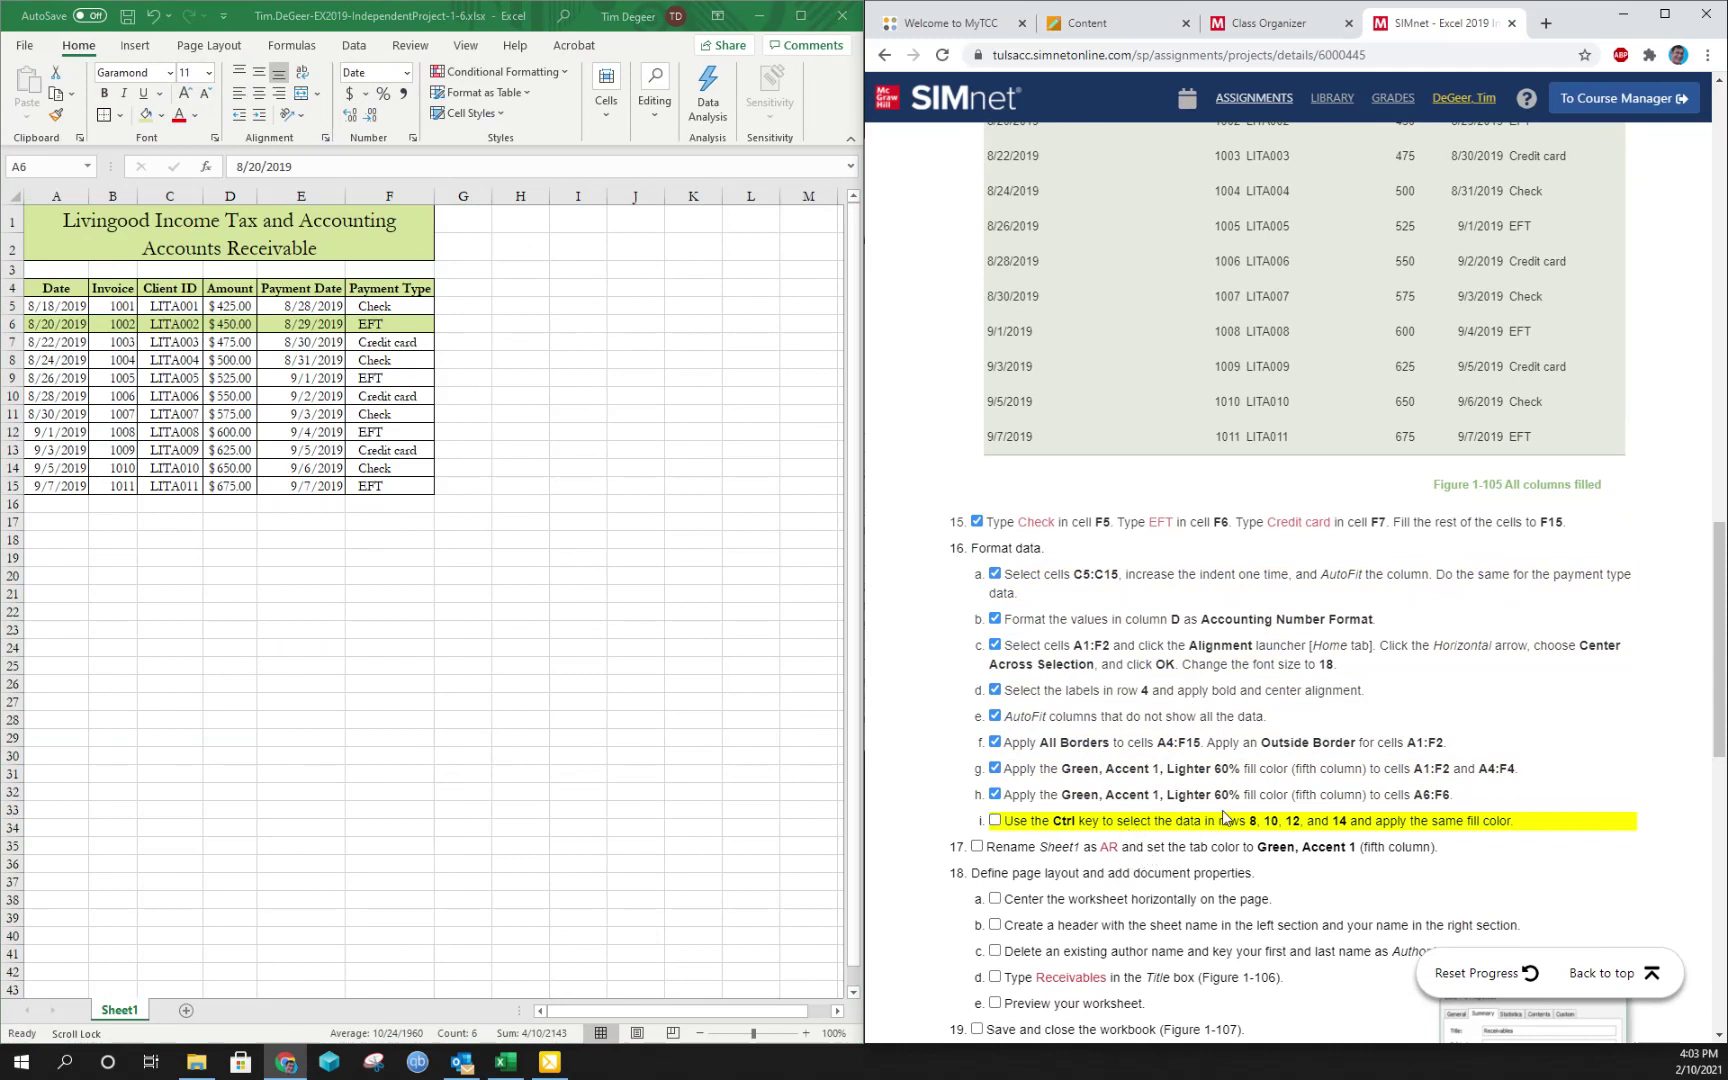
Apply the same light green fill to the data in rows 8, 10, 12 and 14 together, and check off instruction 16i
click(72, 353)
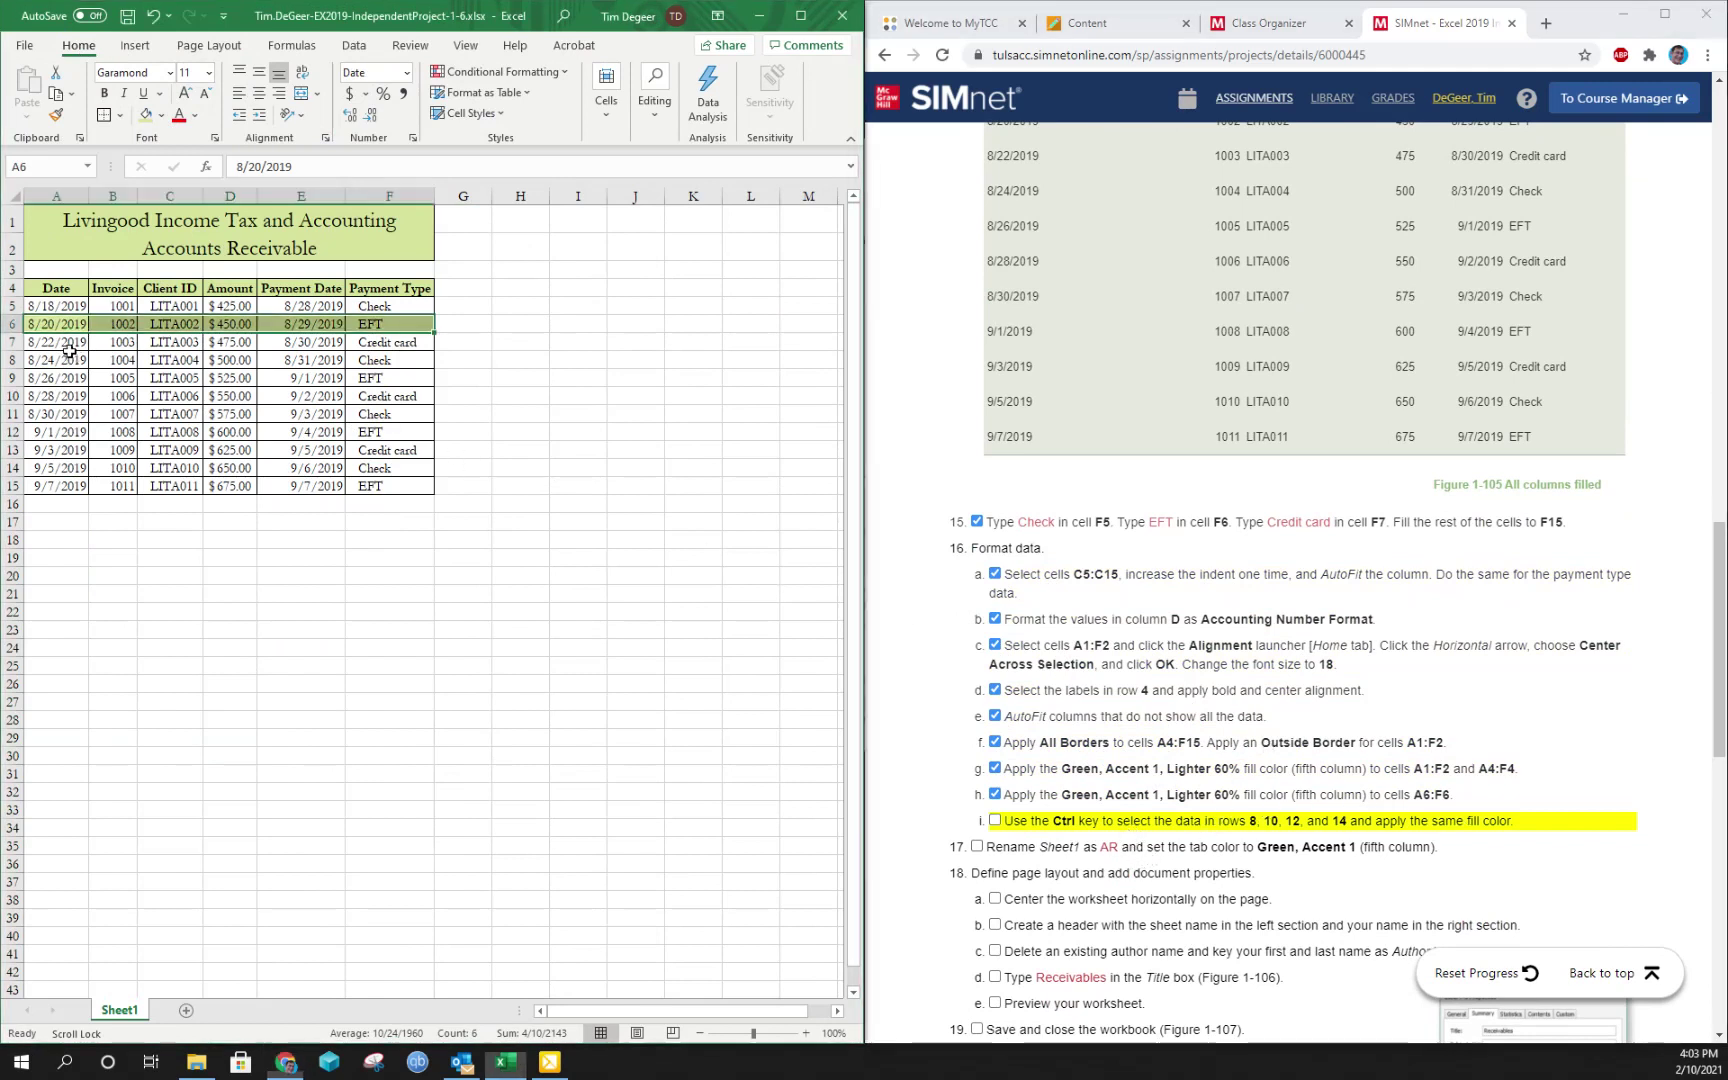
drag(46, 359, 378, 362)
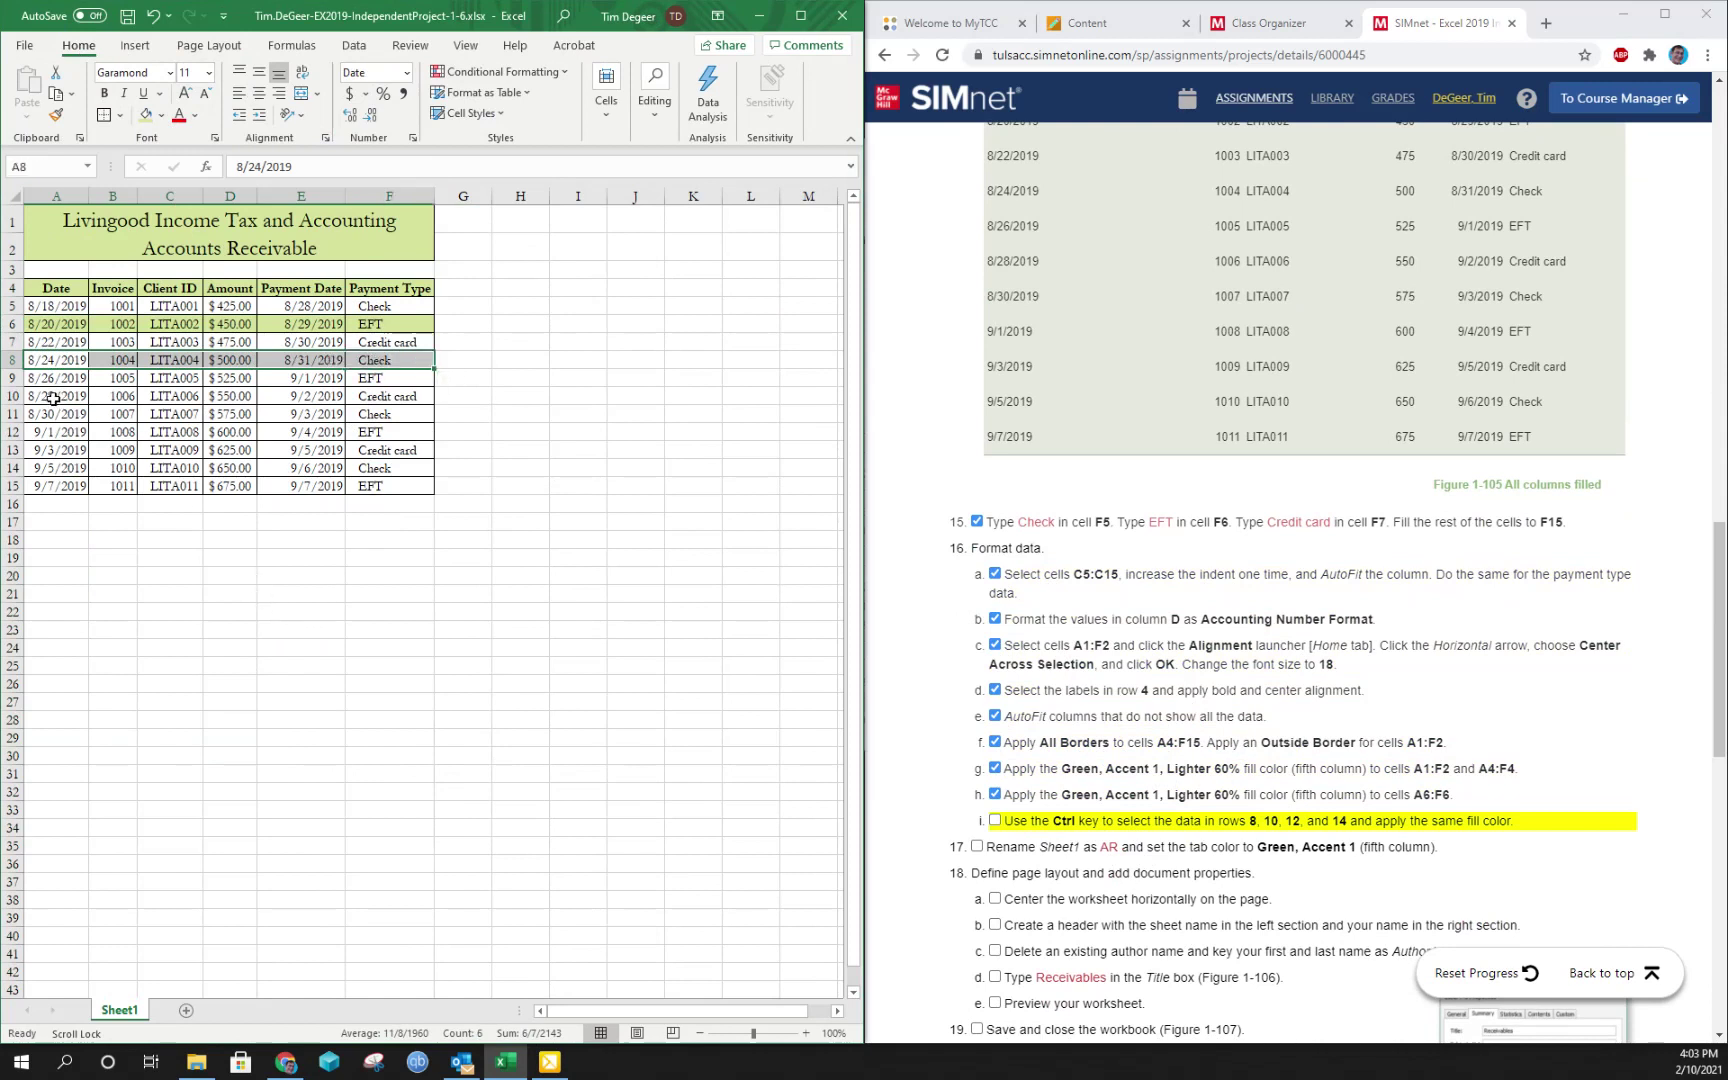
ctrl+drag(58, 398, 366, 400)
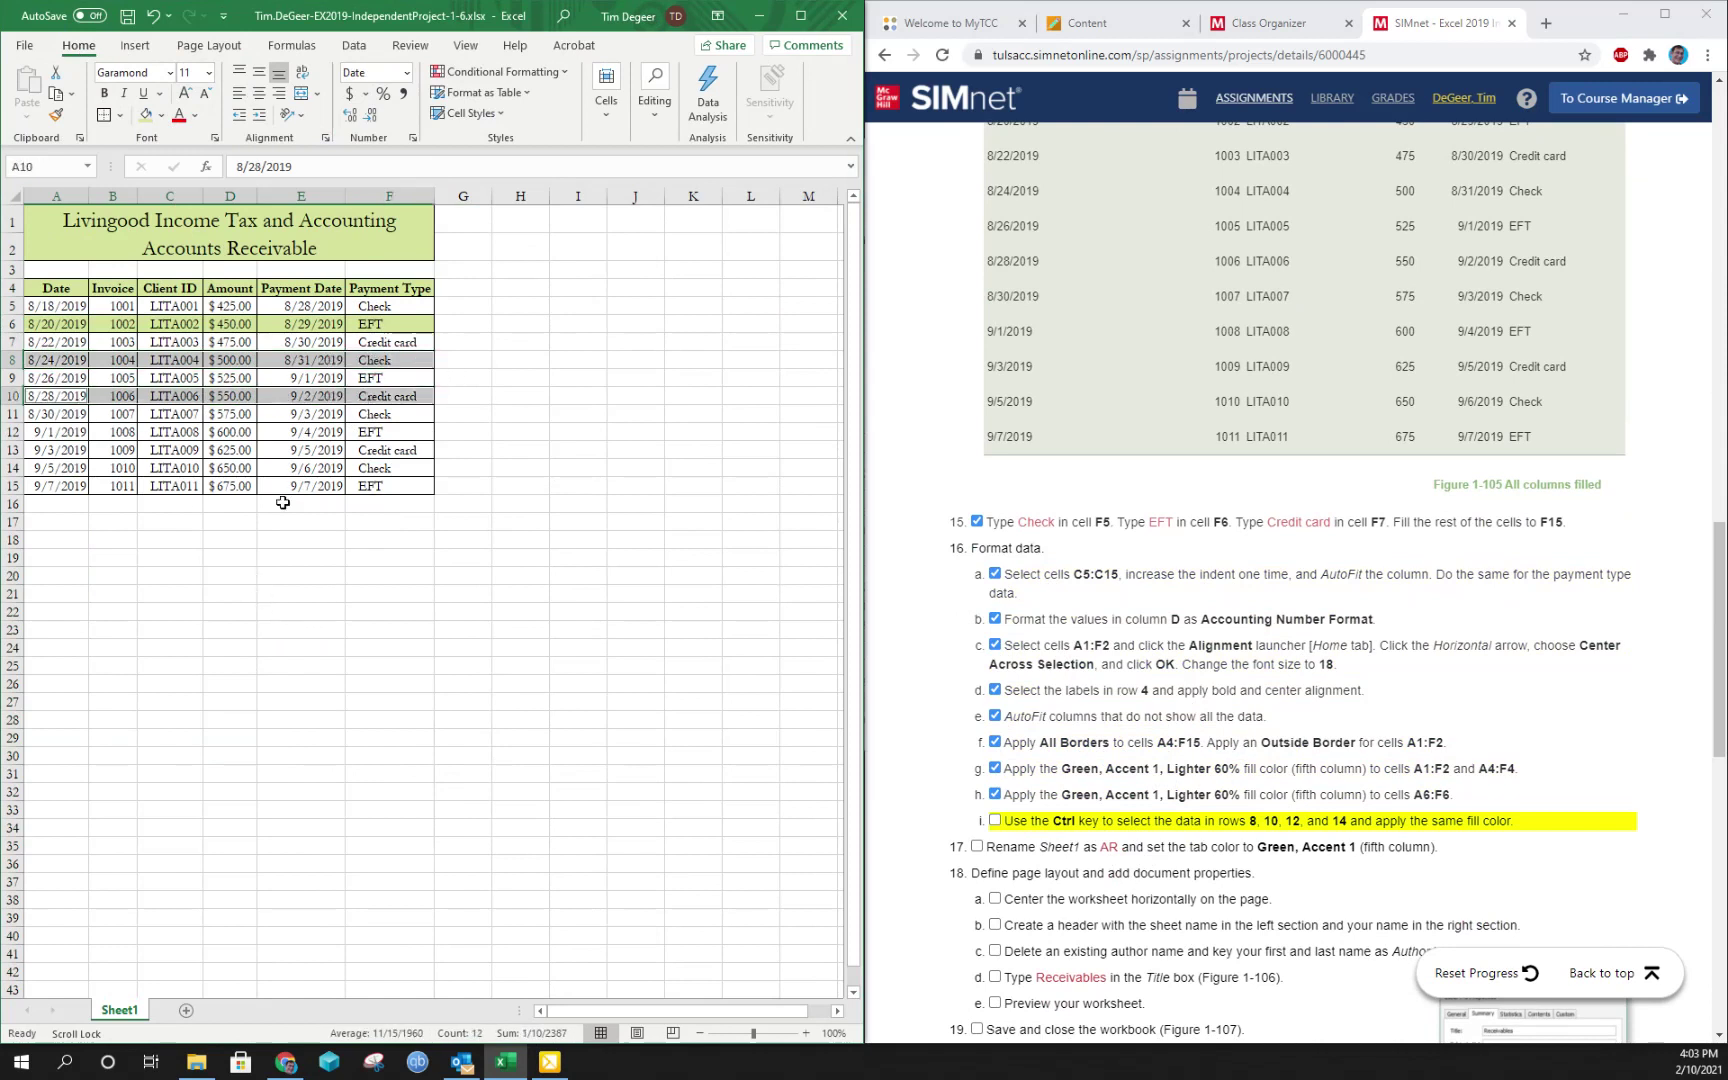
ctrl+click(44, 432)
ctrl+drag(44, 432, 360, 435)
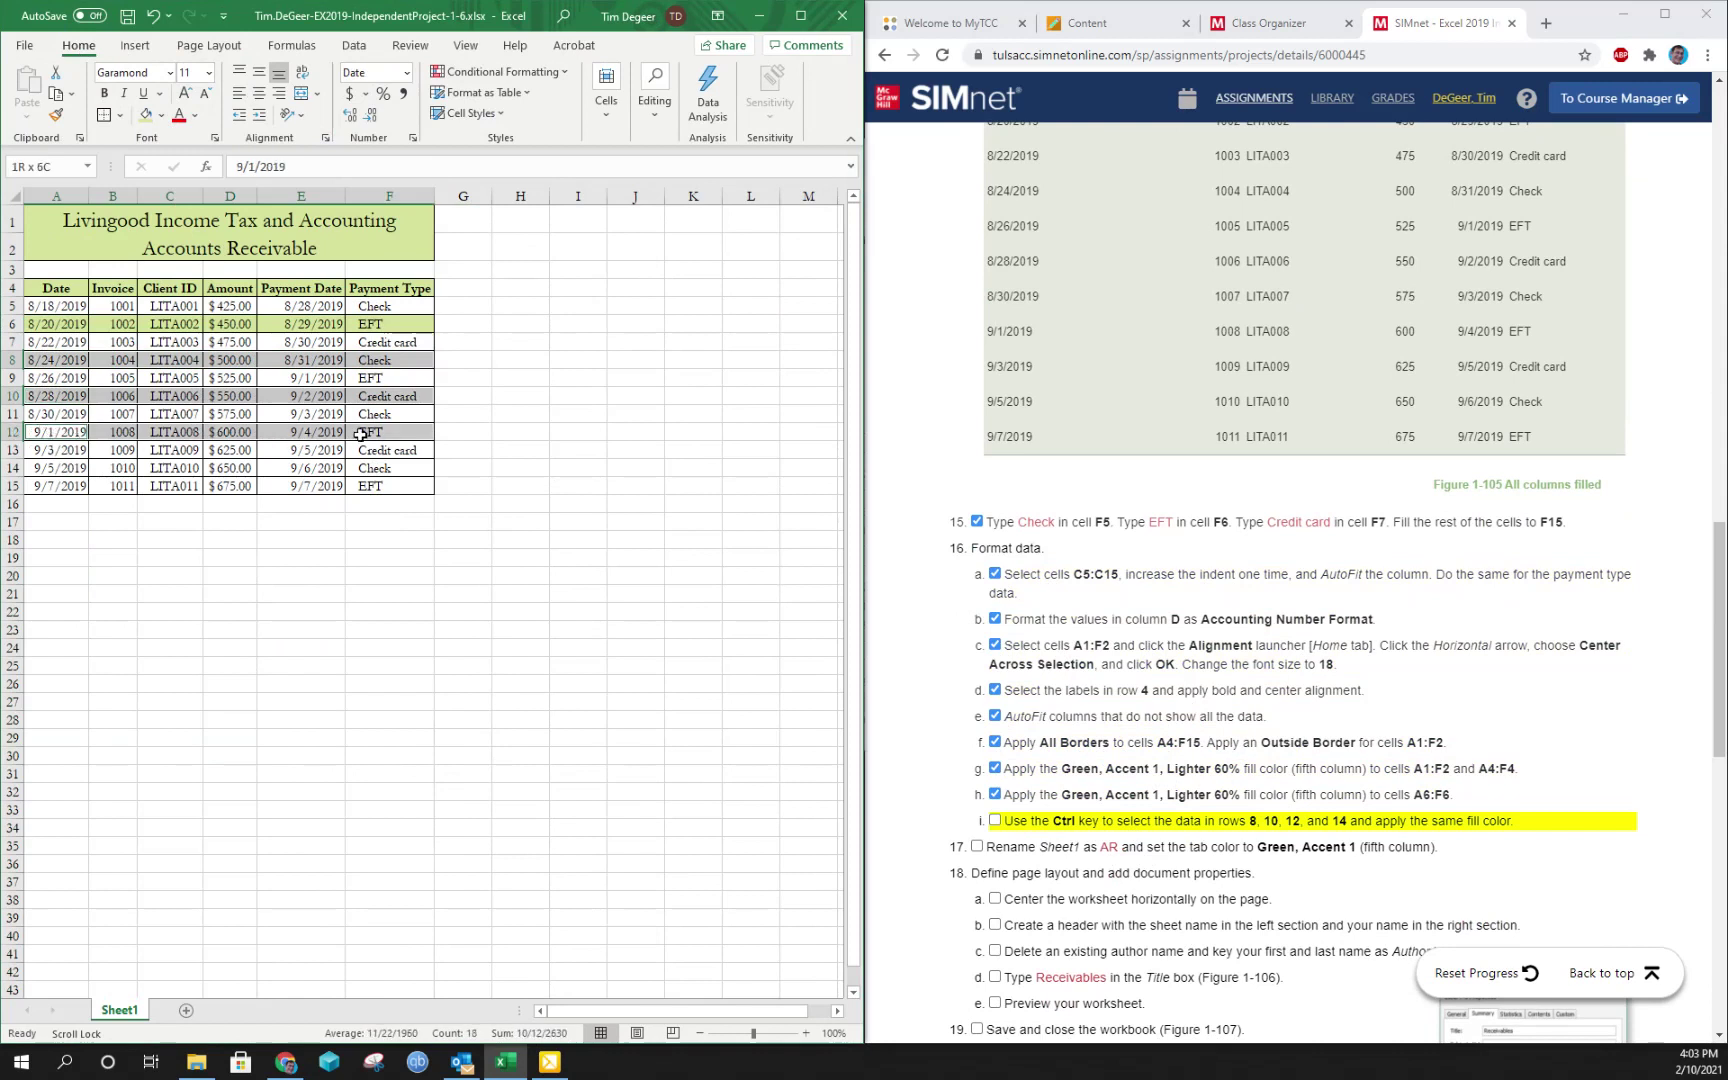
ctrl+click(50, 469)
ctrl+drag(50, 469, 362, 467)
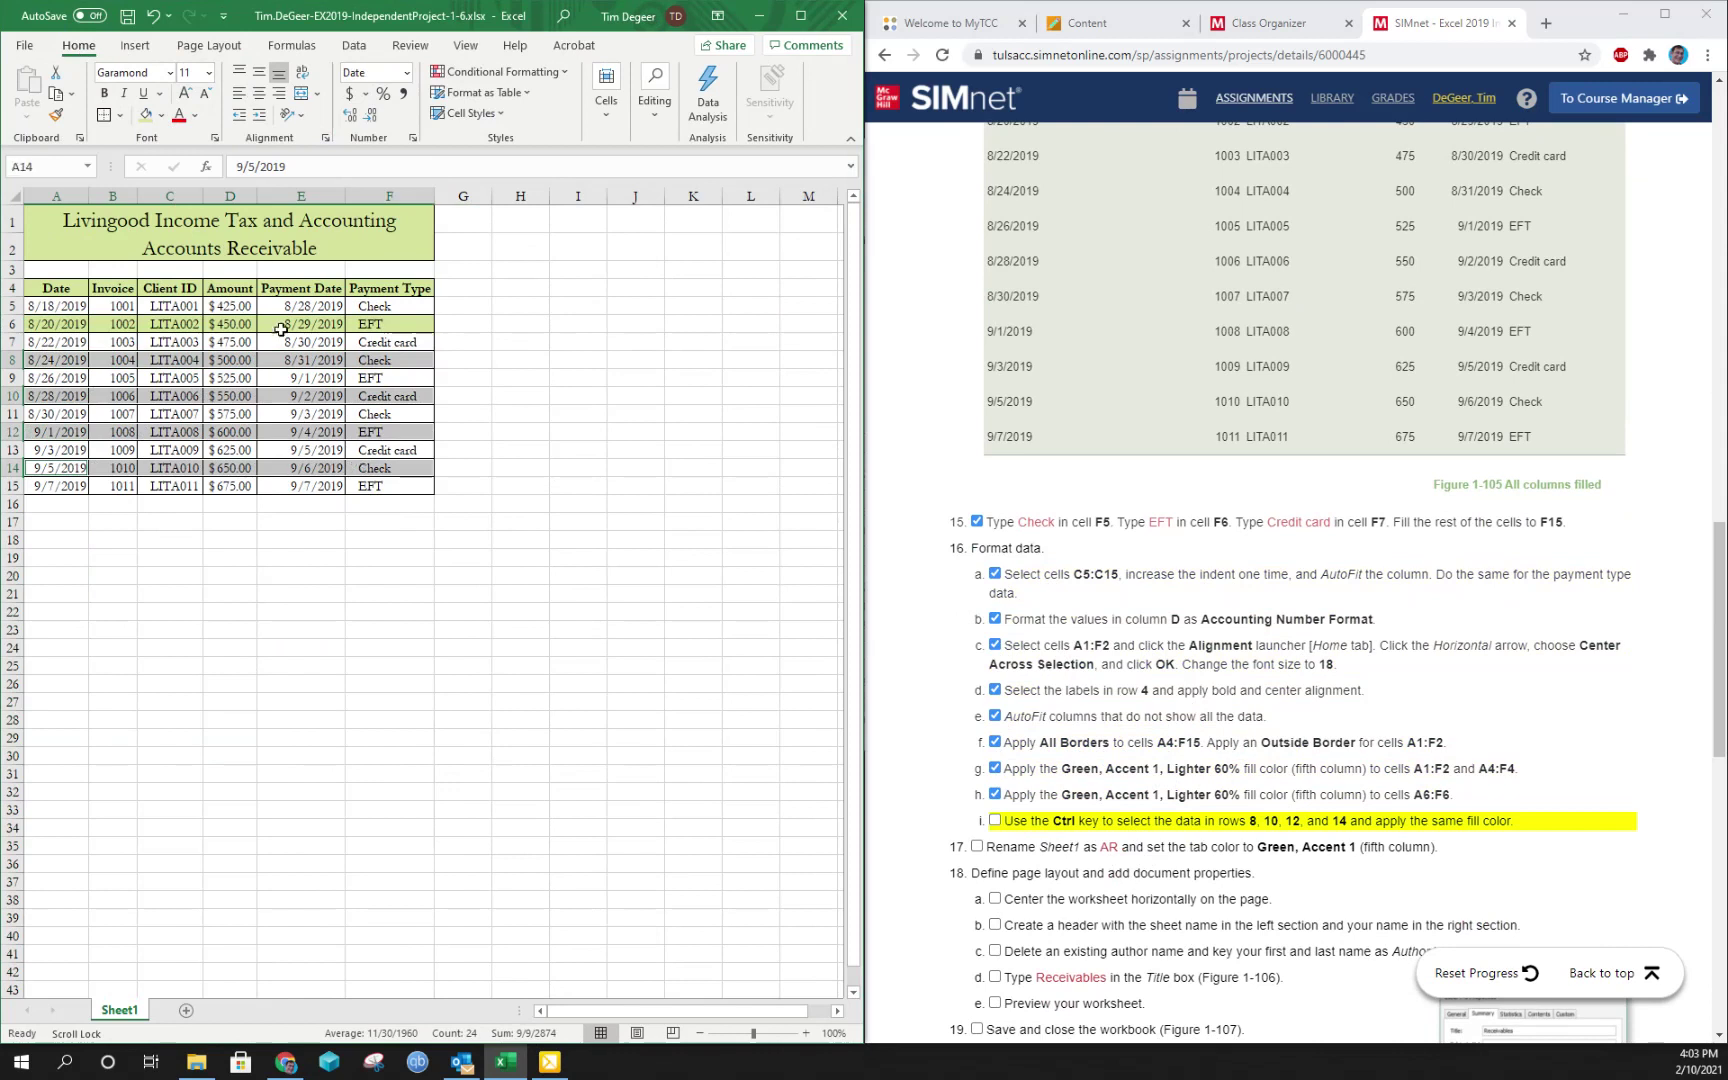
click(144, 116)
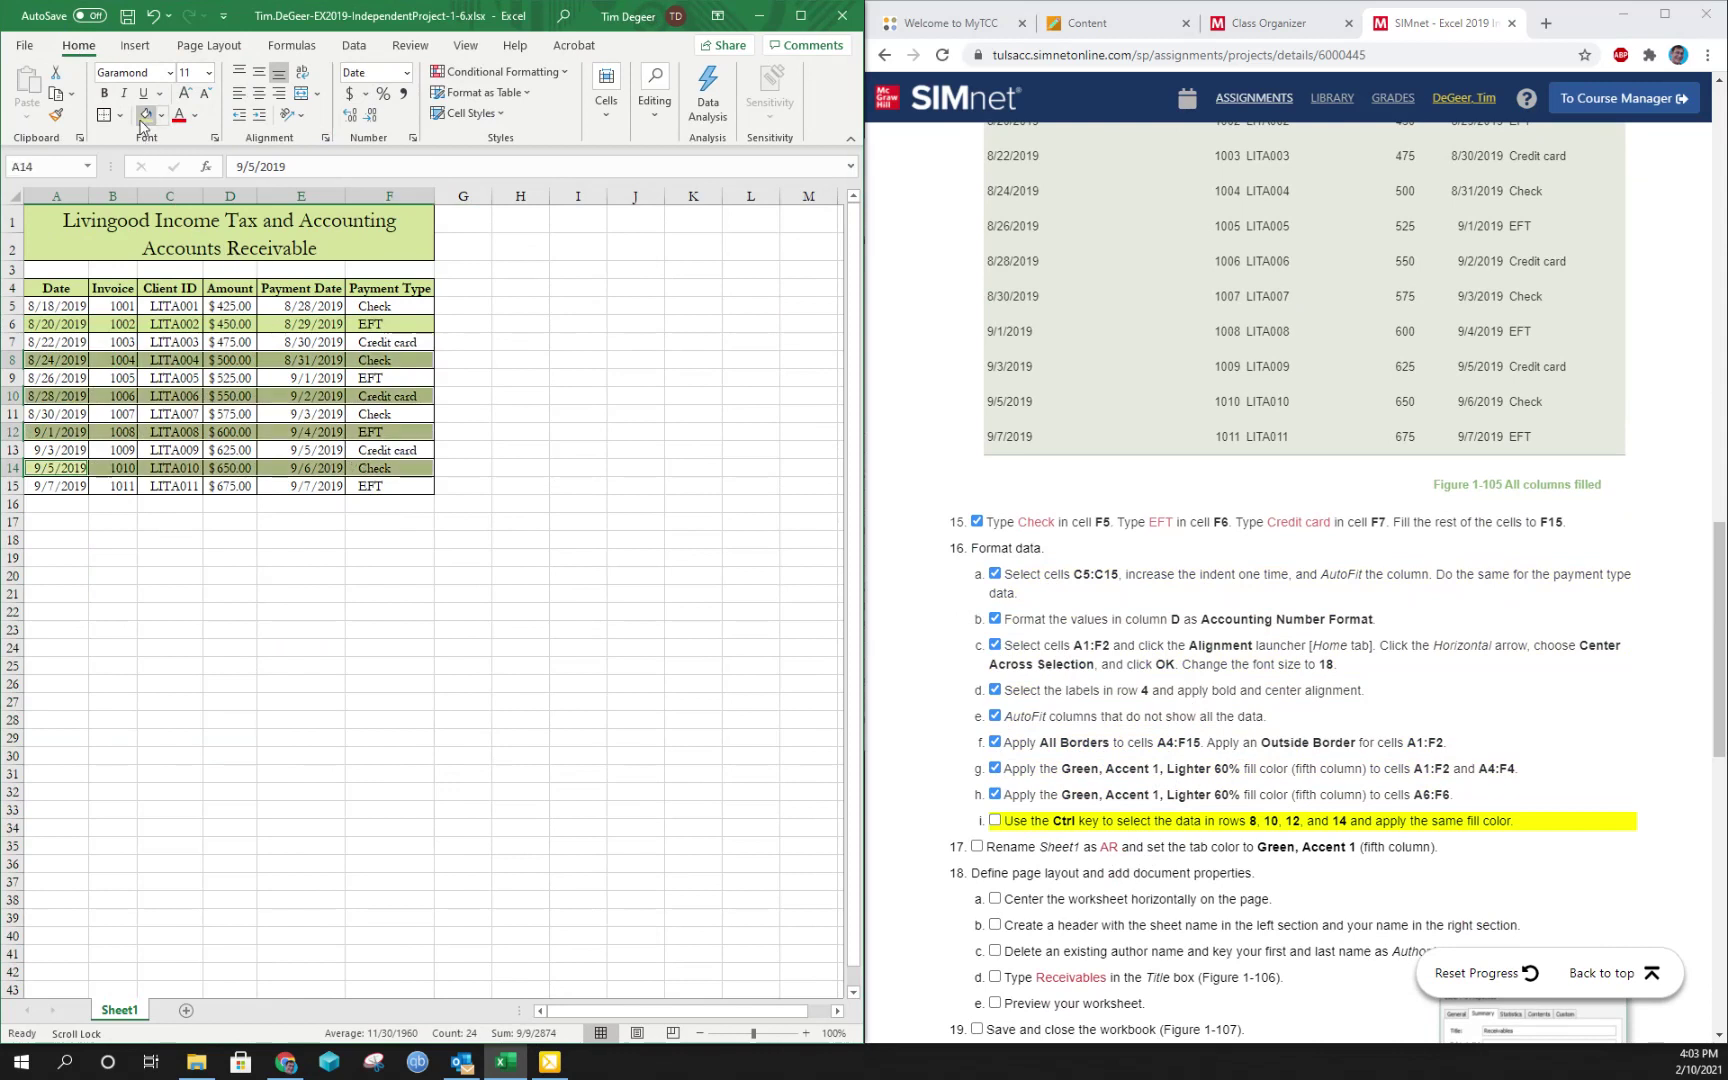
click(995, 821)
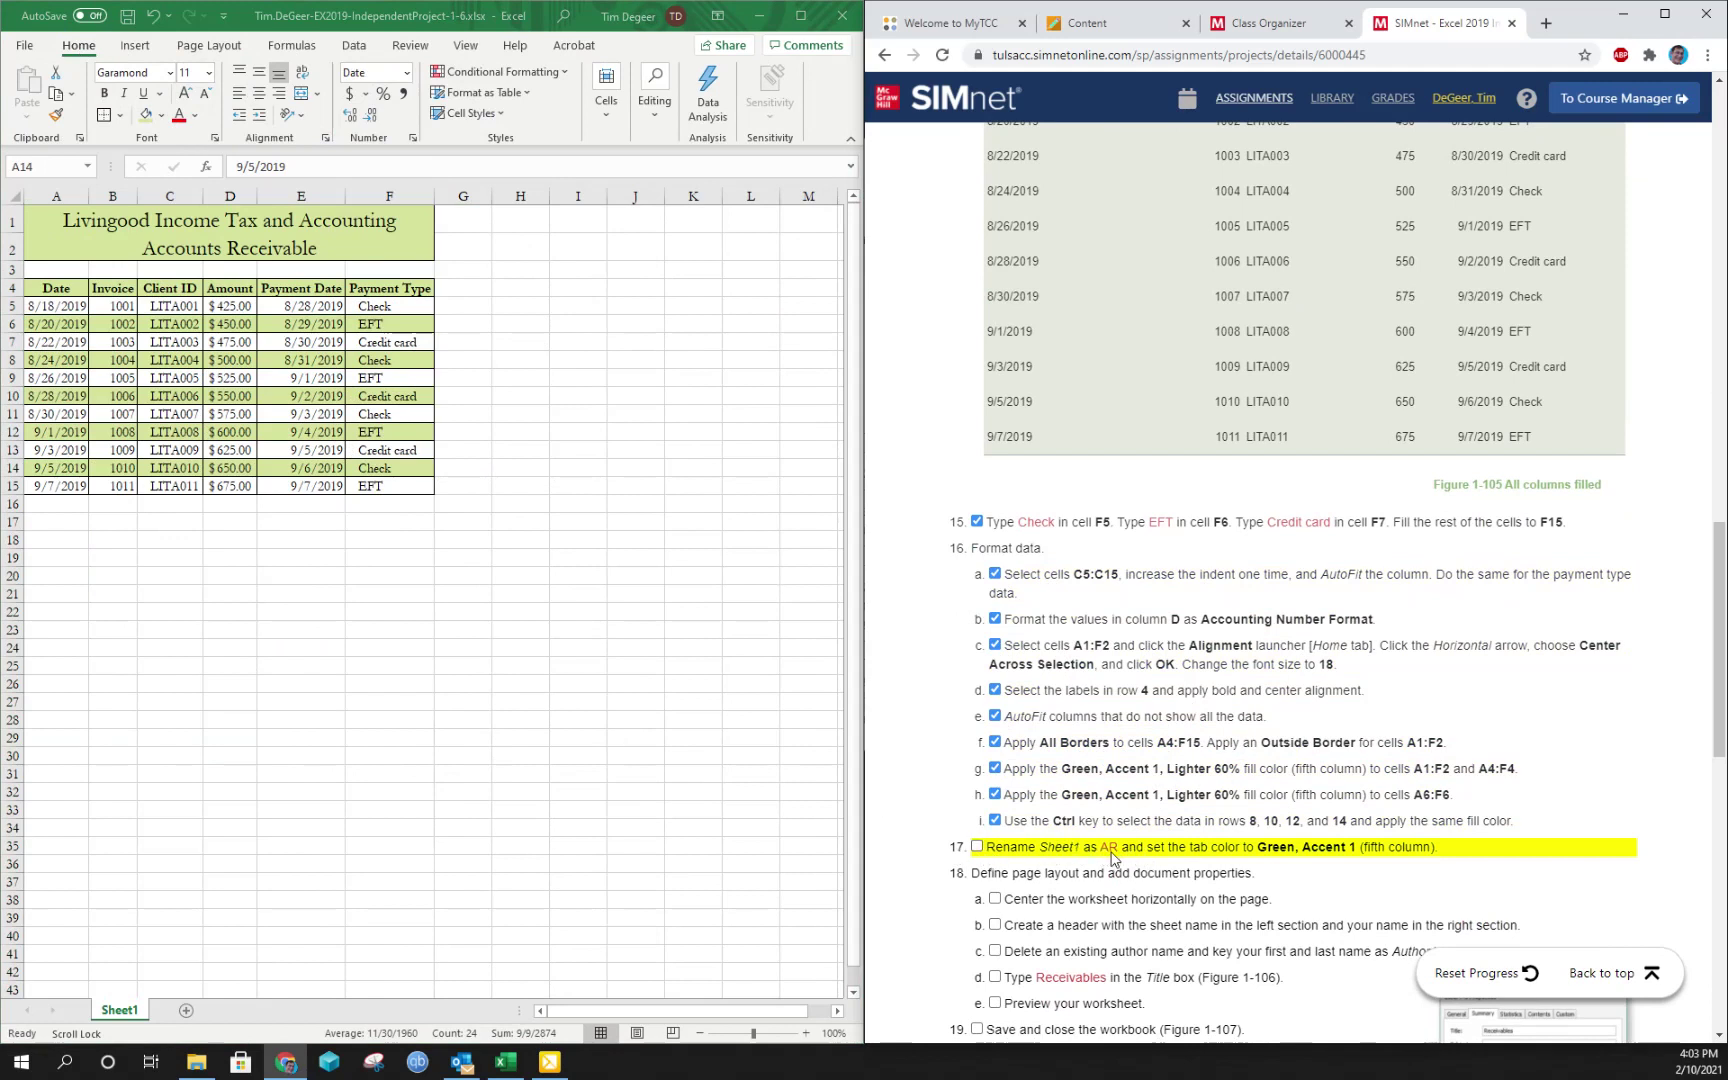
Rename Sheet1 as AR, and check off instruction 17
click(121, 1018)
right_click(121, 1018)
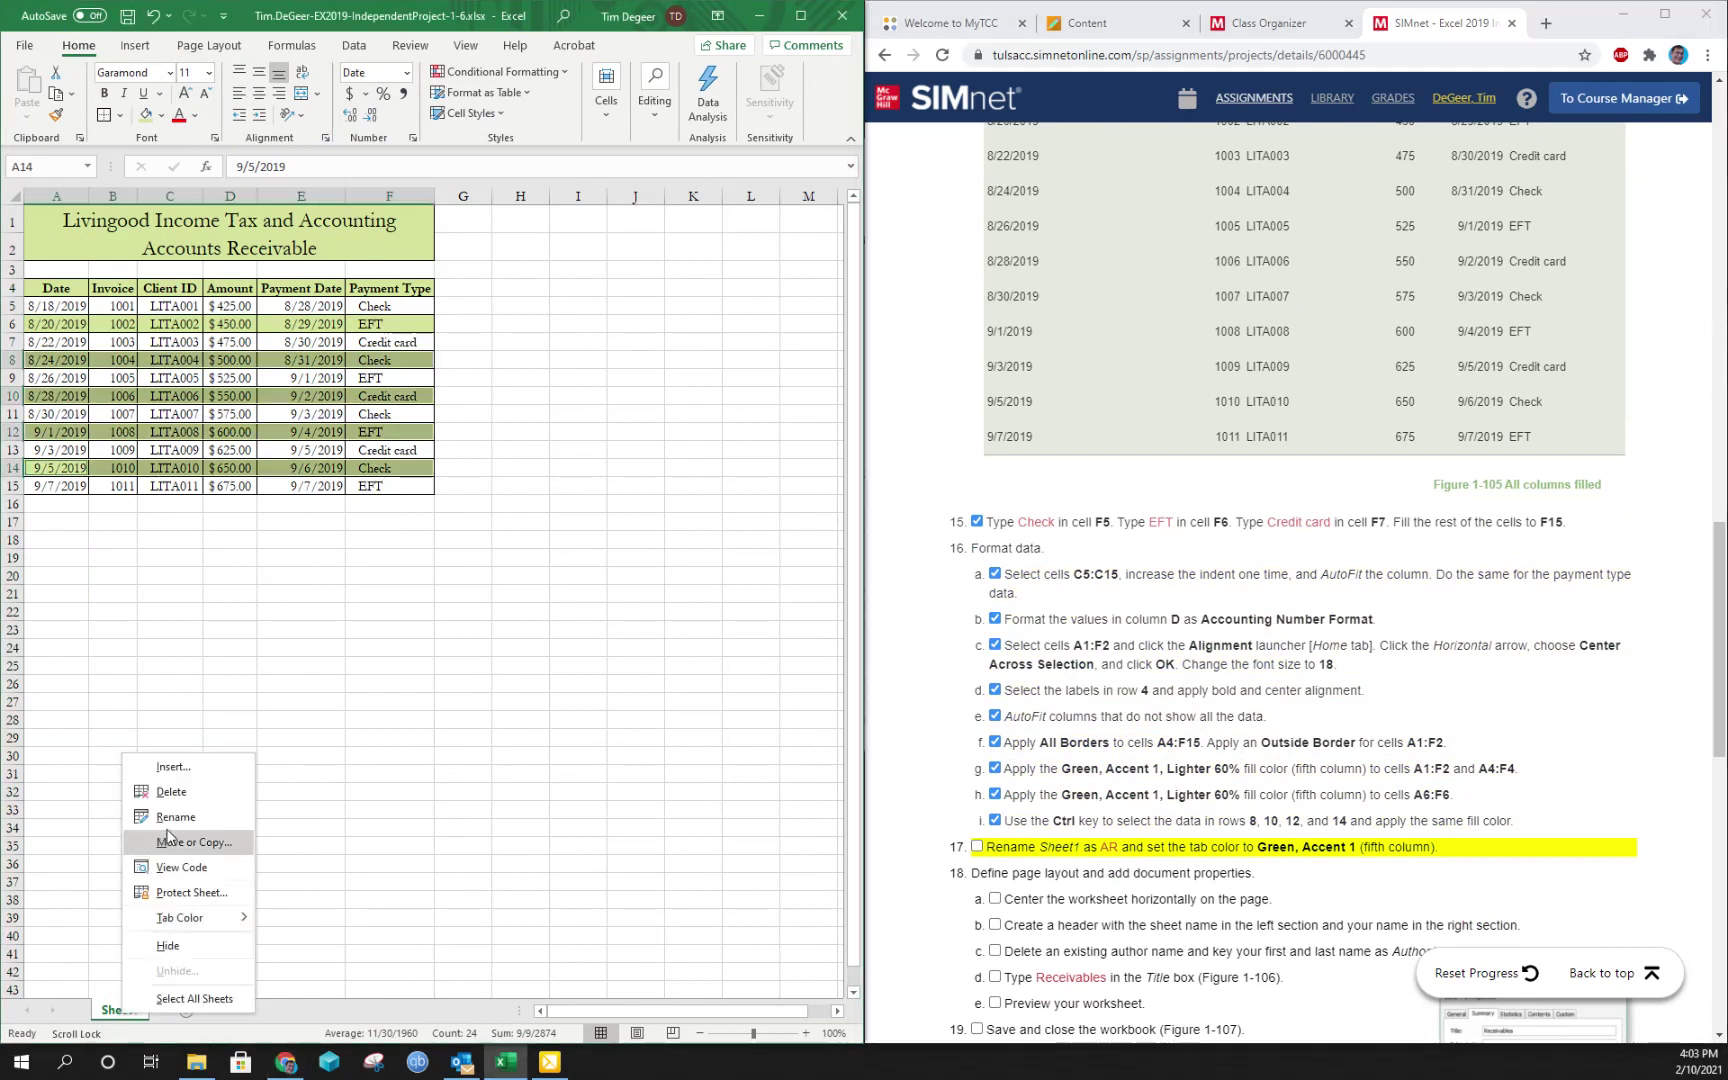
key(Escape)
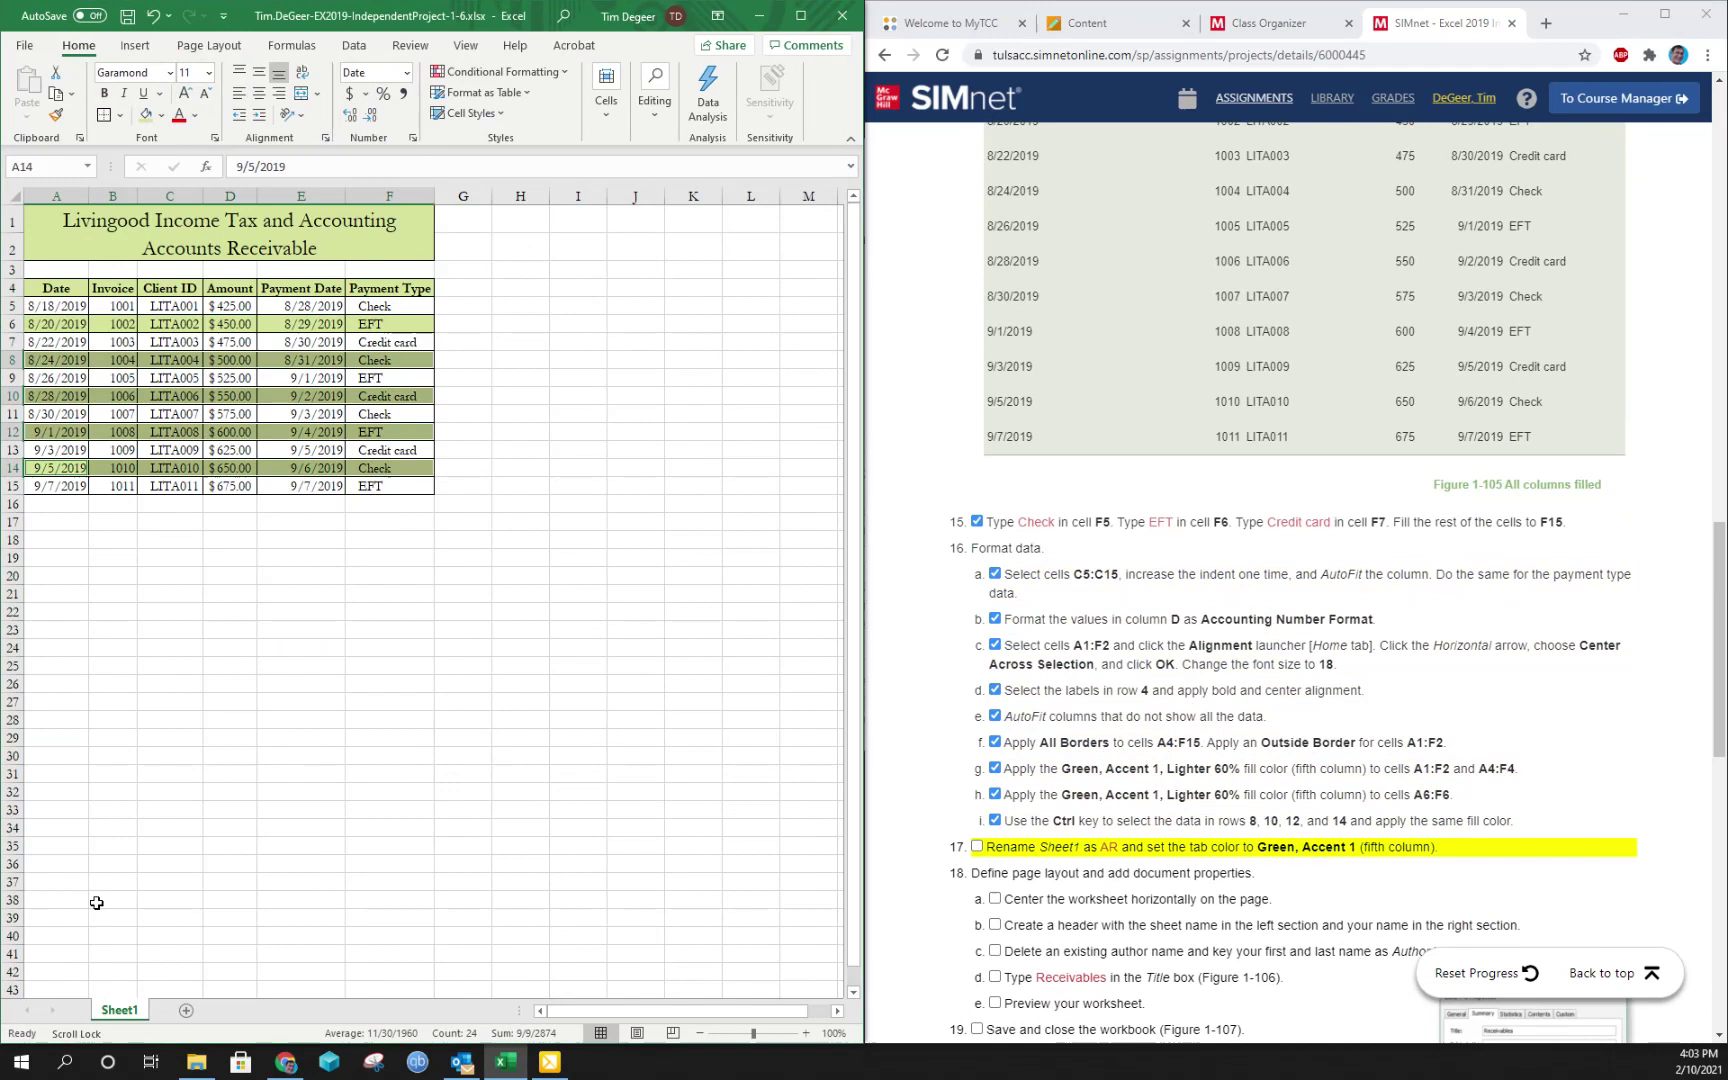
double_click(121, 1012)
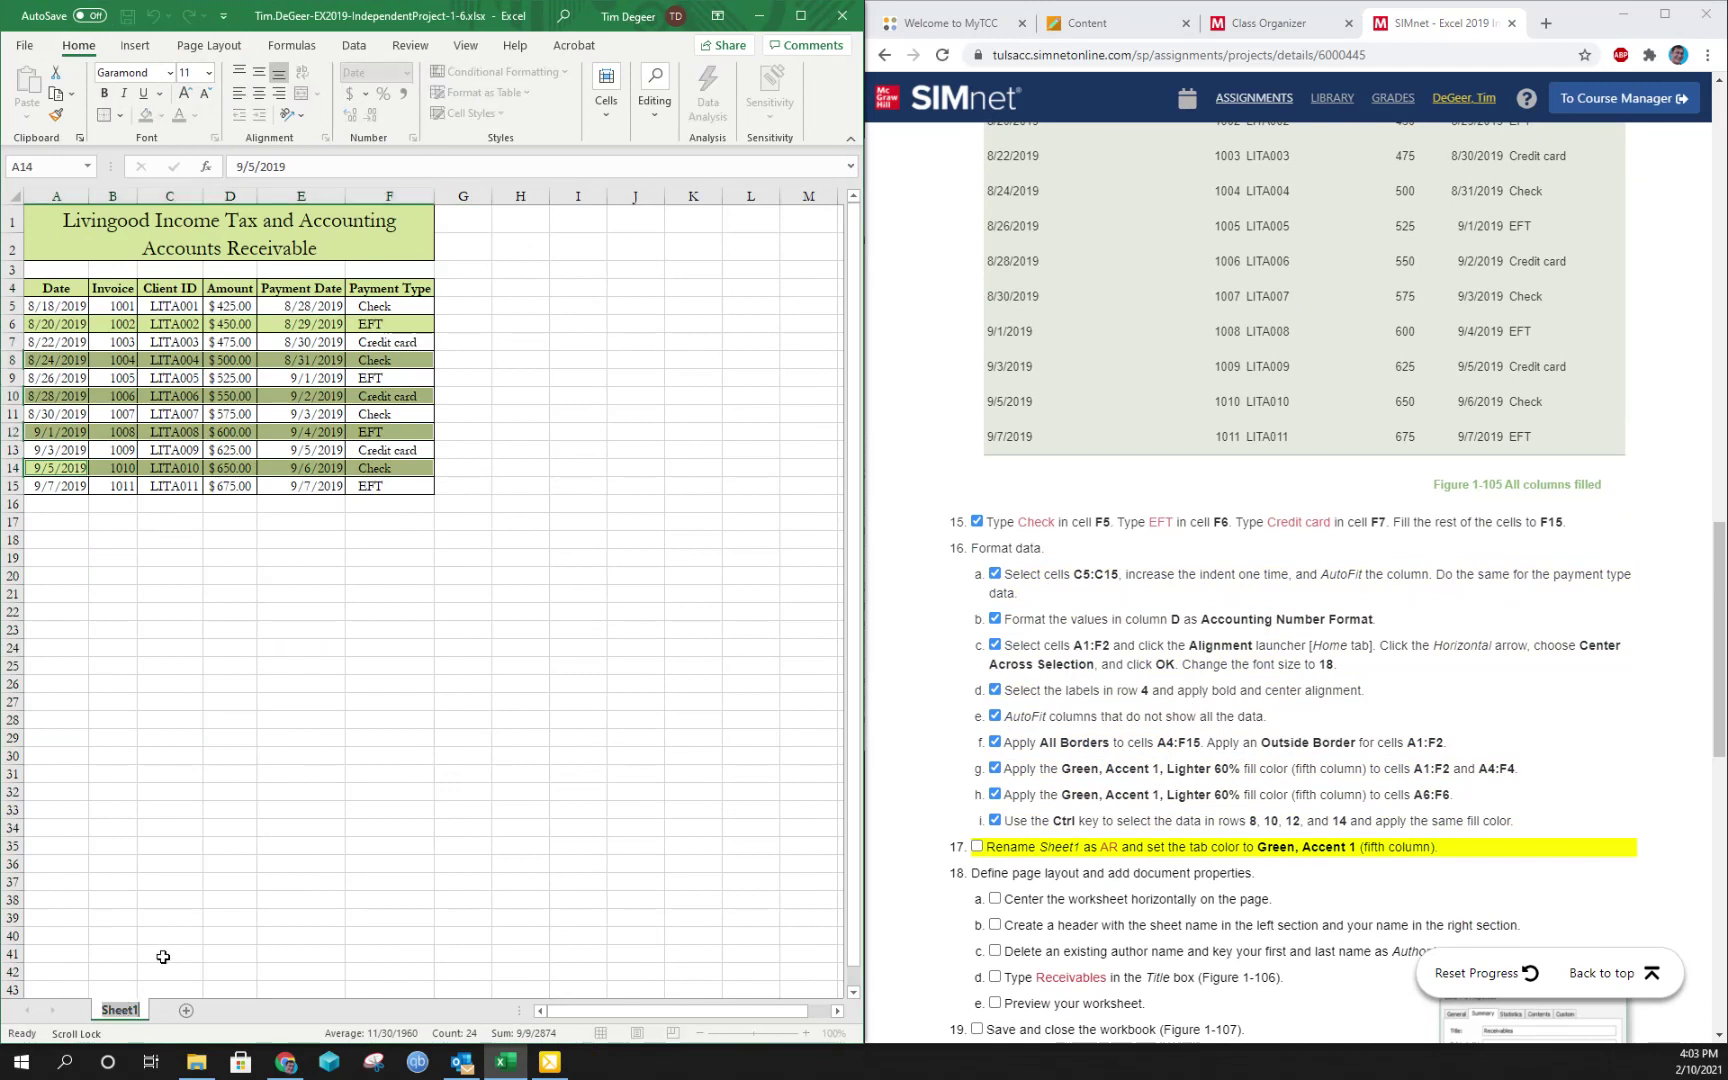
text(AR)
key(Return)
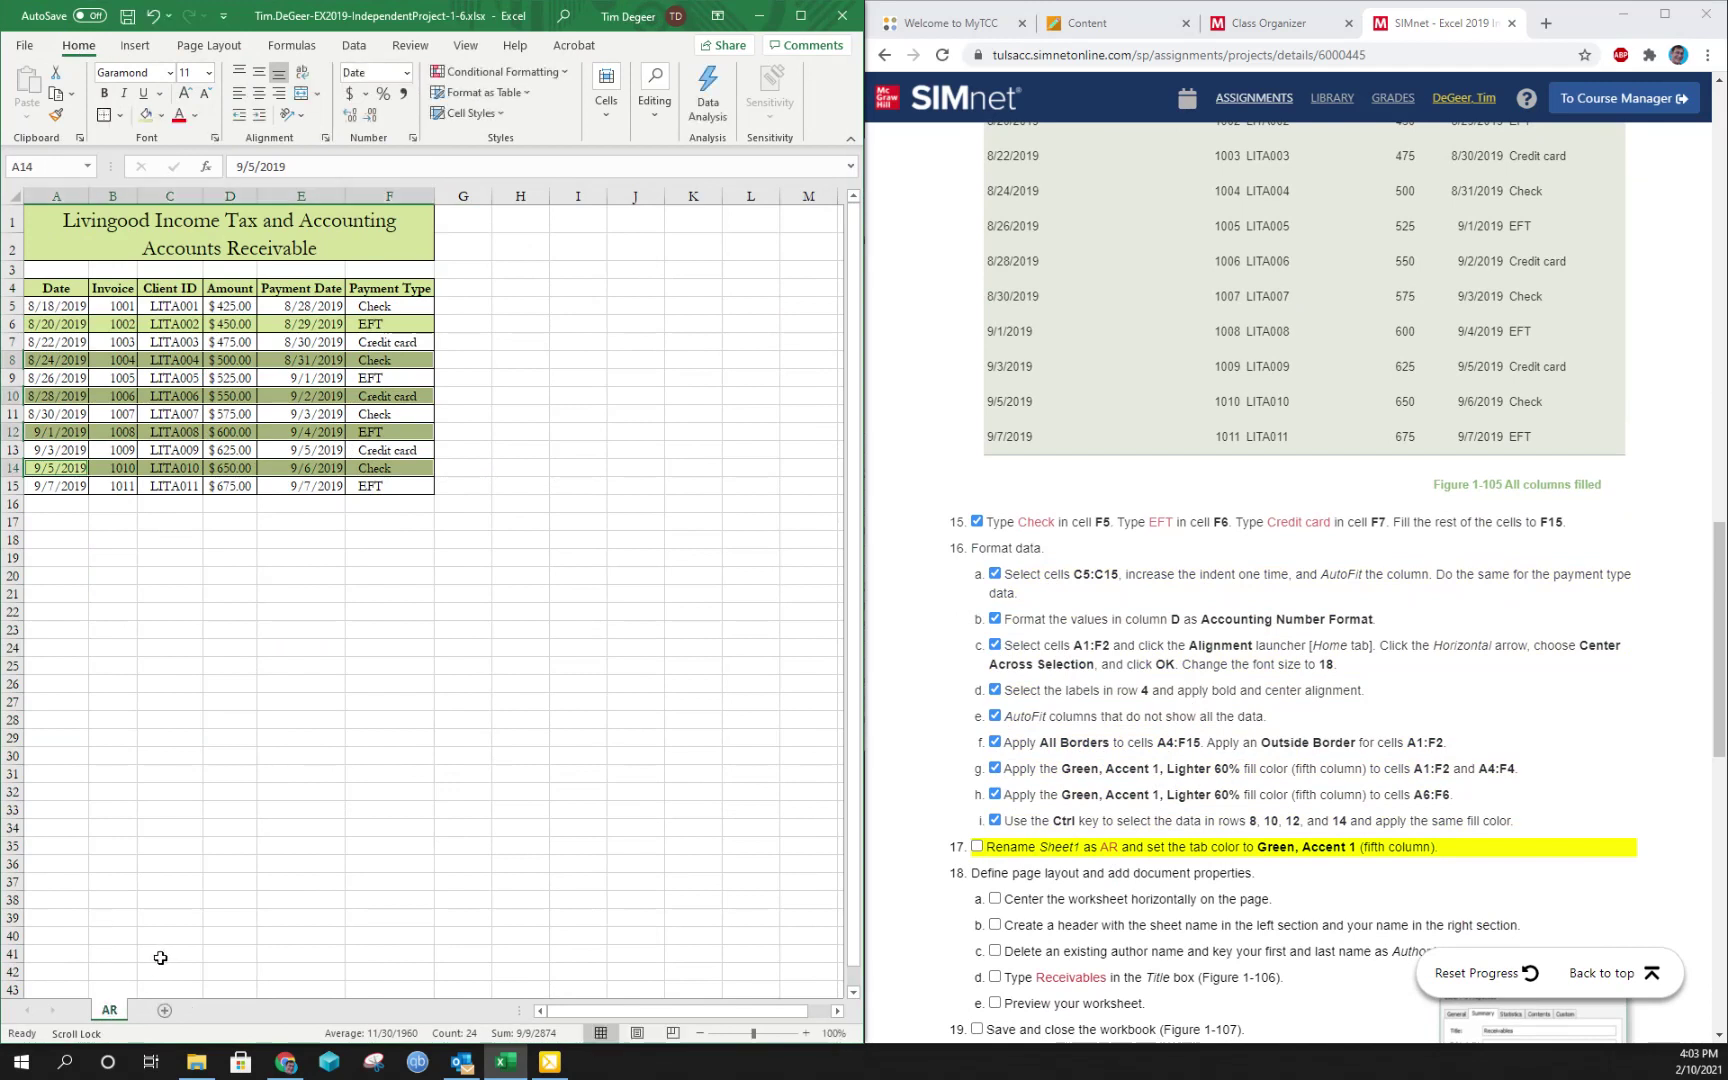
click(977, 860)
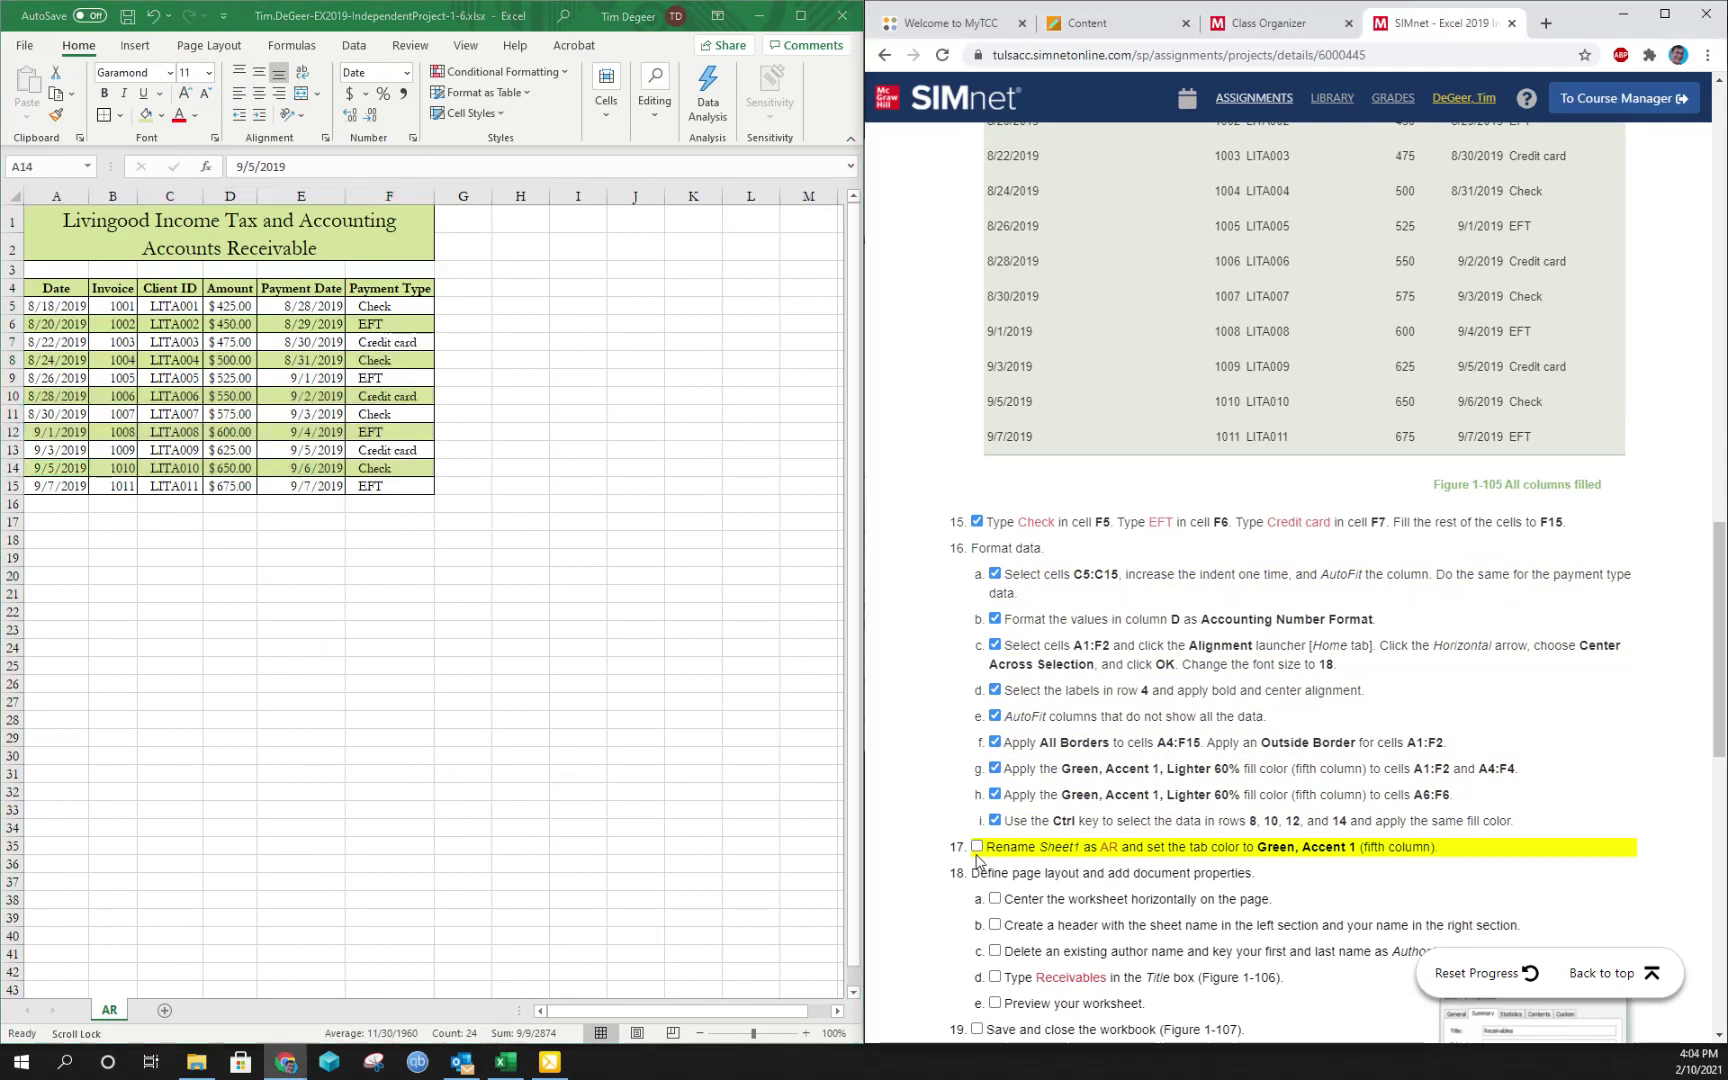
click(977, 848)
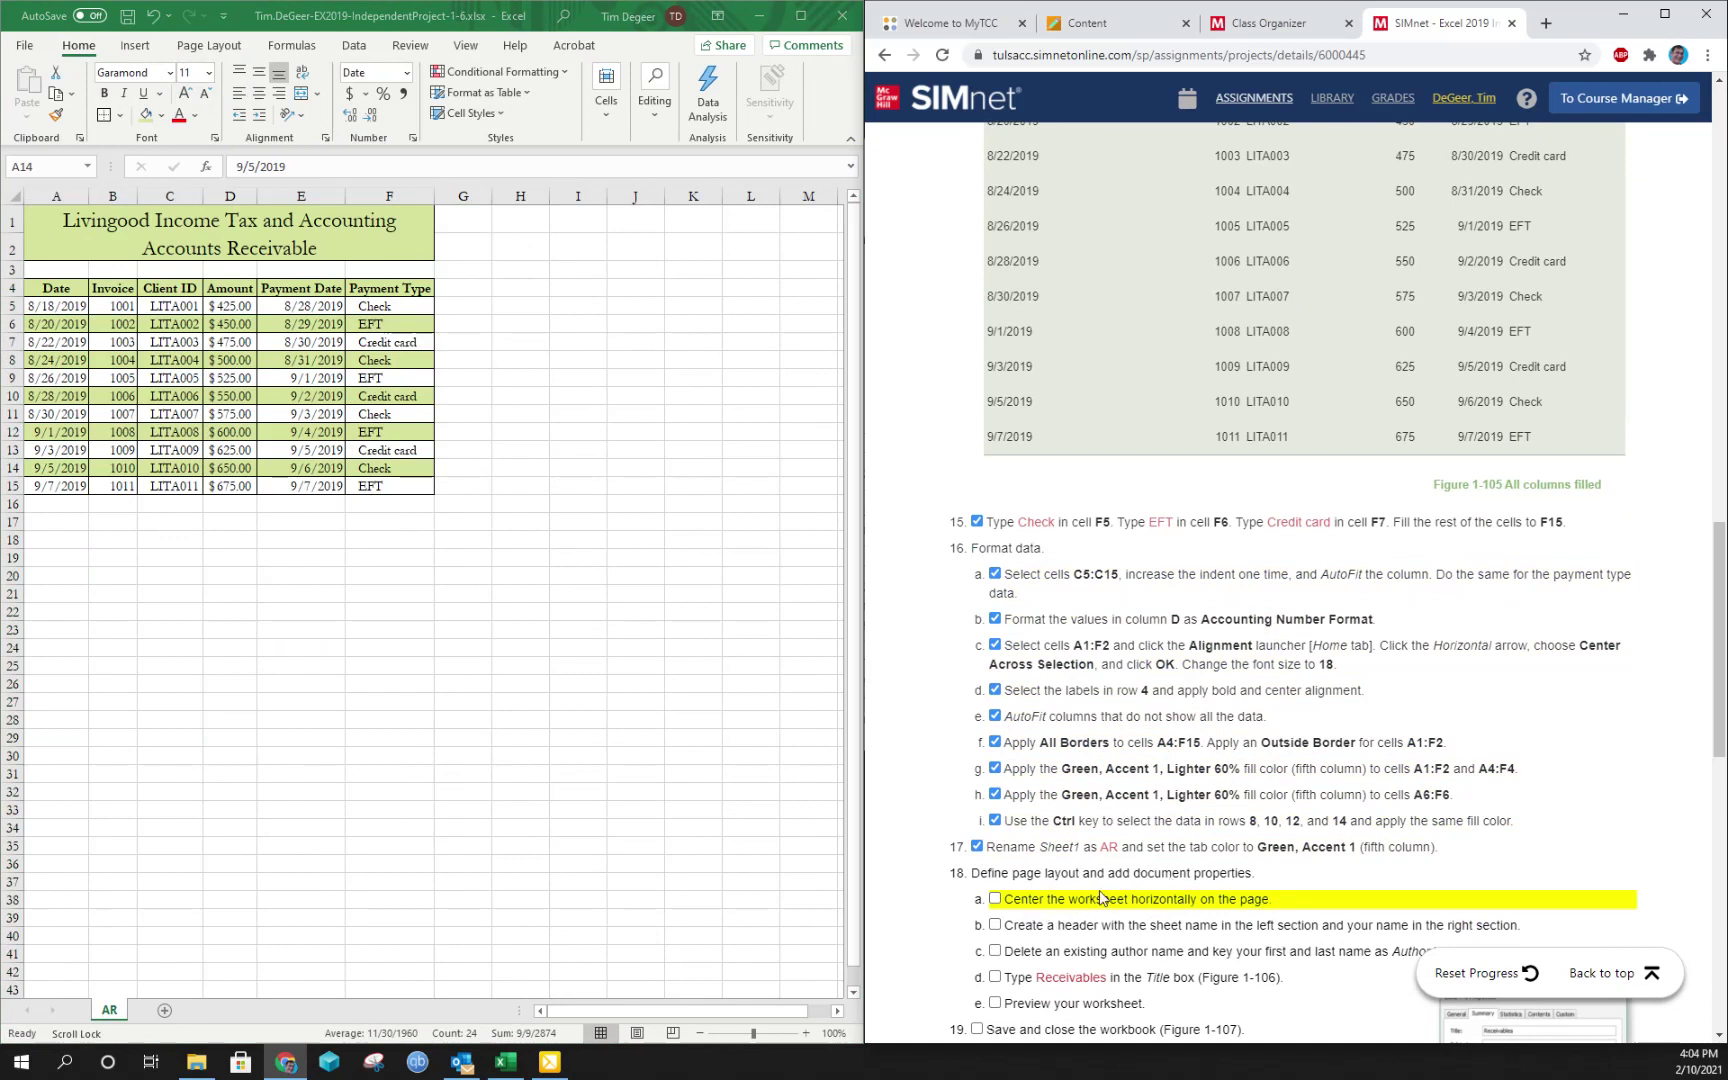
Center the worksheet horizontally on the page, verify the setting in Page Setup, and check off instruction 18a
click(210, 48)
click(210, 48)
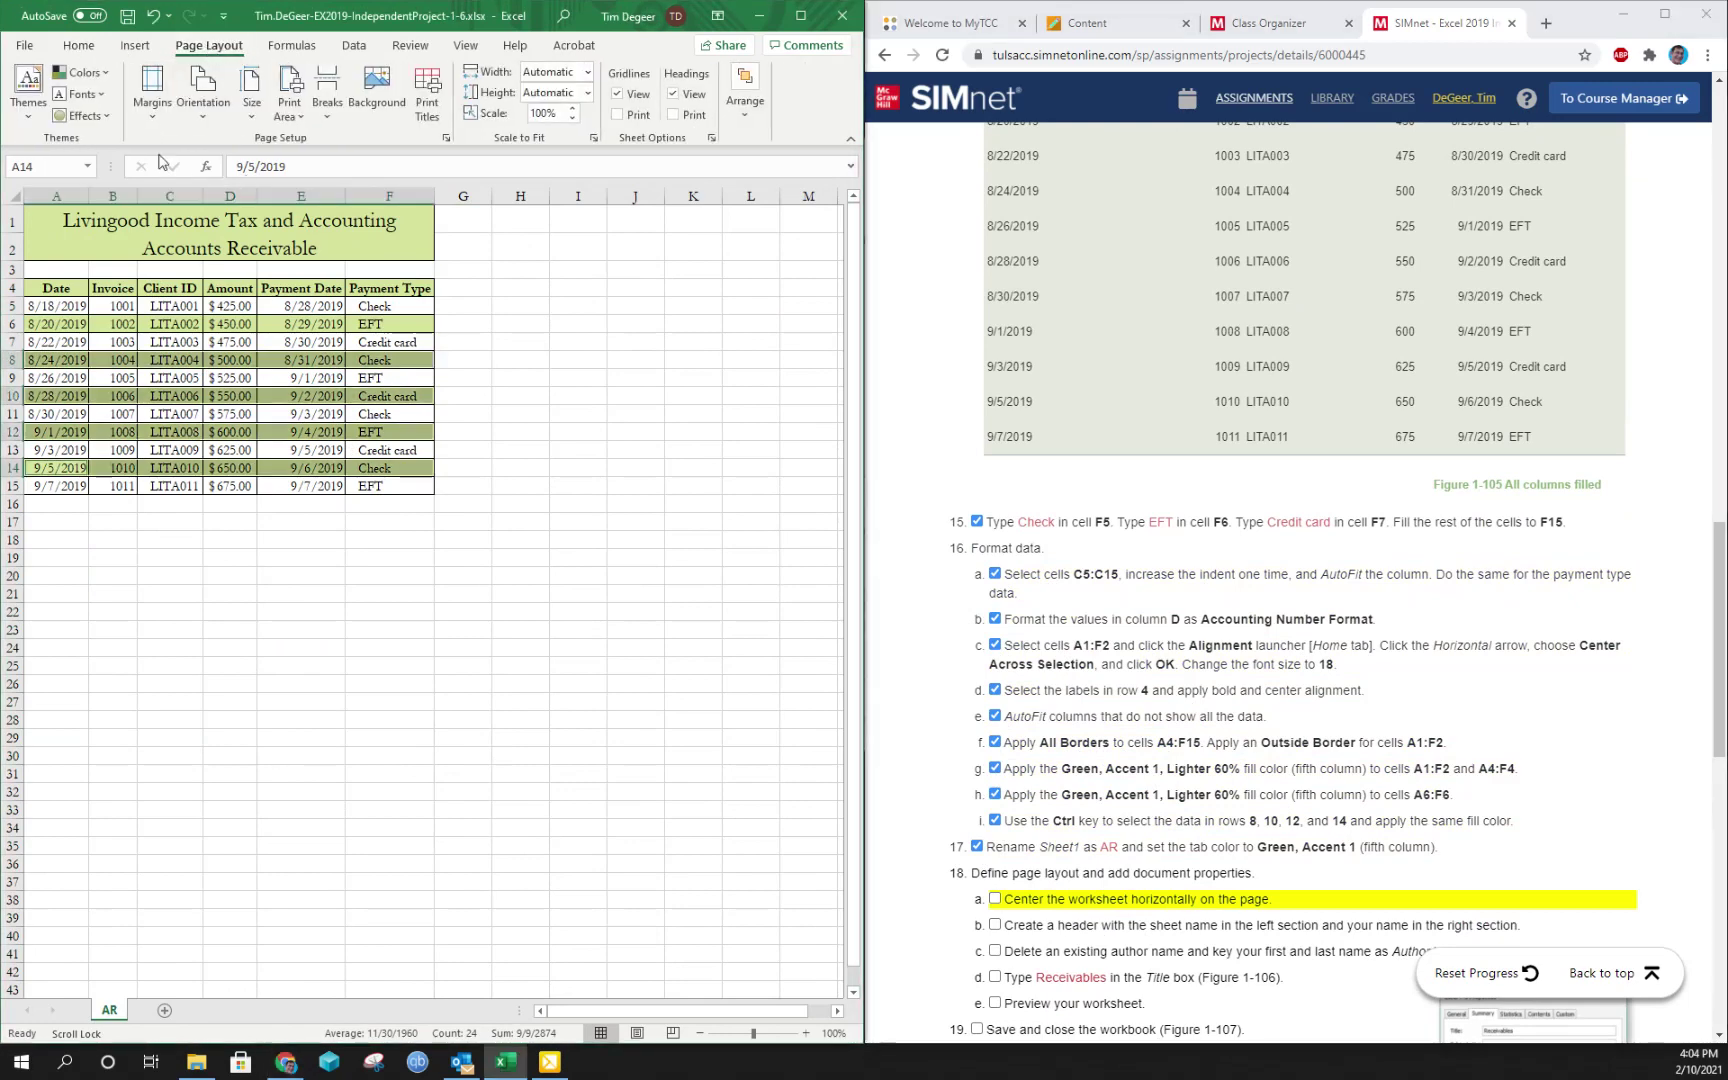
click(155, 115)
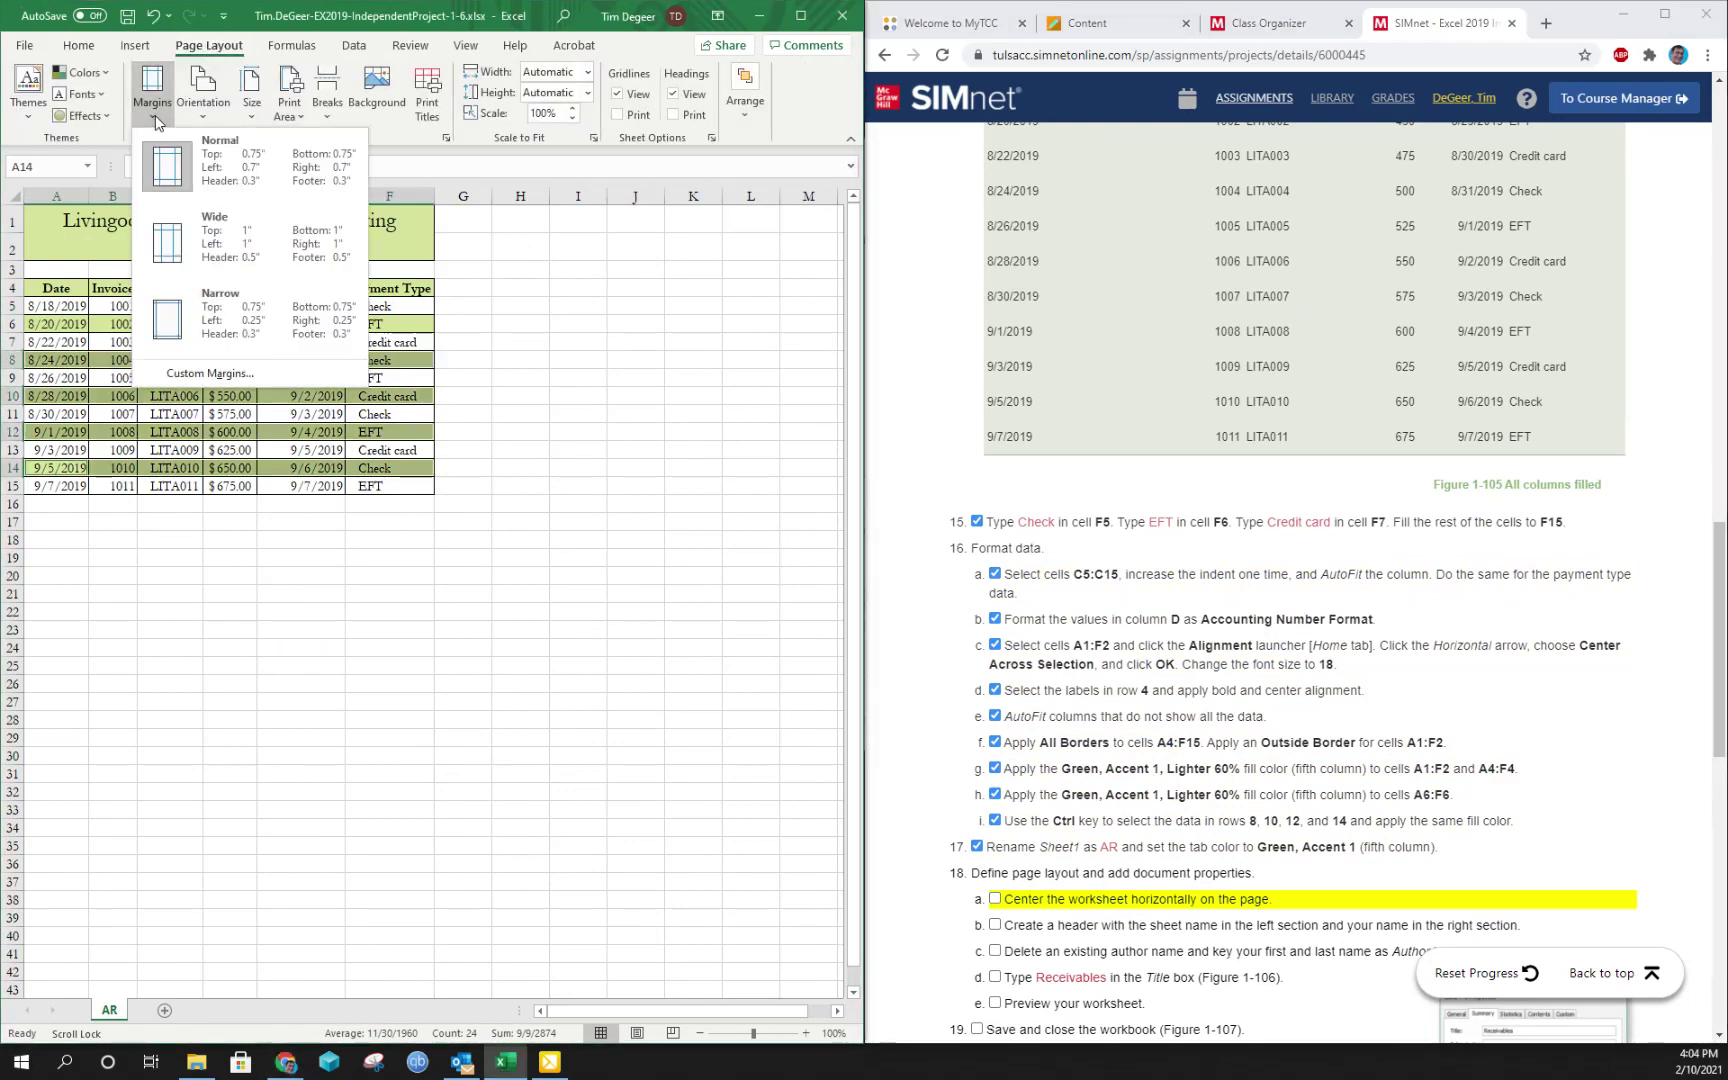
click(240, 372)
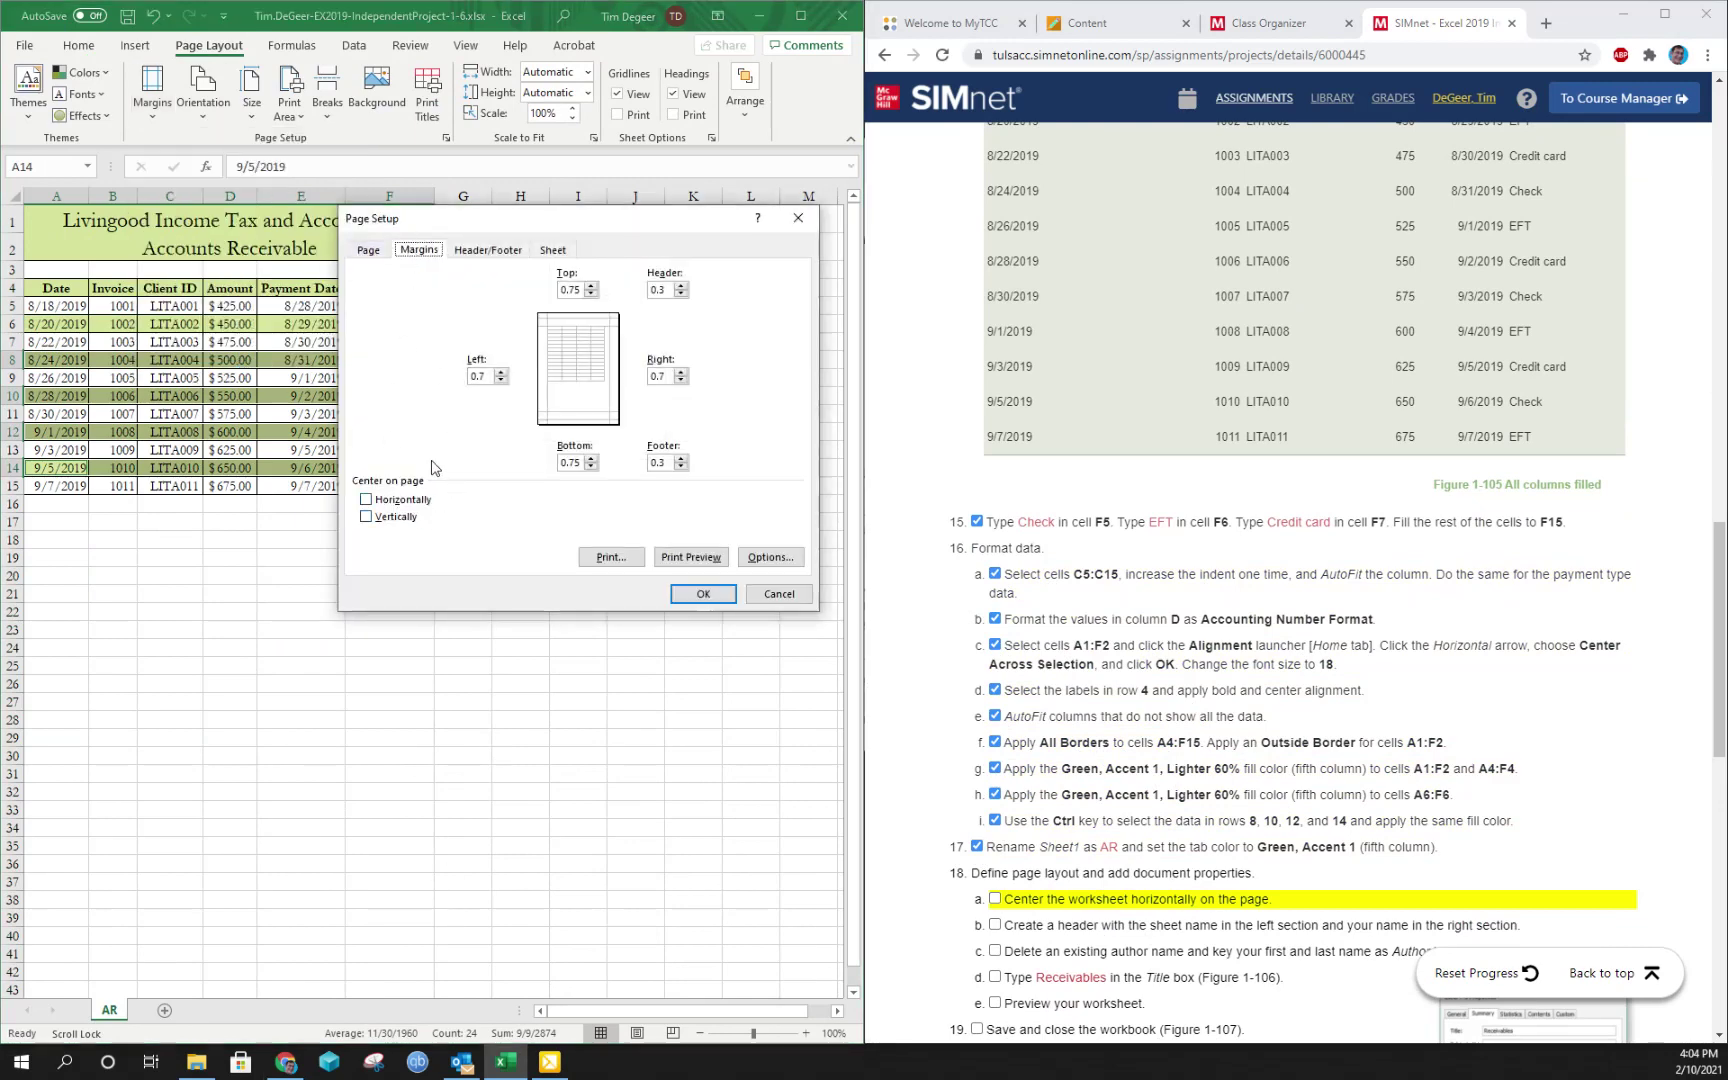
click(389, 505)
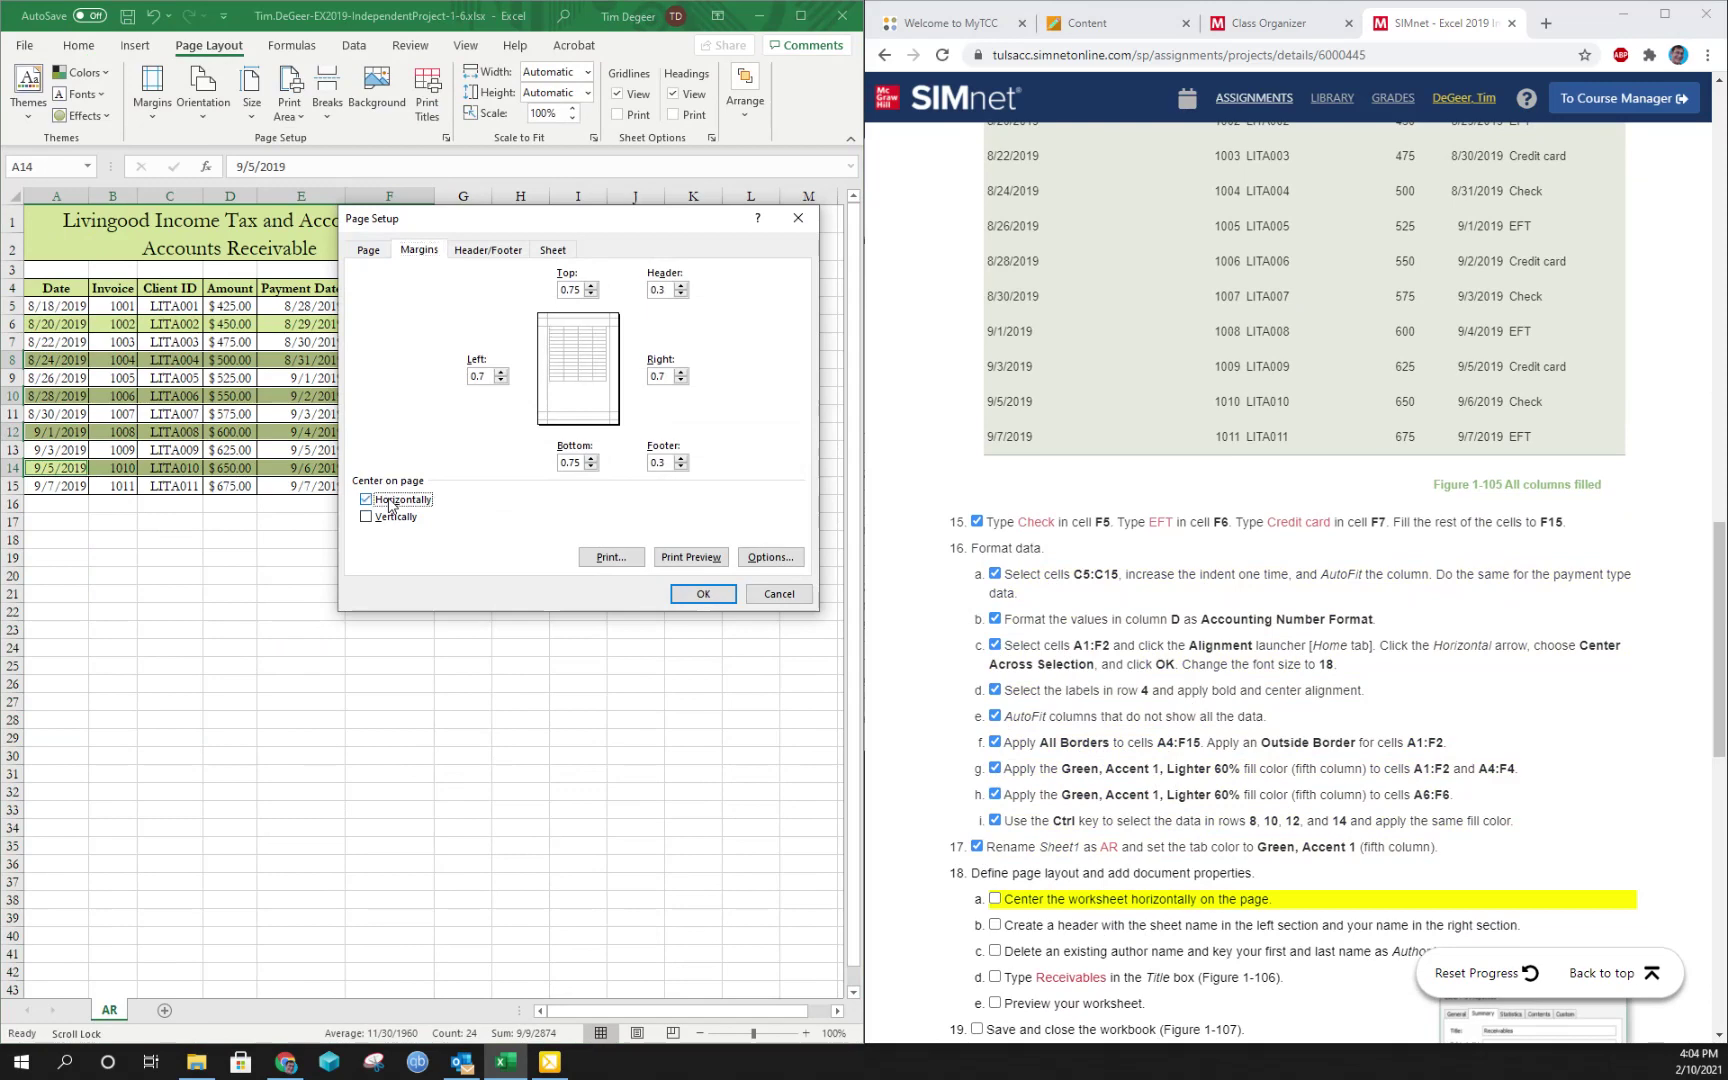
click(703, 594)
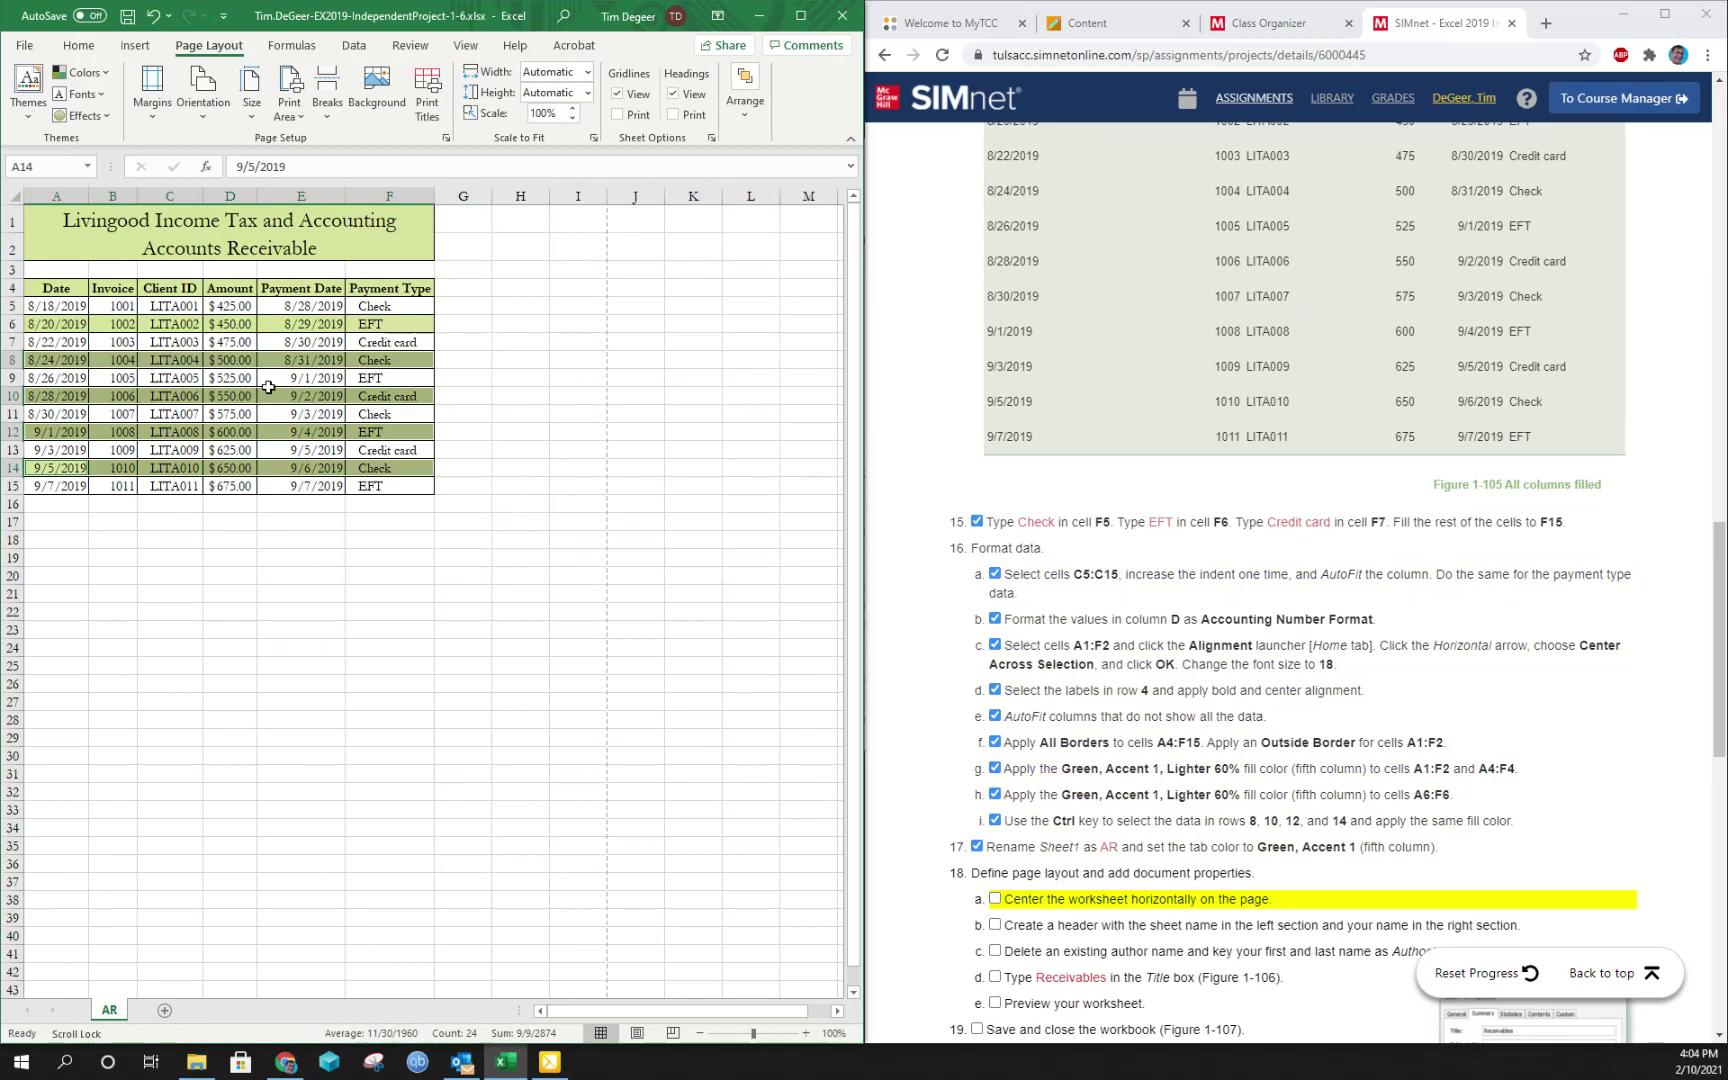
click(152, 92)
click(210, 373)
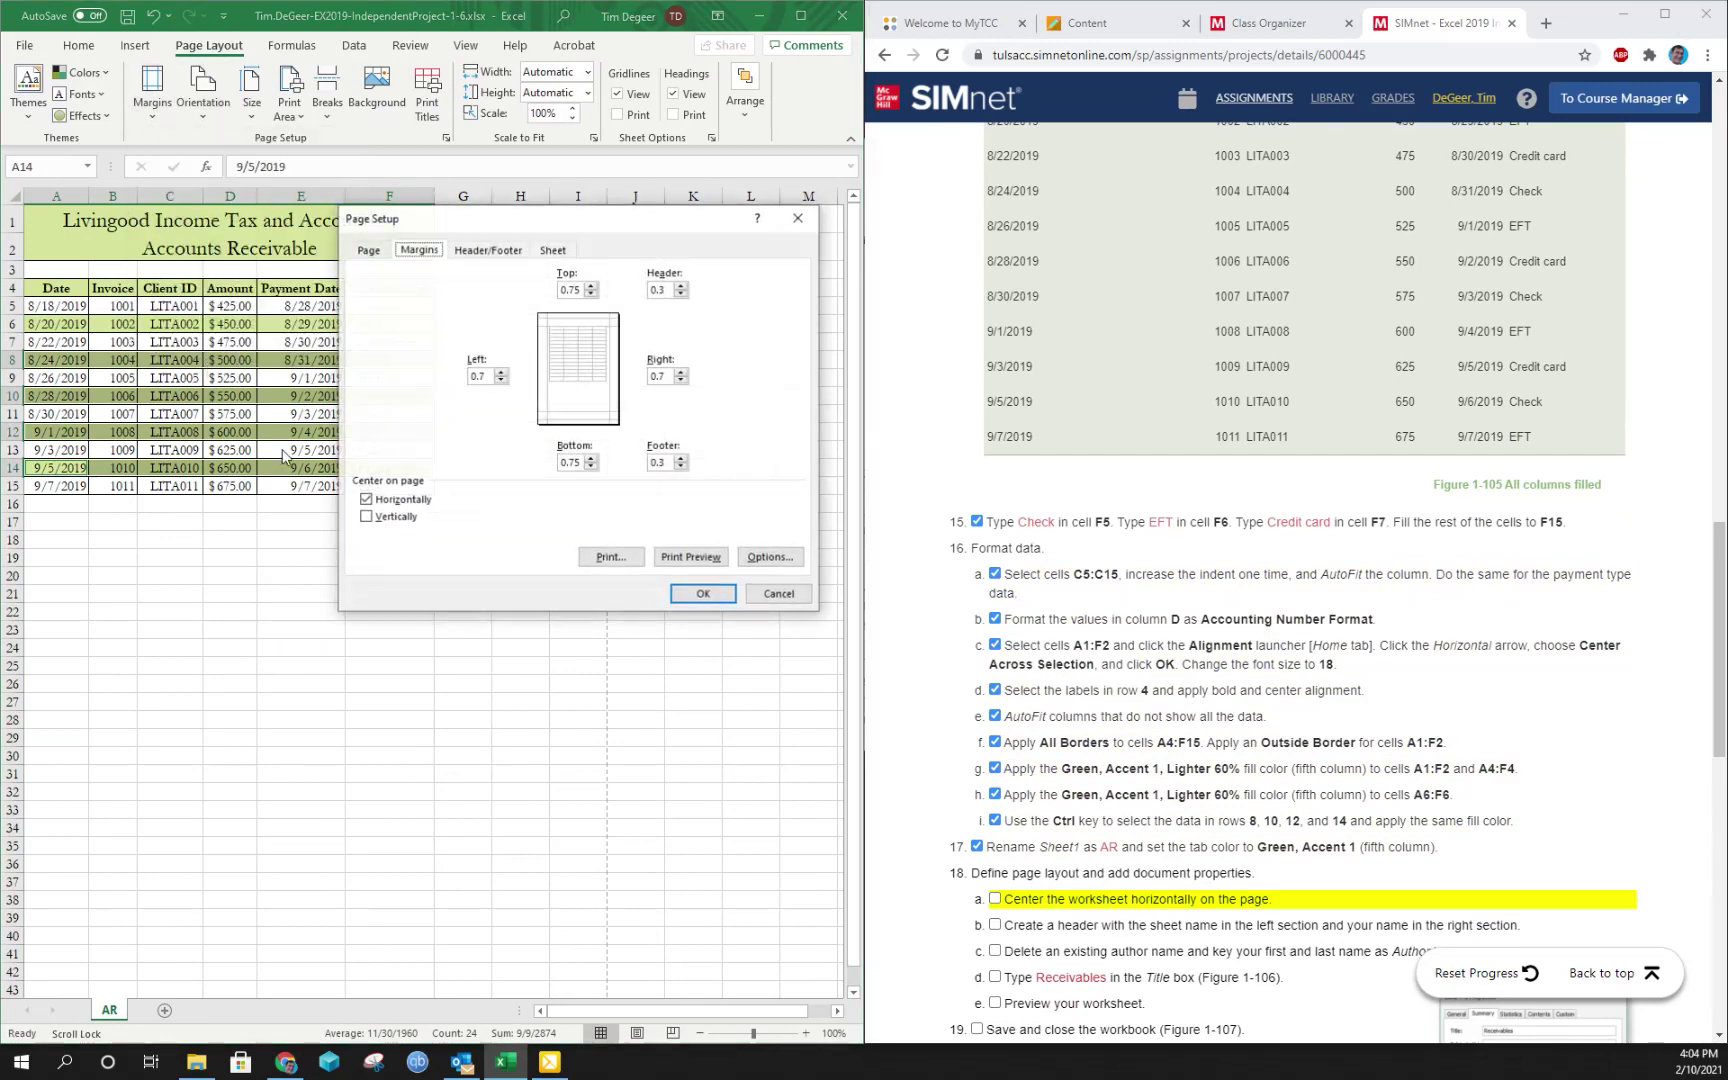
click(366, 499)
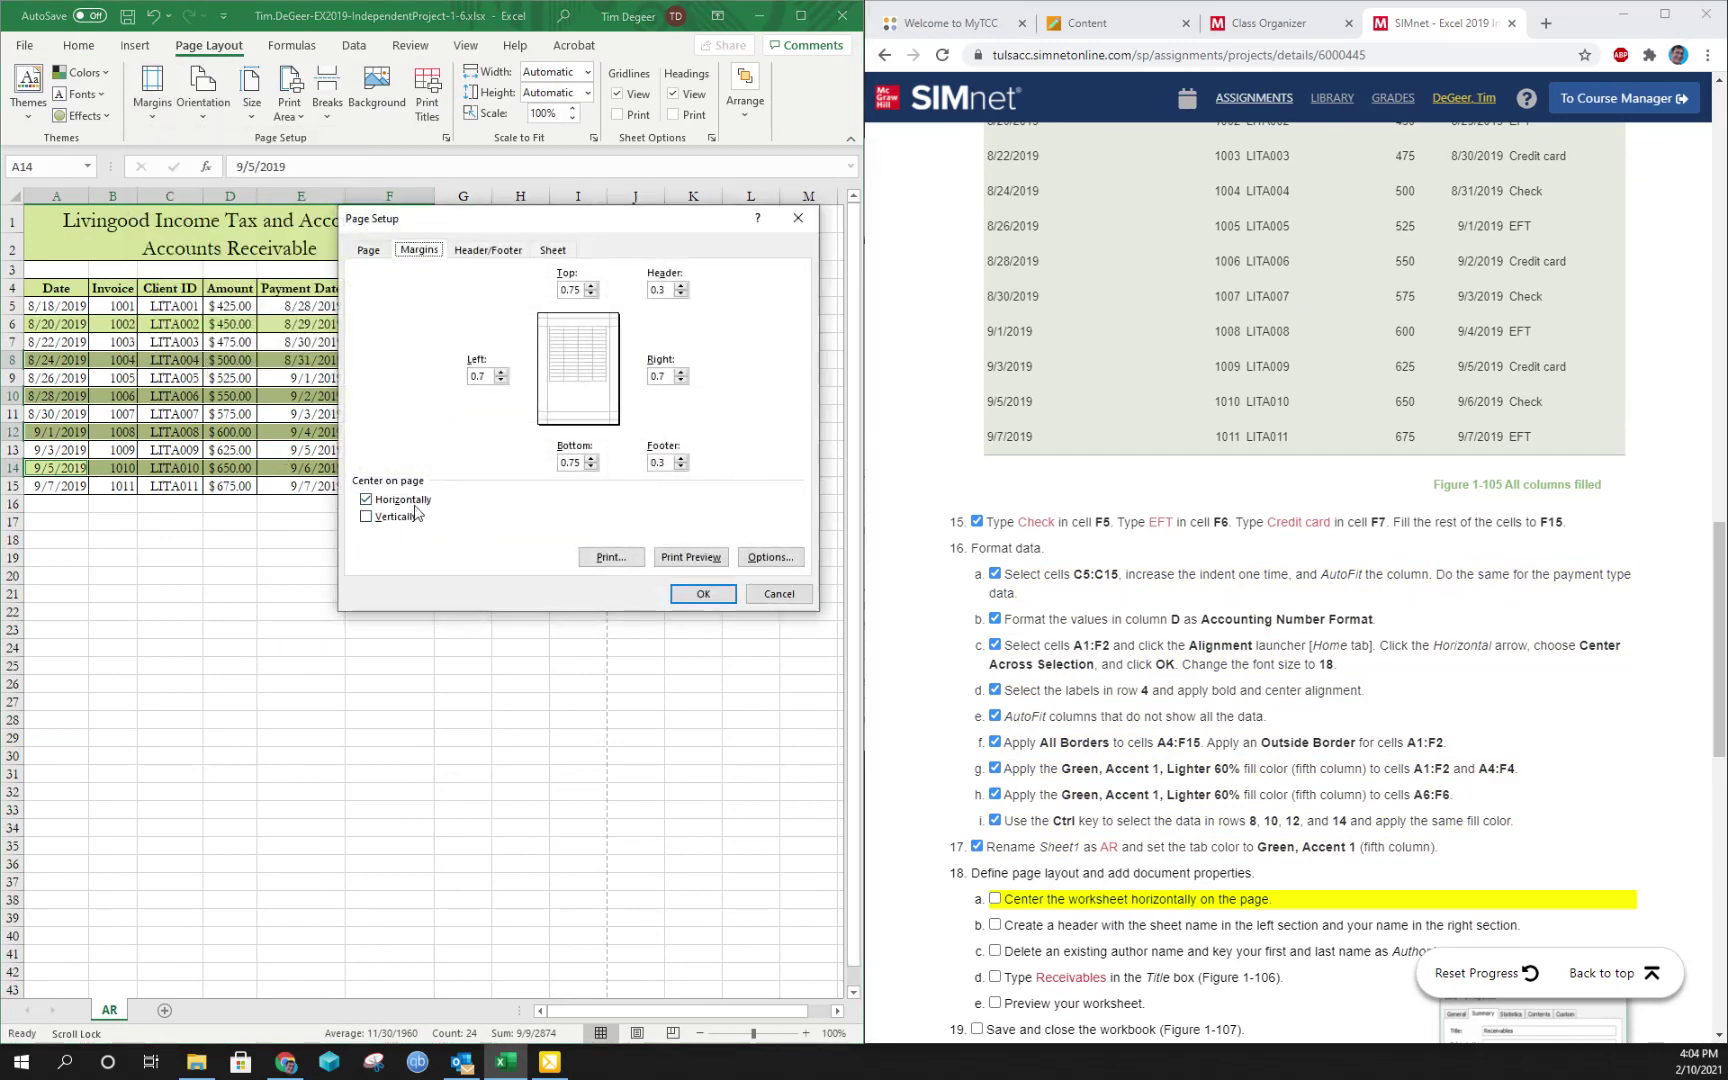
click(703, 594)
click(995, 898)
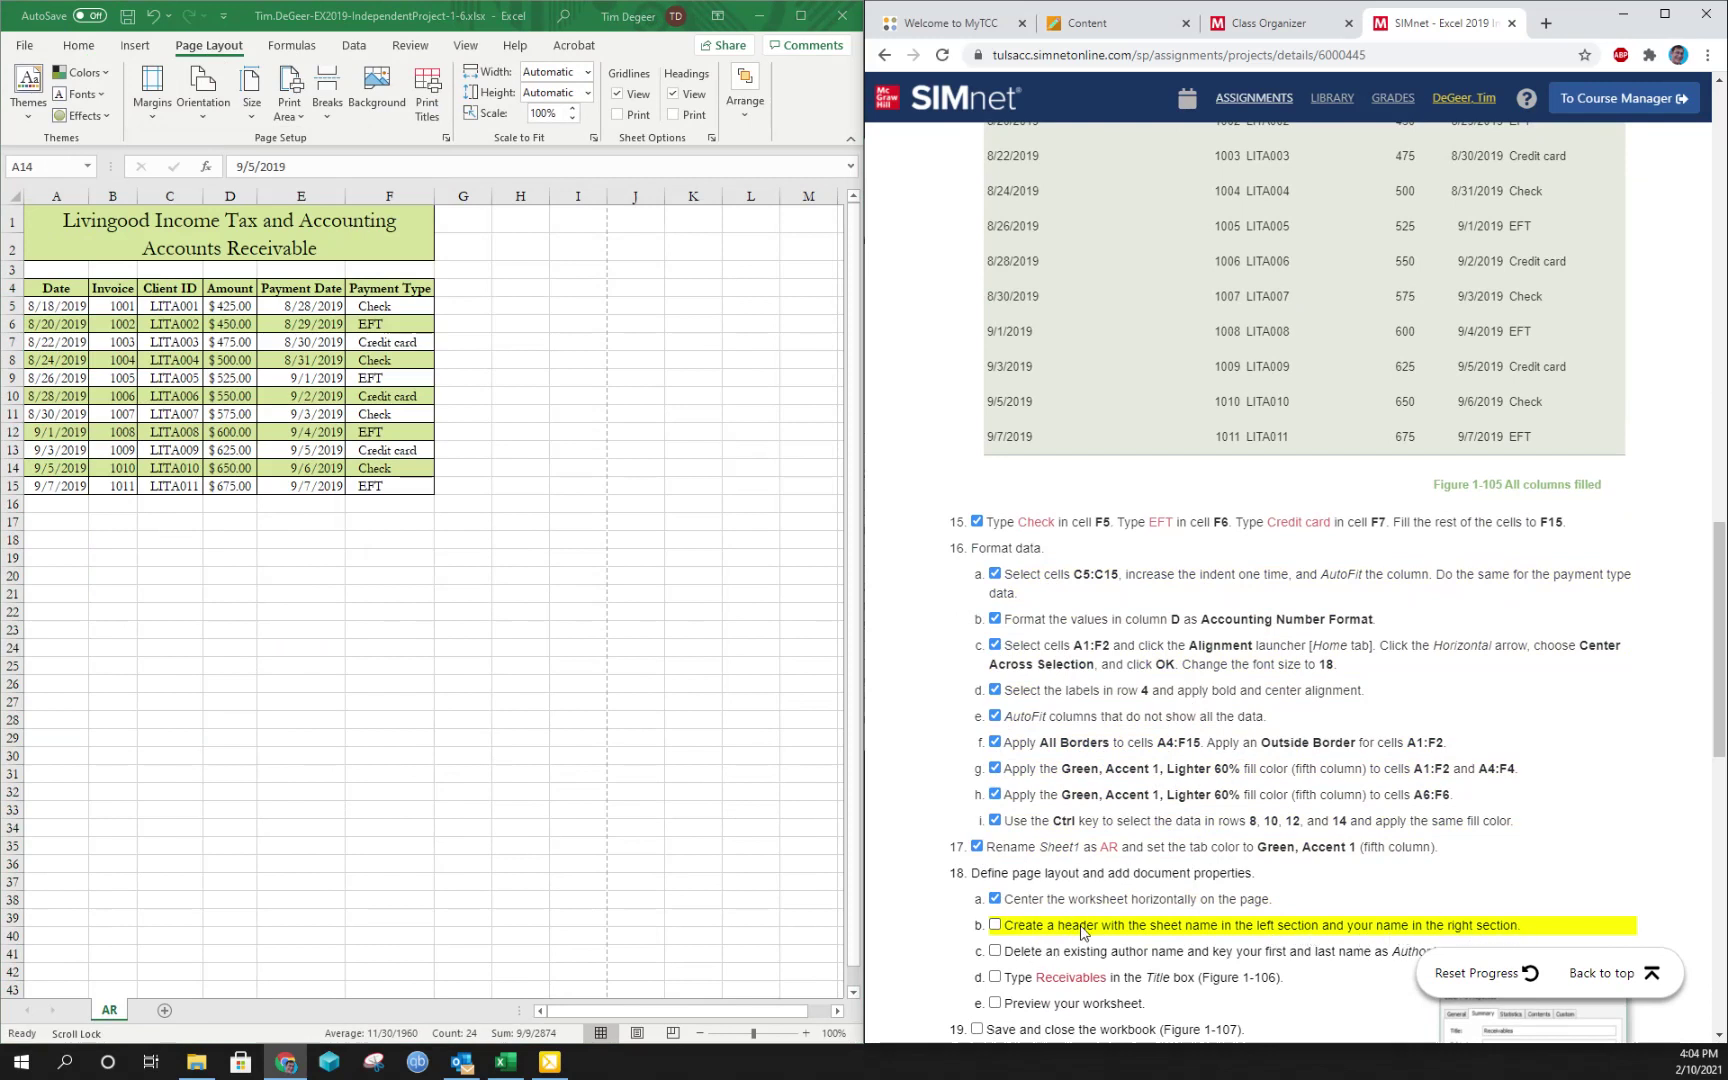
Show the sheet in Page Layout view and insert the sheet name field in the left section of the header
click(637, 1037)
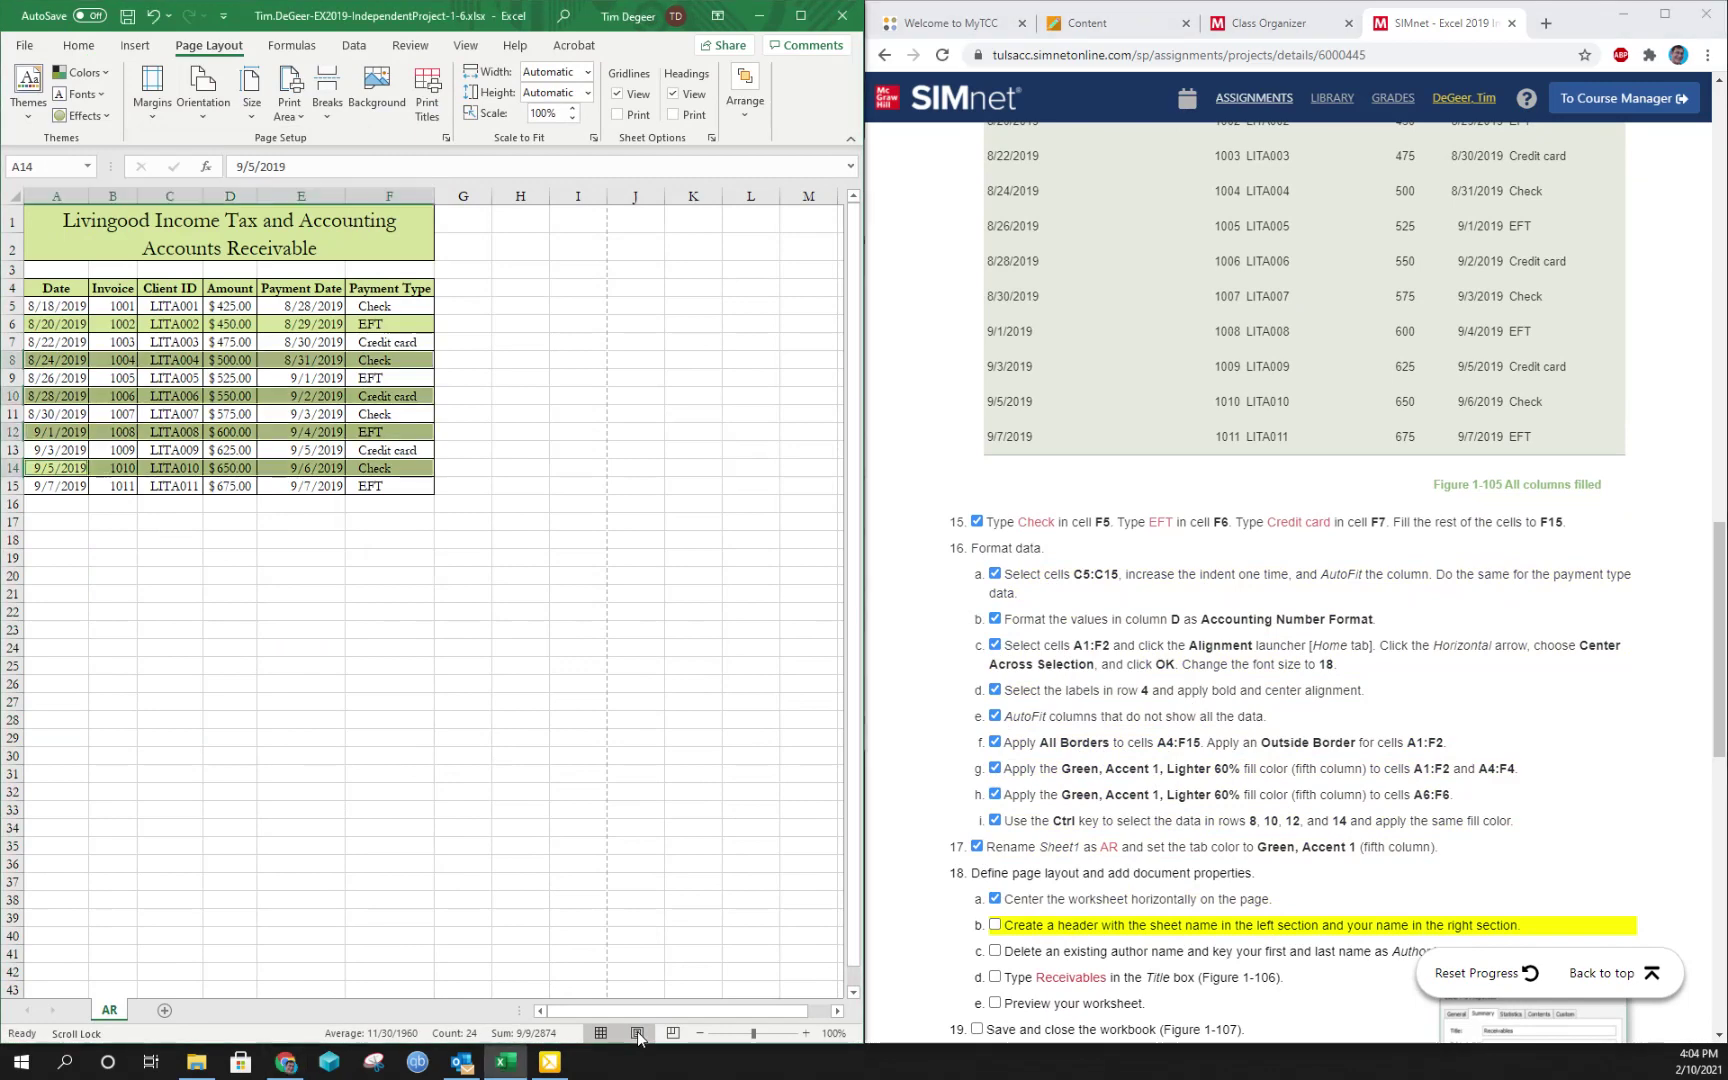
click(637, 1033)
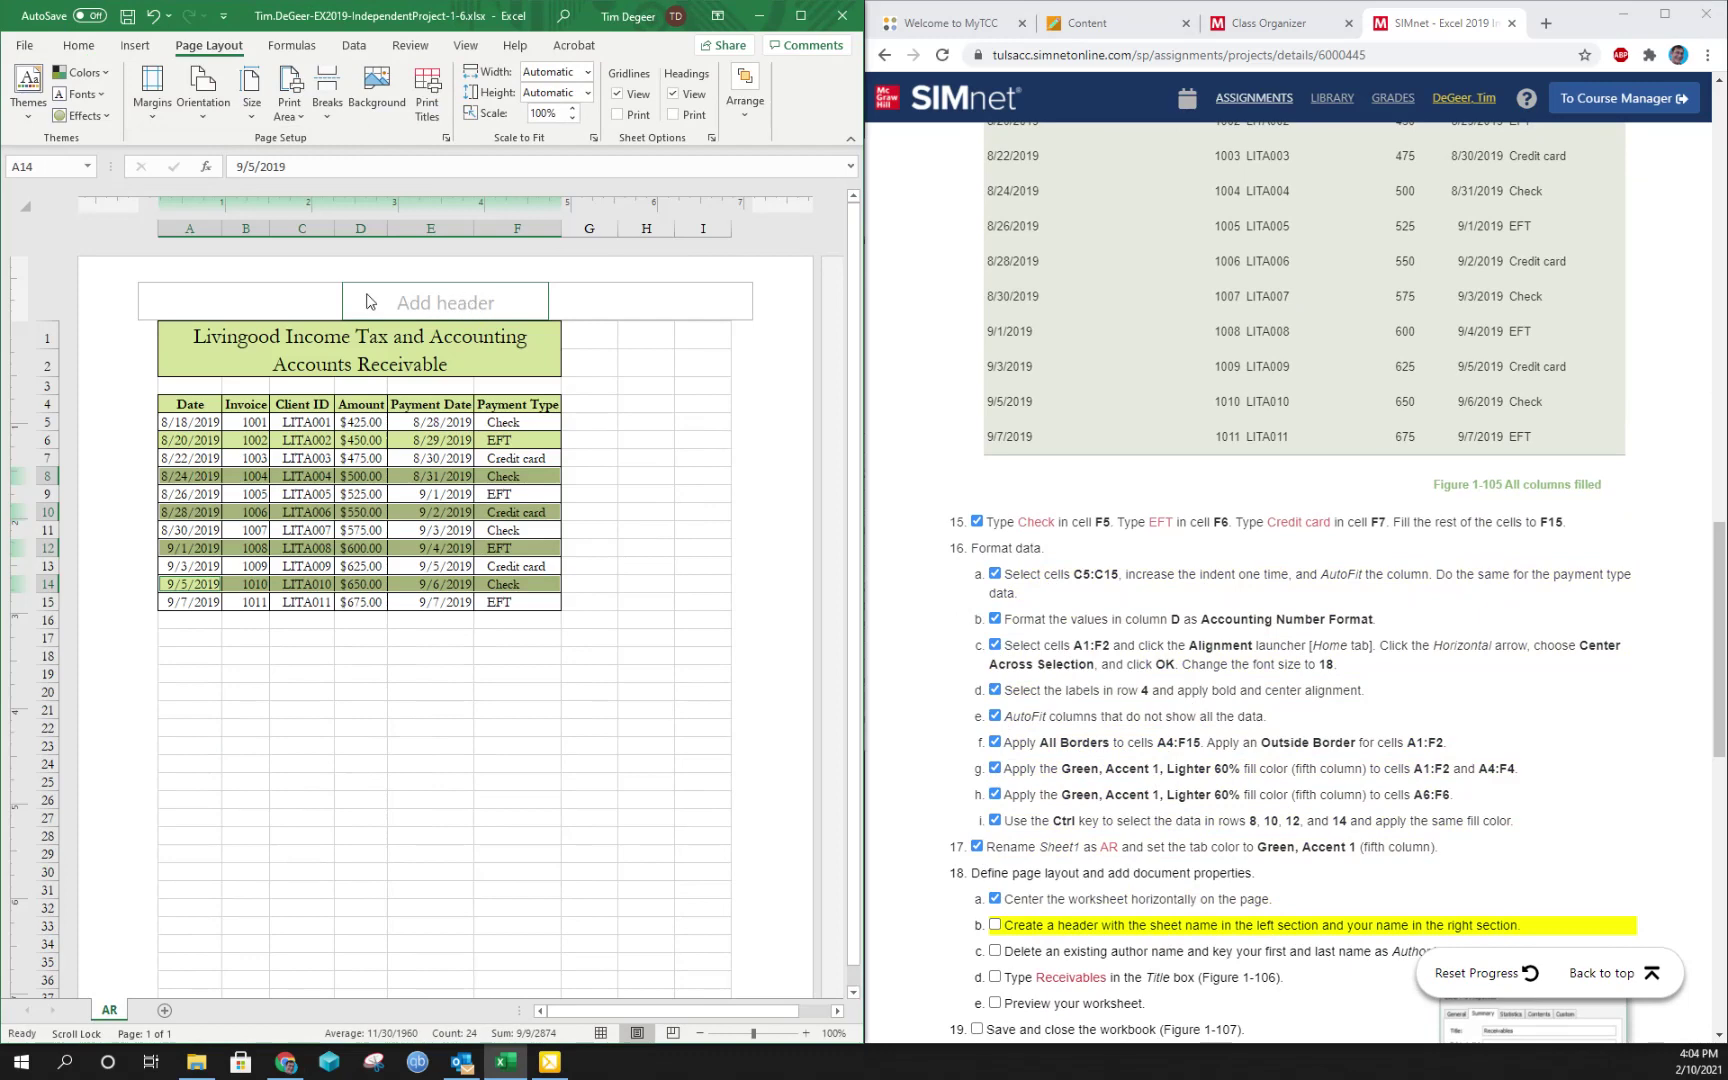
click(235, 294)
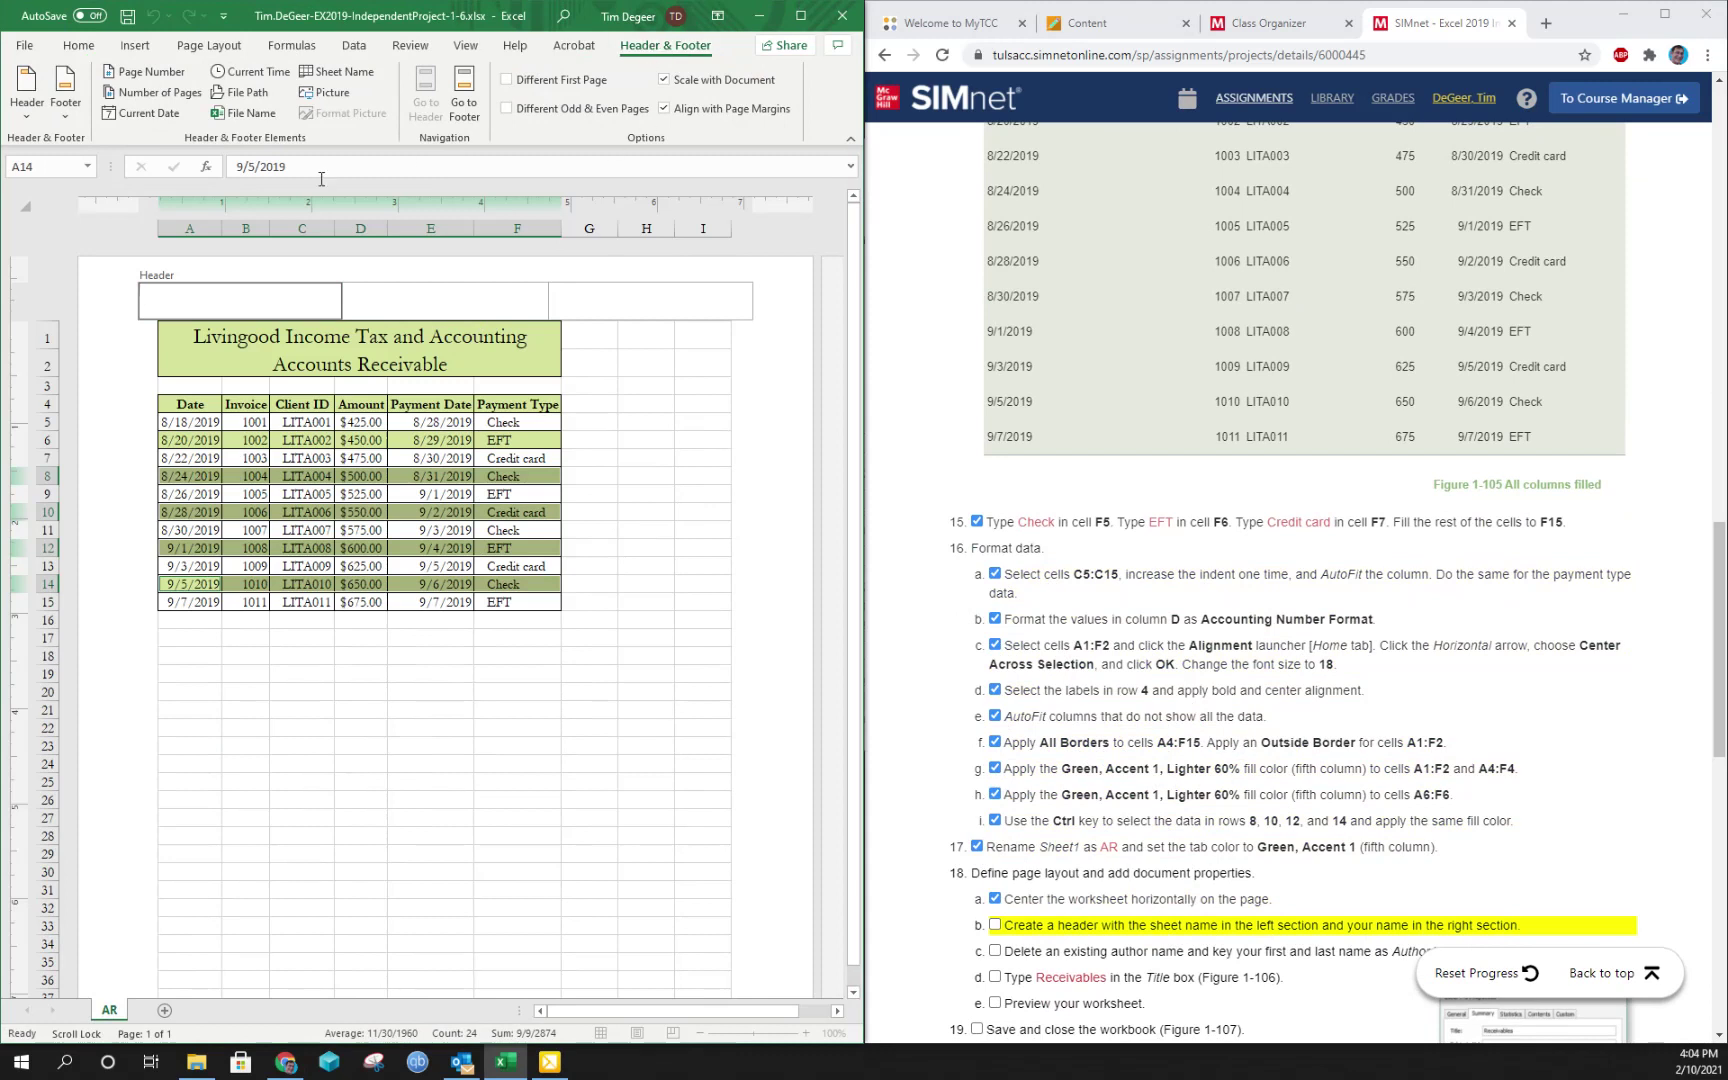
click(341, 84)
click(652, 289)
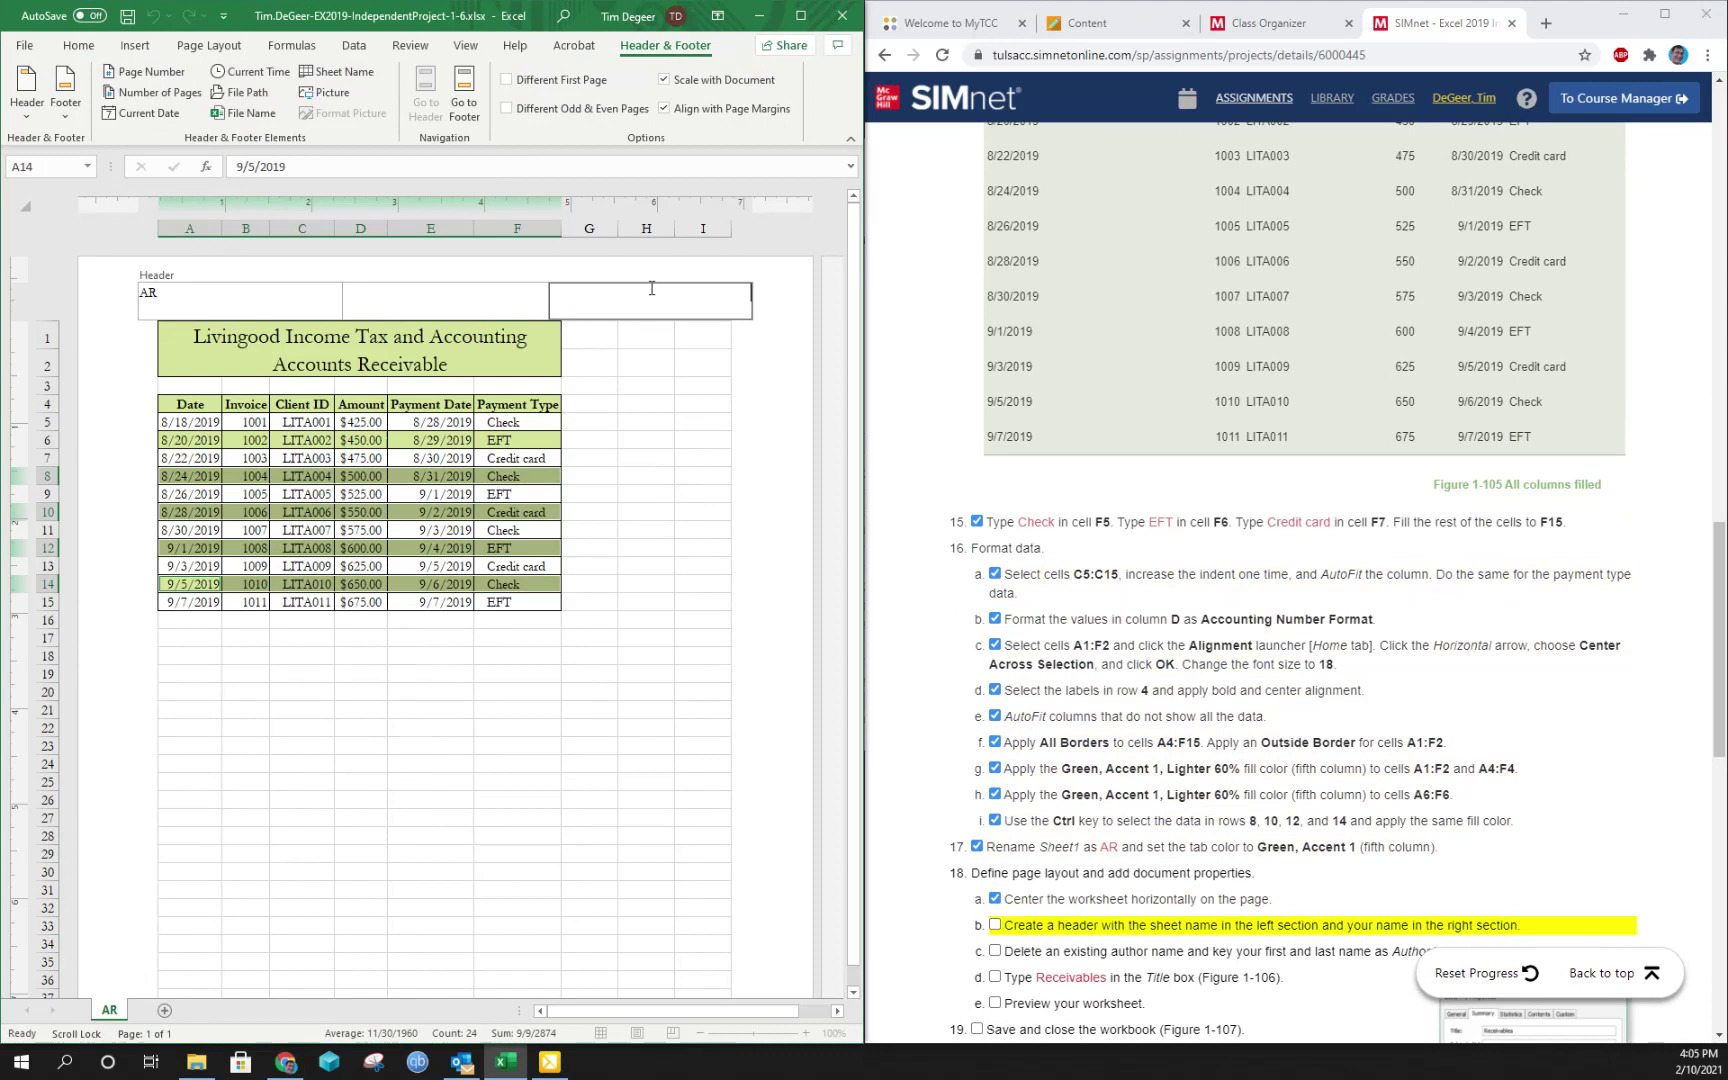
click(199, 284)
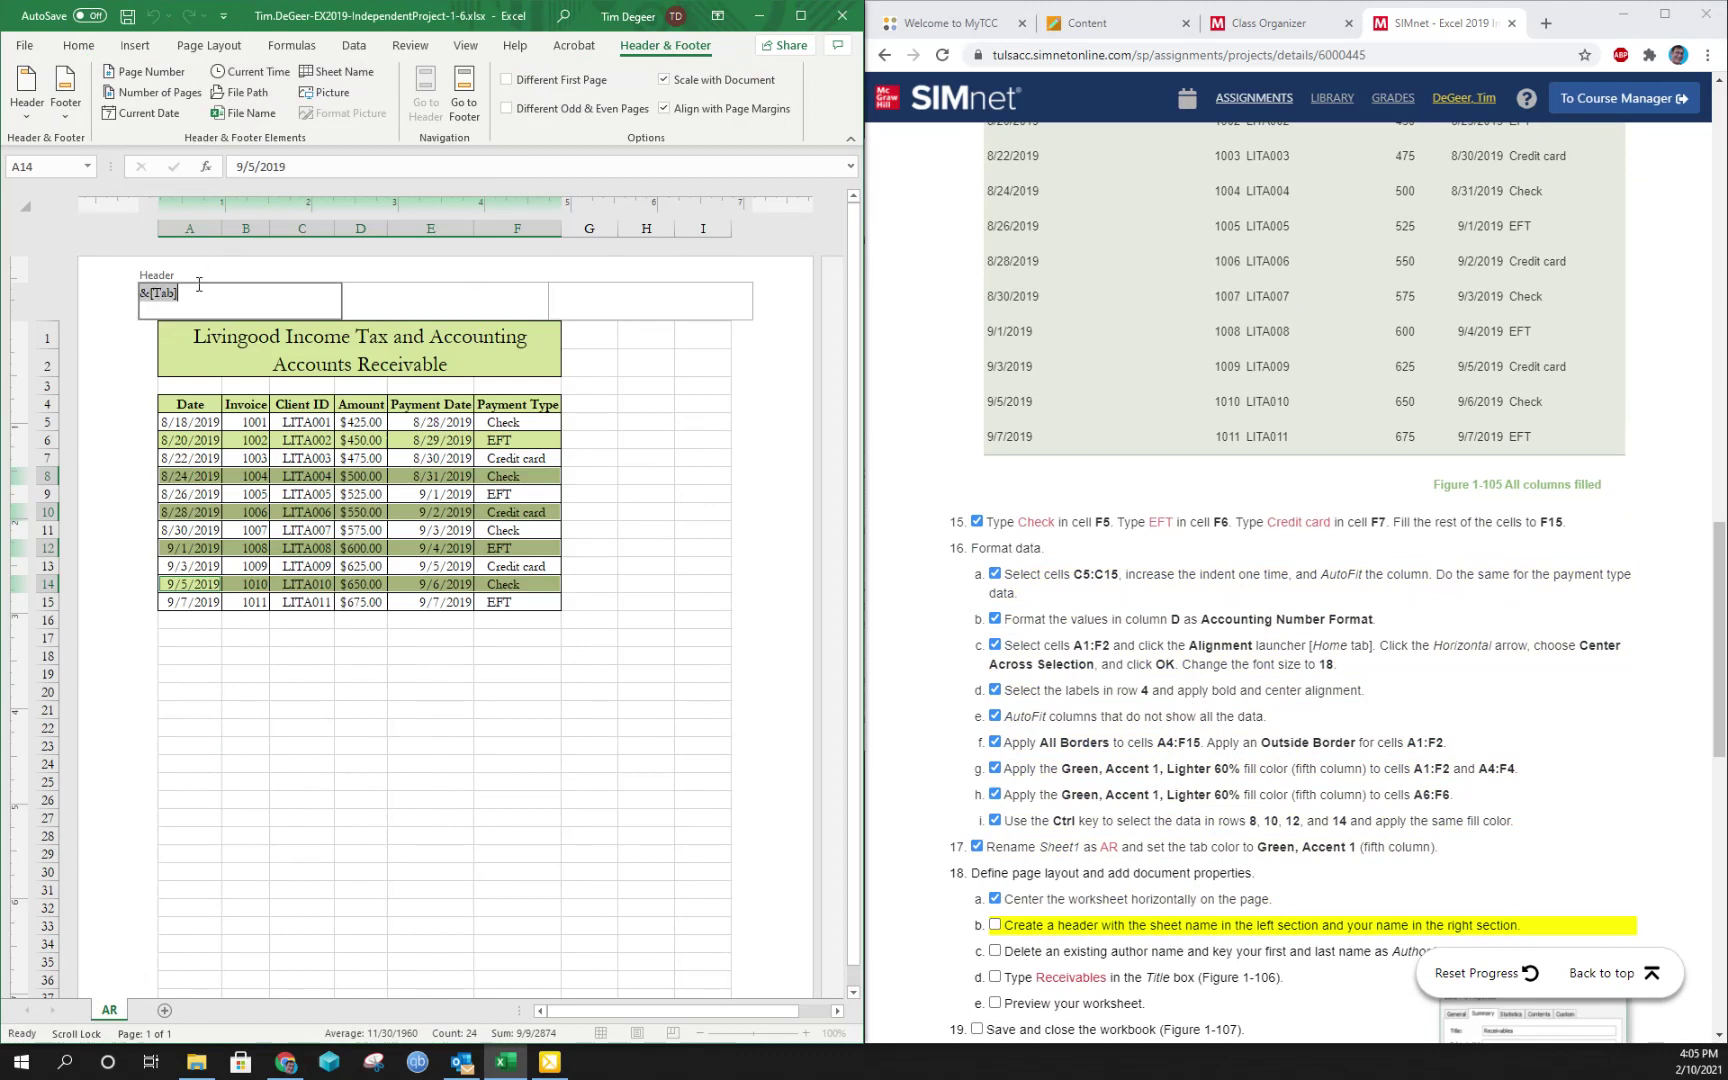
Enter the student's name in the right section of the header, and check off instruction 18b
click(691, 302)
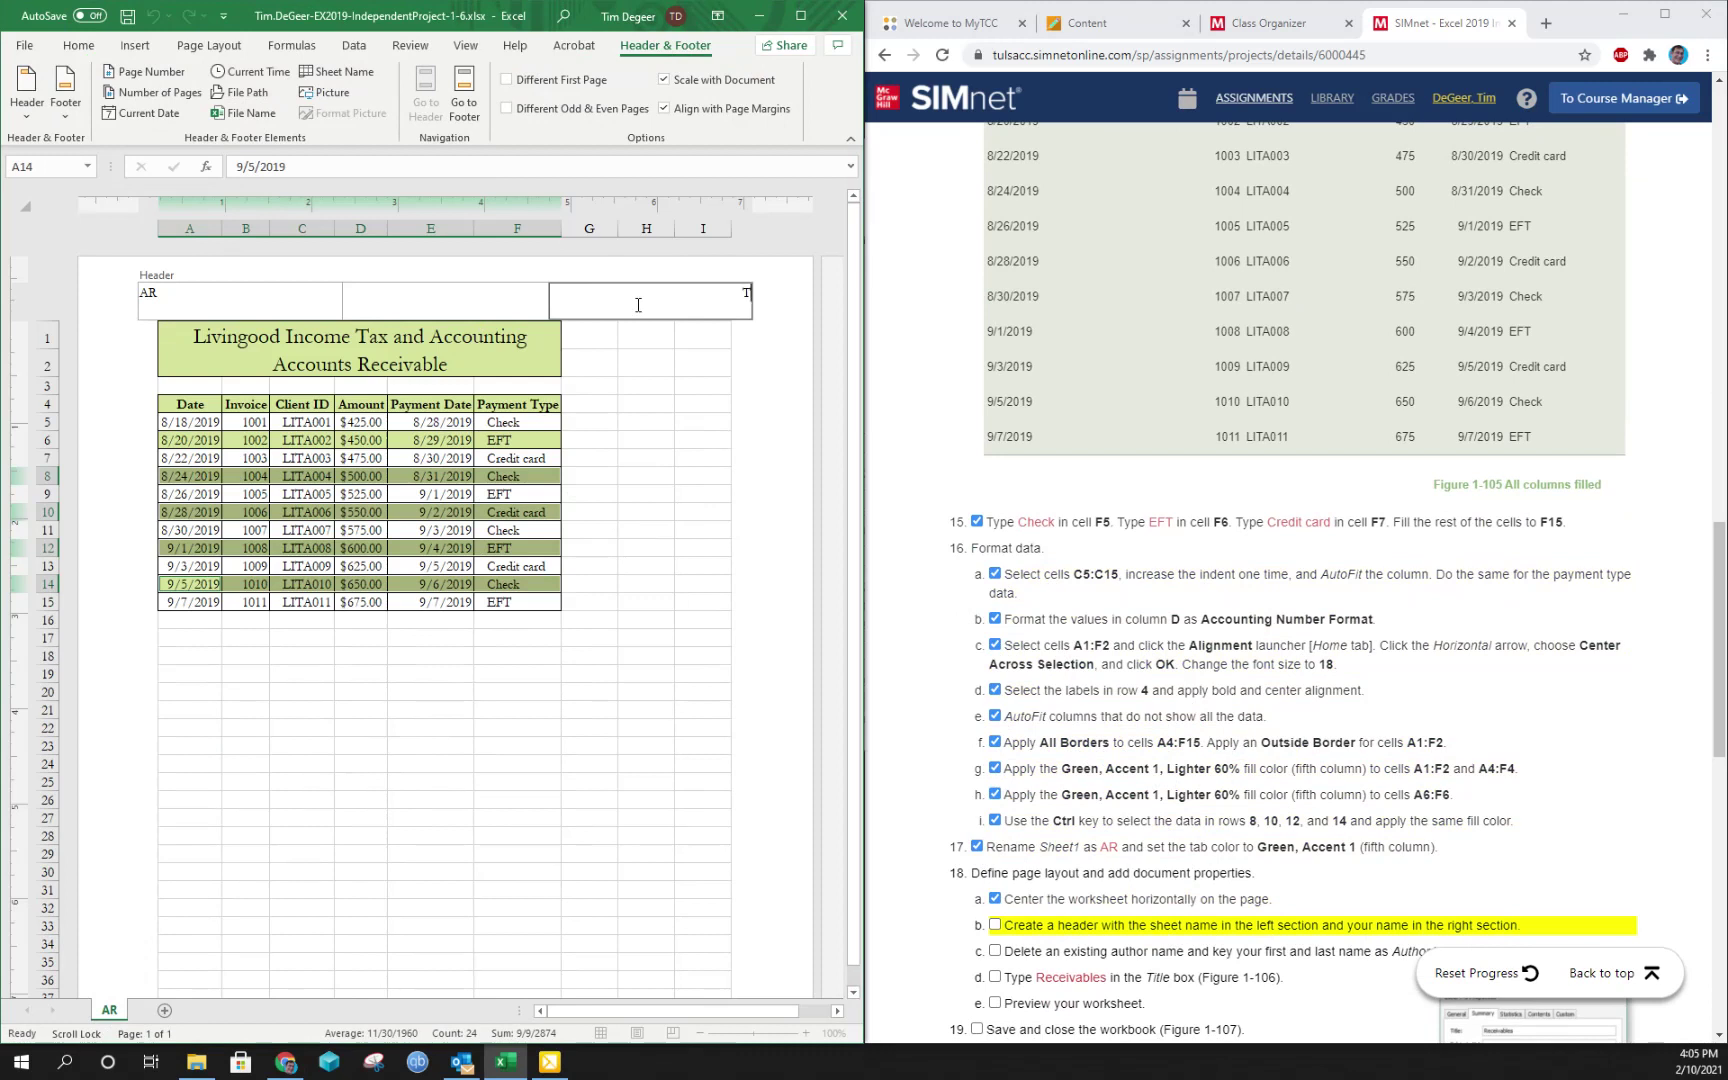
text(Tim DeGeer)
click(996, 925)
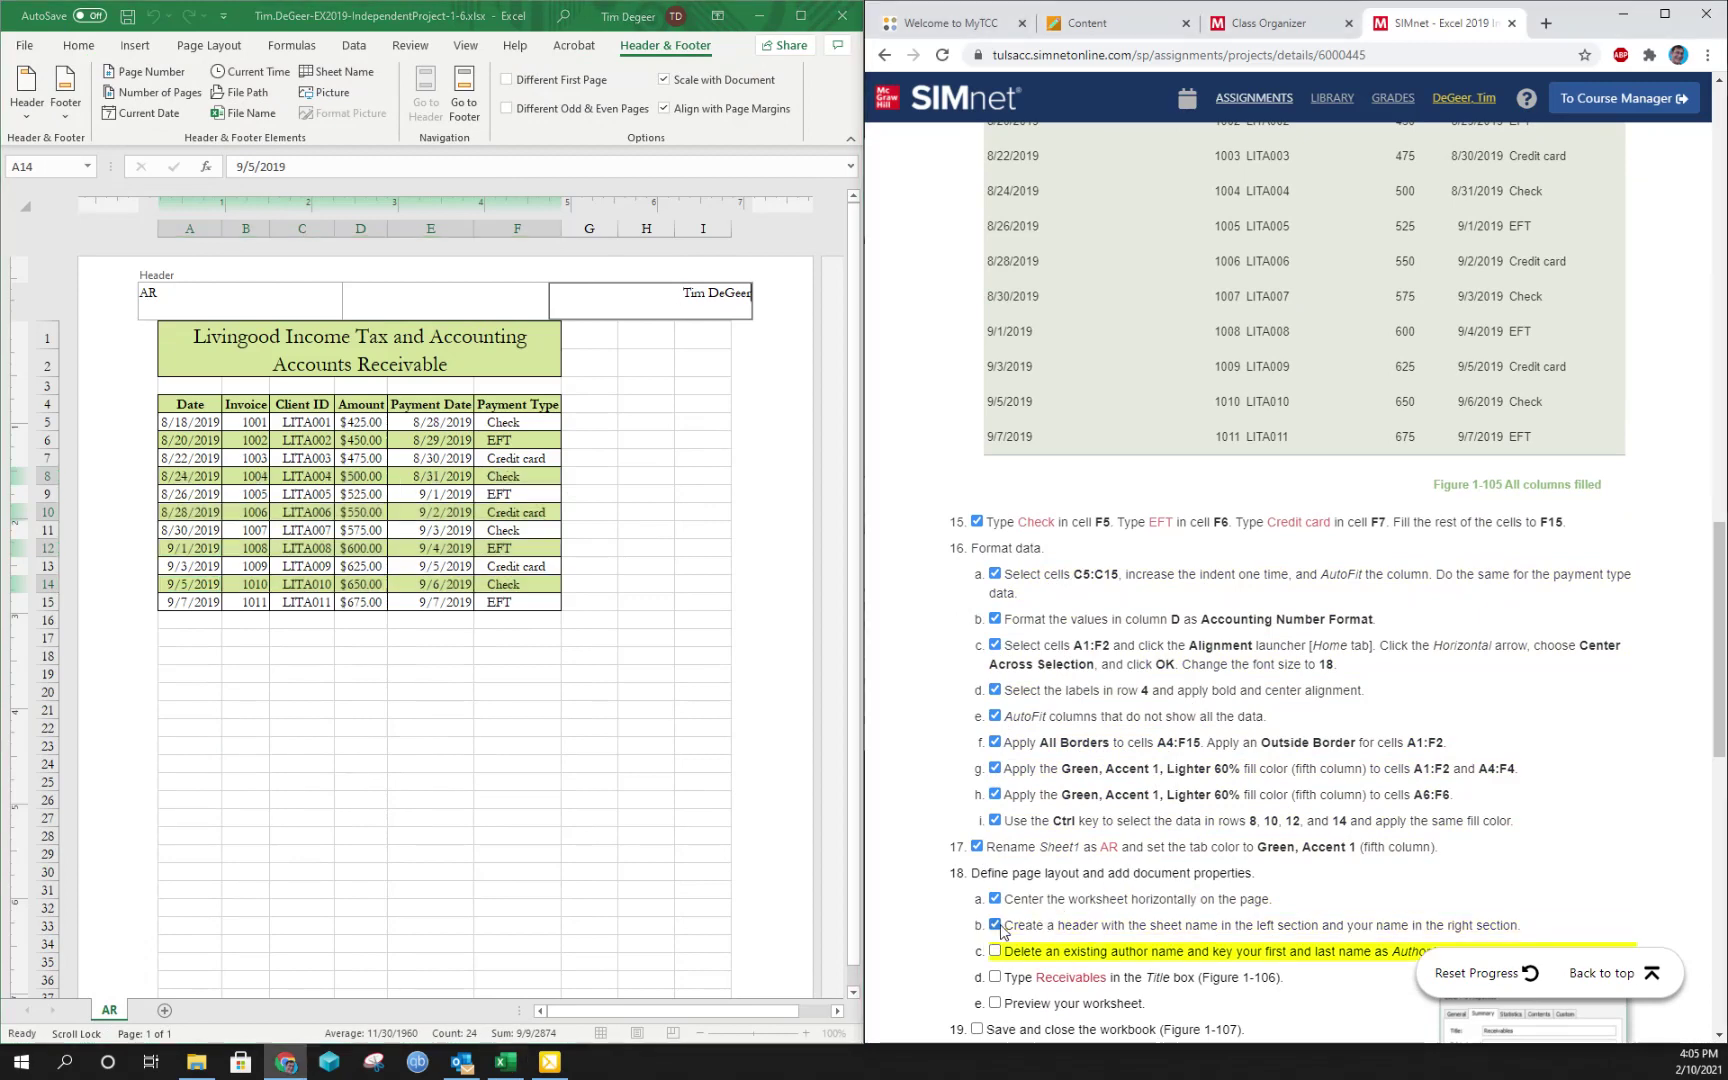
Add the student's first and last name as author on the workbook's Info page
scroll(1097, 890, down, 1)
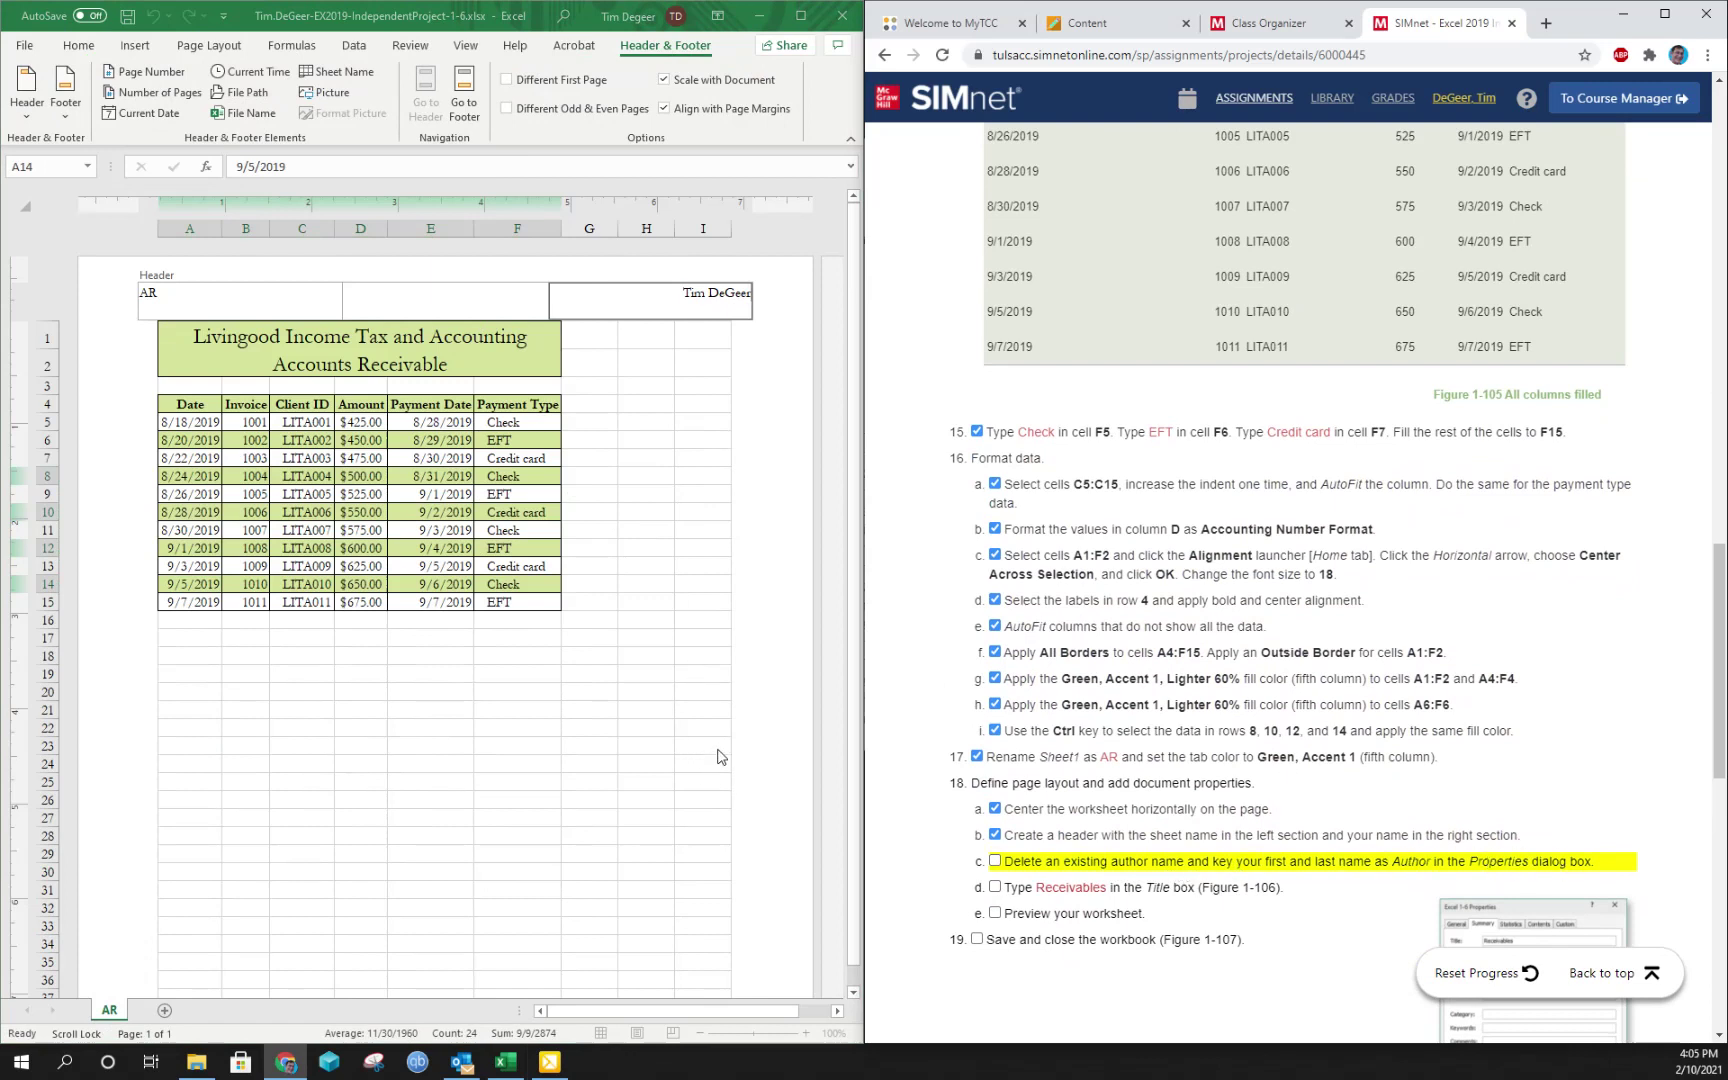
click(27, 45)
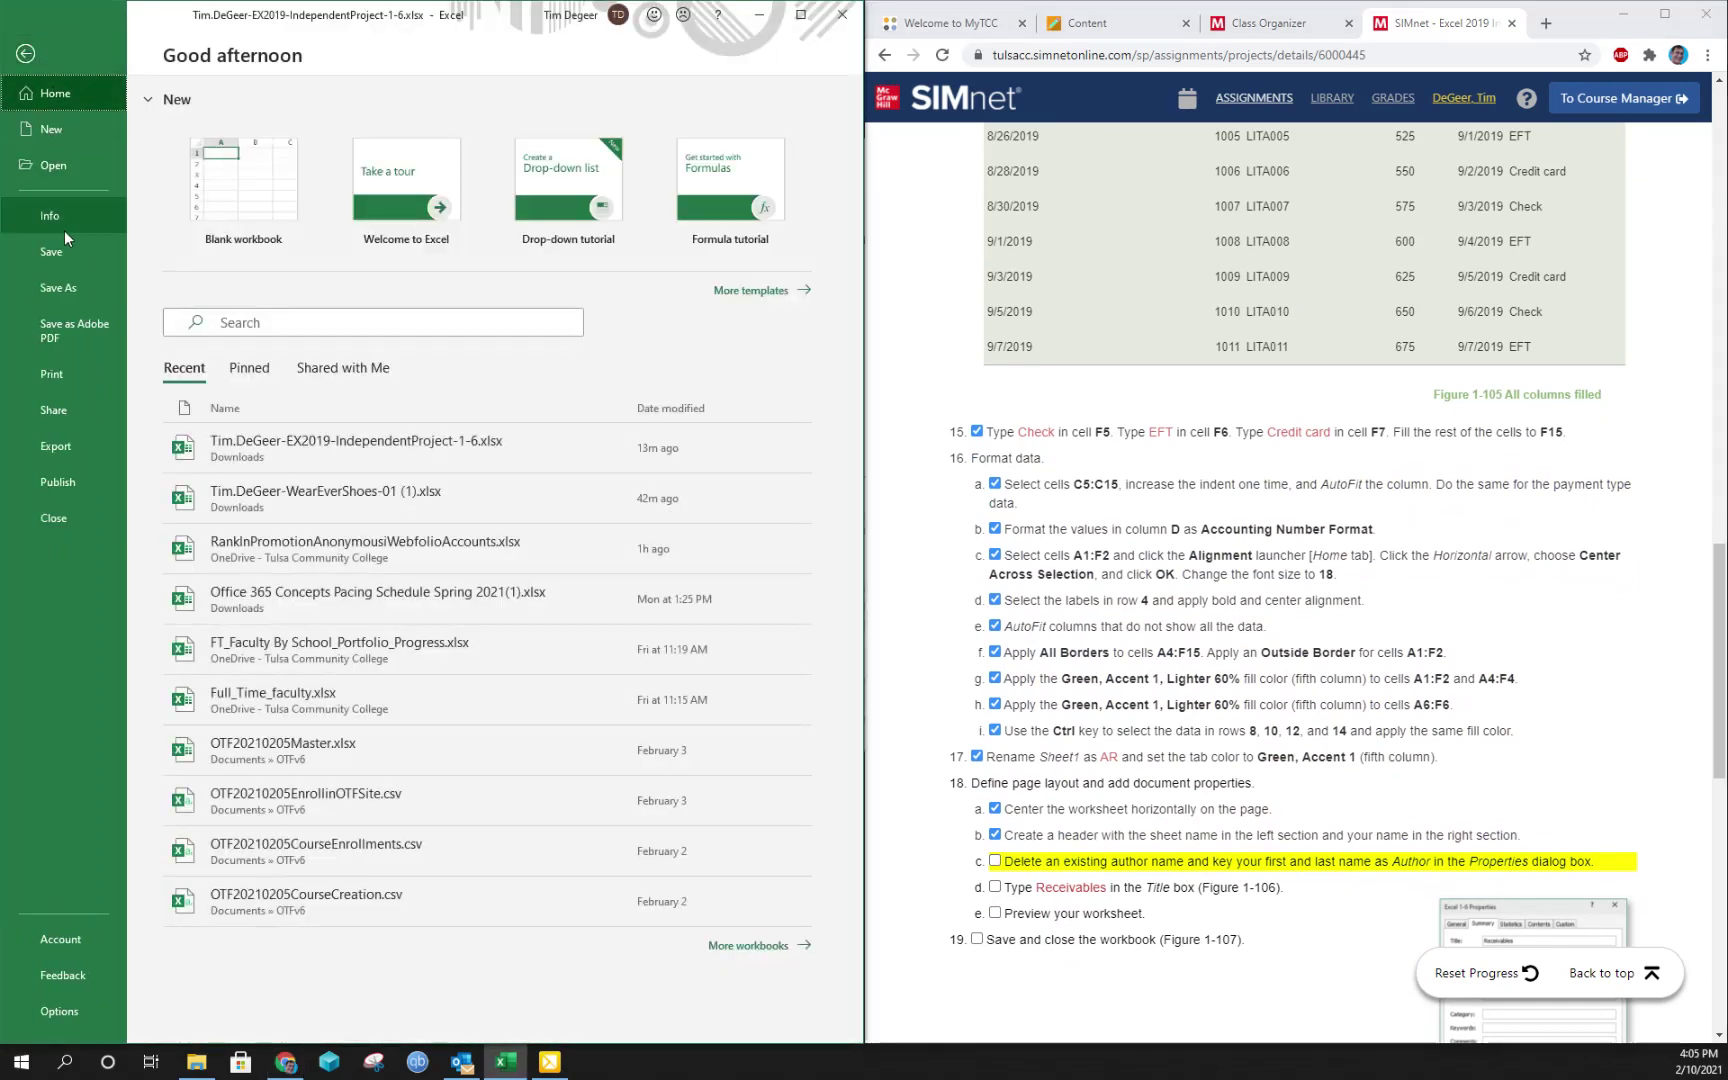
click(53, 212)
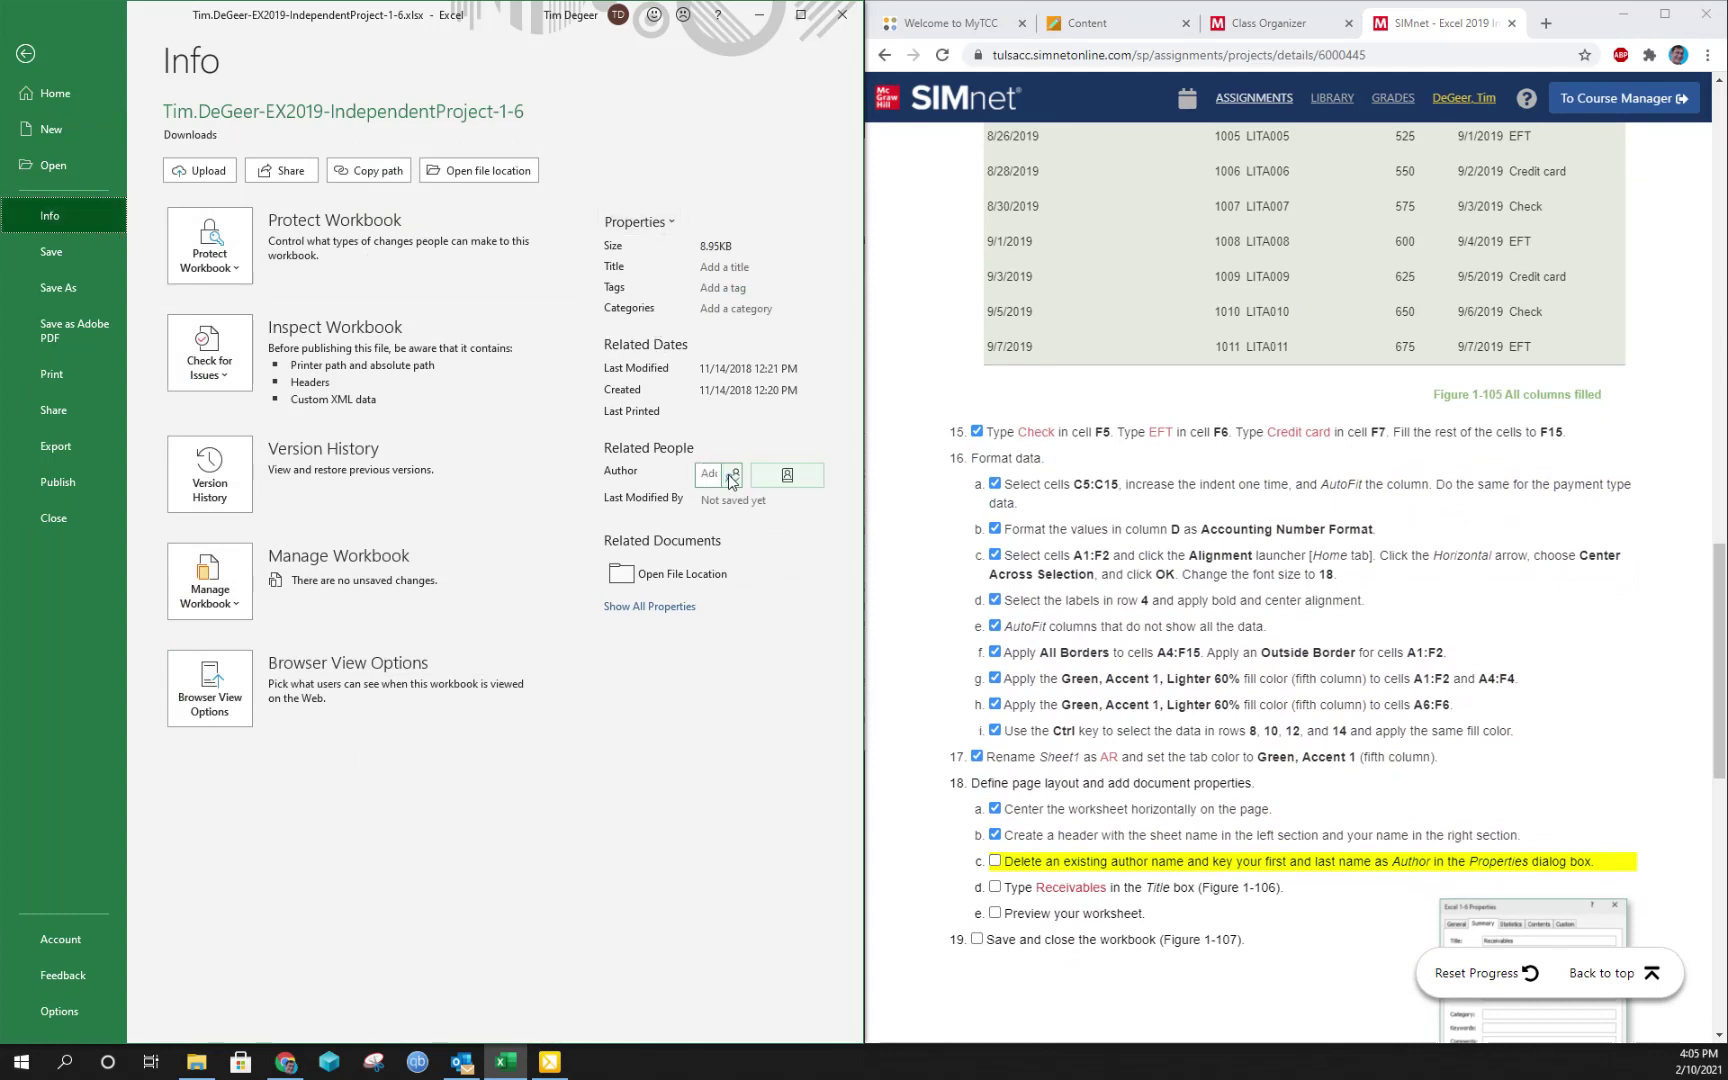
click(710, 472)
text(T)
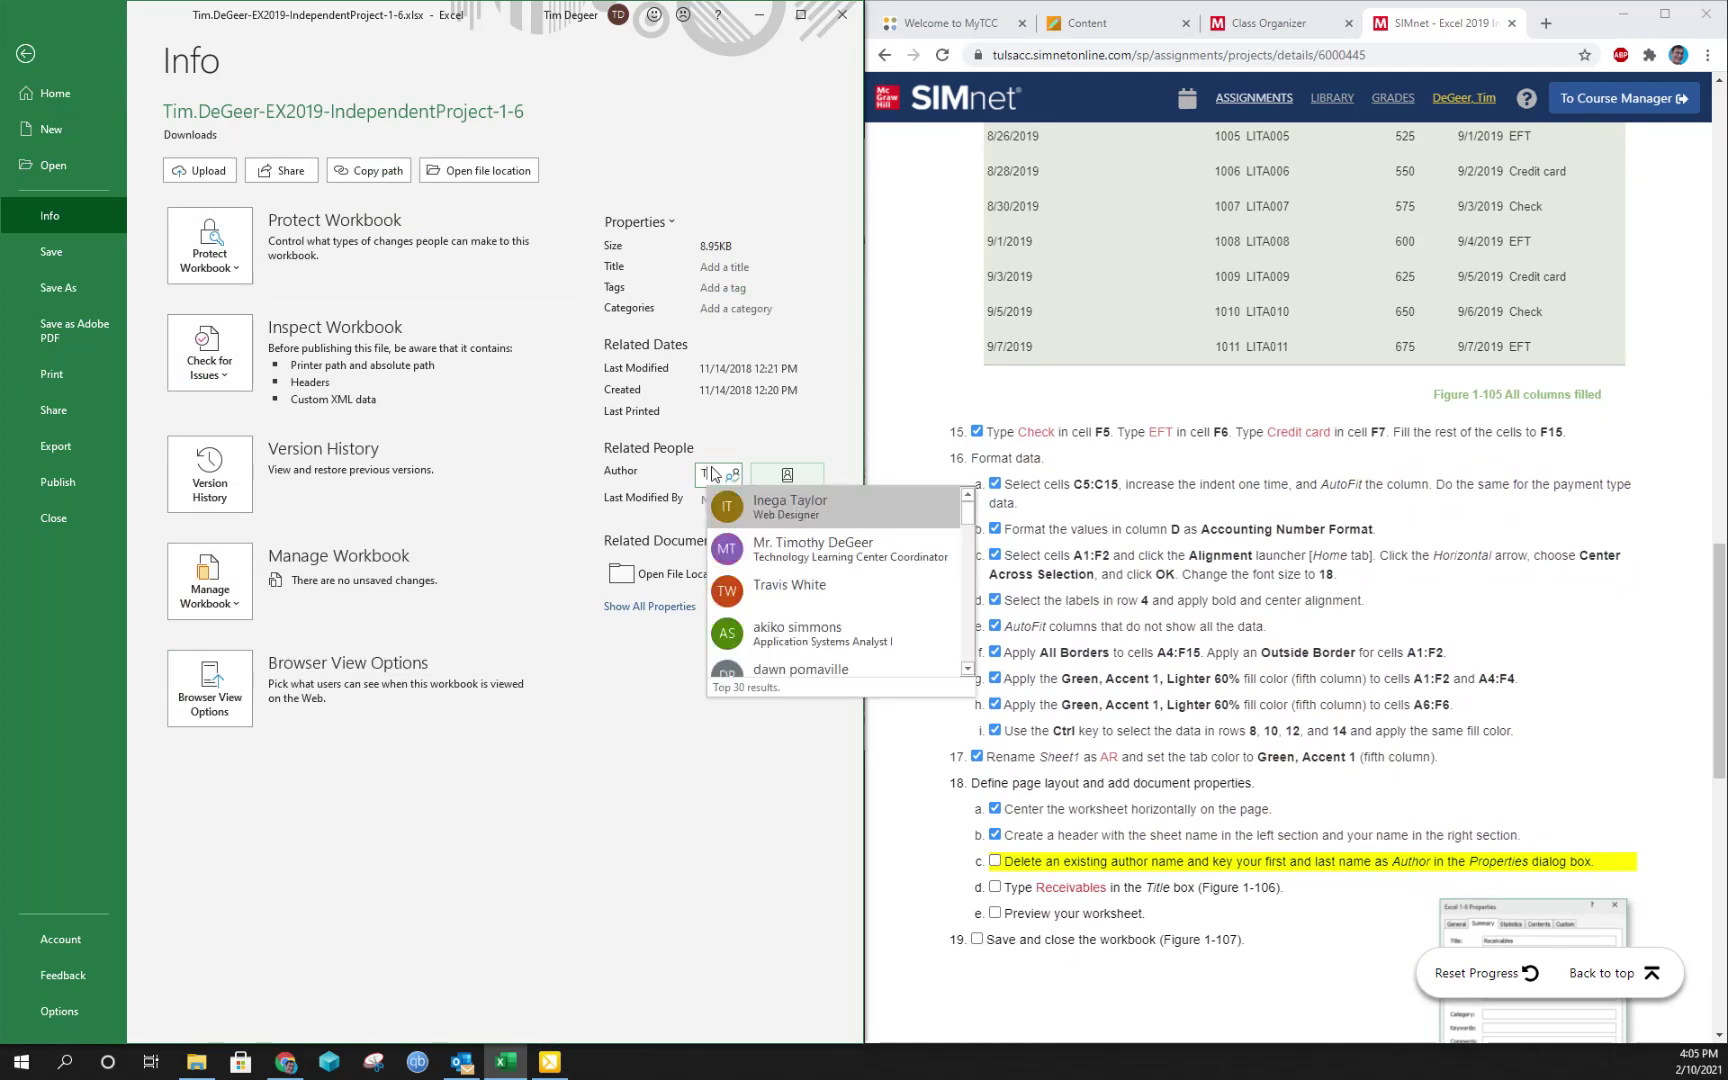
text(im)
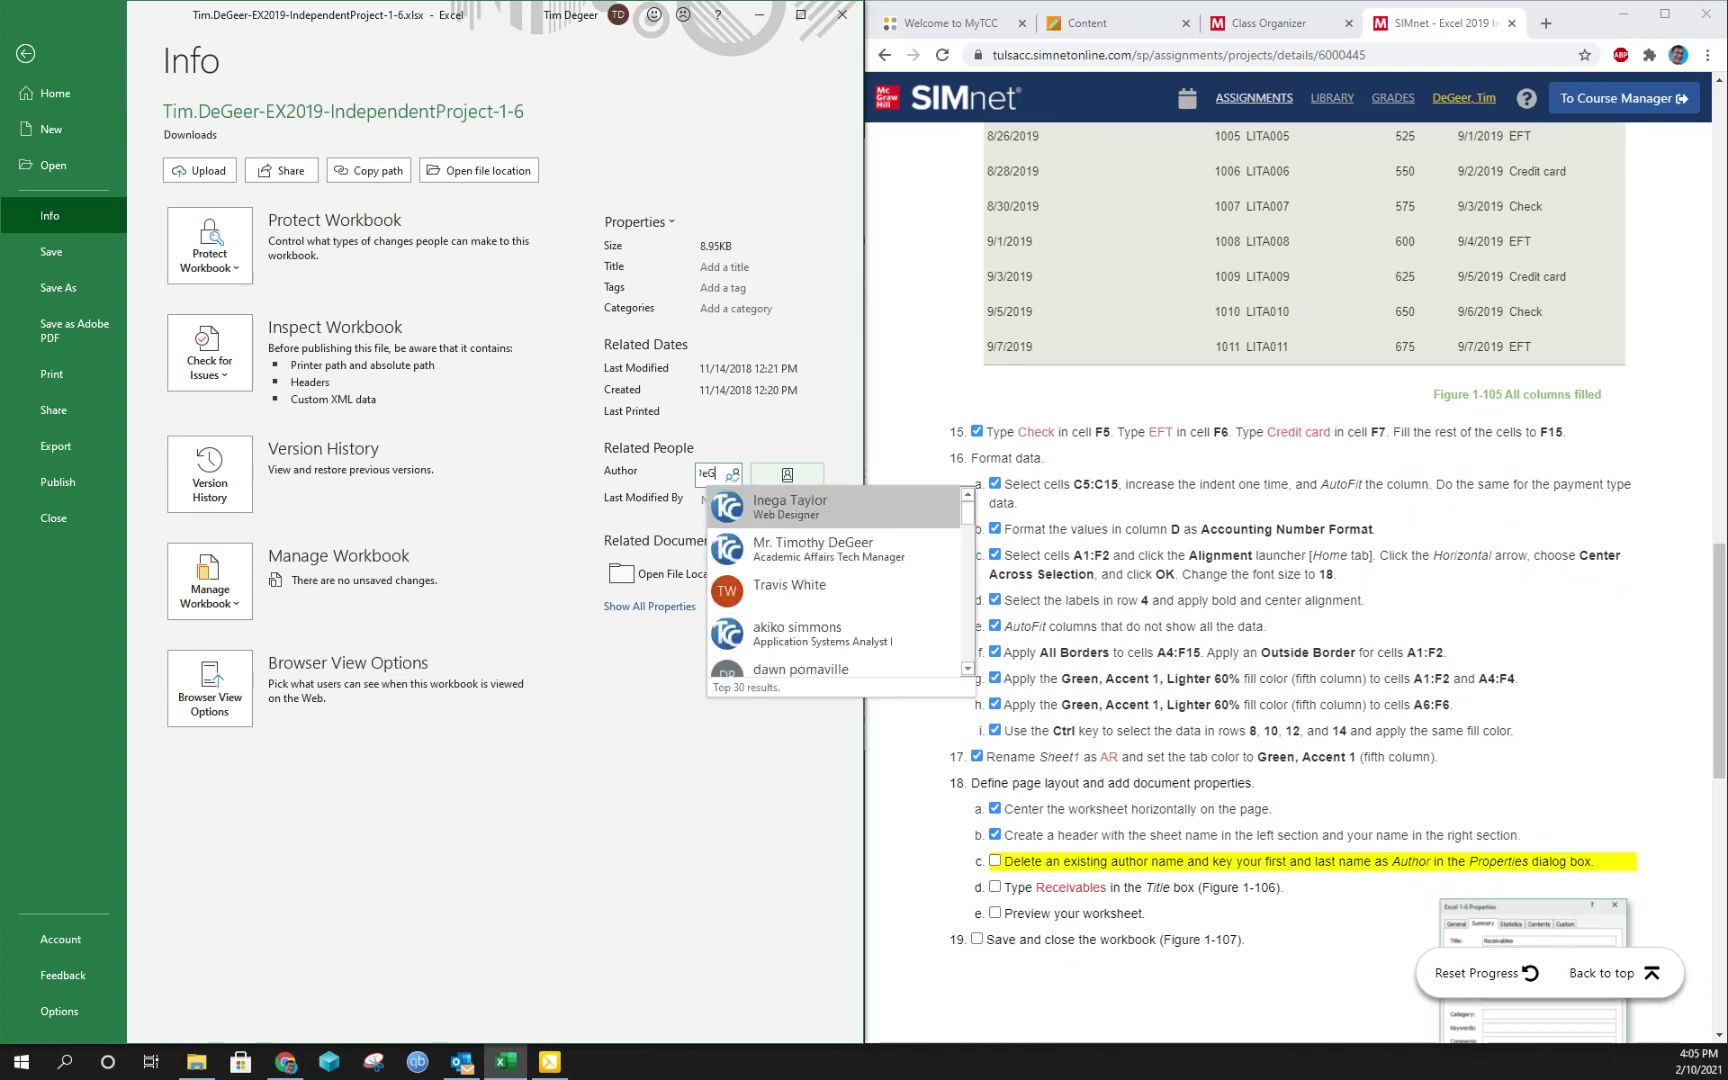
text( DeGeer)
key(Return)
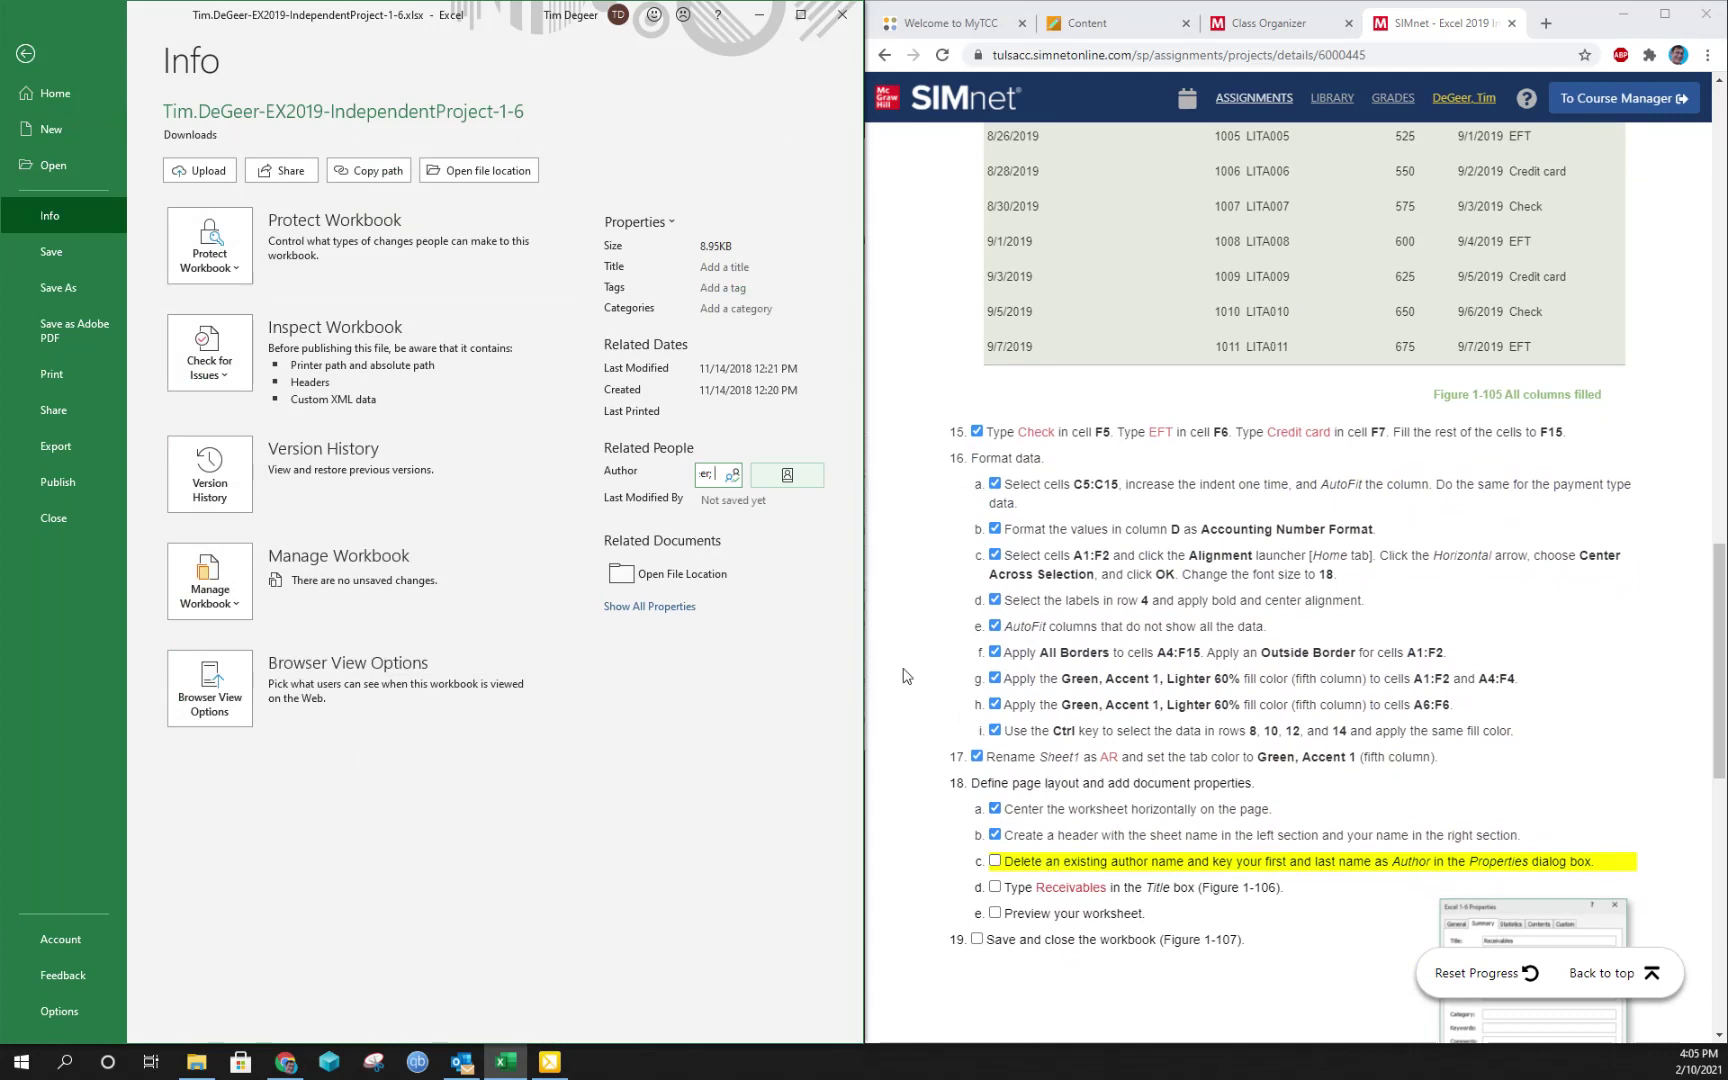
Set the workbook's Title property to Receivables
click(748, 267)
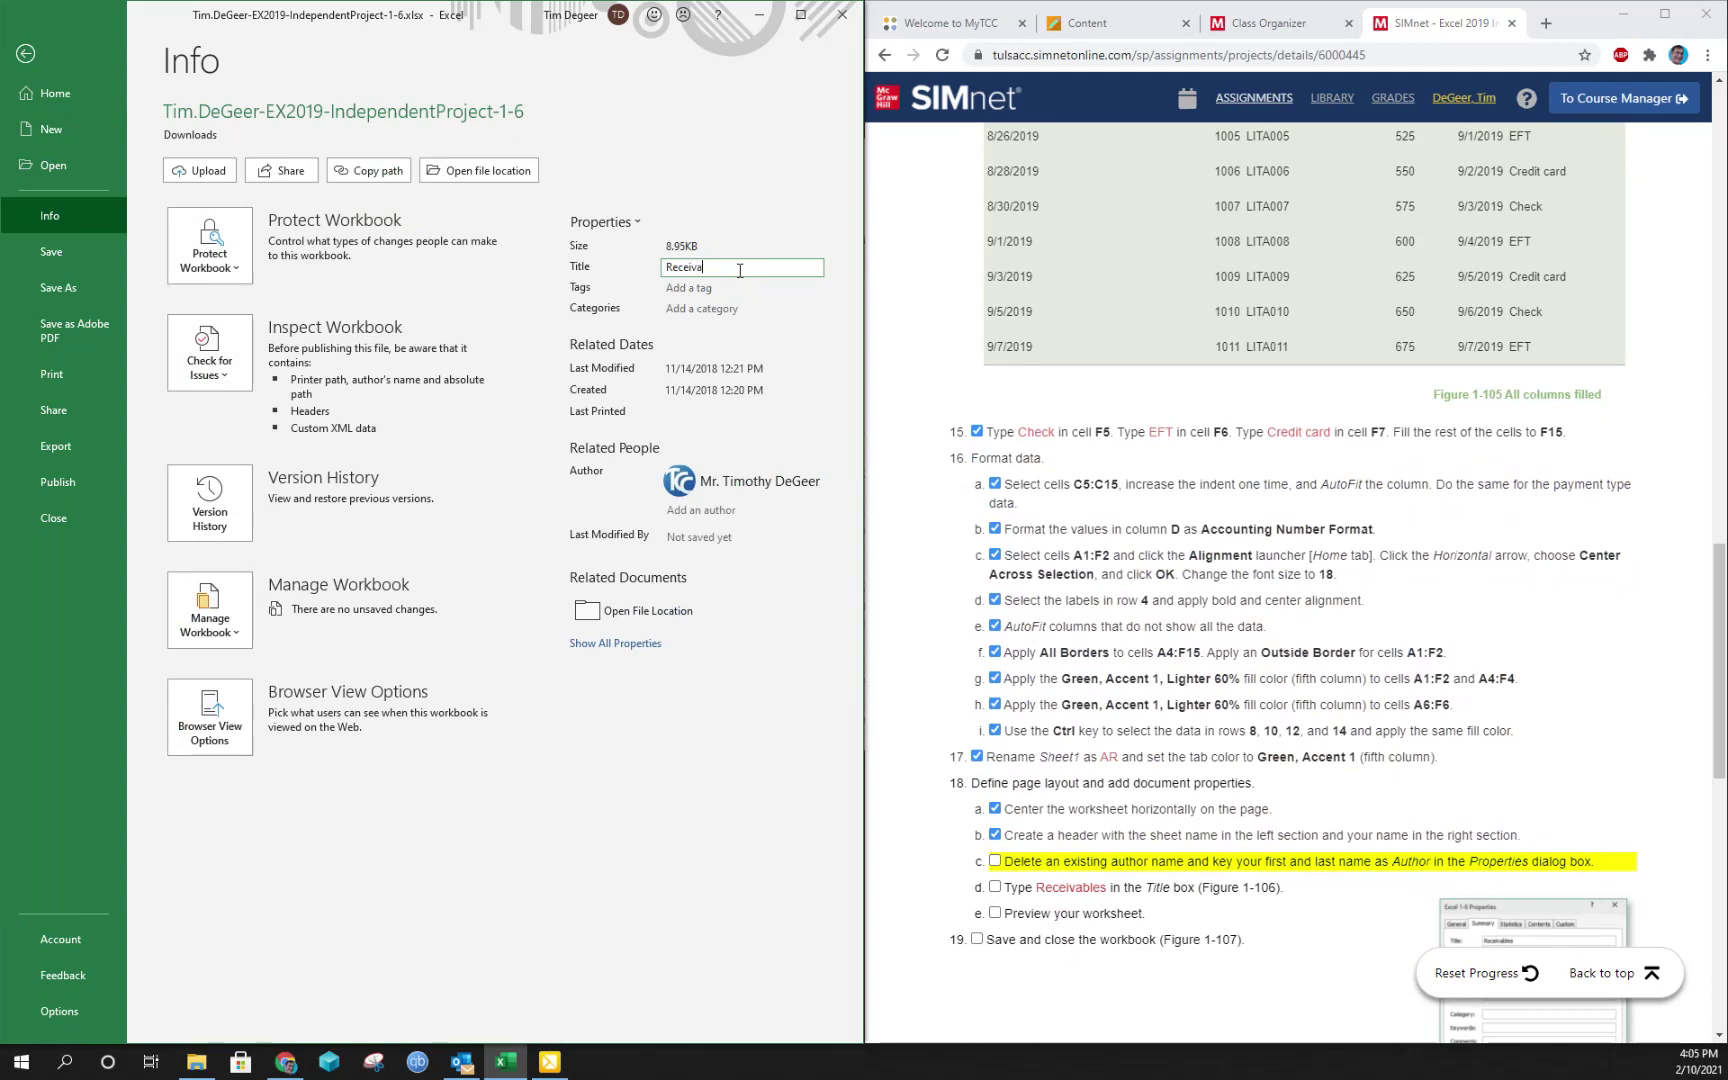
double_click(740, 270)
click(740, 270)
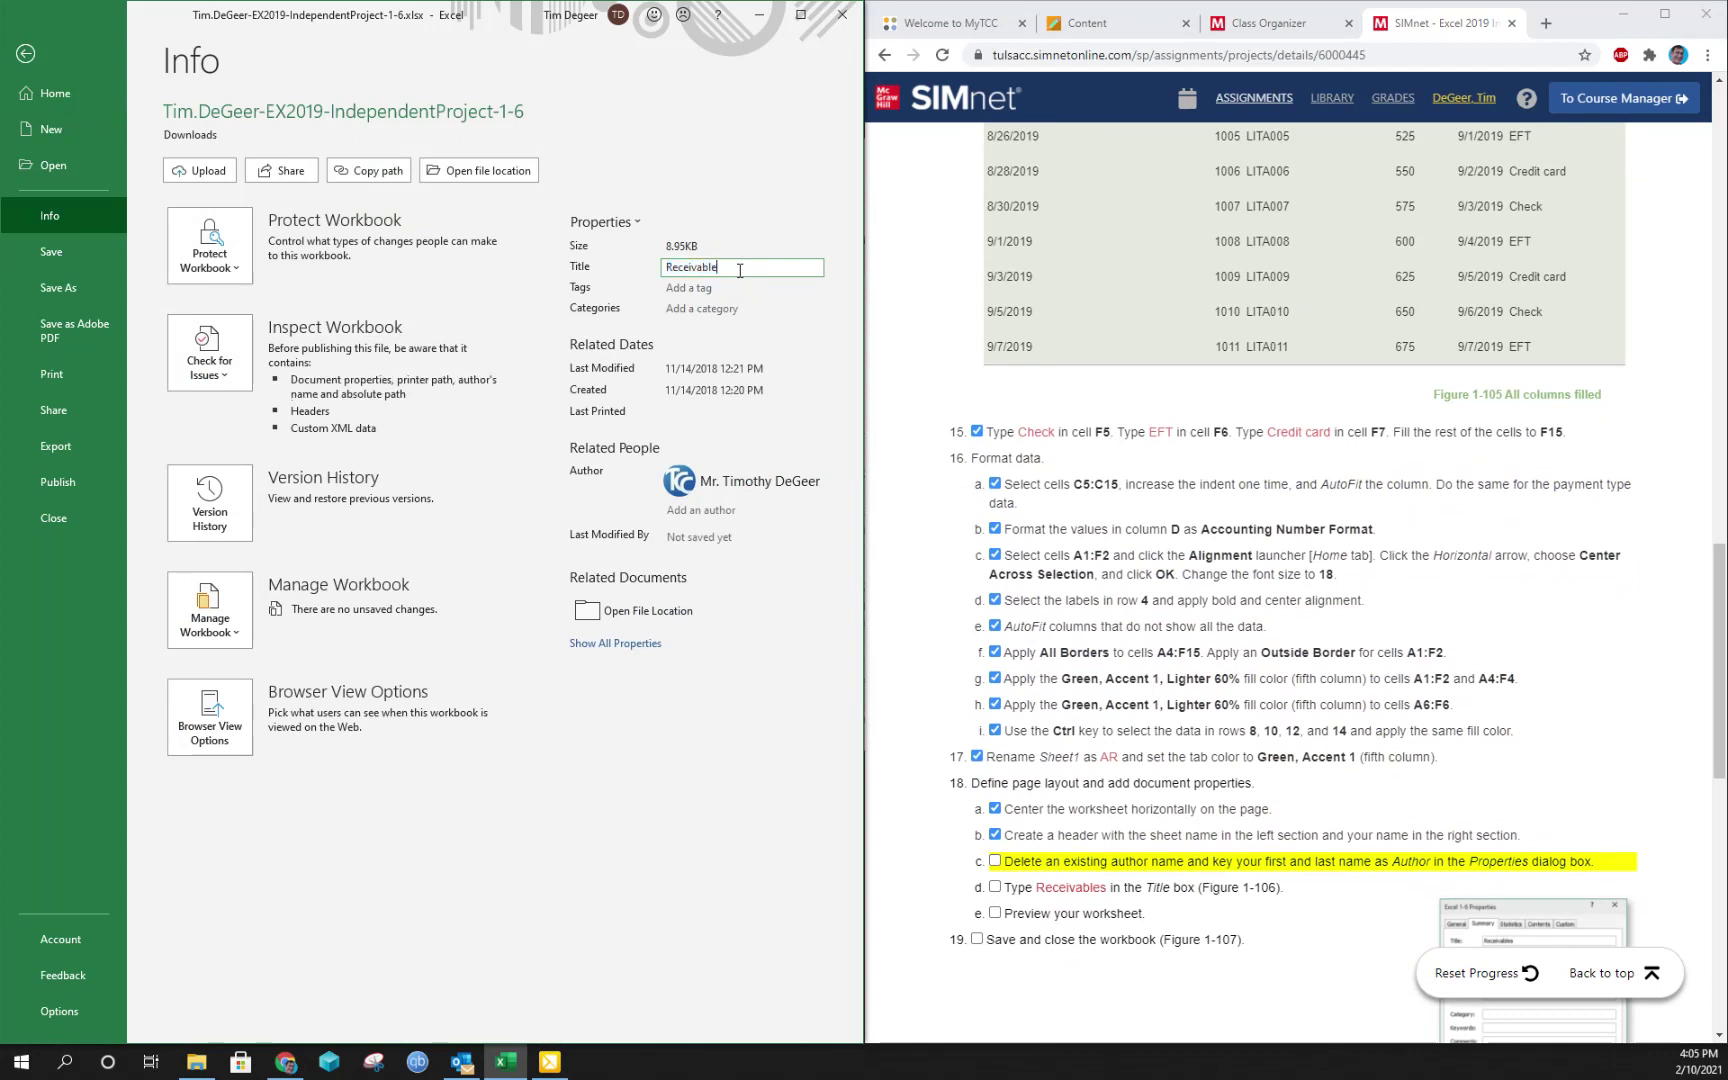
Replace the author with the student's first and last name in the advanced properties, and check off instructions 18c and 18d
click(600, 223)
click(622, 258)
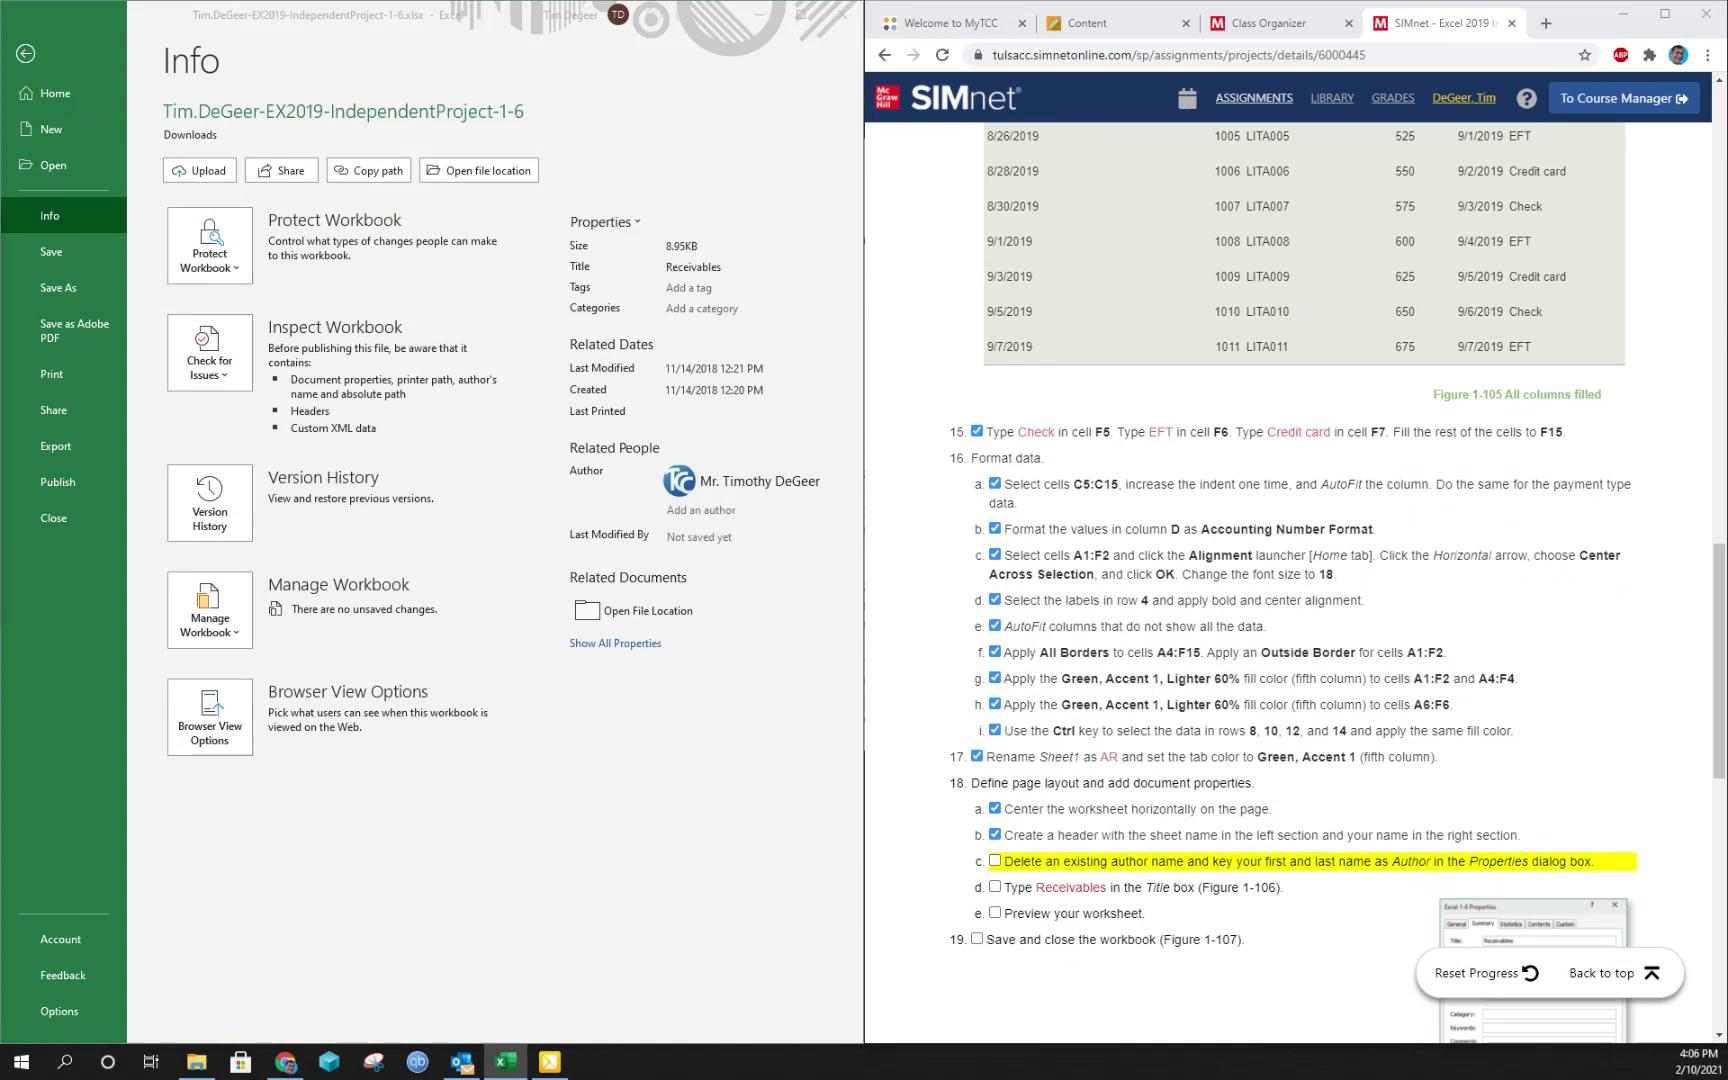
drag(0, 233, 483, 284)
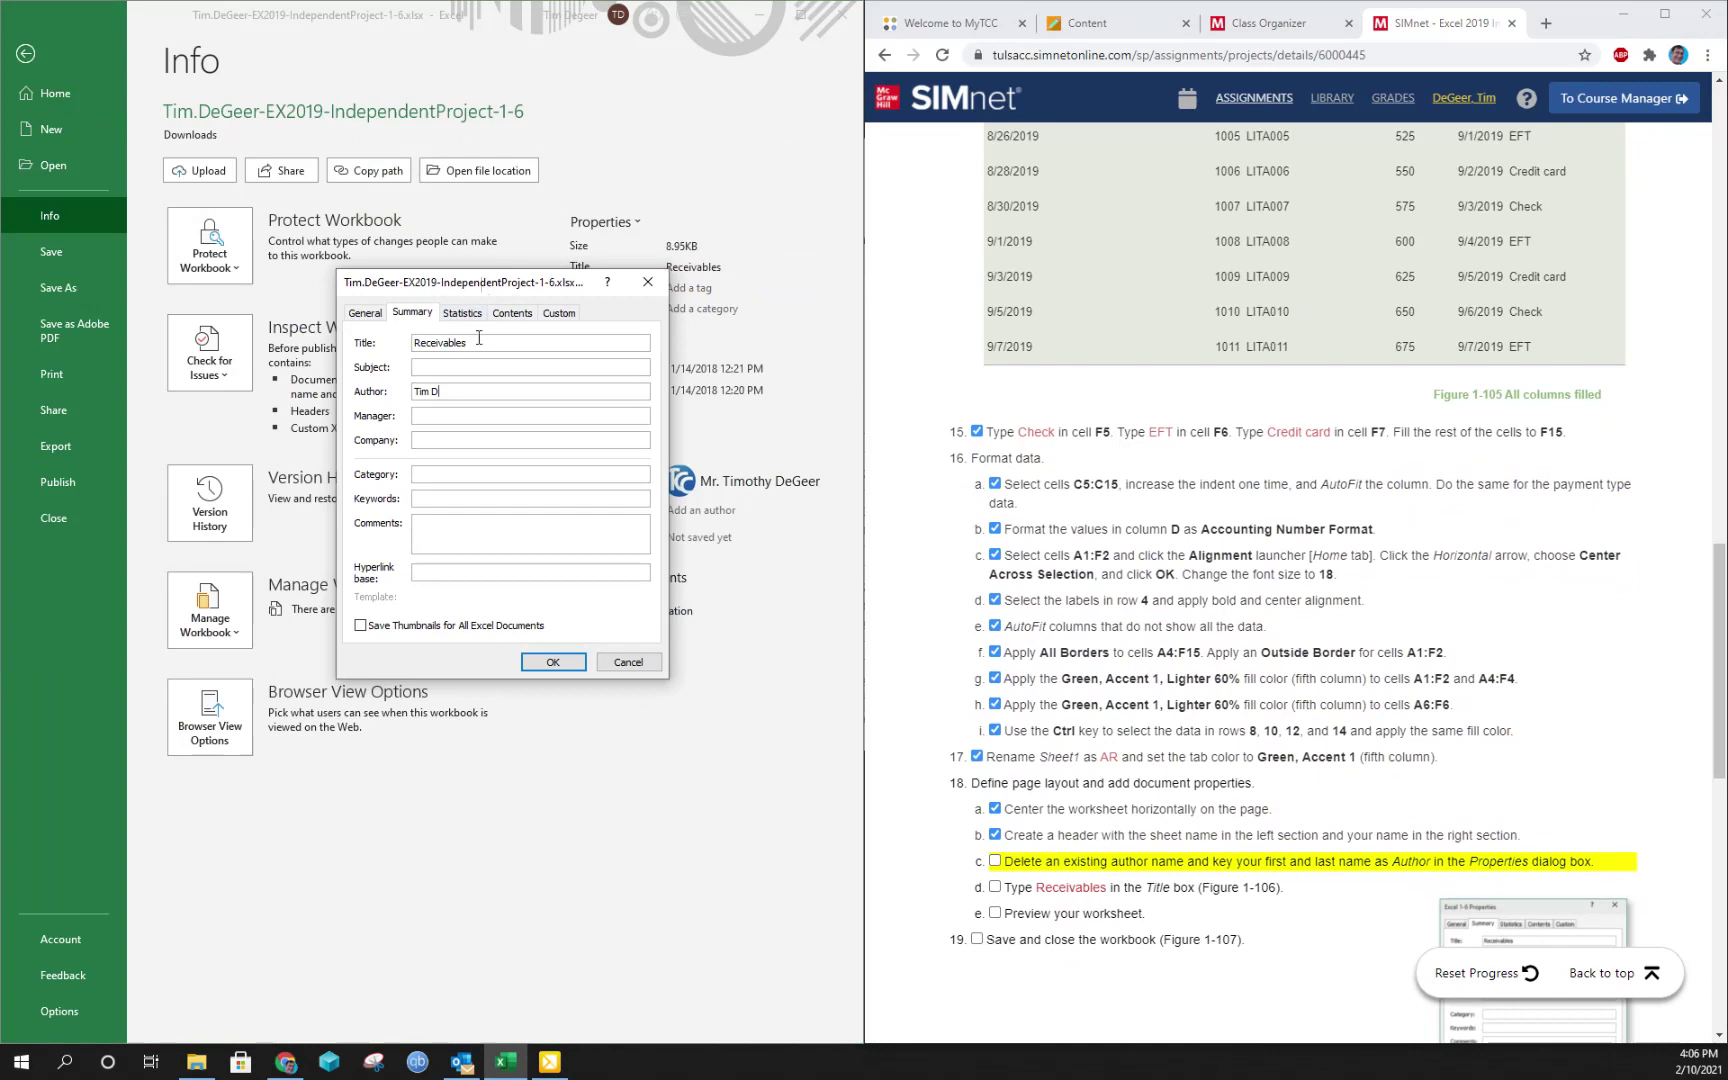
text(Geer)
click(553, 662)
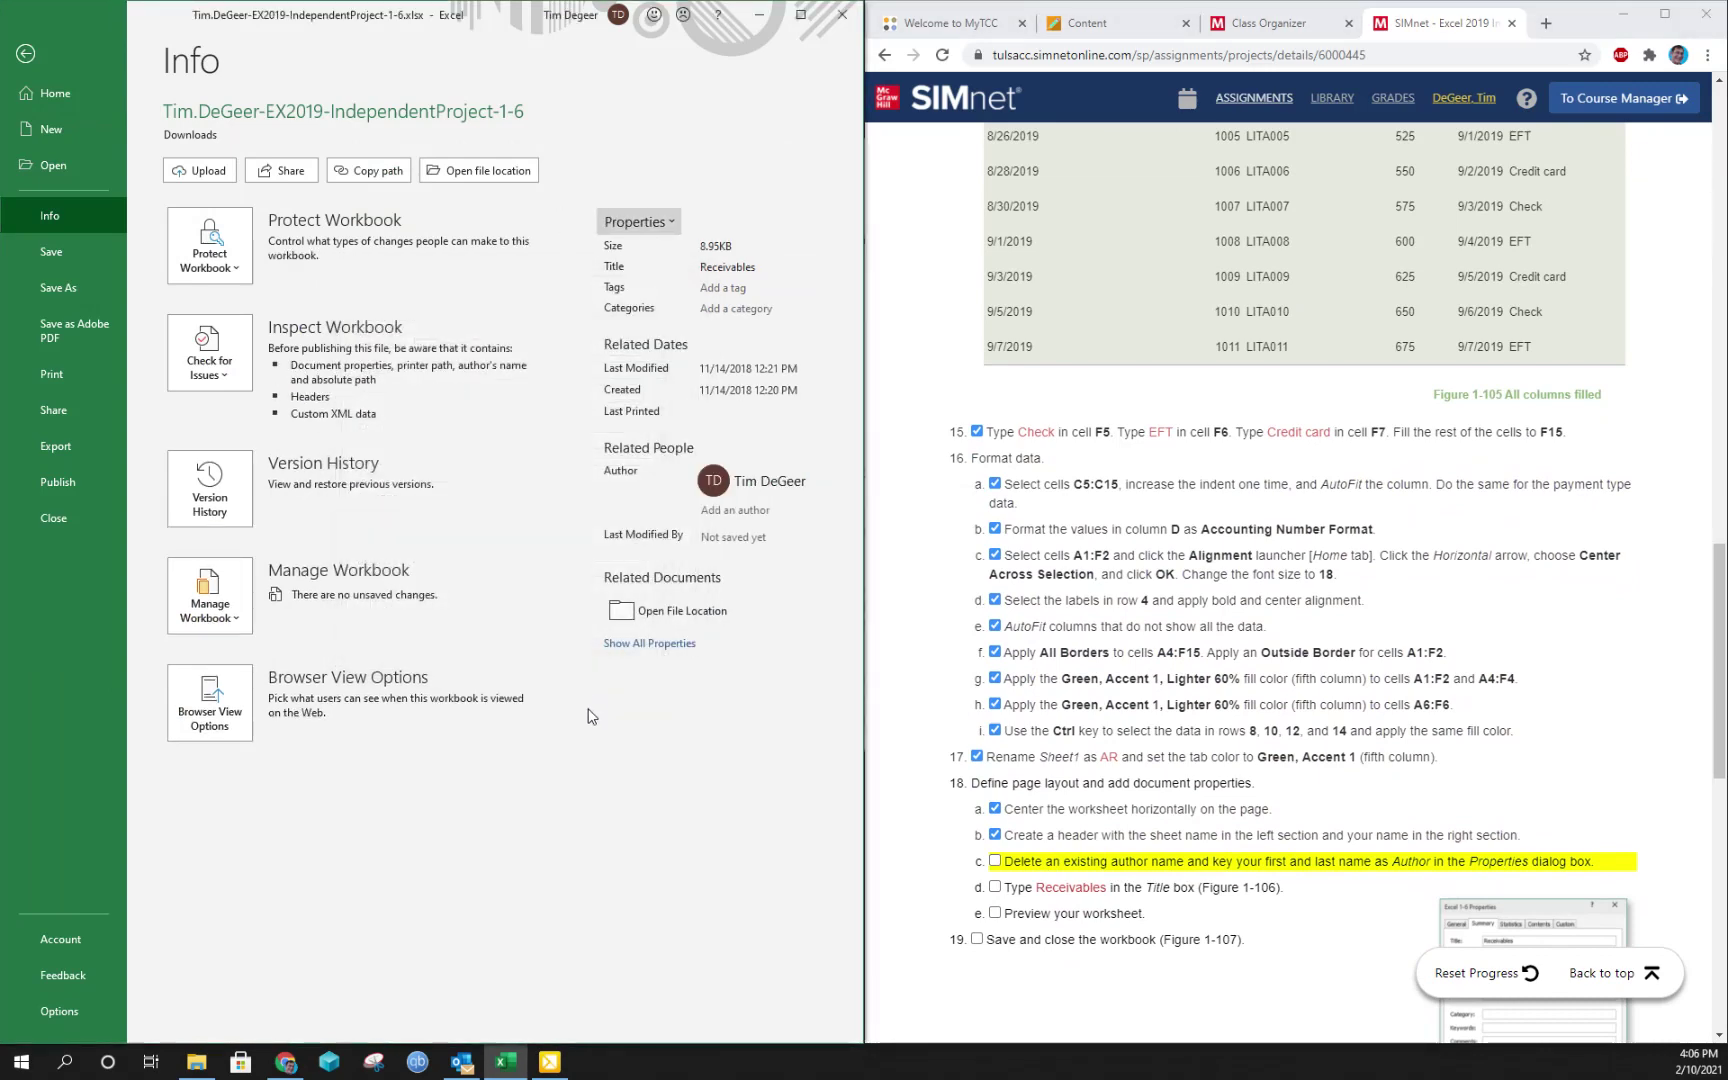
click(998, 859)
click(996, 886)
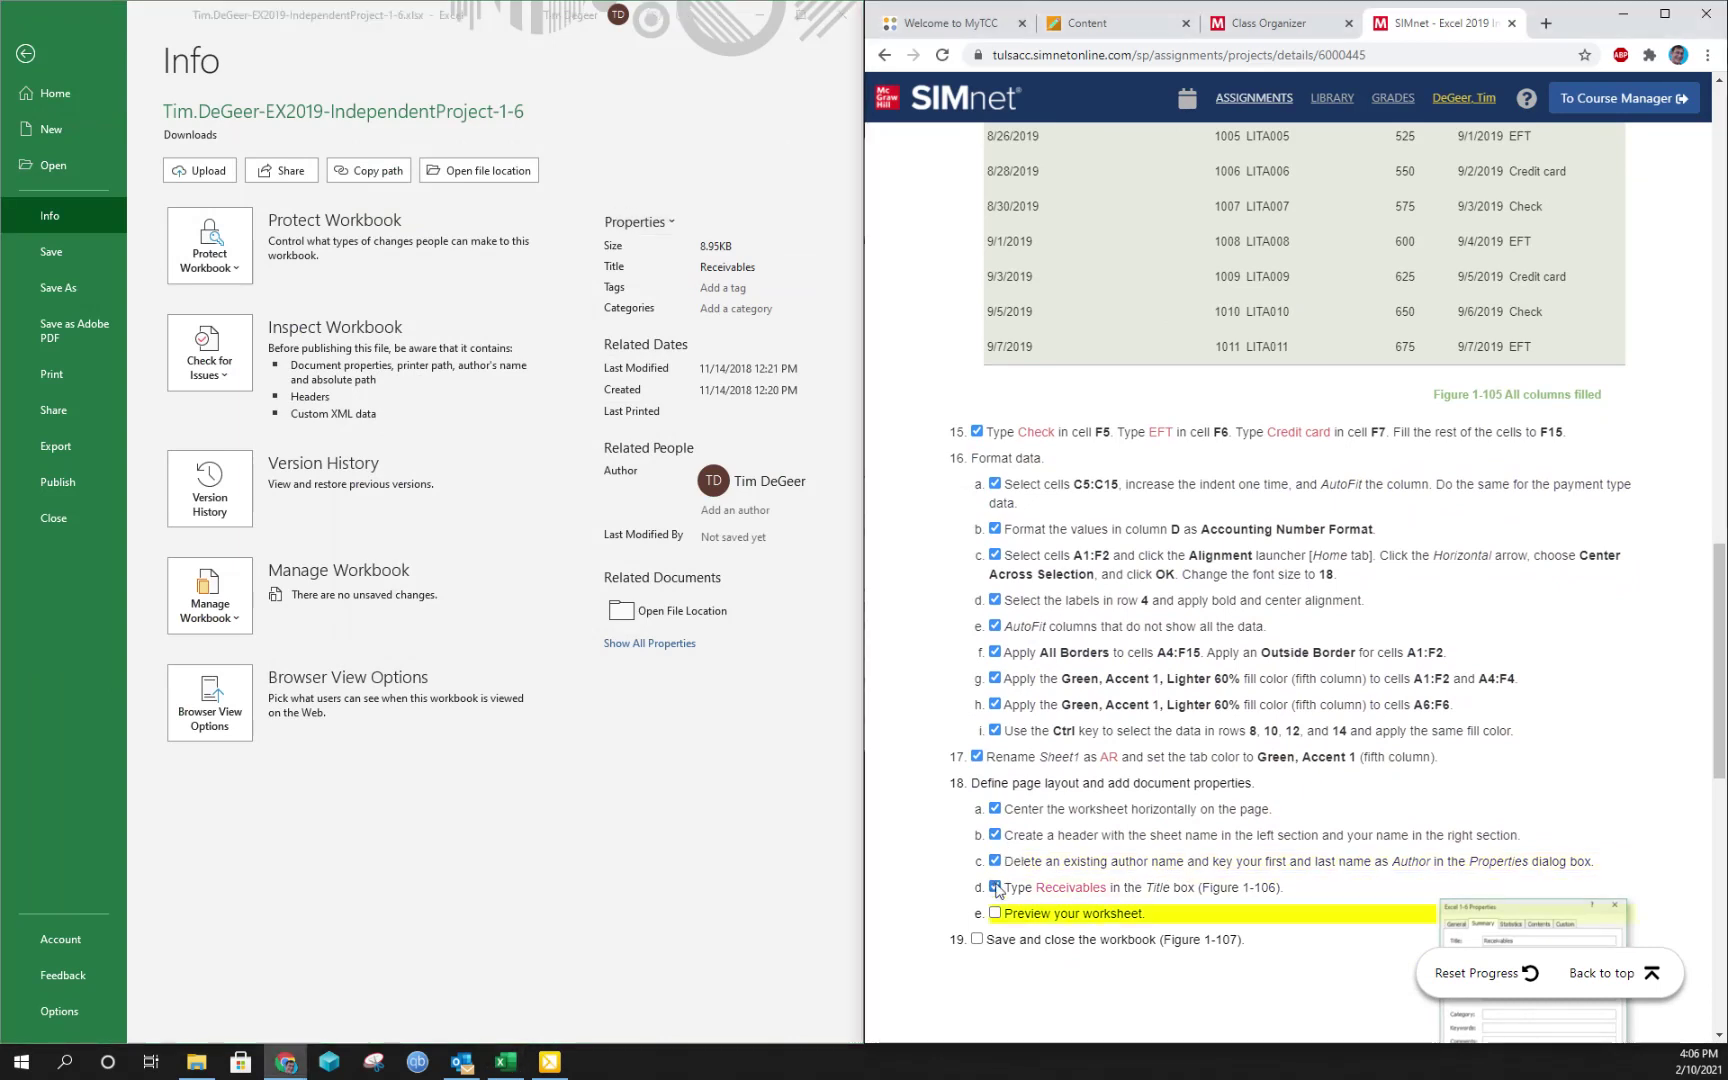
Preview the worksheet as it will print, return to the sheet, and check off instructions 18e and 19
click(68, 377)
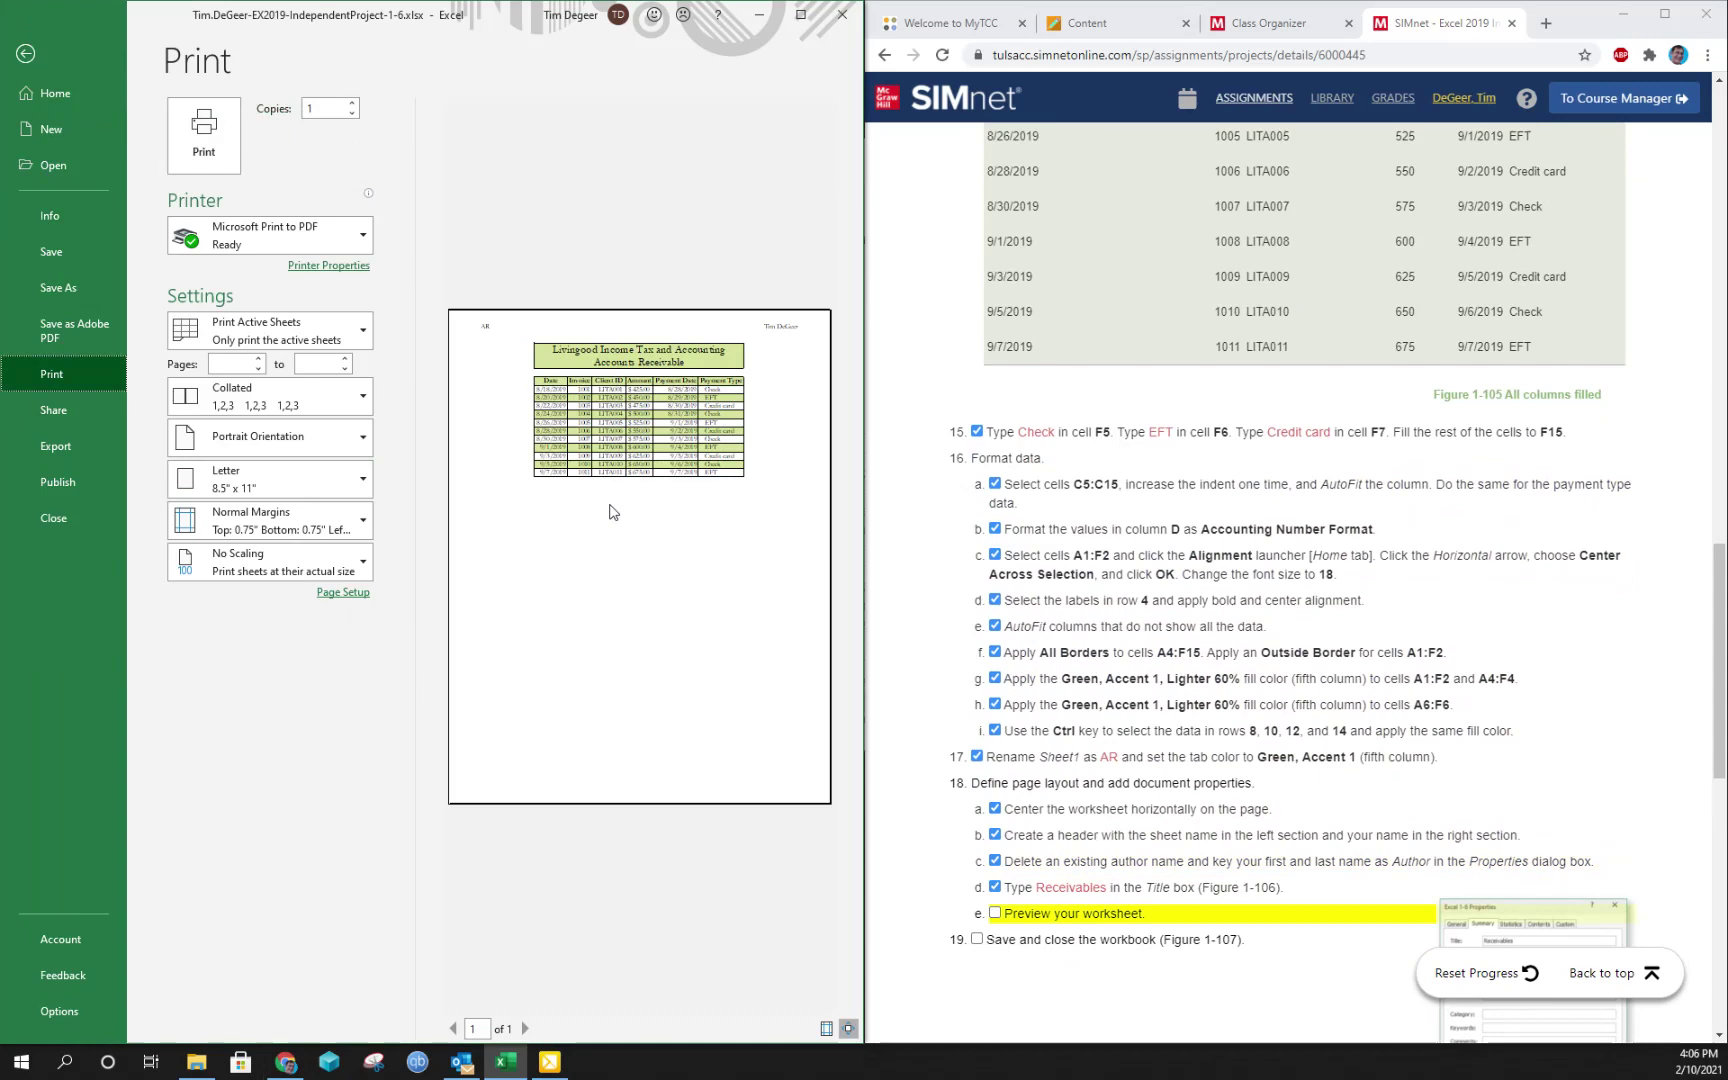
key(Escape)
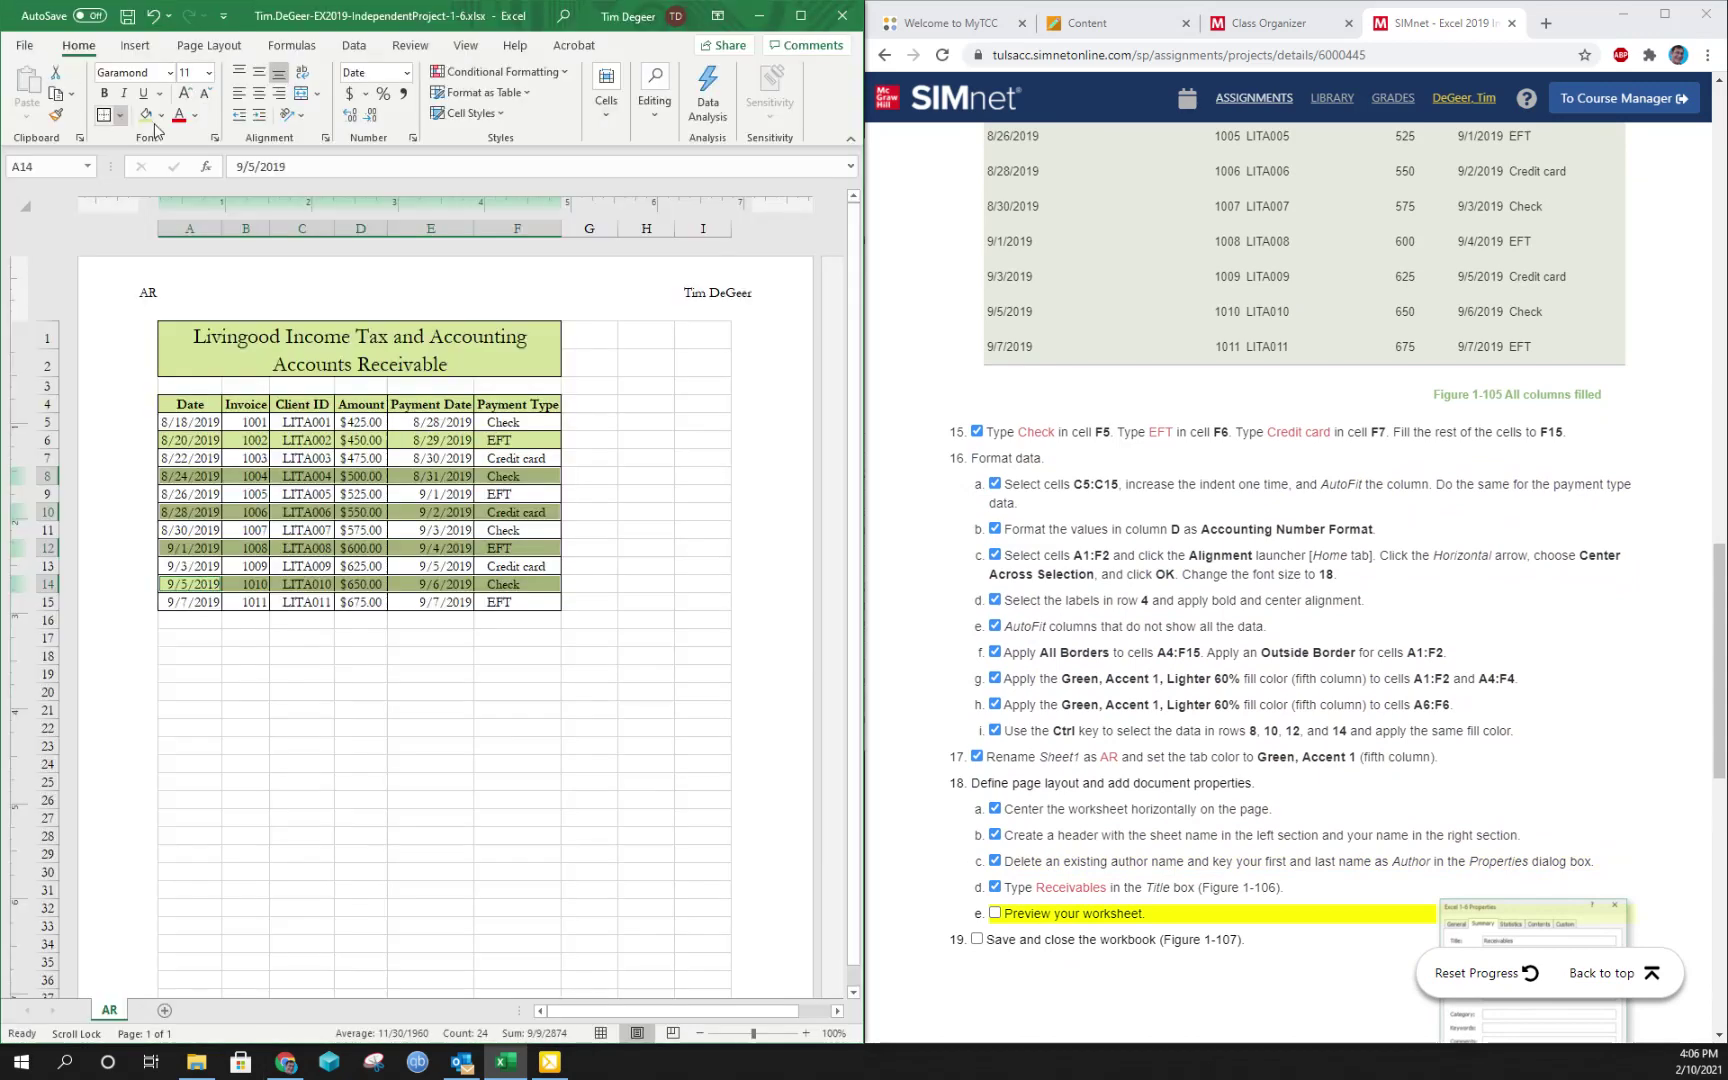
click(995, 913)
click(978, 940)
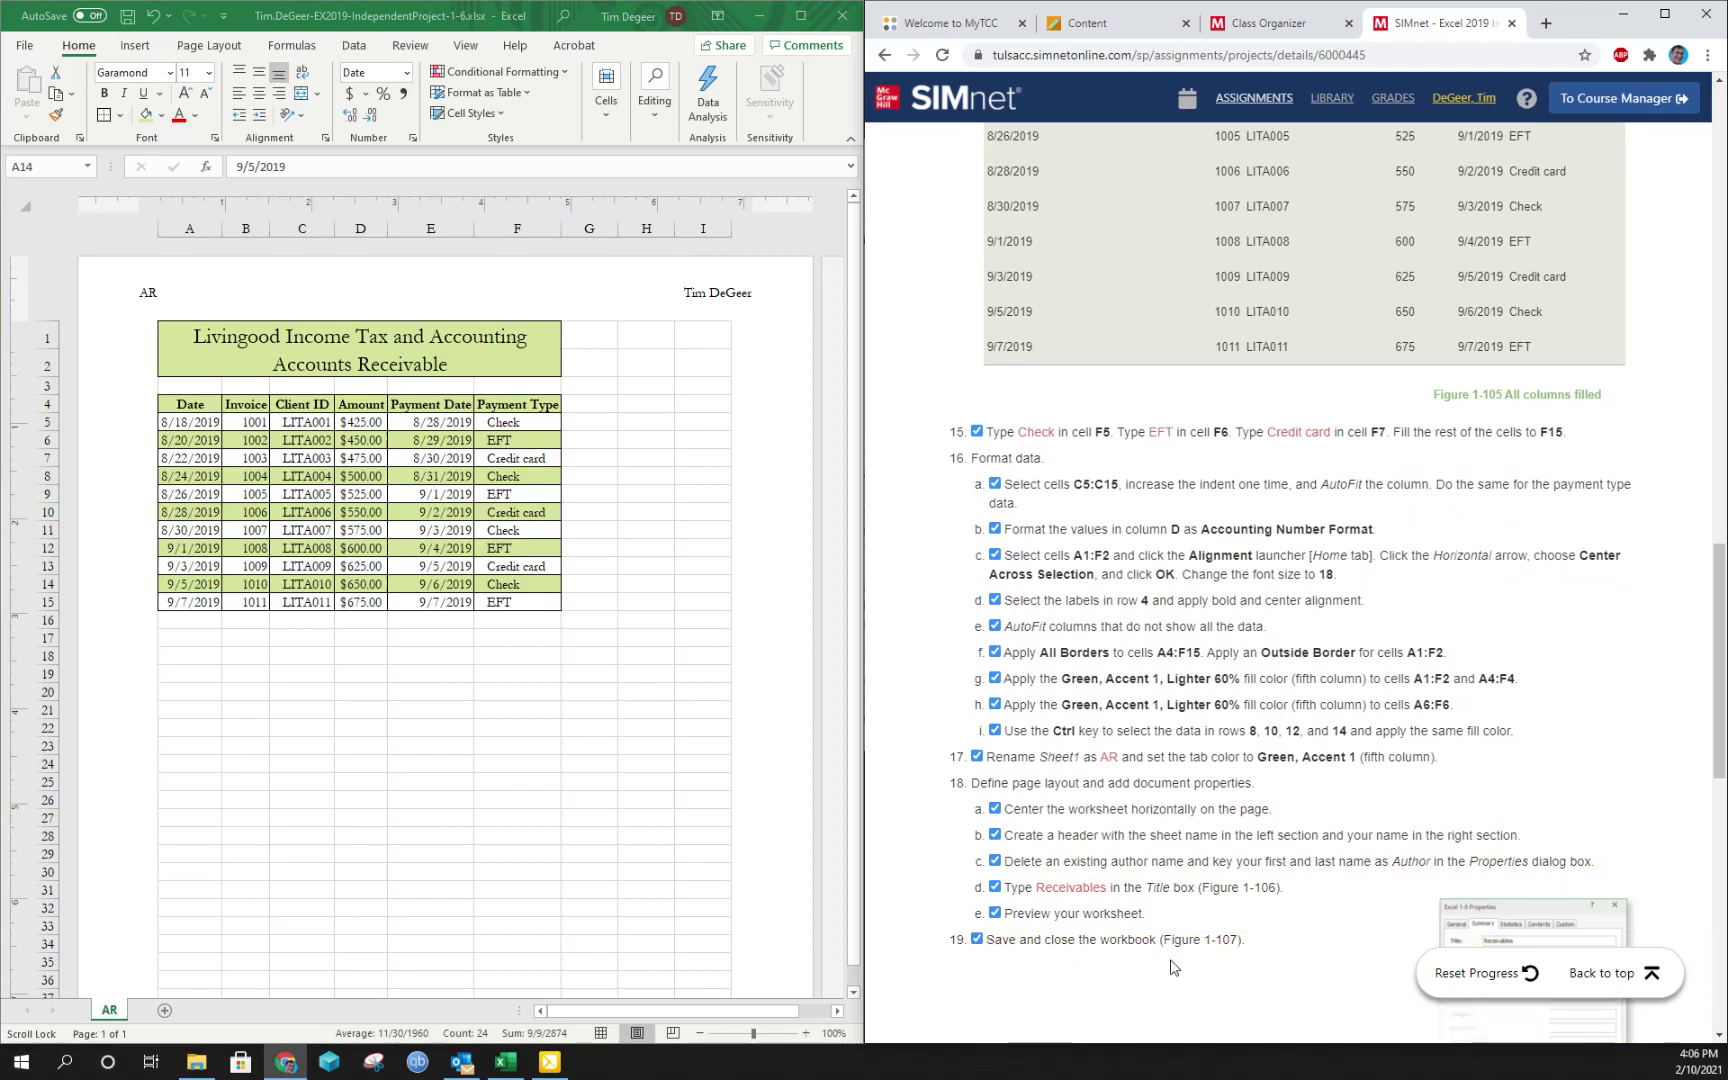
Upload the Independent Project 1-6 workbook from Downloads to SIMnet and submit it for grading
click(1618, 983)
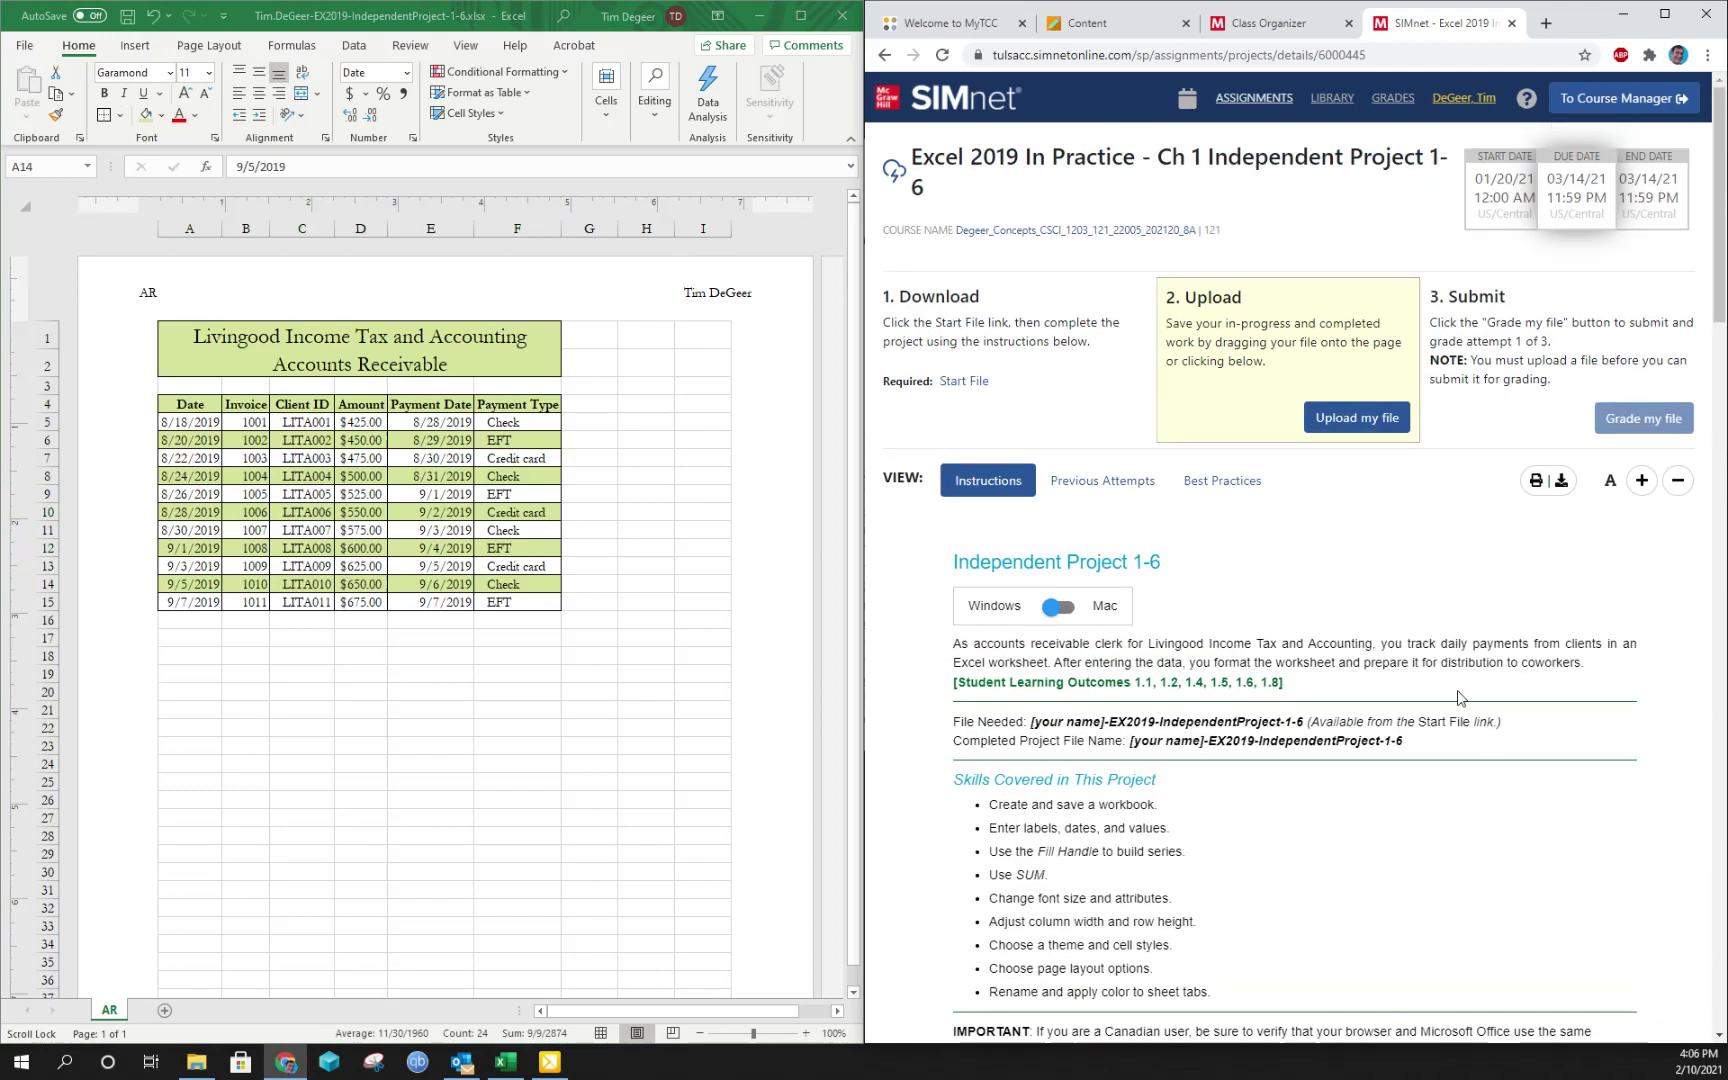
click(1354, 420)
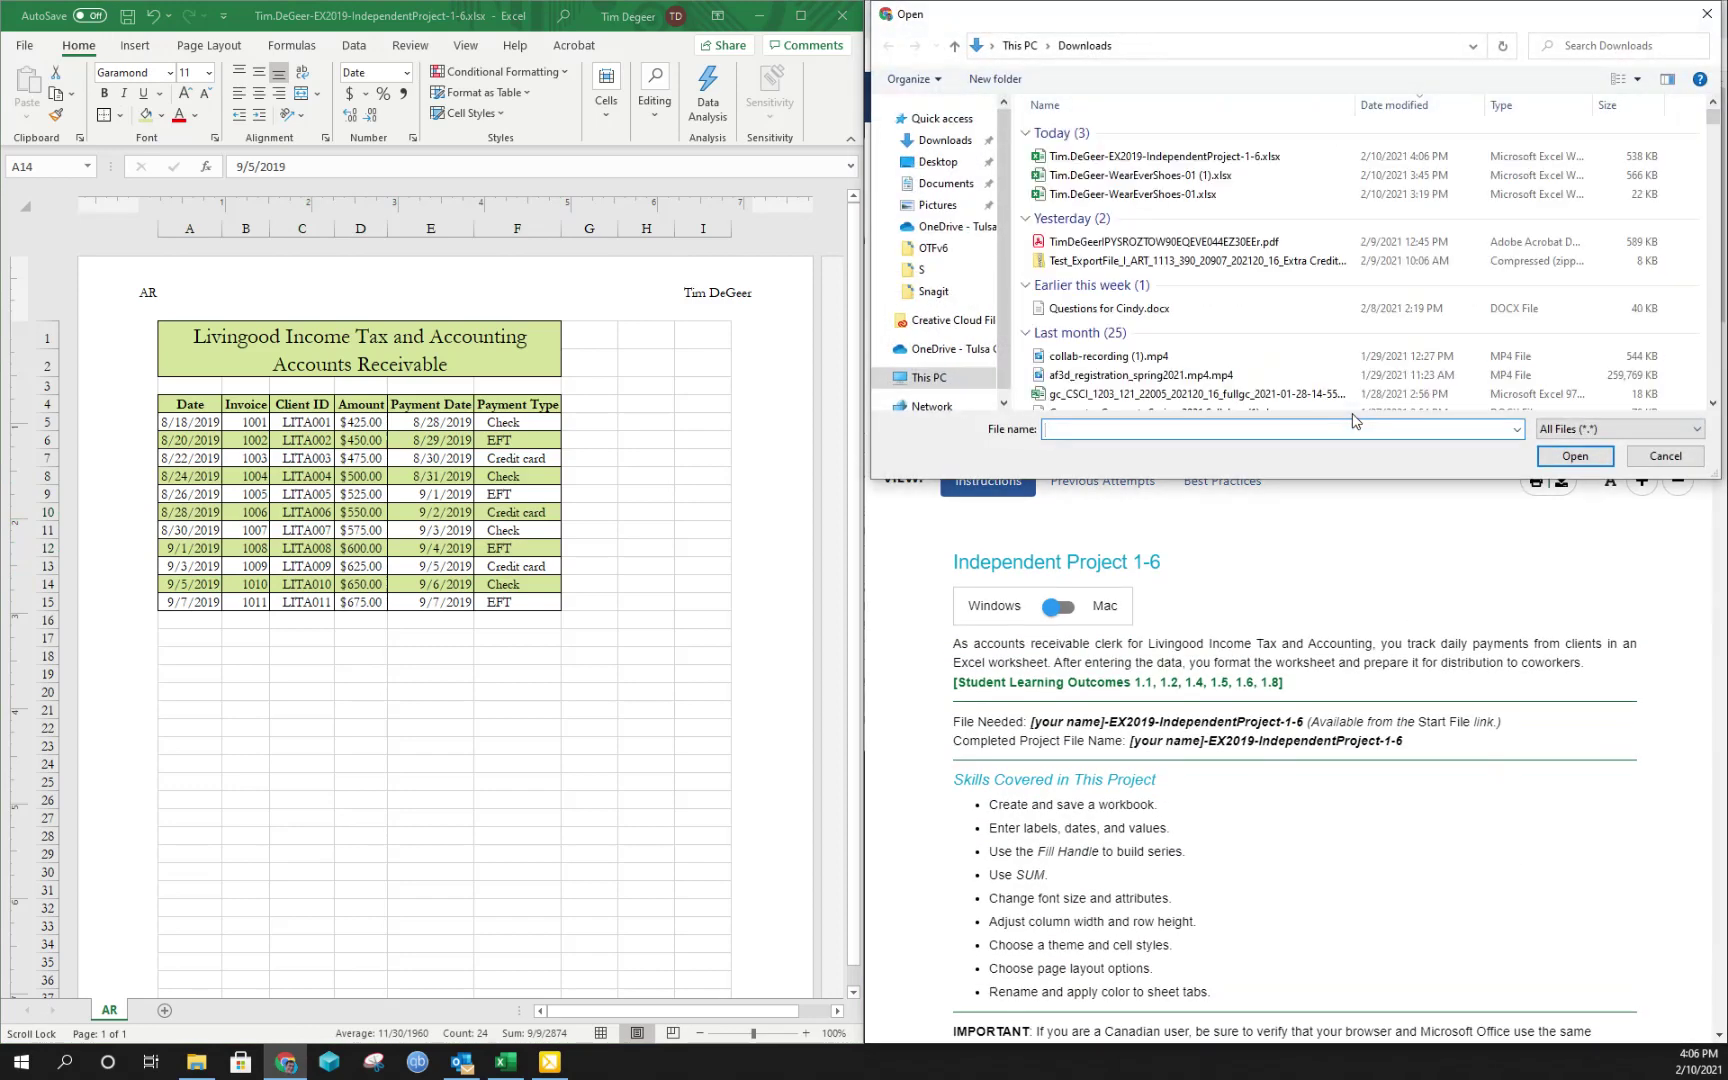
double_click(1167, 157)
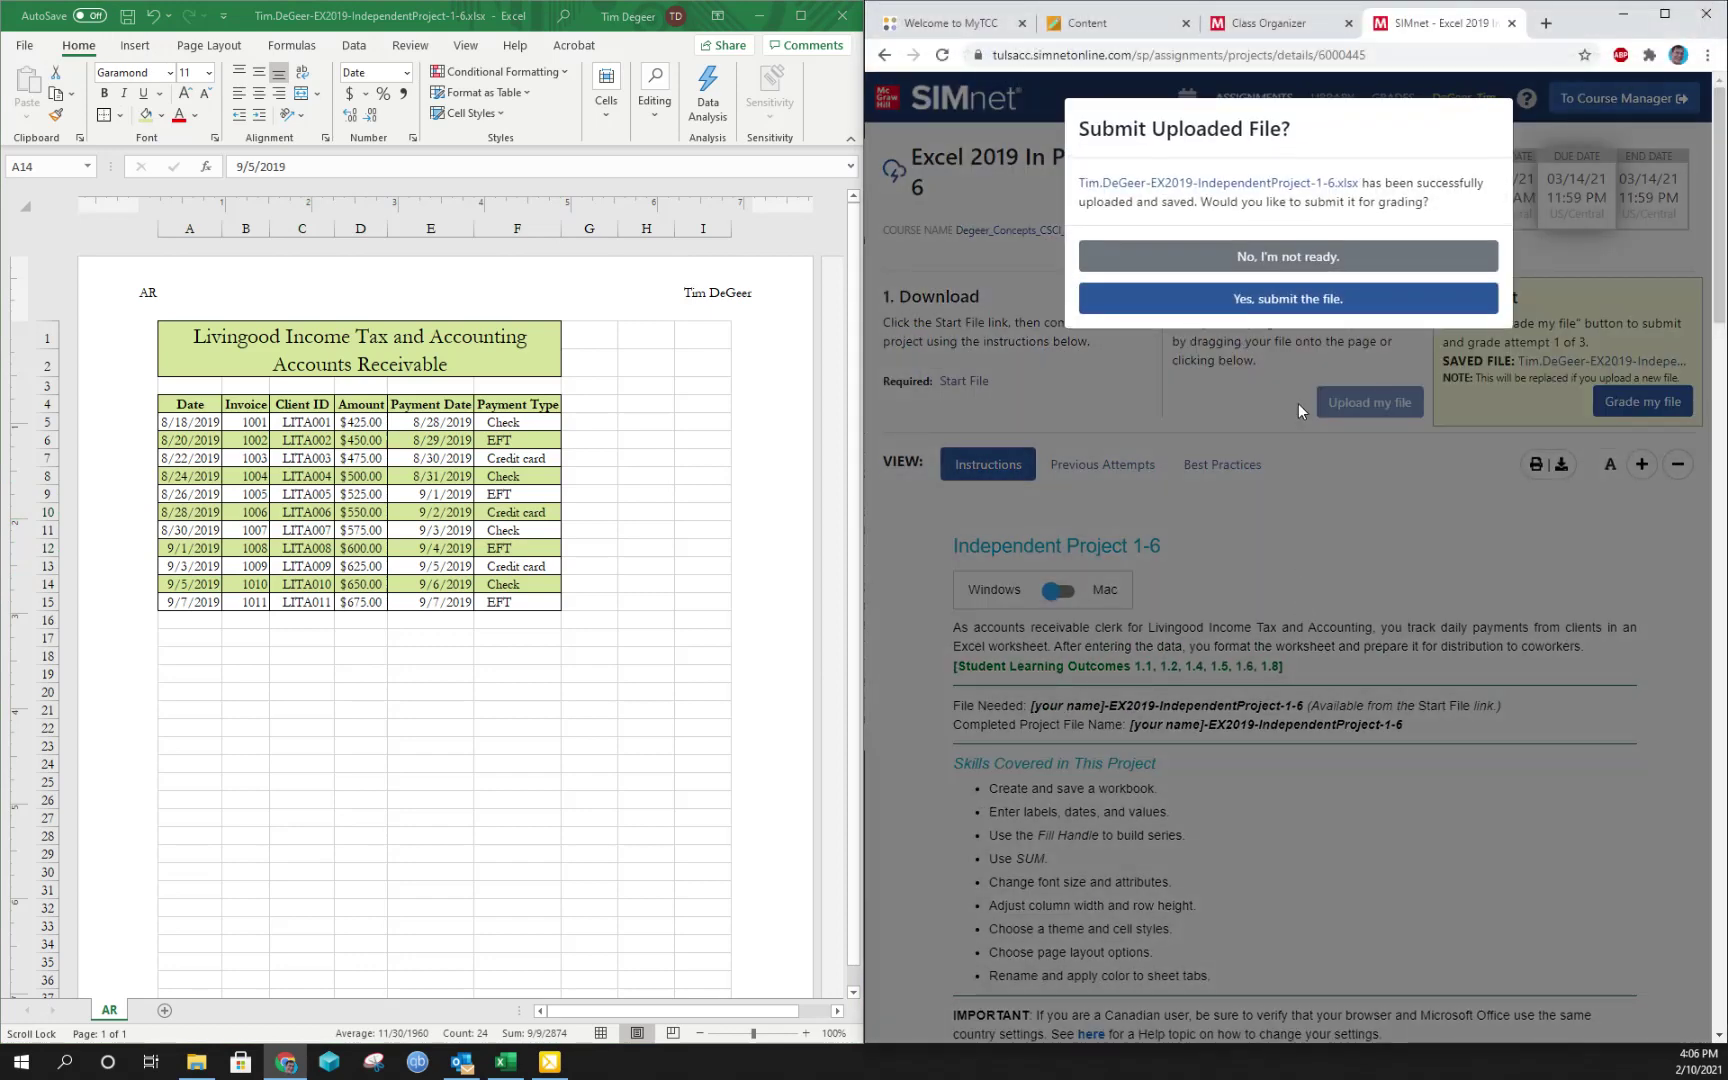
click(1290, 304)
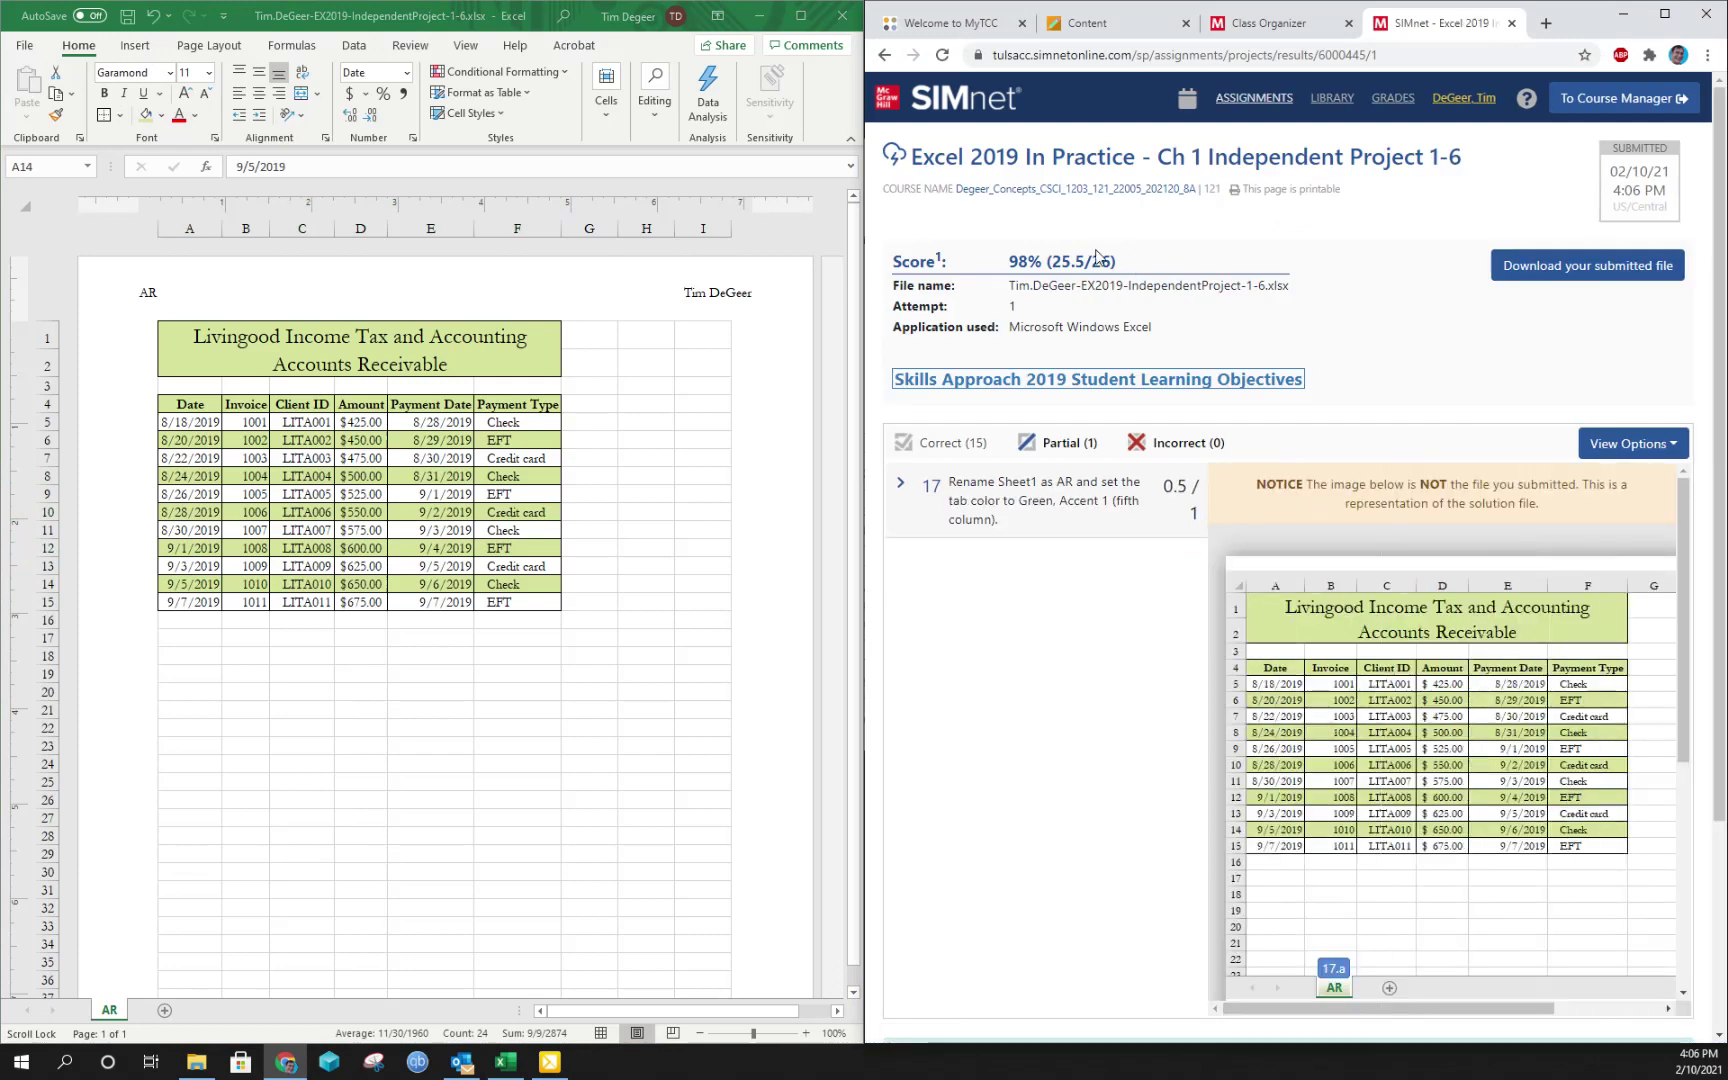
Examine the grading score and the feedback on instruction 17, and reread its tab color requirement in the project instructions
drag(1051, 260, 1073, 259)
click(1073, 259)
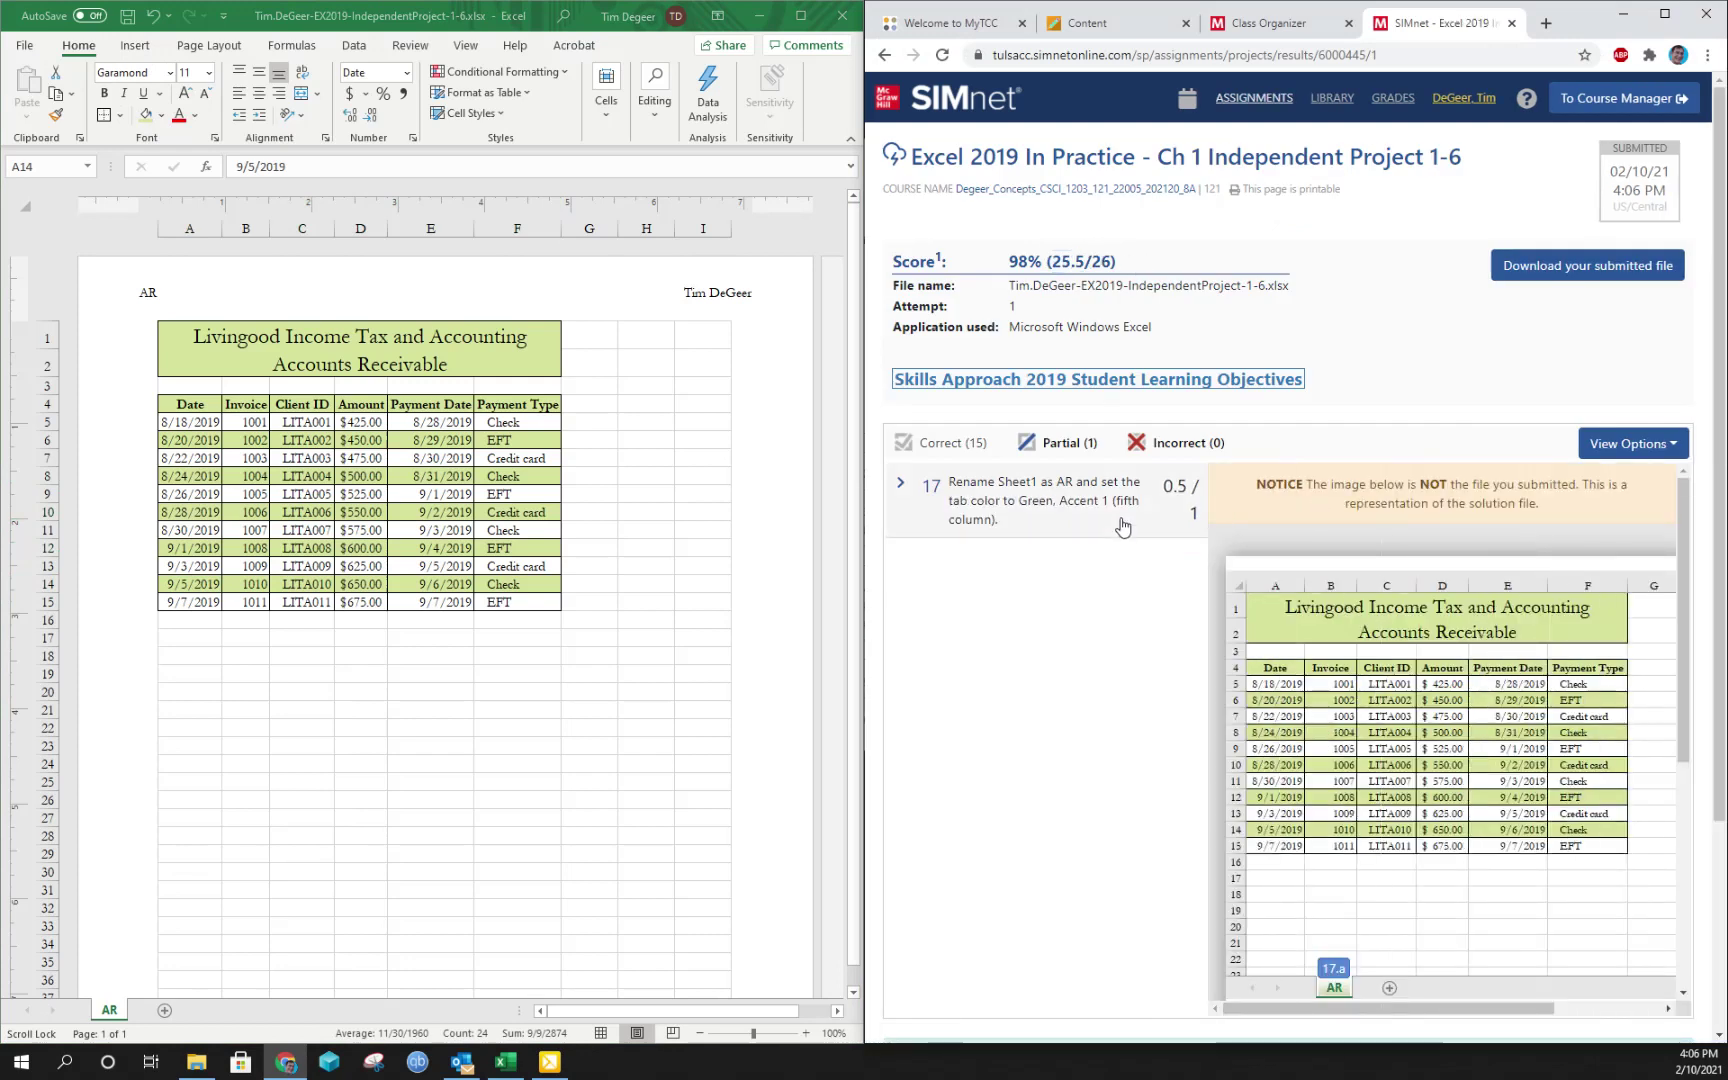
click(938, 500)
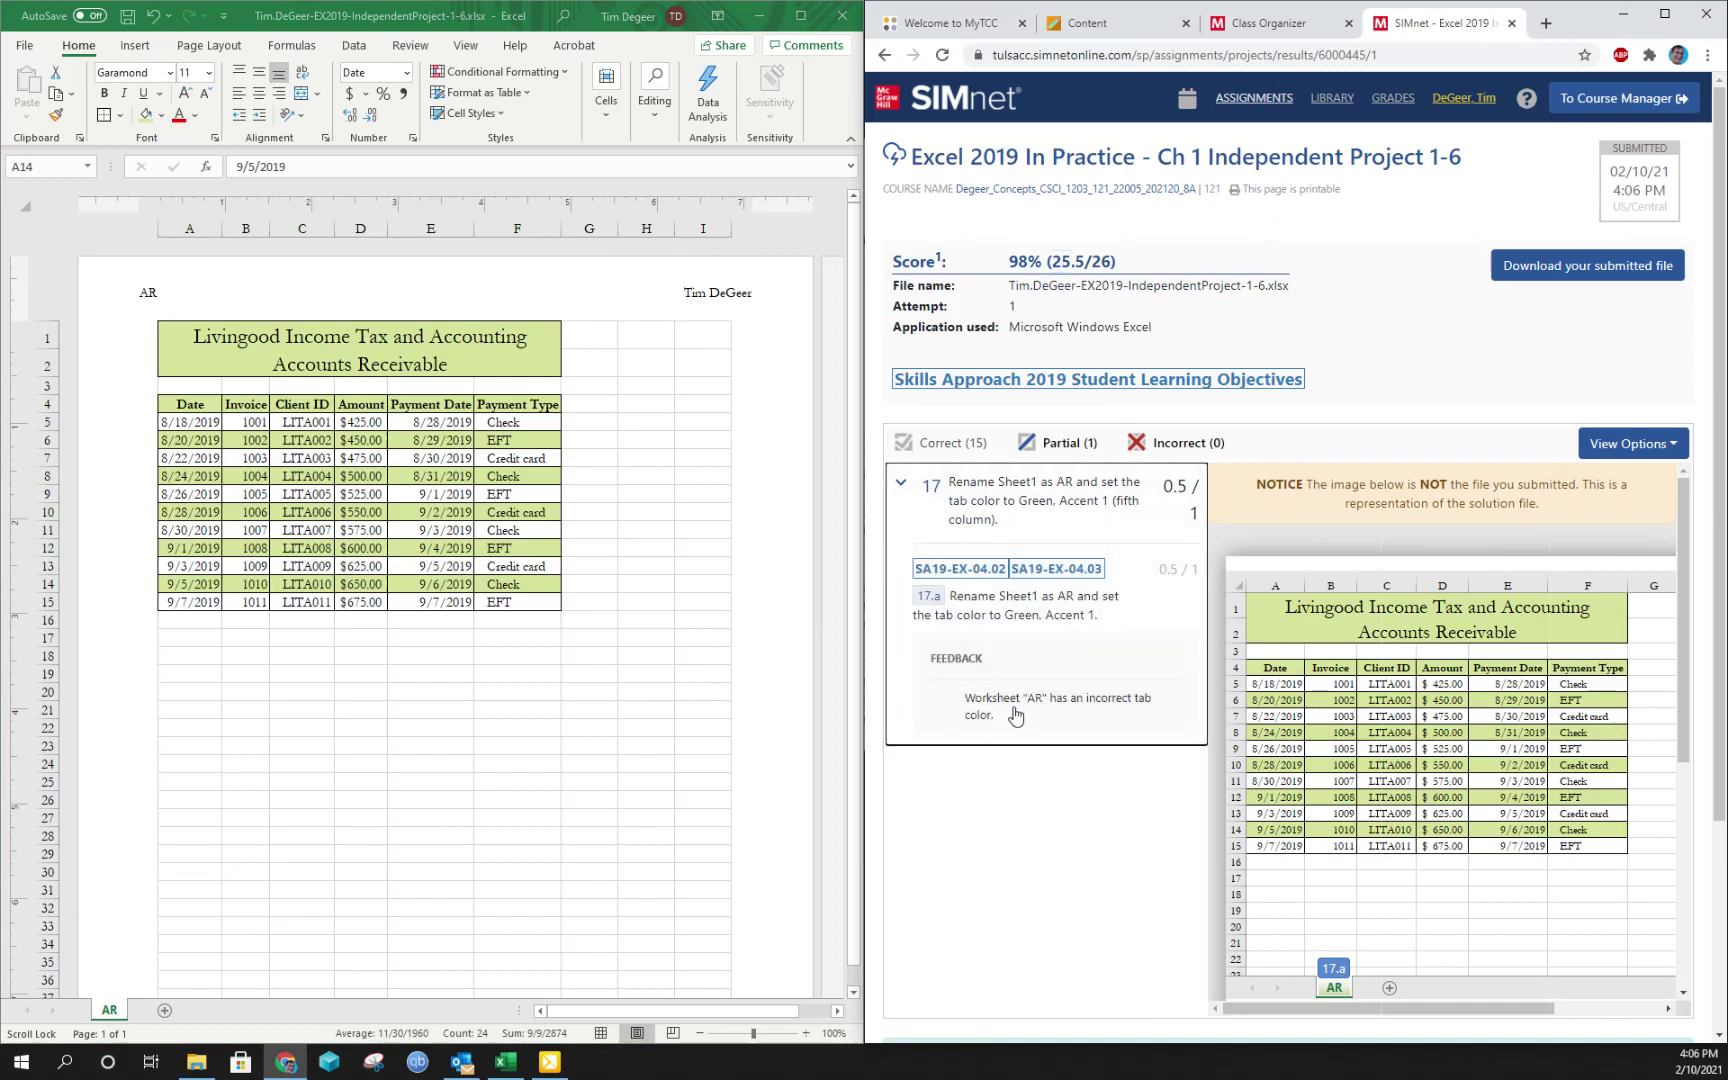
scroll(1010, 645, down, 3)
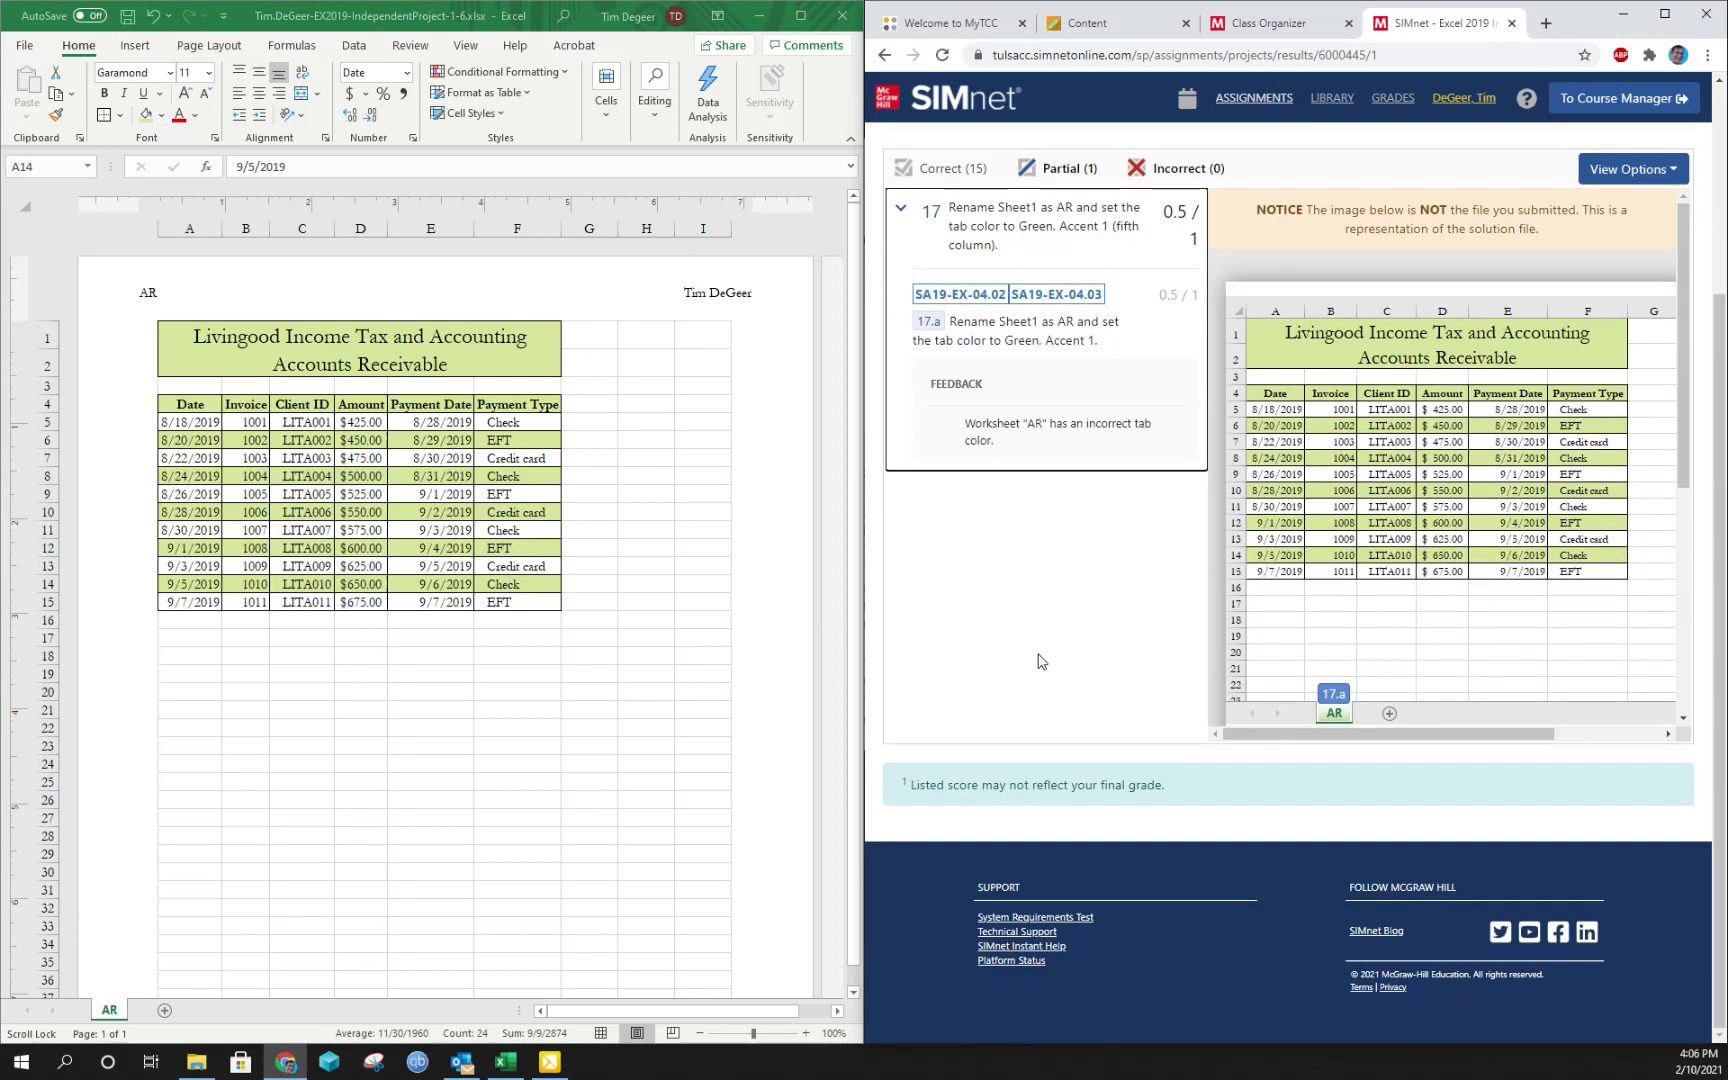
scroll(1038, 661, up, 3)
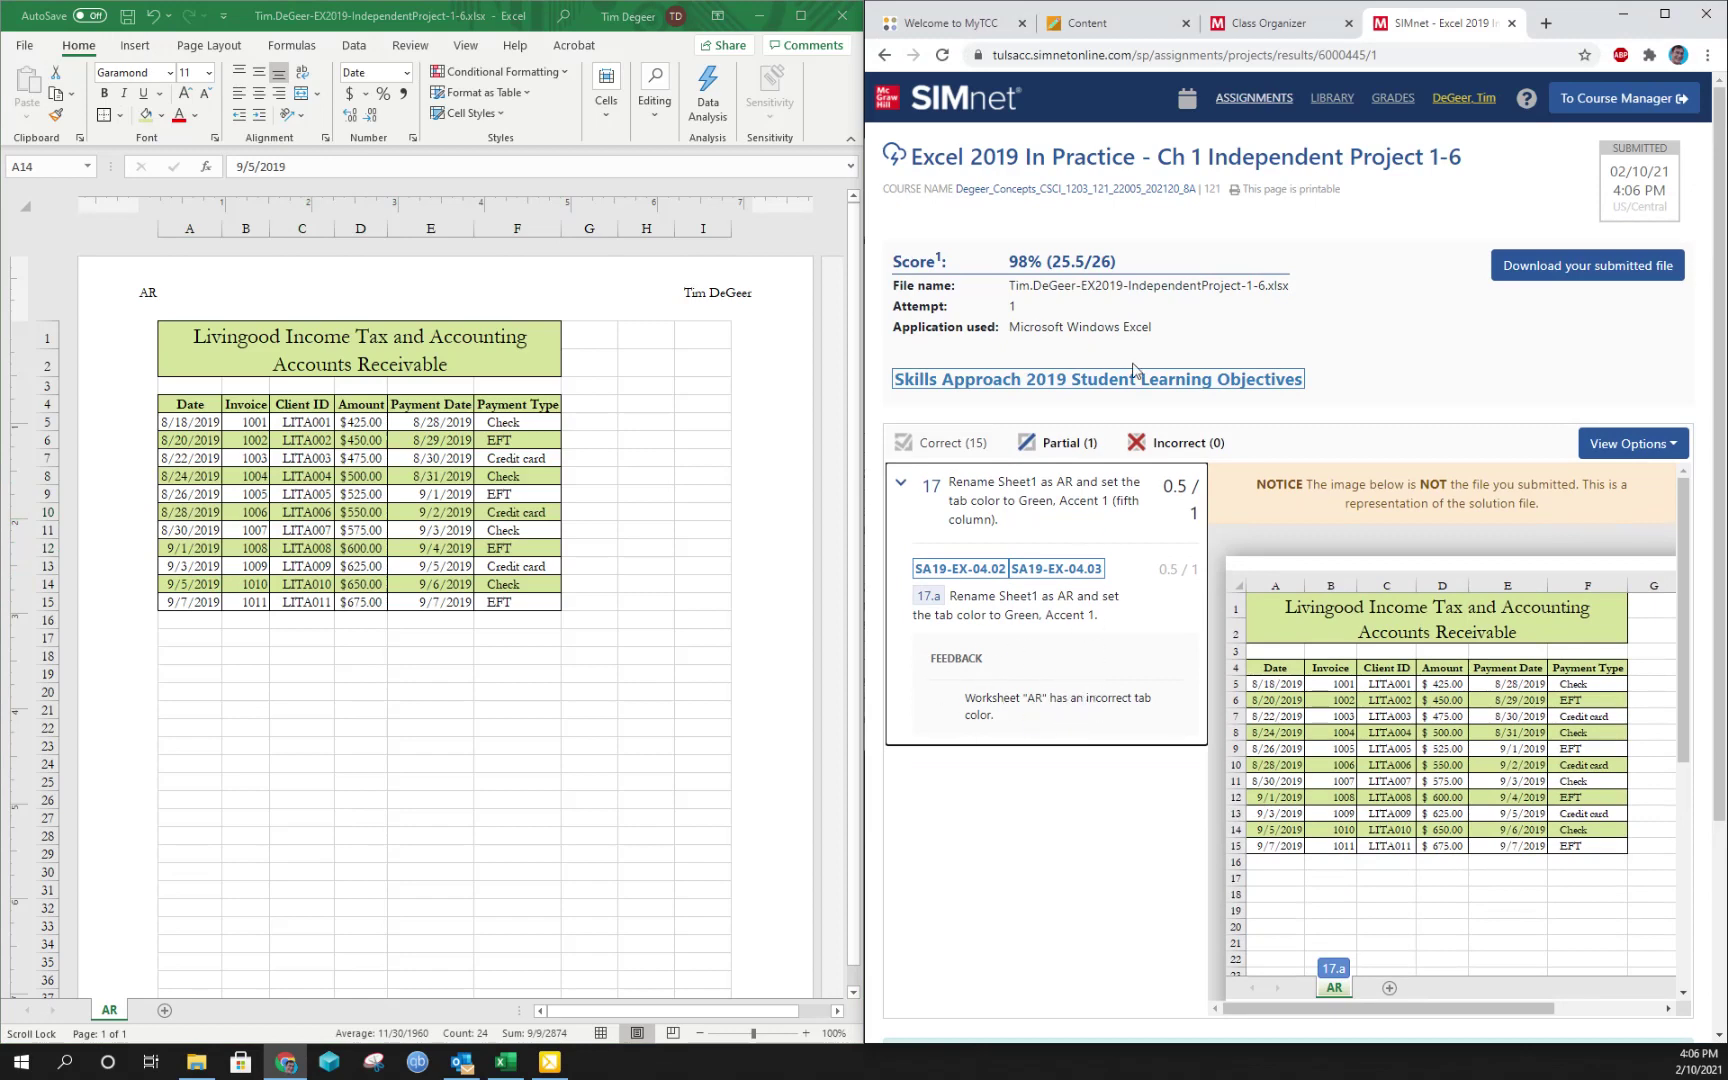
click(884, 56)
scroll(1218, 698, down, 10)
scroll(1218, 698, down, 12)
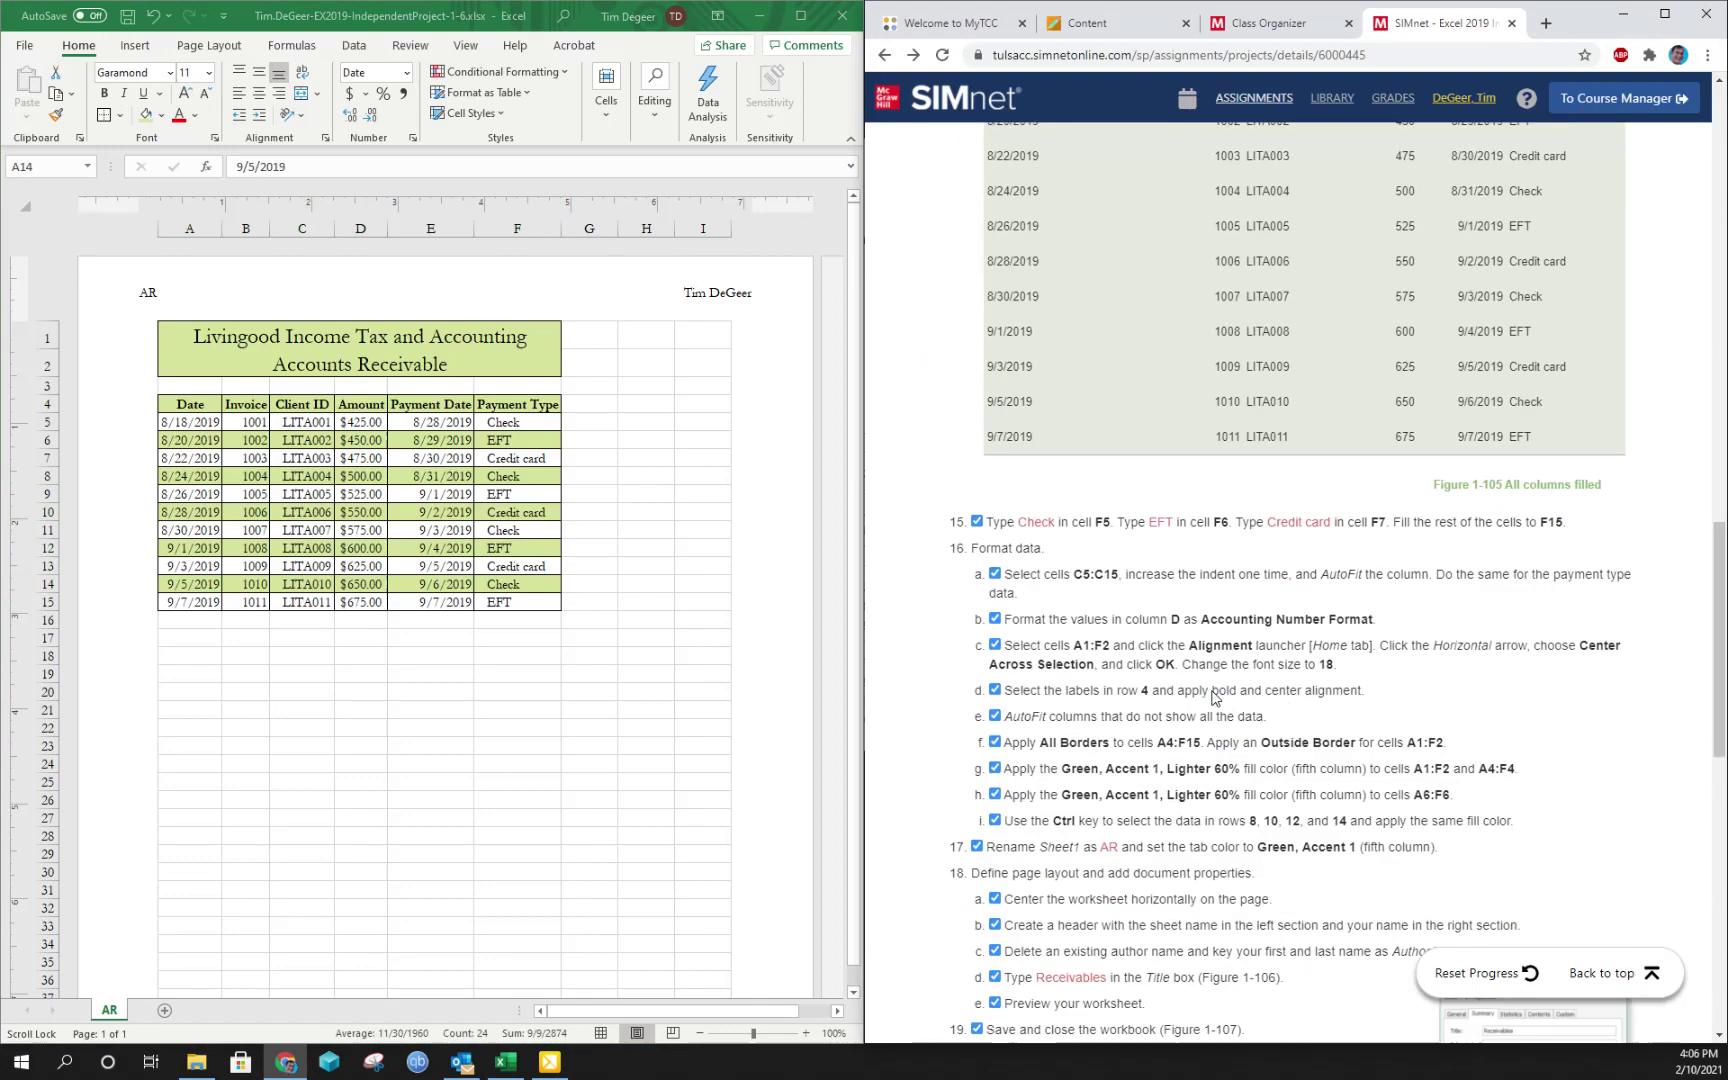
scroll(1213, 697, up, 3)
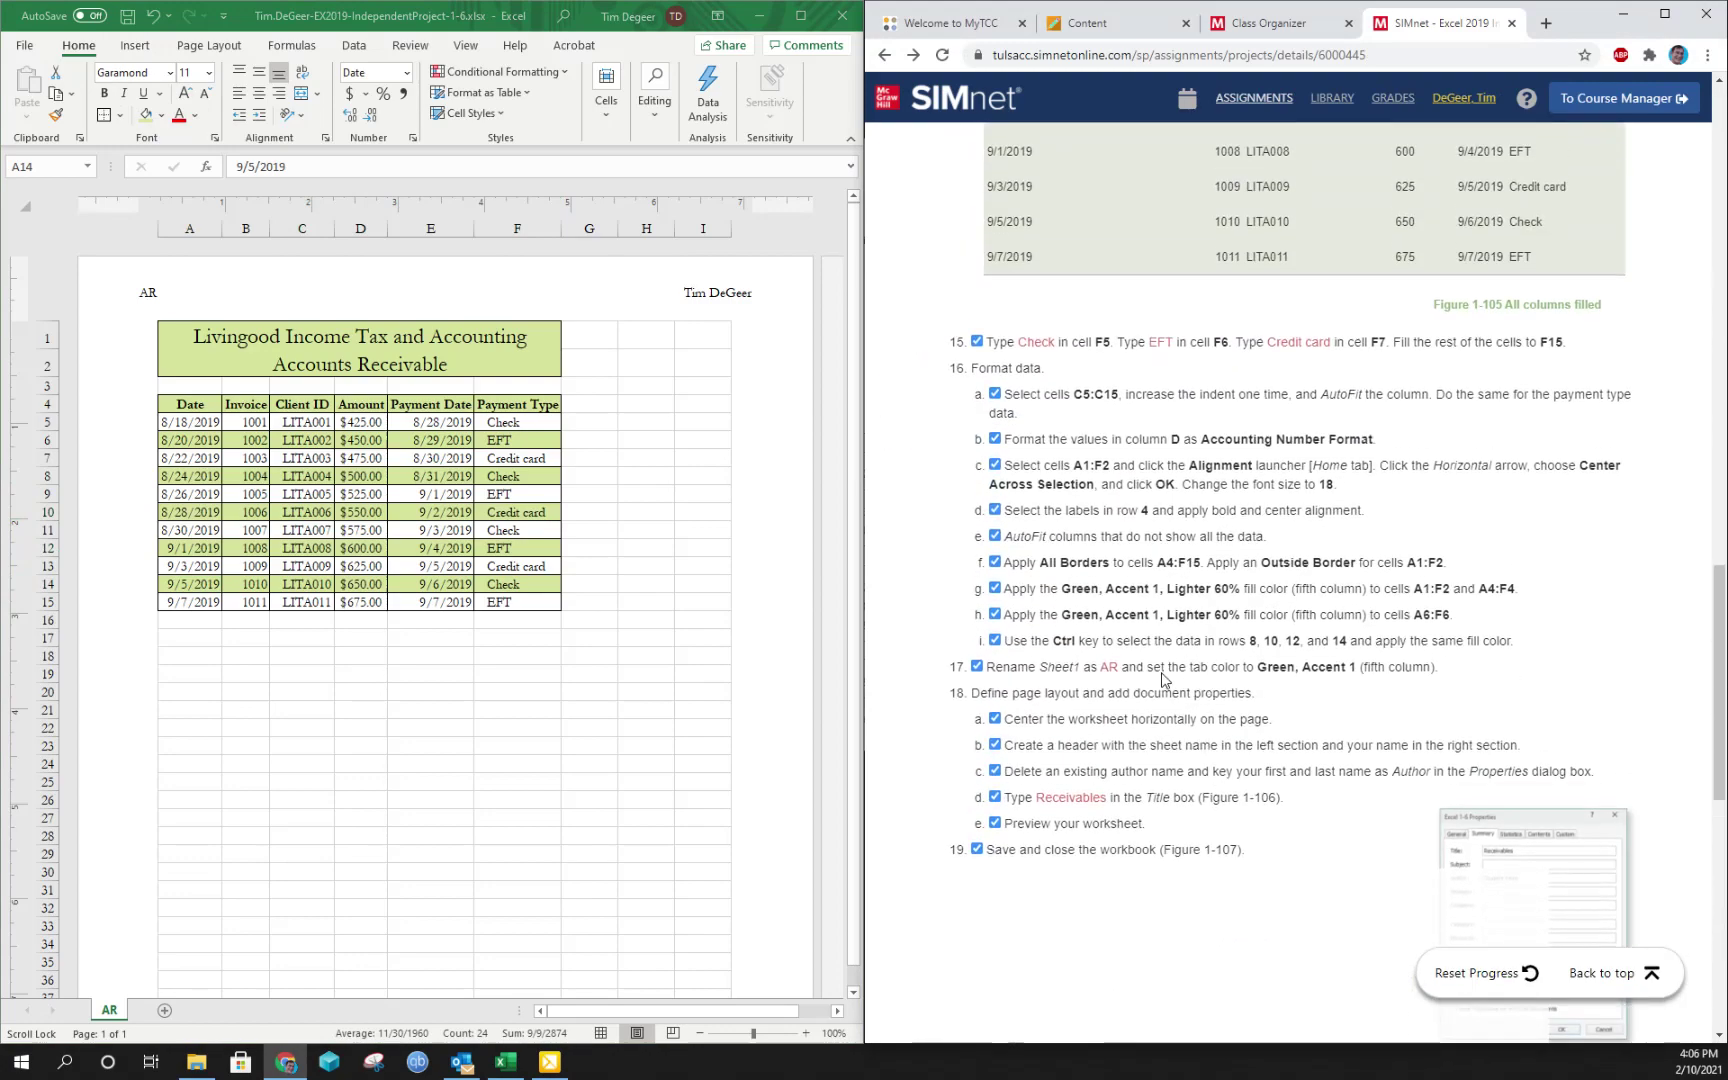
drag(1147, 667, 1438, 668)
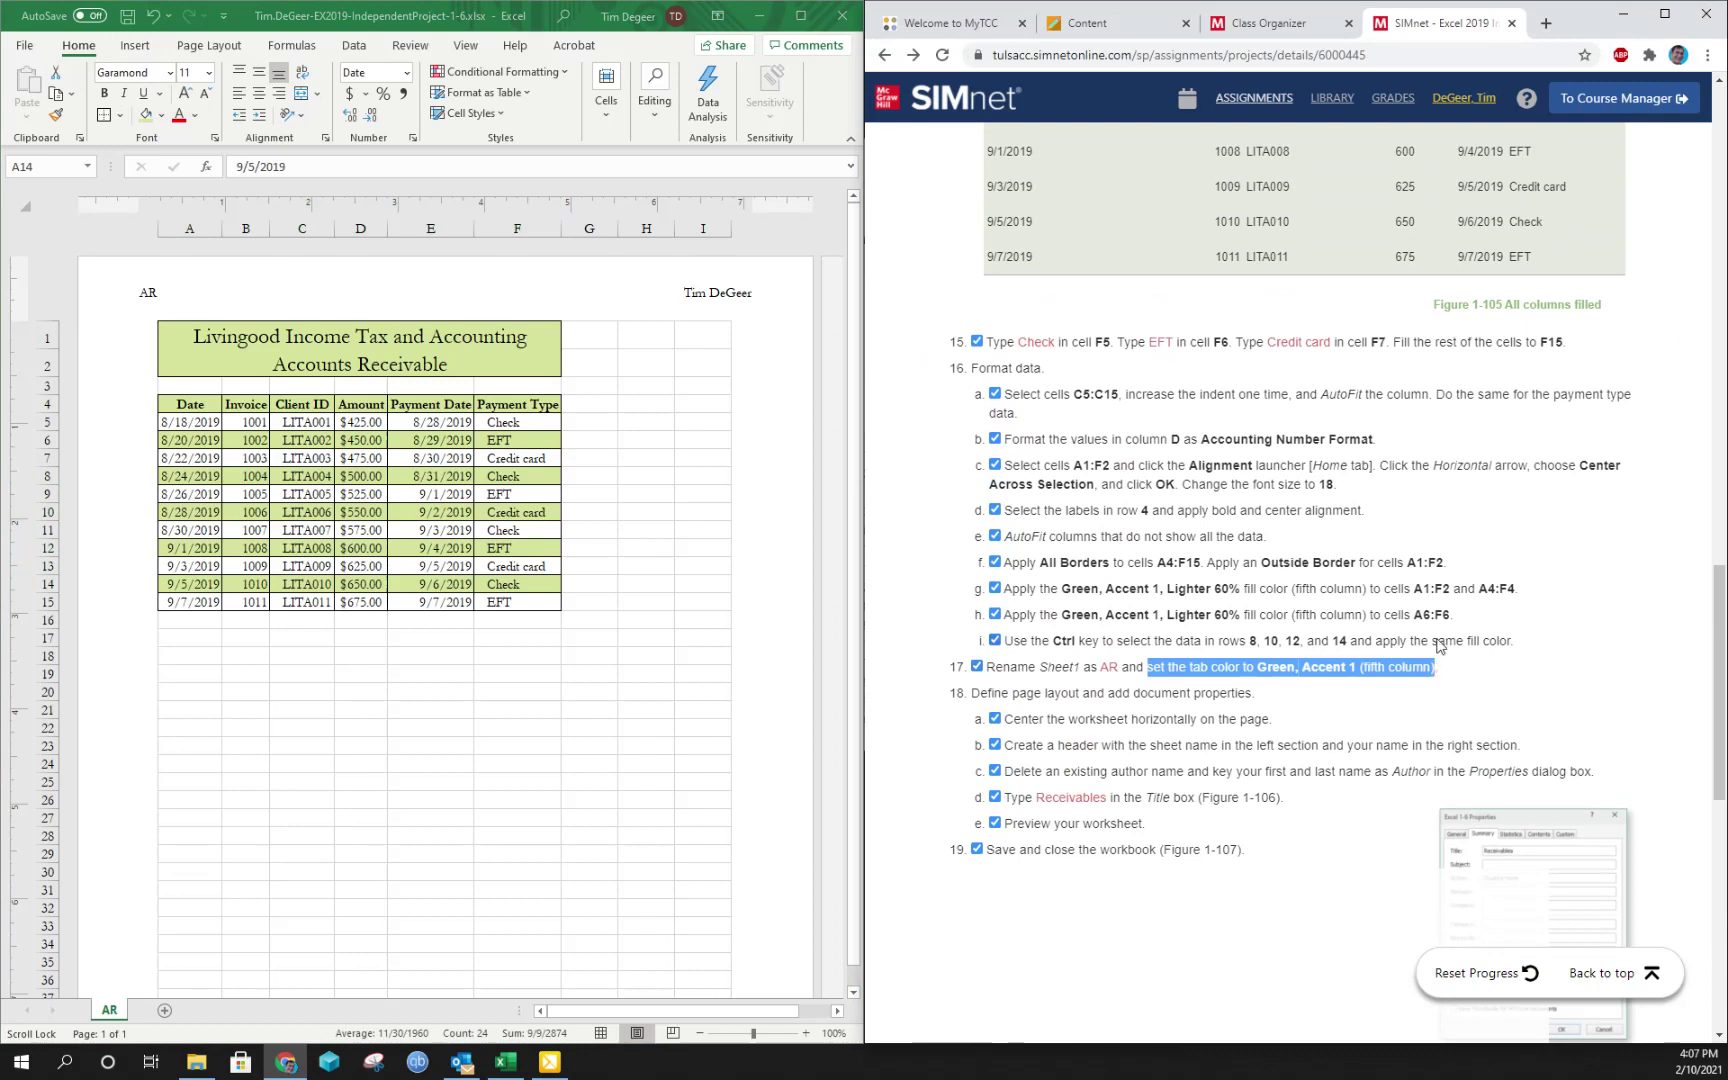
Set the tab color of the AR sheet to Green, Accent 1
click(111, 1012)
right_click(110, 1013)
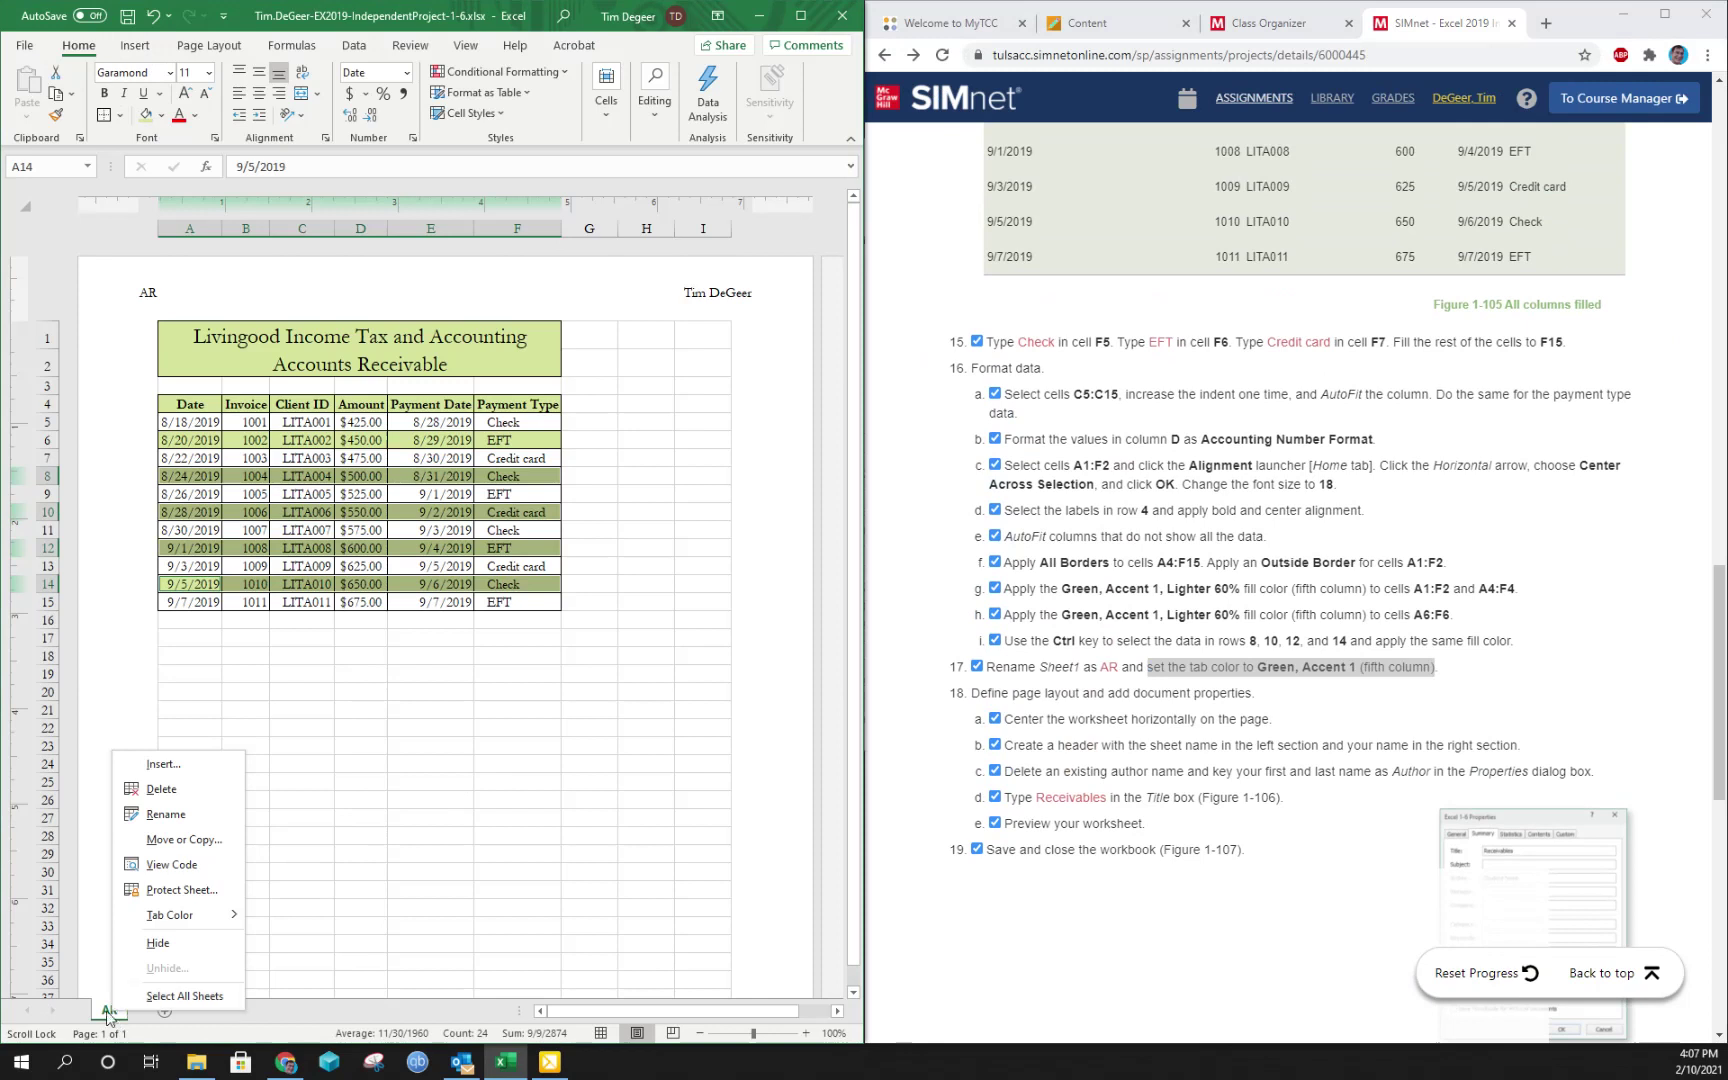
mouse_move(186, 916)
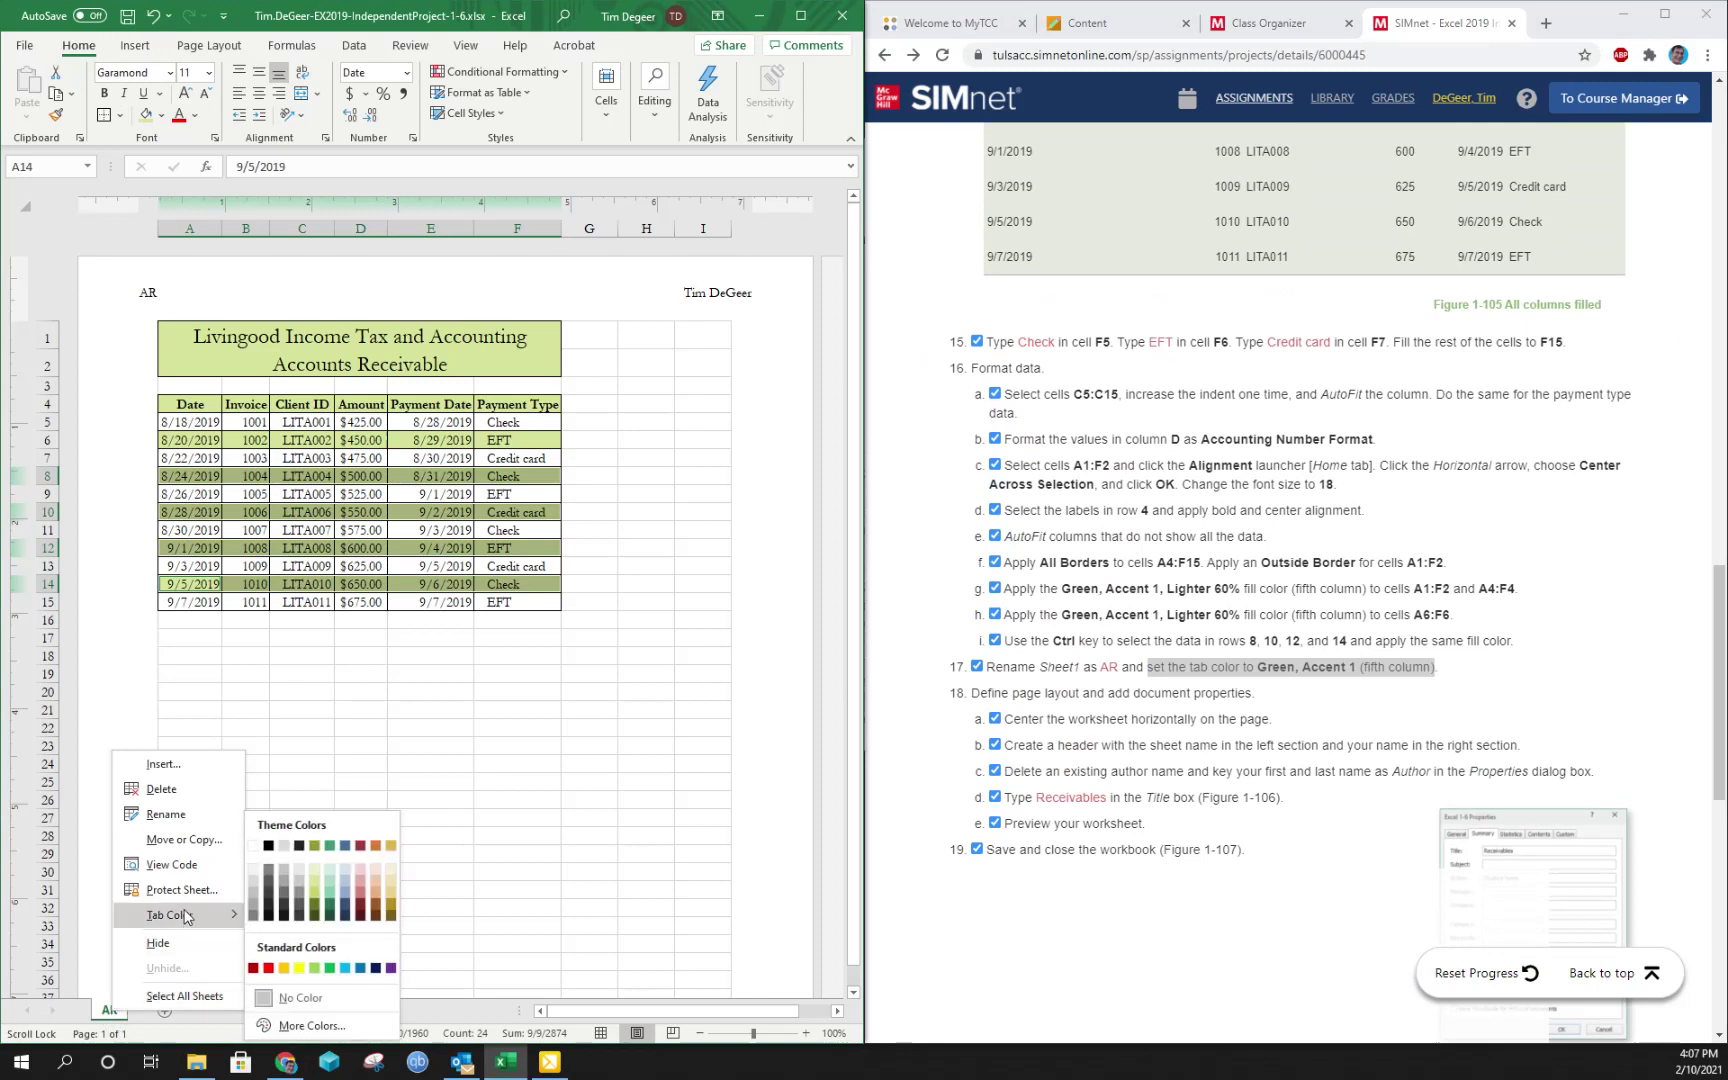
click(315, 847)
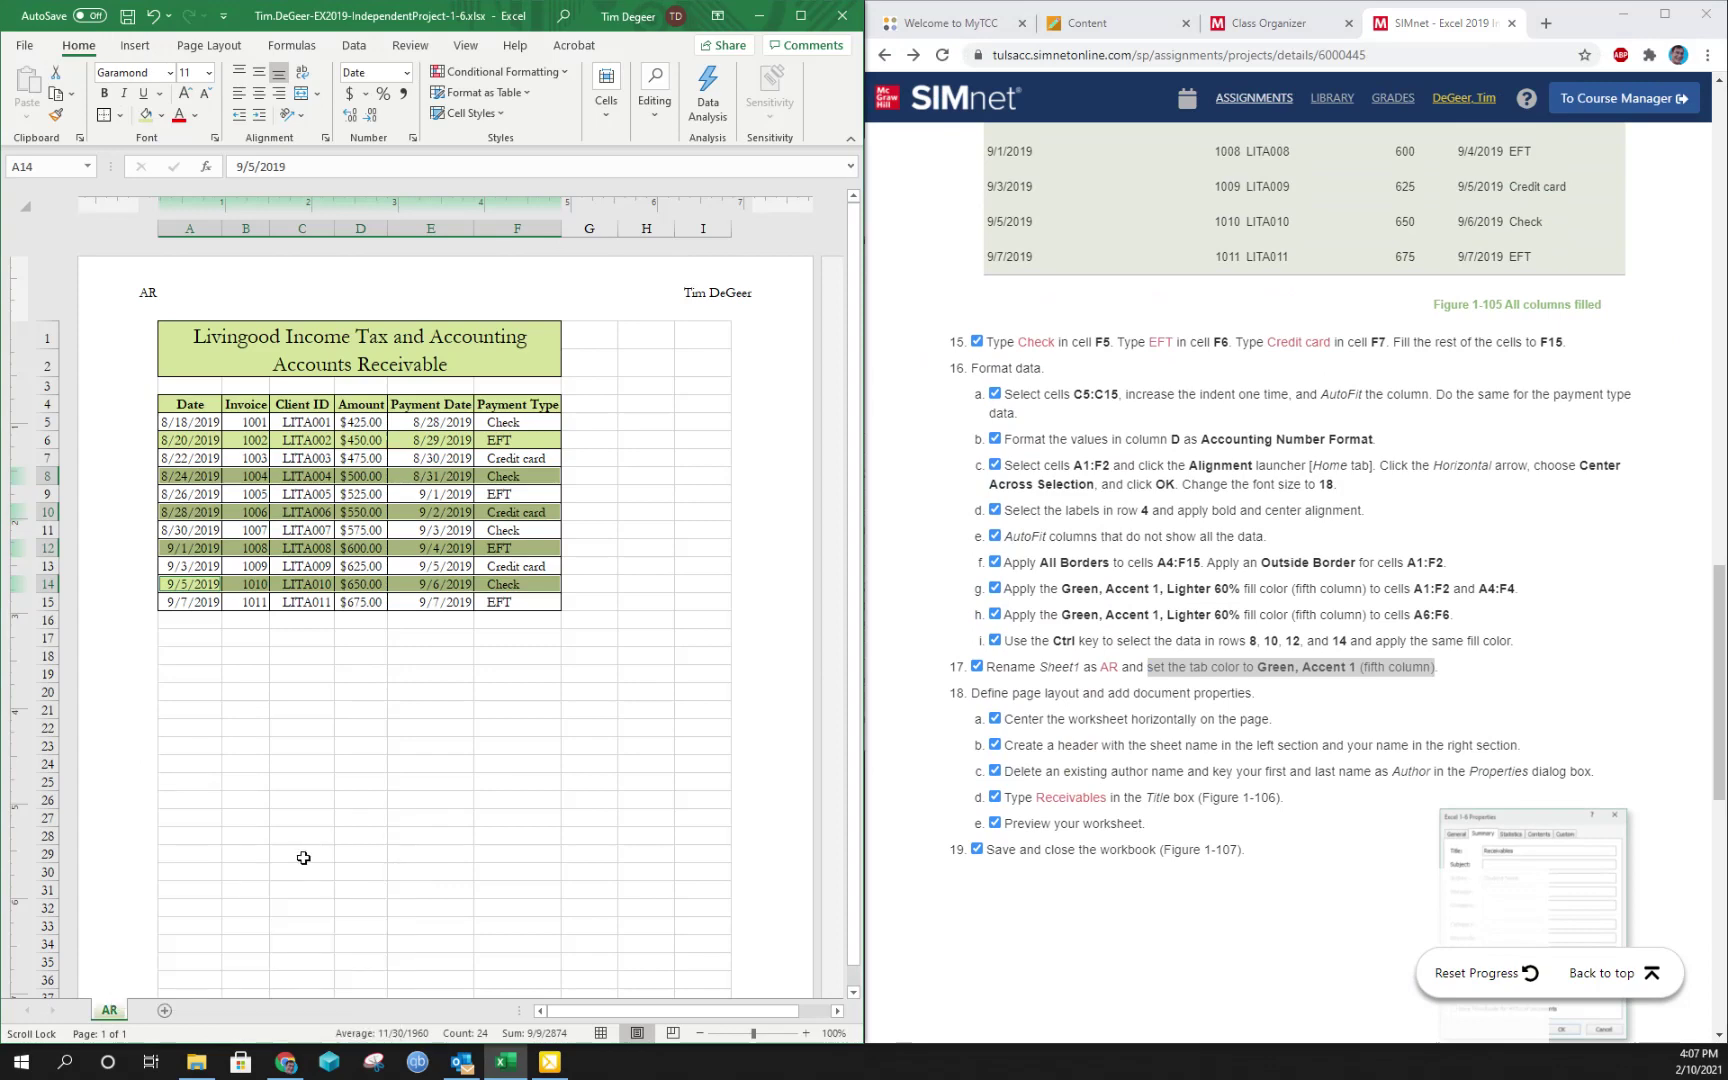
click(301, 871)
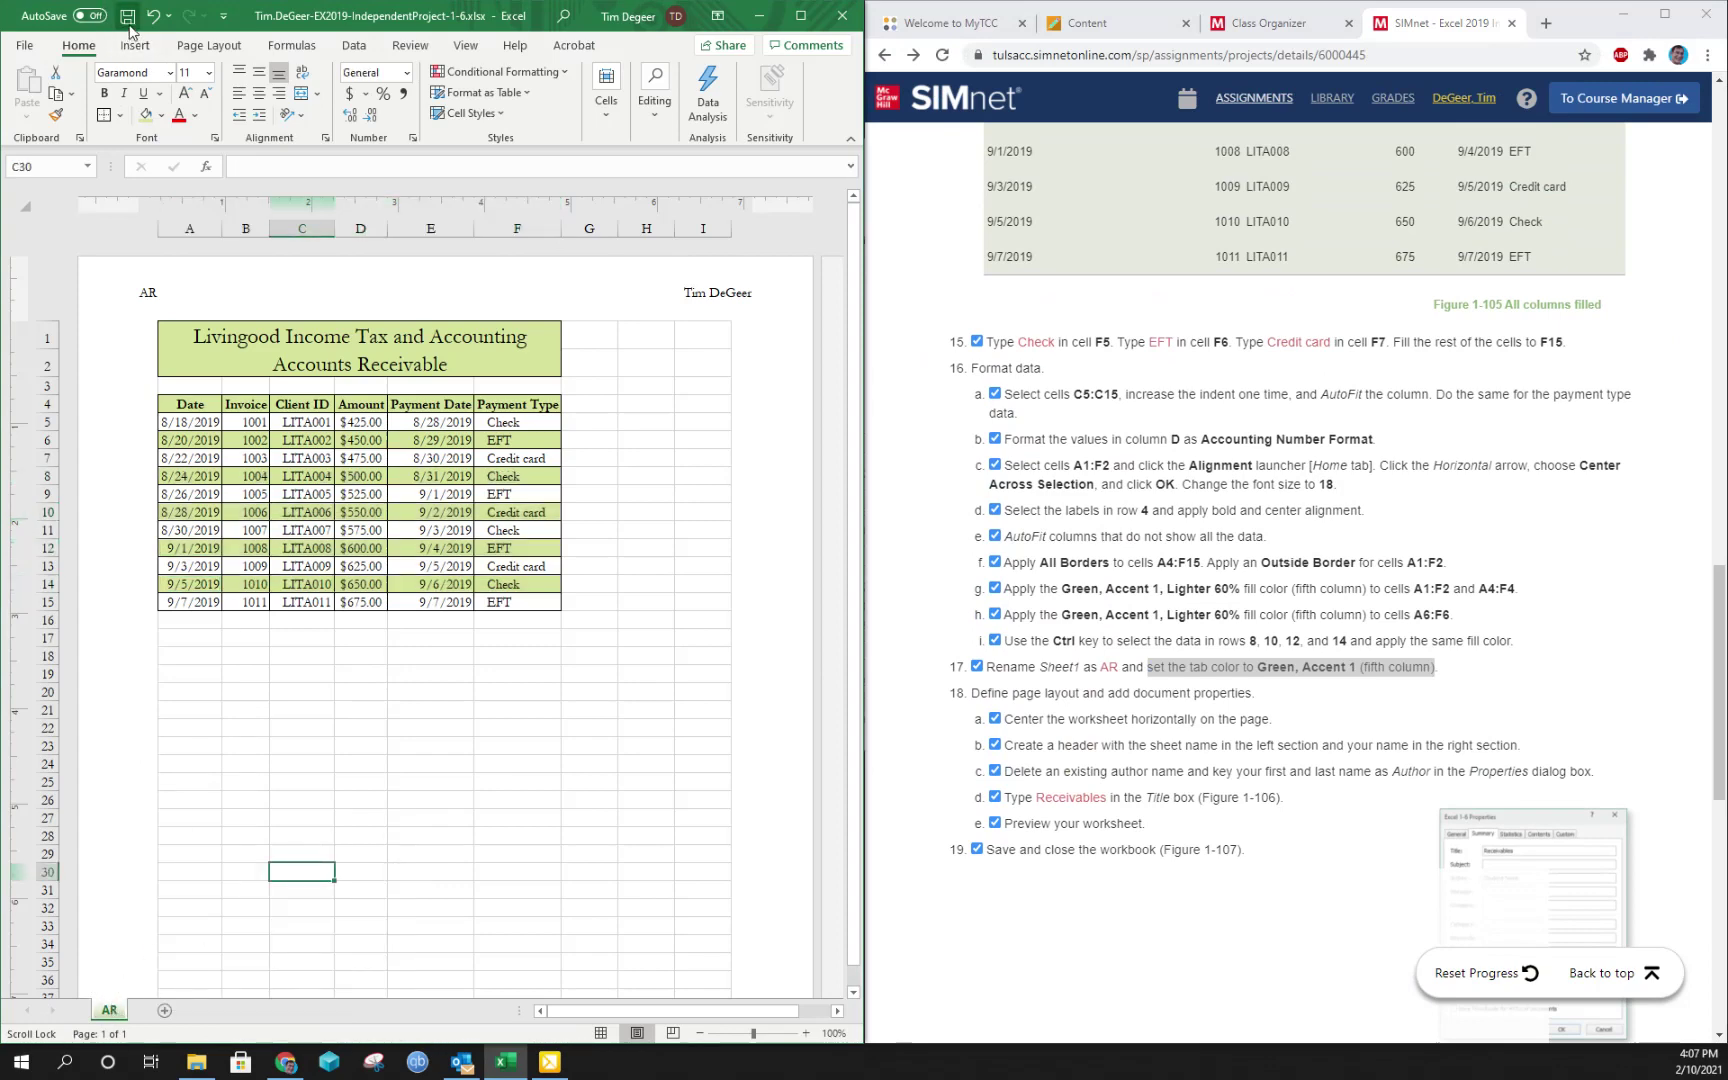
Upload the corrected Independent Project 1-6 workbook from Downloads and submit it for a second grading attempt
scroll(1380, 720, up, 4)
click(1555, 968)
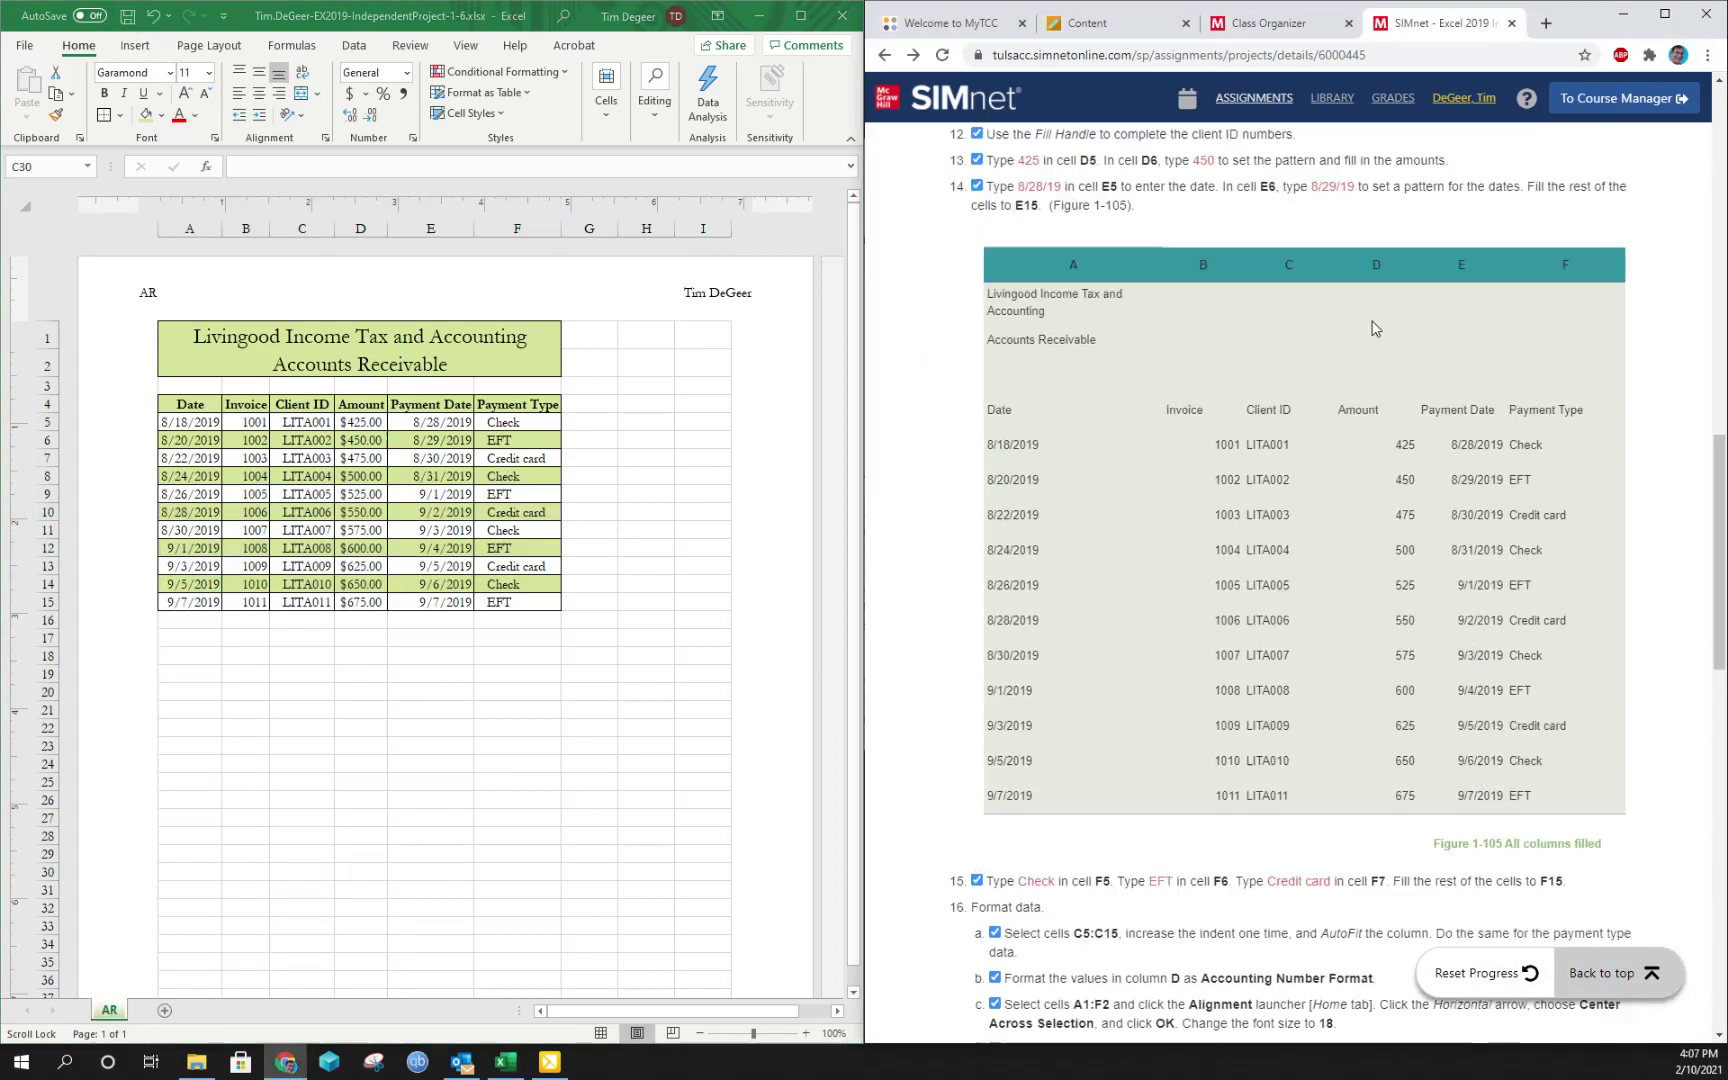
click(1357, 418)
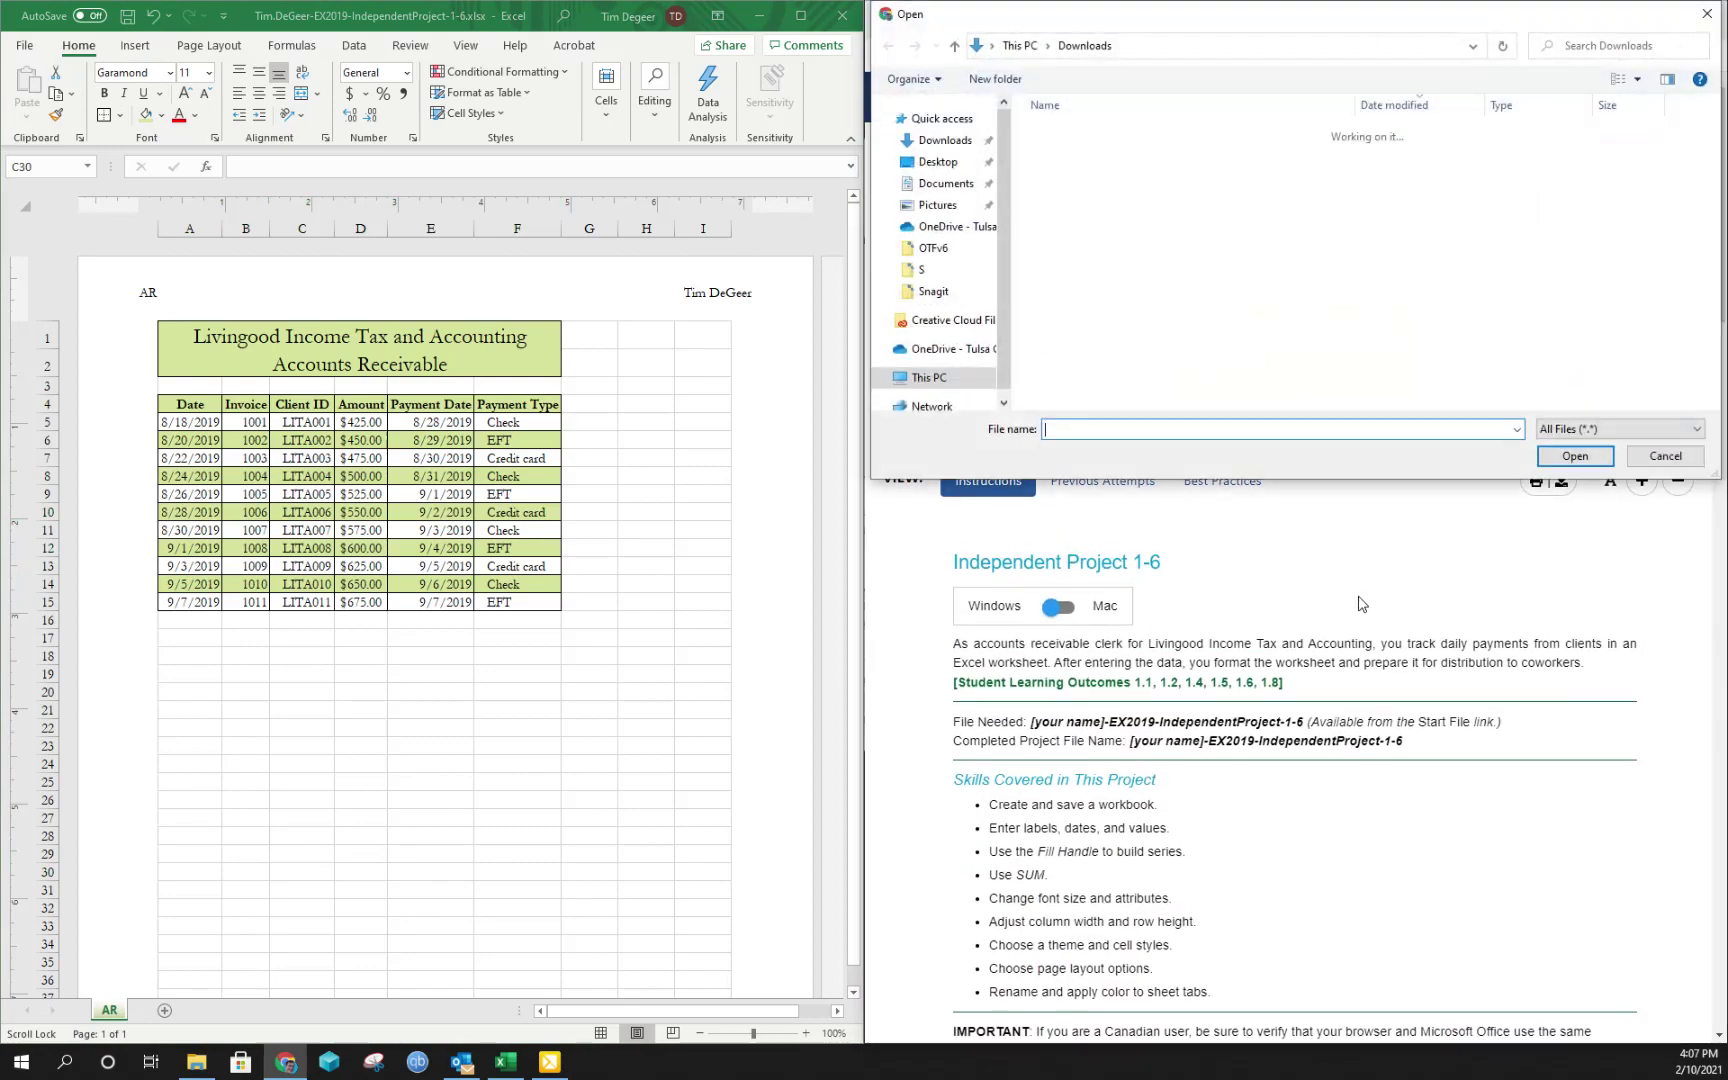
double_click(1155, 152)
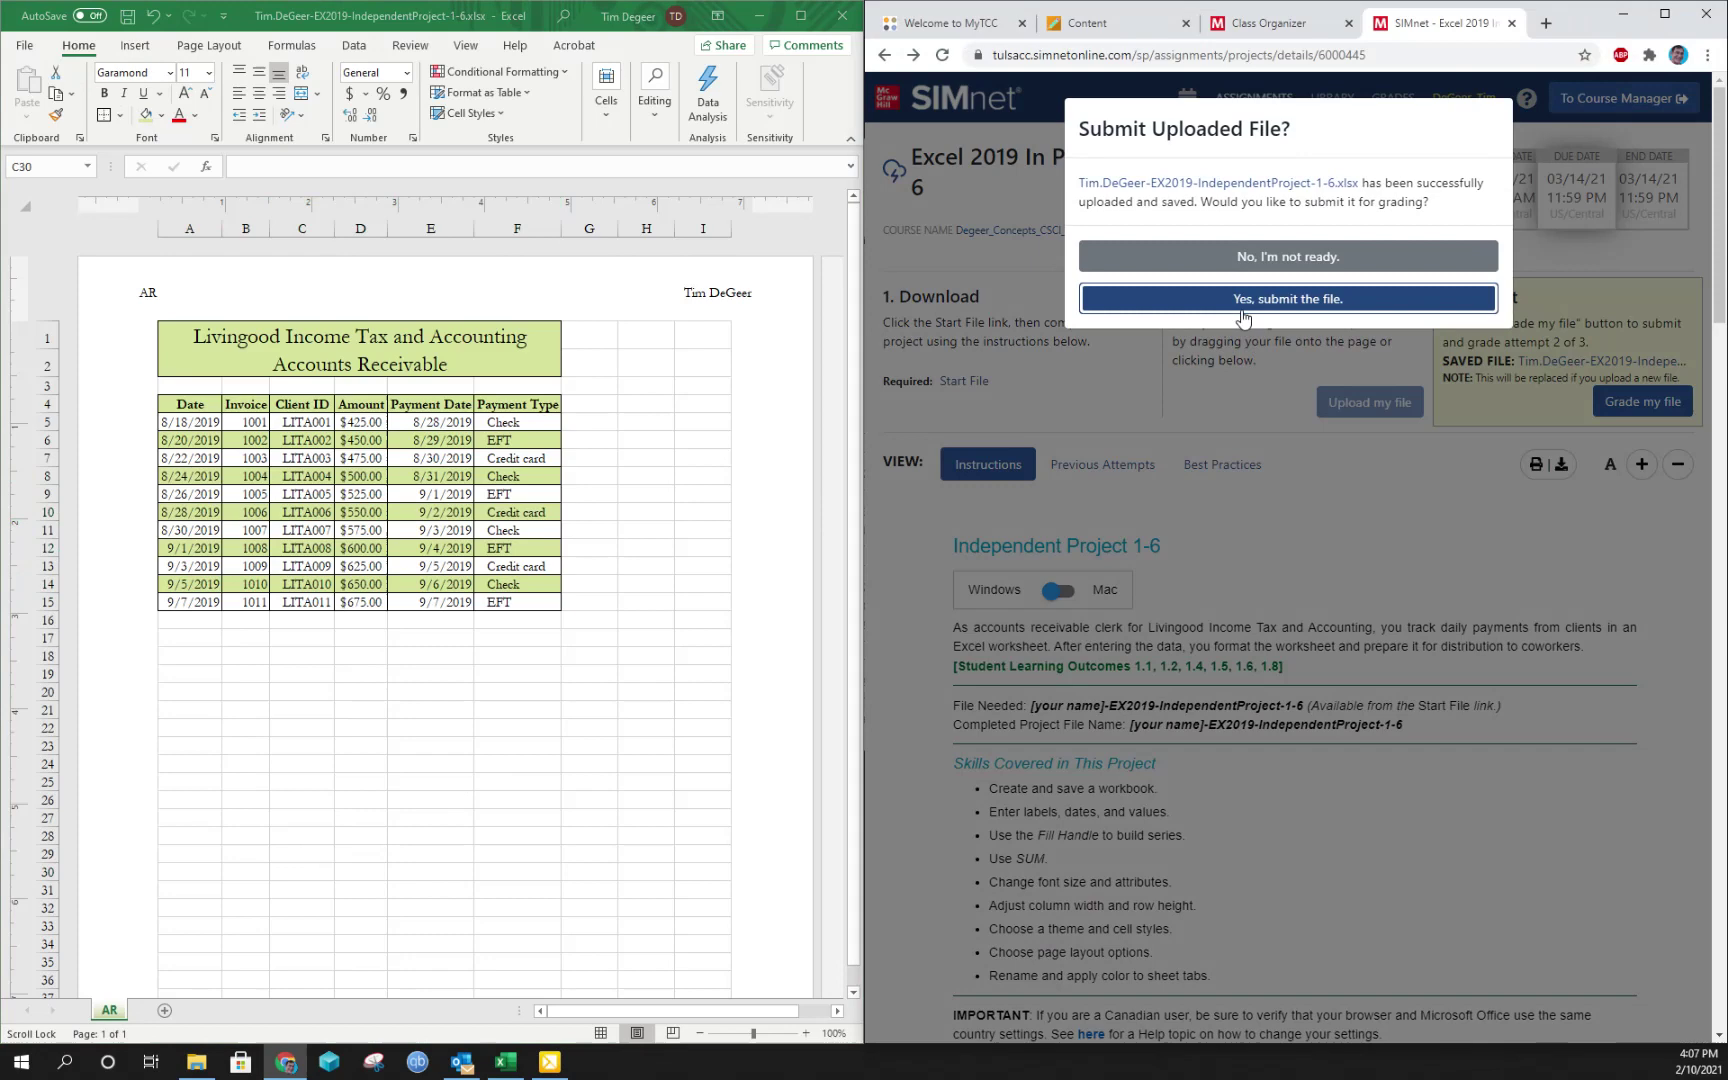
click(1243, 300)
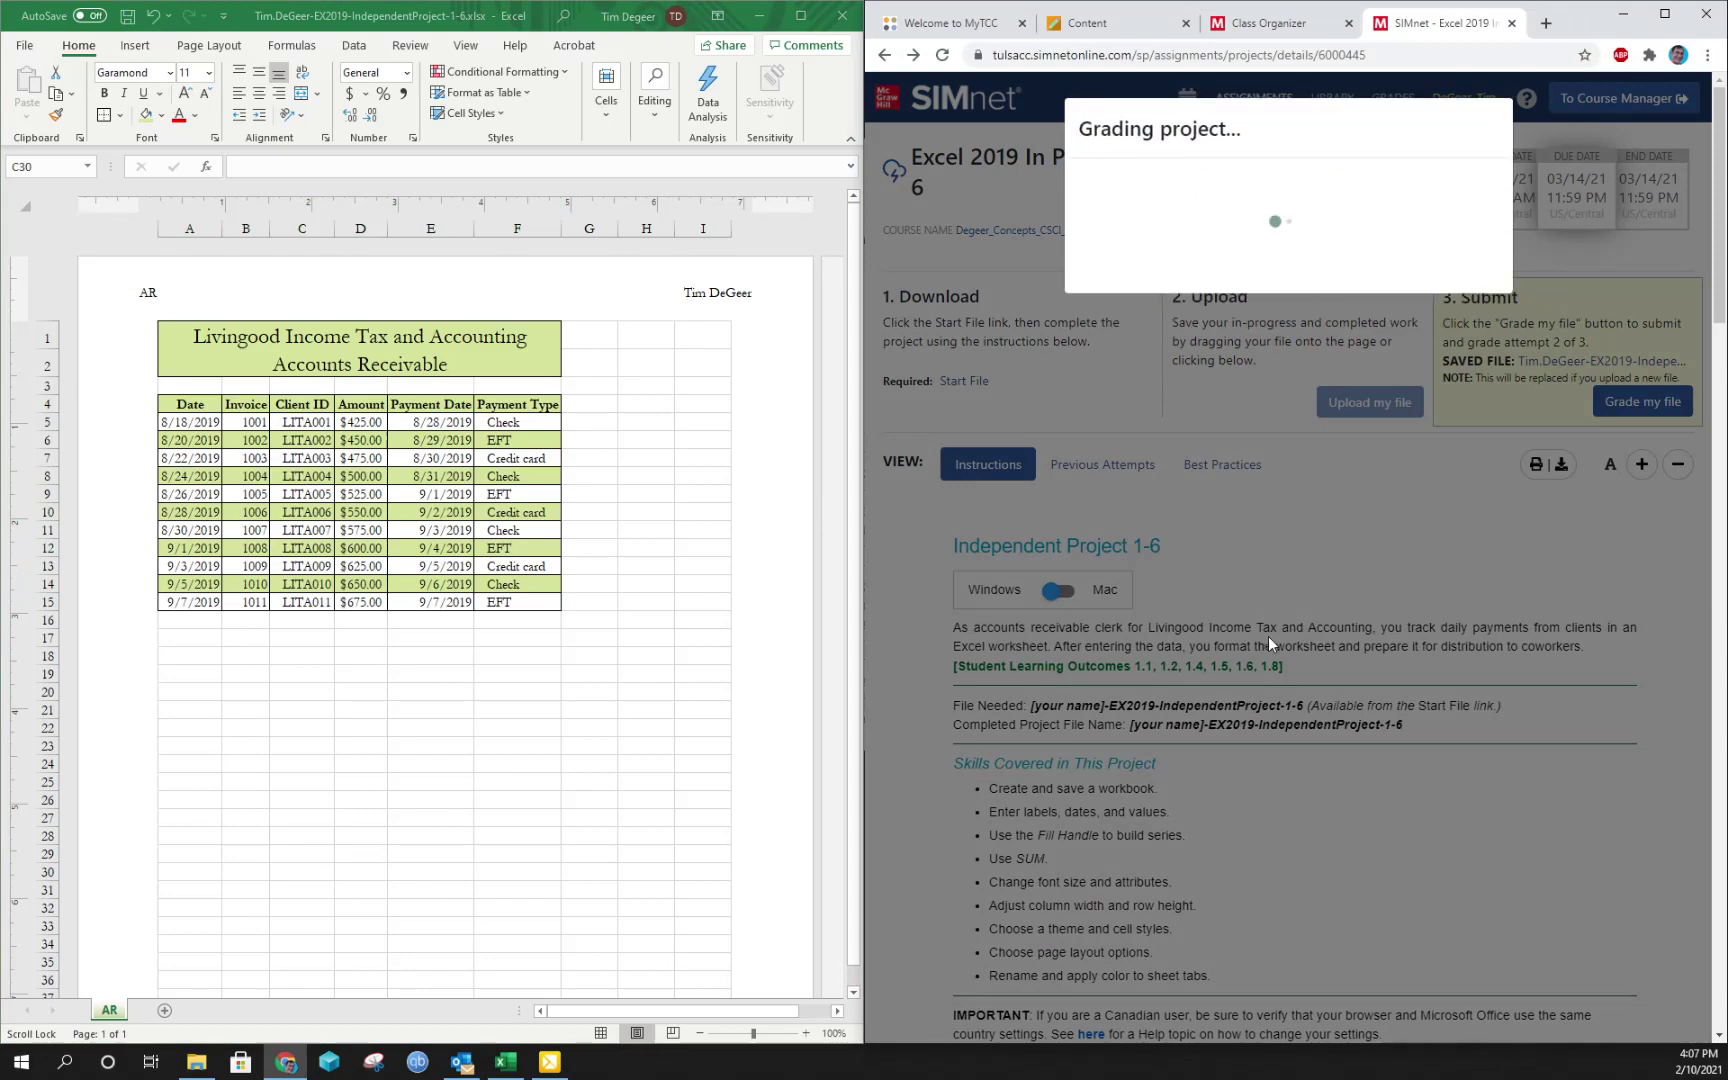